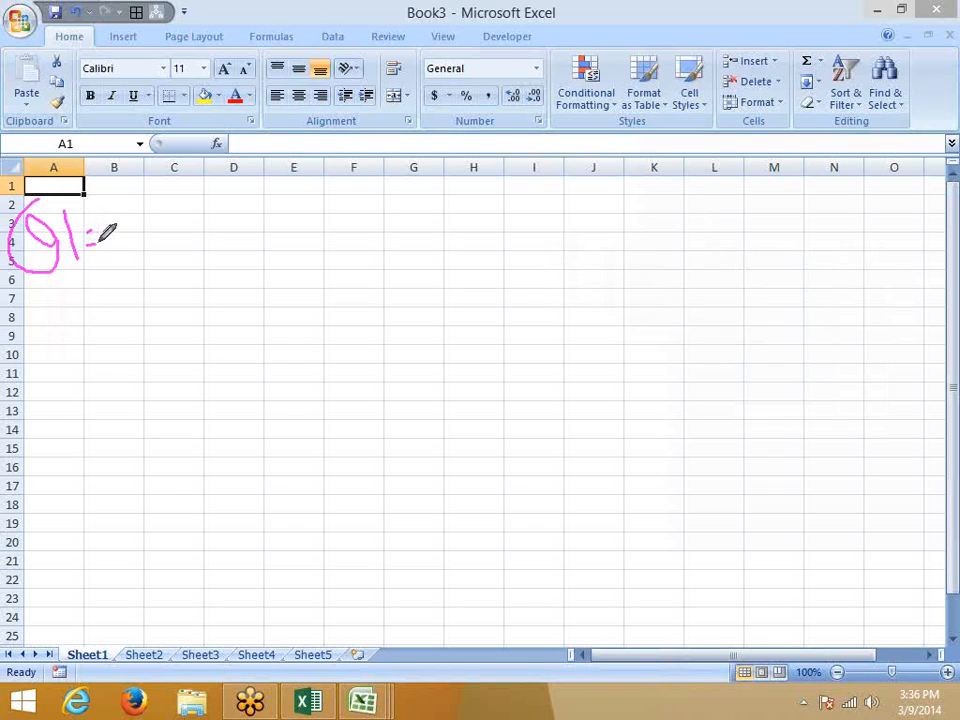
Handwrite θ1 = 500 and θ2 = 700 in ink on Sheet1.
mouse_move(150, 200)
left_mouse_down()
mouse_move(189, 208)
mouse_move(170, 210)
left_mouse_up()
mouse_move(58, 300)
left_mouse_down()
mouse_move(75, 349)
mouse_move(88, 321)
mouse_move(122, 300)
mouse_move(110, 330)
mouse_move(121, 303)
left_mouse_up()
left_click_drag(111, 322, 122, 318)
mouse_move(128, 276)
left_mouse_down()
mouse_move(151, 266)
mouse_move(148, 310)
mouse_move(189, 283)
mouse_move(178, 262)
mouse_move(207, 259)
left_mouse_up()
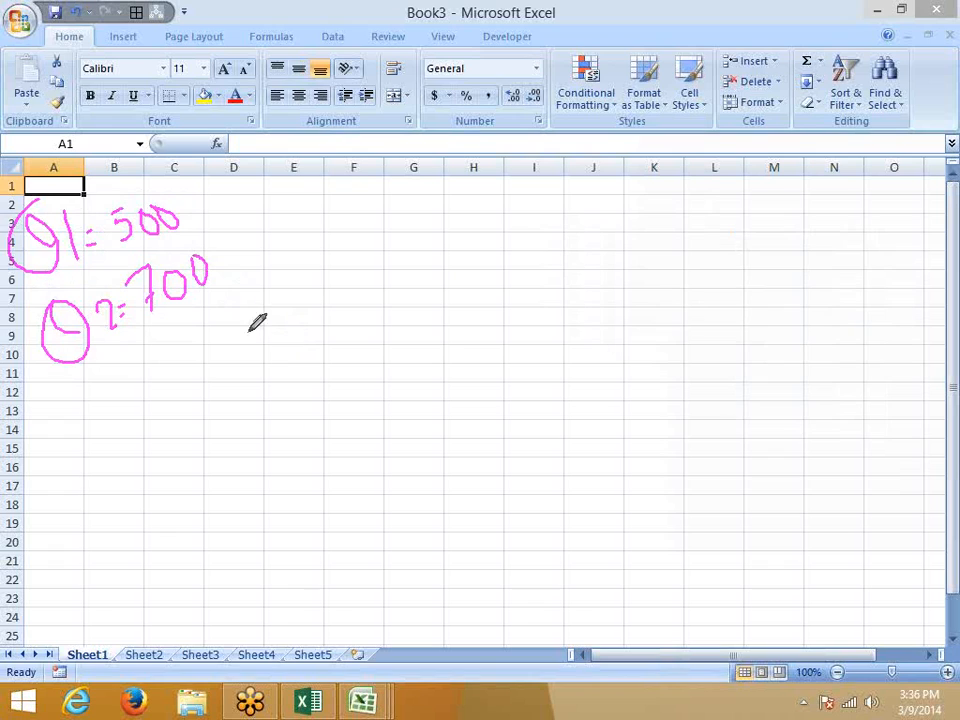
Sketch the fraction (θ2 − θ1) / θ1 in ink beside the values.
mouse_move(285, 332)
left_mouse_down()
mouse_move(324, 400)
mouse_move(297, 343)
mouse_move(337, 369)
mouse_move(342, 324)
mouse_move(363, 366)
mouse_move(376, 338)
left_mouse_up()
mouse_move(407, 300)
left_mouse_down()
mouse_move(448, 362)
mouse_move(431, 340)
left_mouse_up()
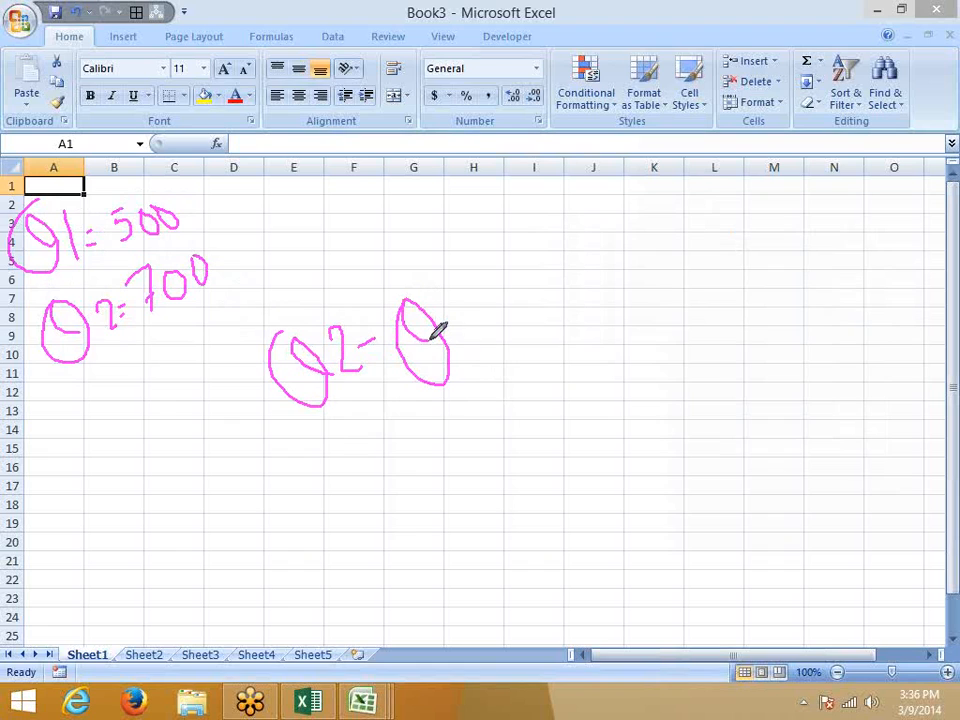
left_click_drag(462, 300, 466, 343)
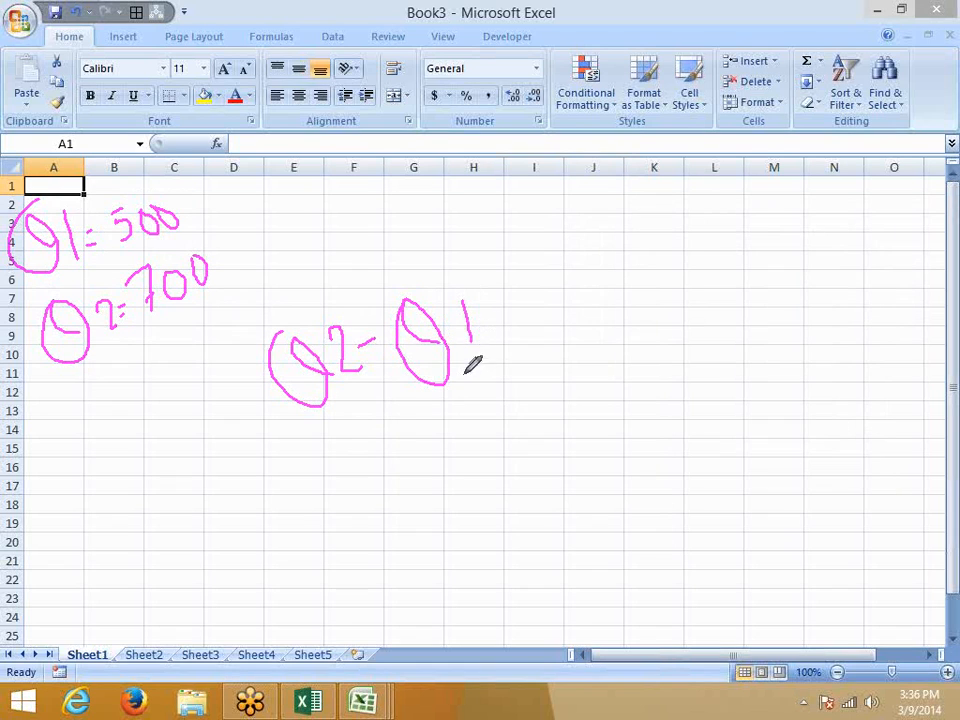
left_click_drag(290, 438, 476, 390)
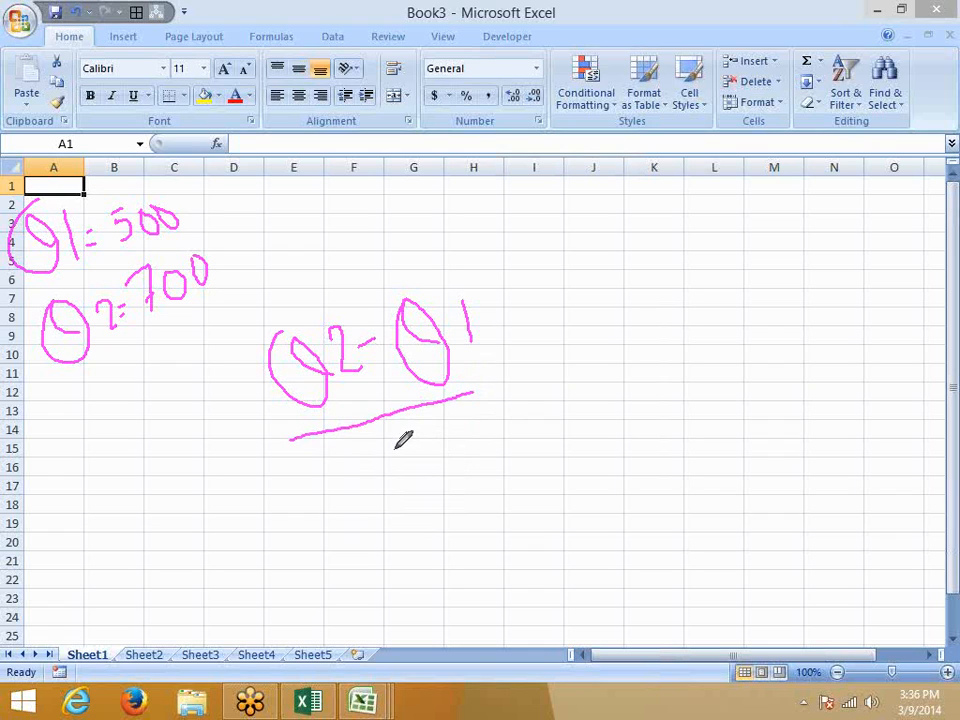
mouse_move(401, 440)
left_mouse_down()
mouse_move(393, 438)
mouse_move(445, 492)
left_mouse_up()
left_click_drag(440, 436, 445, 484)
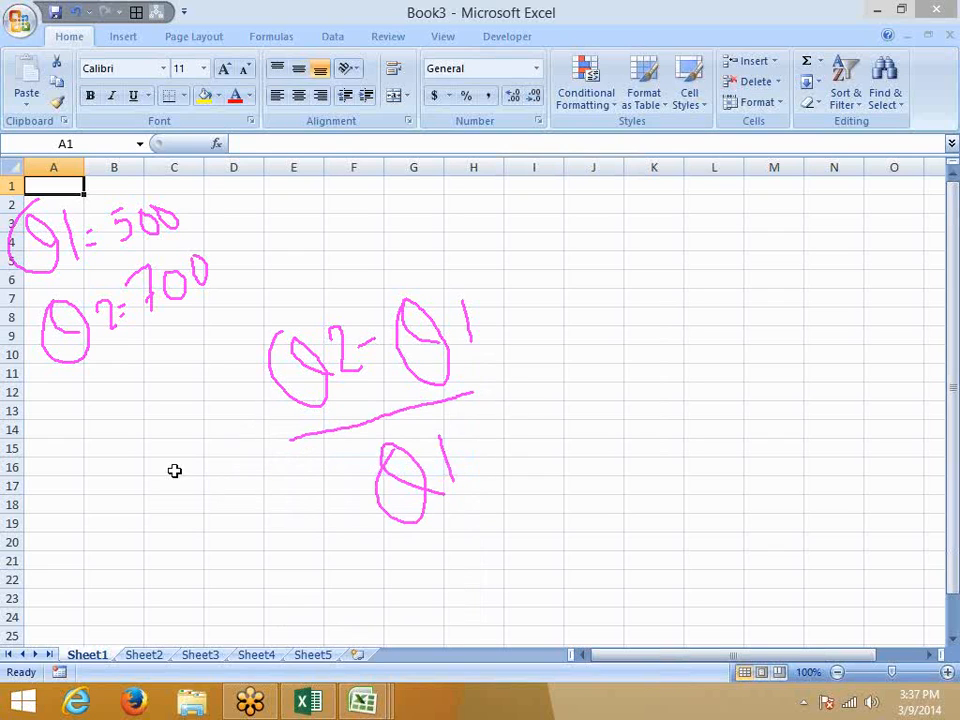
Enter the operators +, -, /, * and ^ down cells I2 through I6.
left_click(130, 485)
left_click(528, 202)
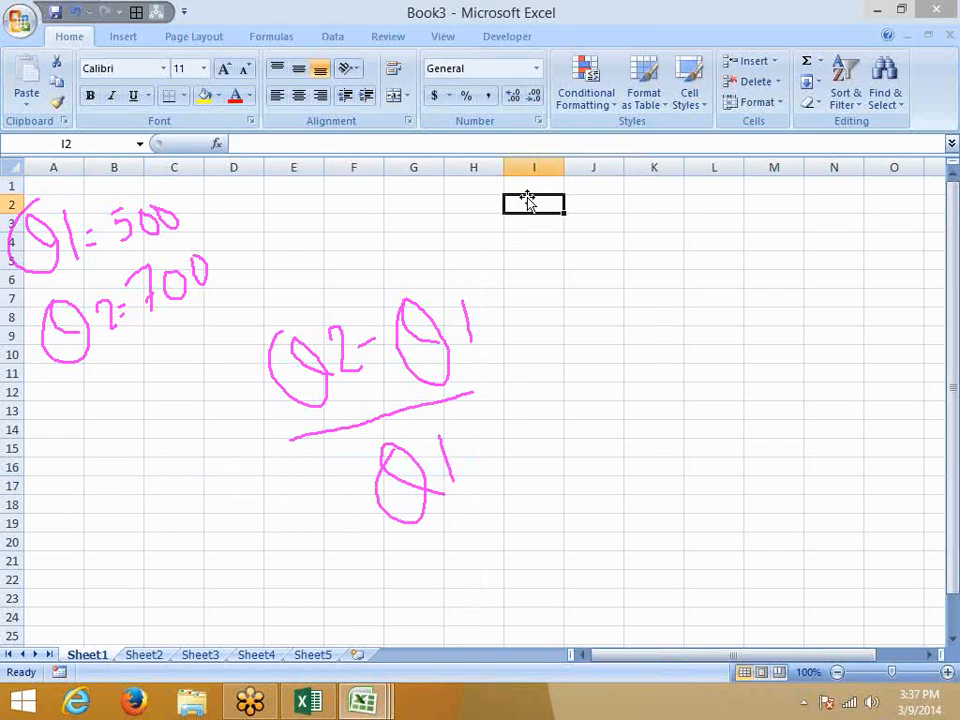
key("Return")
type("-")
key("Return")
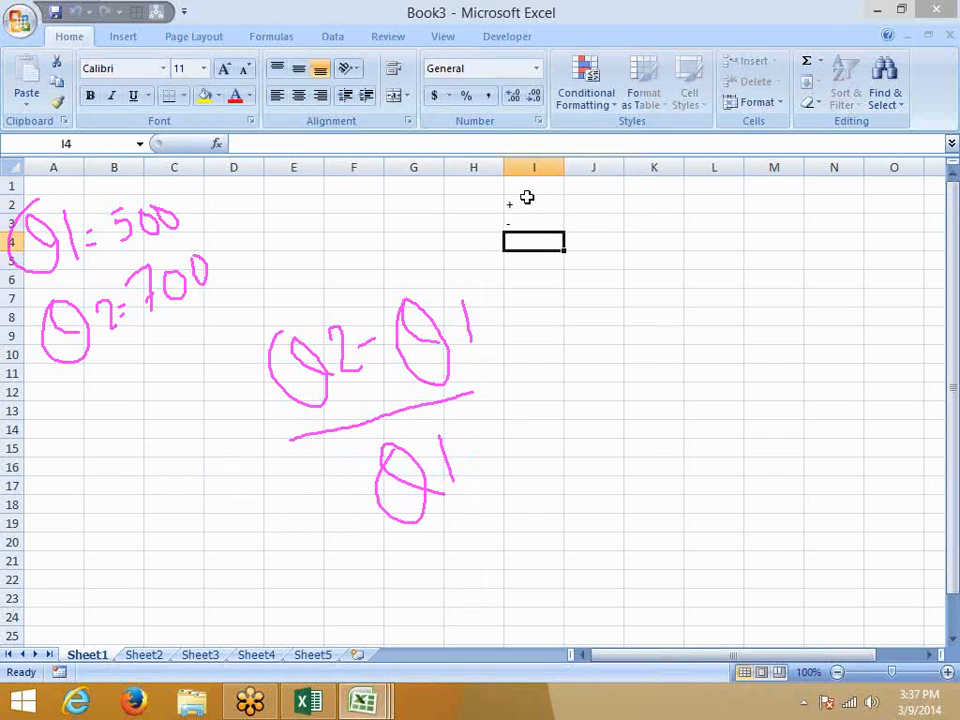
type("/")
key("Return")
type("*")
key("Return")
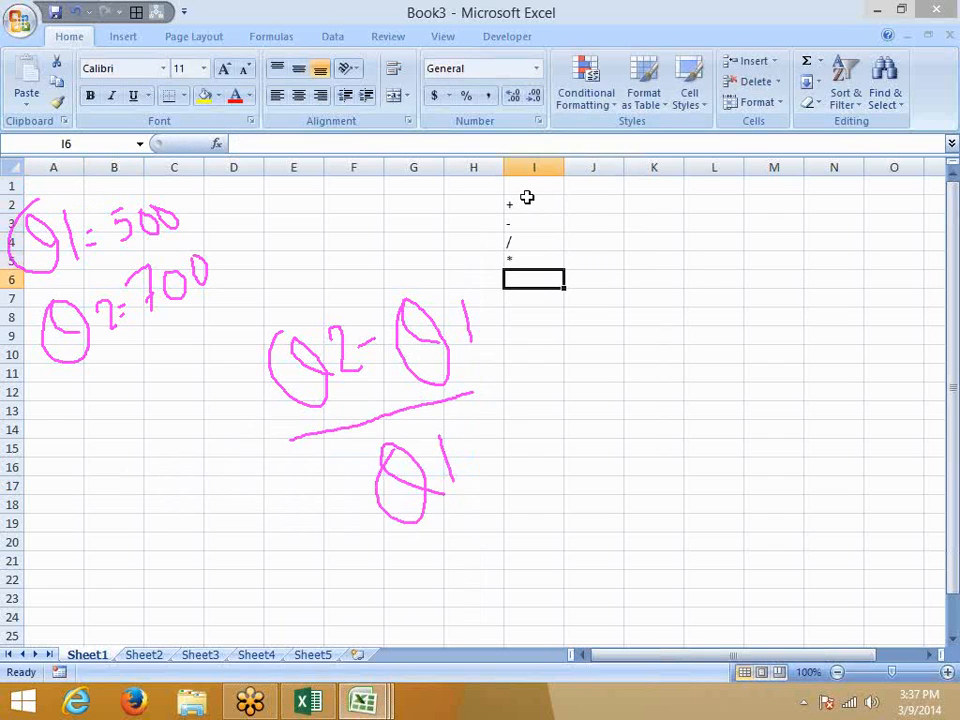
type("^")
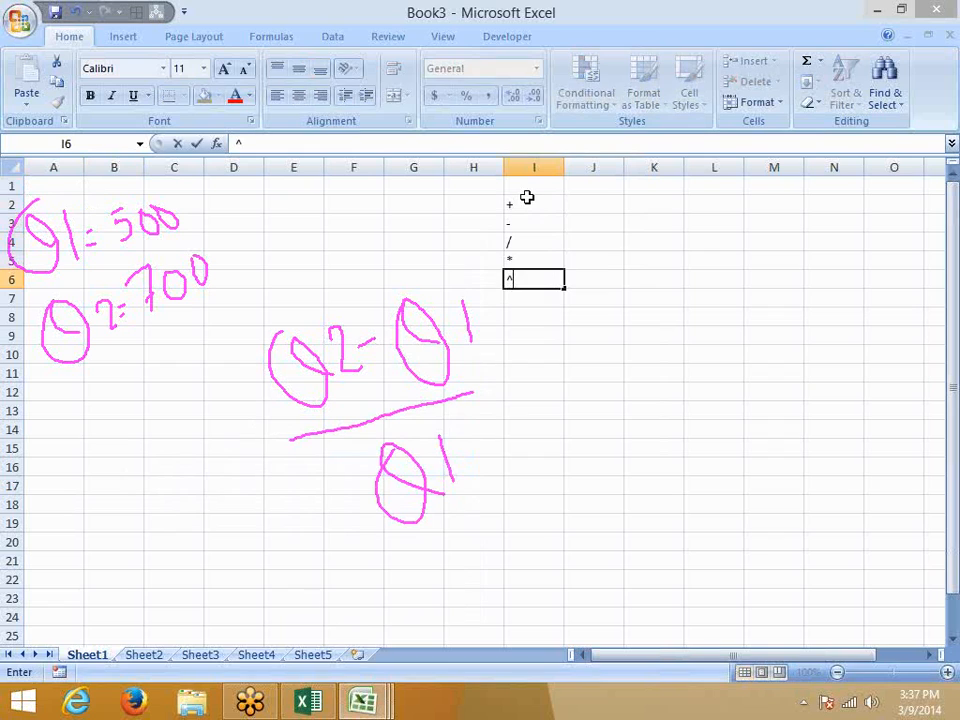
key("Return")
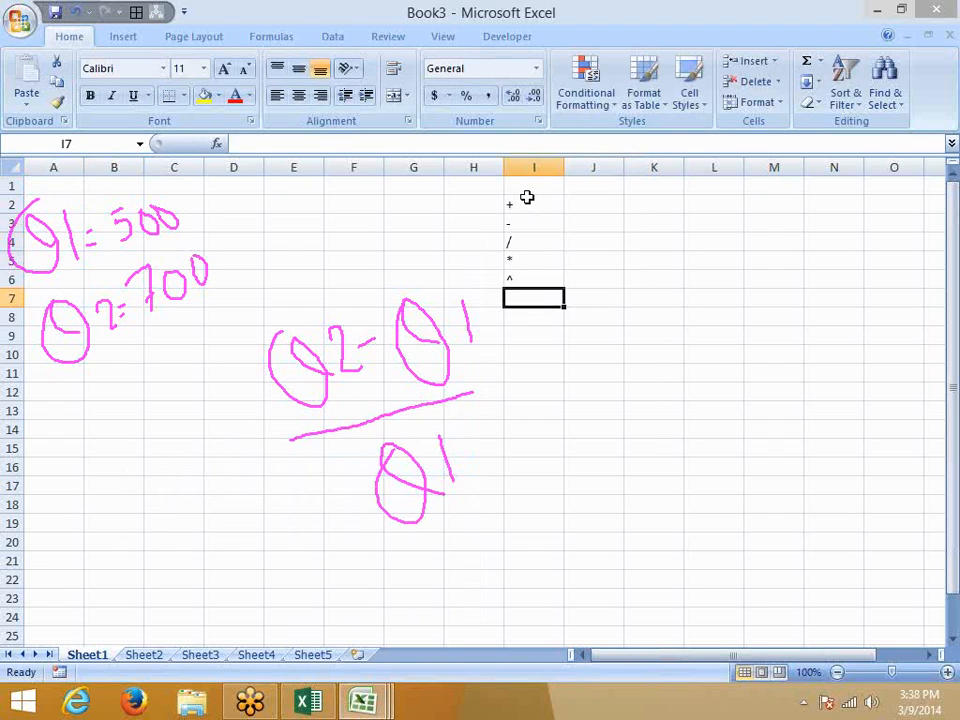
Enter the unbracketed formula =700-500/500 in cell B12, yielding 699.
key("Left")
key("Left")
key("Left")
key("Left")
key("Left")
key("Left")
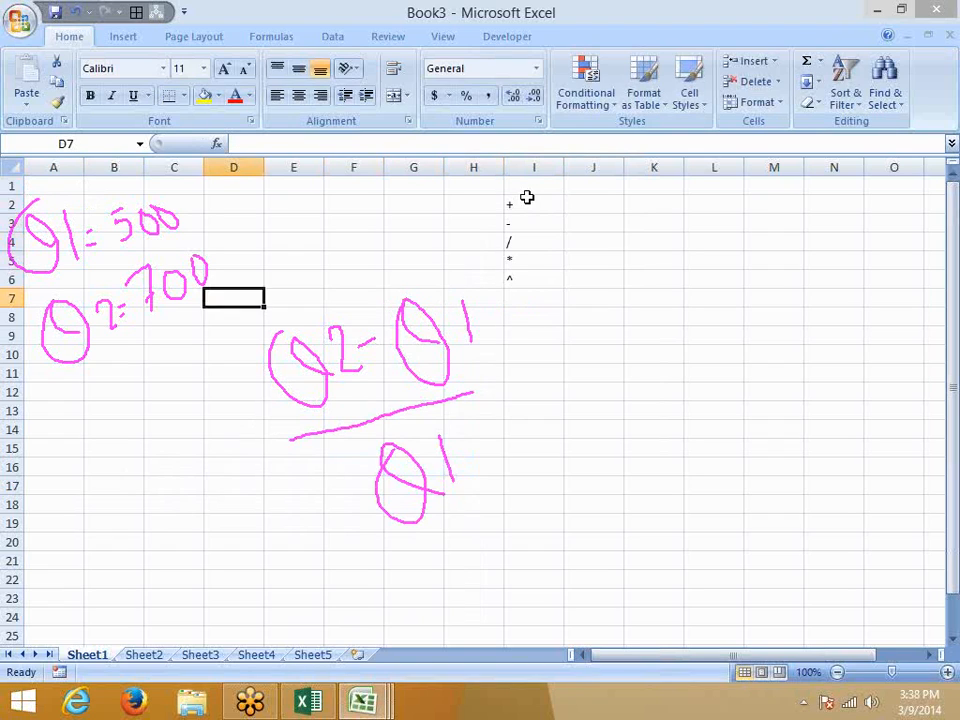
key("Down")
key("Down")
key("Down")
key("Down")
key("Left")
key("Down")
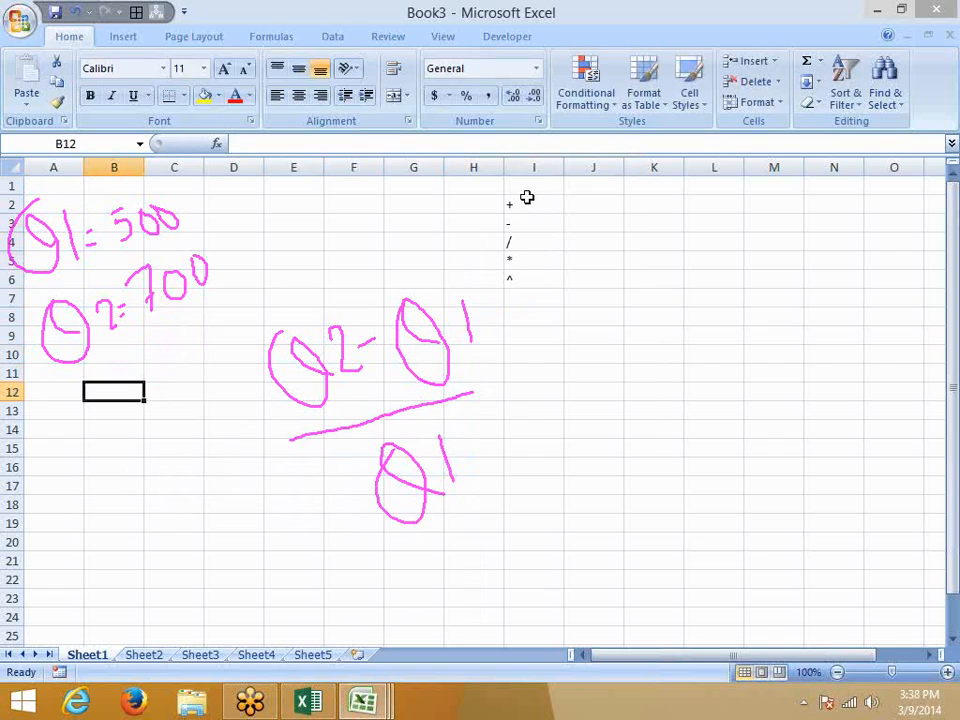
type("=50")
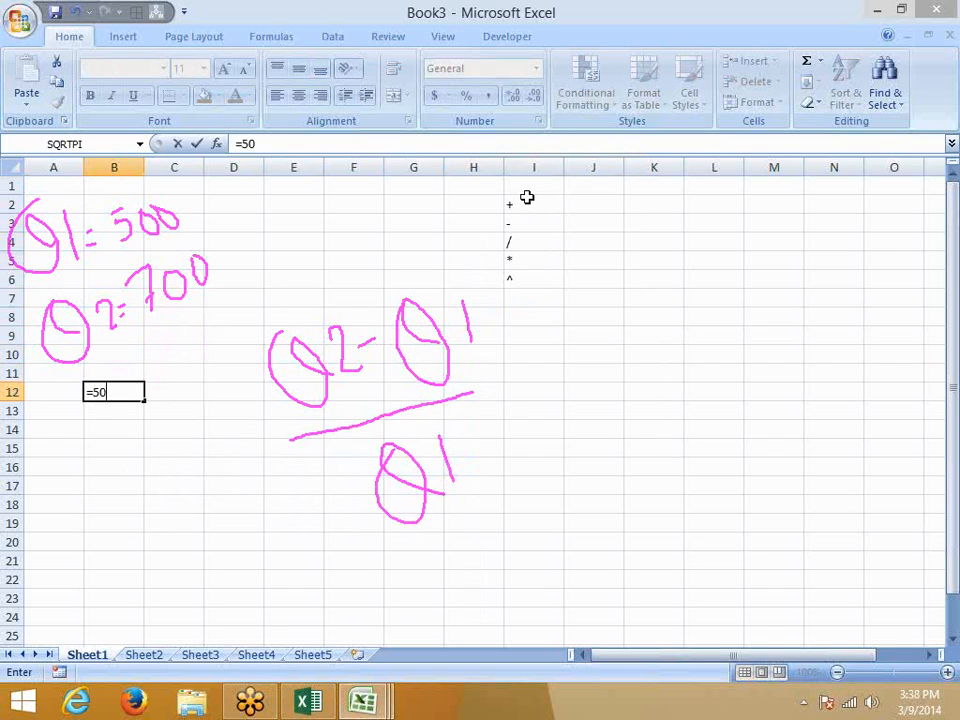
type("0")
key("Escape")
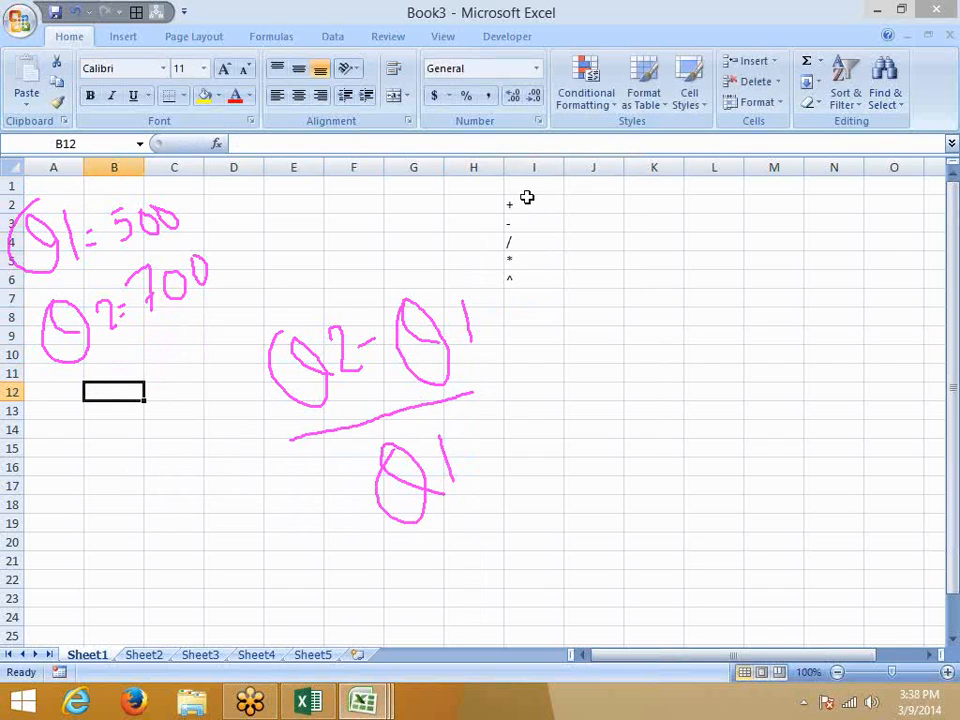
type("=7")
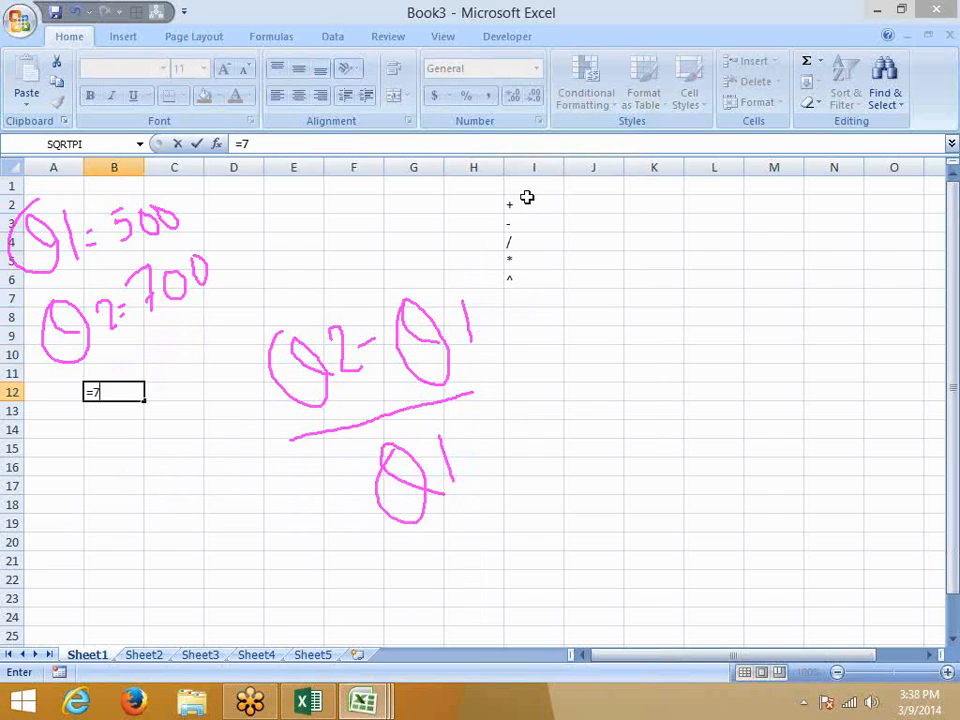
type("00-500")
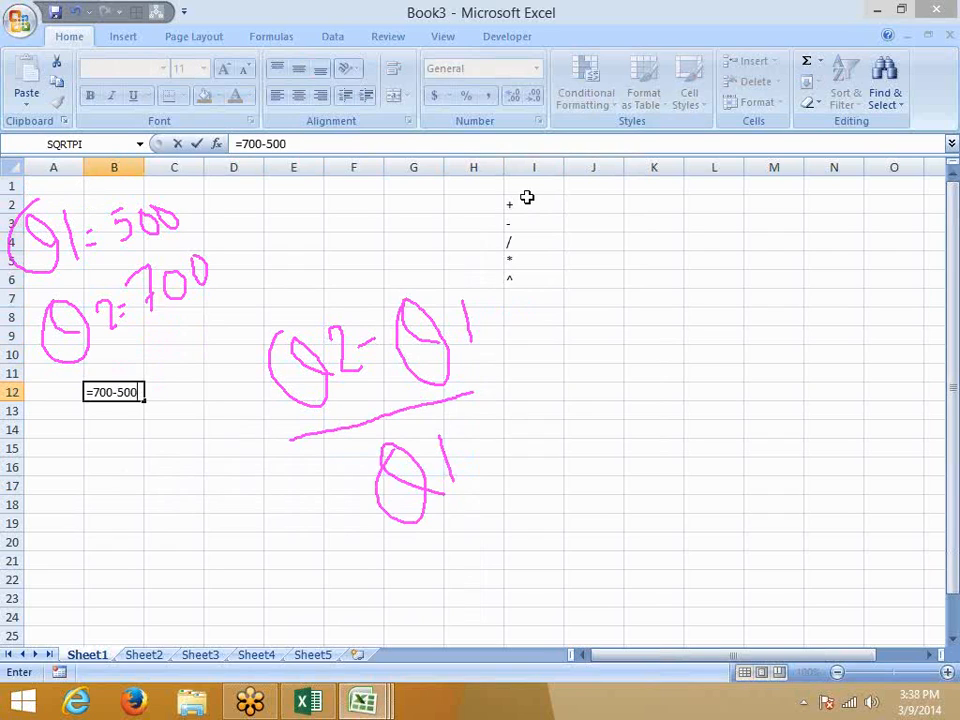
type("/500")
key("Return")
key("Up")
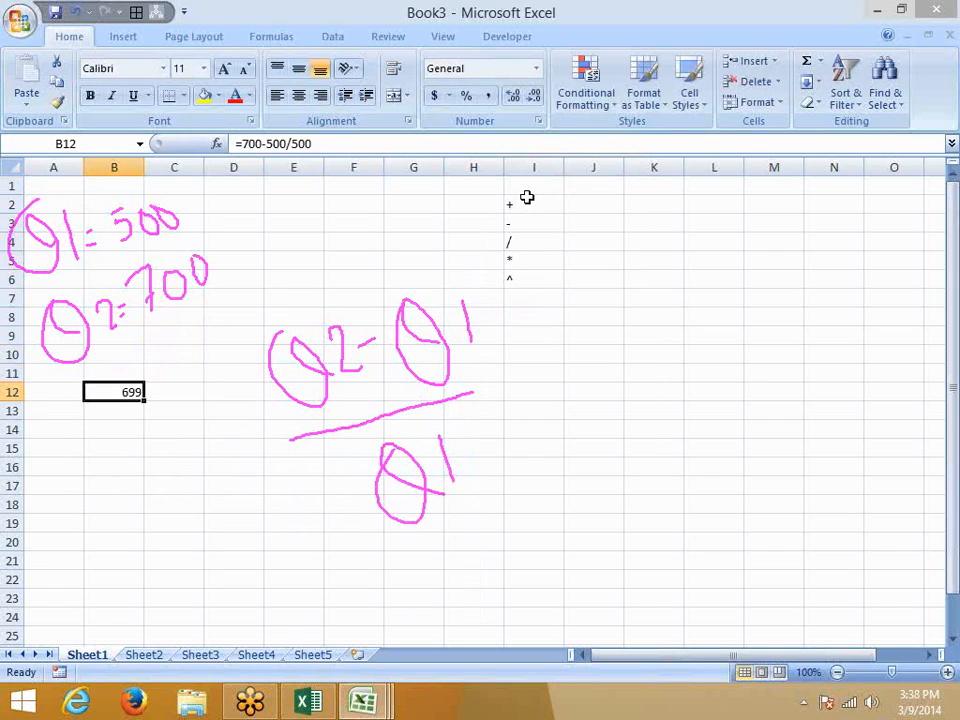
left_click(701, 49)
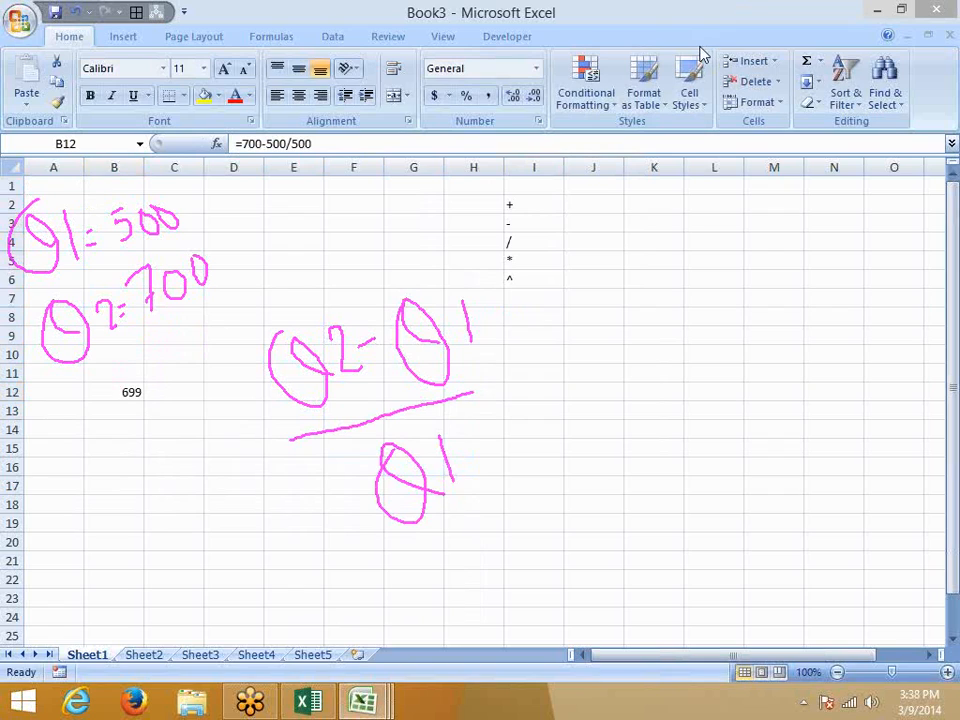
Evaluate B12 step by step: 500/500 becomes 1, then 700-1 gives 699.
left_click(129, 392)
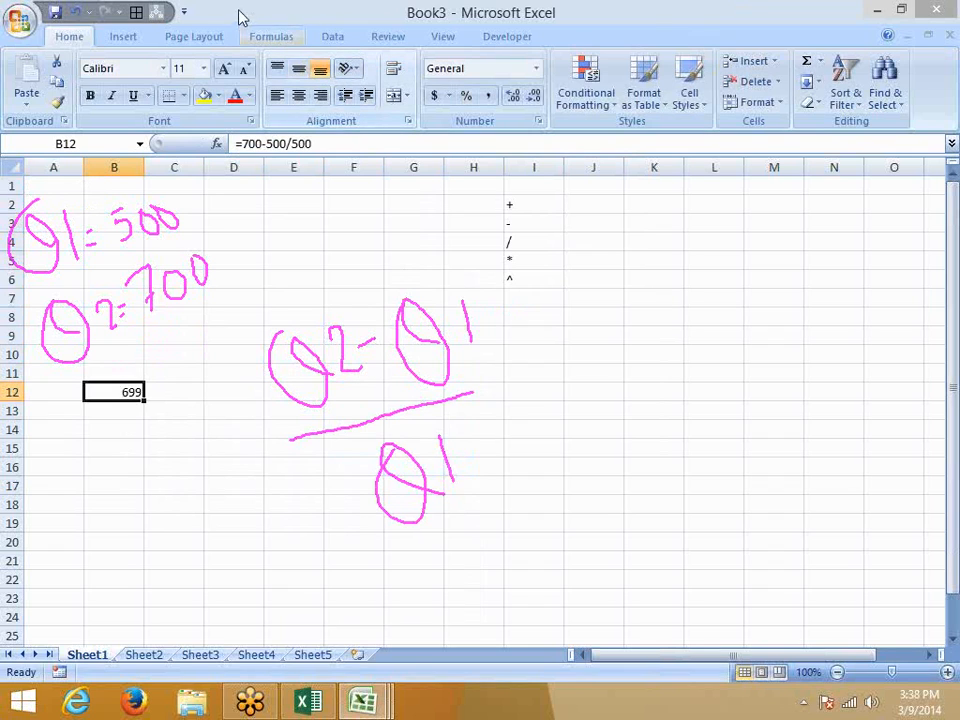
left_click(266, 36)
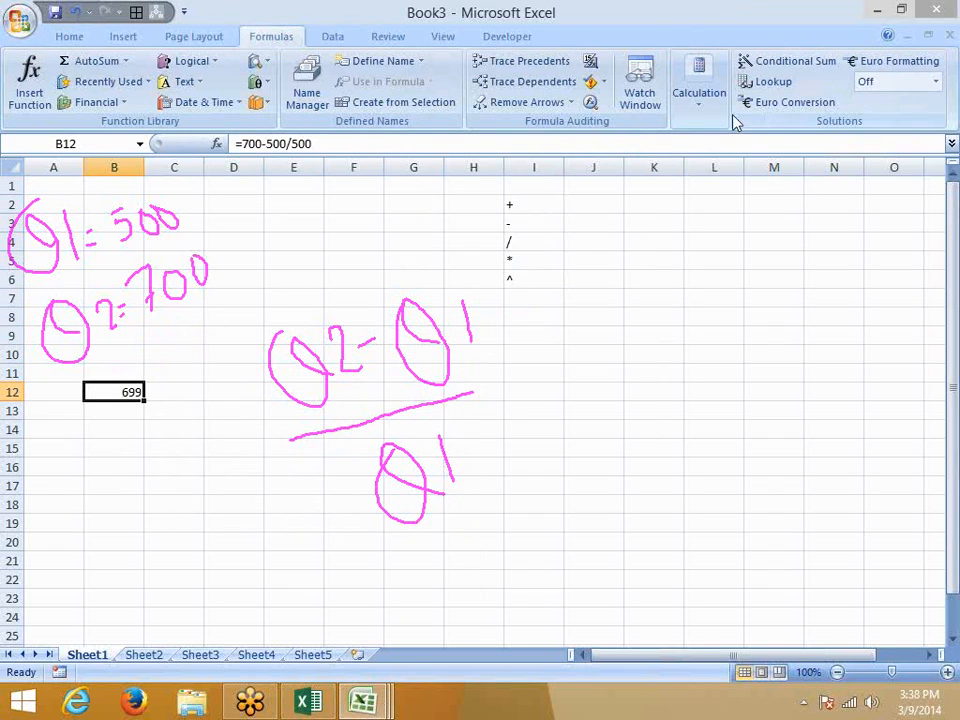
left_click(590, 104)
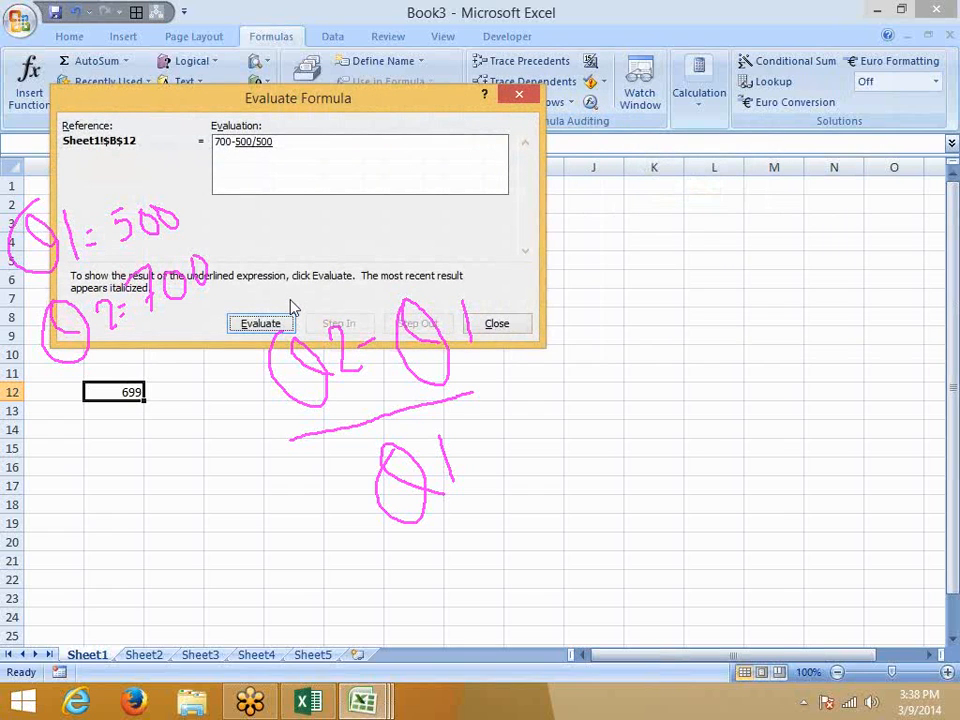
left_click(254, 329)
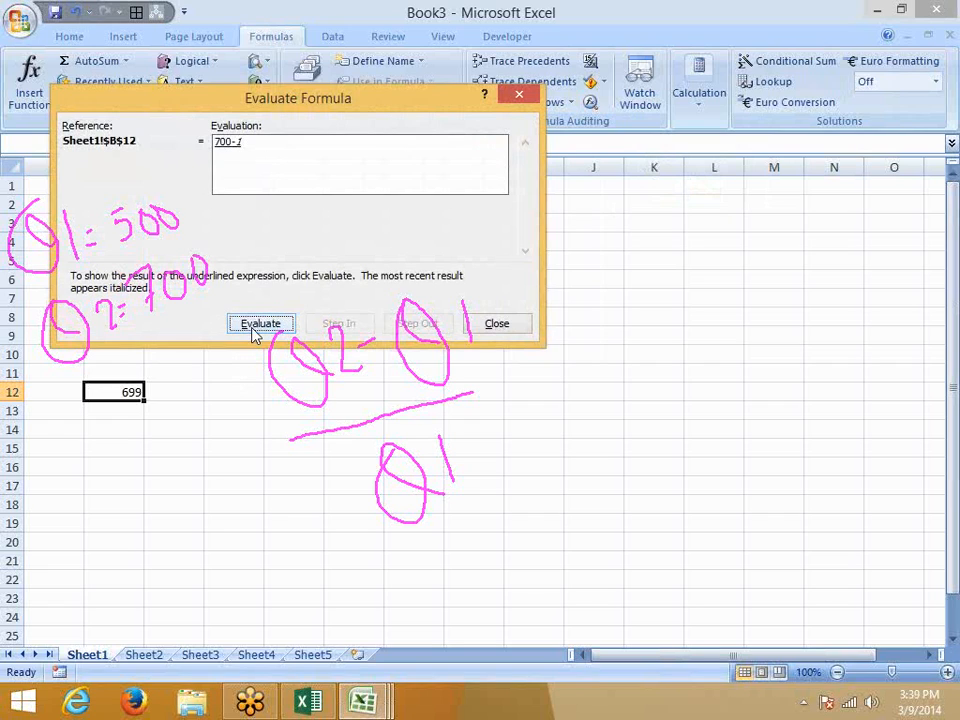
left_click(256, 329)
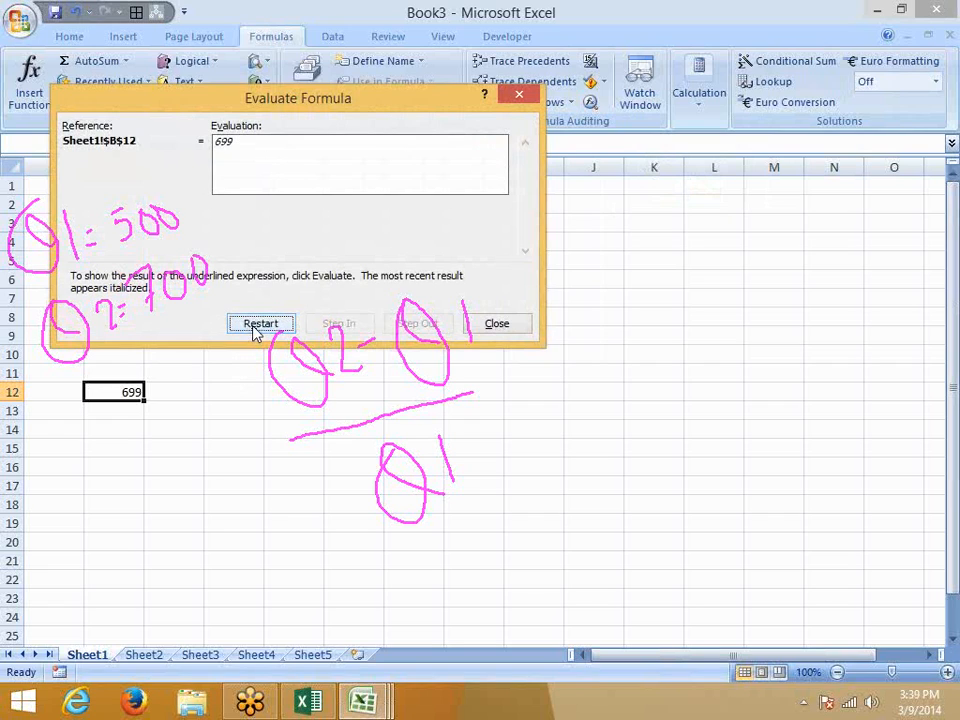
left_click(506, 328)
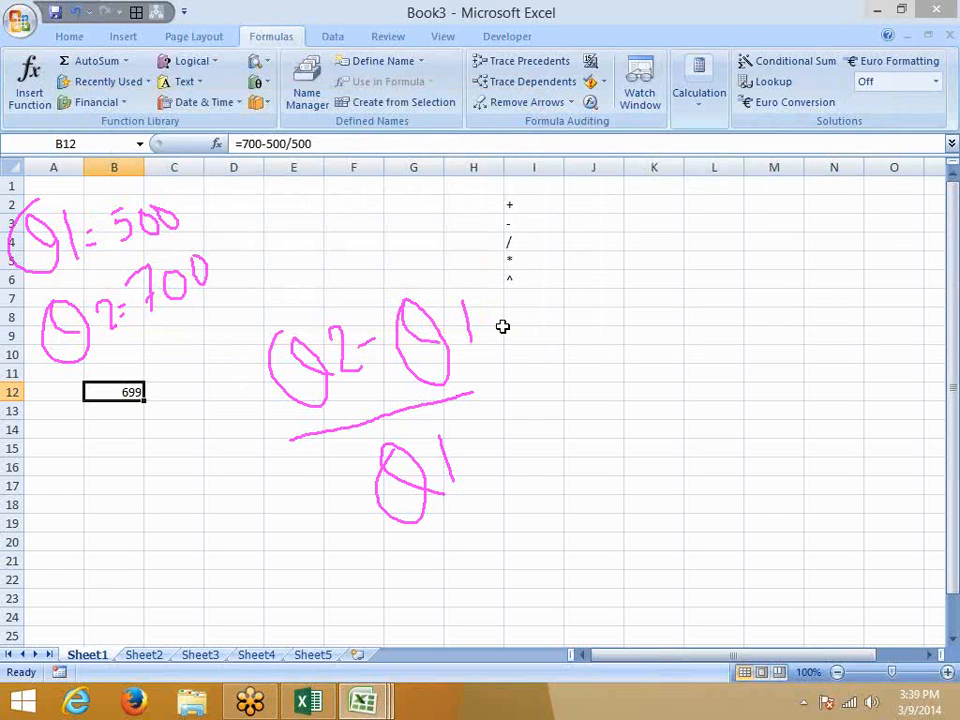
Add brackets so B12's formula reads =(700-500)/500.
left_click(245, 144)
type("(")
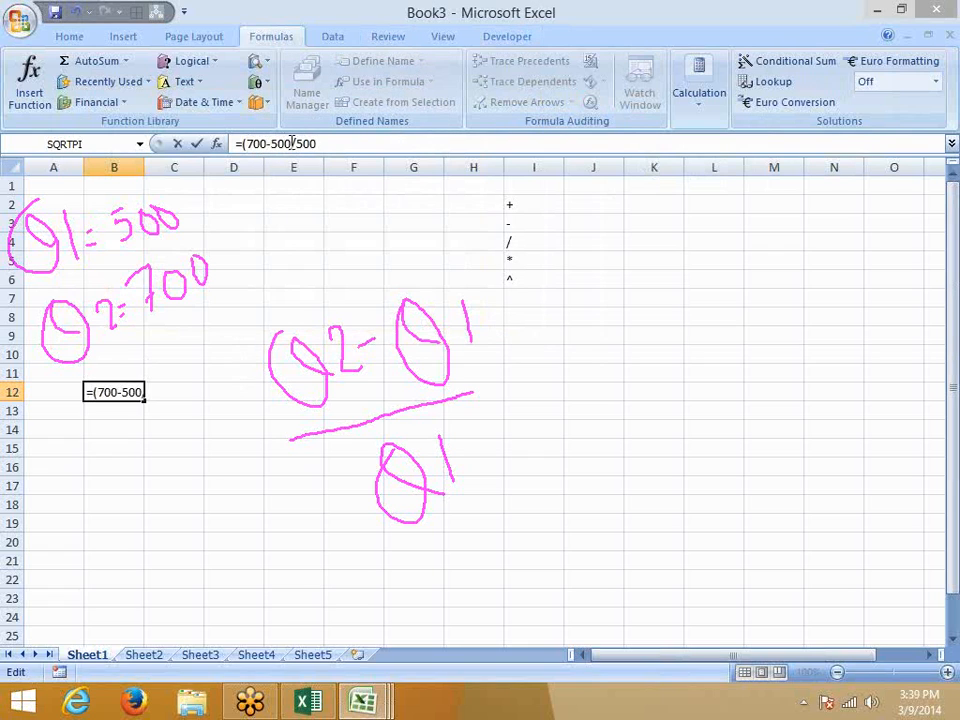
left_click(302, 146)
type(")")
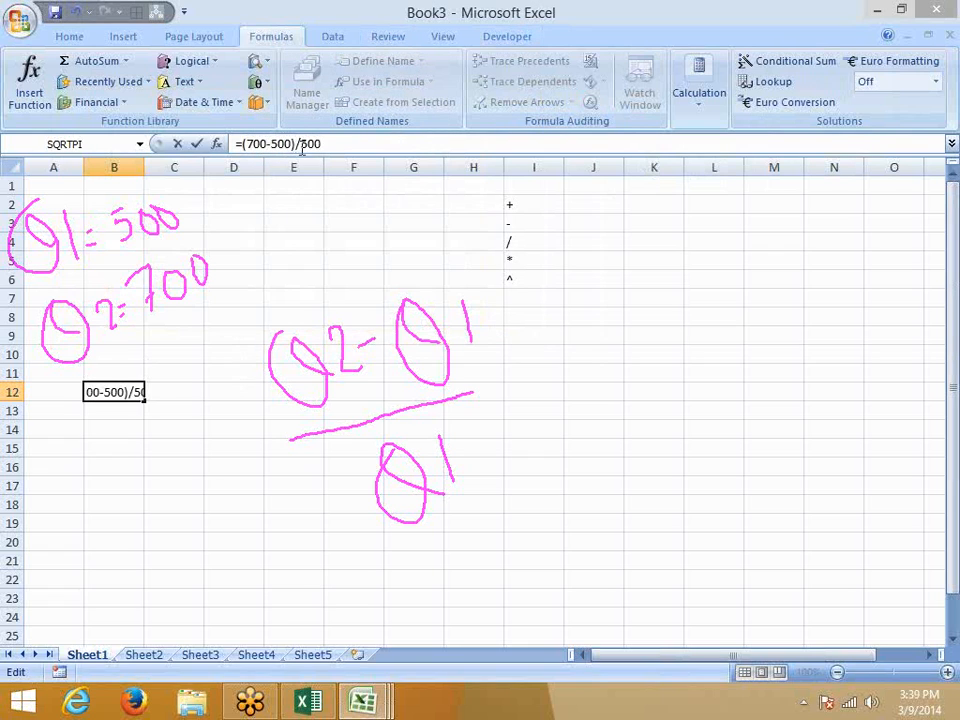
key("Return")
key("Up")
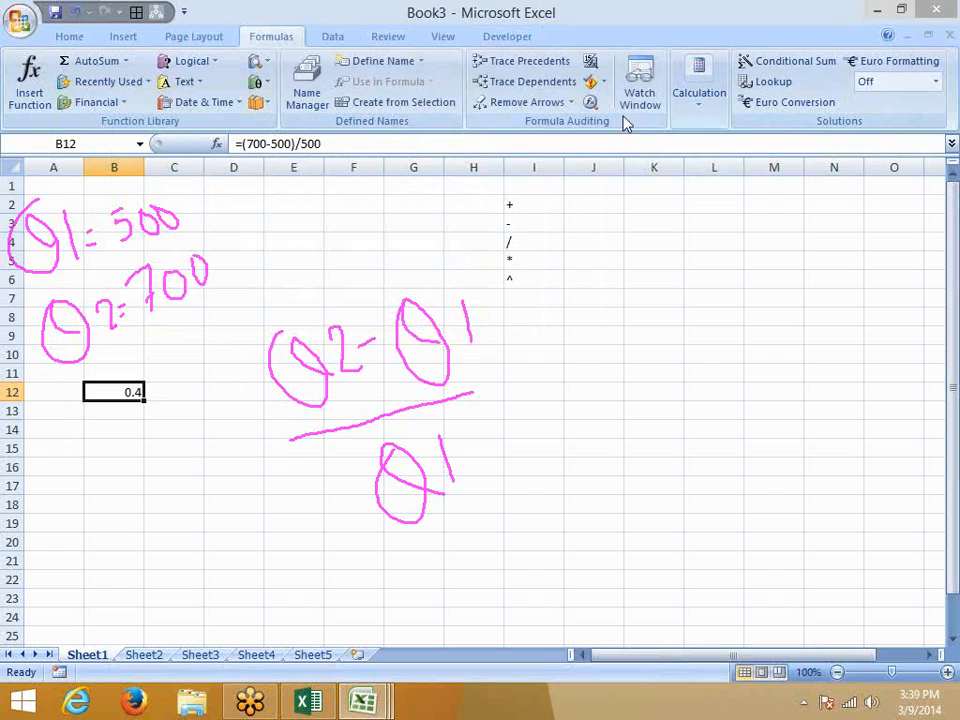
Evaluate the new formula through 200/500 to the final 0.4.
left_click(590, 102)
left_click(257, 327)
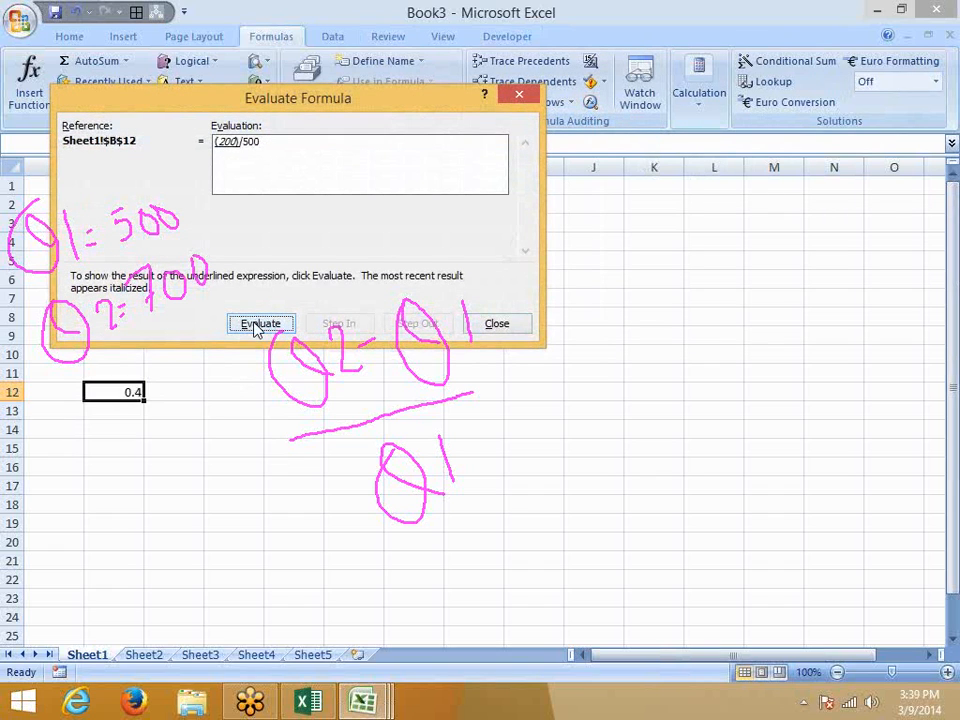
left_click(257, 327)
left_click(257, 327)
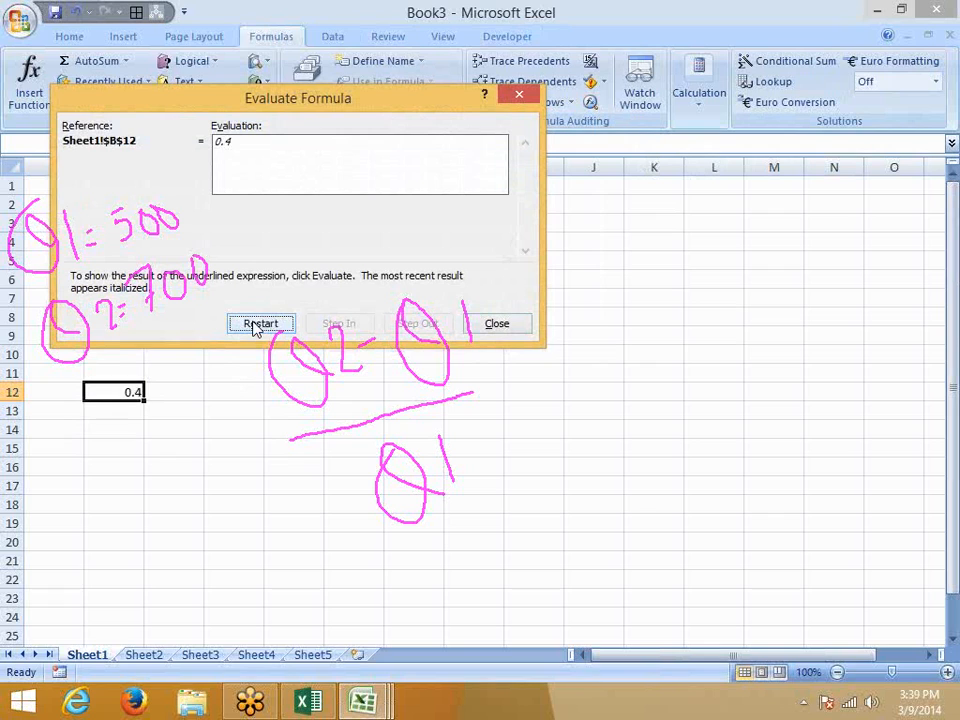
left_click(497, 323)
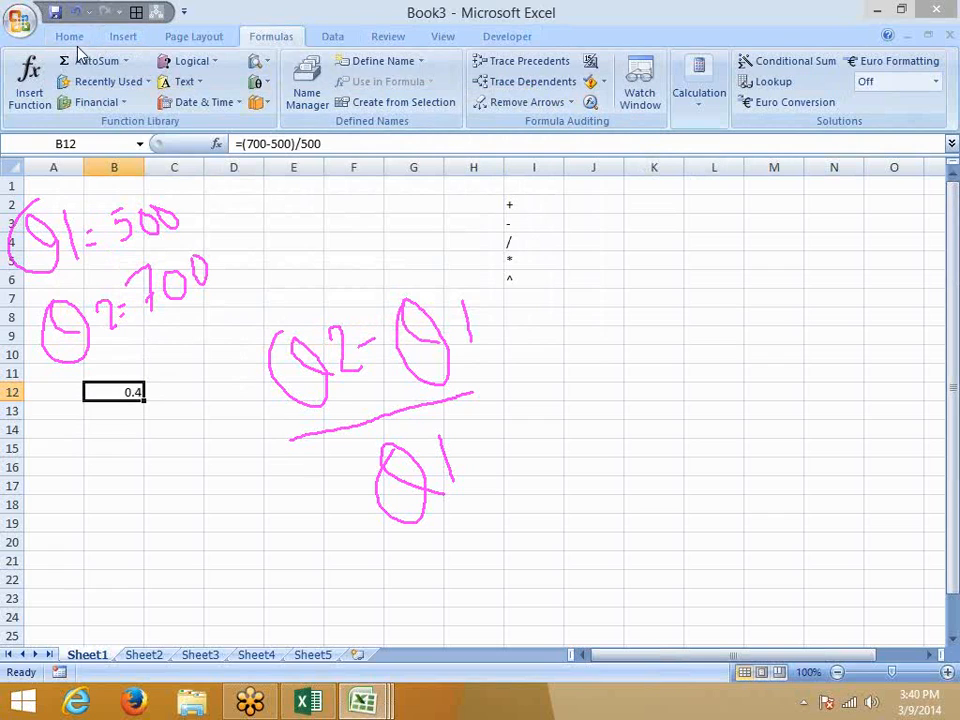
Format B12 as 40%, and enter 40 in J9 formatted as 4000%.
left_click(66, 38)
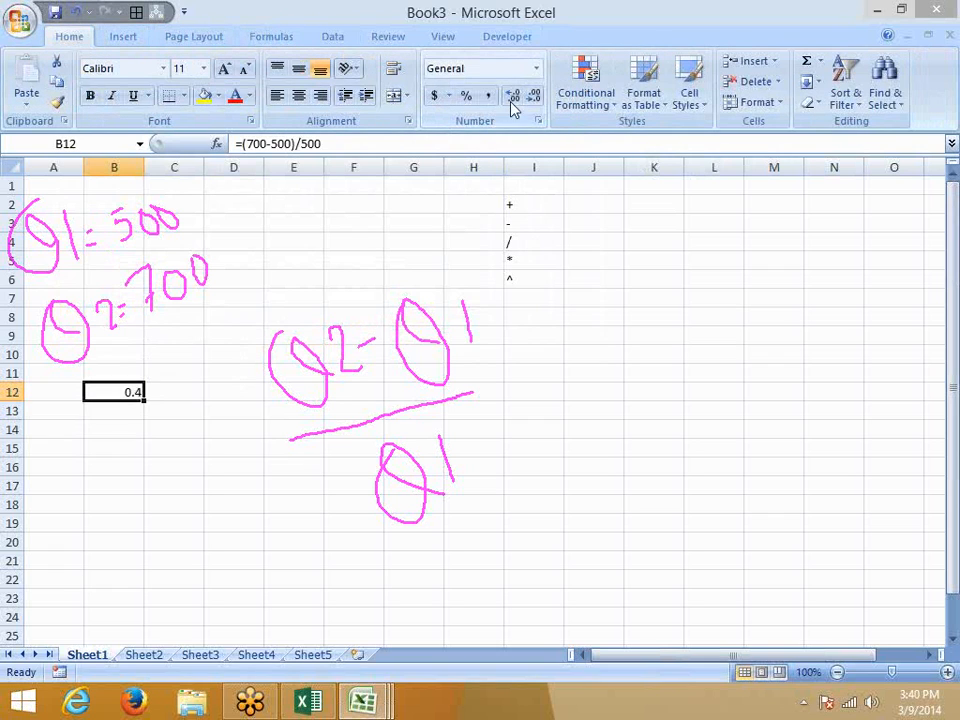
left_click(470, 100)
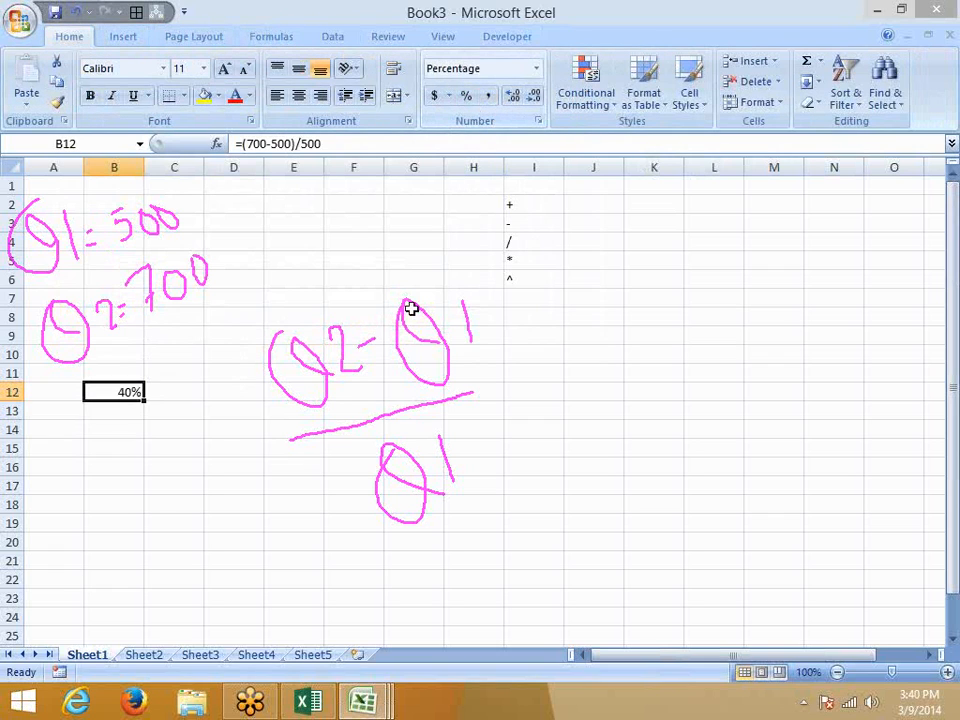
left_click(589, 330)
type("40")
key("Return")
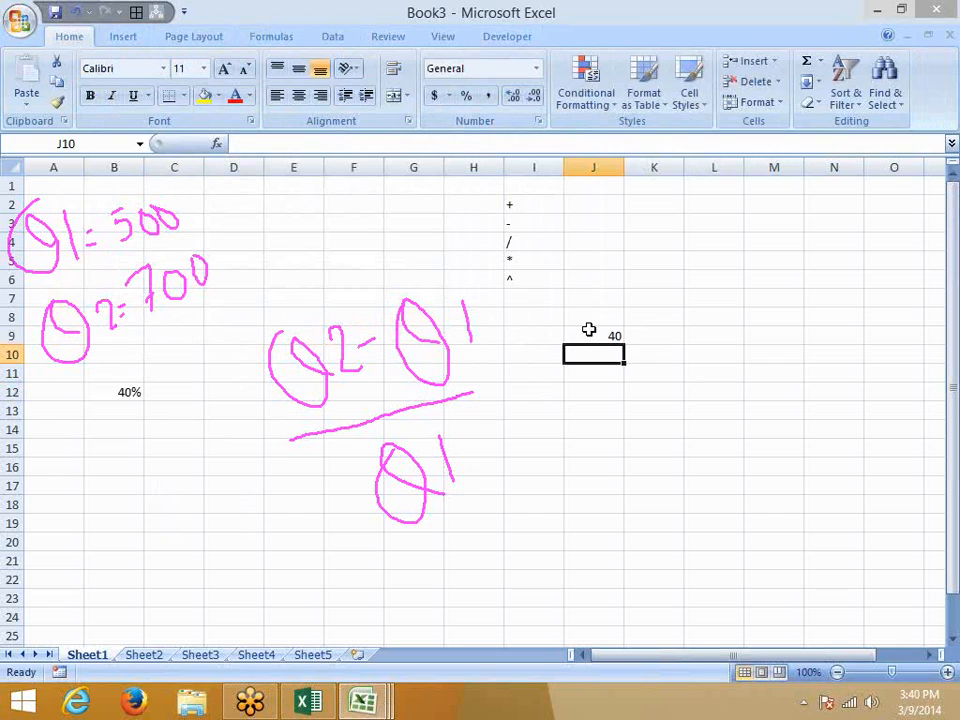
left_click(589, 330)
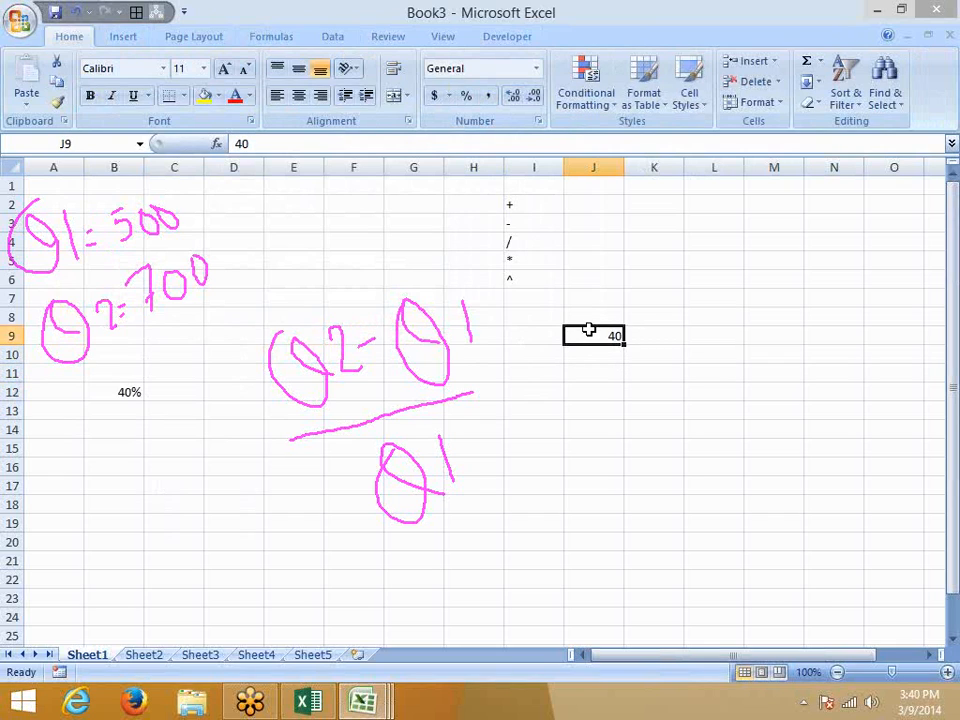
left_click(468, 96)
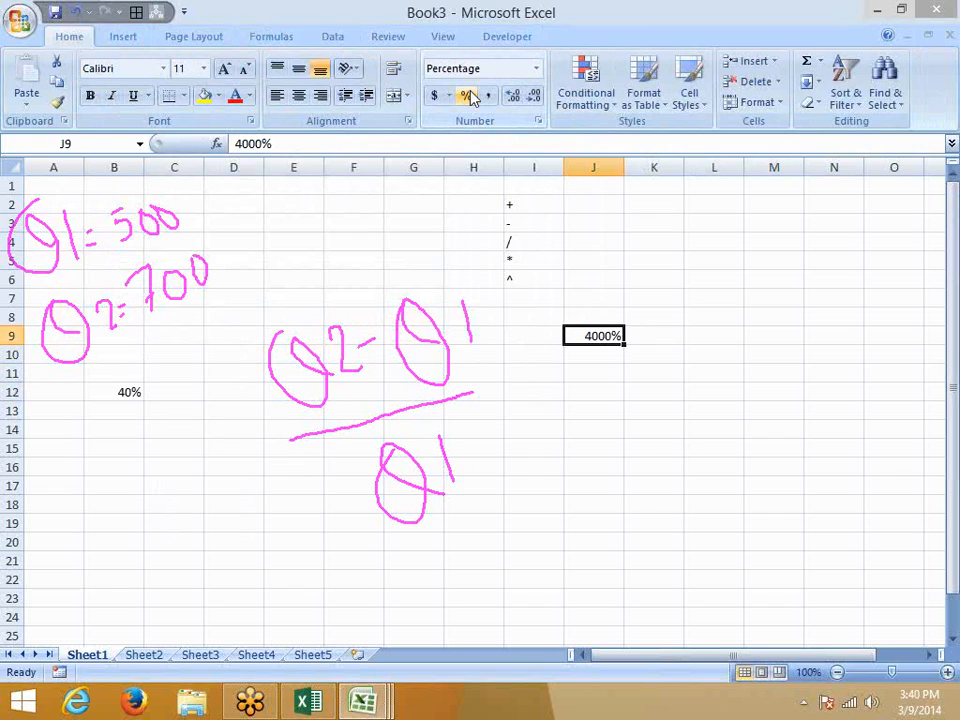
Enter 4 in J4 and erase all the pink ink annotations.
left_click(585, 246)
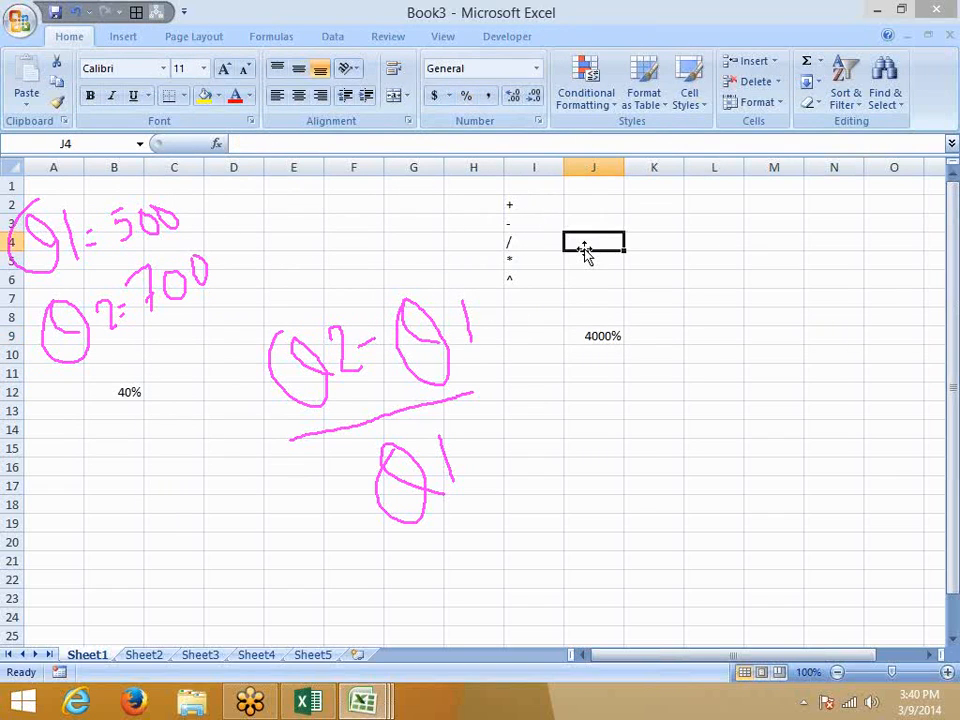
type("4")
key("Return")
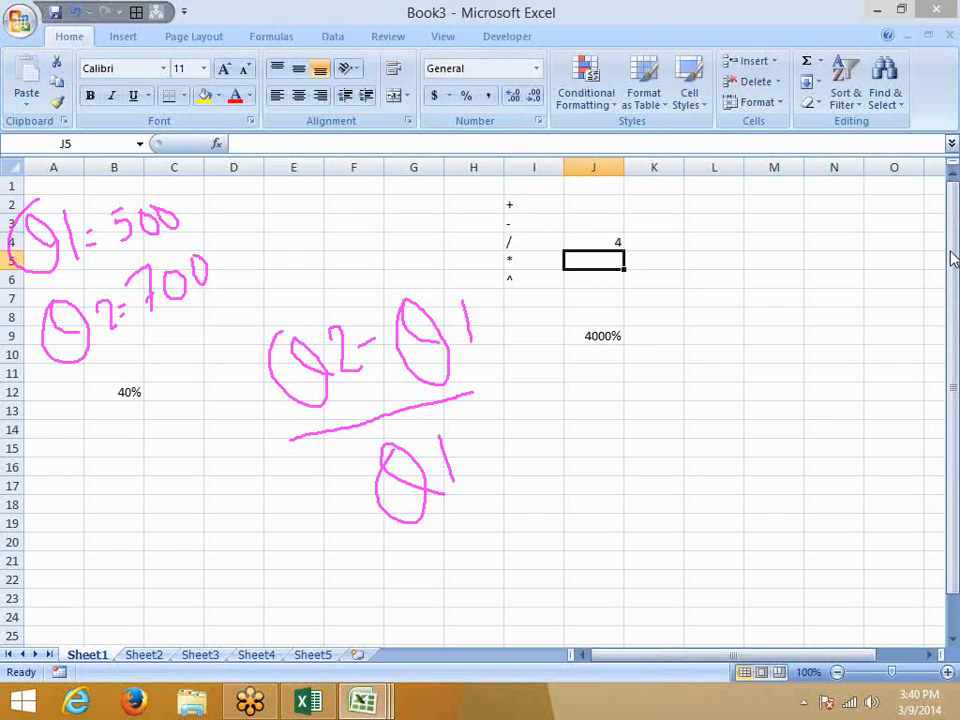
right_click(853, 360)
left_click(846, 358)
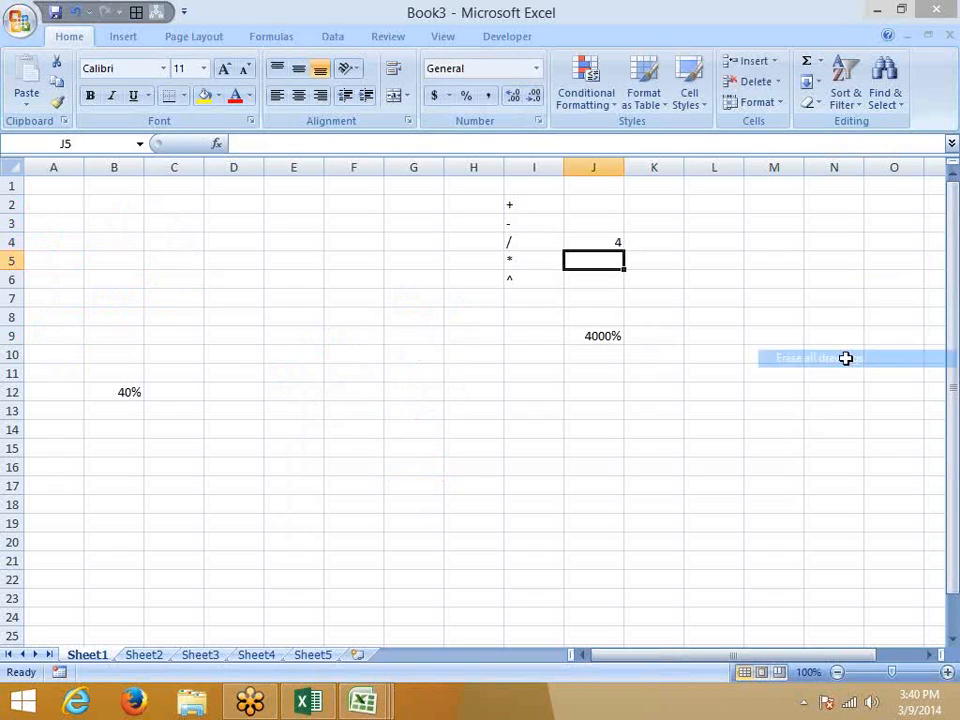
Switch to the pen and begin handwriting A/F in pink ink.
right_click(831, 294)
left_click(838, 276)
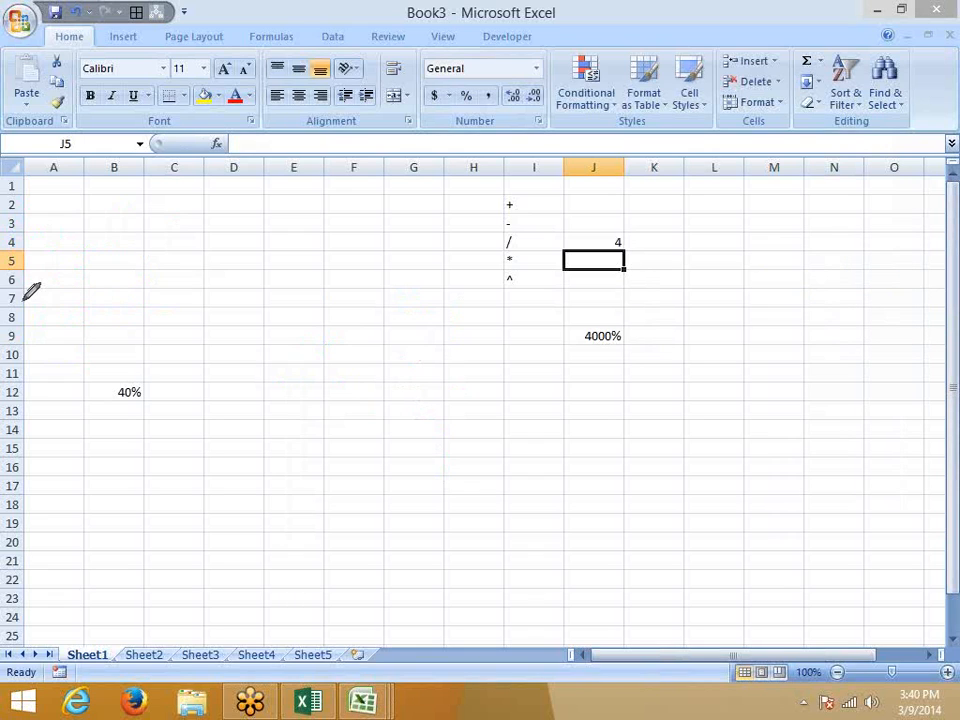
mouse_move(197, 248)
left_mouse_down()
mouse_move(200, 278)
mouse_move(196, 227)
mouse_move(206, 262)
mouse_move(212, 248)
mouse_move(232, 281)
left_mouse_up()
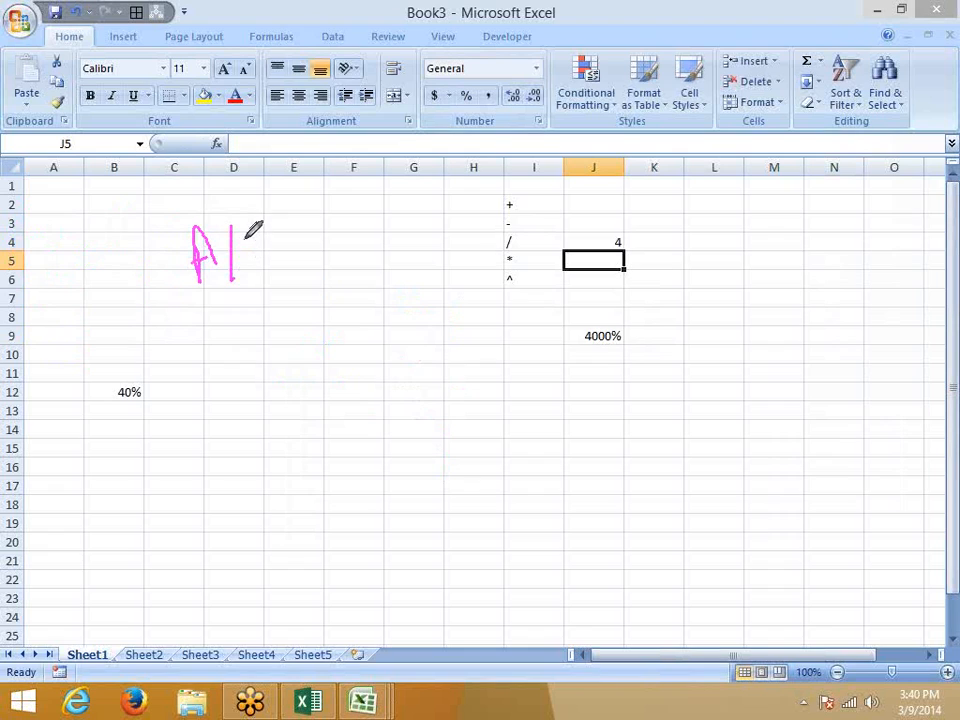
mouse_move(247, 232)
left_mouse_down()
mouse_move(247, 262)
mouse_move(245, 236)
mouse_move(257, 229)
mouse_move(254, 245)
mouse_move(278, 273)
mouse_move(277, 289)
mouse_move(316, 280)
mouse_move(323, 258)
mouse_move(316, 285)
mouse_move(325, 262)
mouse_move(334, 277)
mouse_move(334, 264)
left_mouse_up()
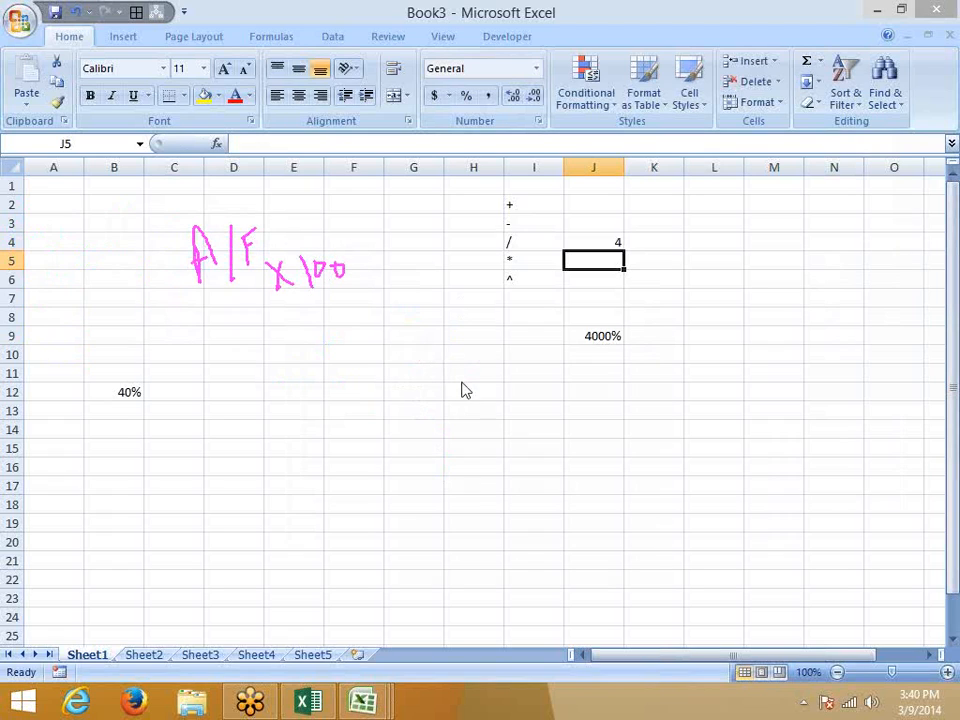
Enter 120 in E11 and 60 in F11.
left_click(265, 375)
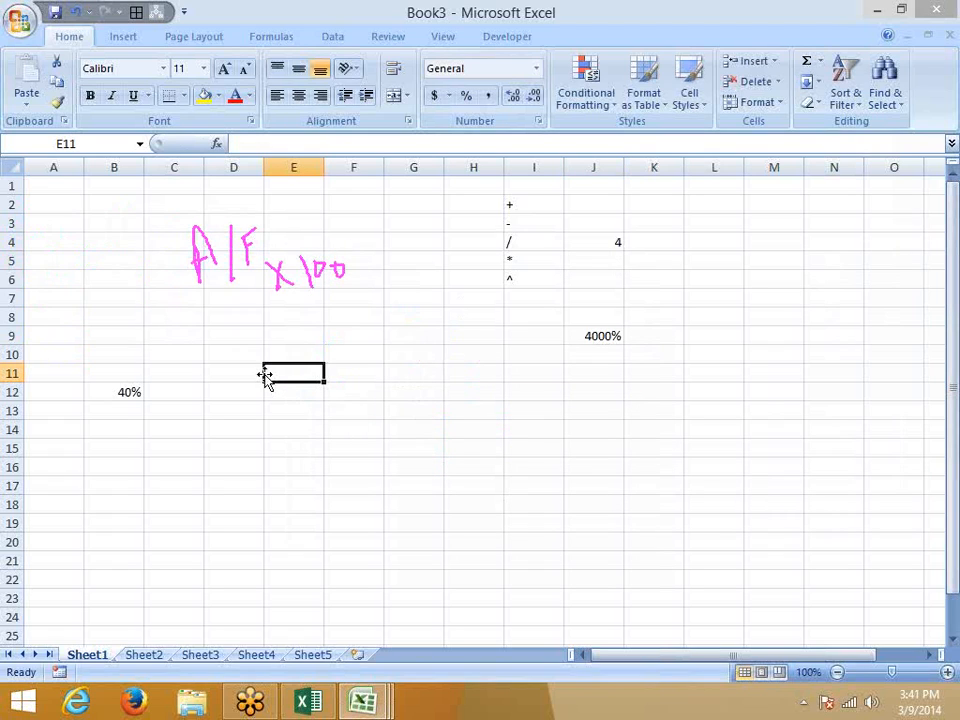
type("120")
key("Tab")
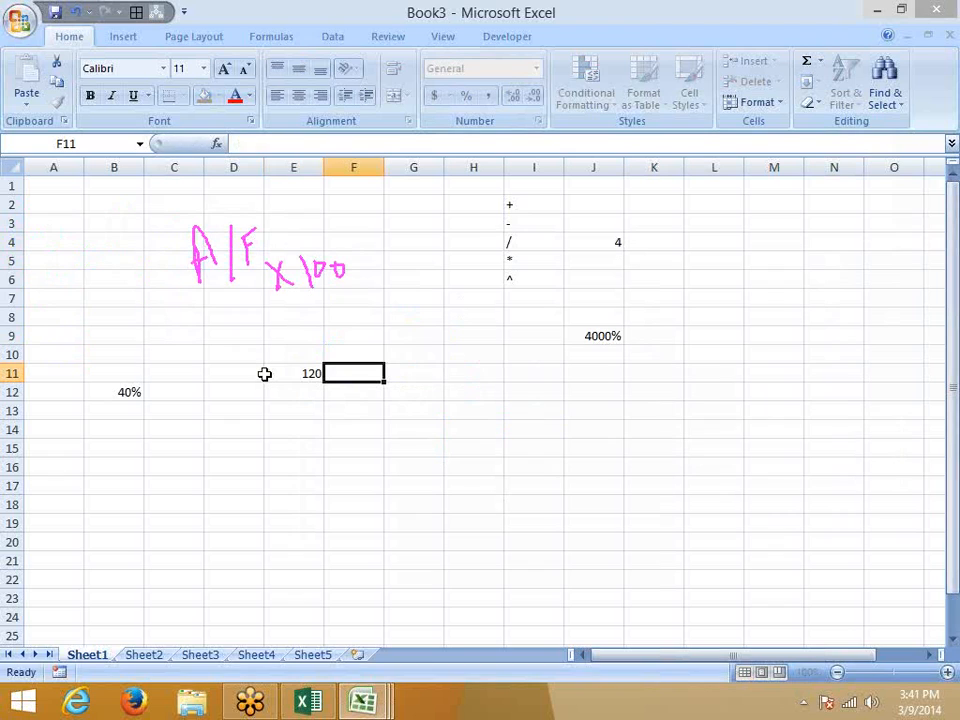
type("60")
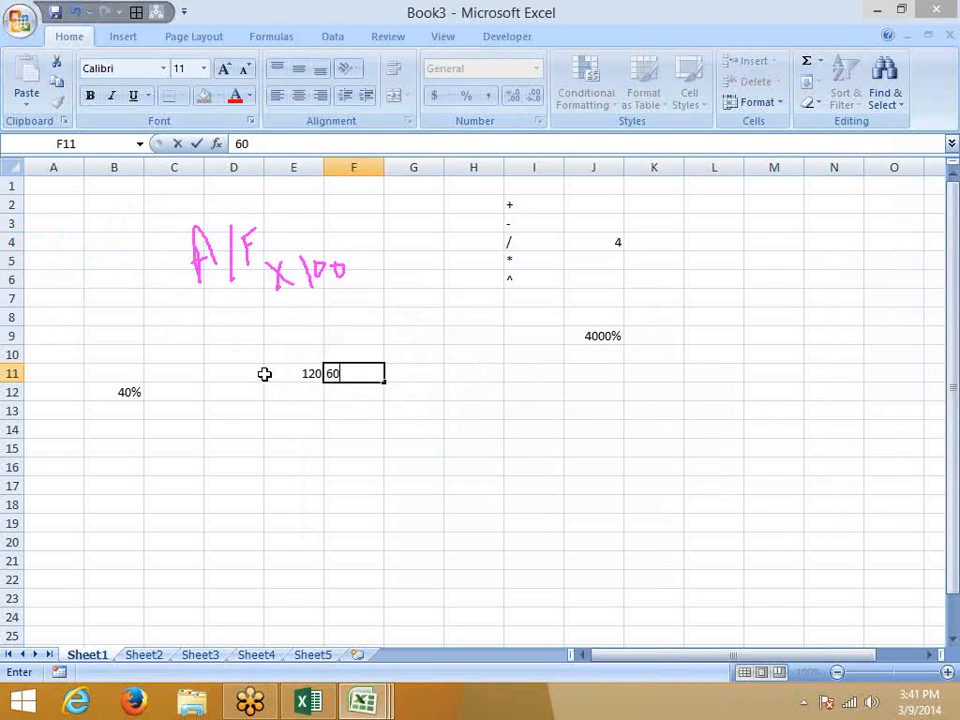
key("Tab")
Put =F11/E11 in G11, returning 0.5.
type("=")
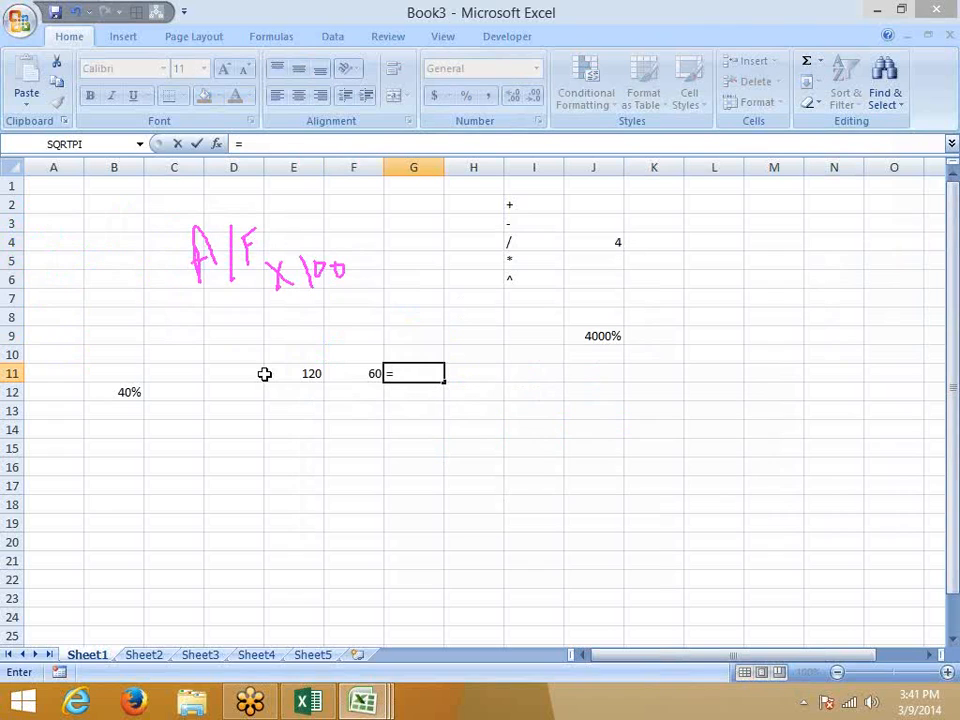
left_click(265, 374)
key("Right")
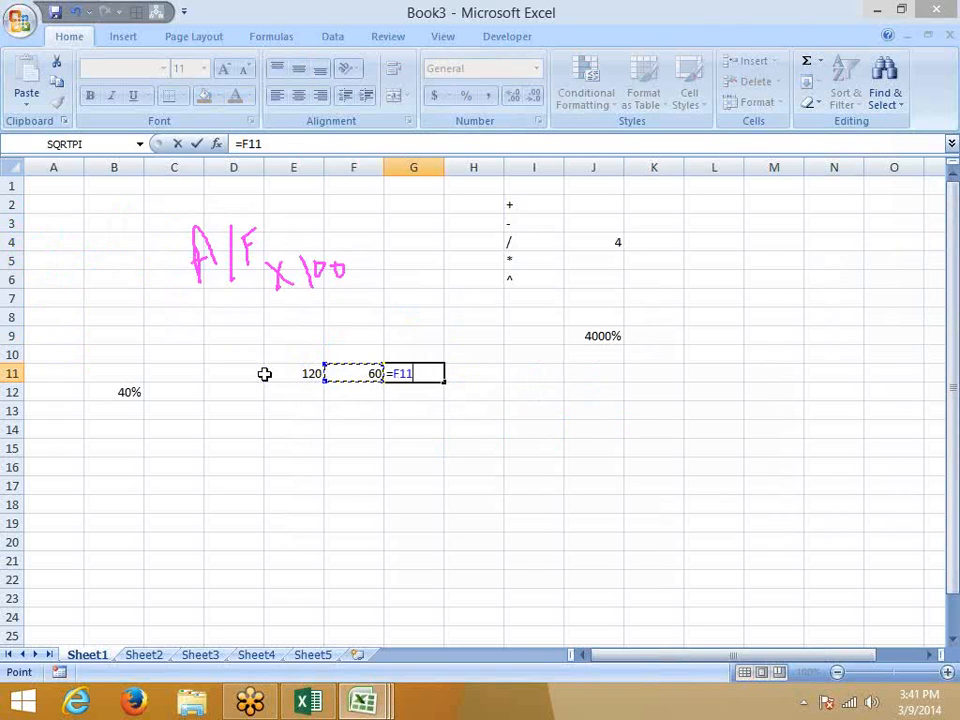
type("/")
left_click(265, 374)
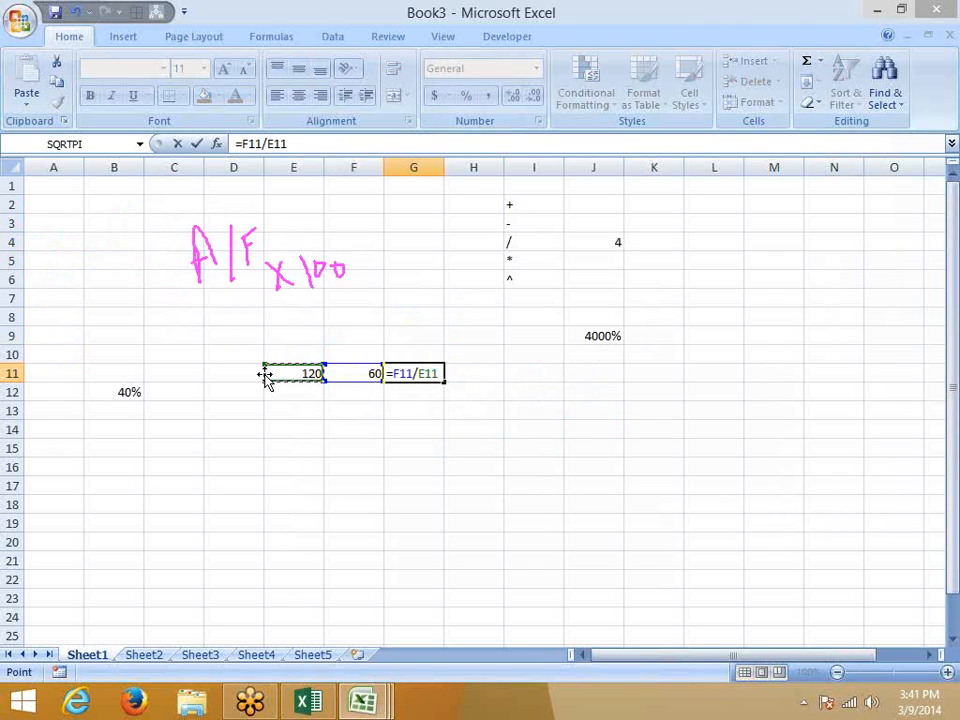
key("Return")
key("Up")
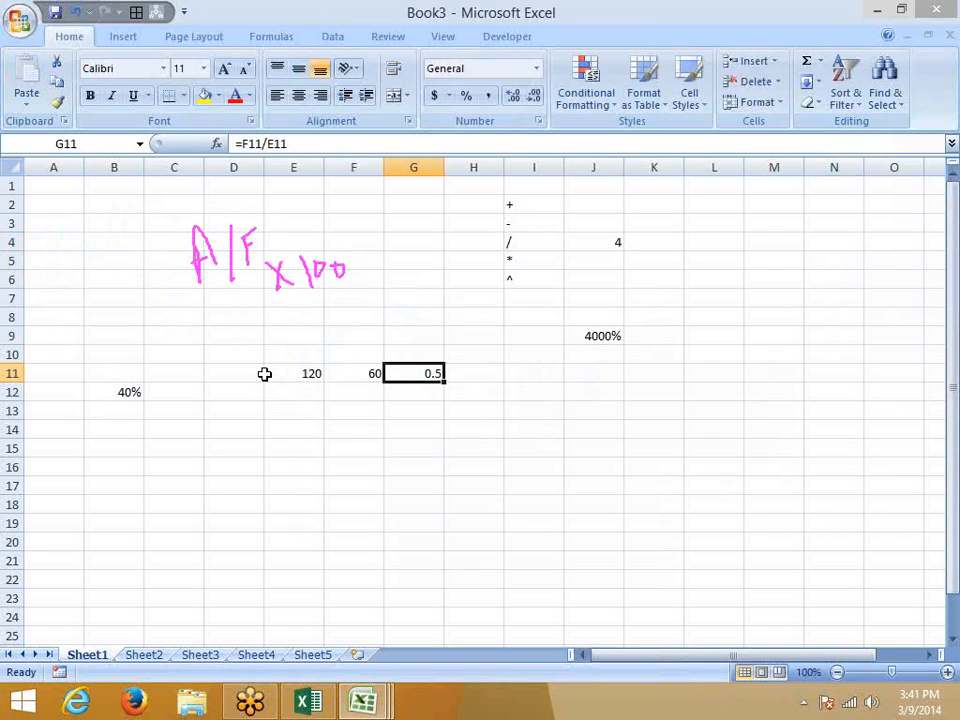
Enter 50 in G12 and I12, with a % label in I11.
key("Return")
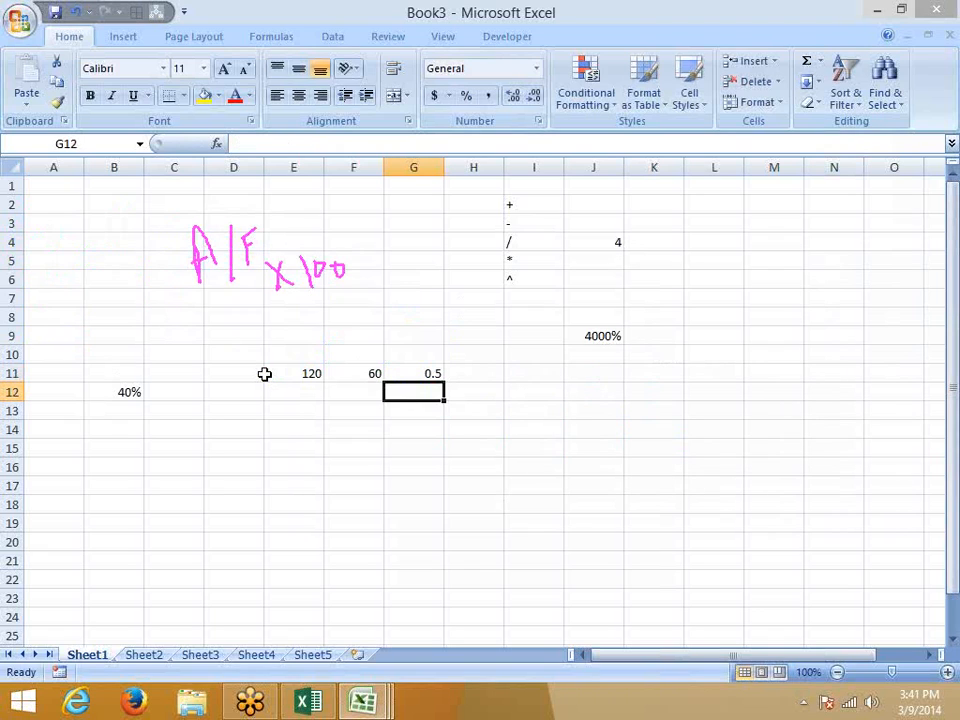
type("50")
key("Tab")
key("Right")
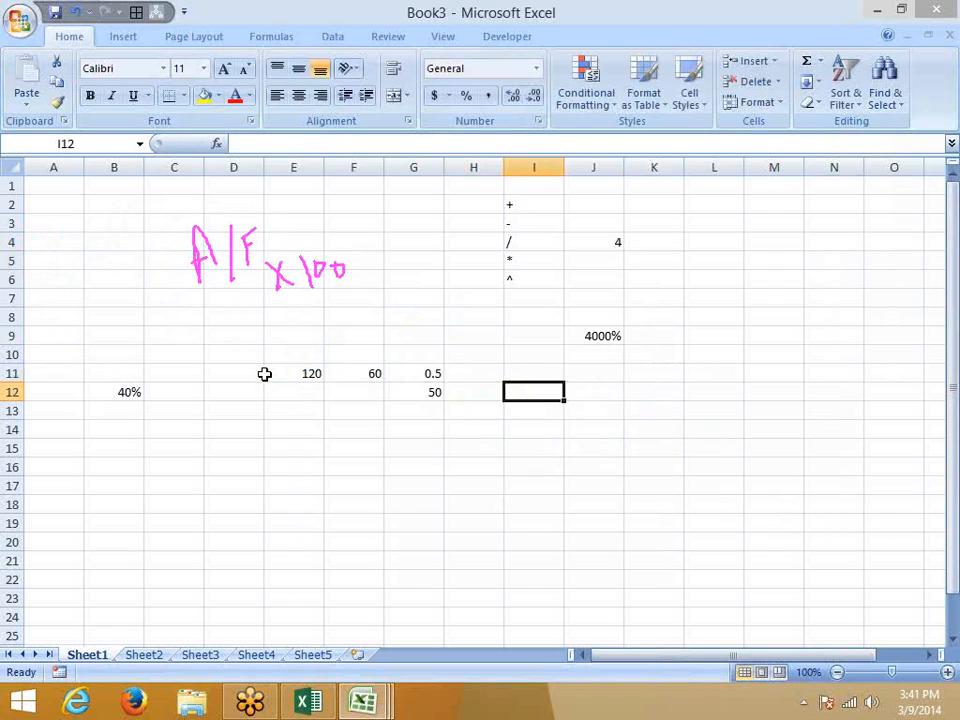
key("Up")
type("%")
key("Return")
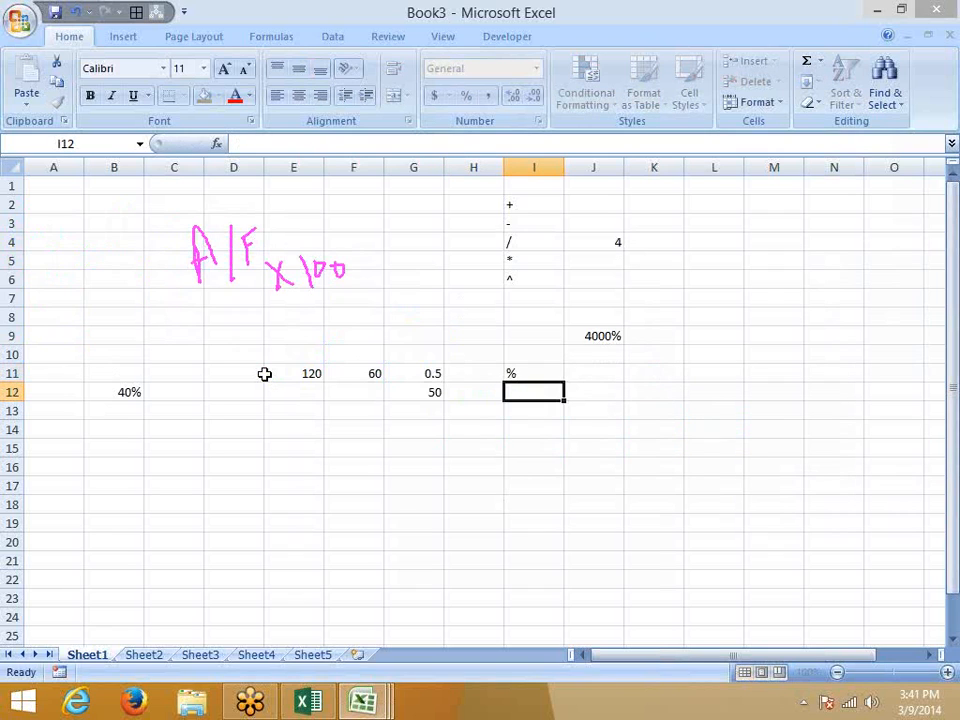
type("50")
key("Tab")
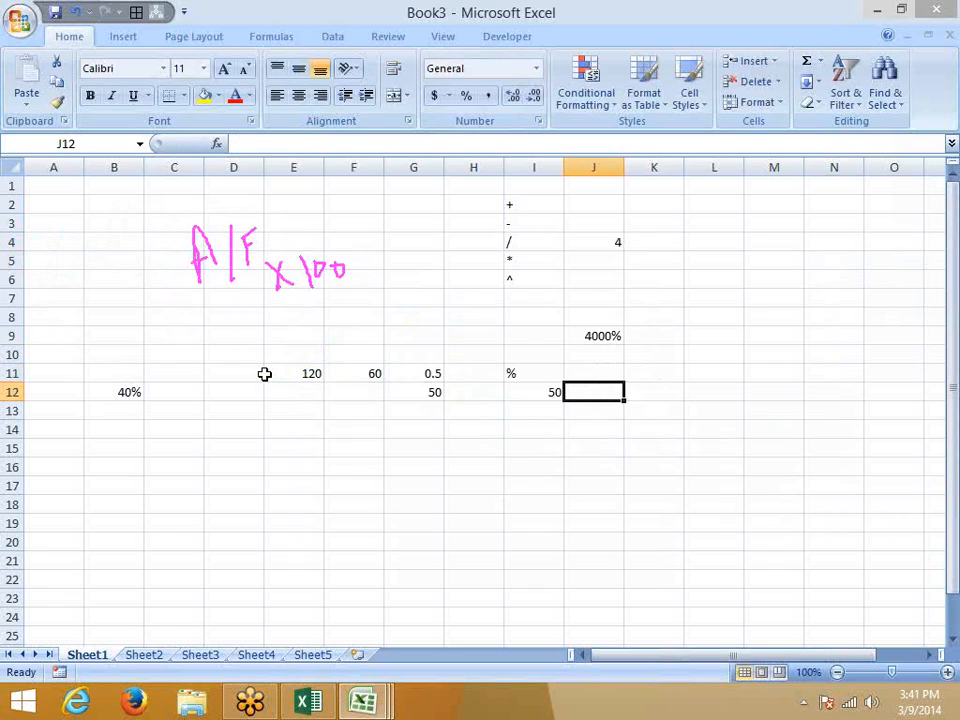
Enter 50% in J12 and switch it to General format, showing 0.5.
type("50%")
key("Return")
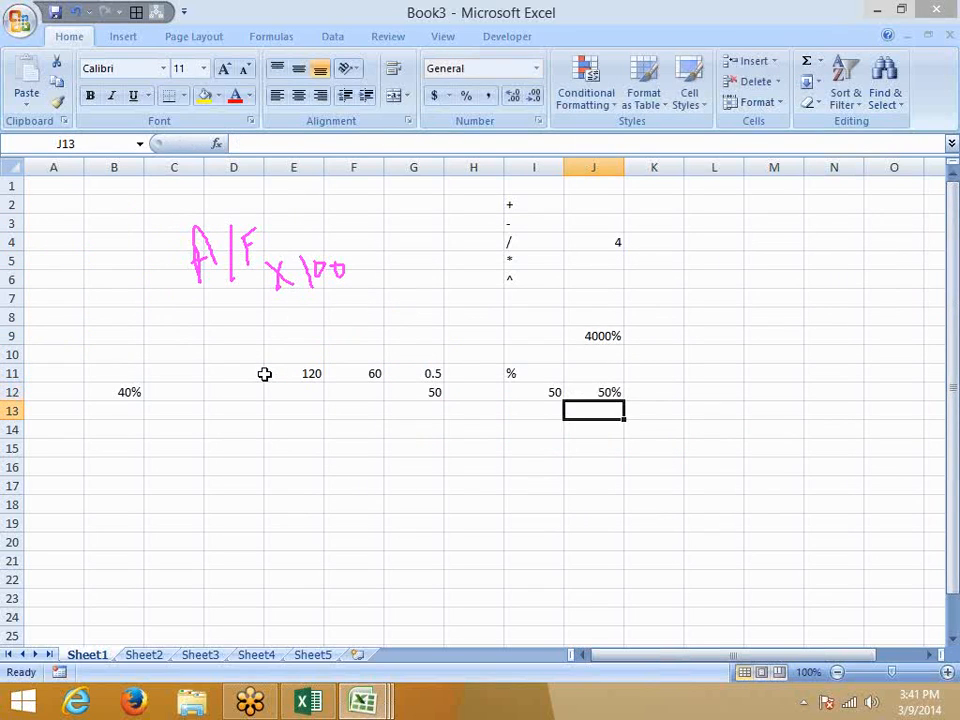
key("Up")
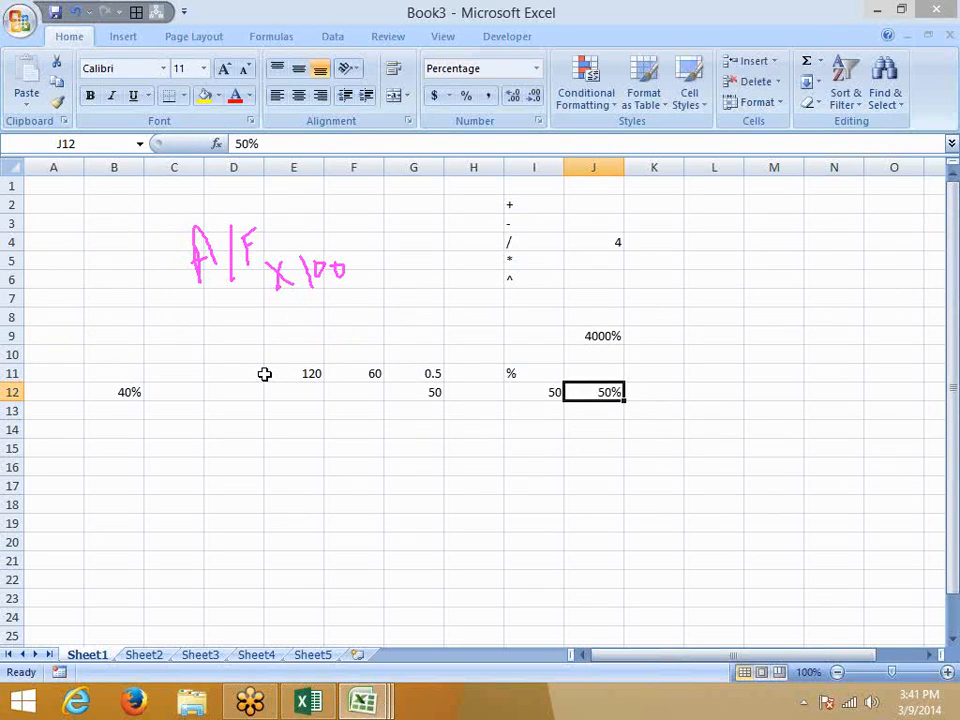
key("ctrl+shift+asciitilde")
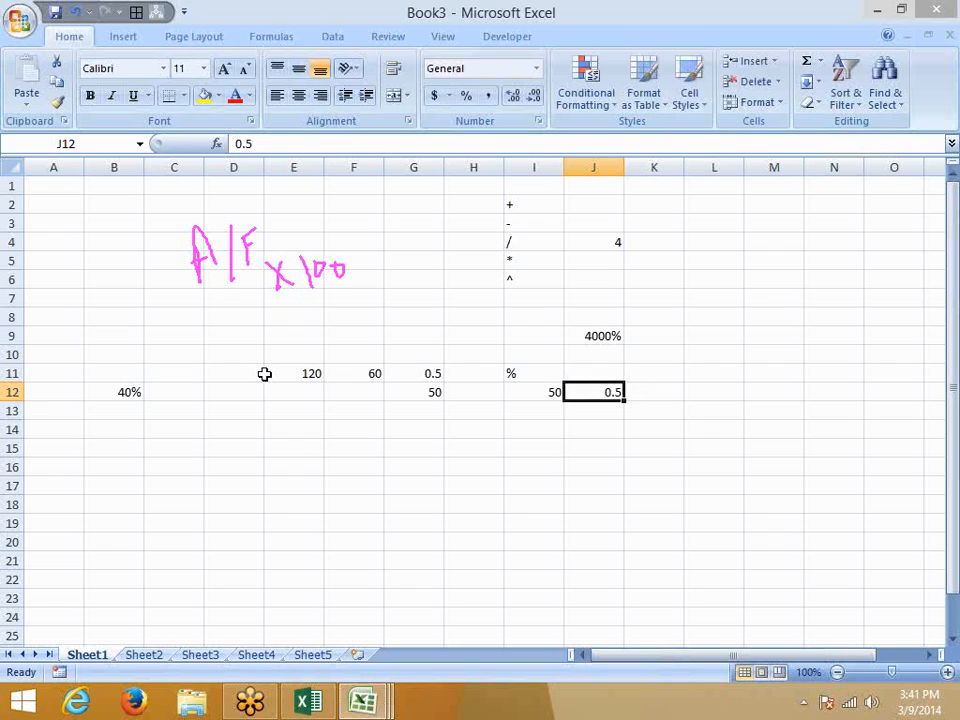
Apply Percent Style to G11's F11/E11 result, displaying 50%.
left_click(422, 375)
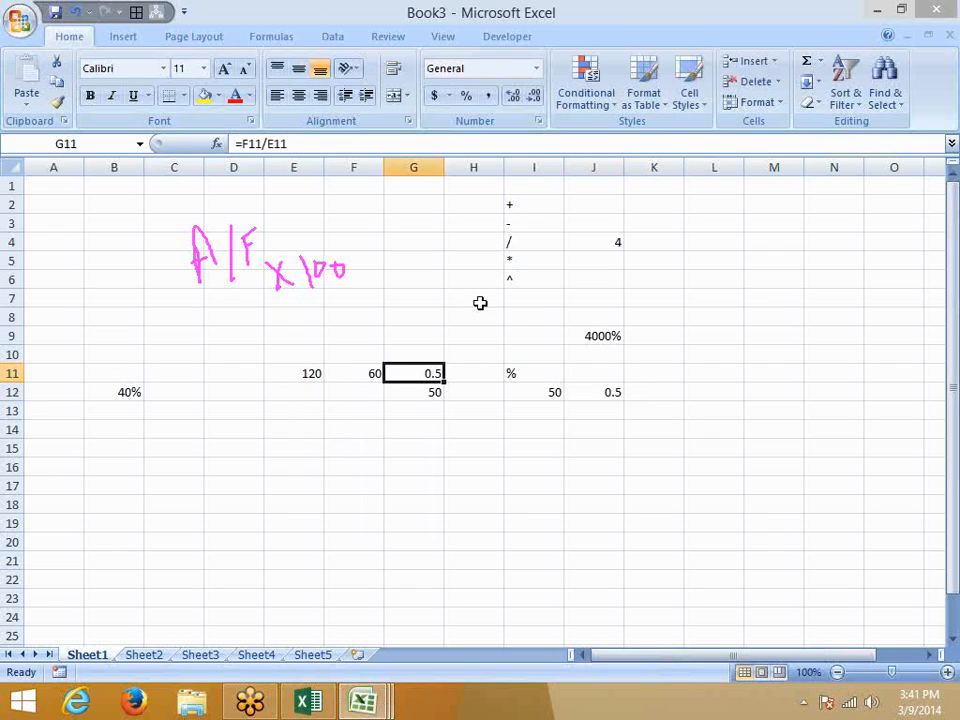
left_click(467, 96)
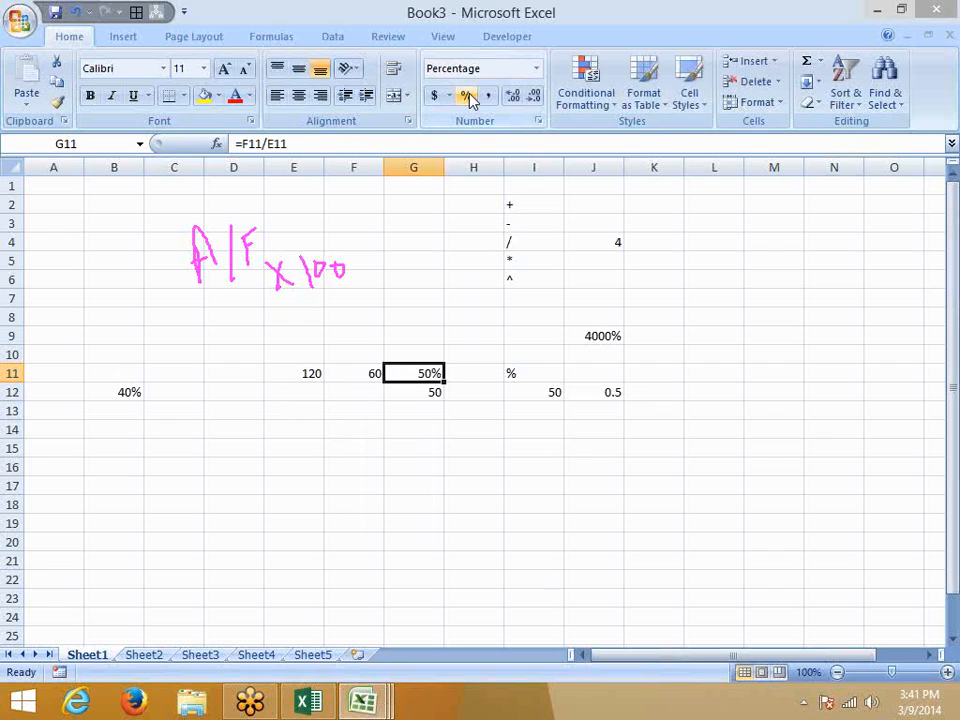
left_click(664, 370)
left_click(943, 242)
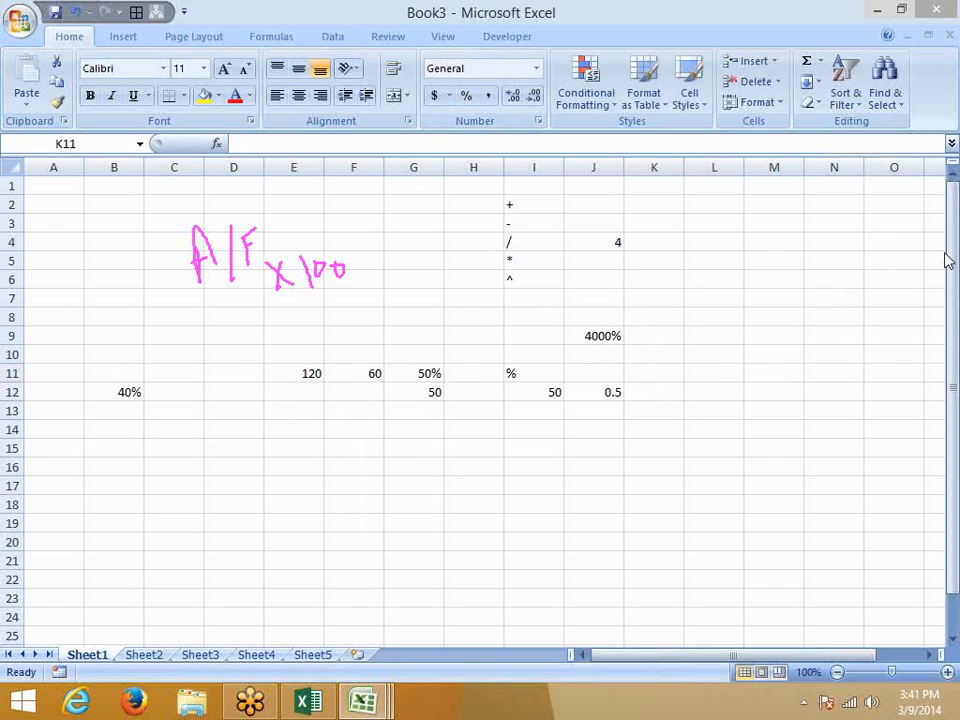
Handwrite 110 x 20% in pink ink below the data.
left_click(867, 291)
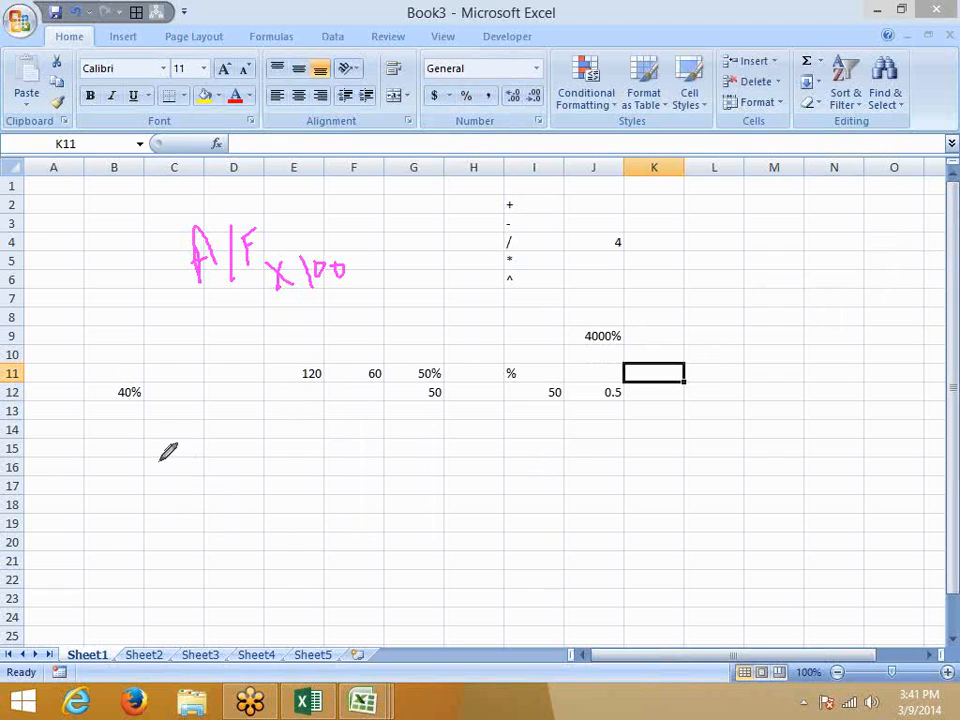
left_click_drag(178, 437, 178, 495)
mouse_move(198, 437)
left_mouse_down()
mouse_move(198, 490)
mouse_move(220, 470)
mouse_move(220, 450)
mouse_move(264, 455)
mouse_move(262, 478)
left_mouse_up()
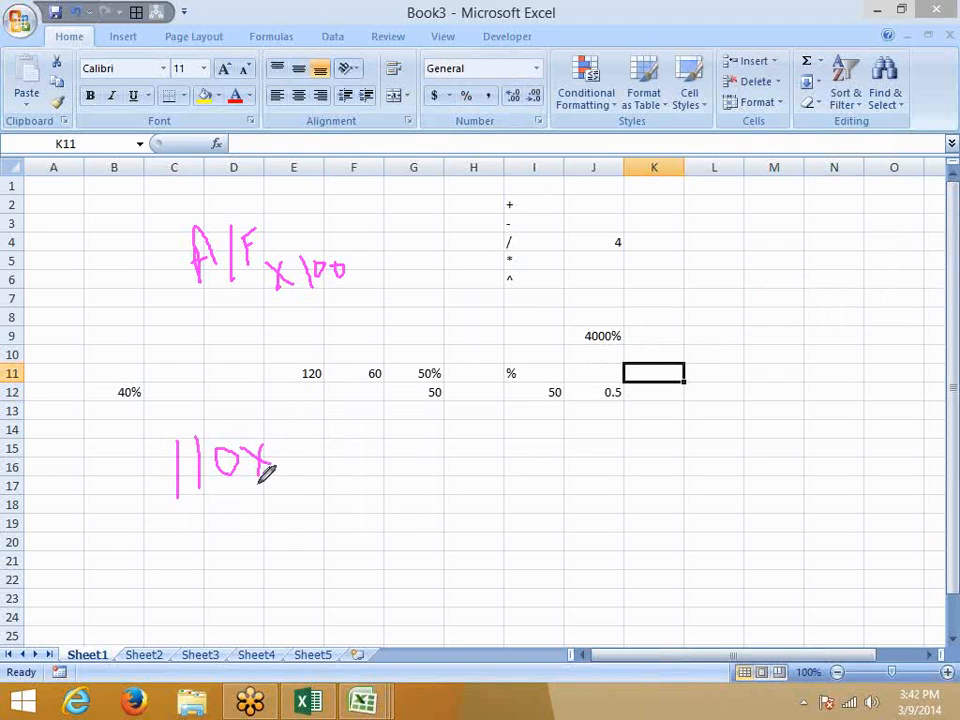
left_click(287, 440)
mouse_move(290, 431)
left_mouse_down()
mouse_move(318, 462)
mouse_move(320, 436)
mouse_move(354, 467)
mouse_move(348, 481)
left_mouse_up()
left_click(364, 469)
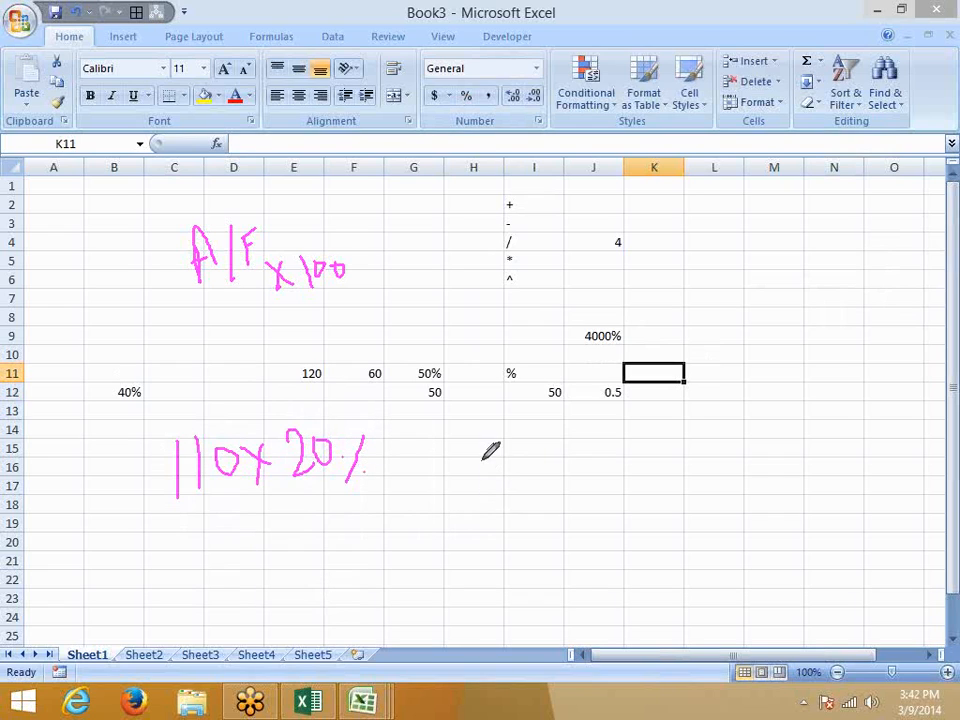
Beside it, handwrite the equivalent fraction 110 x 20 over 100.
mouse_move(476, 436)
left_mouse_down()
mouse_move(478, 482)
mouse_move(497, 482)
left_mouse_up()
mouse_move(530, 441)
left_mouse_down()
mouse_move(522, 470)
mouse_move(521, 451)
left_mouse_up()
left_click_drag(588, 447, 572, 485)
mouse_move(550, 447)
left_mouse_down()
mouse_move(588, 484)
mouse_move(620, 477)
left_mouse_up()
left_click_drag(642, 437, 648, 442)
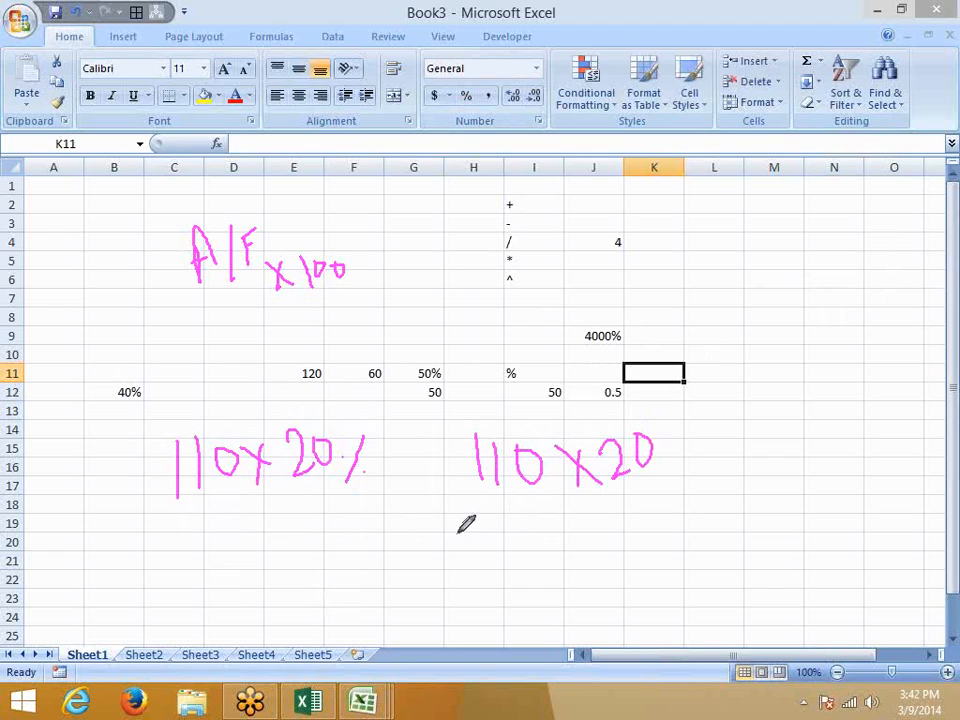
left_click_drag(465, 513, 652, 493)
left_click_drag(550, 530, 551, 578)
mouse_move(578, 537)
left_mouse_down()
mouse_move(582, 552)
mouse_move(588, 538)
mouse_move(628, 561)
mouse_move(632, 540)
left_mouse_up()
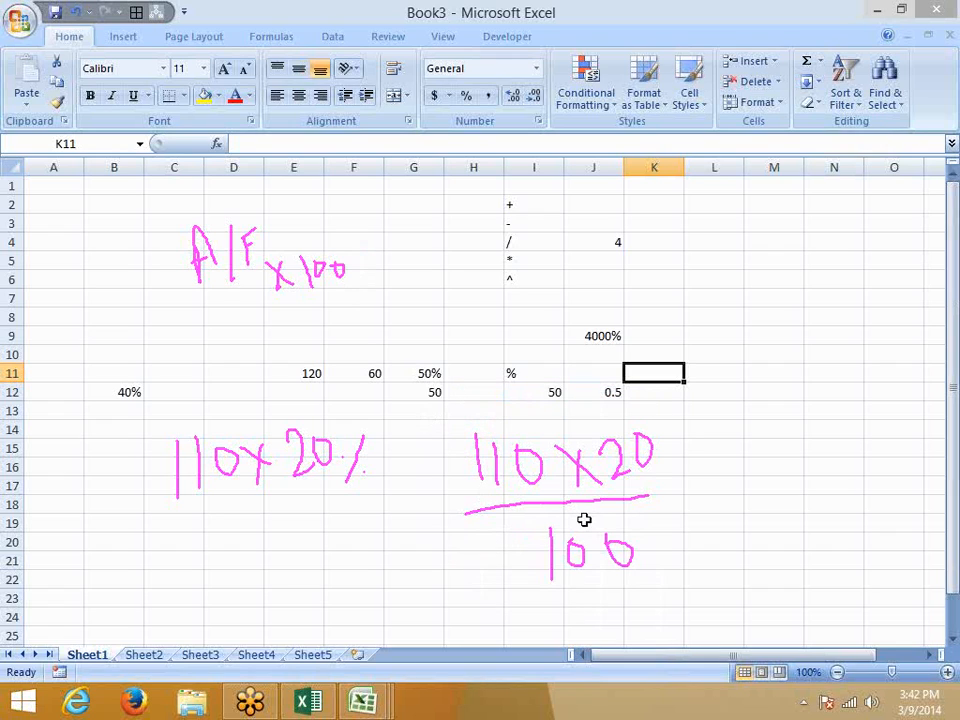
Enter 110 in D9 and the formula =D9*20% in E9, returning 22.
left_click(218, 335)
type("110")
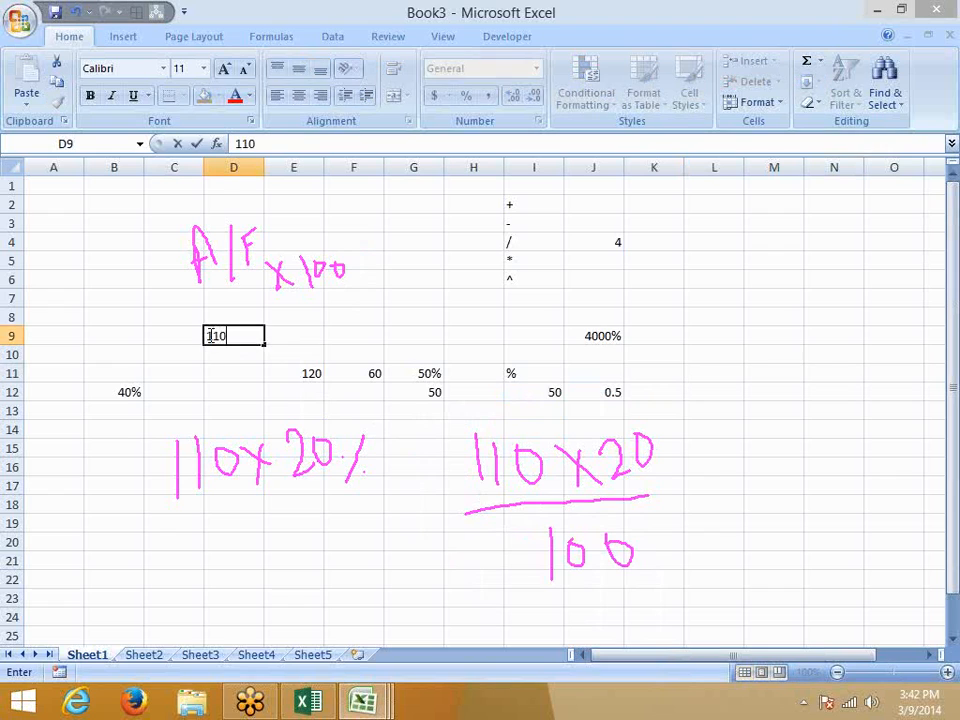
key("Tab")
type("=")
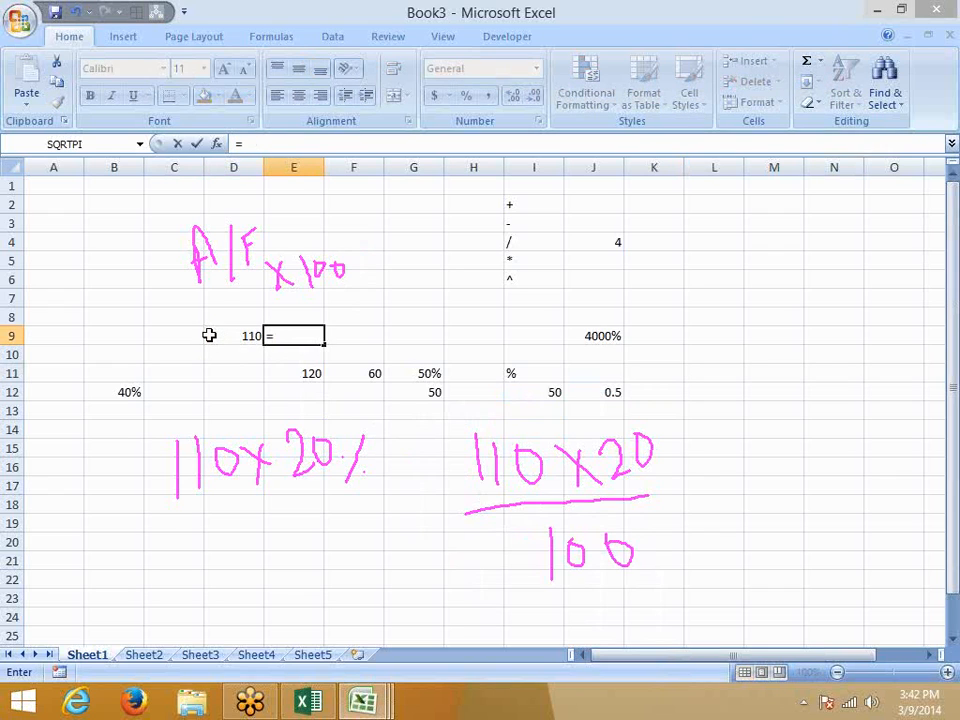
left_click(209, 335)
type("*20")
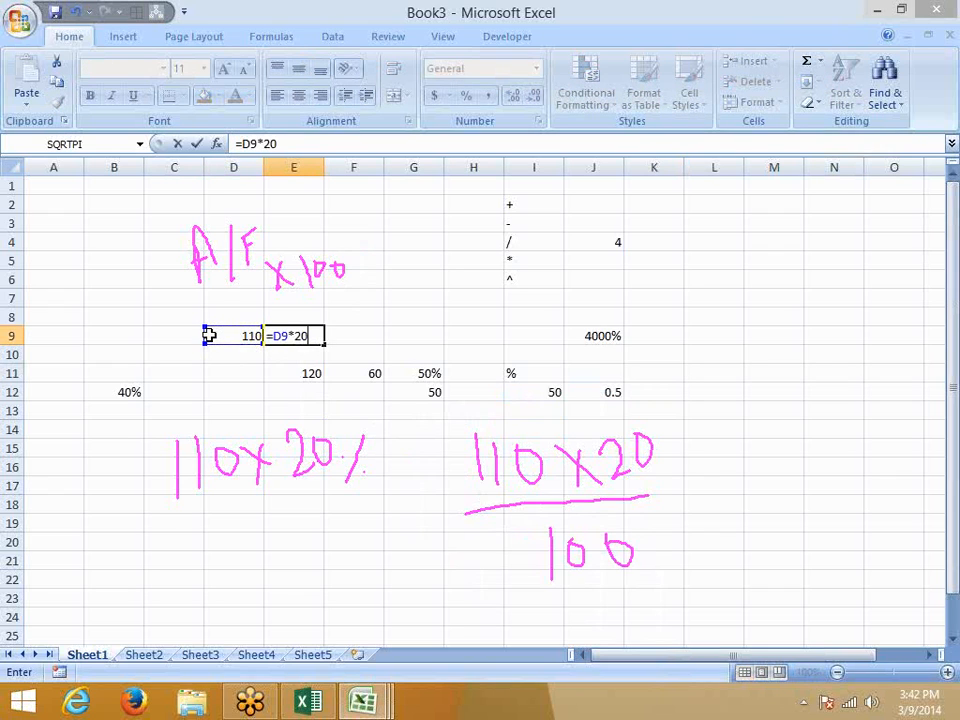
type("%")
key("Return")
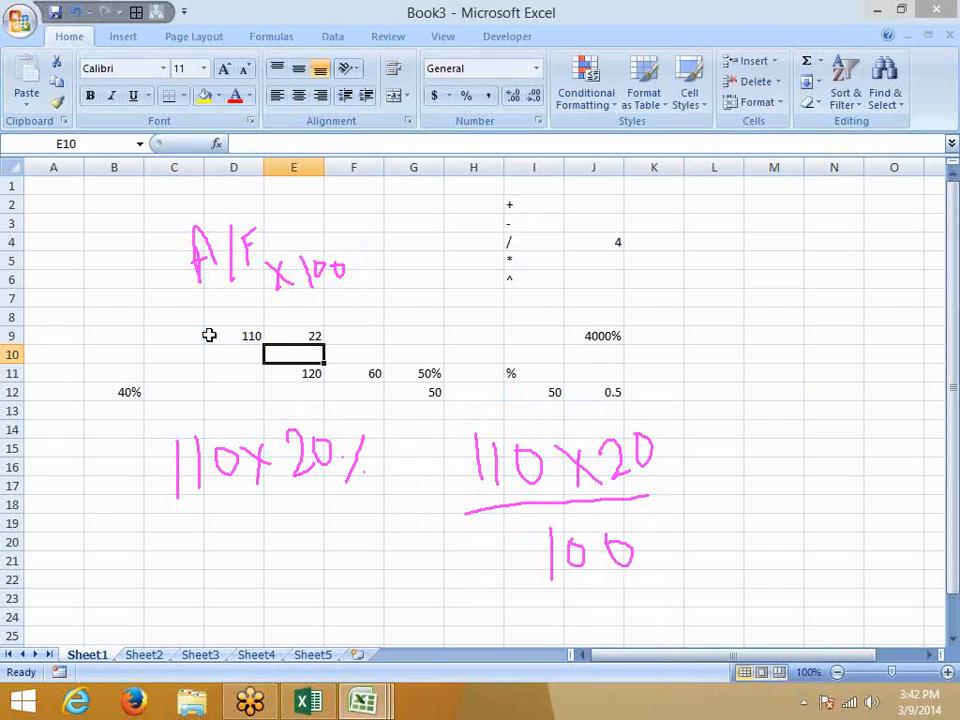
key("Up")
key("Down")
key("Down")
key("Down")
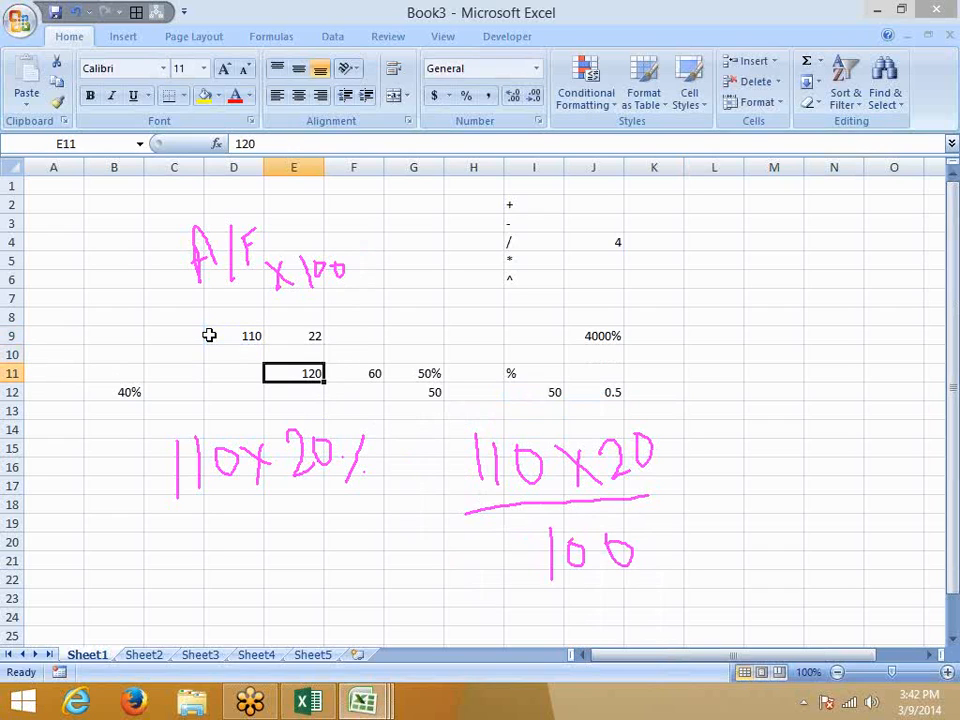
key("Right")
key("Right")
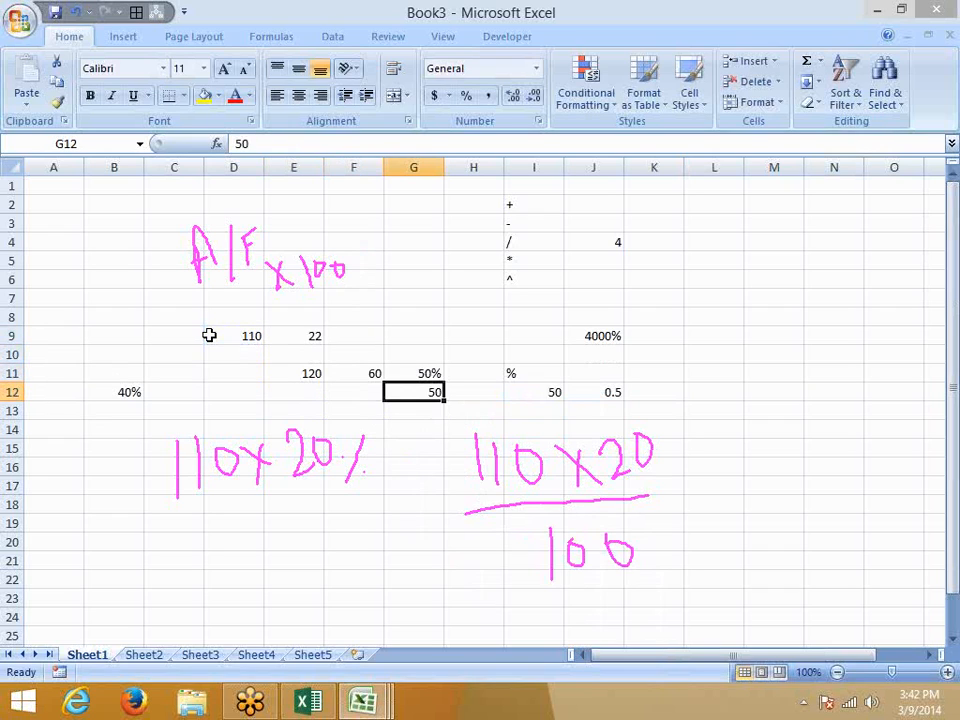
key("Down")
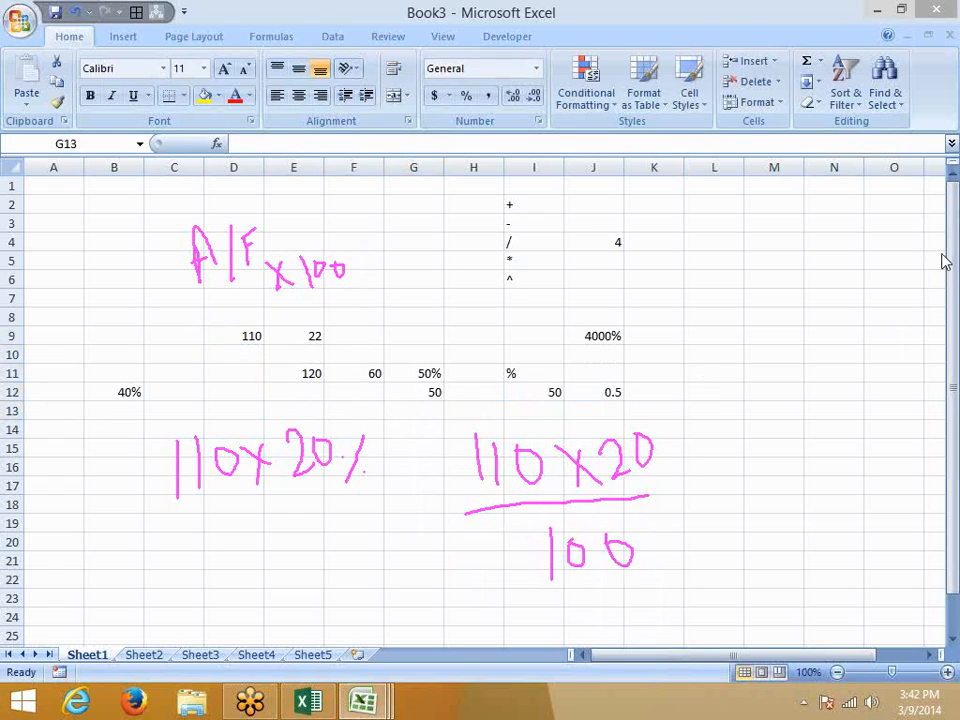
Erase all pink ink and hand-draw P = (1 − r/N)^(t×N) across the sheet.
right_click(828, 358)
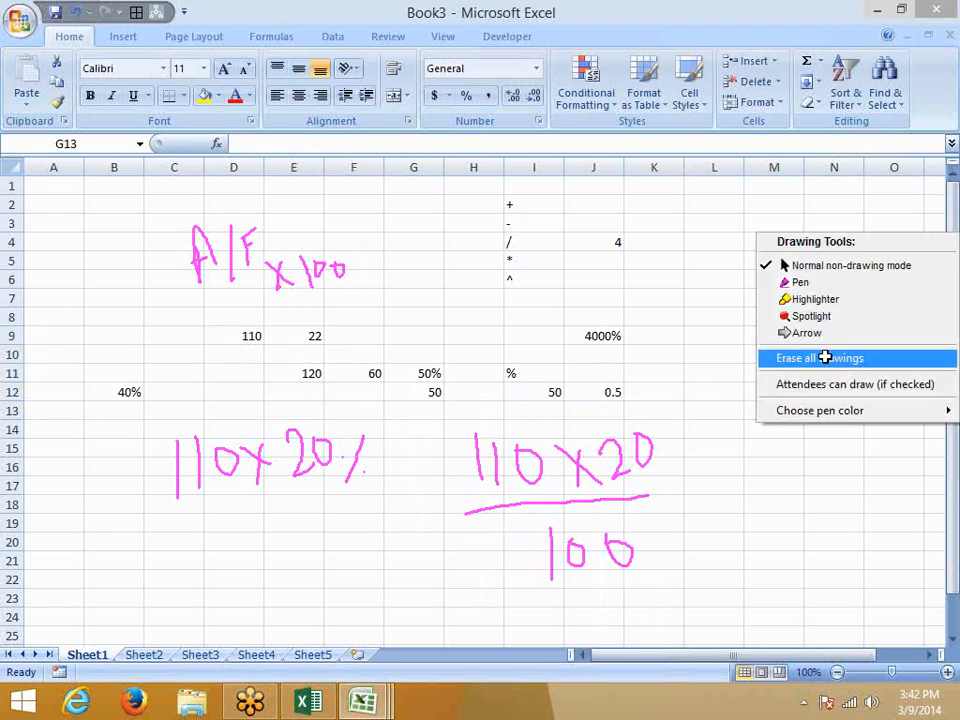
left_click(825, 357)
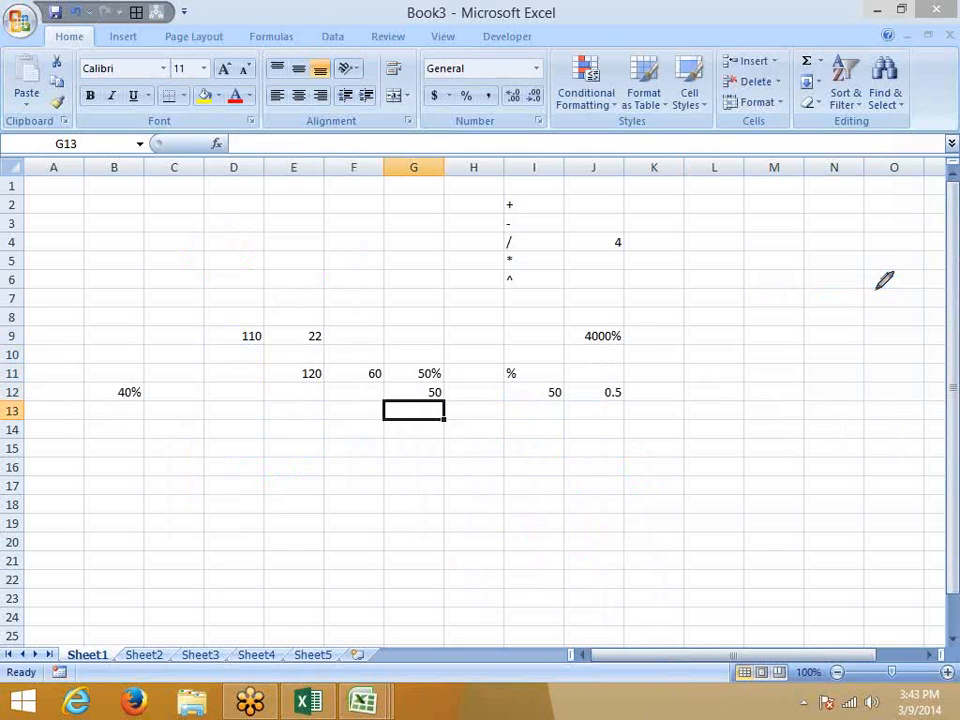
left_click_drag(170, 237, 161, 333)
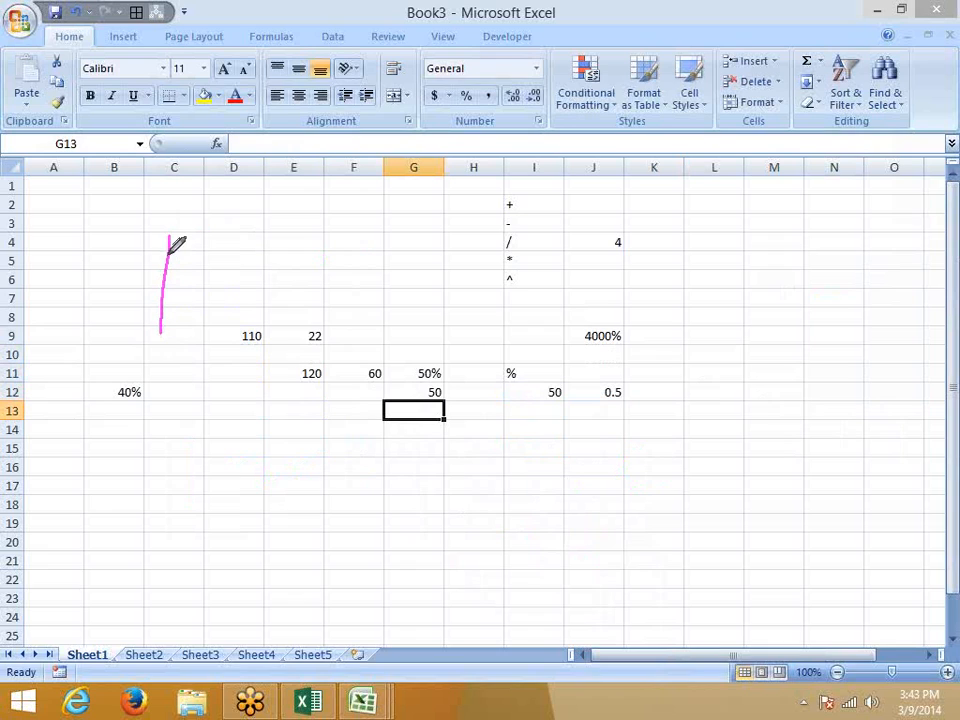
mouse_move(172, 237)
left_mouse_down()
mouse_move(180, 259)
mouse_move(236, 270)
mouse_move(243, 291)
left_mouse_up()
left_click_drag(269, 225, 322, 325)
mouse_move(305, 255)
left_mouse_down()
mouse_move(309, 278)
mouse_move(357, 253)
left_mouse_up()
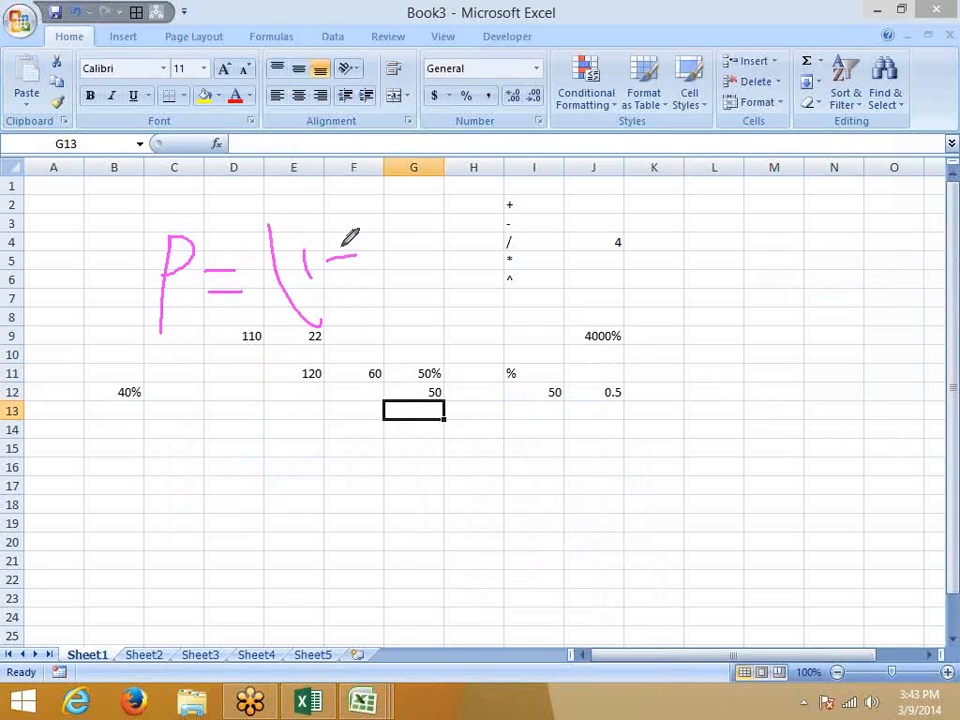
mouse_move(222, 260)
left_mouse_down()
mouse_move(253, 307)
mouse_move(229, 298)
mouse_move(226, 308)
left_mouse_up()
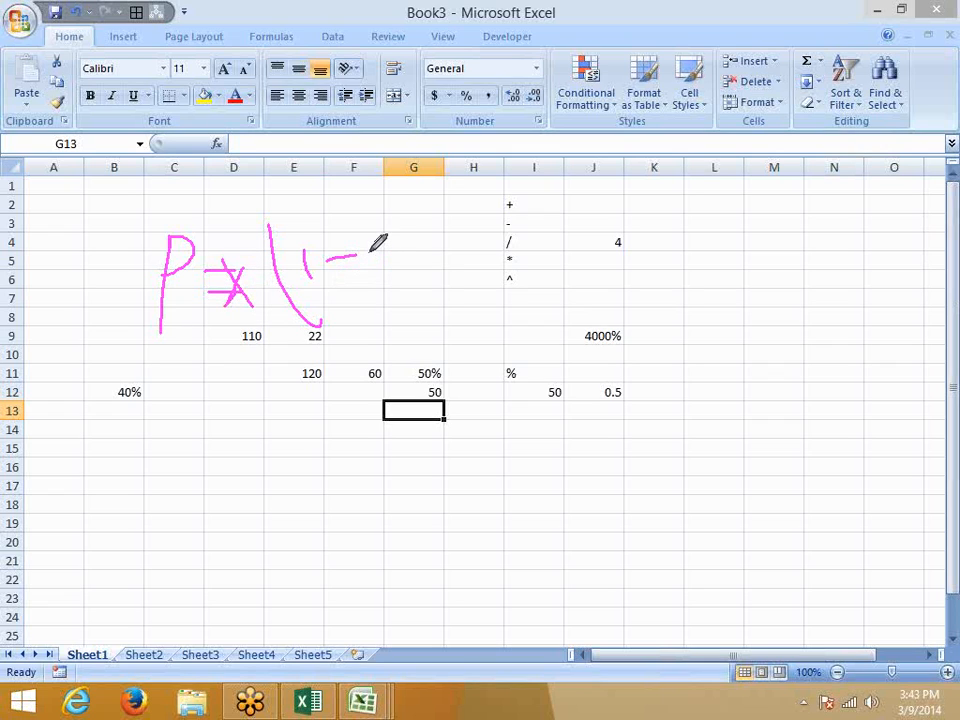
mouse_move(365, 241)
left_mouse_down()
mouse_move(405, 231)
mouse_move(388, 288)
mouse_move(431, 300)
left_mouse_up()
left_click_drag(422, 192, 470, 306)
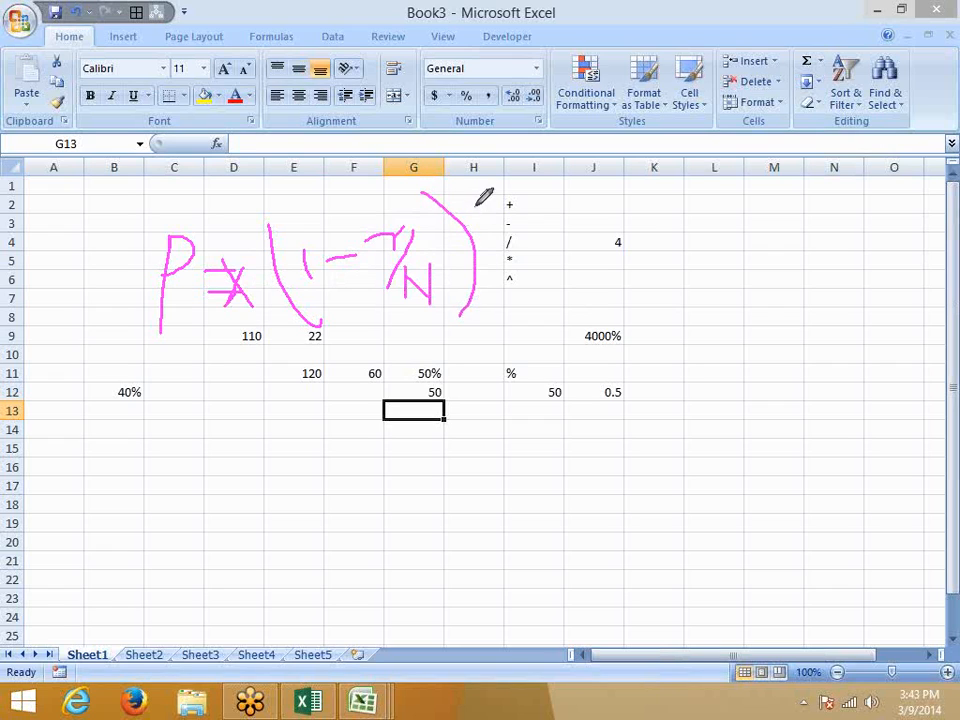
mouse_move(472, 195)
left_mouse_down()
mouse_move(498, 229)
mouse_move(513, 232)
mouse_move(558, 222)
mouse_move(553, 232)
mouse_move(579, 205)
mouse_move(590, 222)
mouse_move(591, 195)
mouse_move(590, 239)
left_mouse_up()
left_click(510, 206)
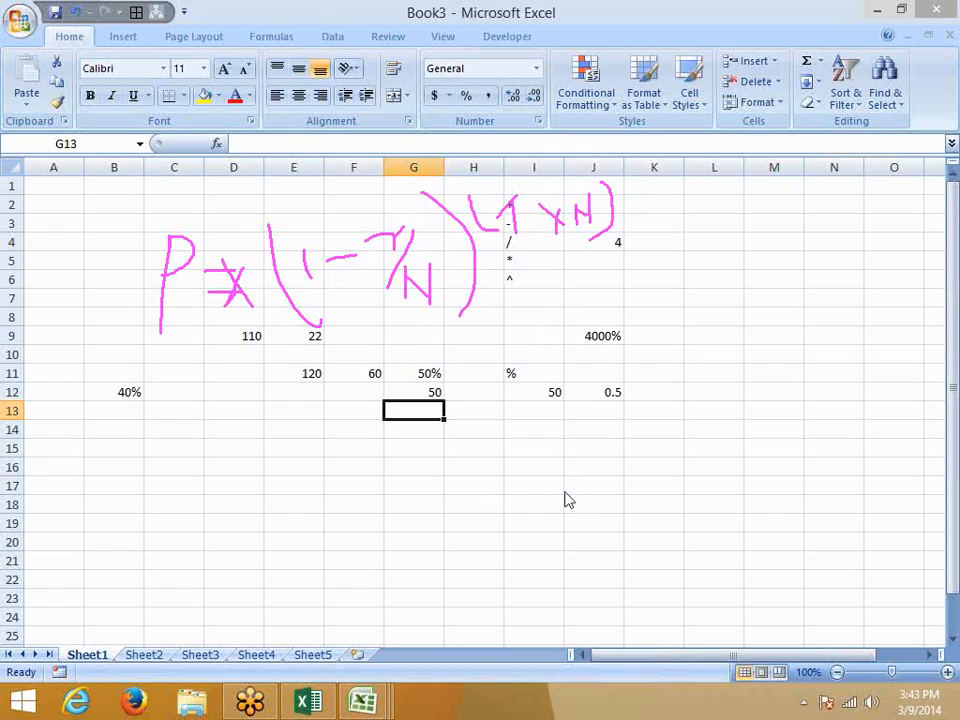
right_click(594, 523)
Label B15 and B16 as P and r, with values 20000 and 20% beside them.
left_click(594, 523)
left_click(116, 444)
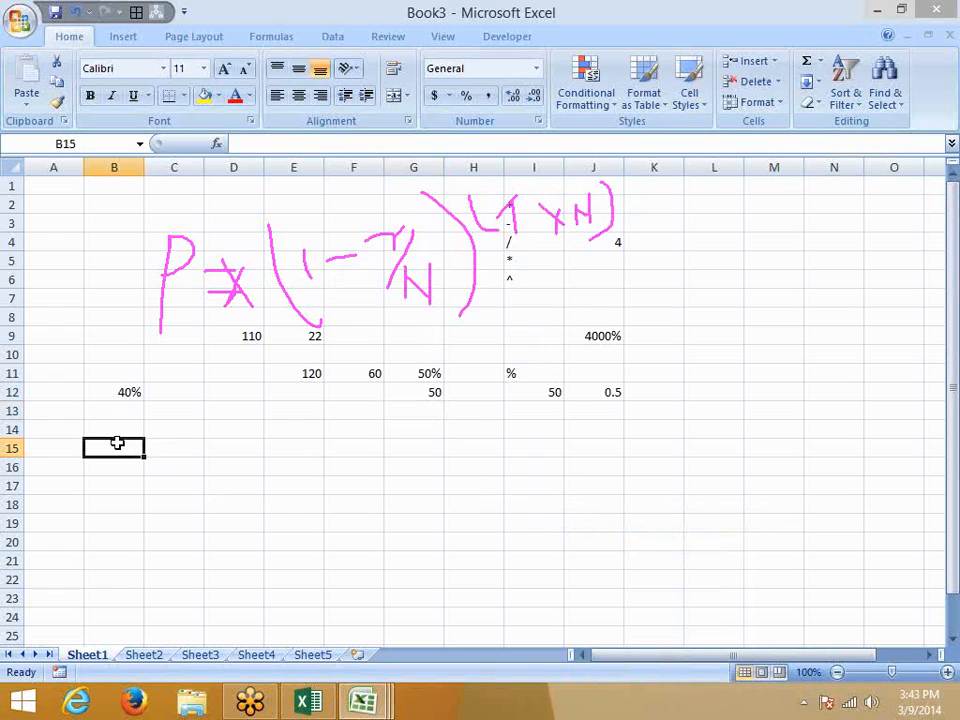
type("P")
key("Return")
key("Right")
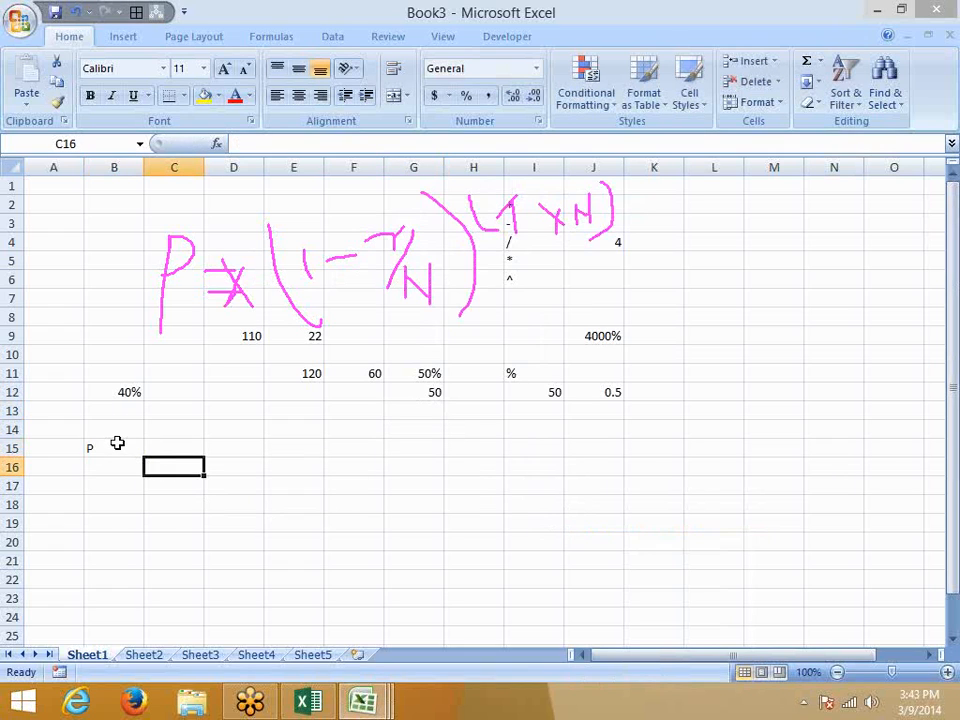
key("Up")
type("20000")
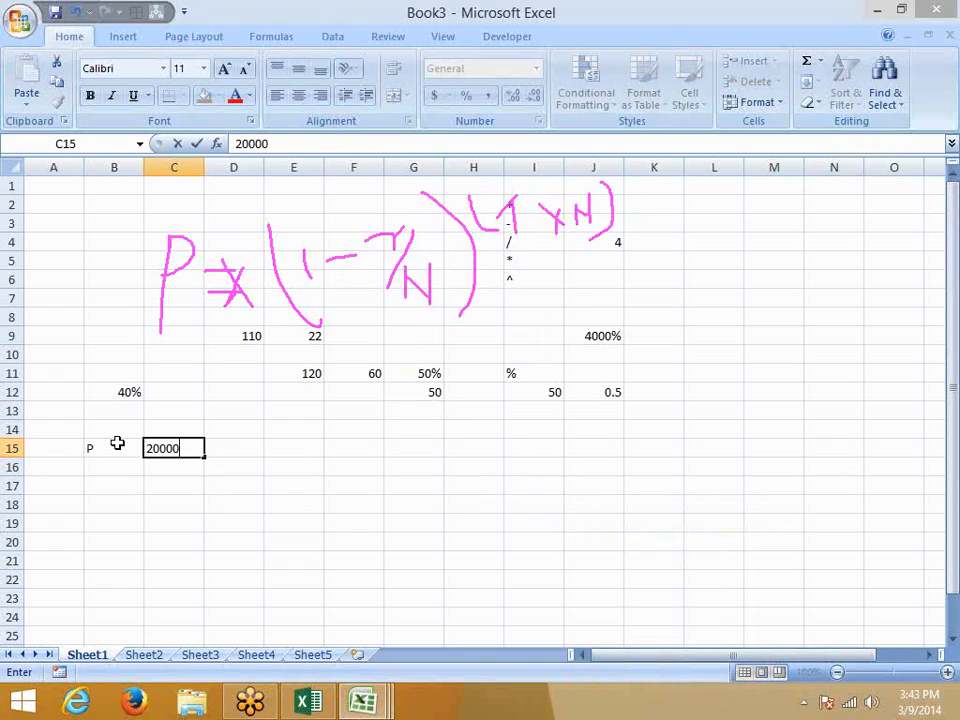
key("Return")
key("Left")
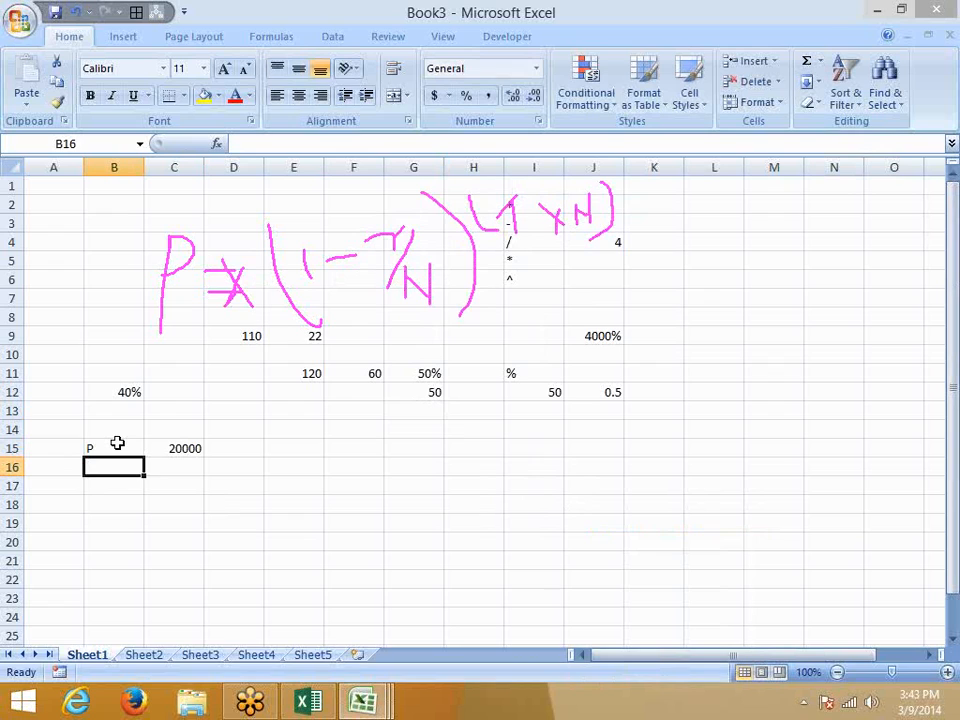
type("r")
key("Tab")
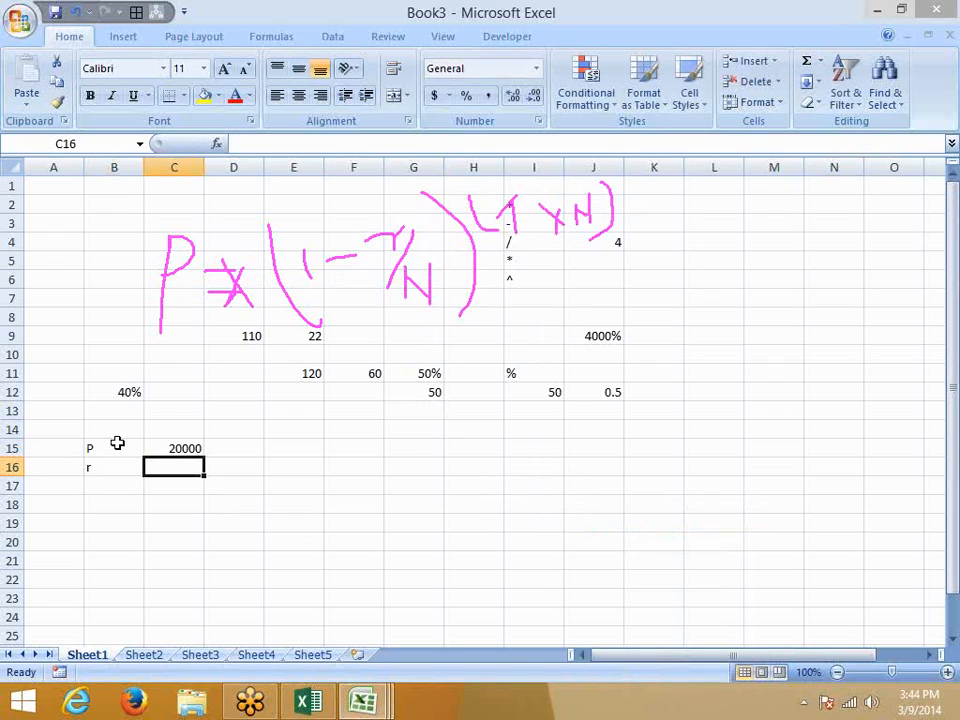
type("20%")
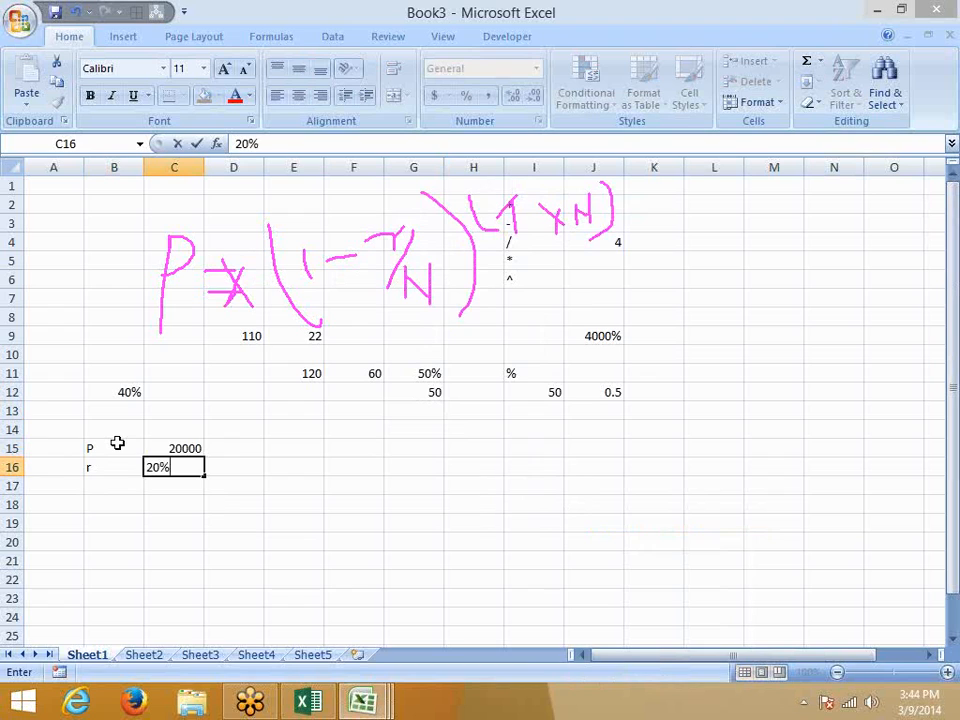
key("Return")
Add labels t and n with values 10 and 12 in rows 17 and 18.
key("Left")
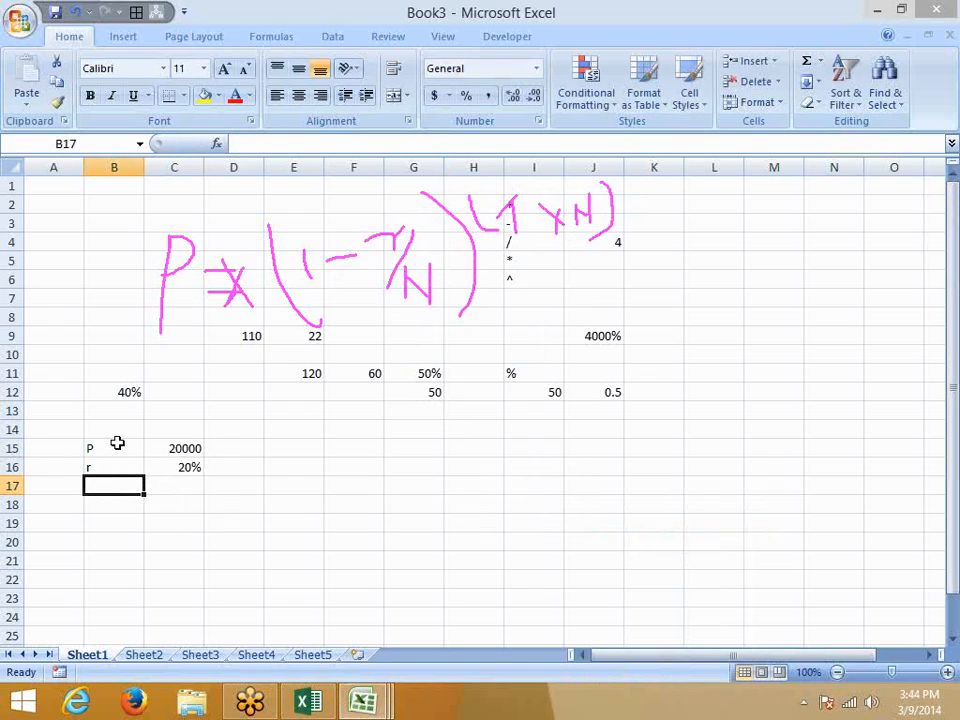
type("t")
key("Tab")
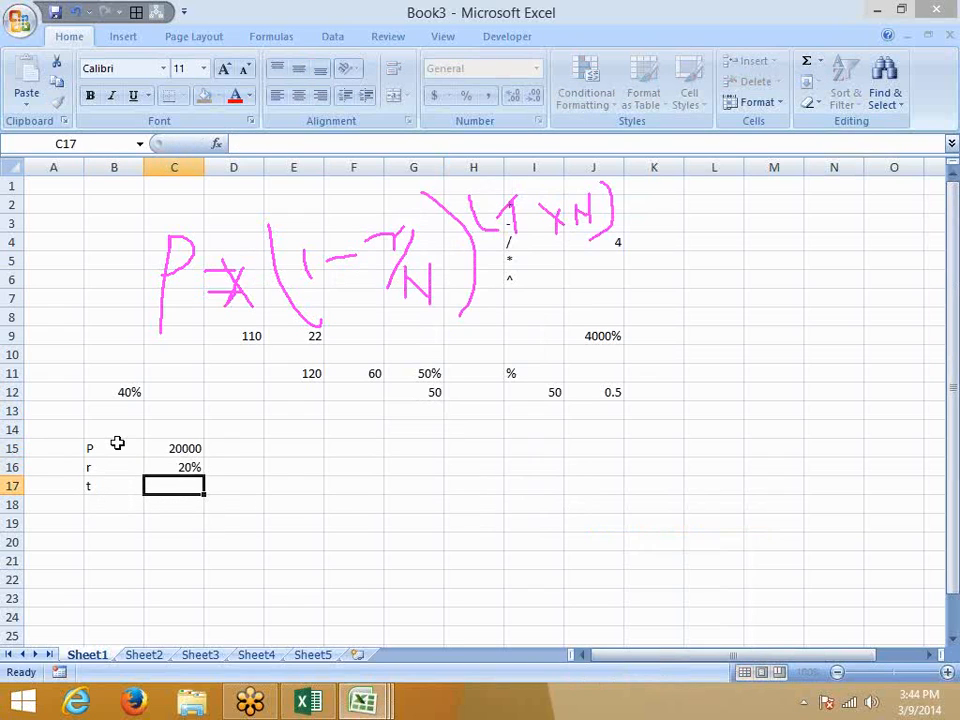
type("10")
key("Return")
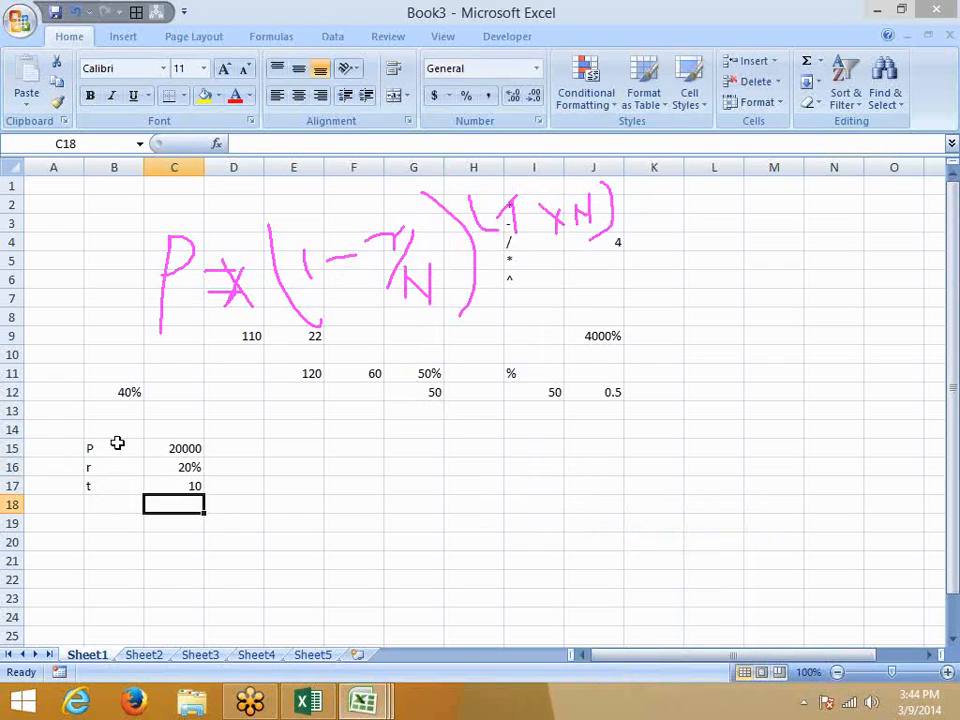
key("Left")
type("n")
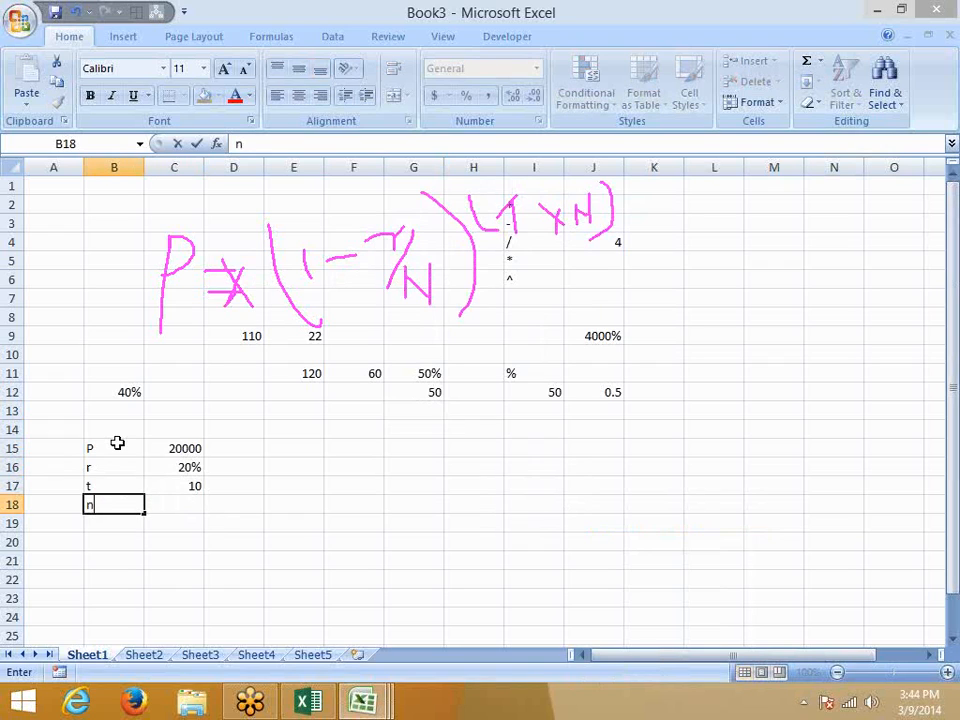
key("Right")
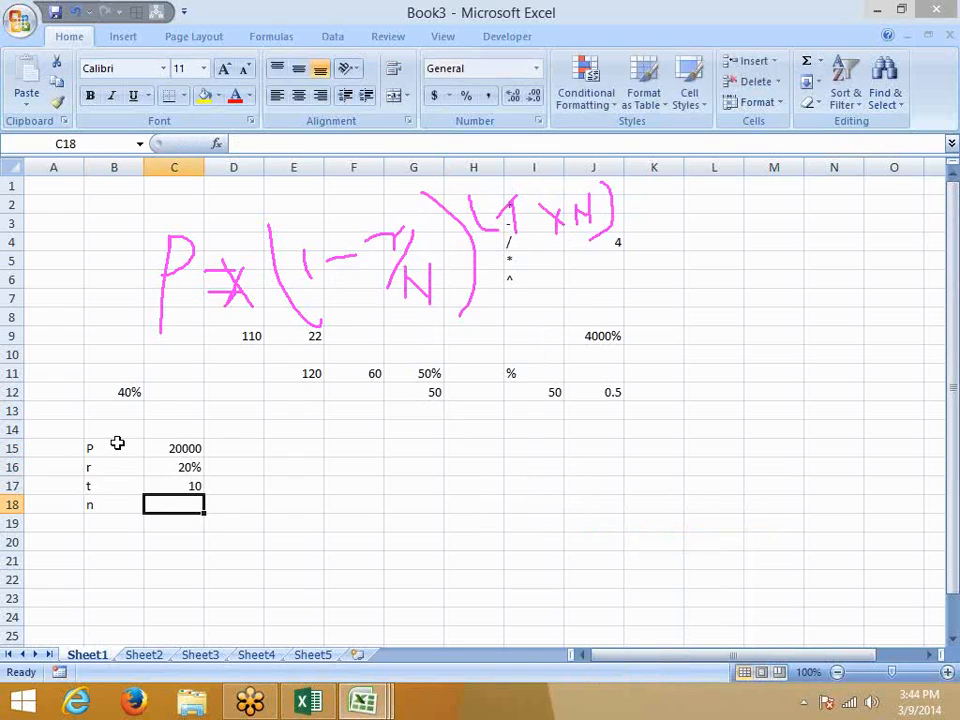
type("12")
key("Right")
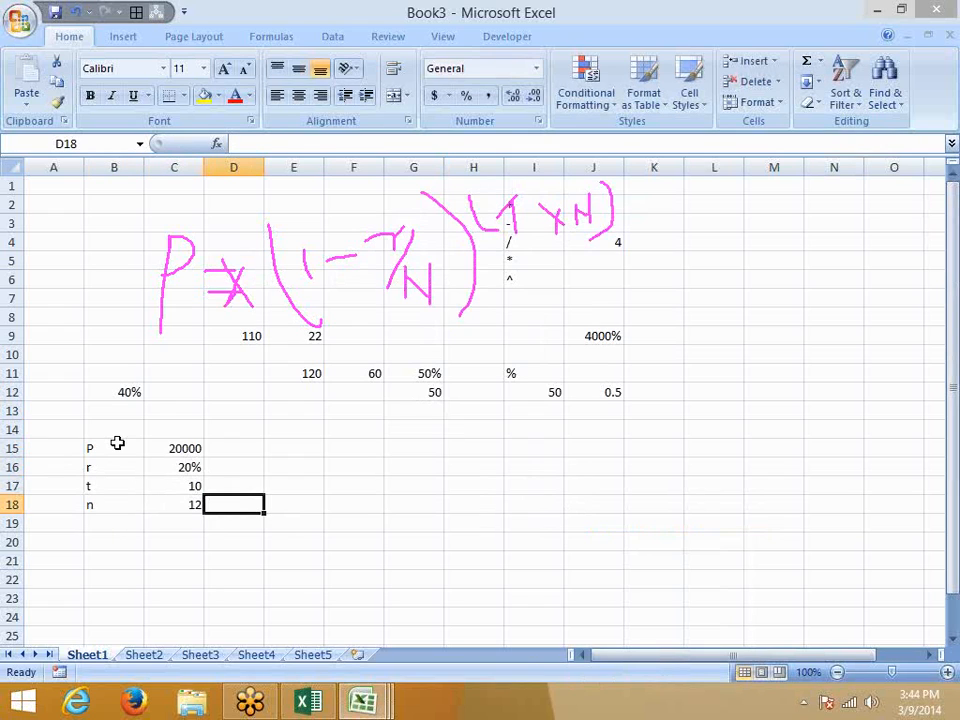
Clear a stray 'a' typed into D20.
key("Right")
key("Down")
key("Down")
key("Left")
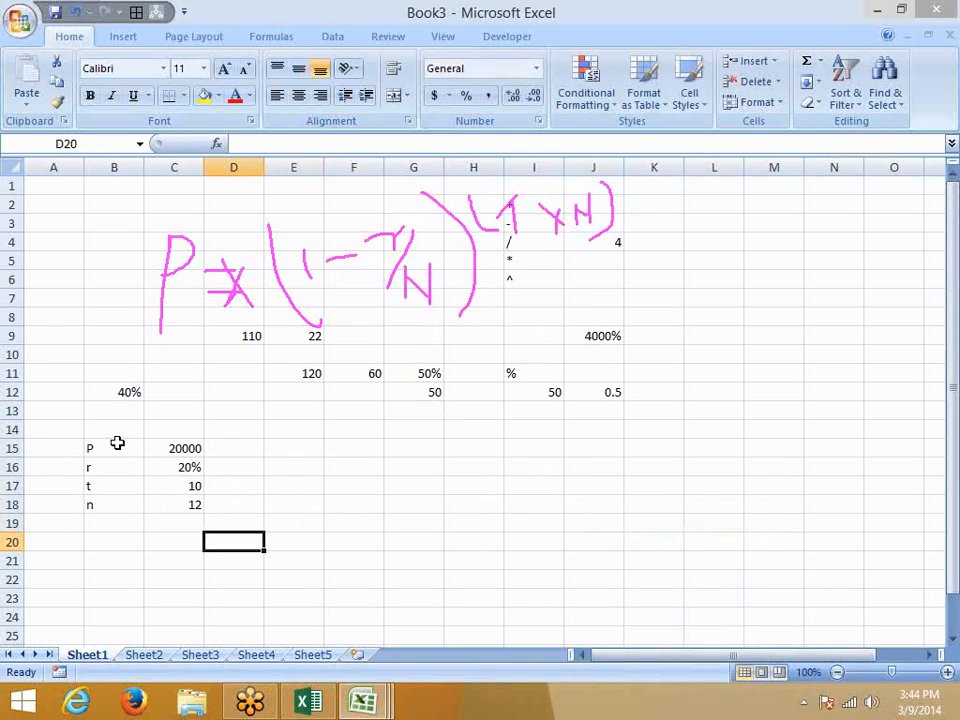
type("a")
key("Right")
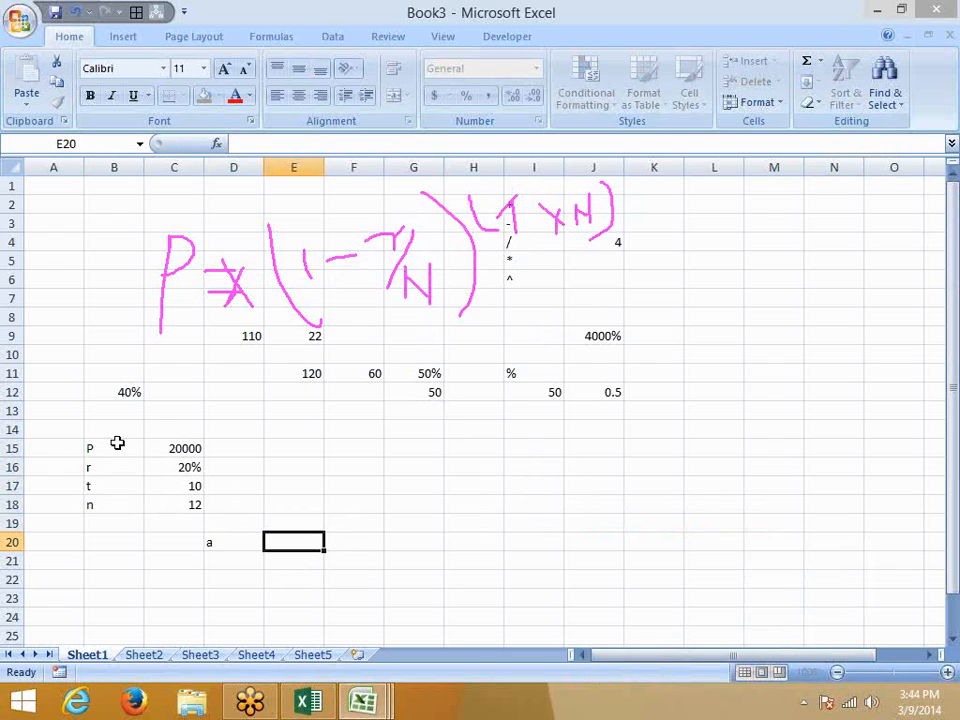
key("Left")
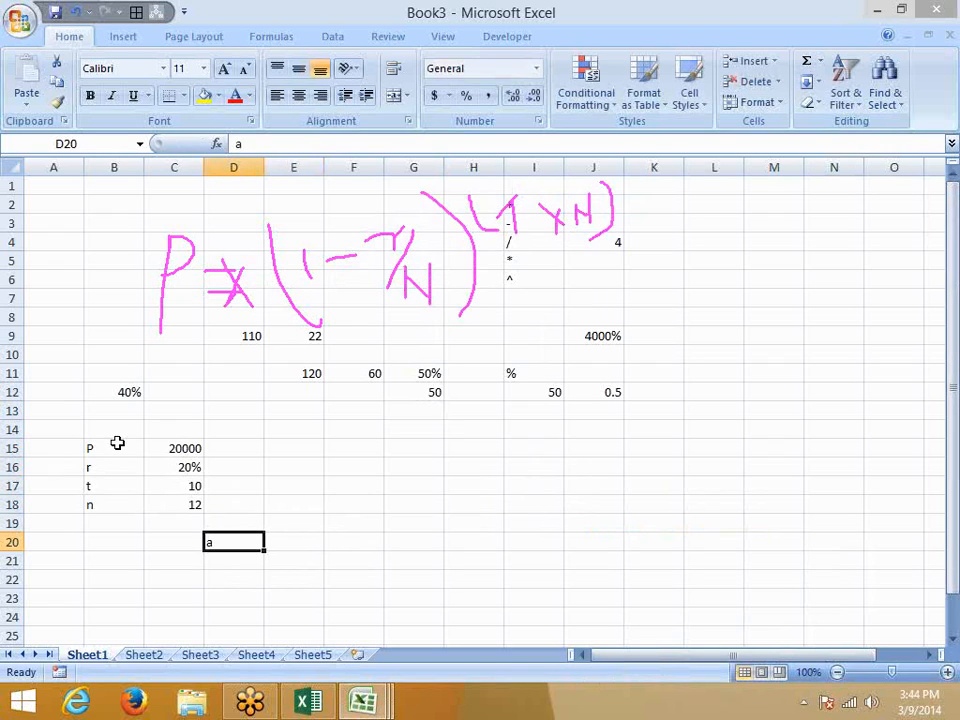
key("Delete")
Enter =1+C16/C18 in D19 to compute 1 + r/n.
key("Up")
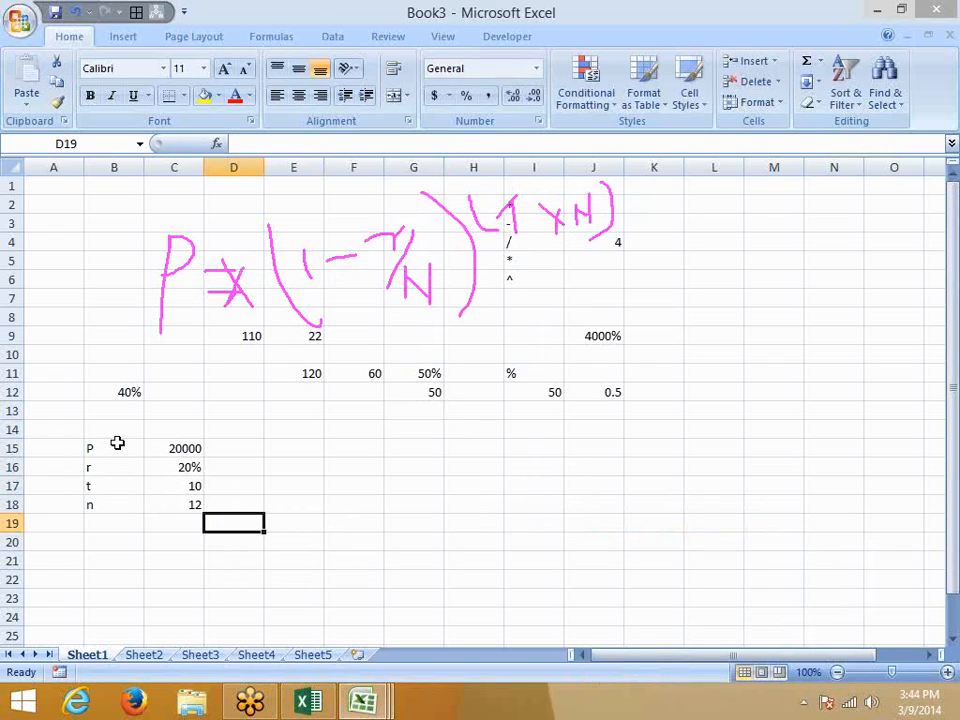
key("Right")
key("Left")
type("1+")
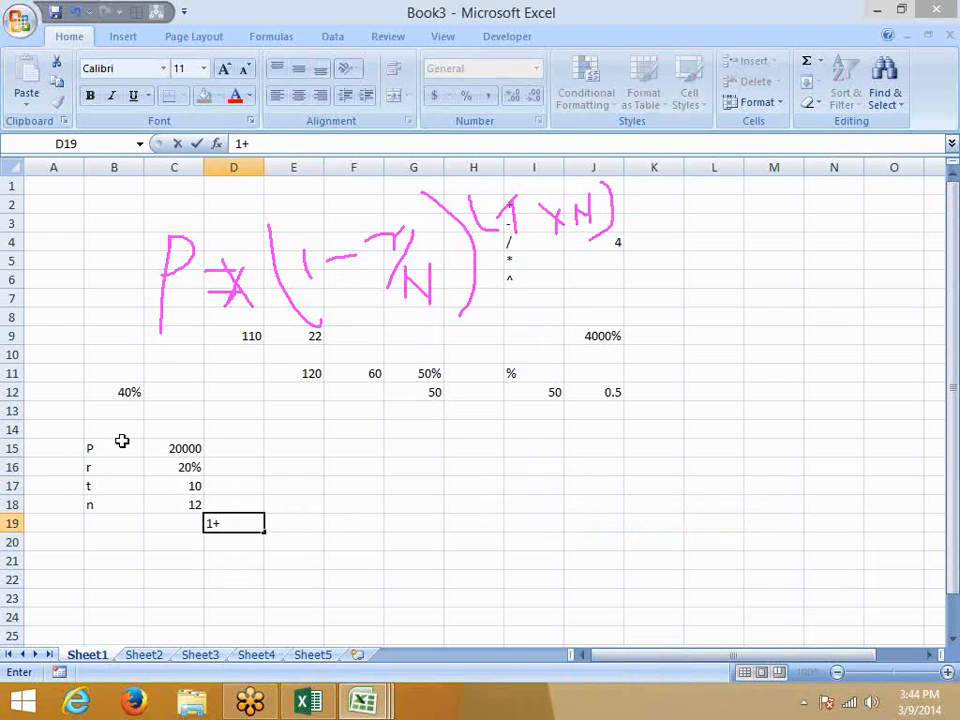
left_click(178, 465)
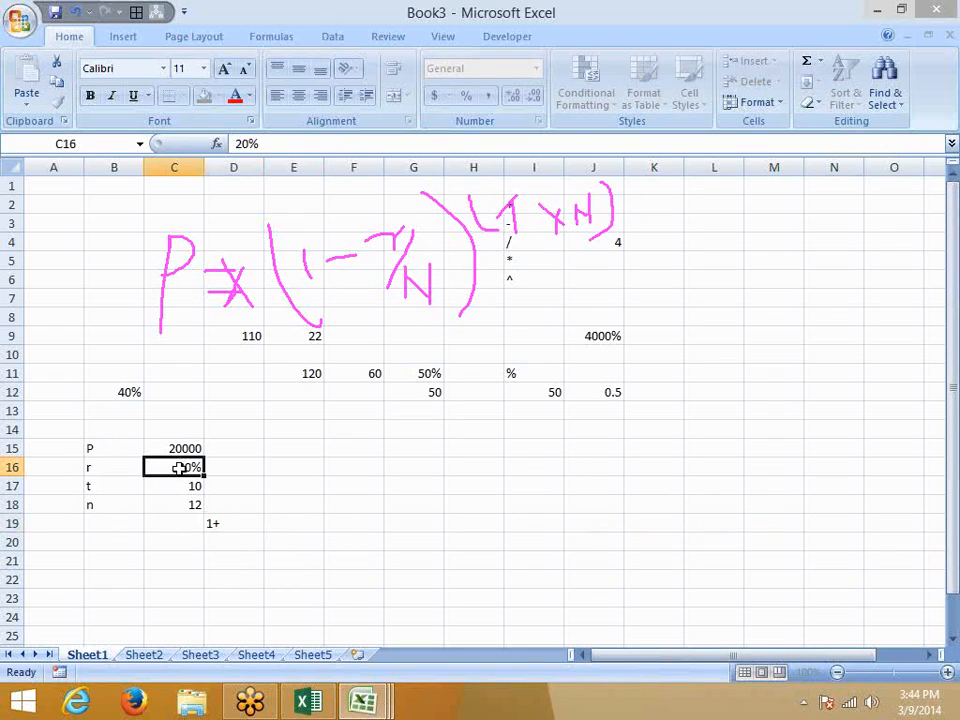
left_click(216, 521)
left_click(252, 144)
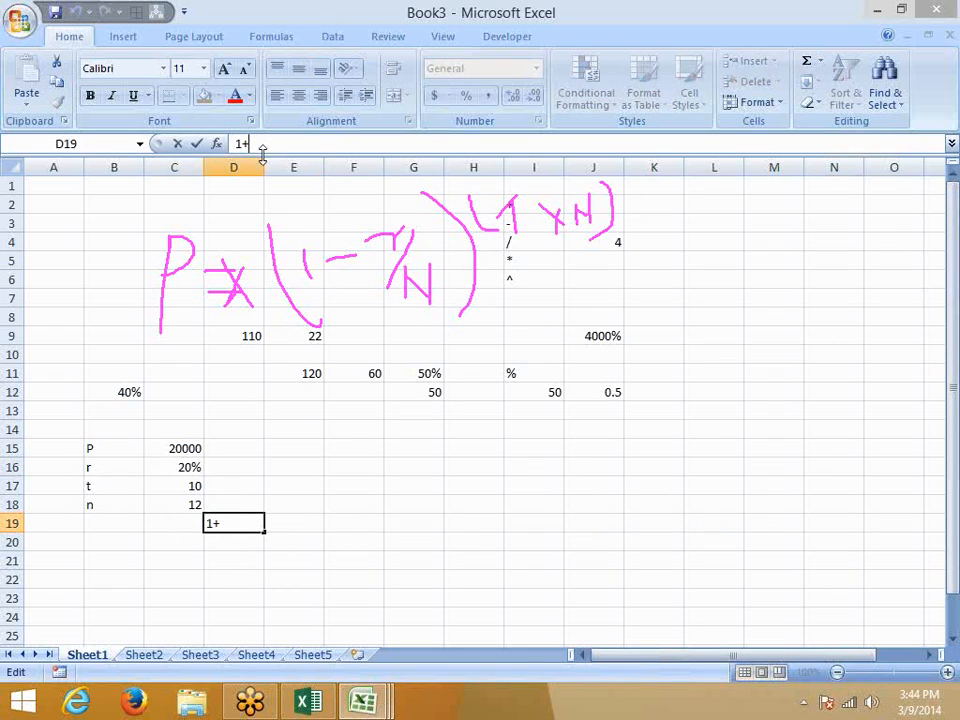
key("BackSpace")
key("BackSpace")
type("=")
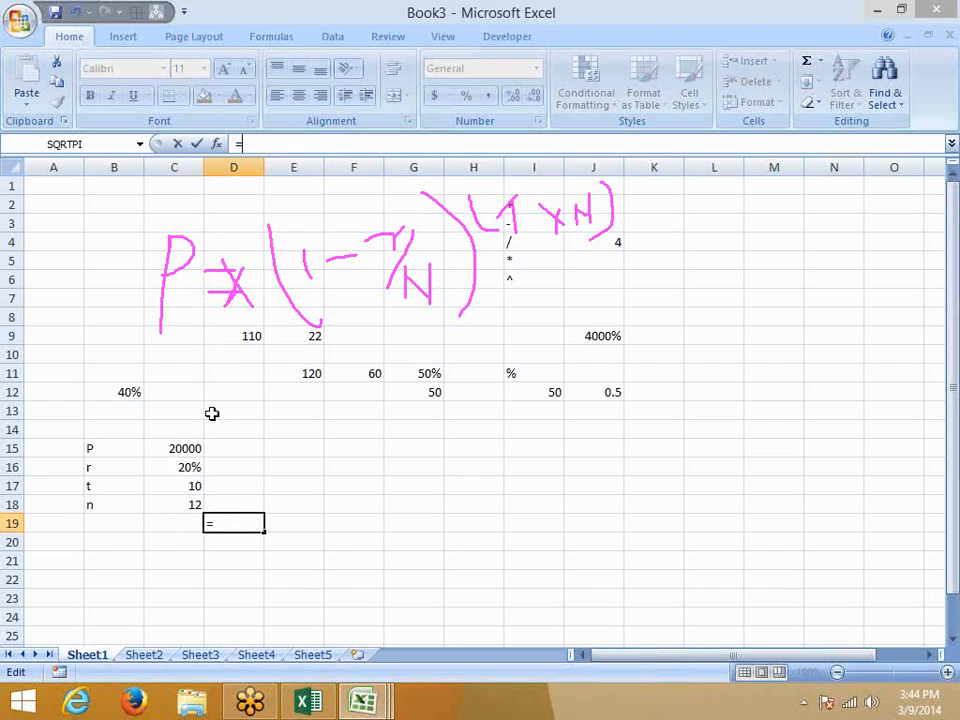
type("1+")
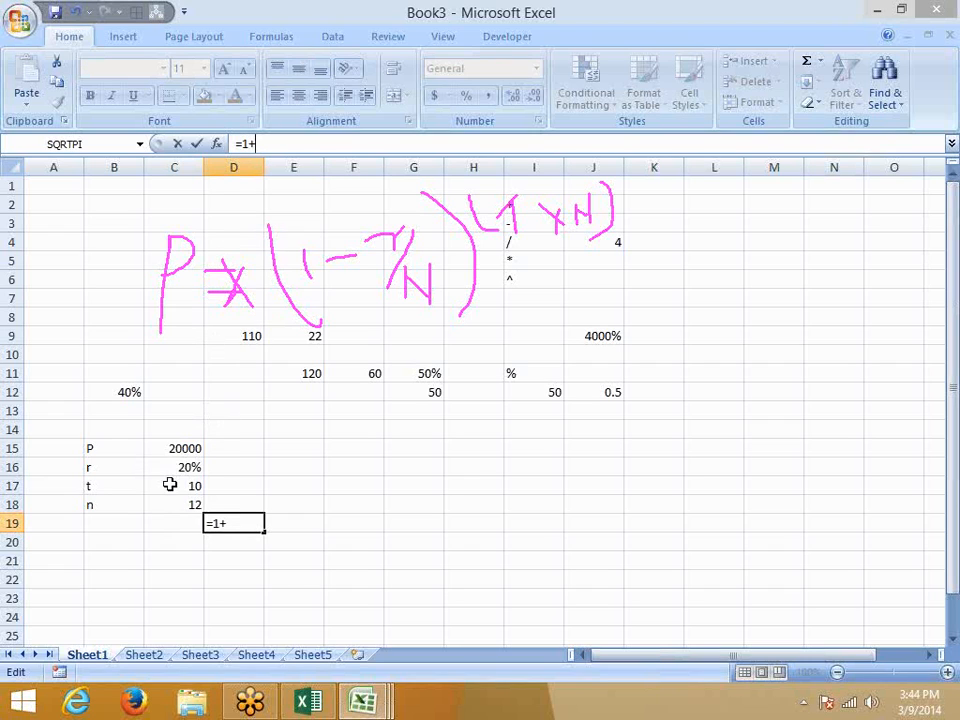
left_click(174, 469)
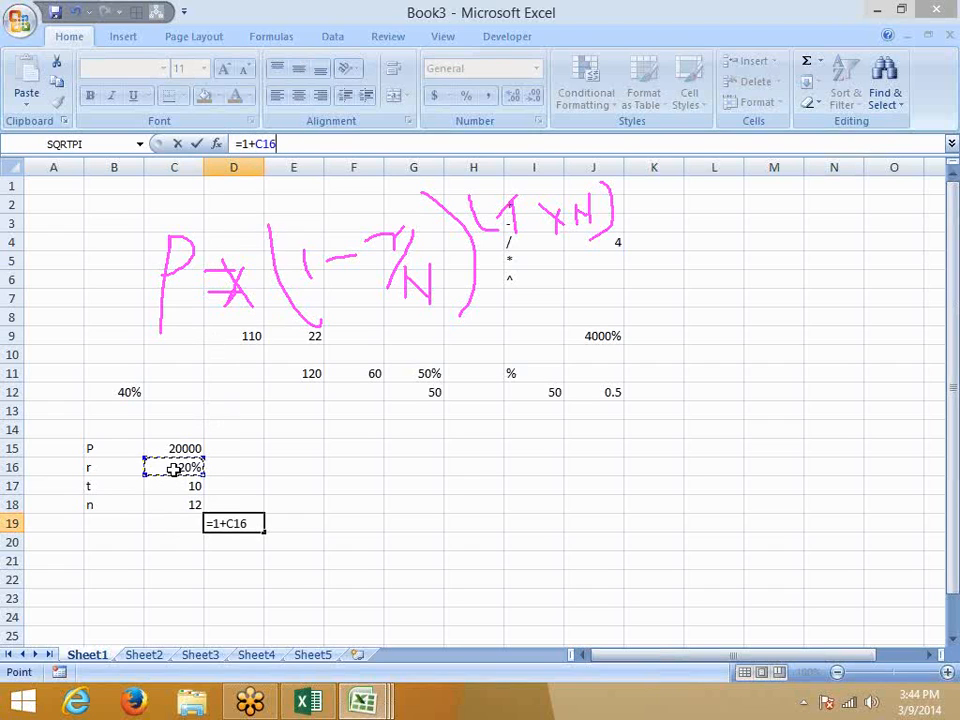
type("/")
left_click(178, 504)
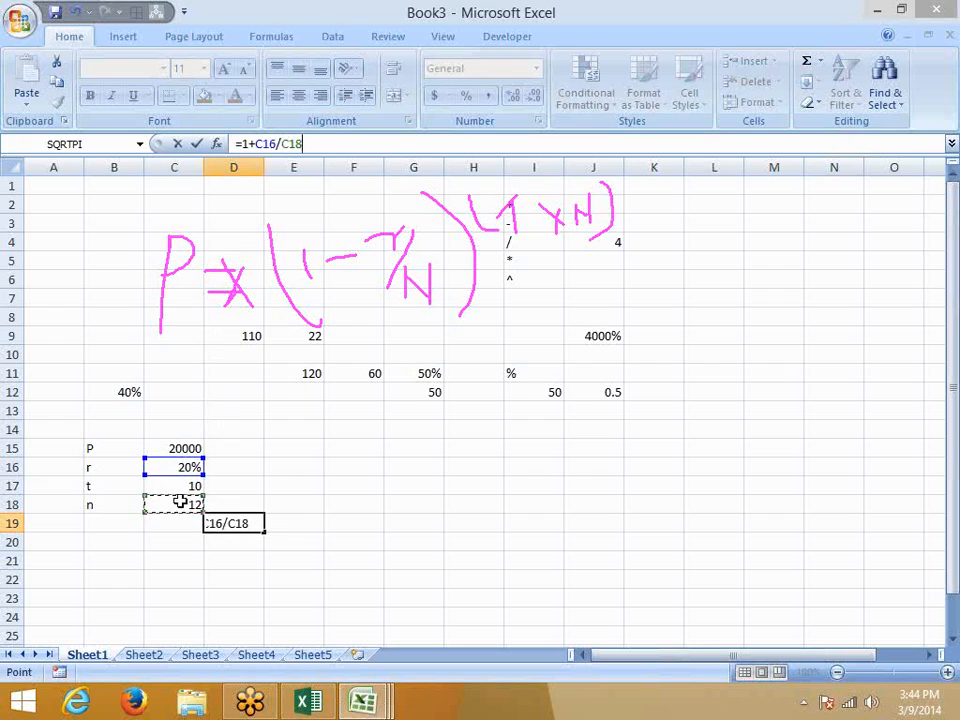
key("ctrl+Return")
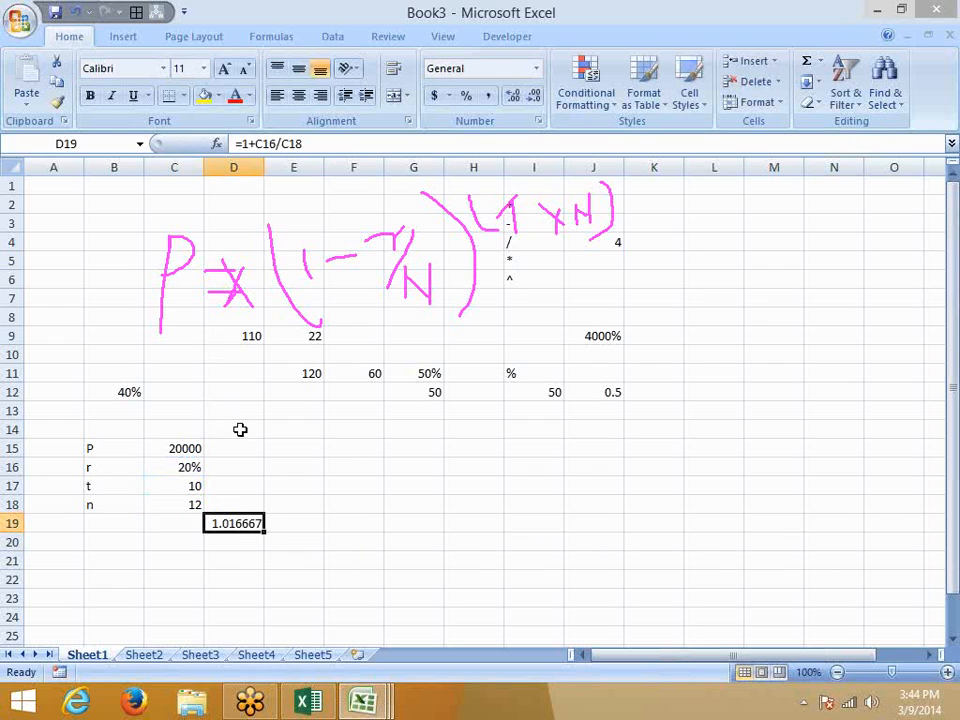
Wrap C16/C18 in brackets so D19 reads =1+(C16/C18), giving 1.016667.
left_click(274, 145)
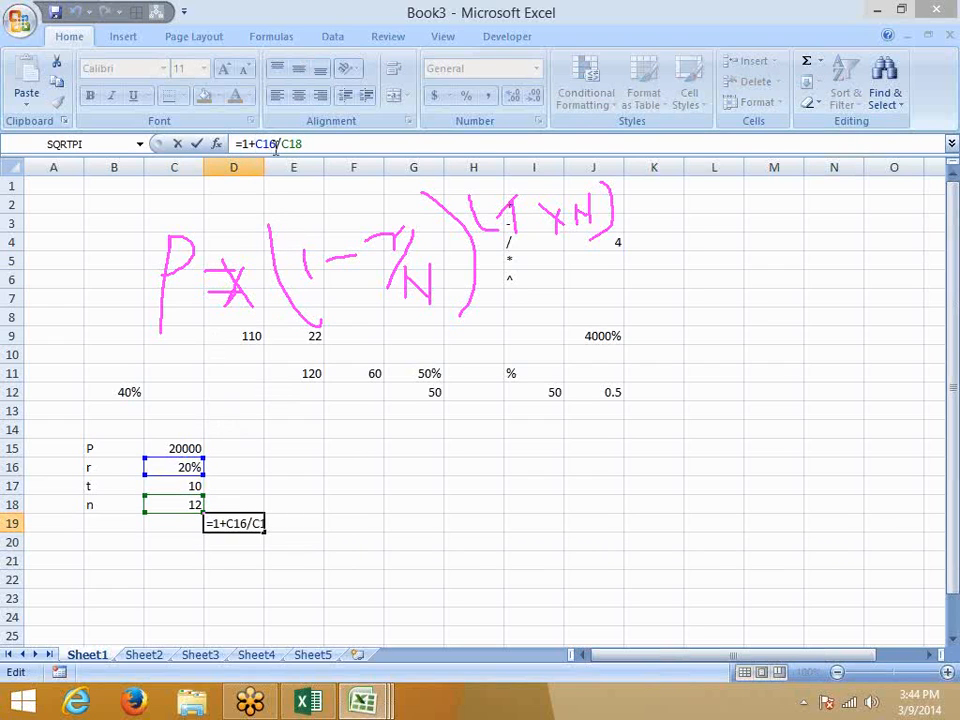
key("Left")
key("Left")
key("Left")
type("(")
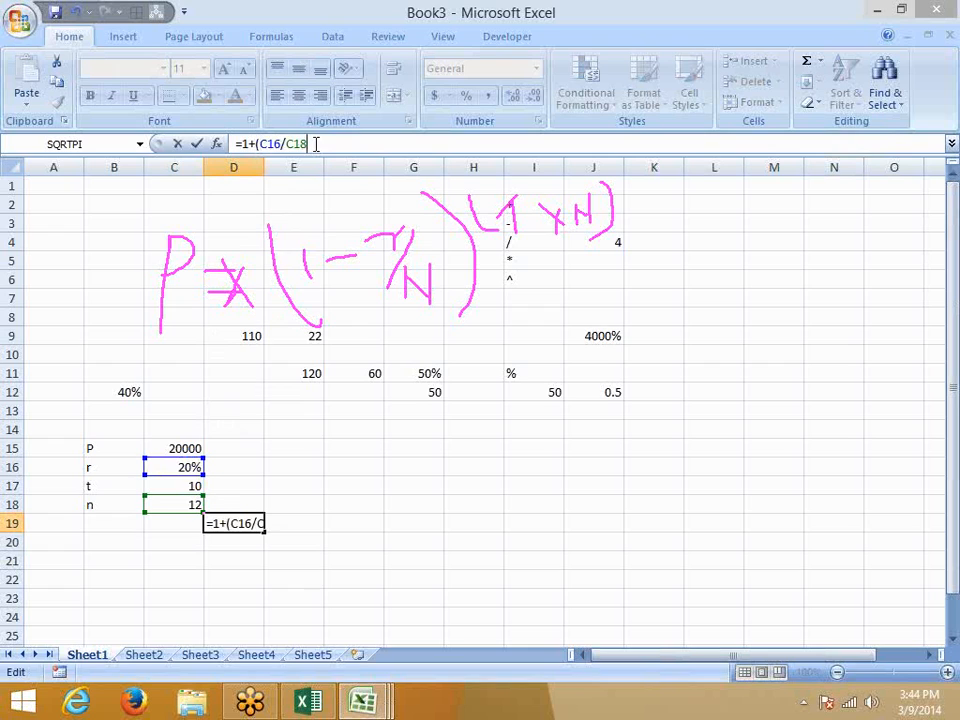
key("End")
type(")")
key("Return")
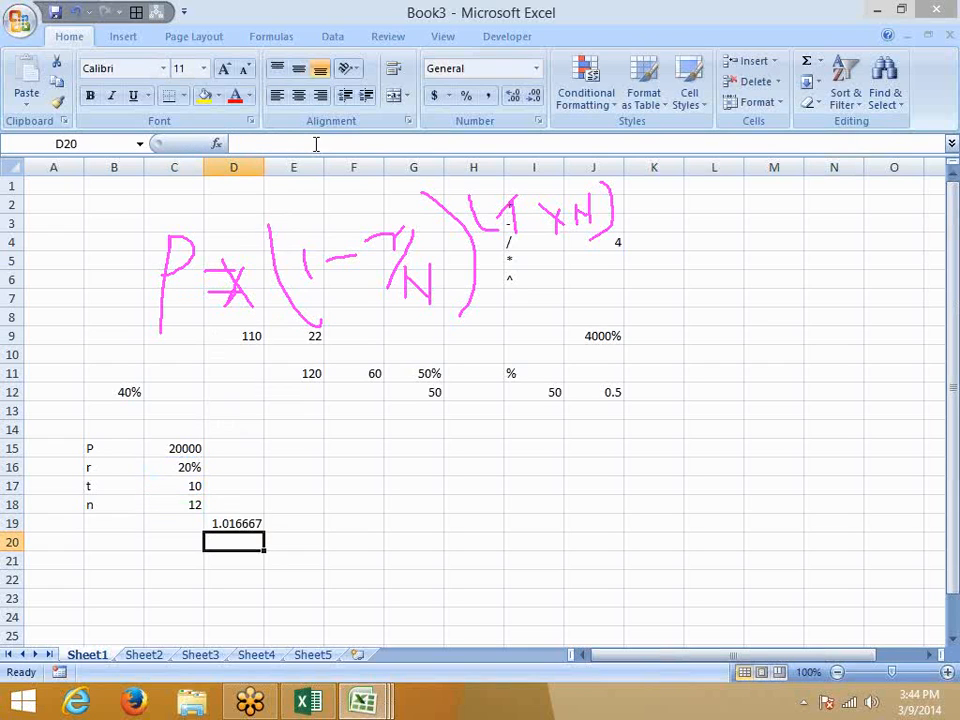
key("Up")
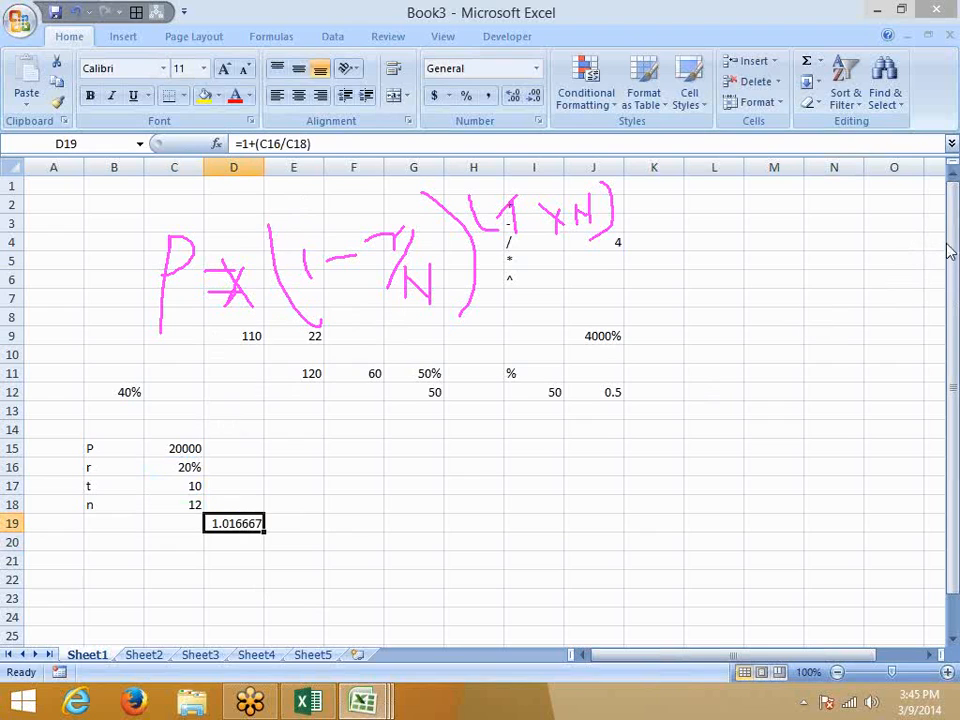
Ink a vertical stroke through the dash after '(1' to make a plus, then reselect D19.
left_click(843, 285)
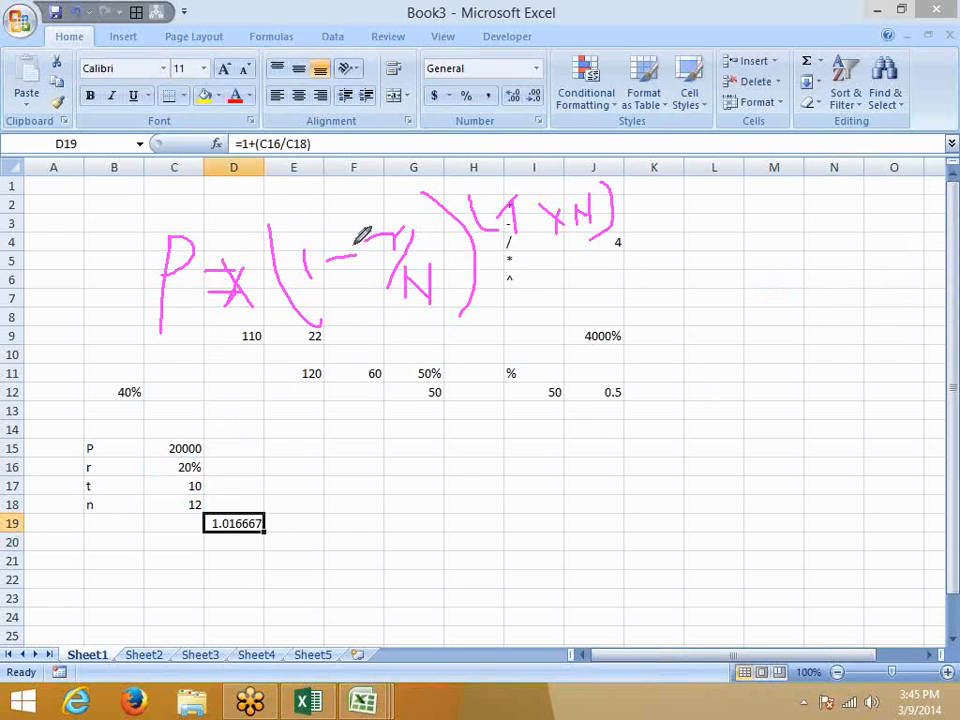
left_click_drag(343, 240, 343, 266)
right_click(611, 369)
left_click(473, 466)
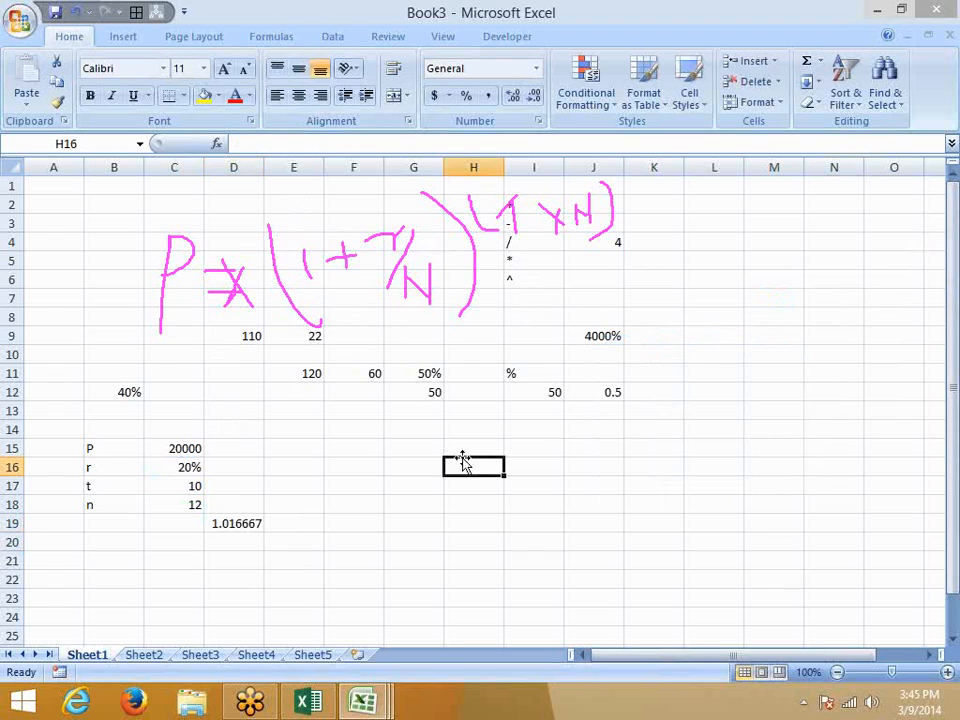
left_click(241, 521)
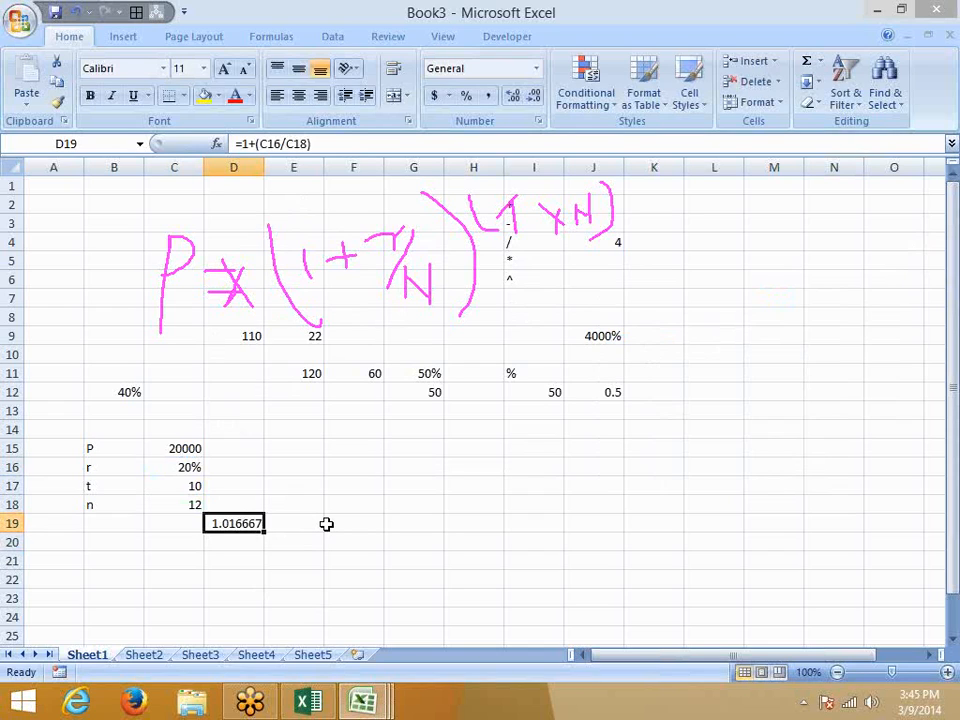
Enter =C18*C17 in E19 to get n × t = 120.
left_click(292, 529)
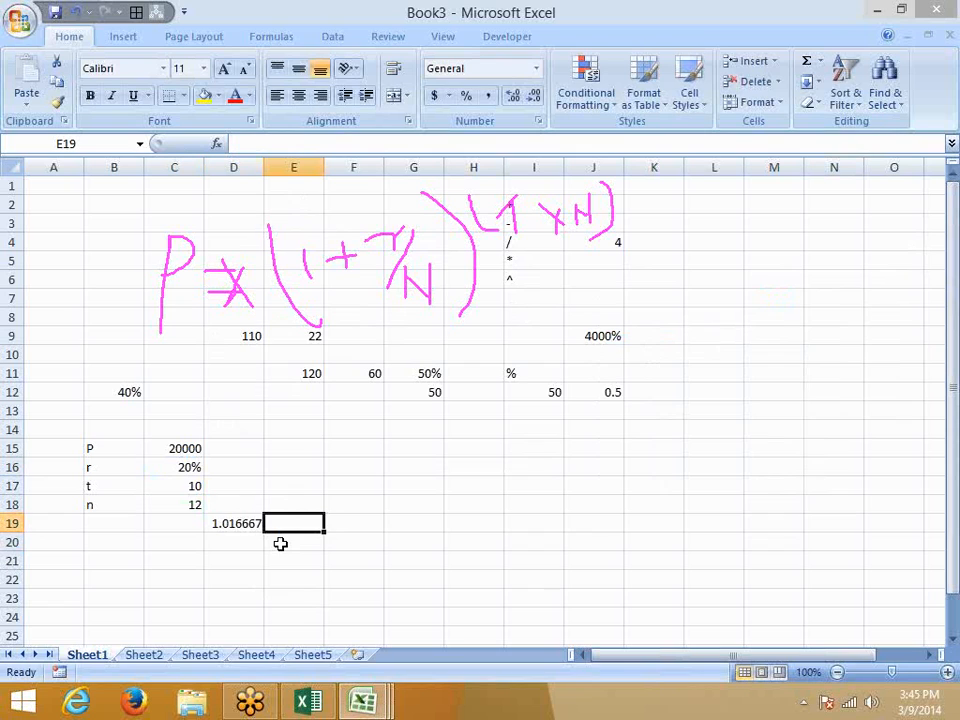
left_click(244, 521)
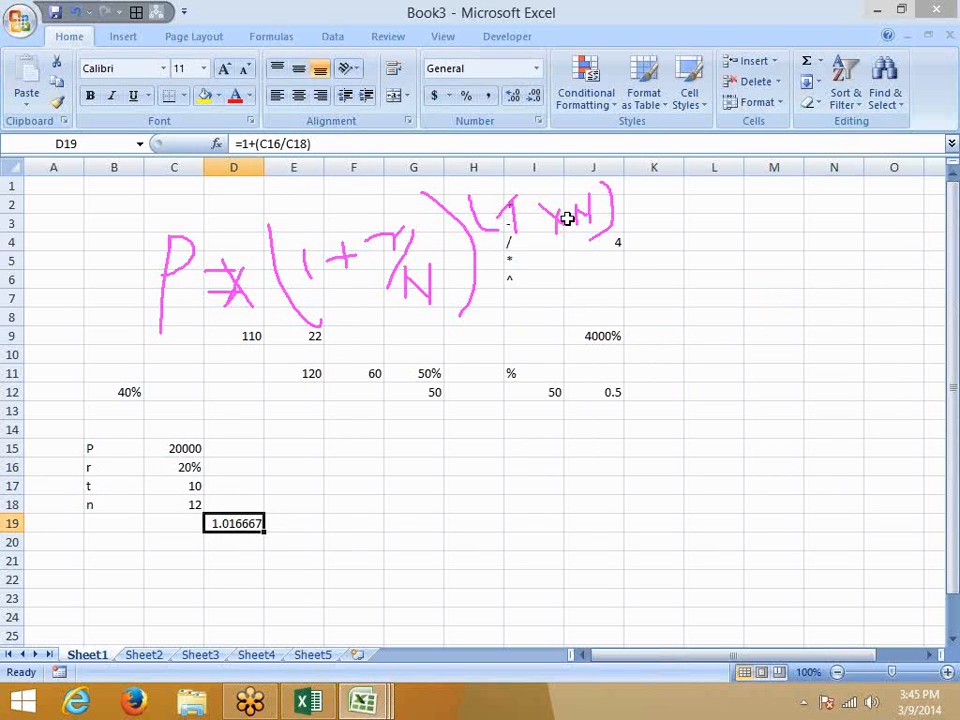
left_click(296, 524)
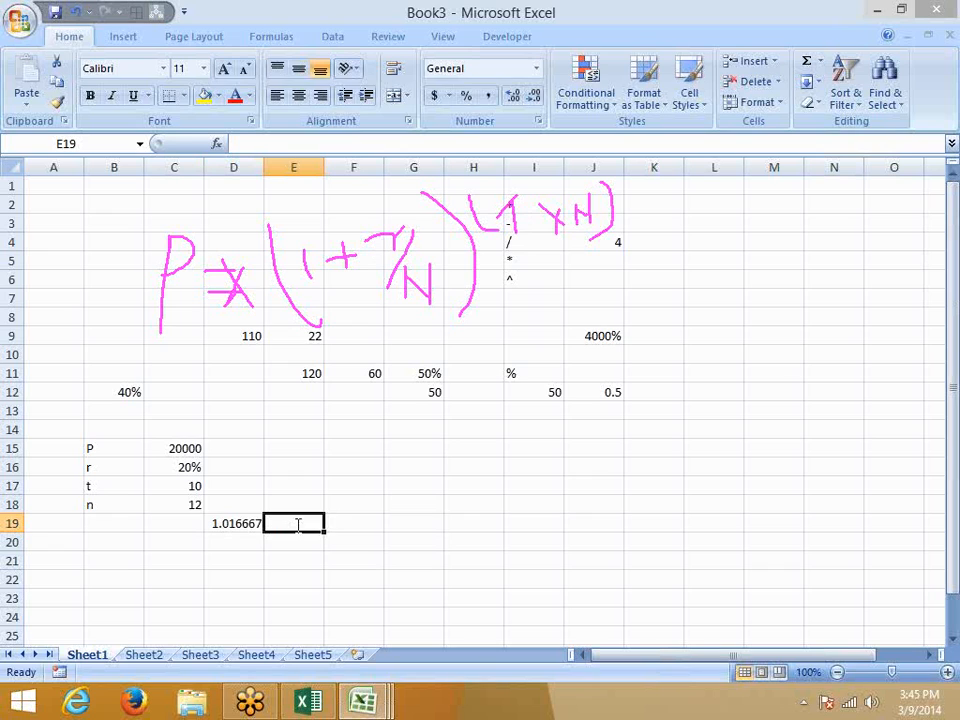
type("=")
left_click(236, 523)
left_click(174, 505)
type("*")
key("Up")
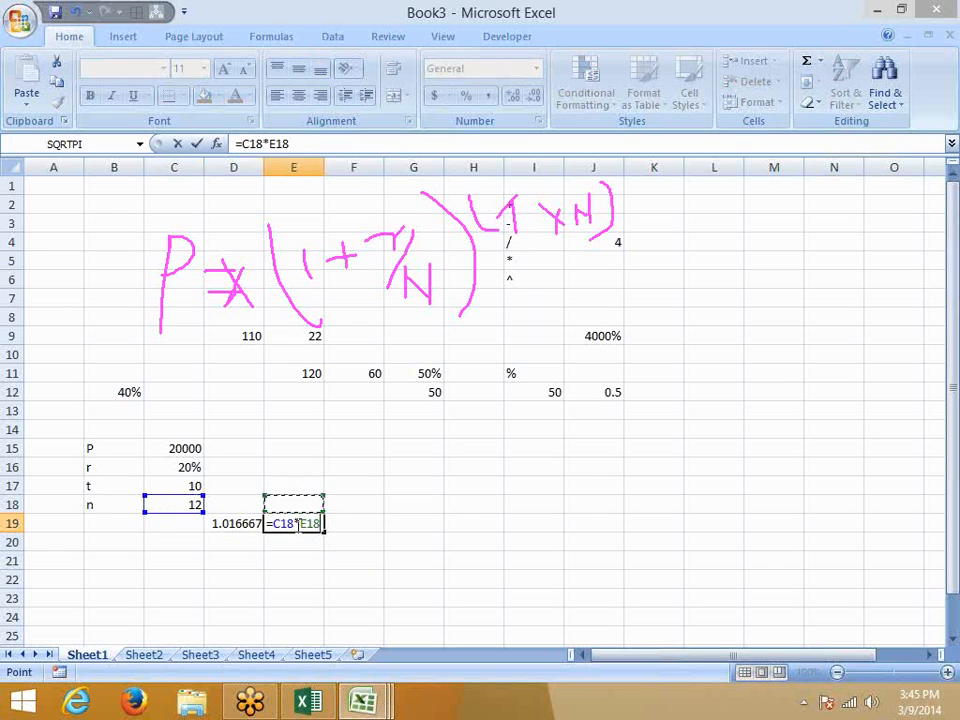
key("Left")
key("Up")
key("Left")
key("Return")
Enter =D19^E19 in F19, giving 7.268255.
key("Right")
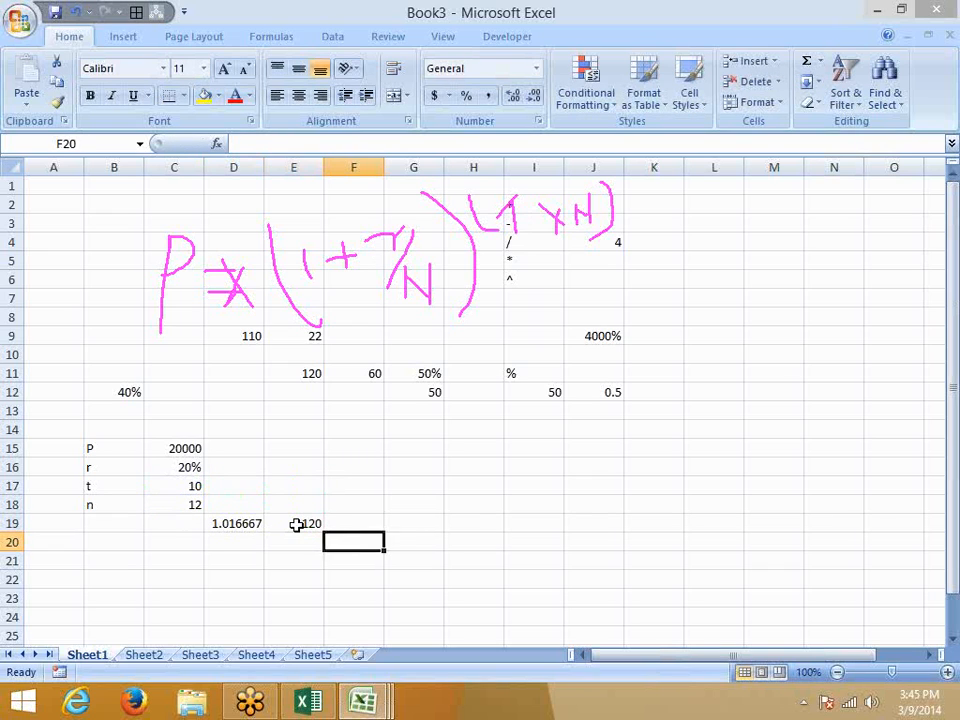
key("Up")
type("=")
key("Left")
key("Left")
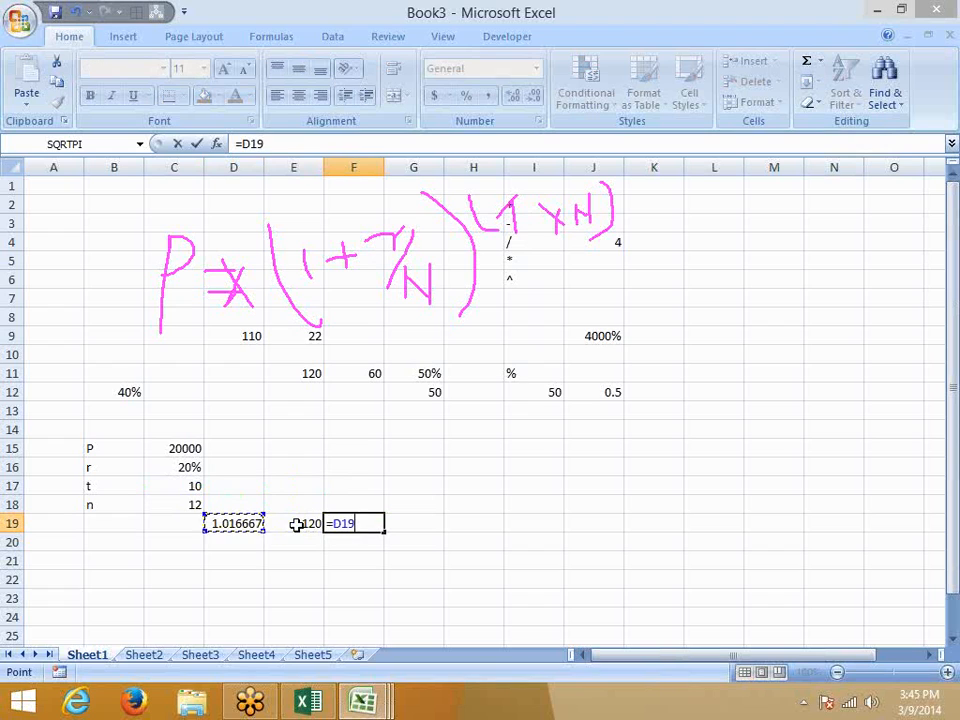
type("^")
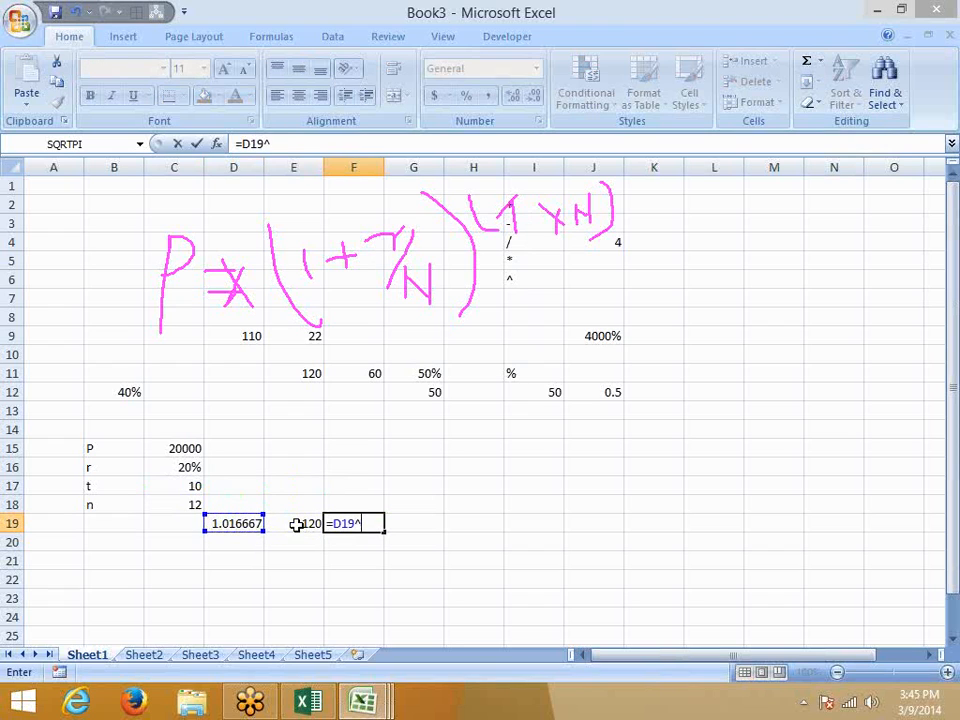
key("Left")
key("Return")
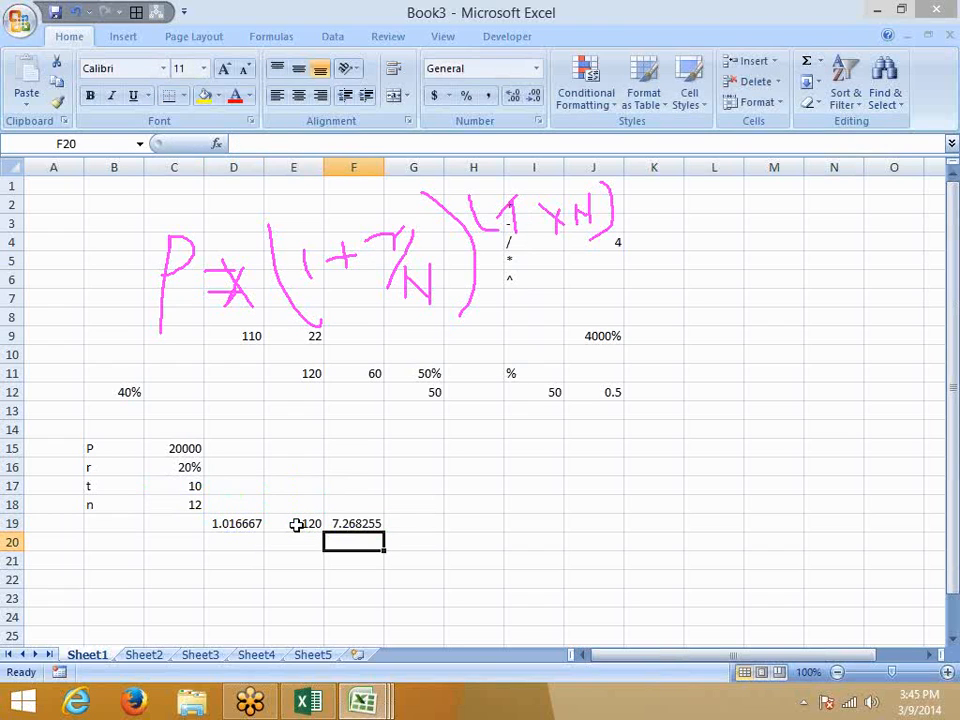
key("Up")
Enter =F19*C15 in G19 to get the final amount 145365.1.
left_click(295, 524)
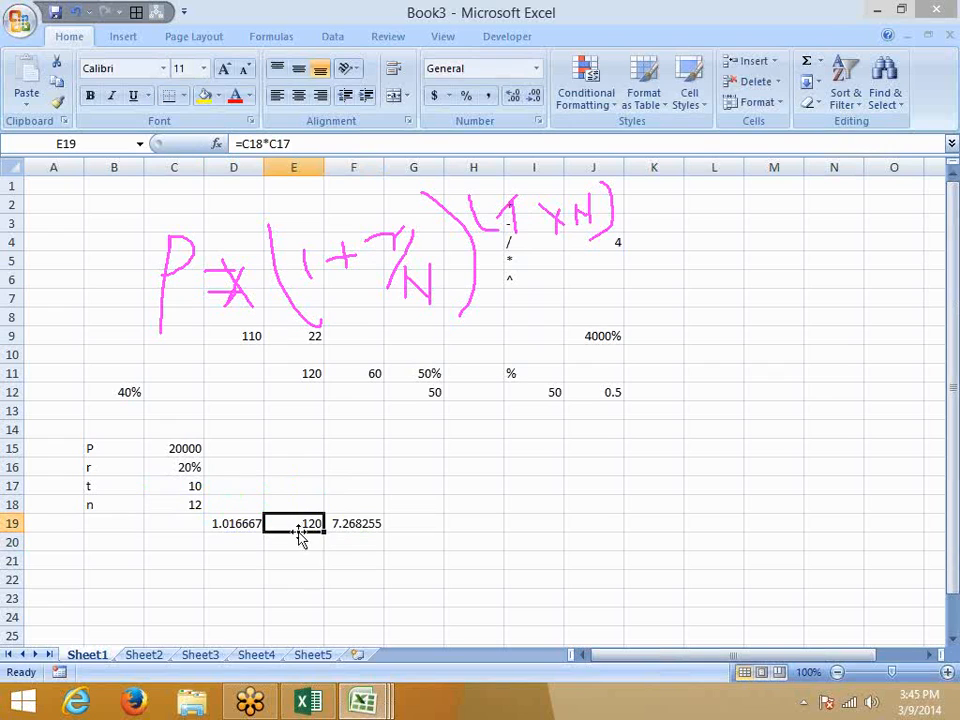
left_click(360, 524)
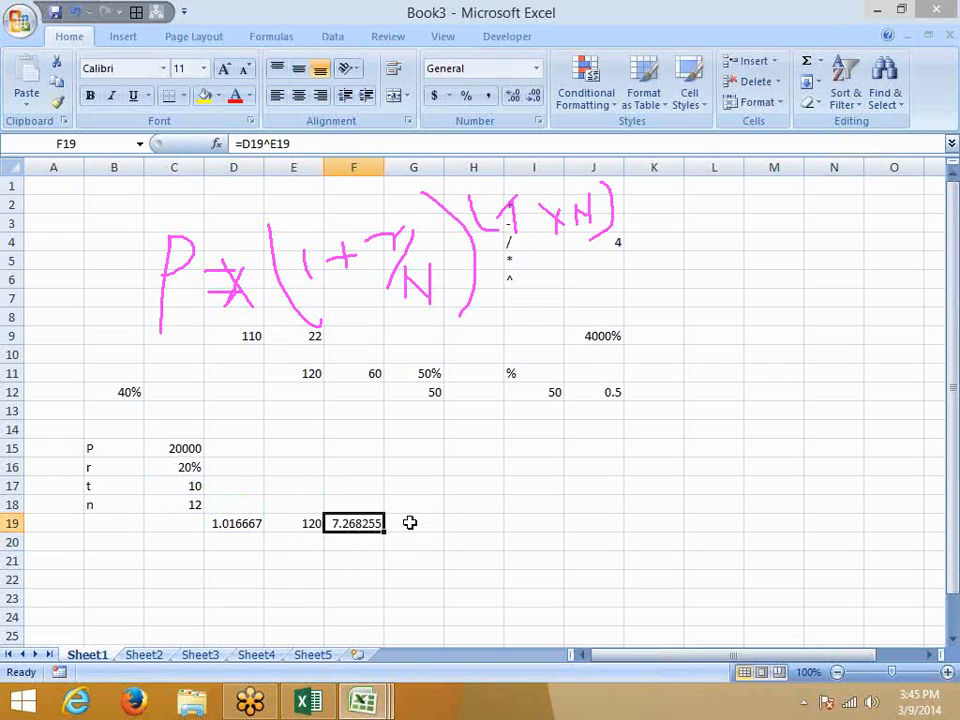
left_click(408, 522)
type("=")
key("Left")
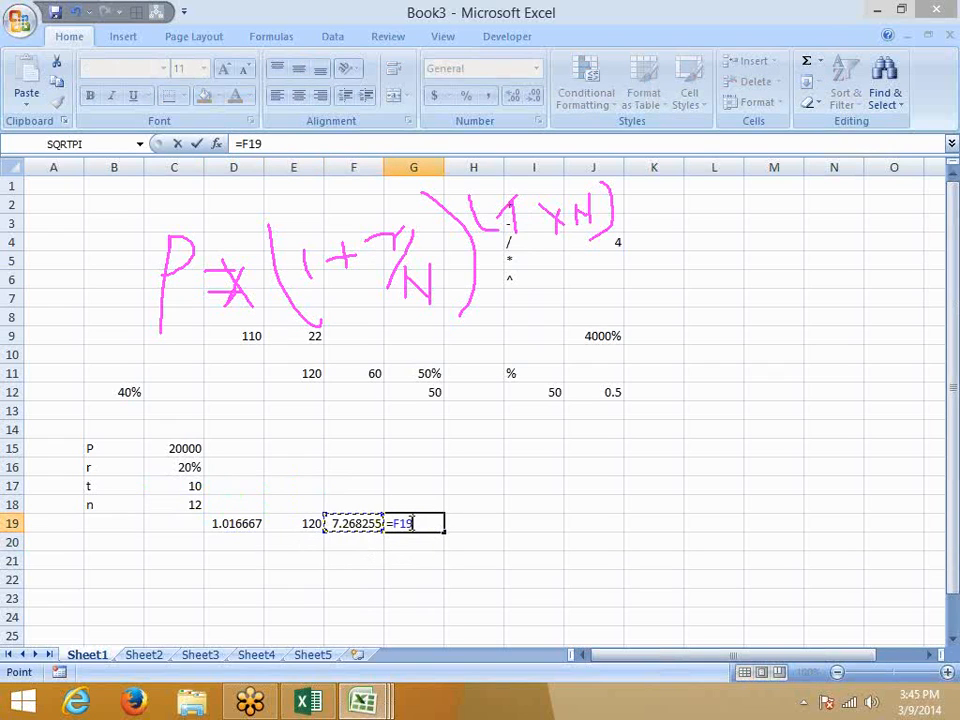
type("*")
key("Left")
key("Left")
key("Left")
key("Up")
key("Up")
key("Up")
key("Up")
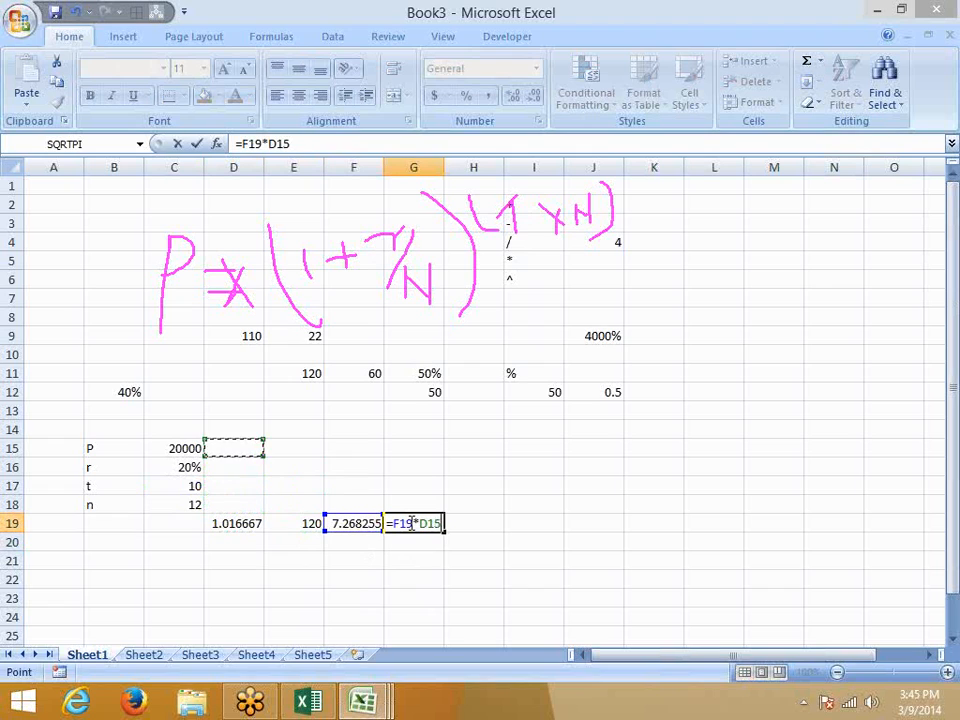
key("Left")
key("Return")
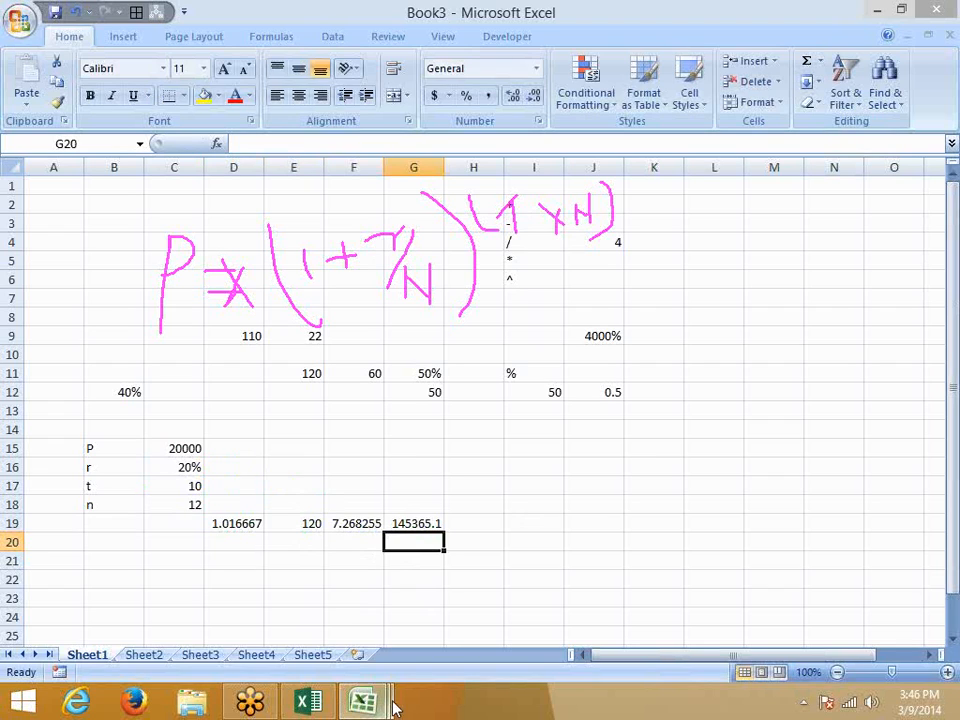
left_click(234, 510)
Inspect the formulas in D19 and E19 without changing them.
left_click(236, 521)
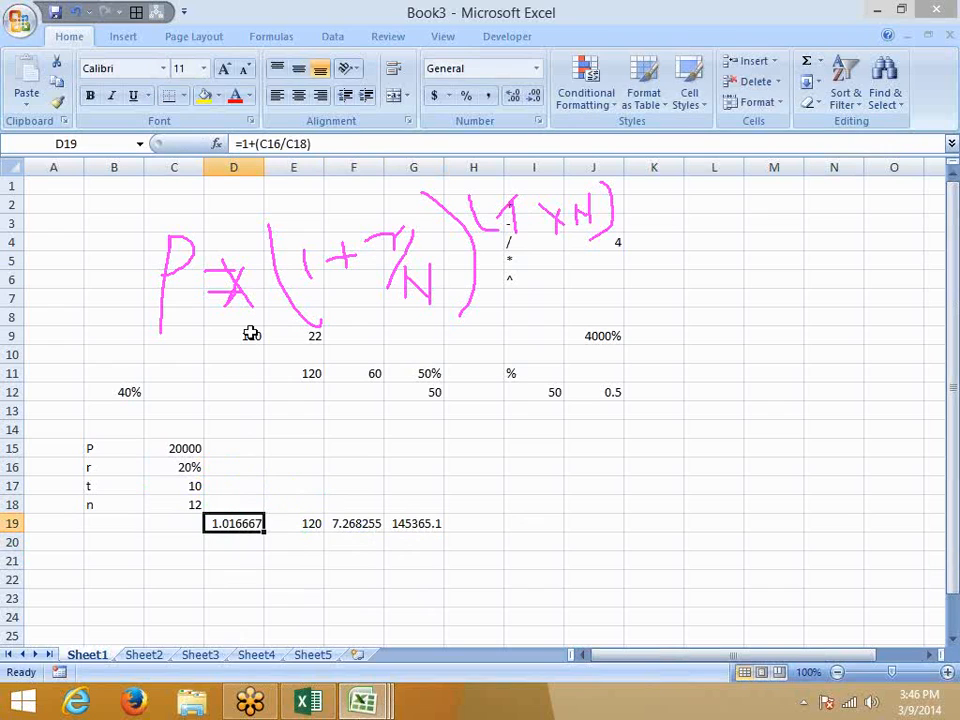
left_click(240, 144)
left_click_drag(240, 144, 346, 145)
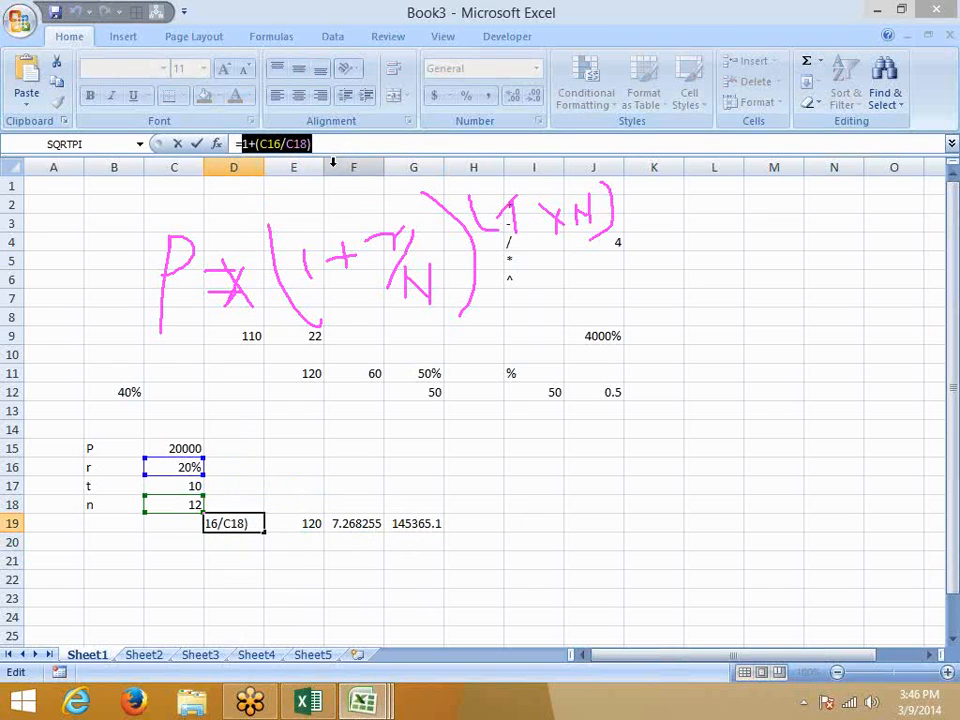
key("Escape")
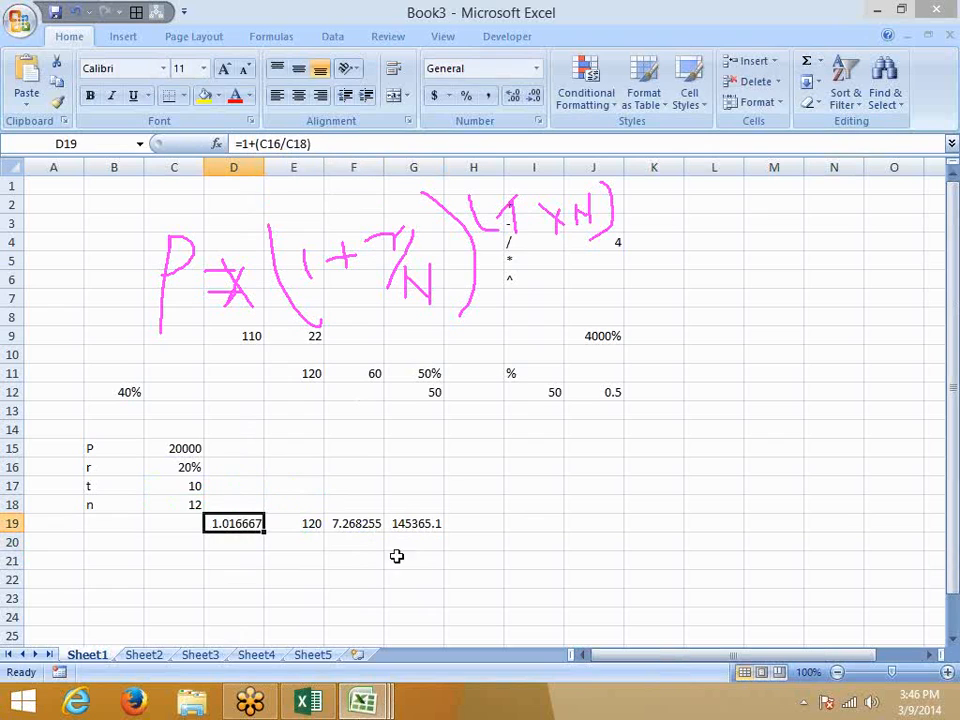
left_click(312, 523)
double_click(250, 144)
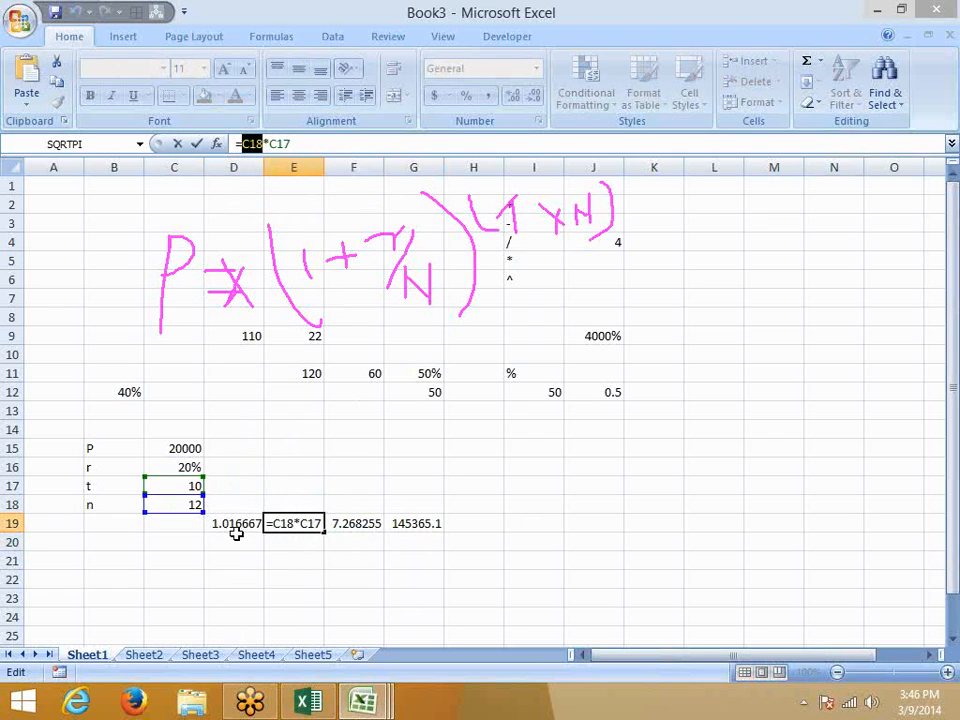
key("Escape")
Replace D19 in F19's formula with (1+(C16/C18)), making it =(1+(C16/C18))^E19.
left_click(347, 527)
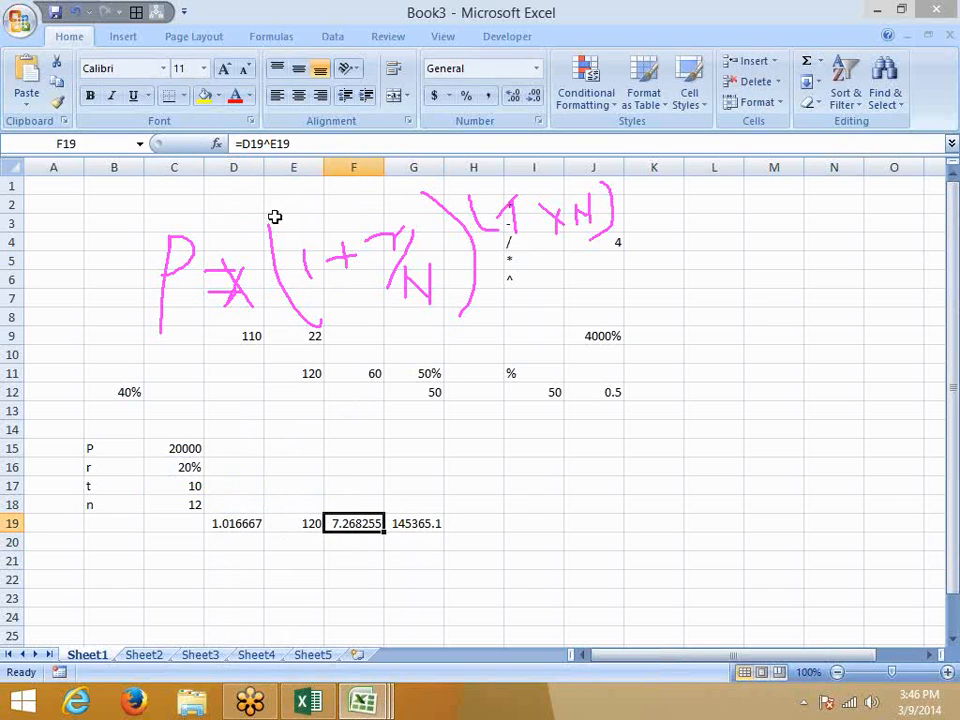
double_click(252, 144)
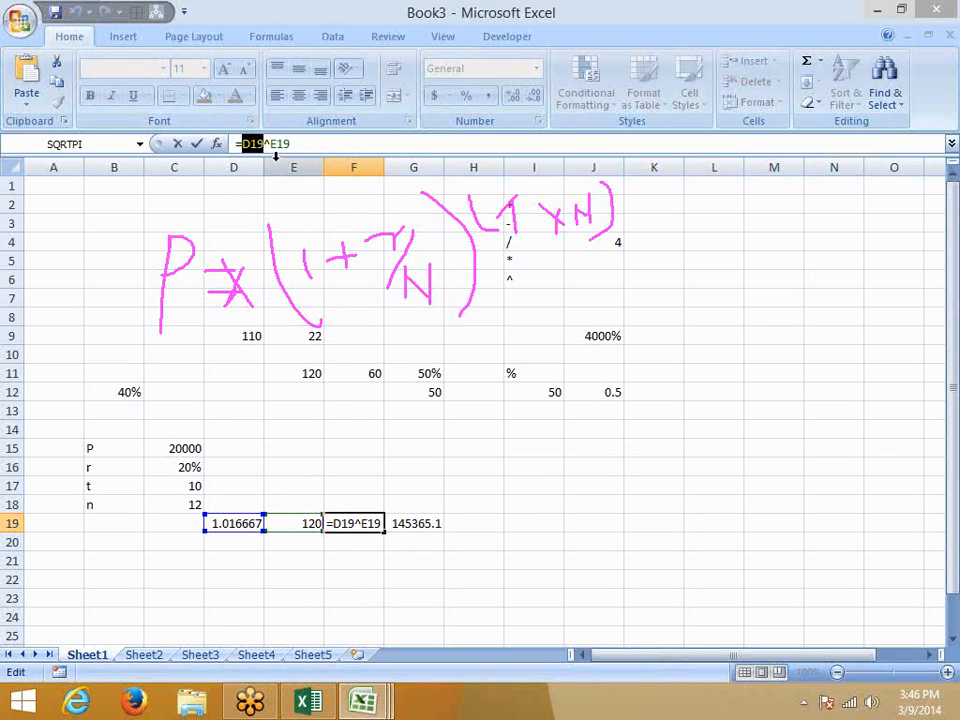
type("()")
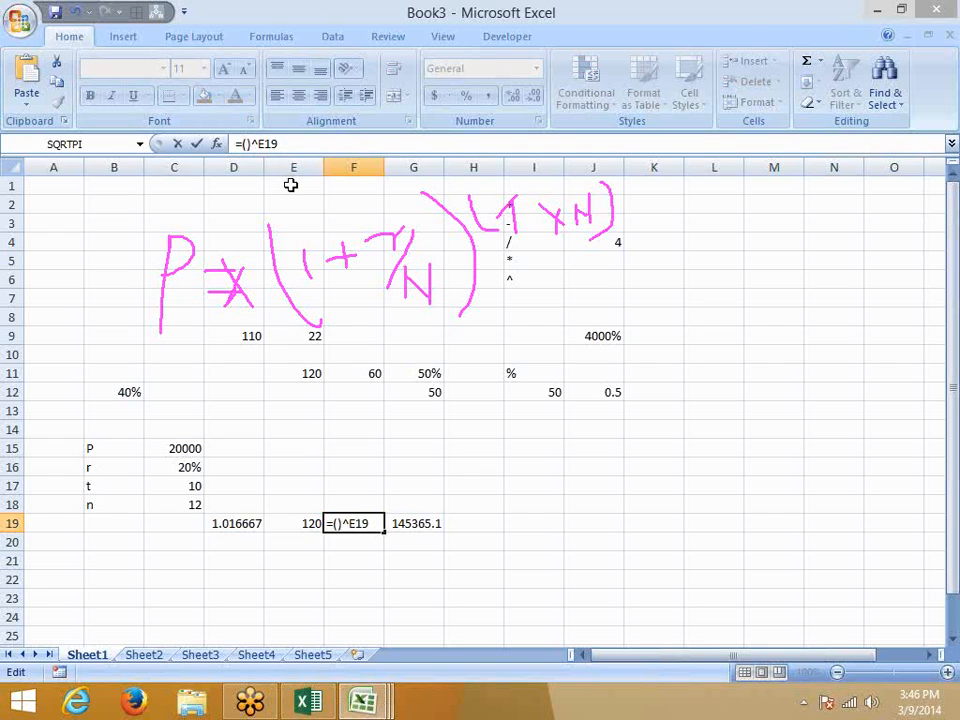
type("1+(C16/C18)")
key("Return")
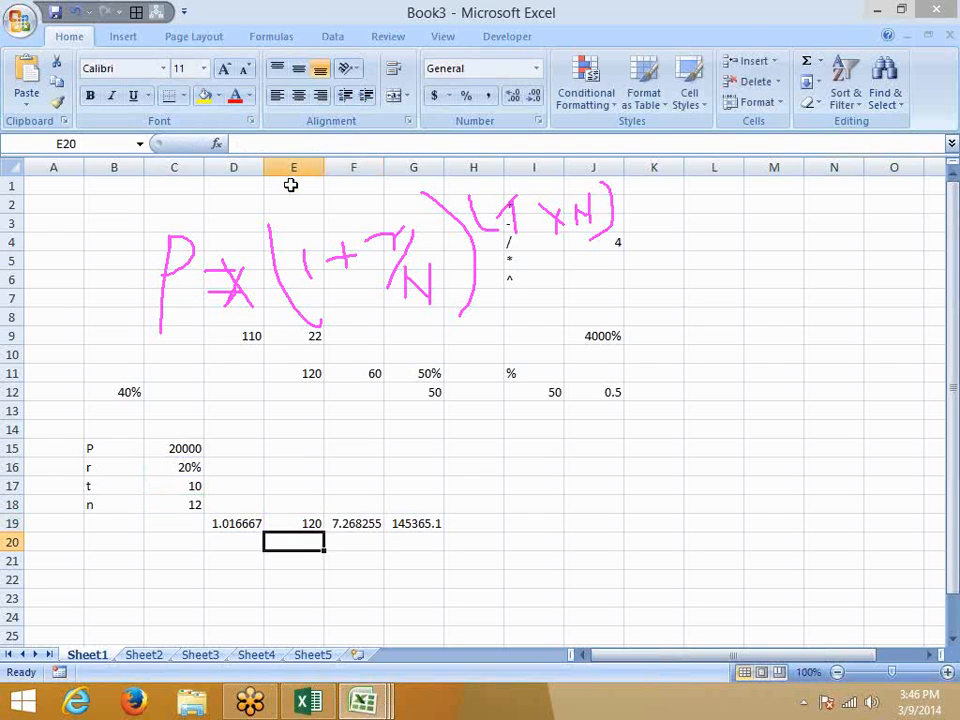
Delete the 1.016667 helper value from D19.
key("Left")
key("Up")
key("Delete")
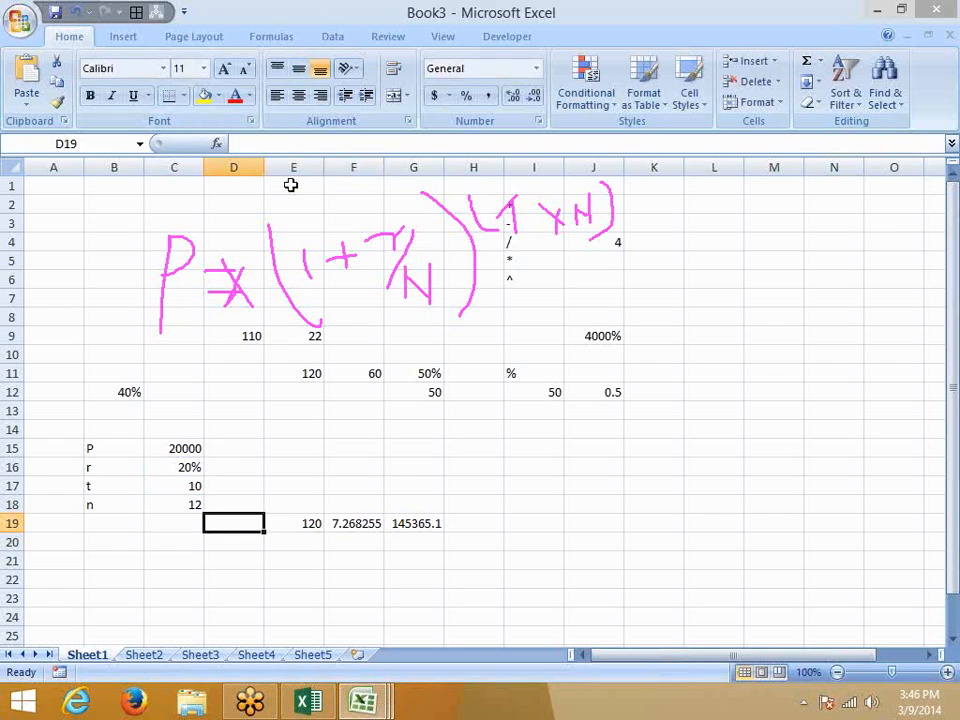
key("Right")
Replace the E19 reference in F19's growth-factor formula with (C18*C17) to compute periods inline.
left_click(243, 143)
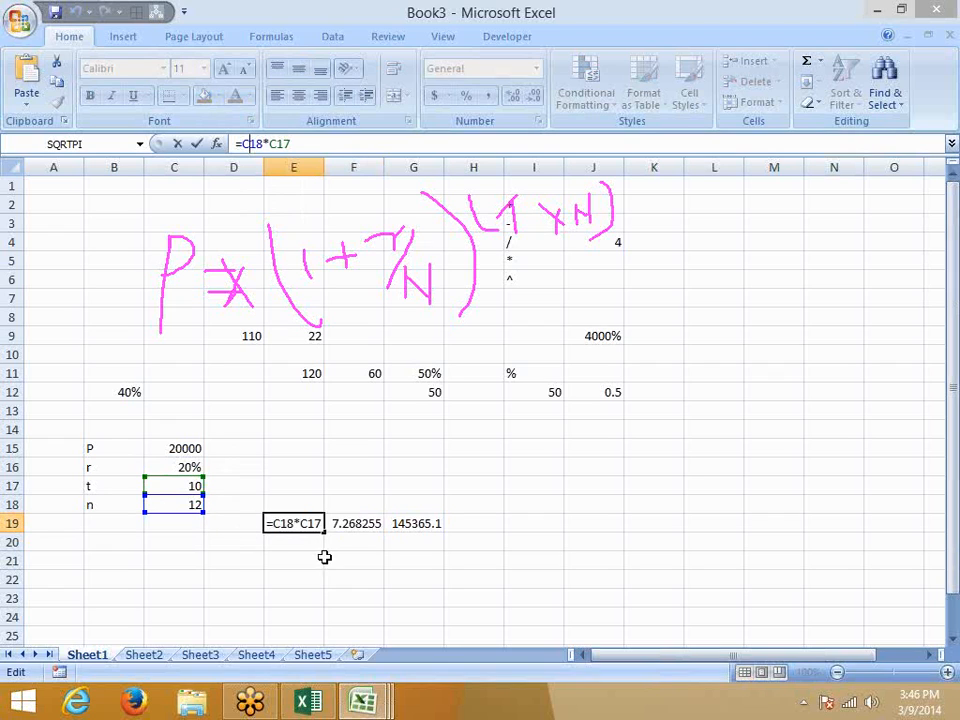
key("ctrl+Return")
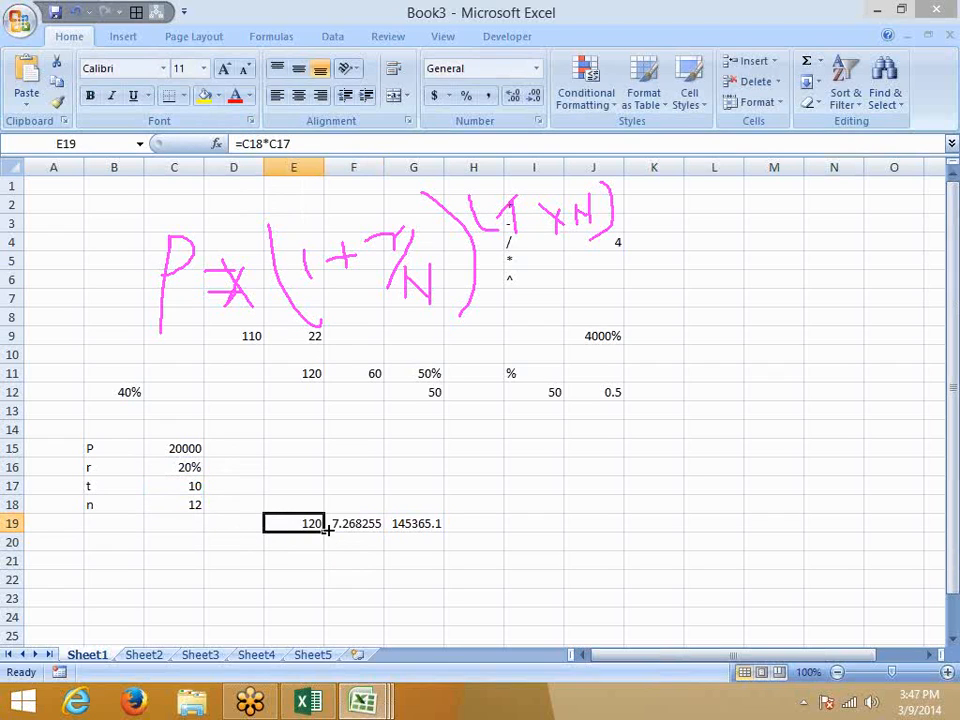
left_click_drag(291, 144, 243, 144)
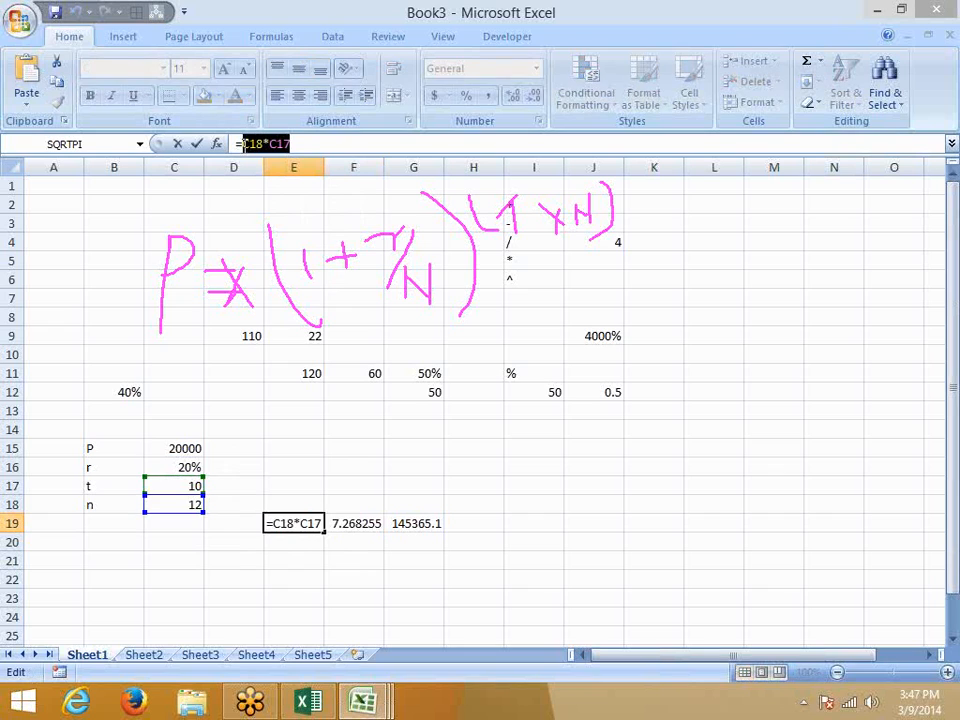
key("Escape")
left_click(360, 515)
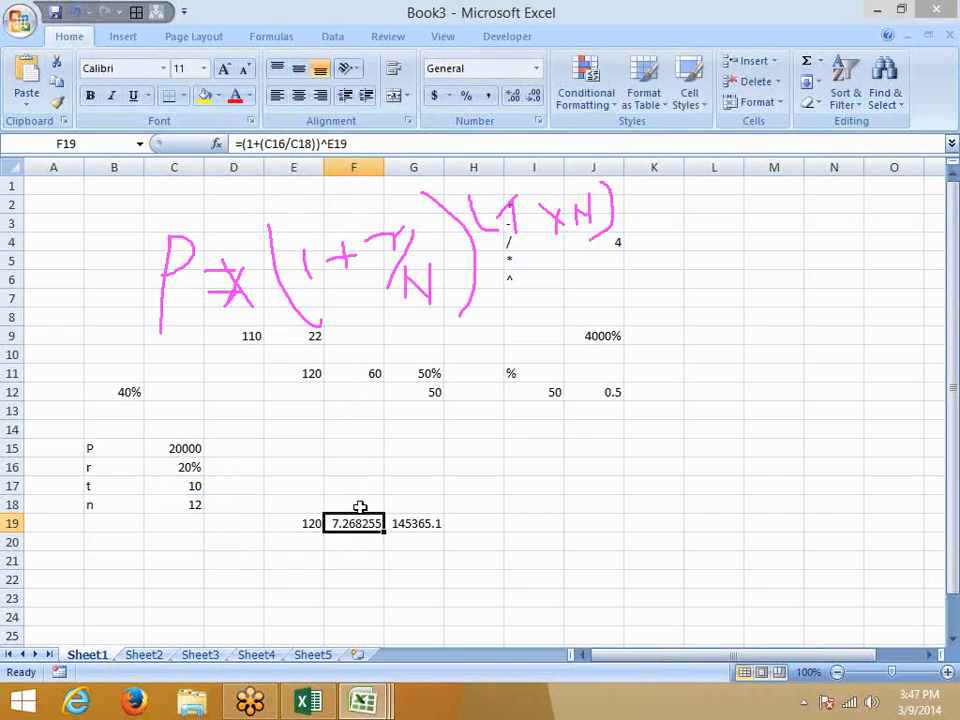
left_click(343, 143)
double_click(343, 143)
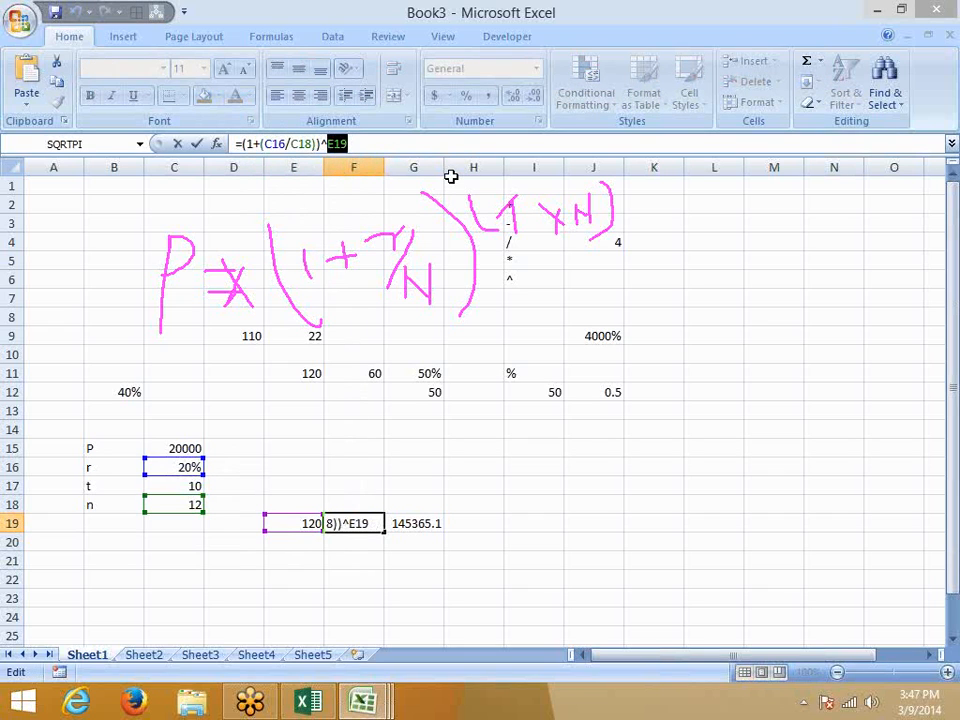
type("(C18*C17)")
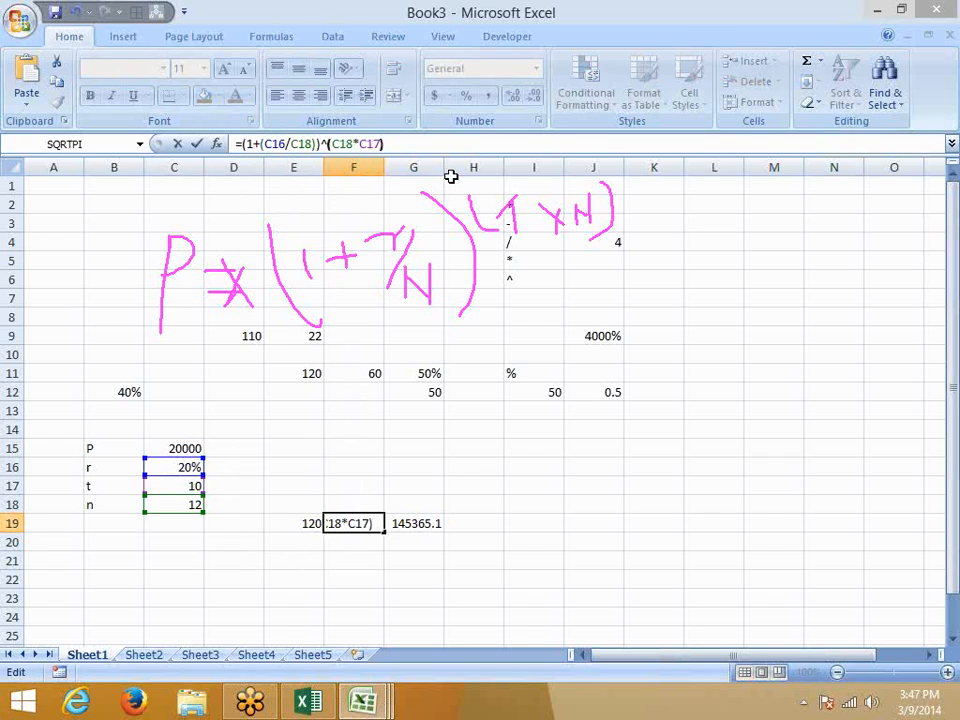
key("Return")
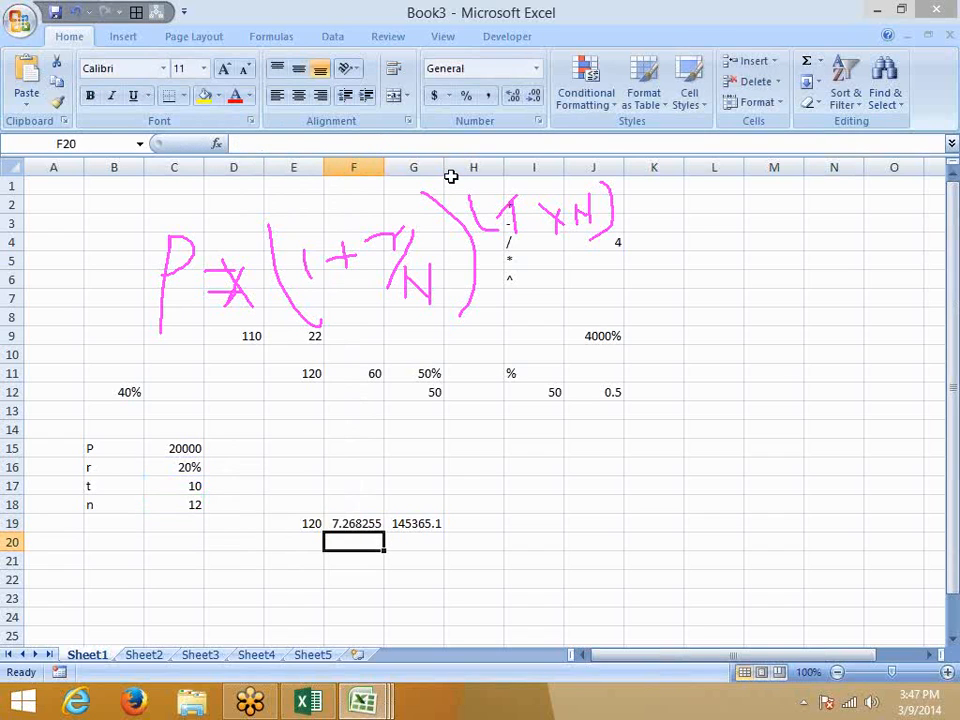
key("Up")
key("F2")
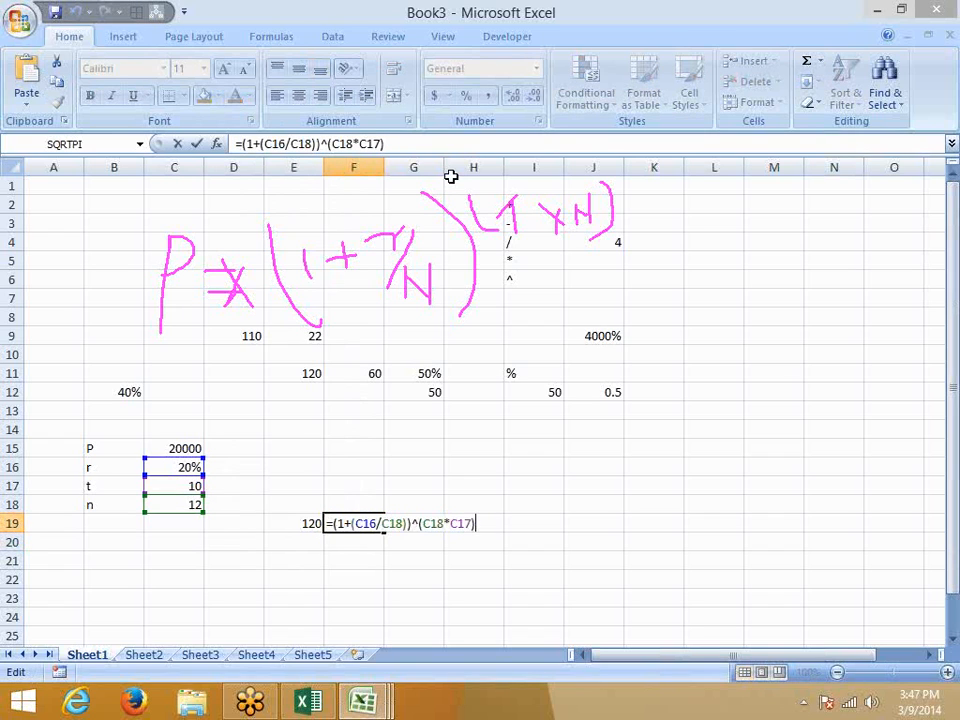
key("Escape")
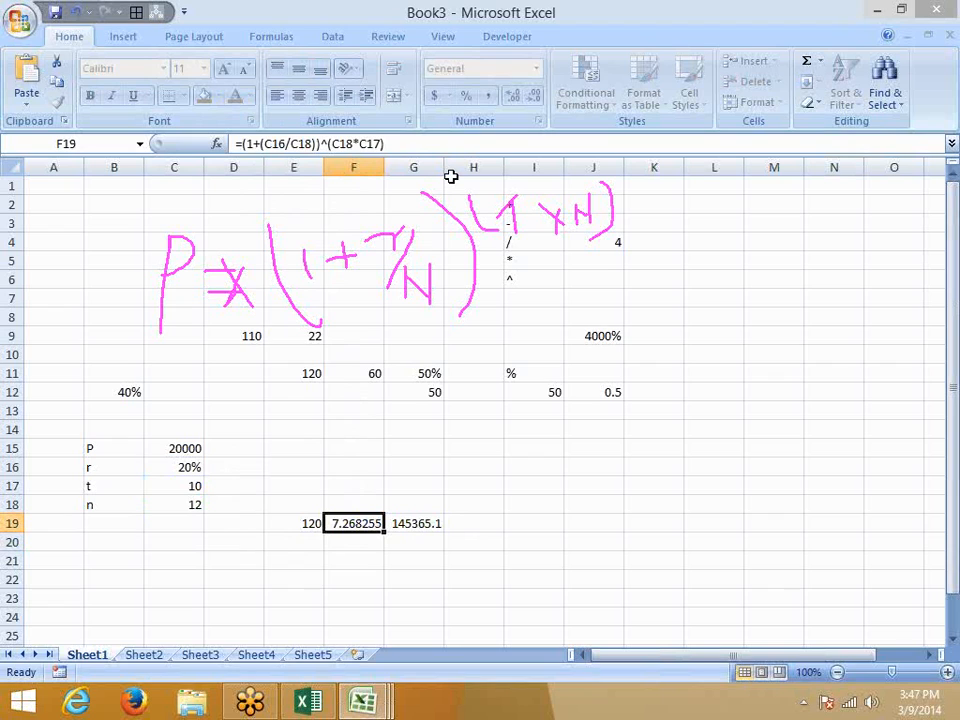
Clear the E19 helper cell and copy F19's growth-factor formula text.
key("Left")
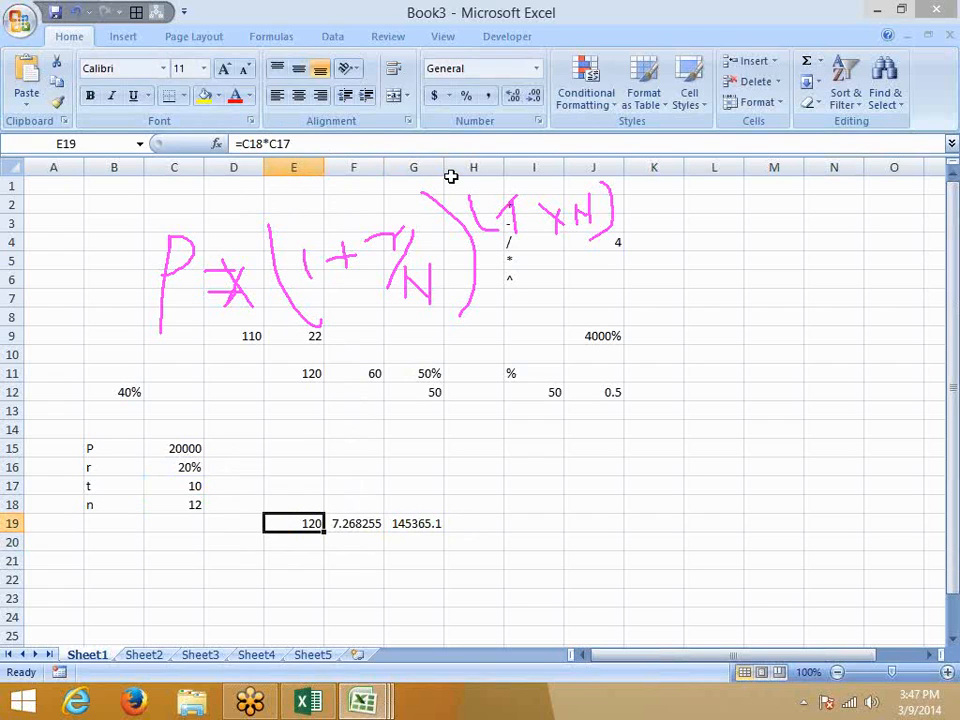
key("Delete")
key("Right")
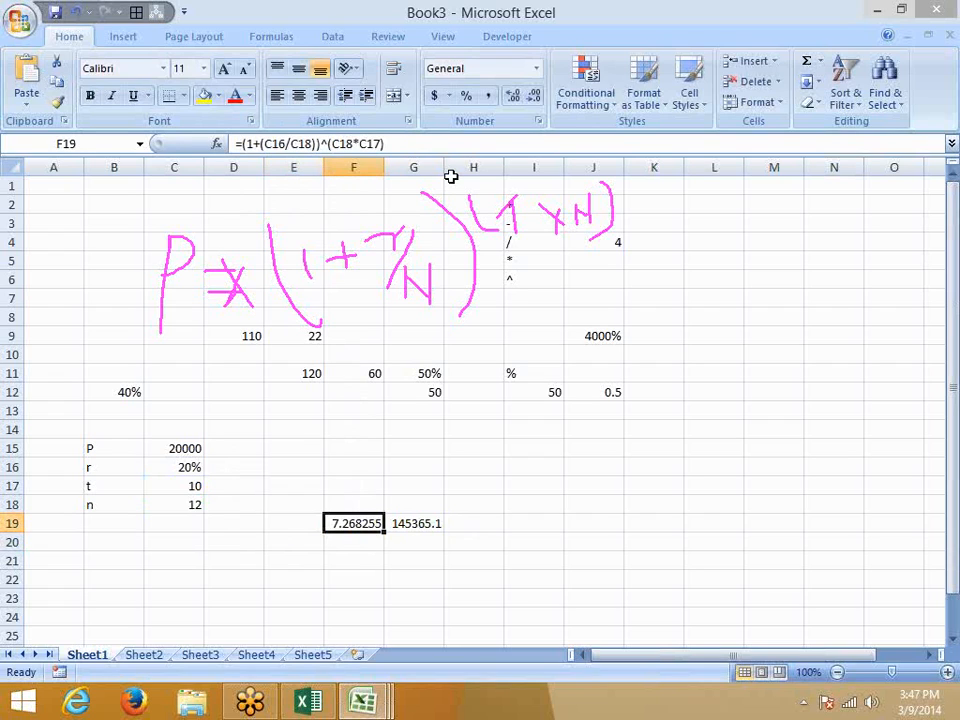
left_click_drag(384, 144, 252, 121)
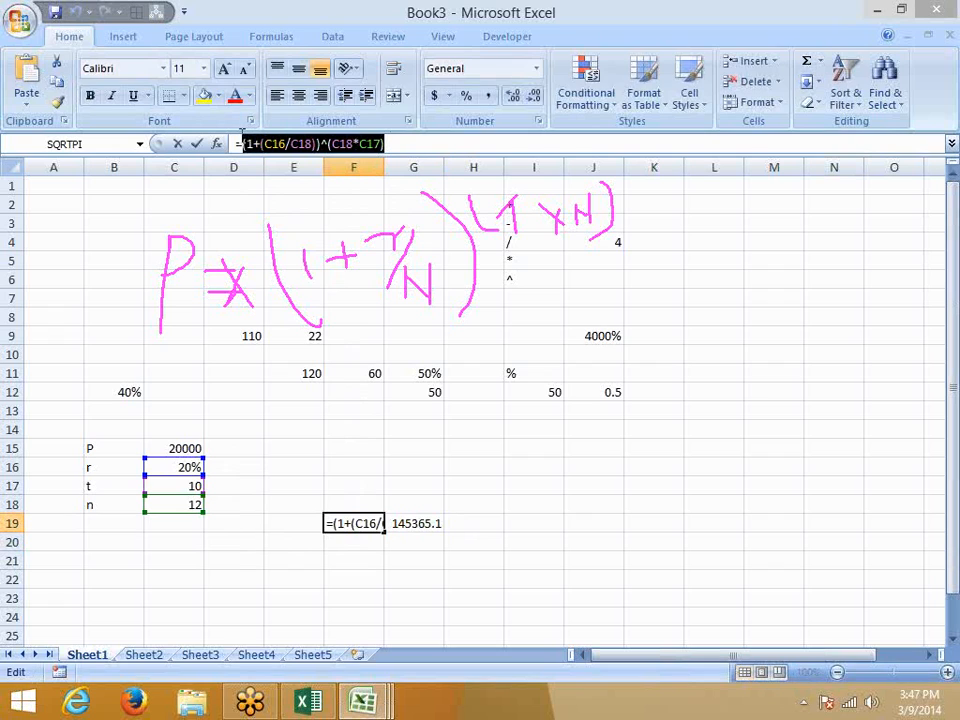
left_click(197, 144)
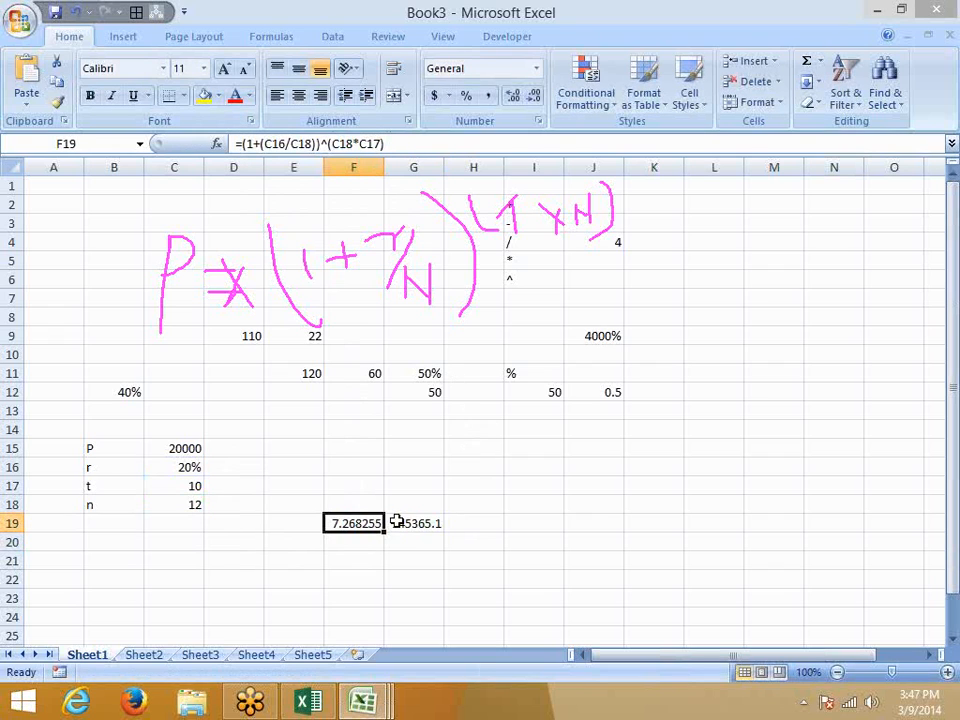
Substitute the growth factor for F19 in G19, making =((1+(C16/C18))^(C18*C17))*C15.
key("Right")
left_click(249, 144)
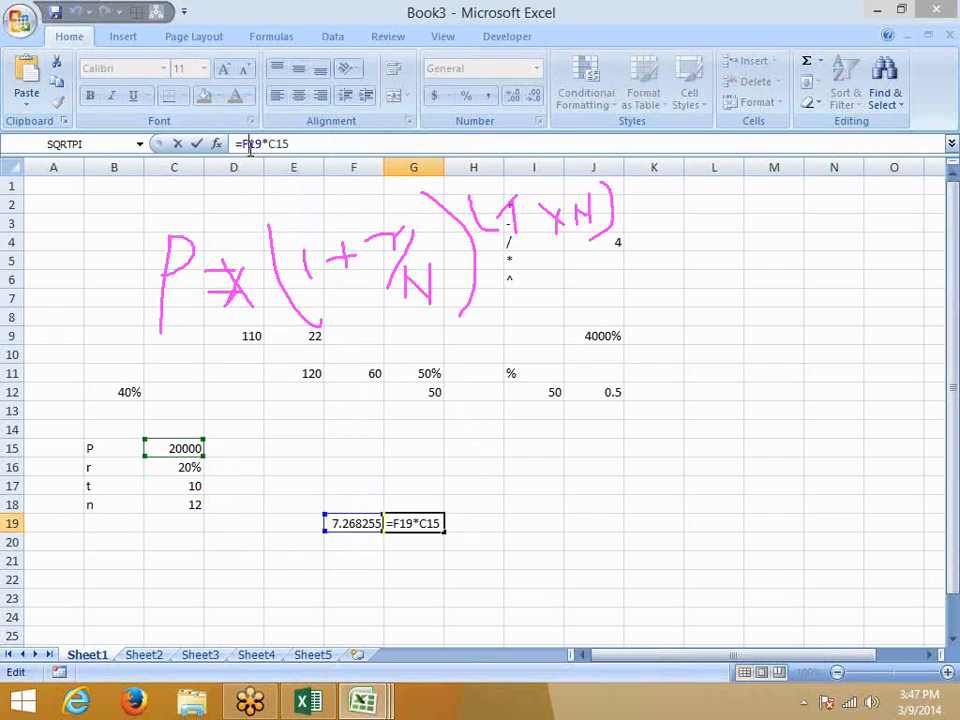
double_click(249, 144)
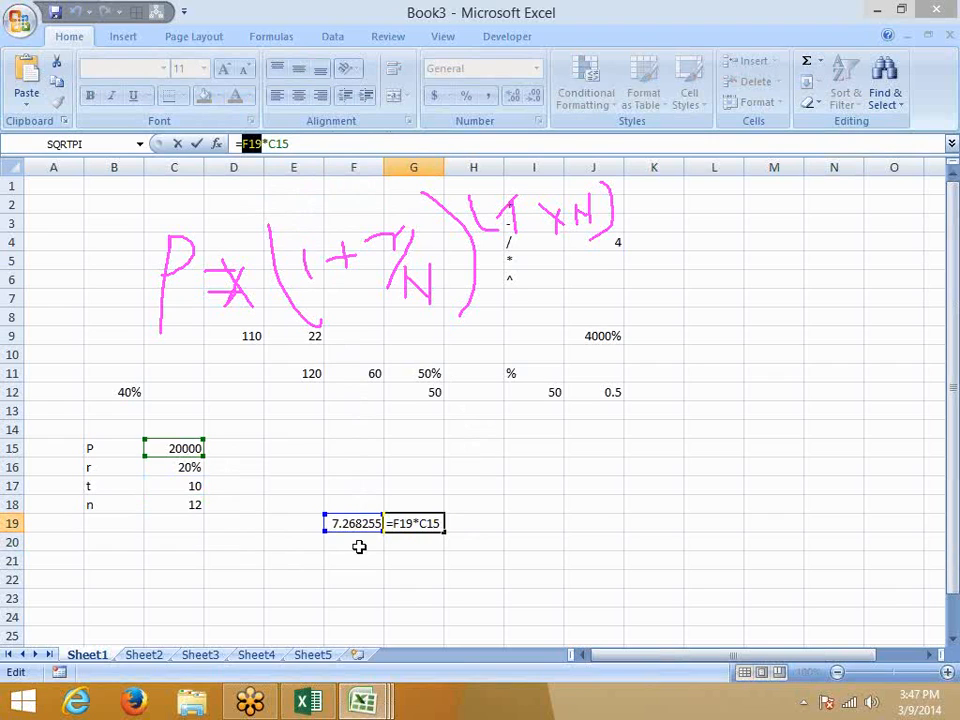
type("(")
type("(1+(C16/C18))^(C18*C17)")
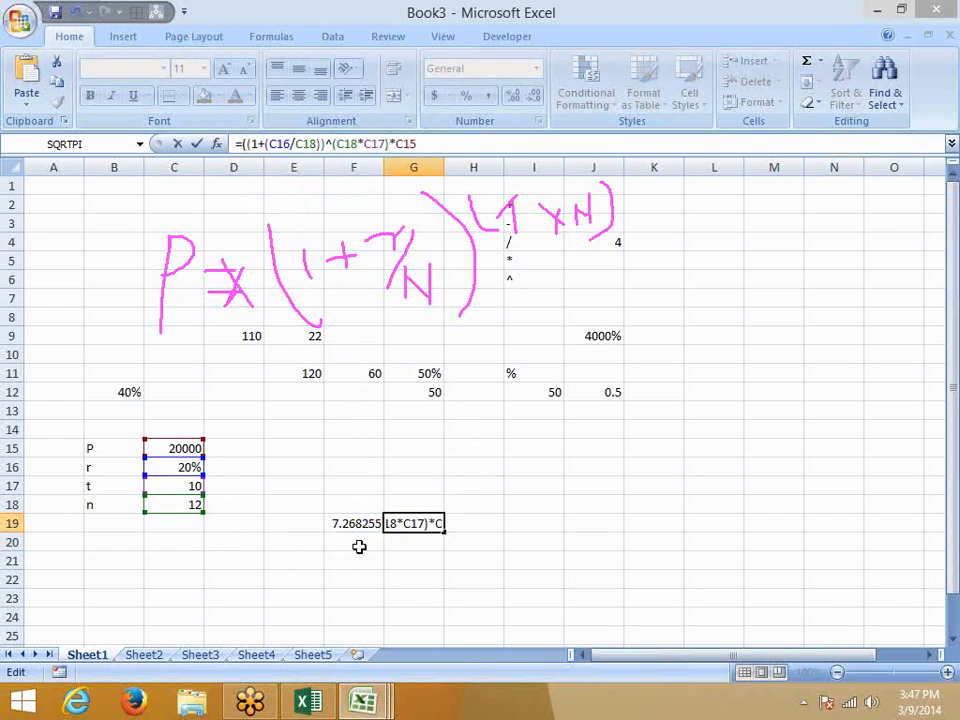
type(")")
key("Return")
Clear F19 and move the combined formula from G19 into D18, showing 145365.1.
key("Up")
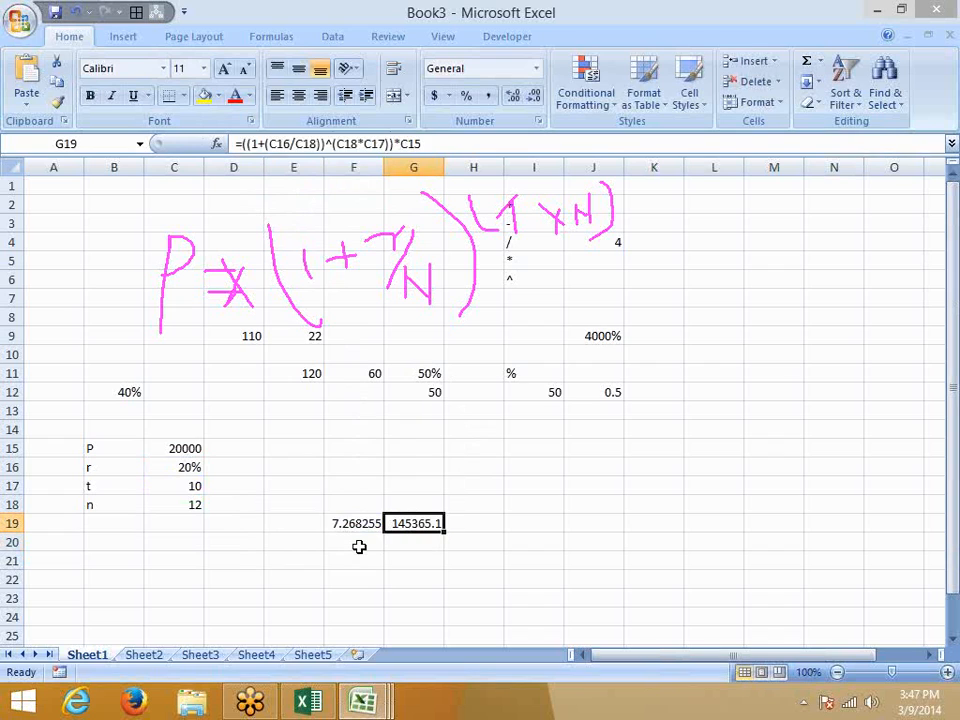
key("Left")
key("Delete")
key("Right")
key("ctrl+c")
key("Left")
key("Left")
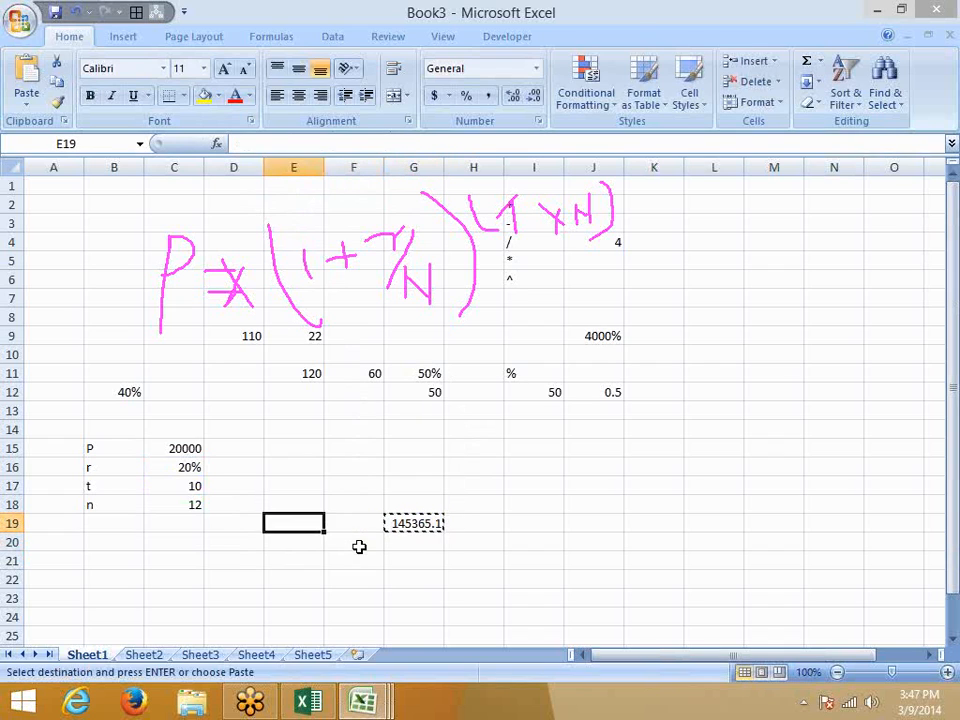
key("Left")
key("Up")
key("Return")
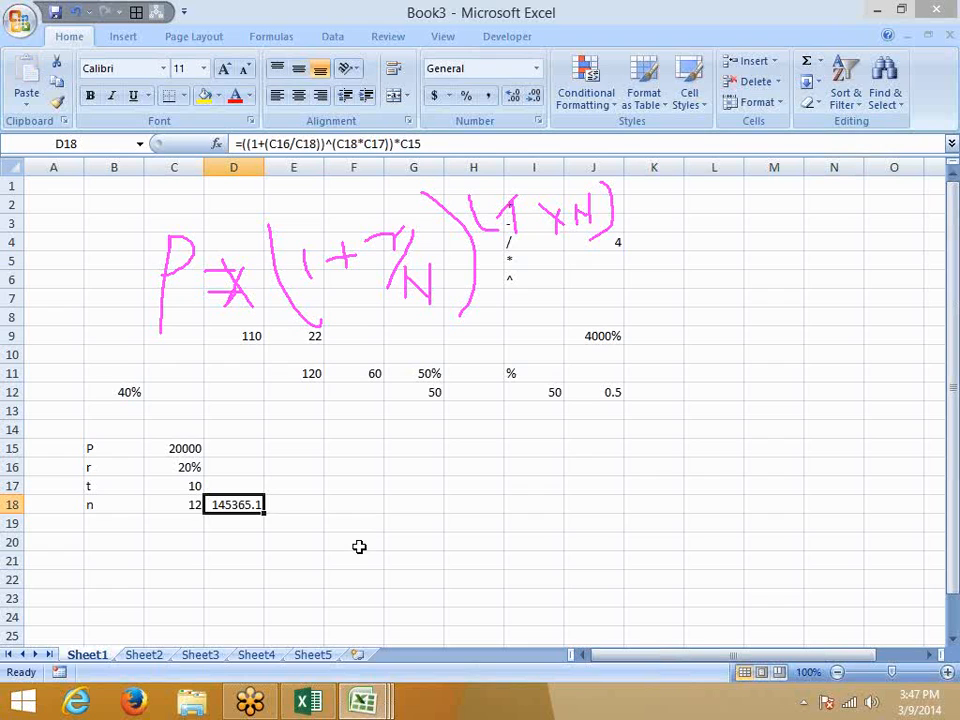
left_click(948, 245)
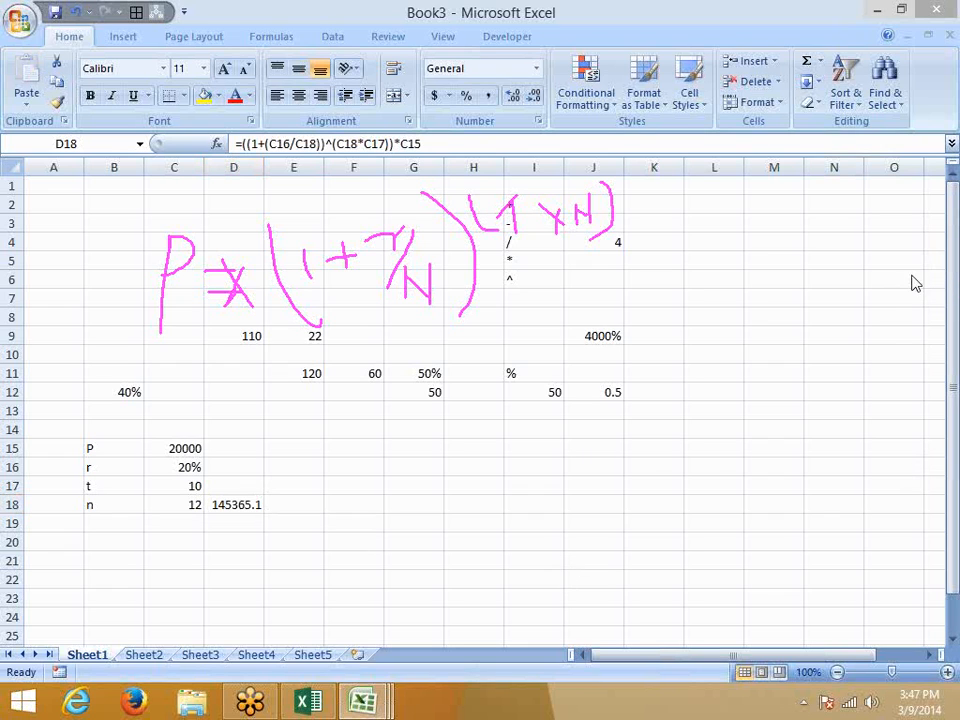
key("Escape")
left_click(449, 504)
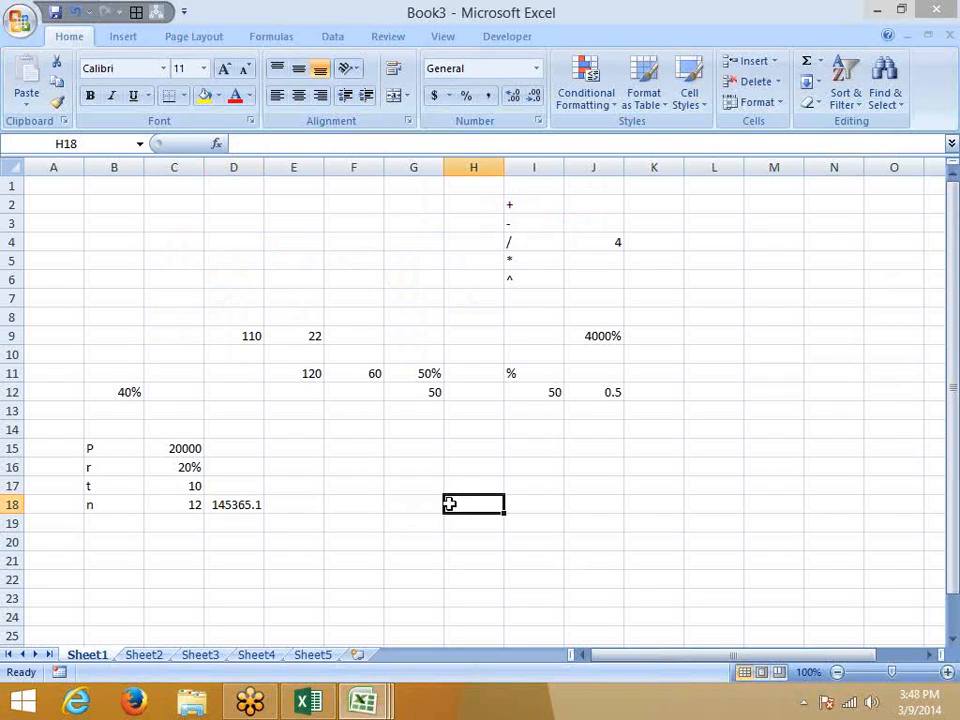
scroll(444, 508, "down", 3)
scroll(240, 518, "down", 2)
scroll(222, 514, "up", 1)
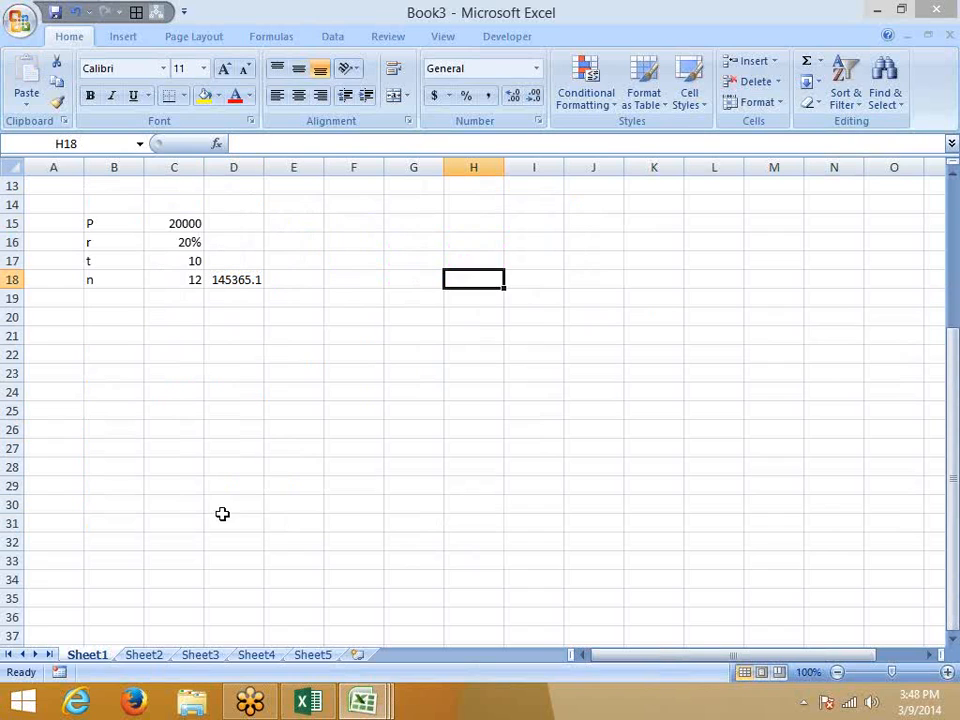
Add an MRP label in A21, a Cost label in A23, and cost 50 in B23.
left_click(78, 337)
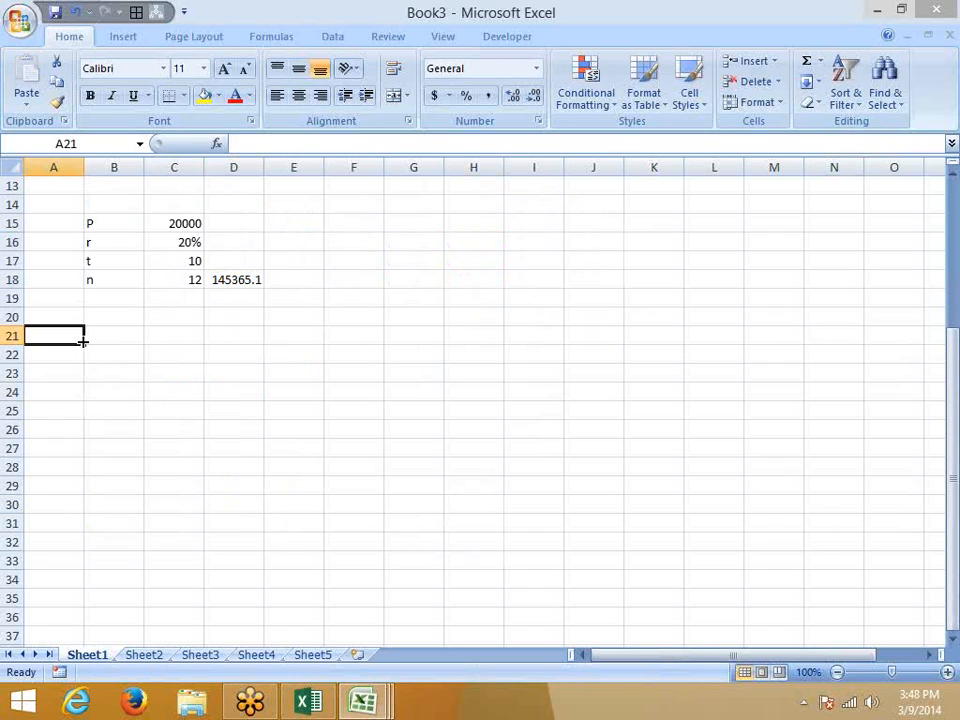
type("MRP")
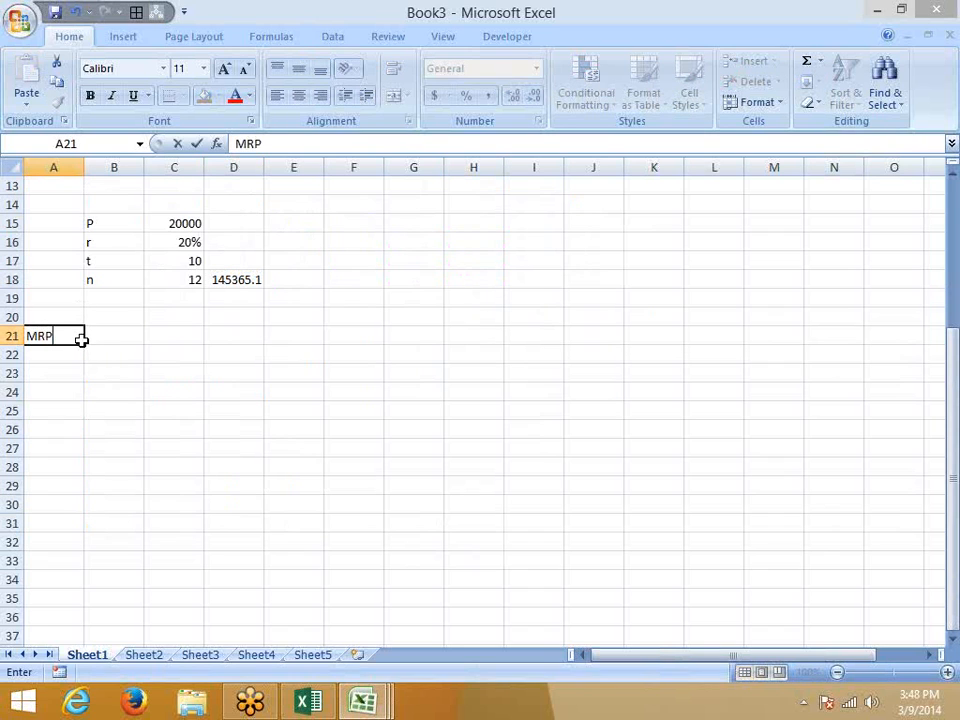
key("Return")
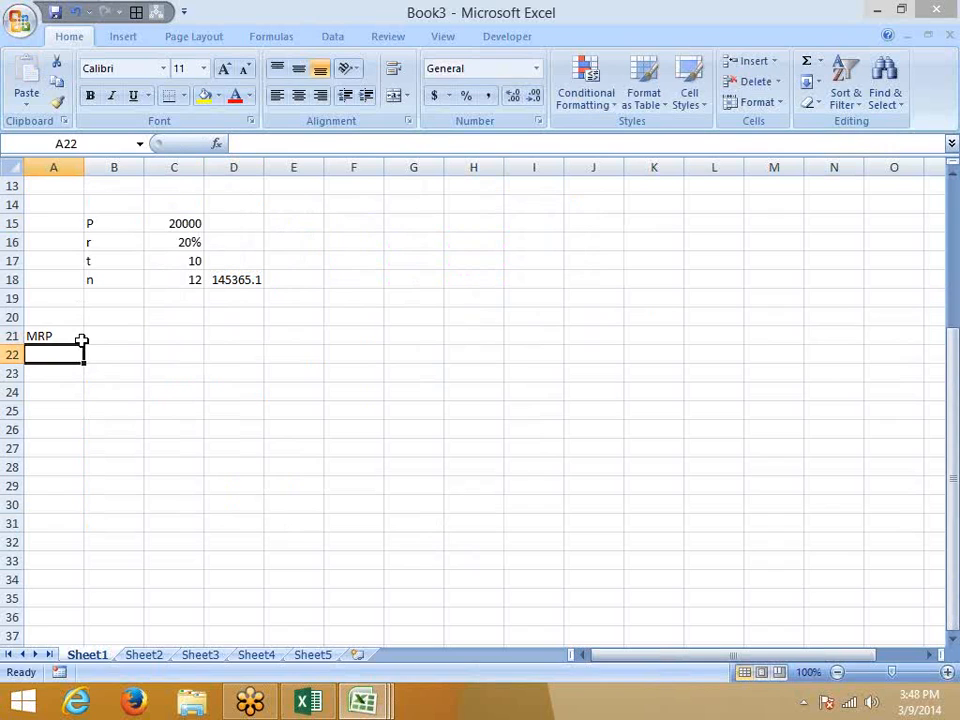
key("Tab")
key("Return")
type("C")
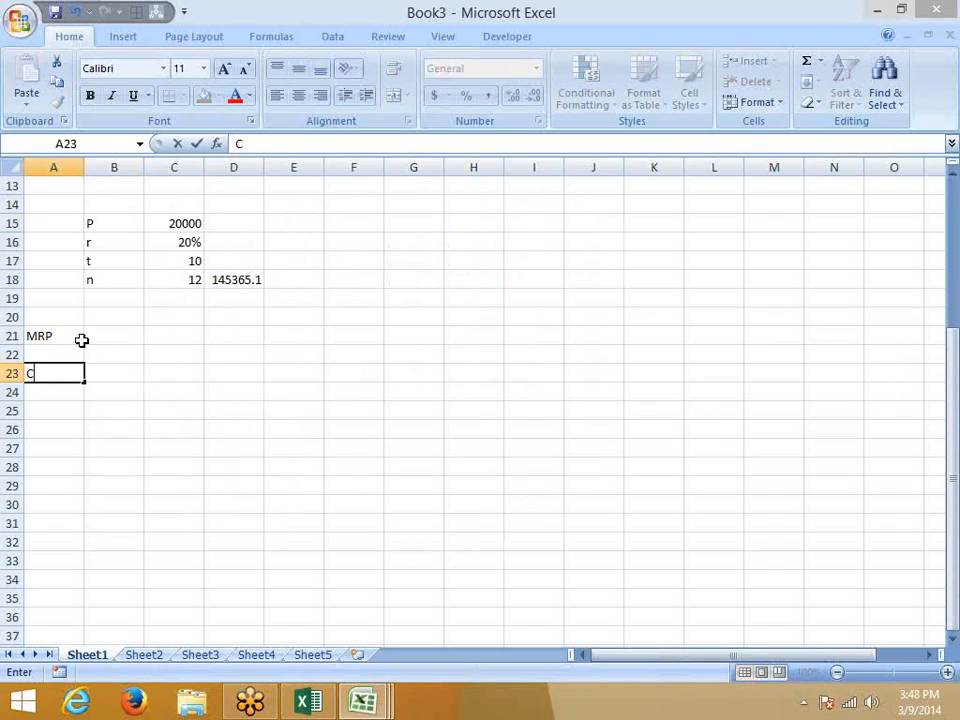
type("ost")
key("Return")
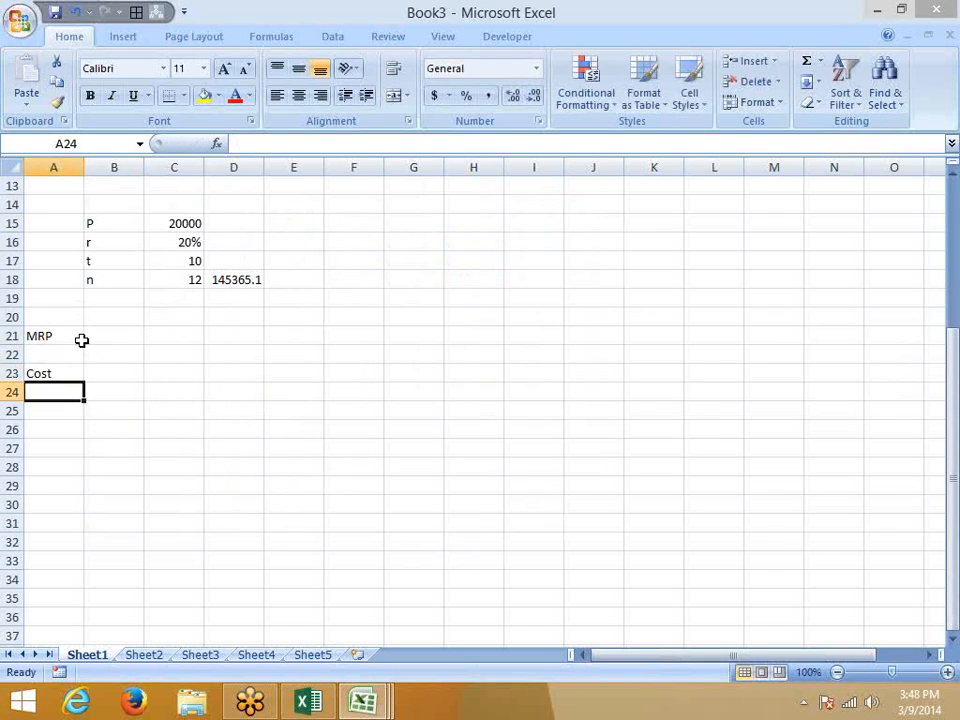
key("Up")
key("Right")
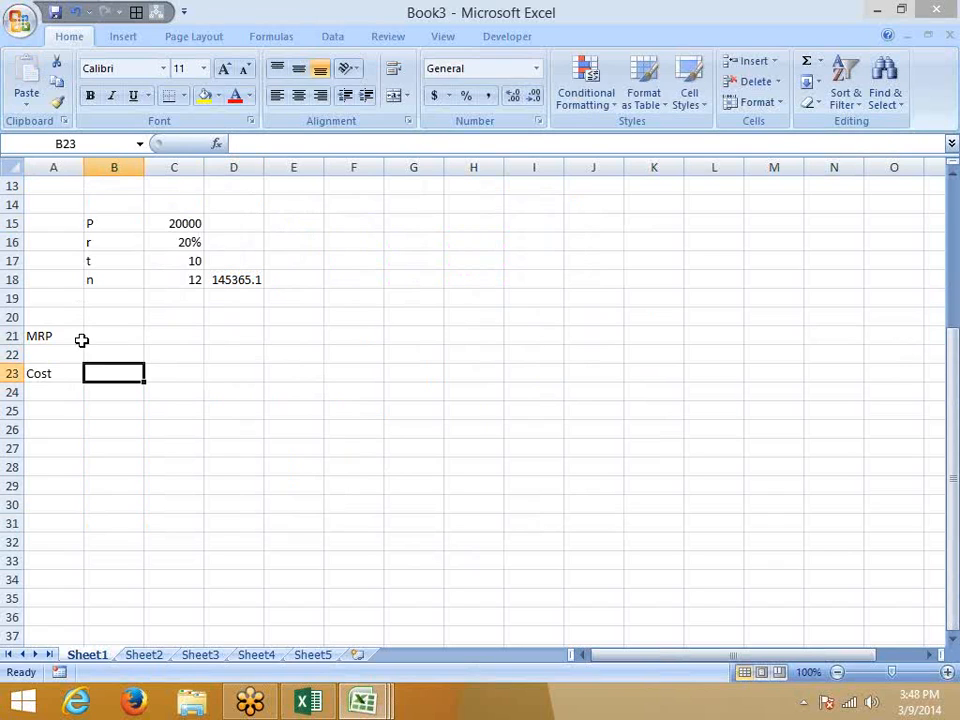
type("50")
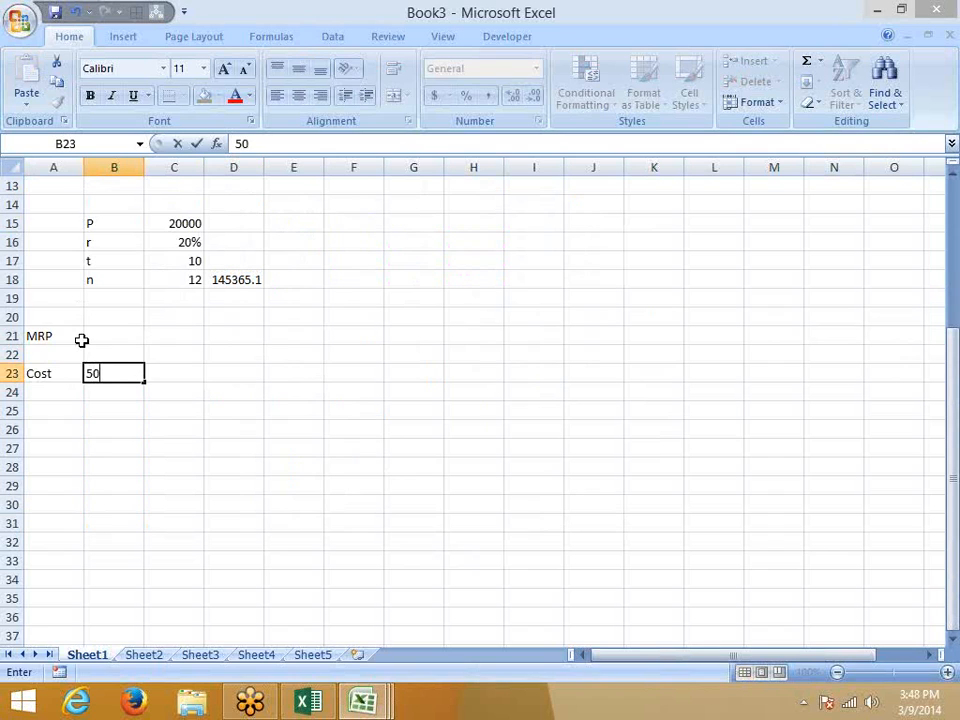
key("Return")
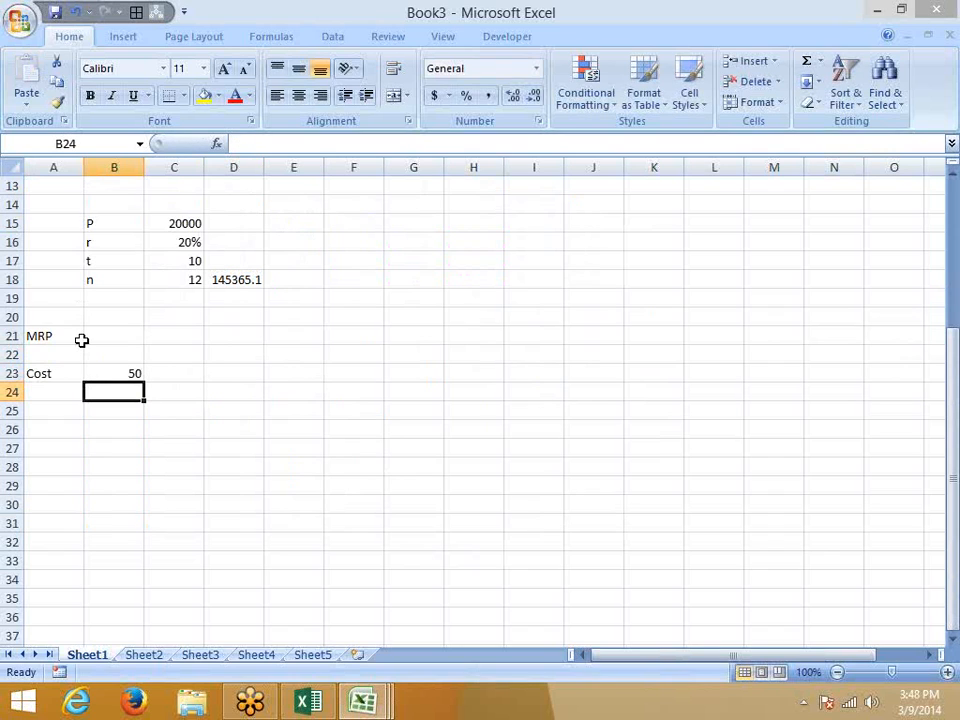
Enter the percentages 5%, 10%, 15% and 20% into C25 through F25.
key("Down")
key("Right")
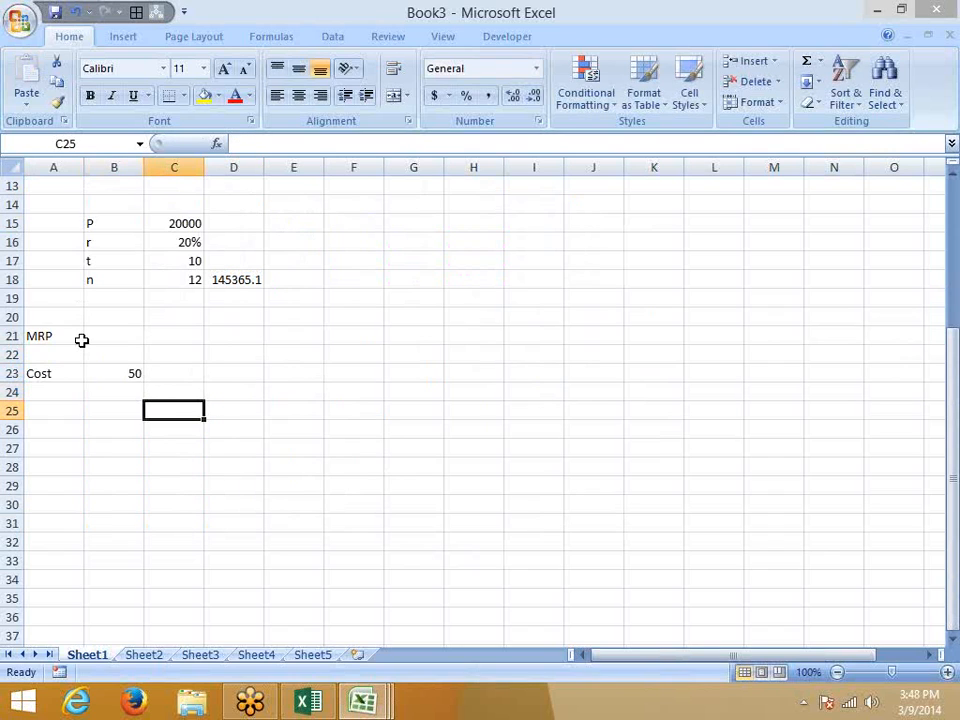
type("5%")
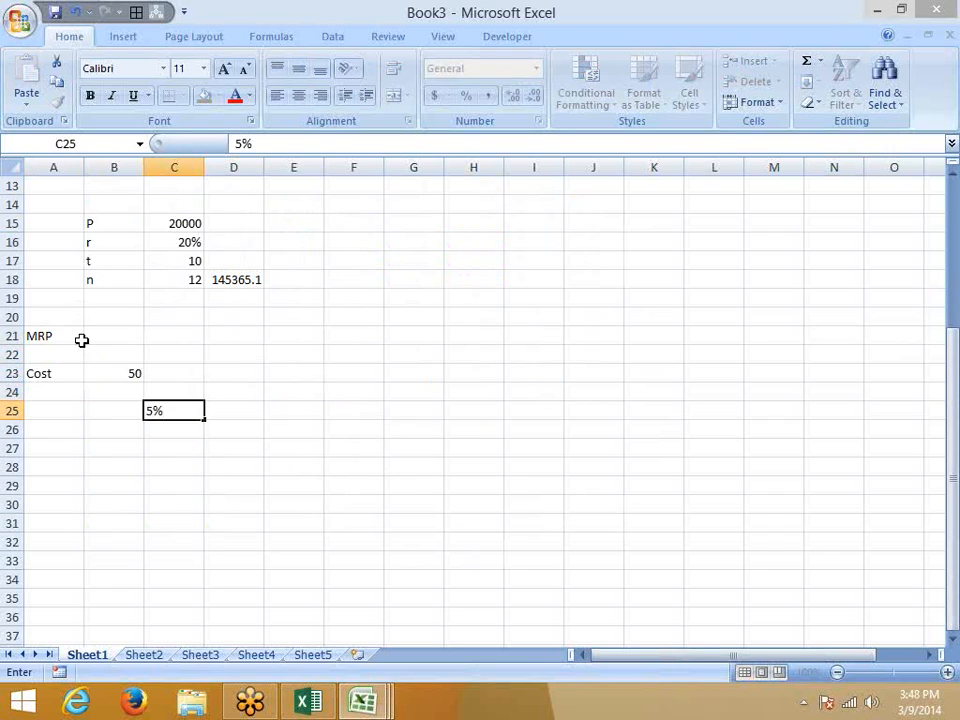
key("Tab")
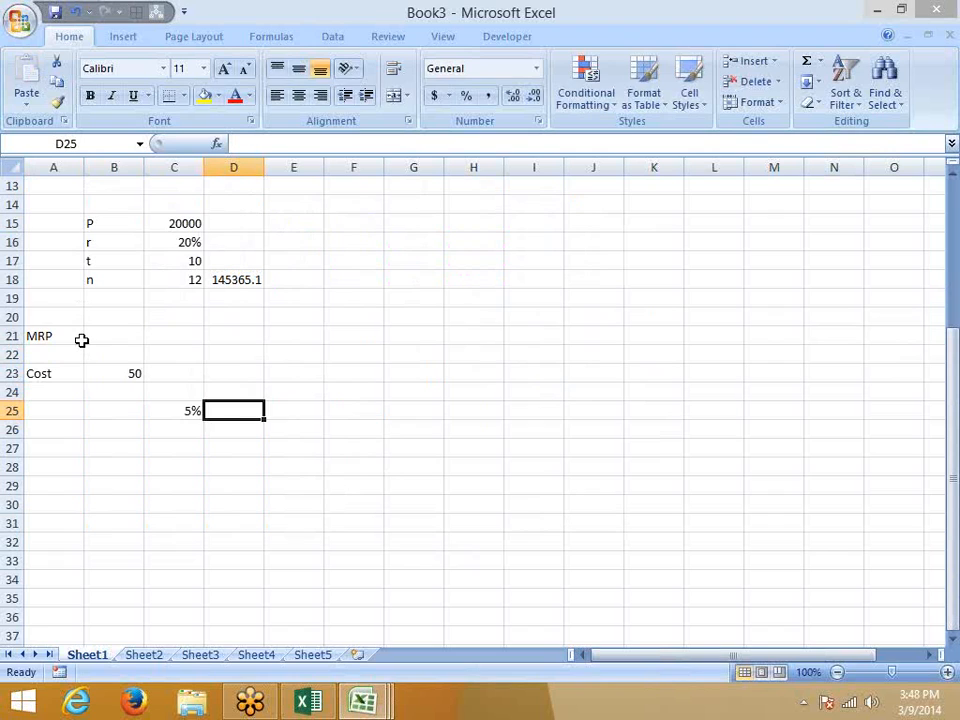
type("10%")
key("Return")
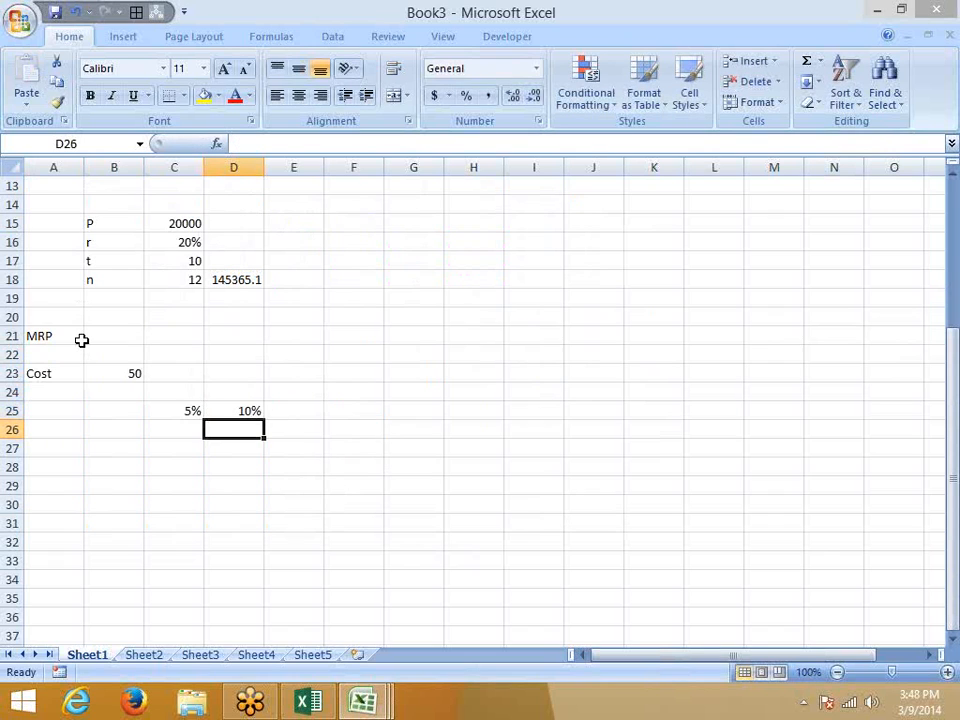
key("Up")
key("Right")
type("15")
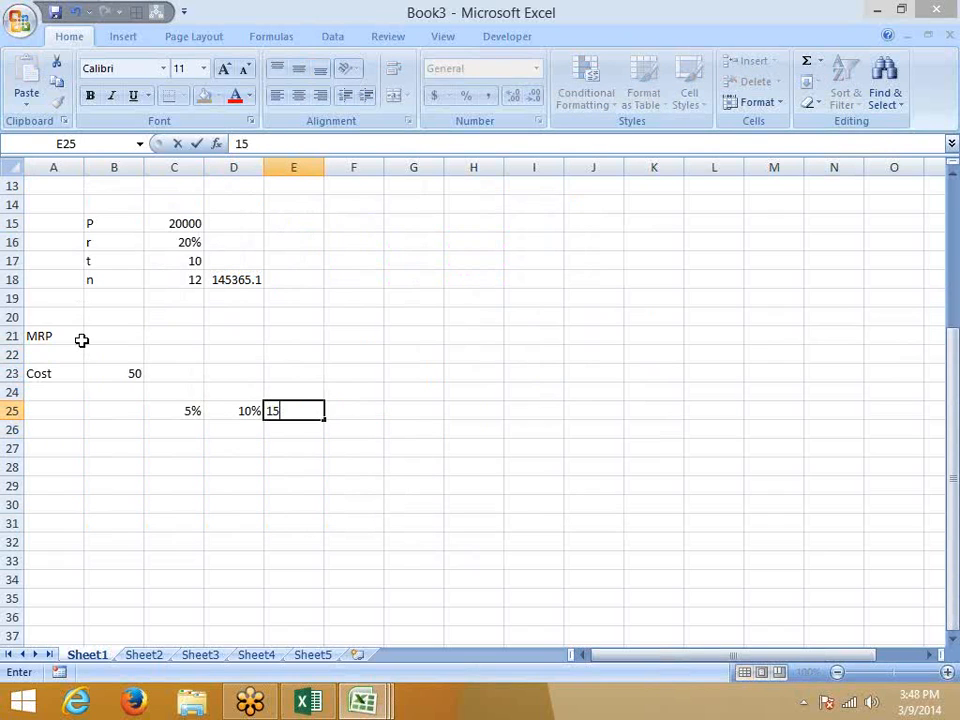
type("%")
key("Return")
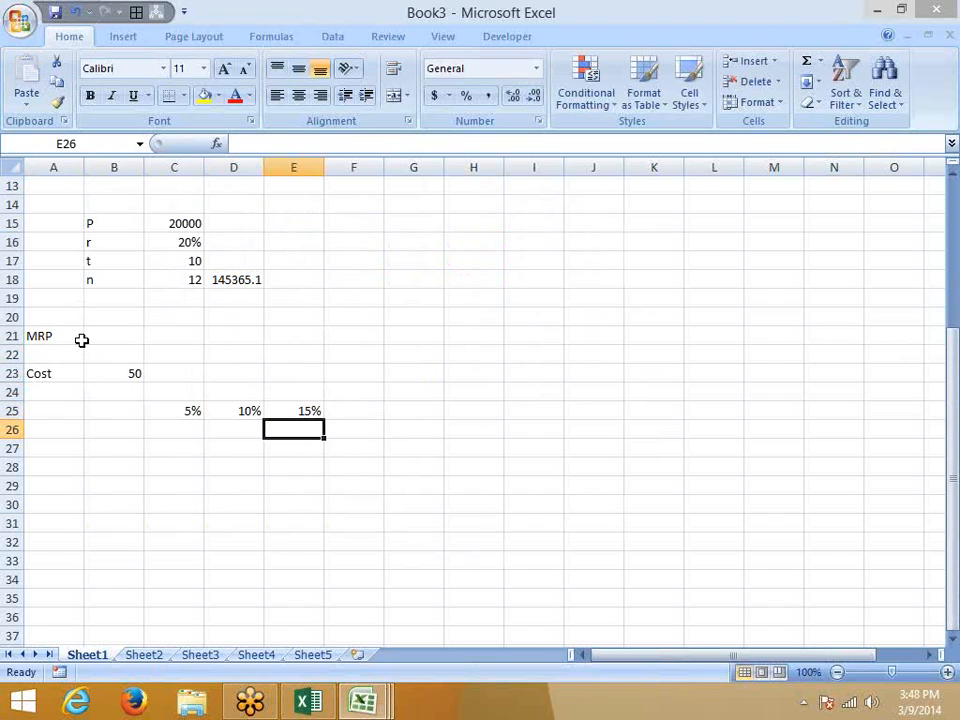
key("Up")
key("Right")
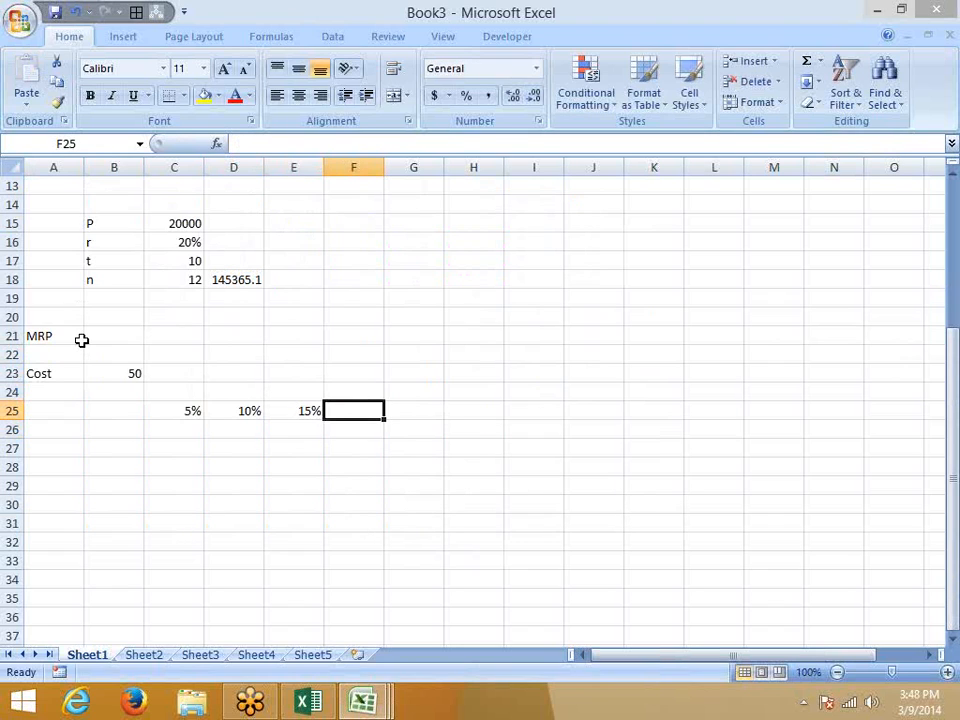
type("20%")
key("Return")
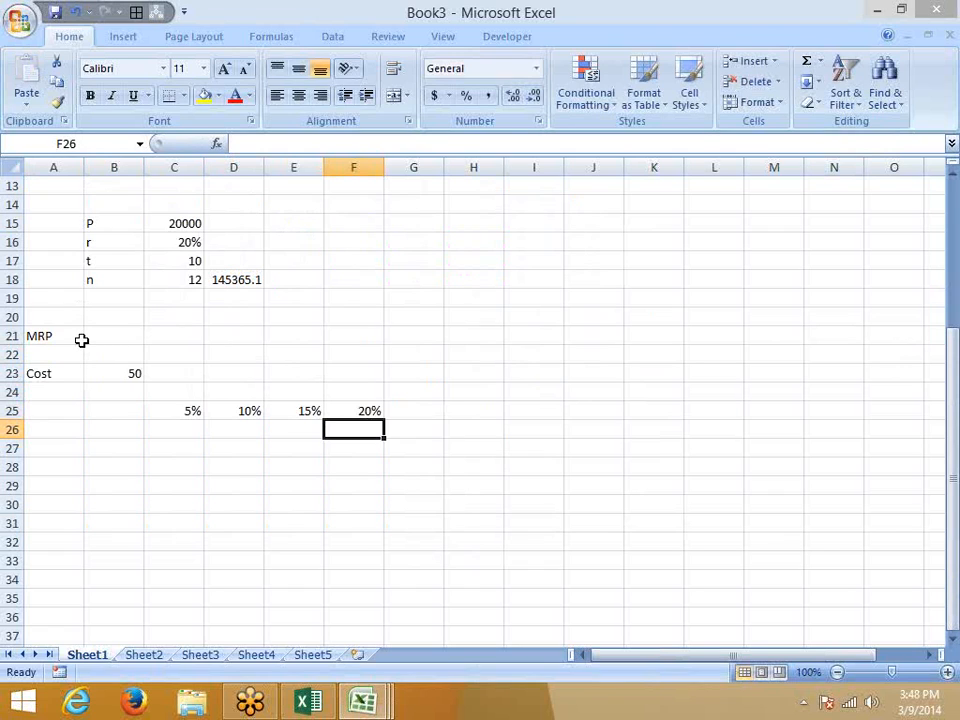
key("Left")
key("Left")
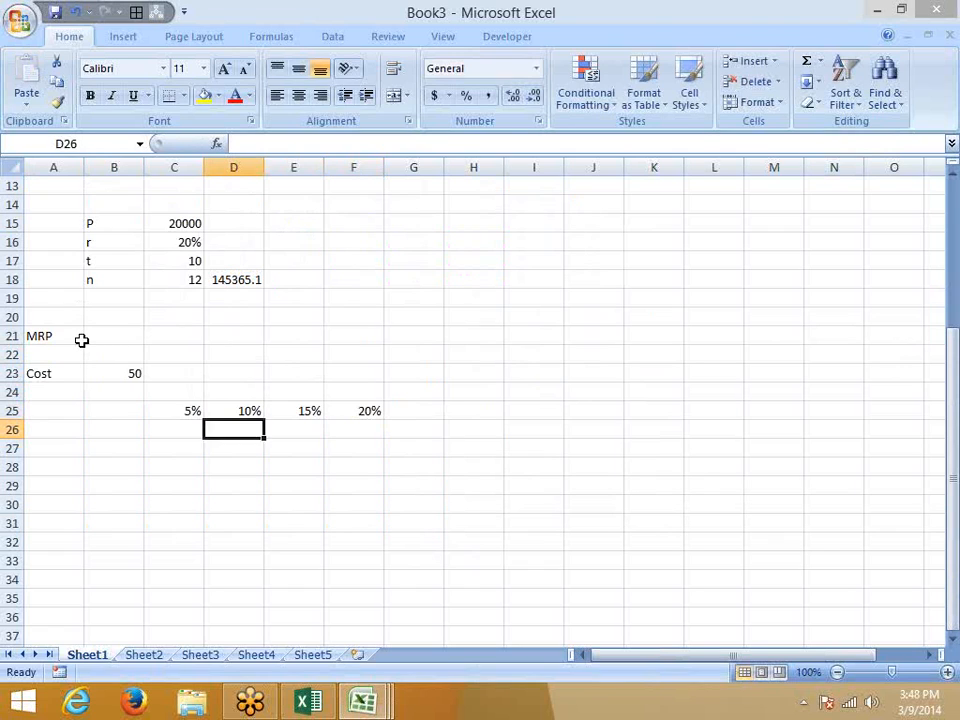
Enter the 5% markup =B23*C25 in C26 and the price =B23+C26 in C27.
key("Left")
type("=")
key("Up")
key("Up")
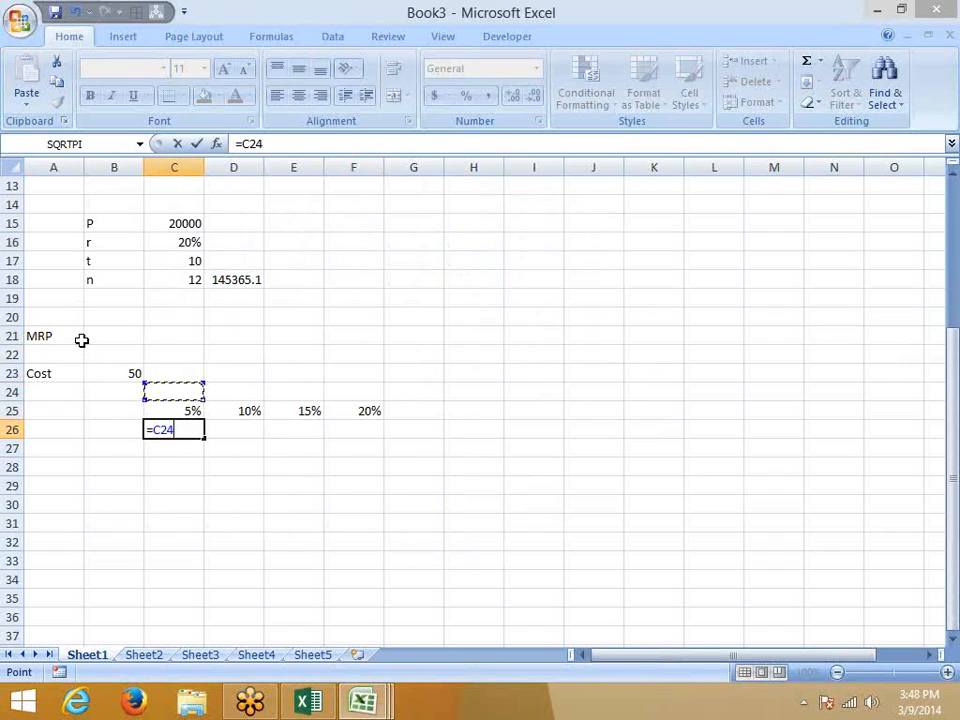
key("Up")
key("Left")
type("*")
key("Up")
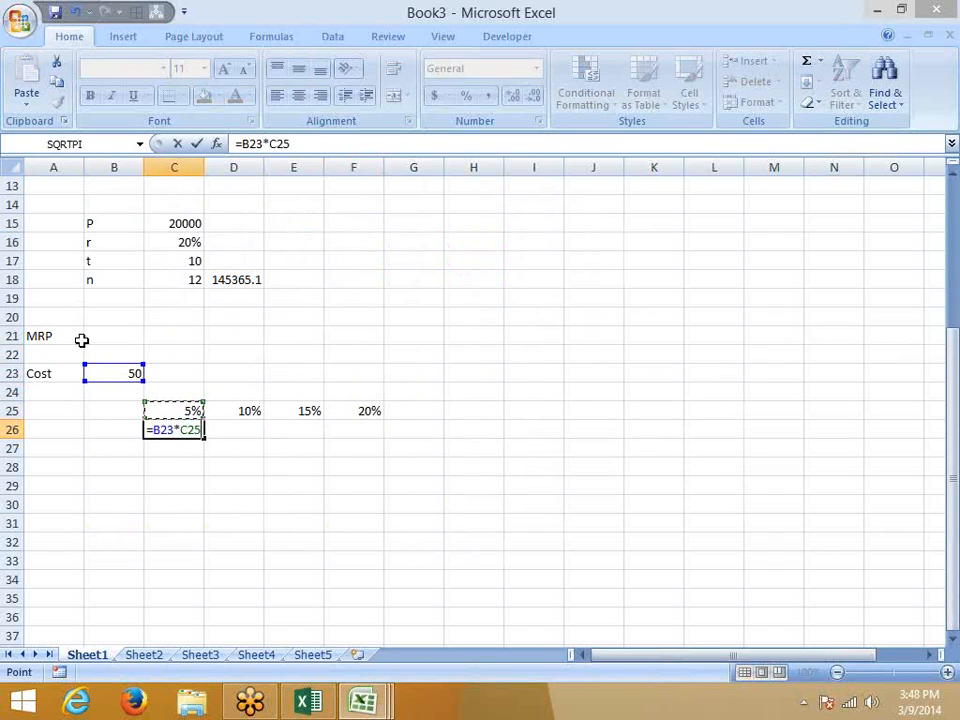
key("Return")
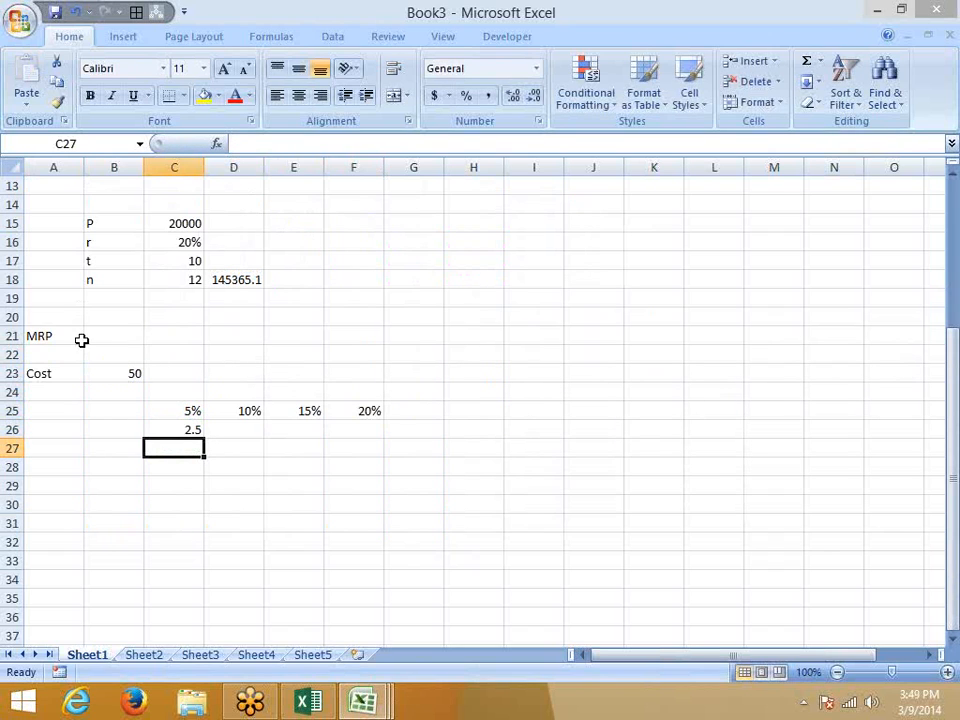
type("=")
key("Up")
key("Up")
key("Up")
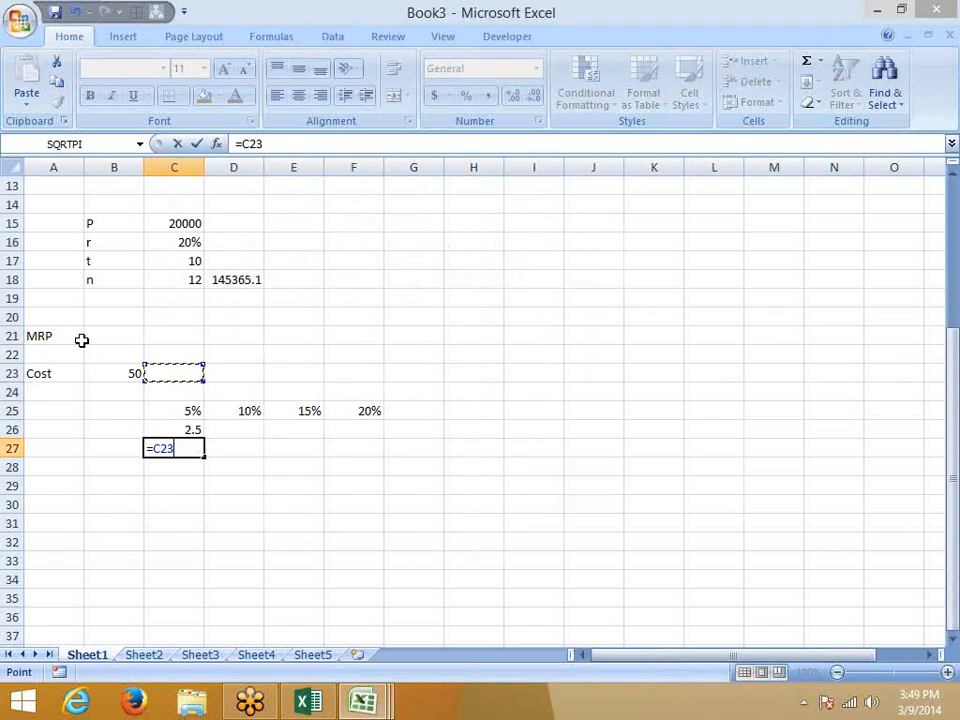
key("Left")
type("+")
key("Up")
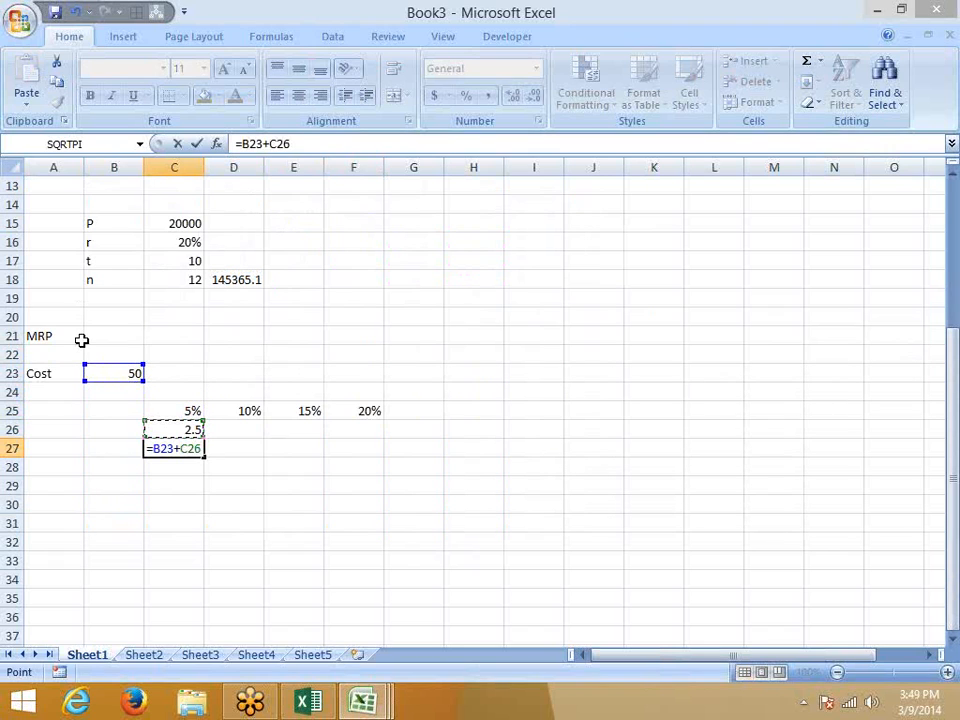
key("Return")
key("Up")
Enter a first formula in D26 and display it as a plain number instead of a percentage.
key("Right")
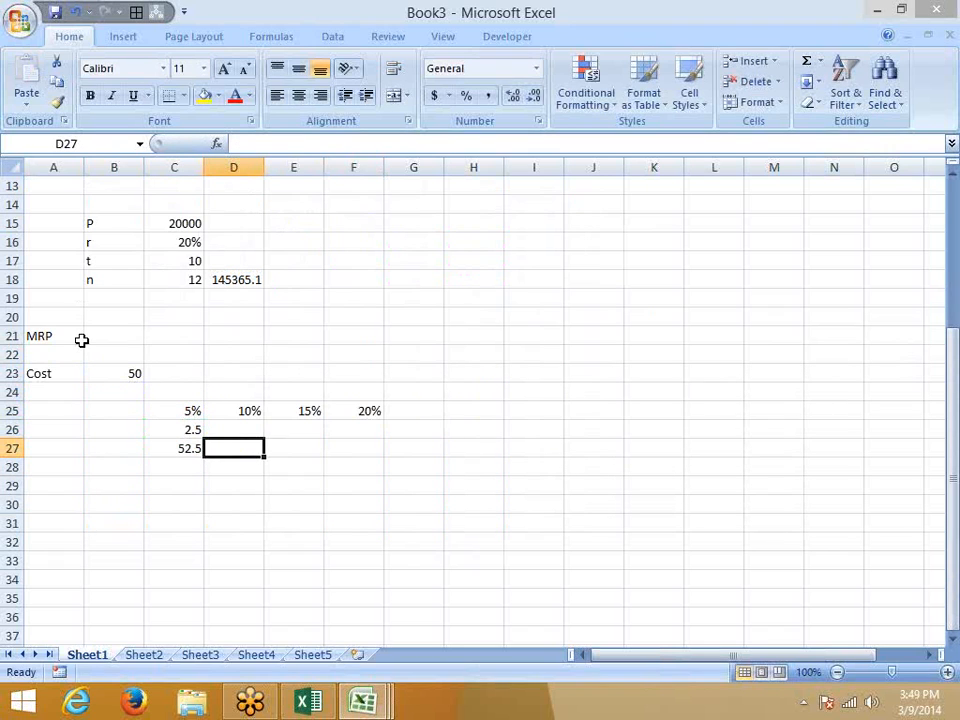
key("Up")
type("=")
key("Down")
key("Left")
type("+")
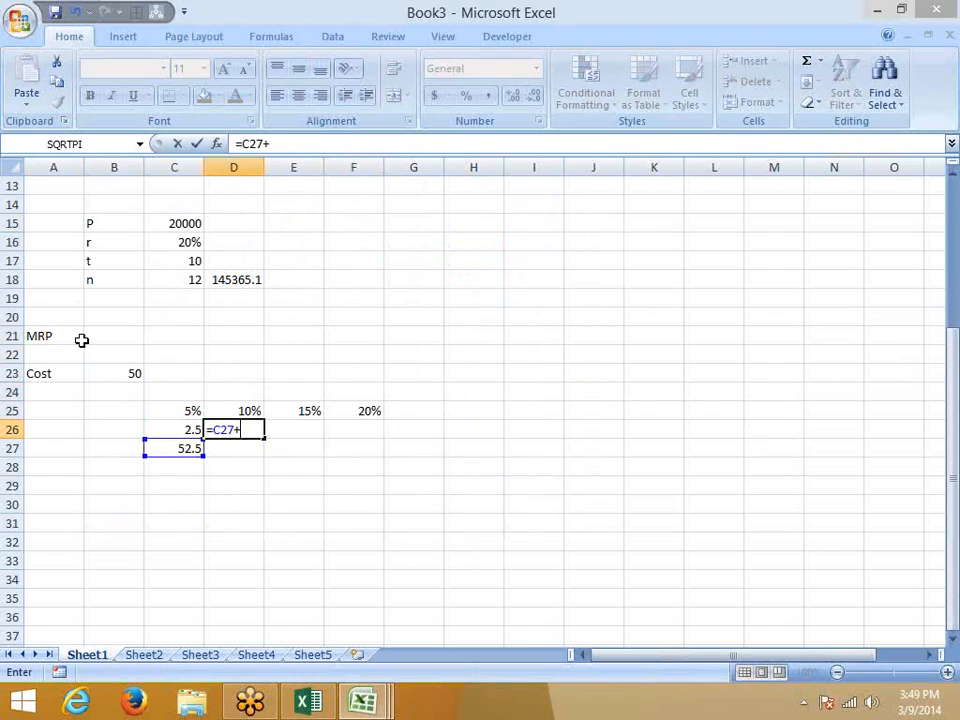
key("Up")
key("Return")
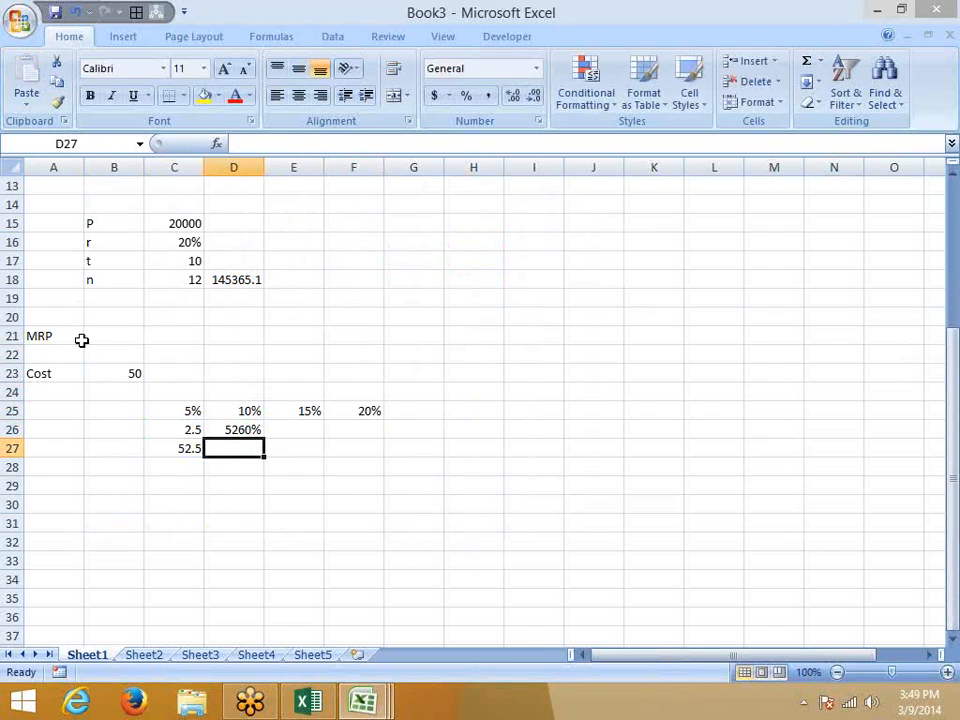
key("Up")
key("ctrl+shift+asciitilde")
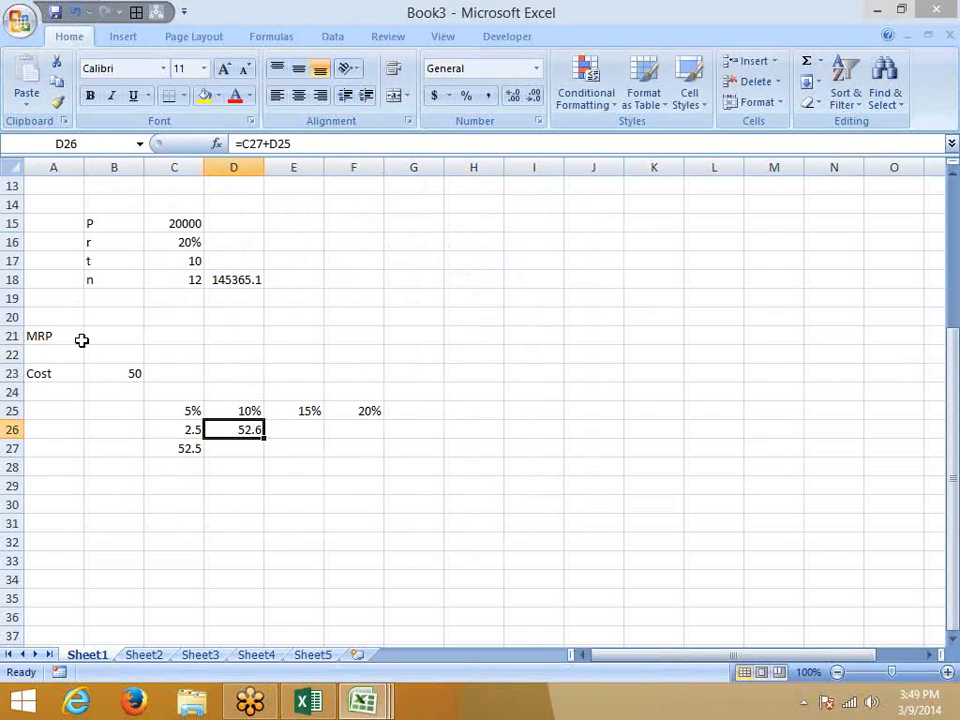
Set D26 to =C27*D25 and D27 to =C27+D26 for the 10% markup.
type("=")
key("Down")
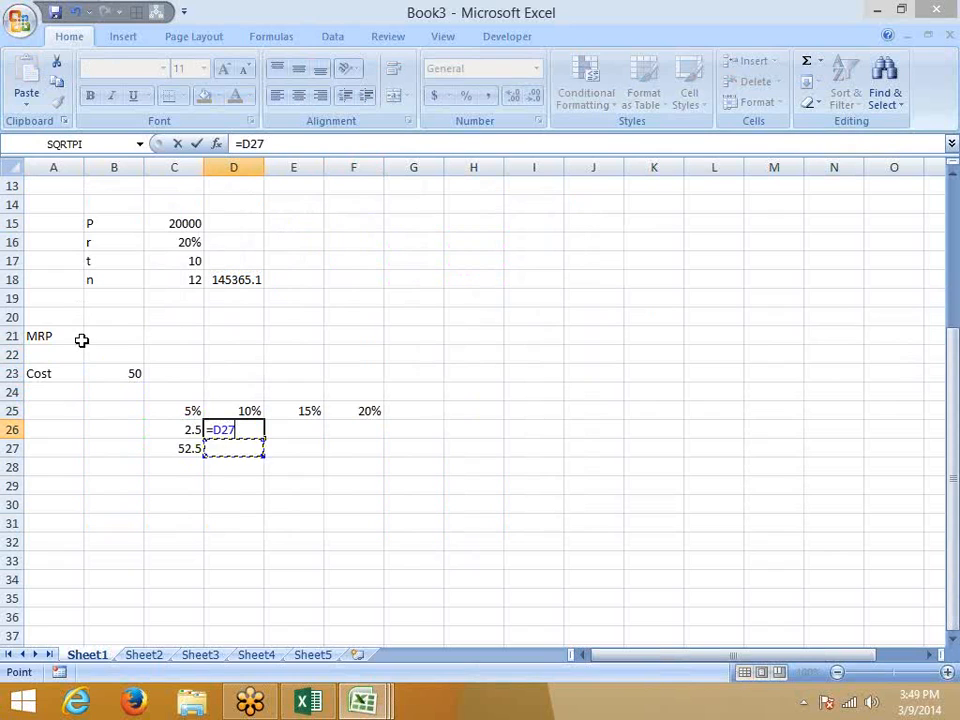
key("Left")
type("*")
key("Up")
key("Return")
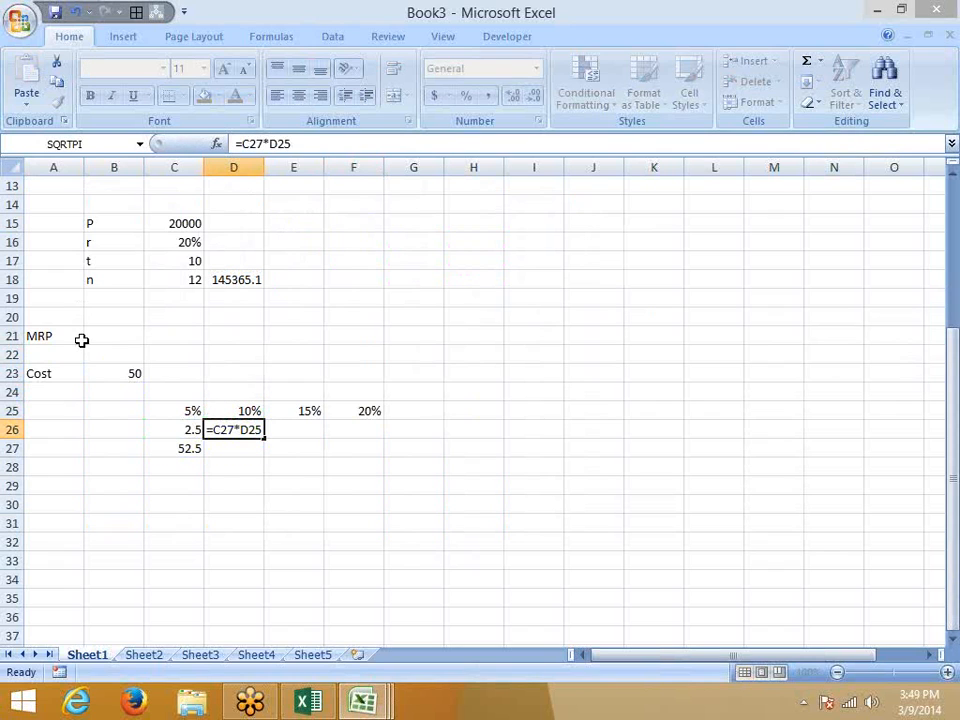
type("+")
key("Left")
type("+")
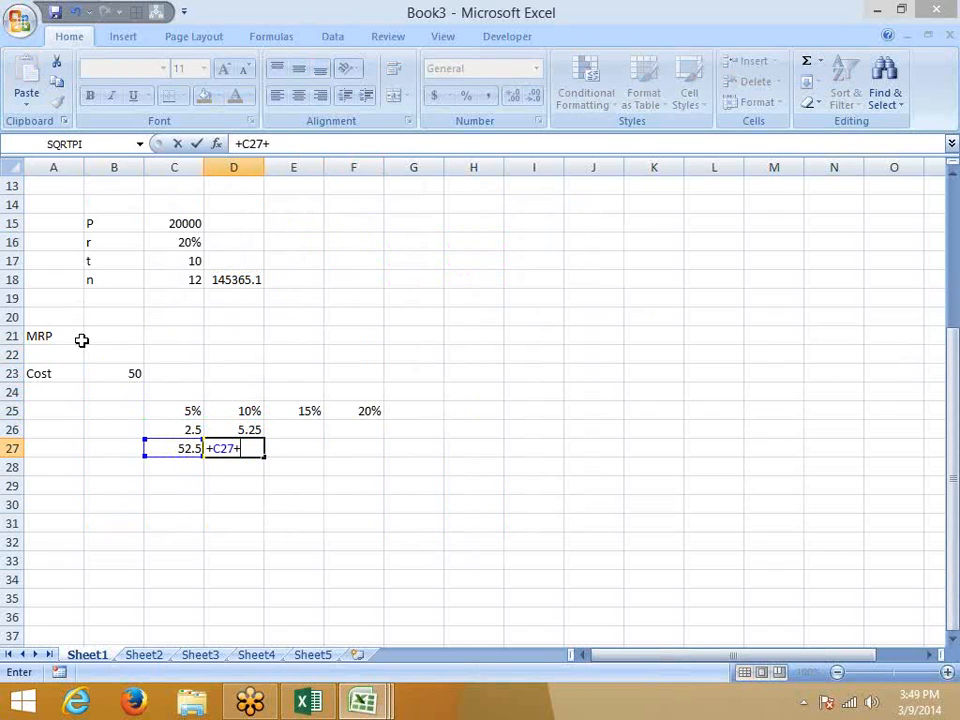
key("Up")
key("Return")
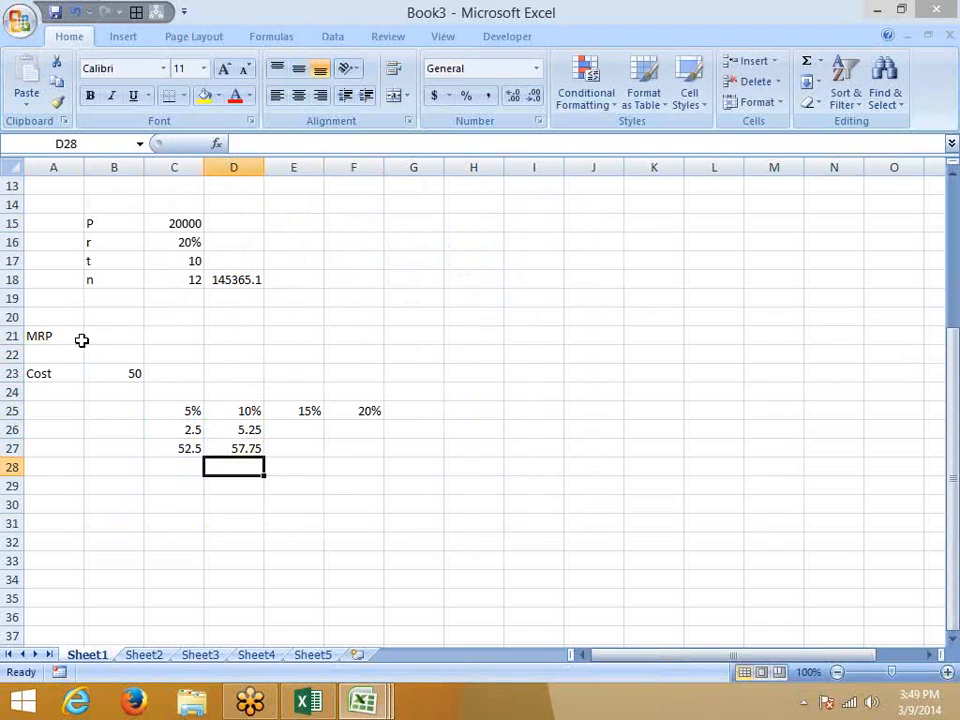
Fill the column D markup and price formulas right into columns E and F.
key("Up")
key("shift+Up")
key("shift+Right")
key("shift+Right")
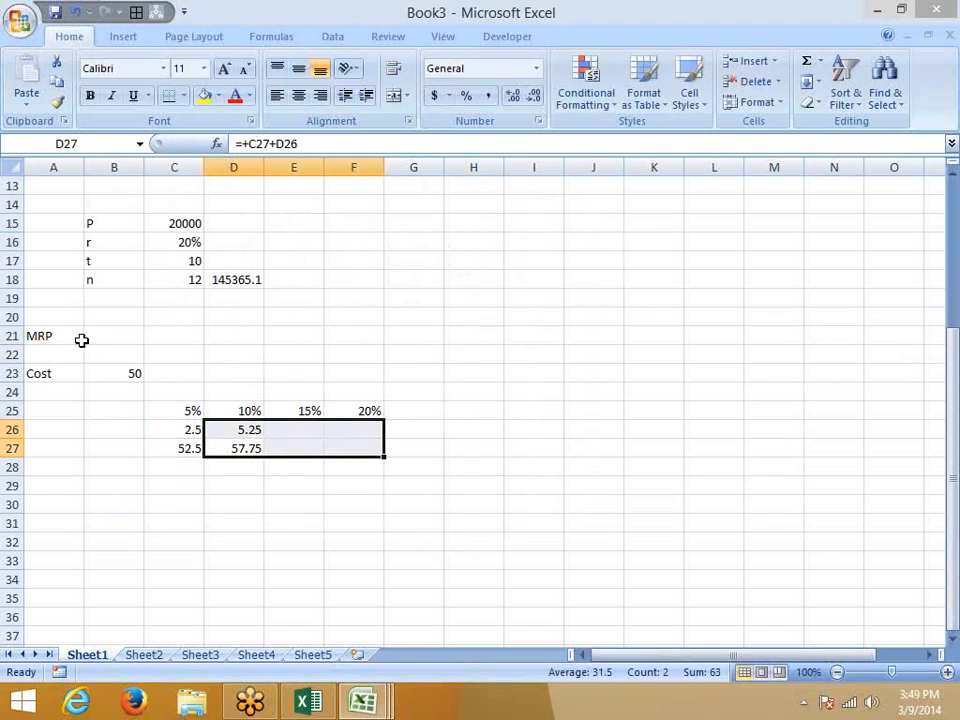
key("ctrl+r")
key("Right")
key("Right")
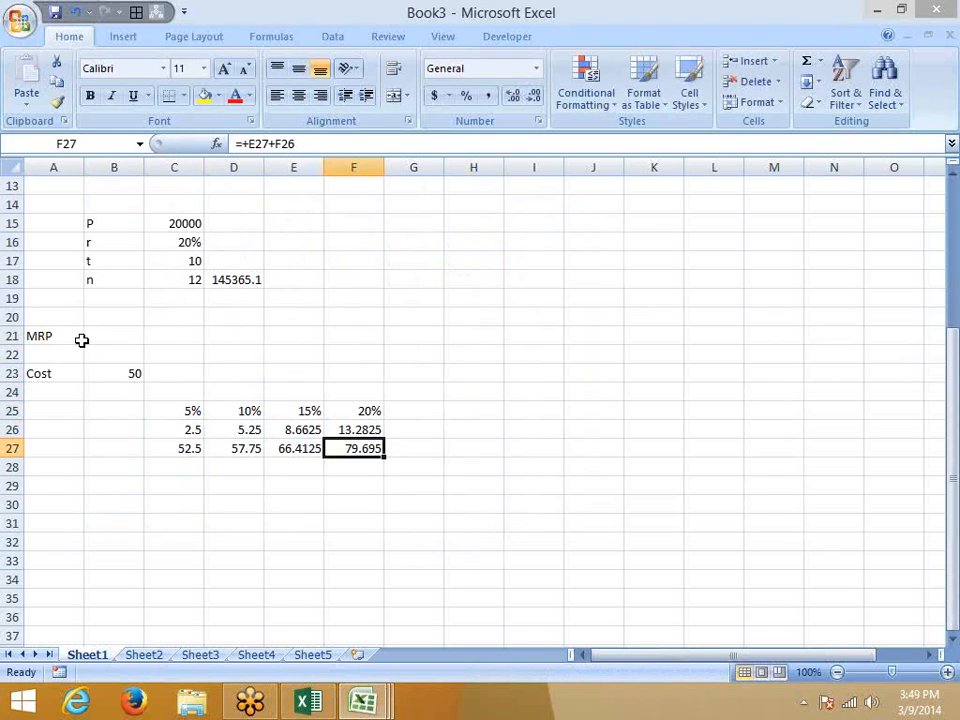
key("shift+Up")
key("shift+Up")
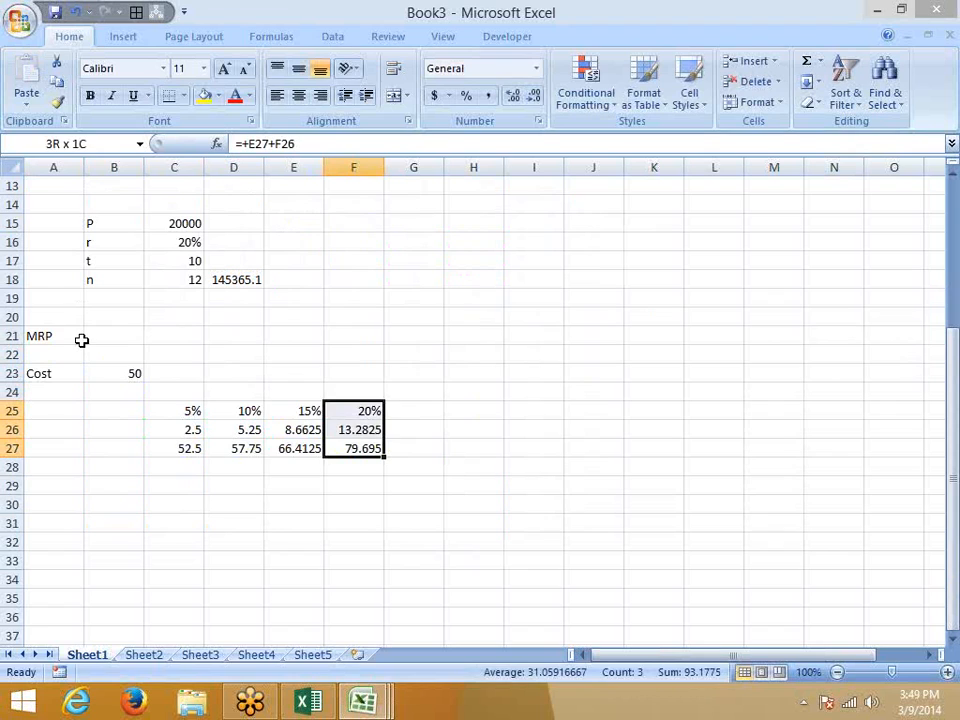
key("shift+Left")
key("shift+Left")
key("shift+Left")
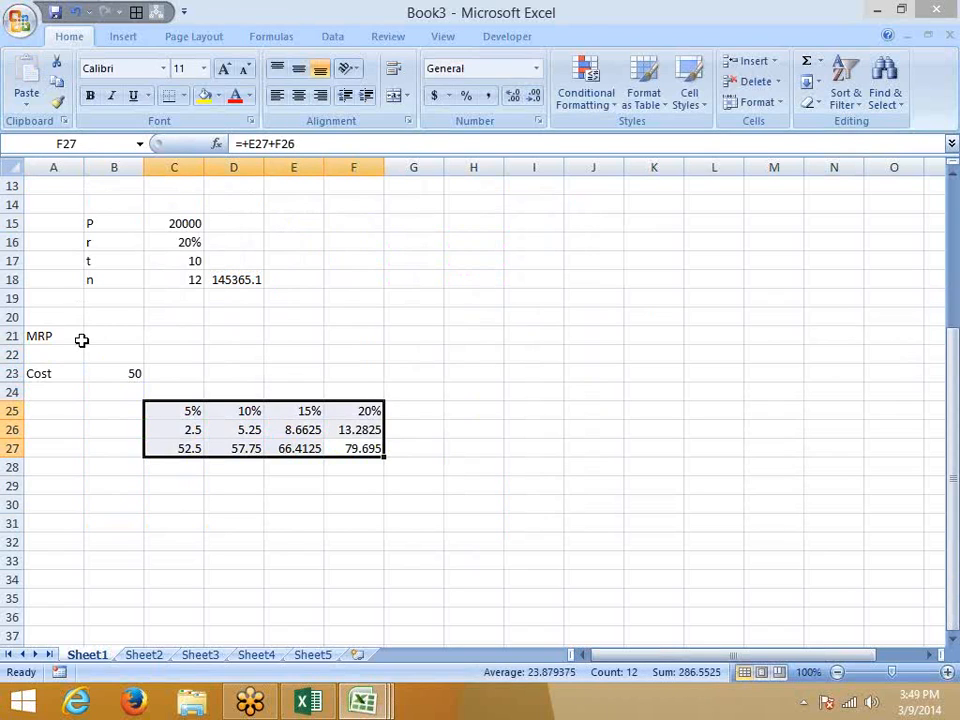
Begin revising C26's formula by deleting its C25 reference.
key("Left")
key("Left")
key("Up")
key("Left")
key("Up")
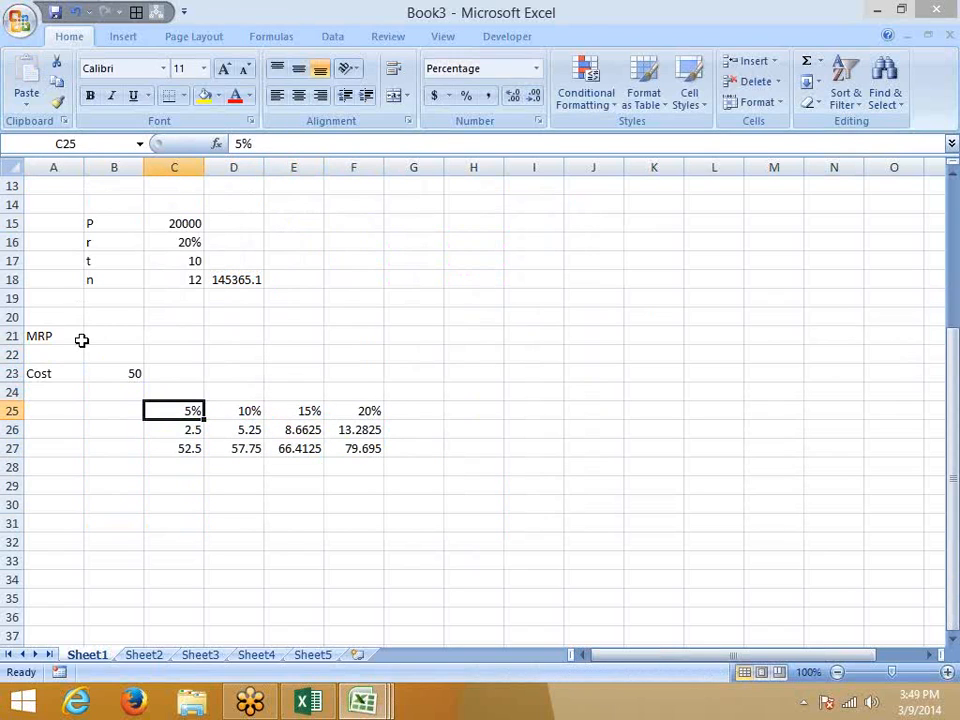
key("Down")
left_click(301, 145)
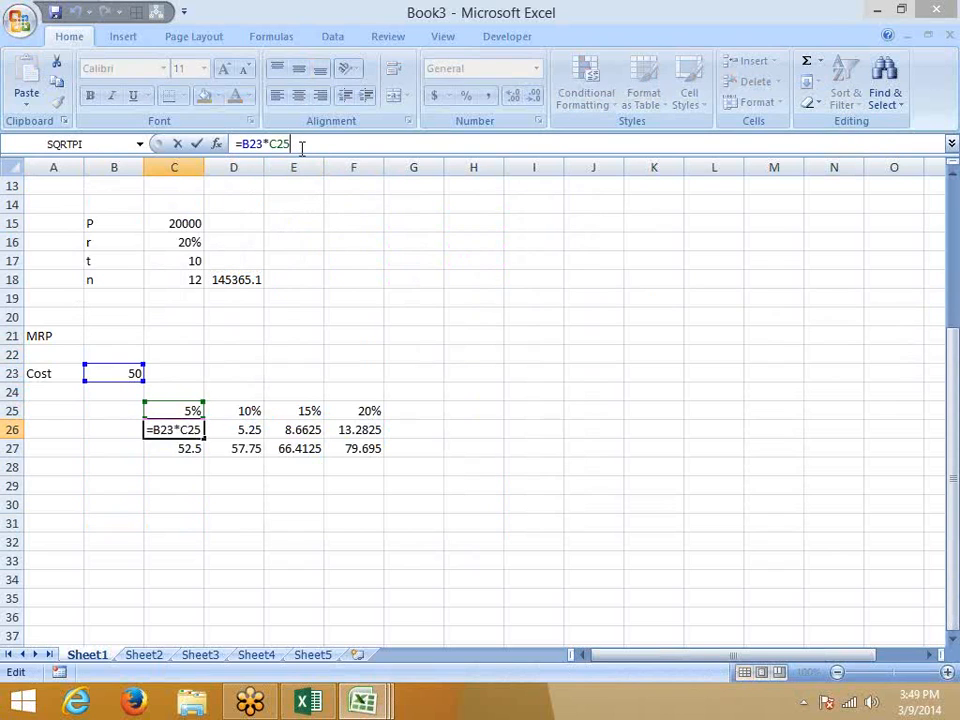
key("BackSpace")
key("BackSpace")
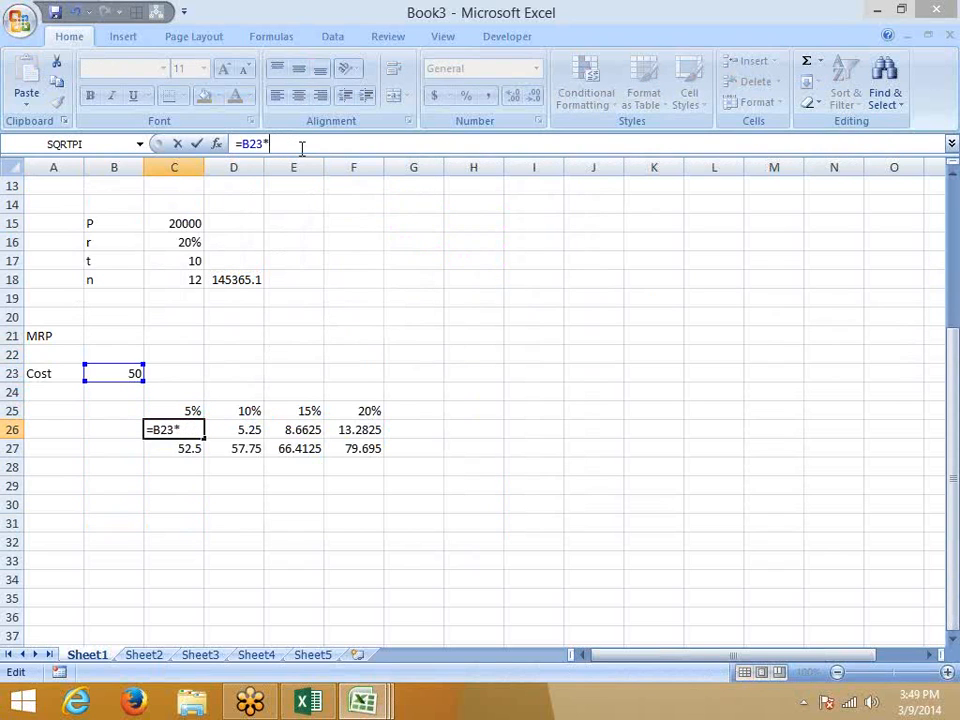
Make C26 use a fixed 5% and D26 become =C27*10%.
type("%")
key("Return")
key("Up")
key("Right")
key("F2")
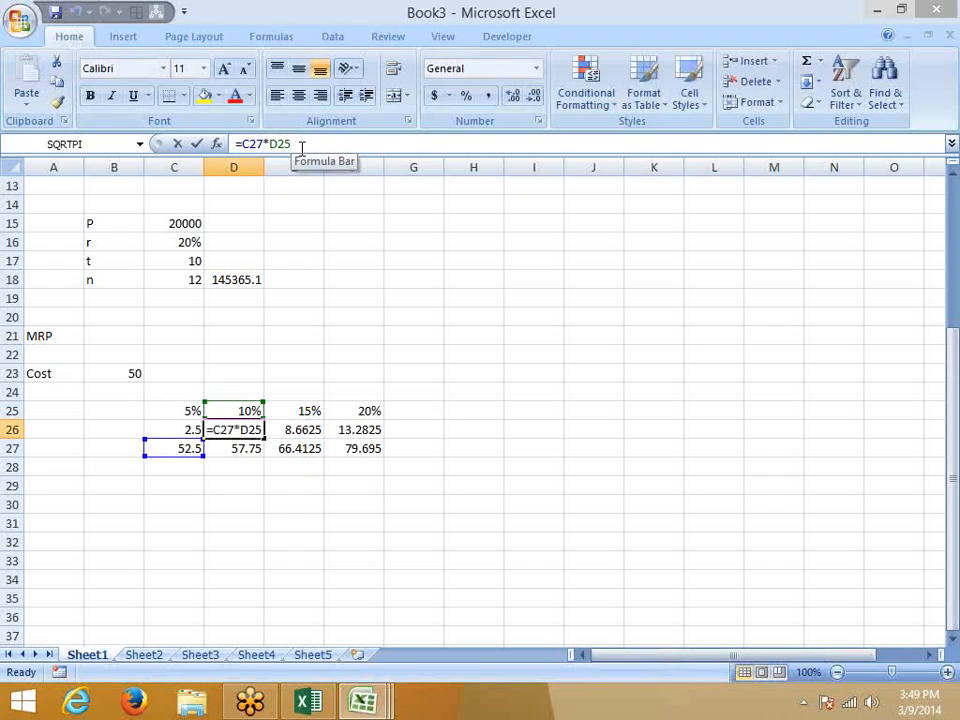
key("BackSpace")
key("BackSpace")
key("BackSpace")
type("2")
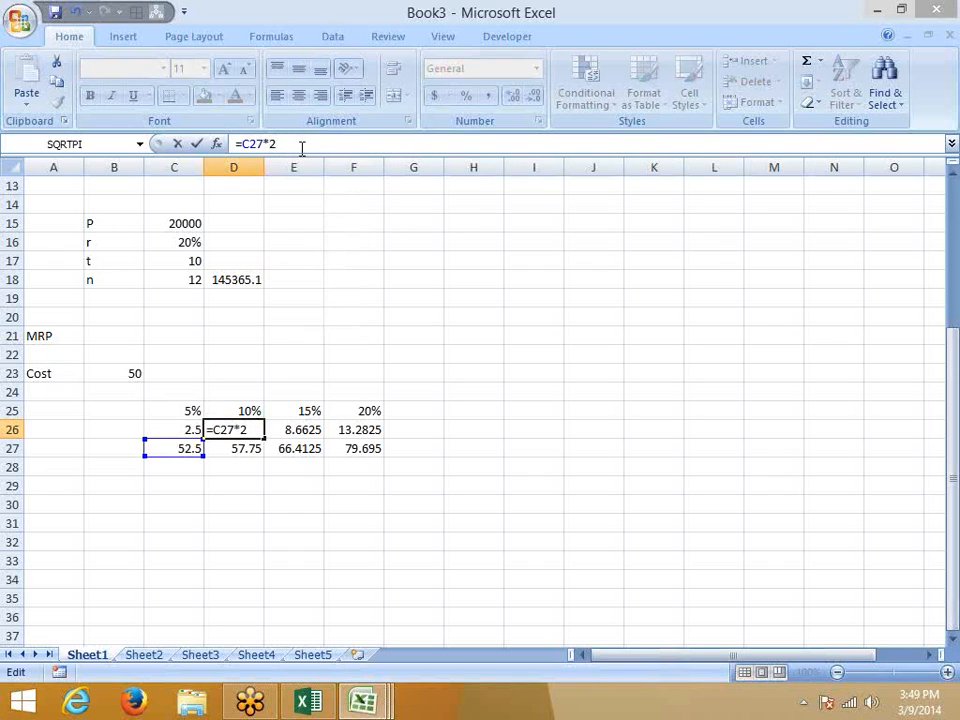
key("BackSpace")
type("10%")
key("Return")
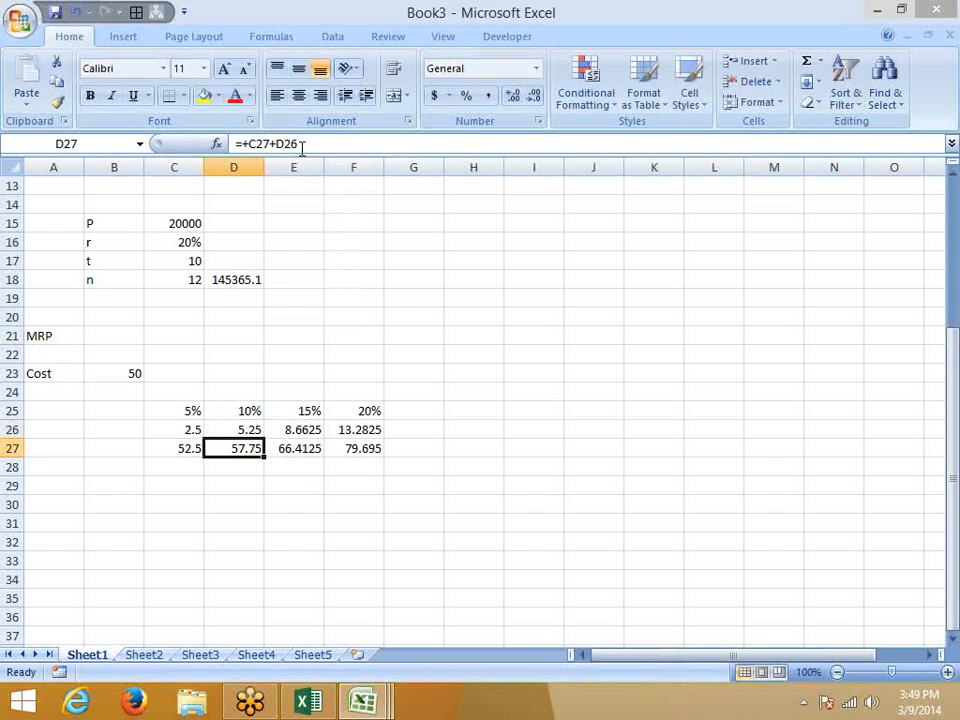
Change E26 to =D27*15% and F26 to =E27*20%.
key("Up")
key("Right")
left_click(301, 146)
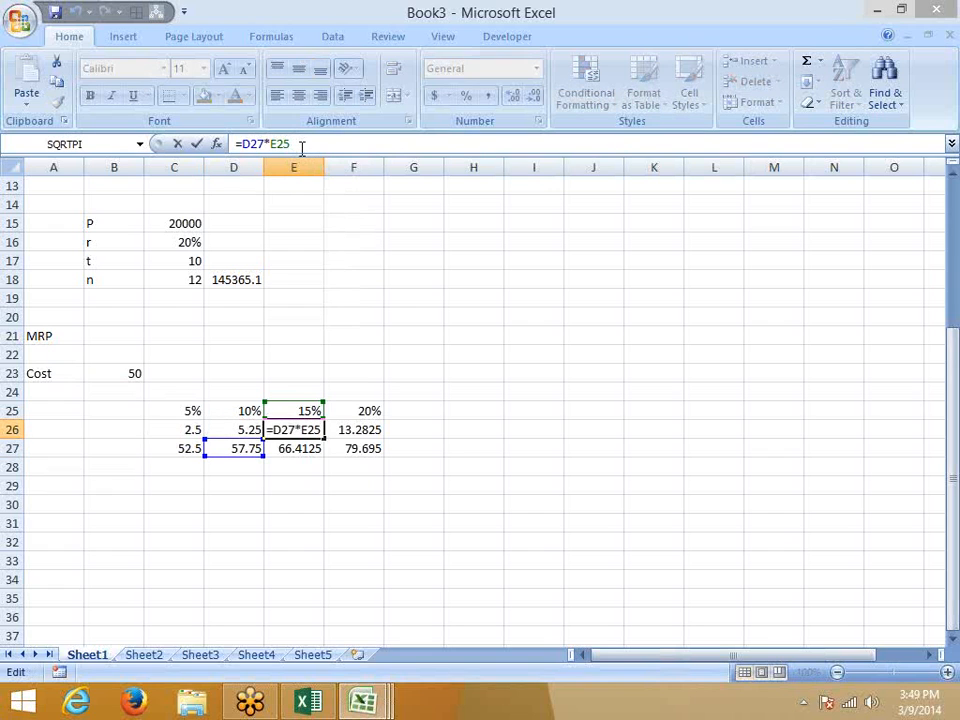
key("BackSpace")
key("BackSpace")
key("BackSpace")
type("15")
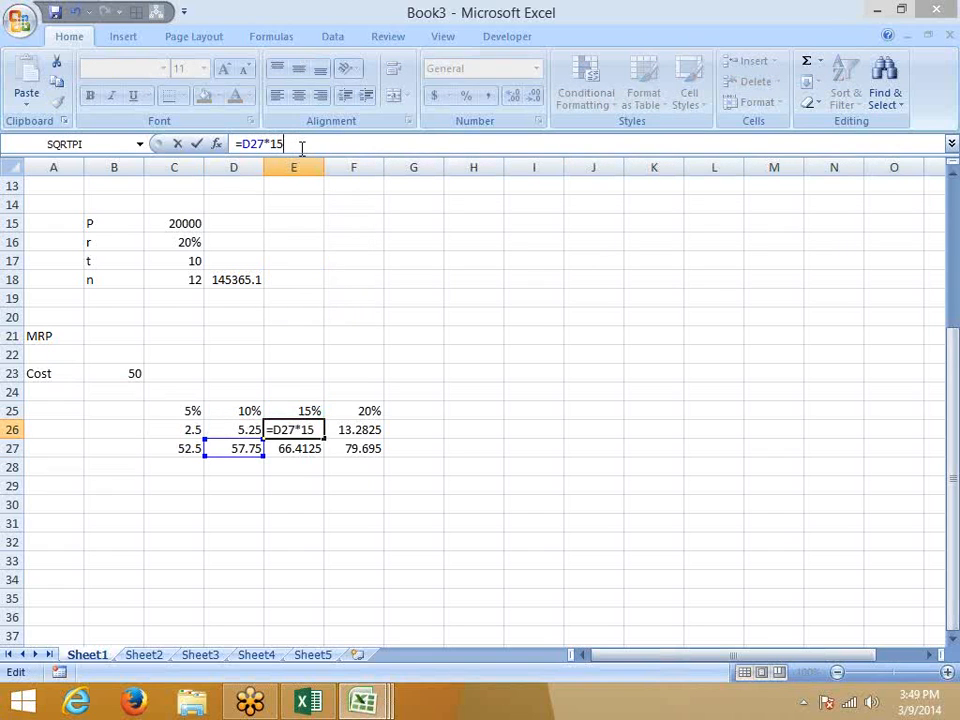
type("%")
key("Return")
key("Up")
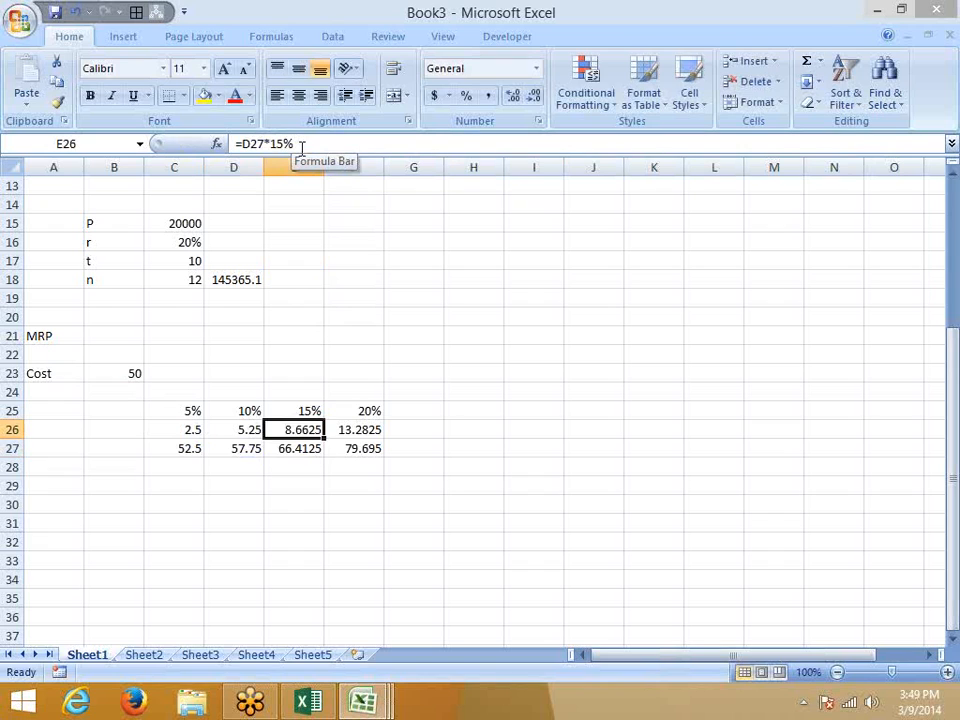
key("Right")
left_click(301, 146)
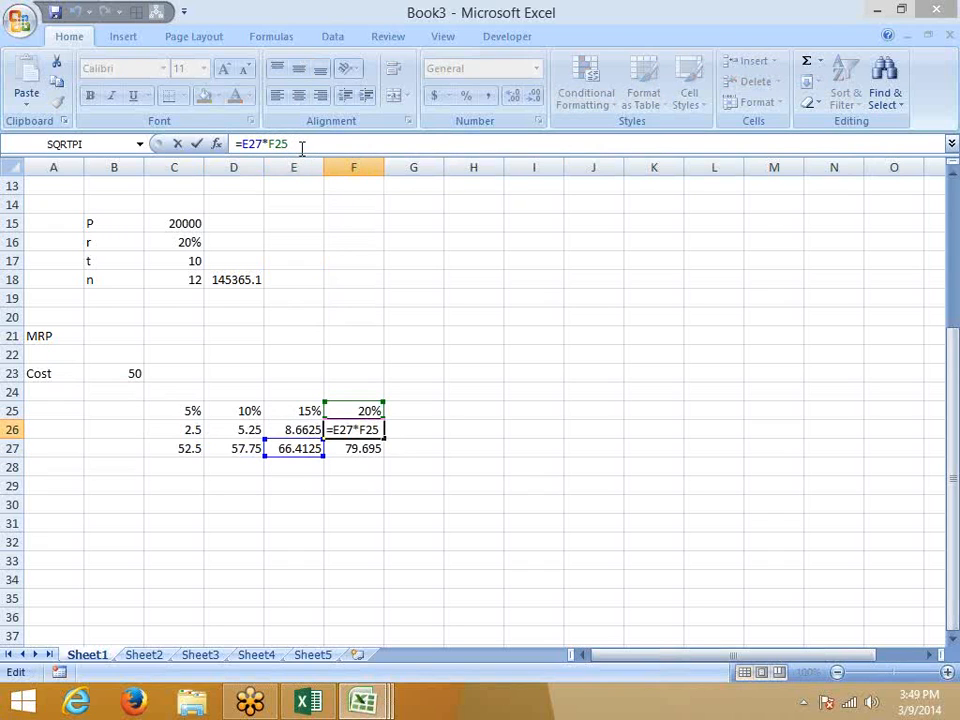
key("BackSpace")
key("BackSpace")
key("BackSpace")
type("20")
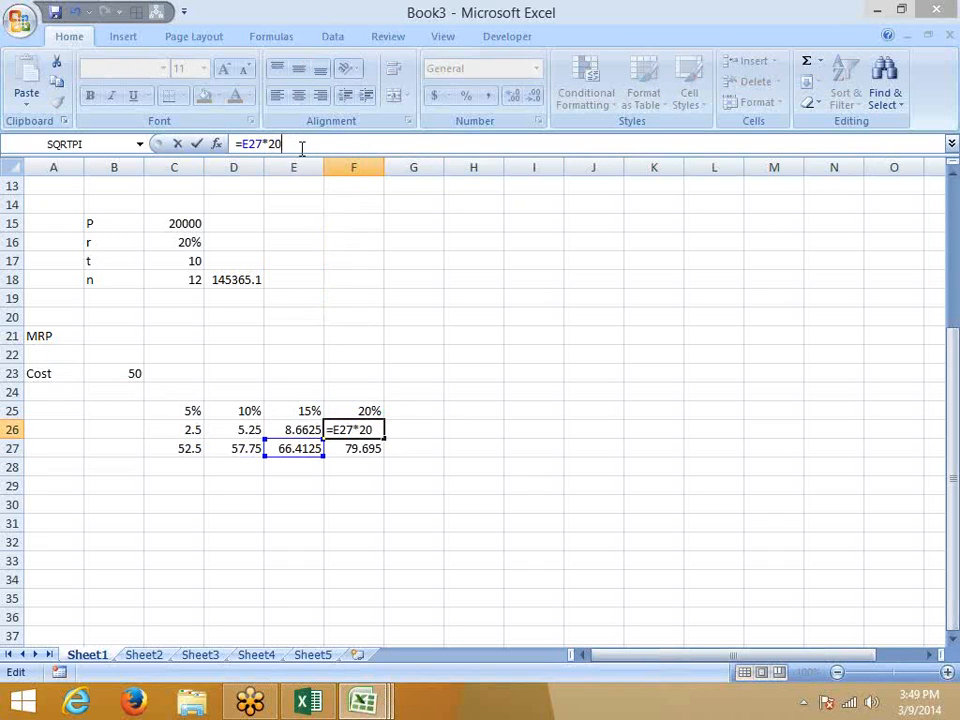
type("%")
key("Return")
key("Up")
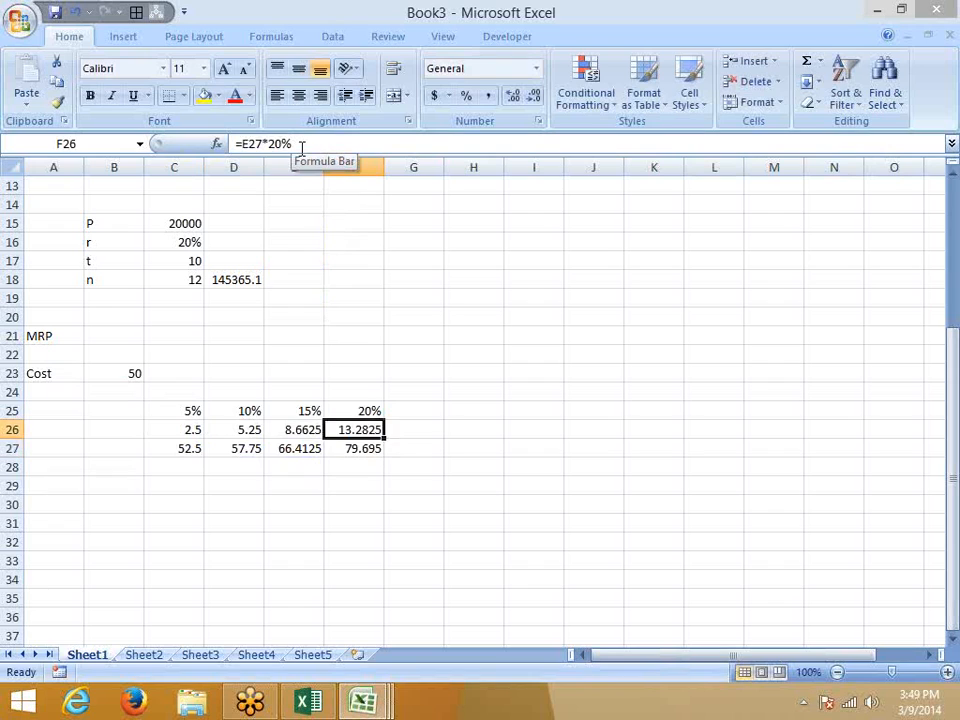
Clear the percentage values from C25:F25.
key("Up")
key("shift+Left")
key("shift+Left")
key("shift+Left")
key("Delete")
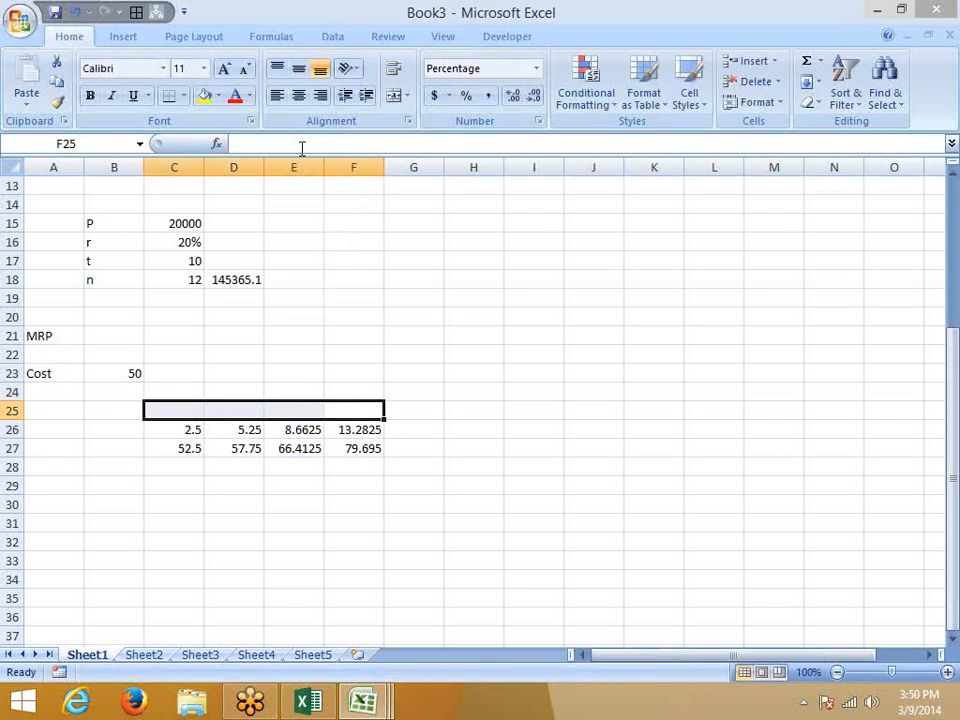
Replace the C26 reference in C27's formula with (B23*5%).
key("Down")
key("Left")
key("Left")
key("Left")
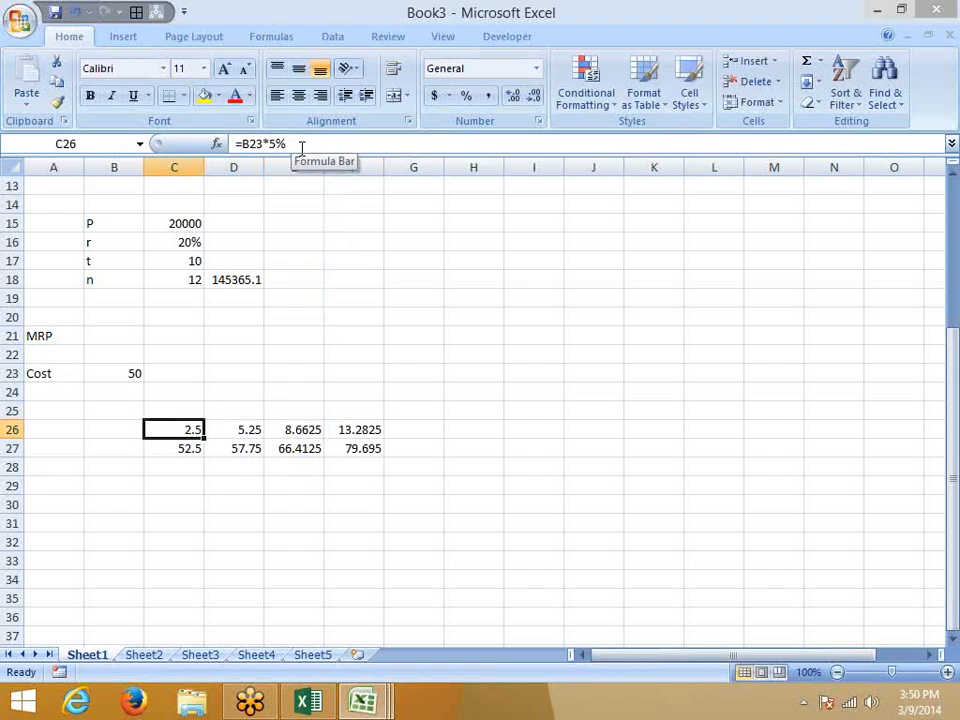
left_click_drag(301, 146, 232, 146)
key("Escape")
left_click(190, 444)
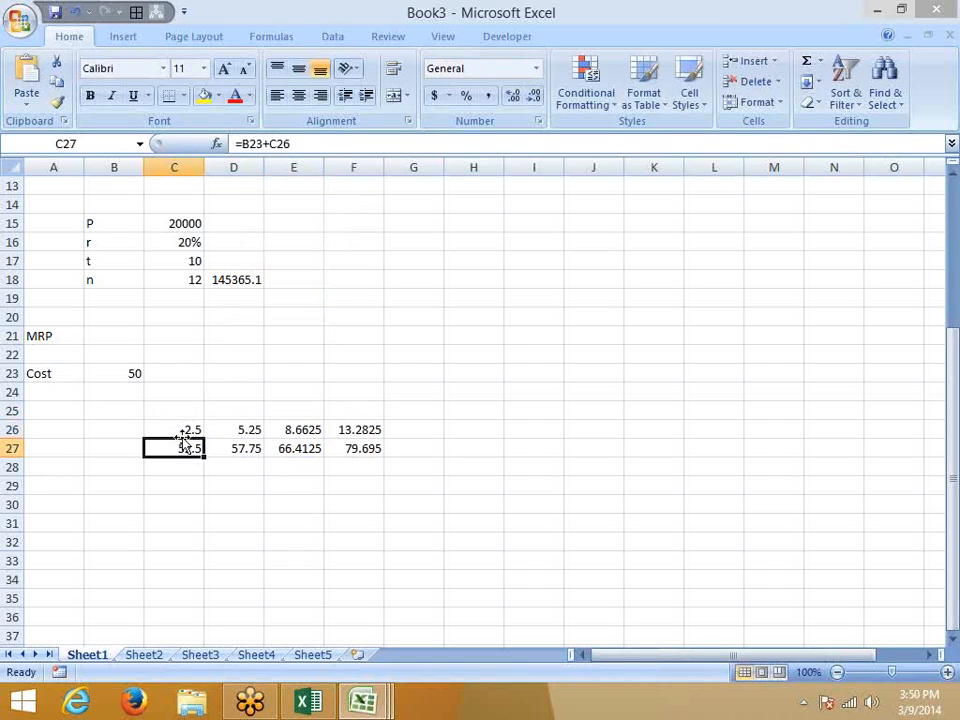
double_click(280, 145)
type("(")
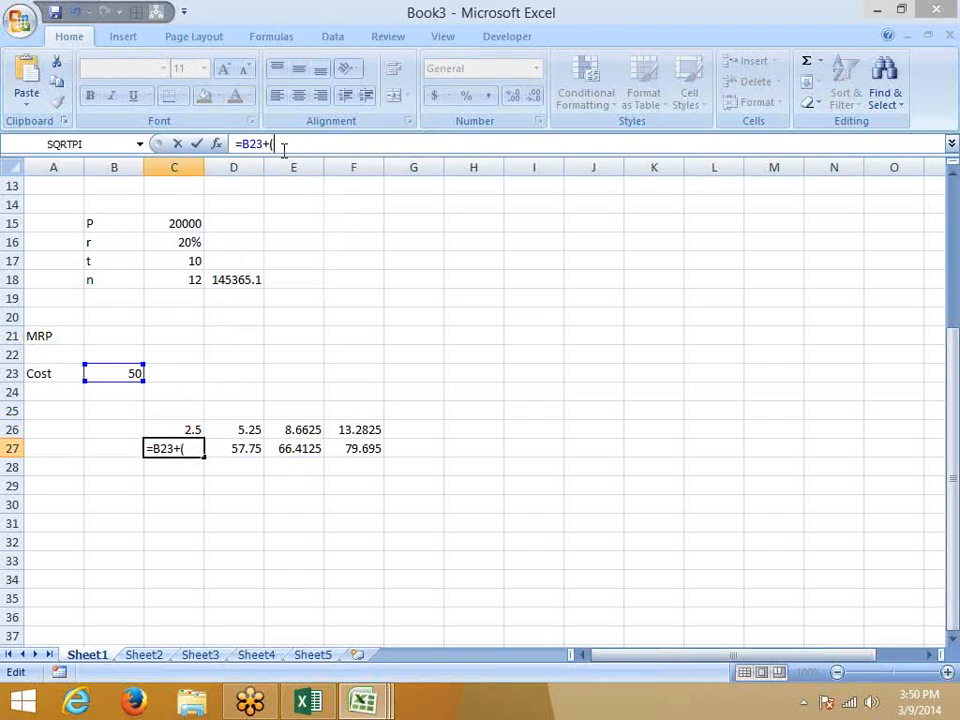
type("B23*5%)")
key("Return")
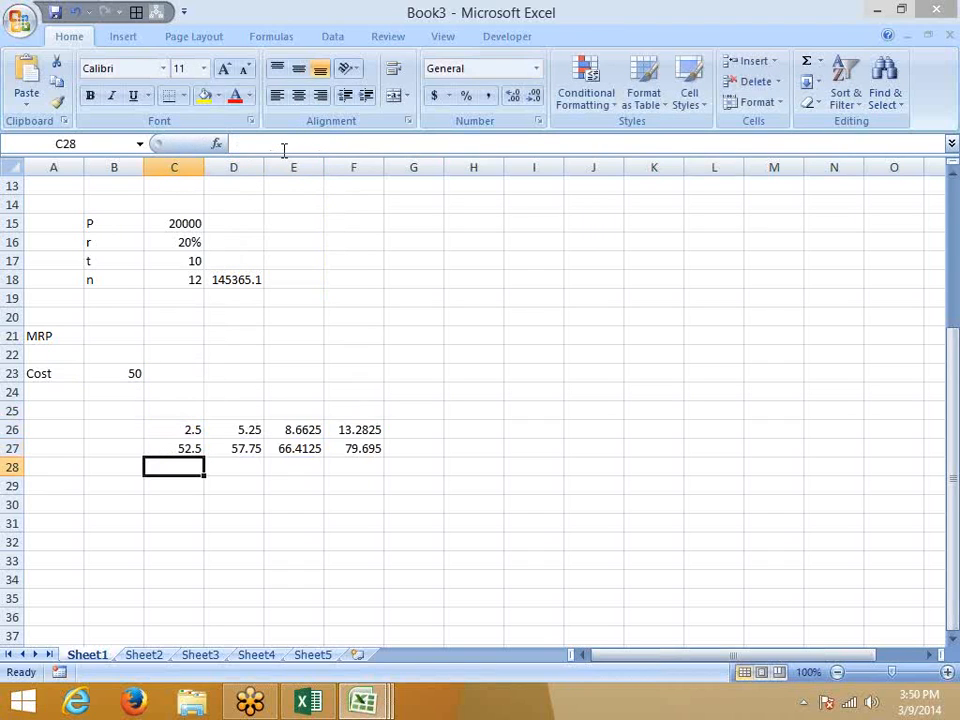
key("Up")
Try substituting (B23*5%) into D26's formula, then undo the incorrect change.
key("Right")
key("Up")
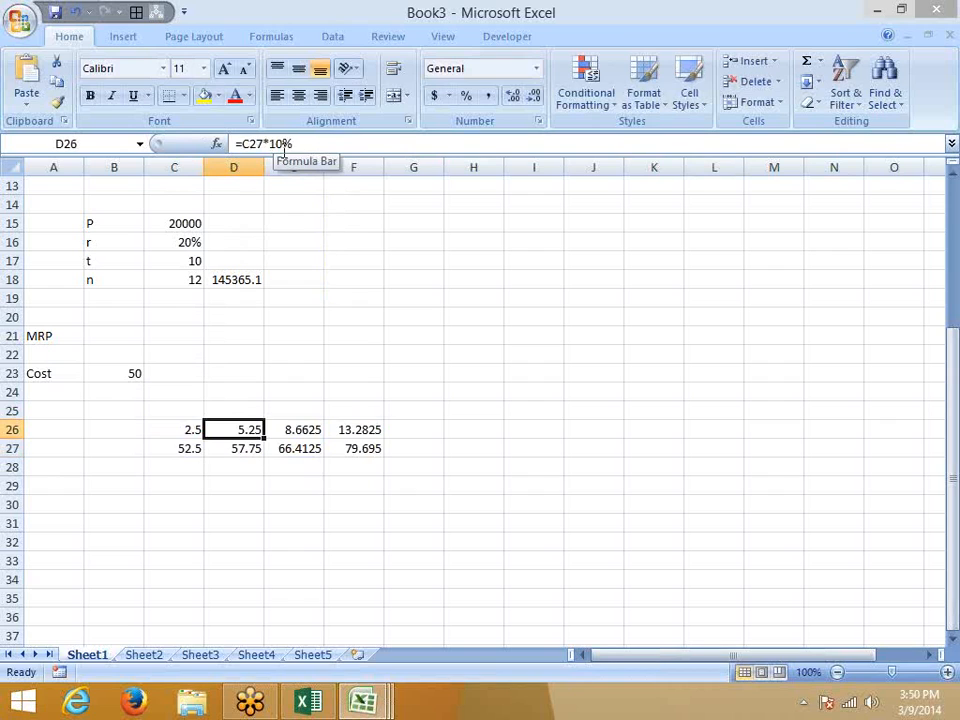
double_click(250, 144)
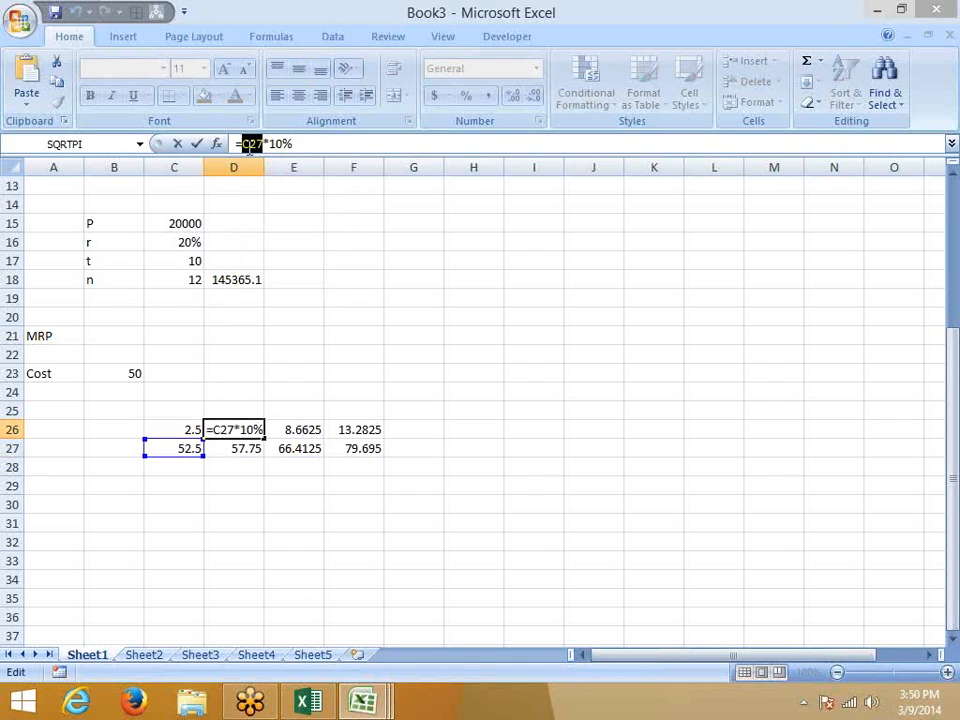
type("(B23*5%")
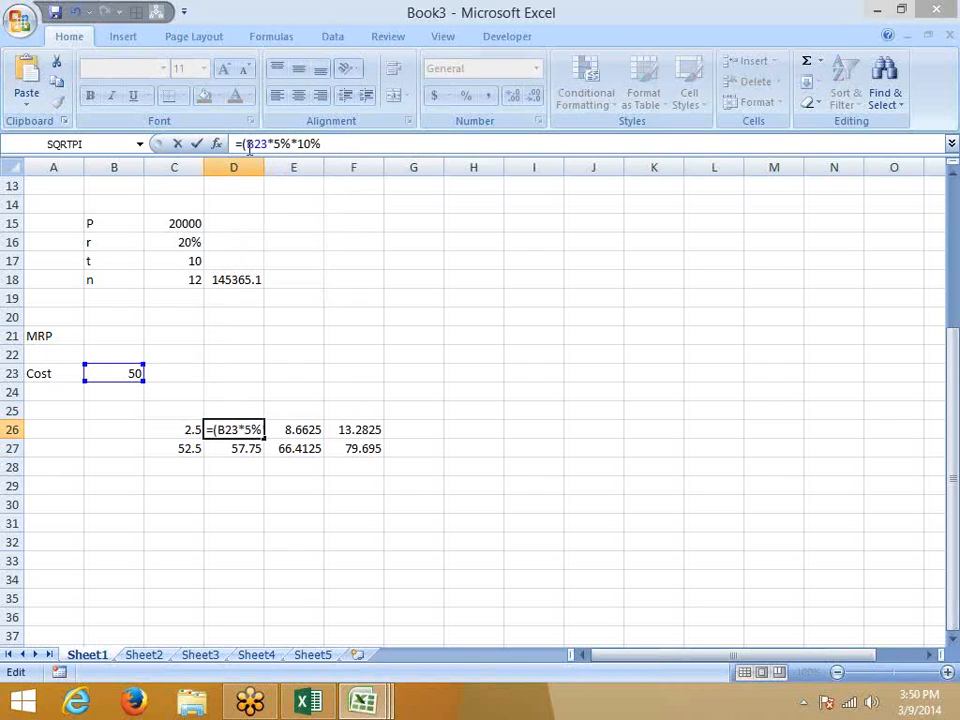
type(")")
key("Return")
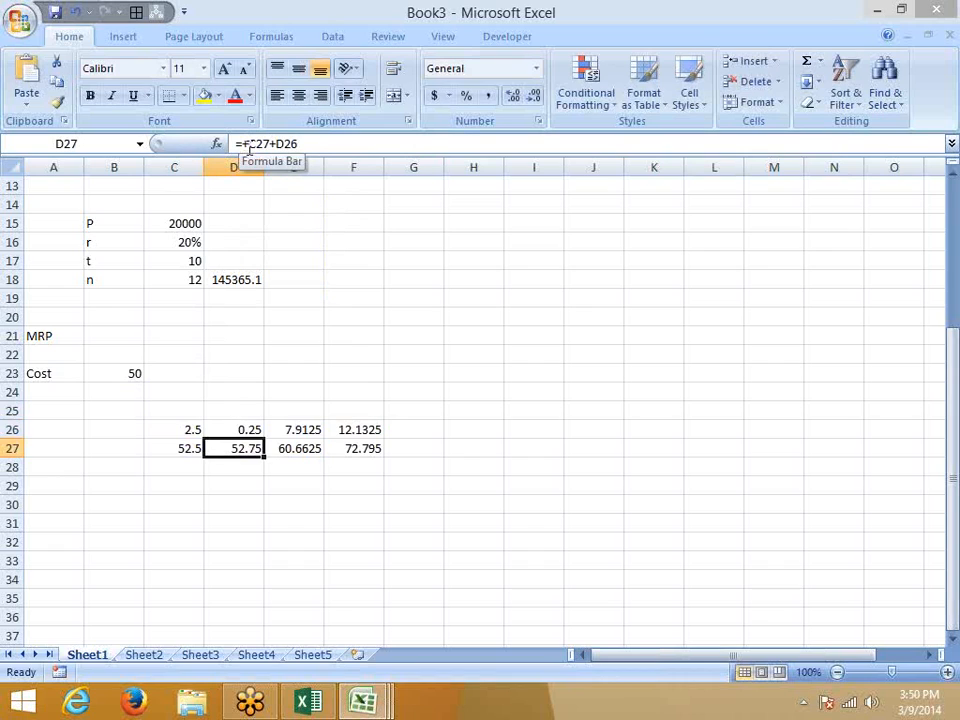
key("Up")
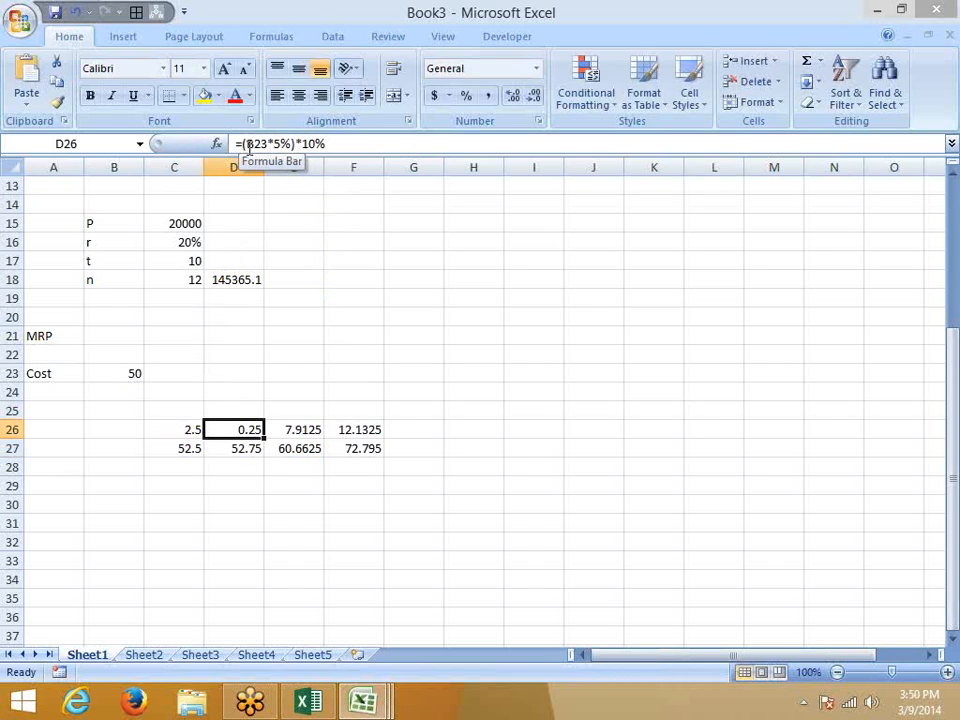
key("ctrl+z")
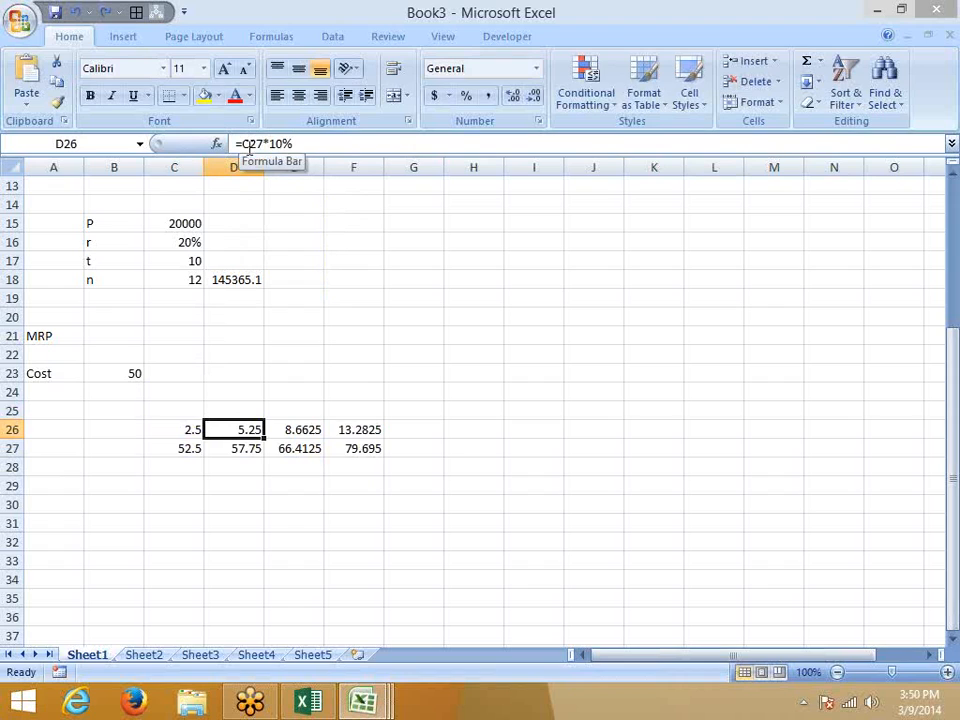
Check C27's formula, then replace the C27 reference in D26 with (B23+(B23*5%)).
left_click(193, 446)
left_click(332, 146)
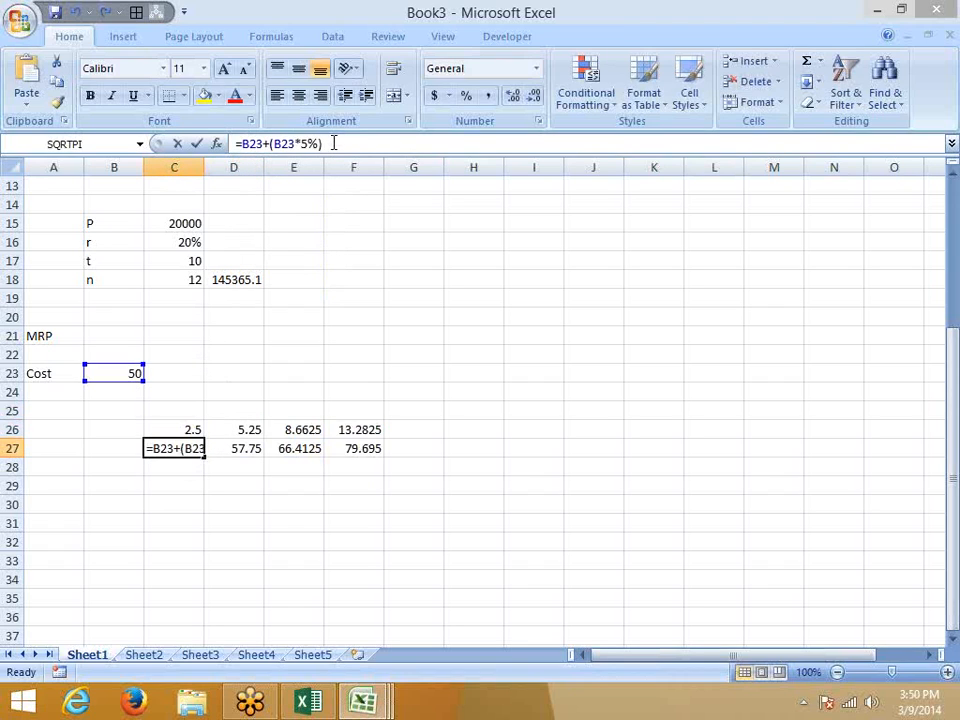
left_click_drag(332, 146, 242, 146)
key("Escape")
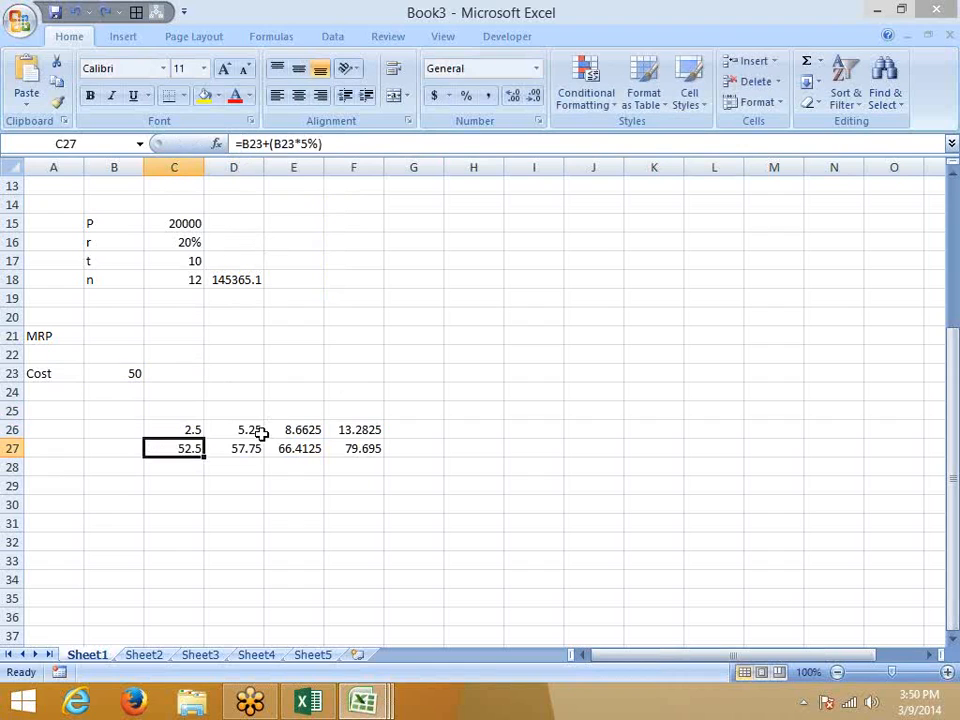
left_click(259, 431)
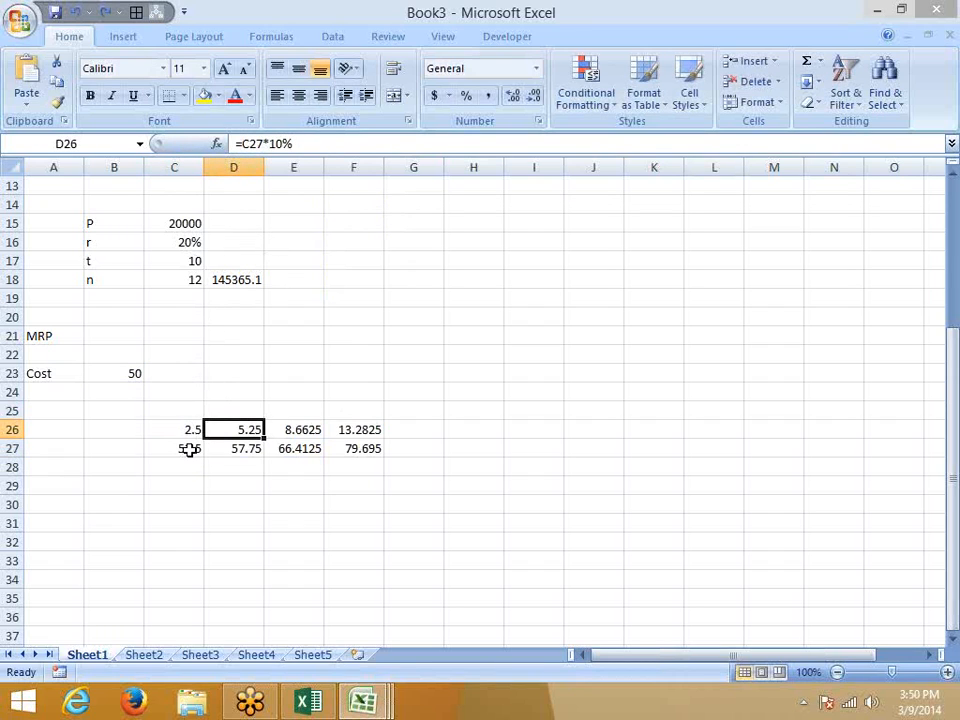
double_click(252, 145)
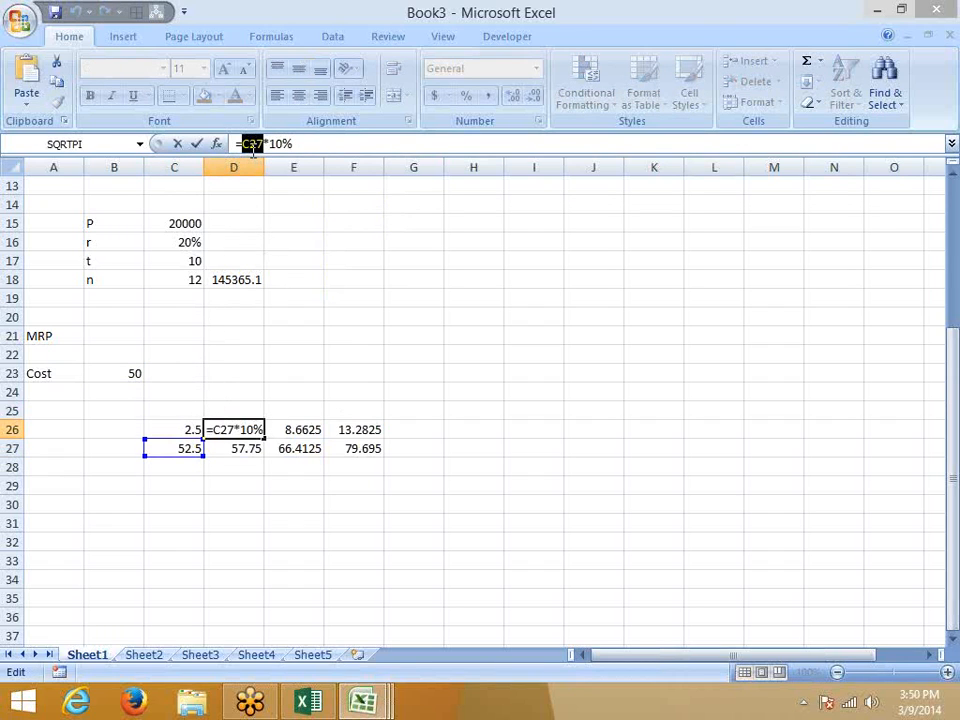
type("(B23+(B23*5%)")
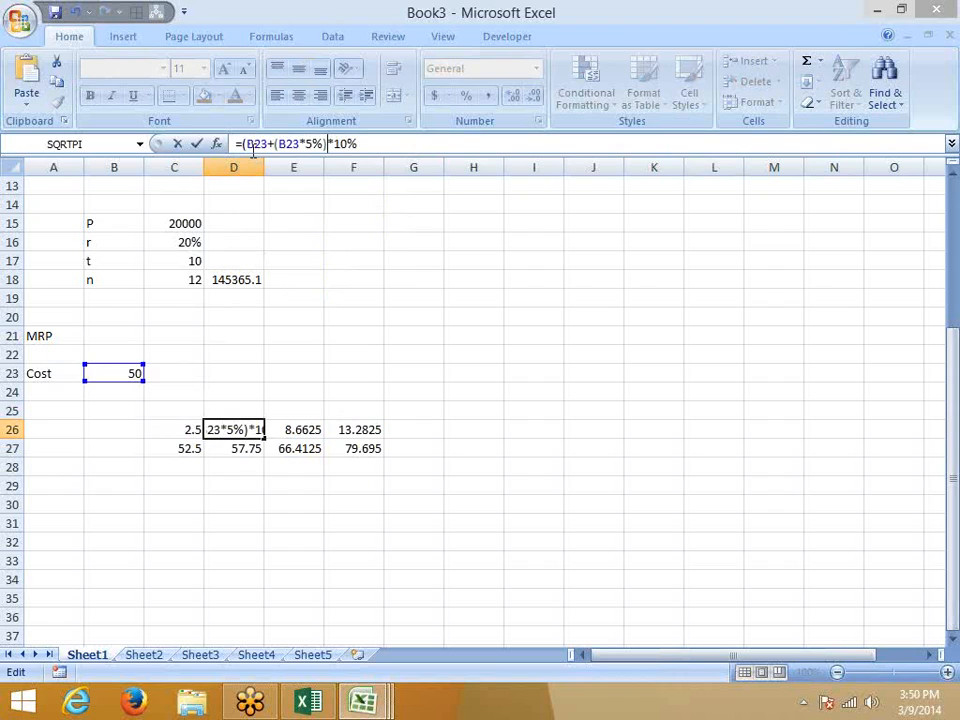
type(")")
key("Return")
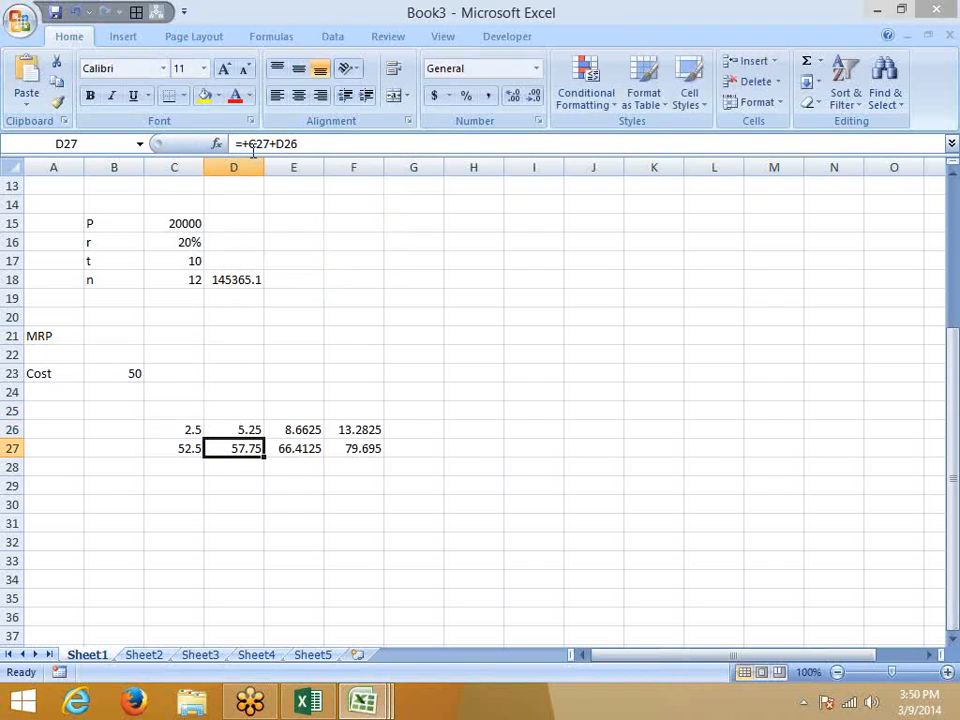
Replace the C27 reference in D27's formula with (B23+(B23*5%)).
key("Left")
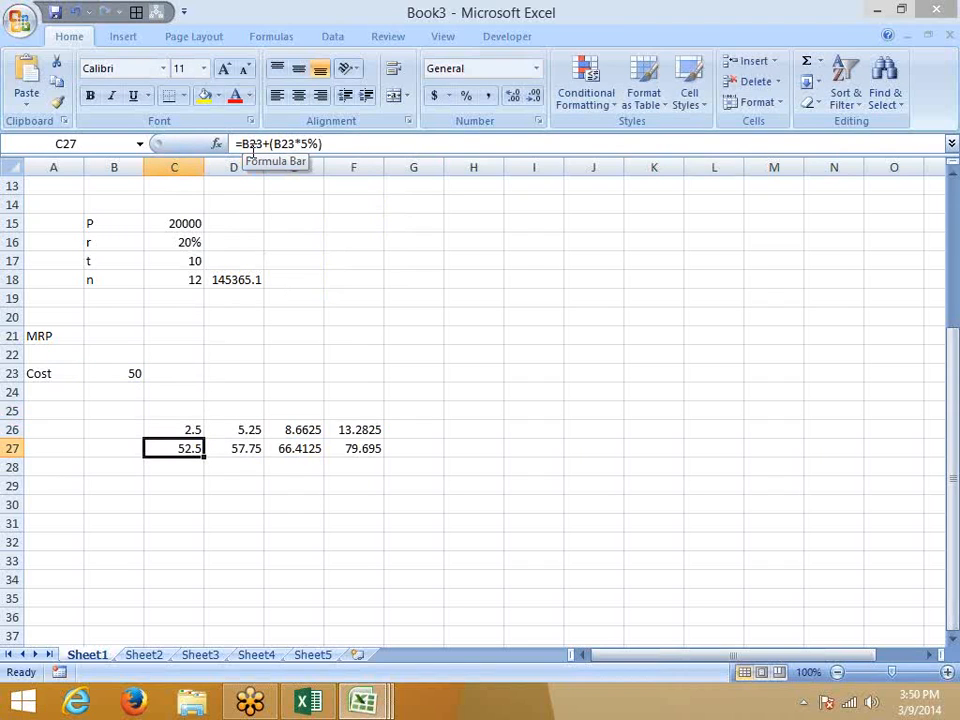
key("Right")
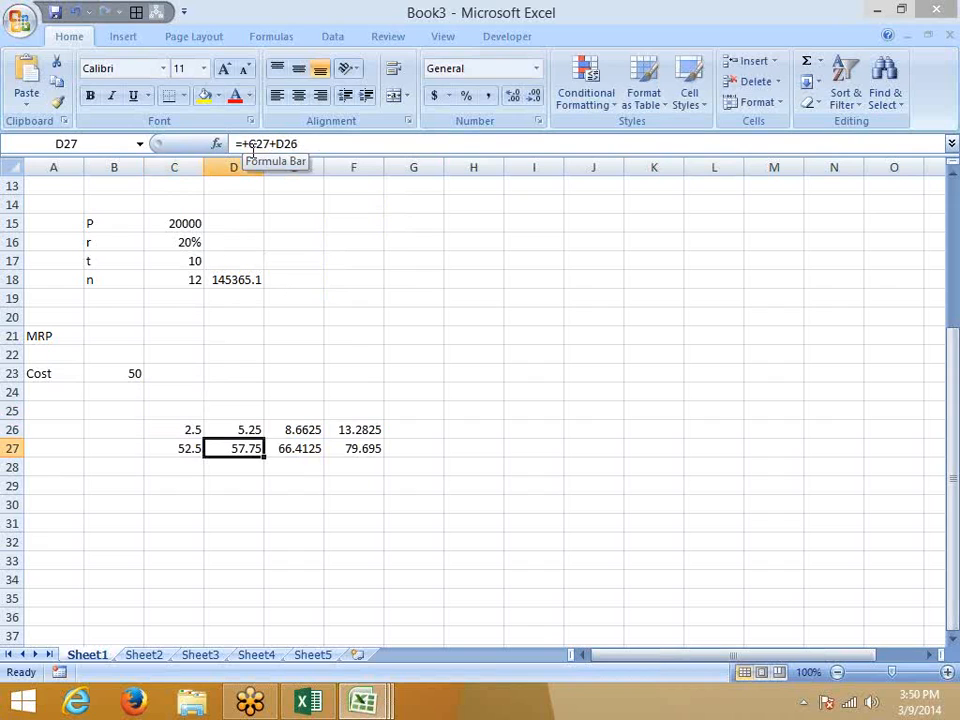
left_click(260, 143)
double_click(259, 143)
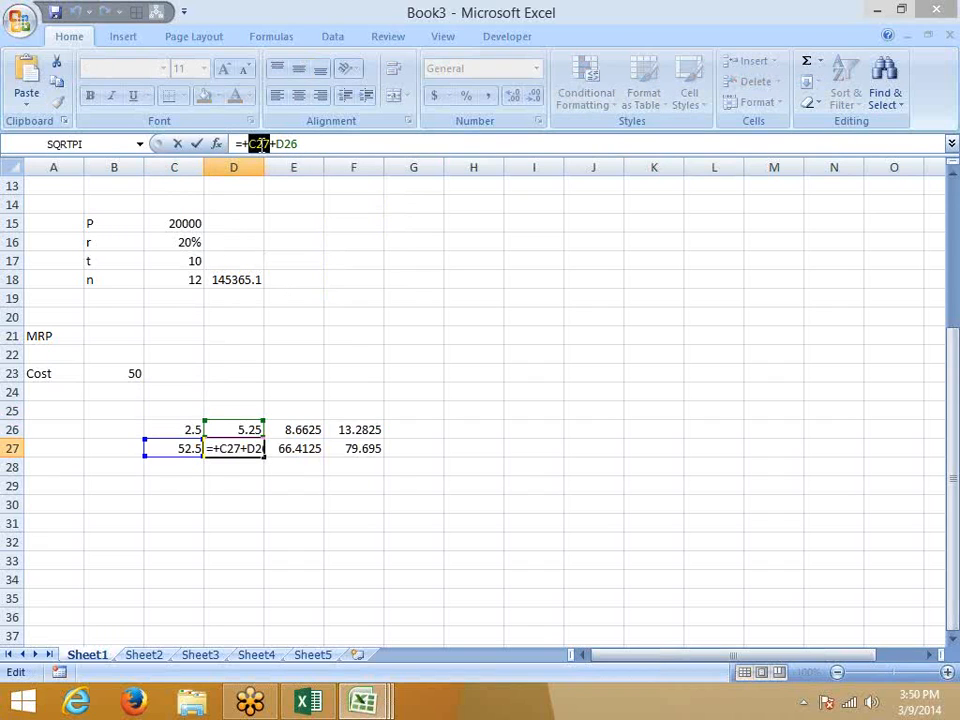
type("(")
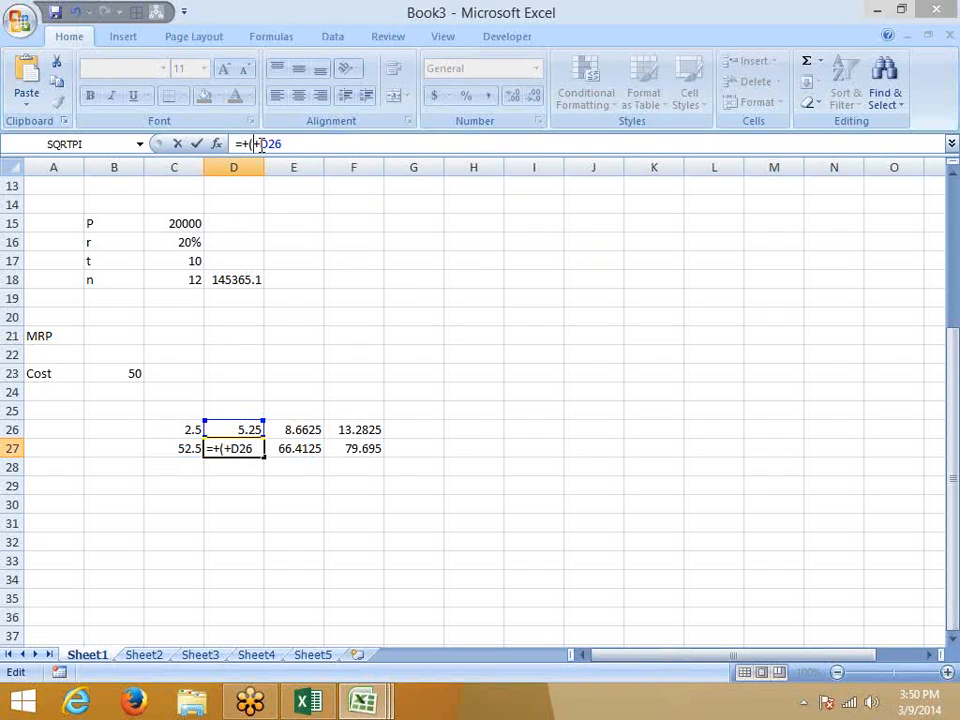
type("B23+(B23*5%))")
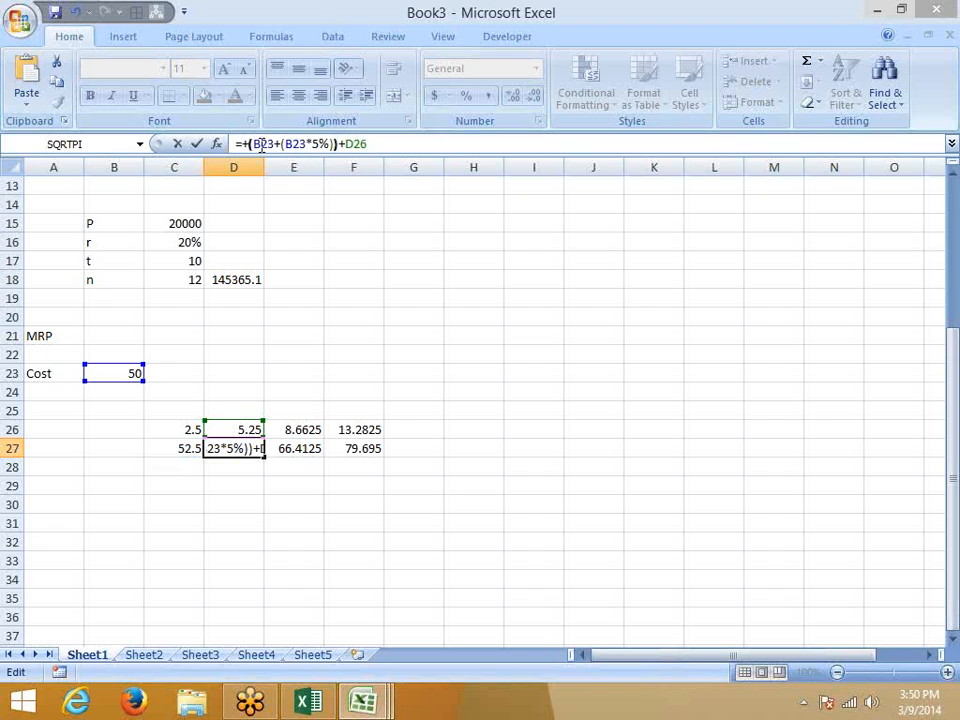
key("ctrl+Return")
Clear the helper values in C26:C27.
key("Left")
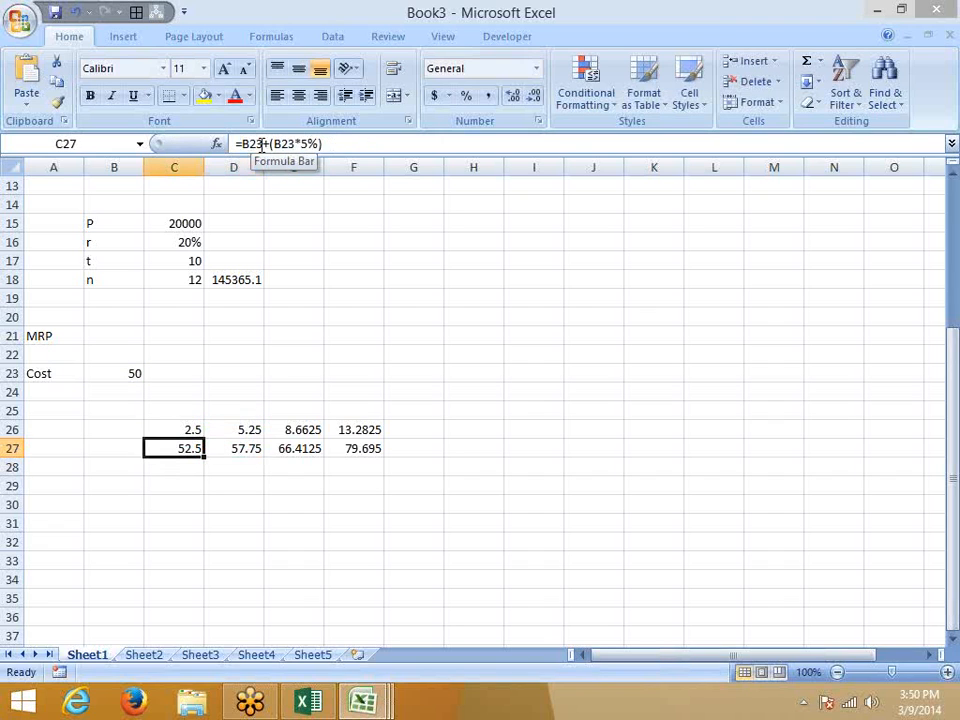
key("shift+Up")
key("Delete")
key("Right")
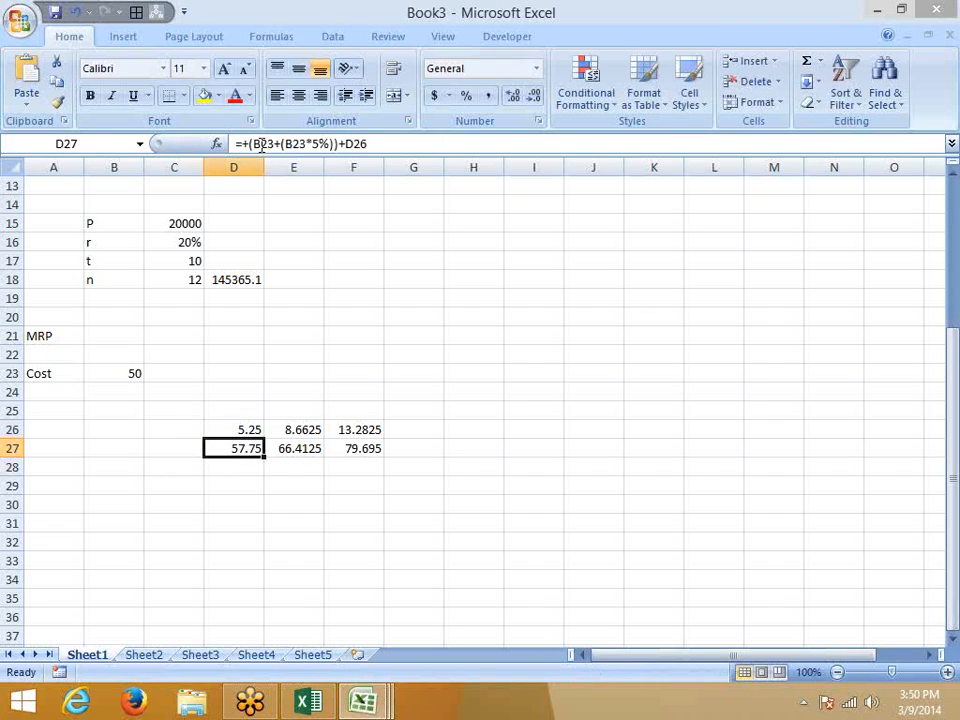
Restore D26 after an accidental clear and copy its cost-based expression.
key("Up")
key("Delete")
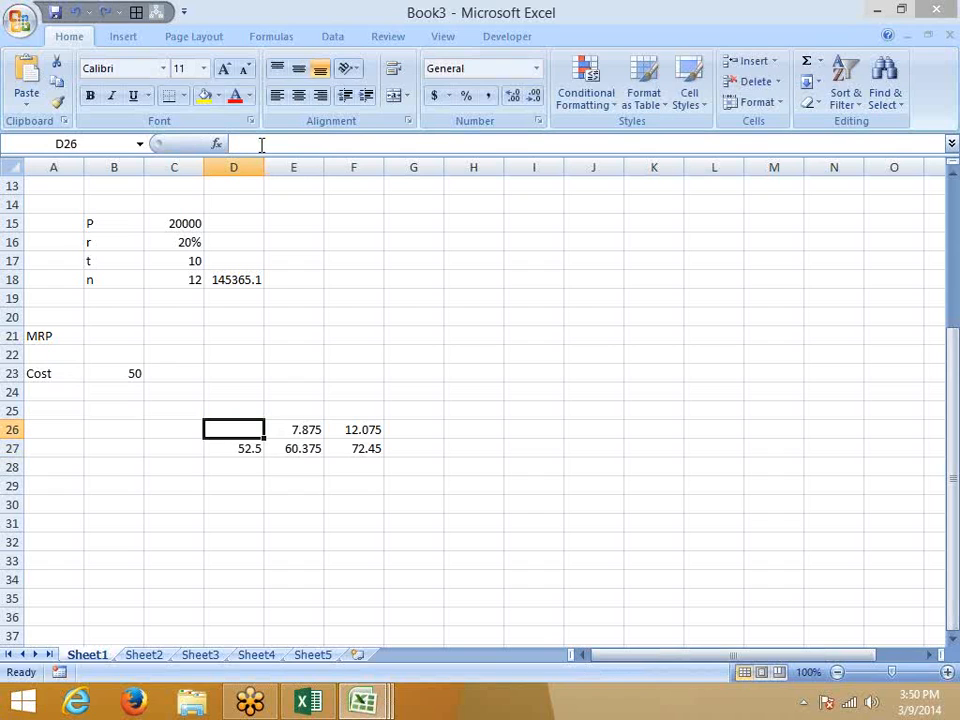
key("ctrl+z")
left_click(366, 146)
left_click_drag(364, 146, 245, 145)
key("ctrl+c")
key("Escape")
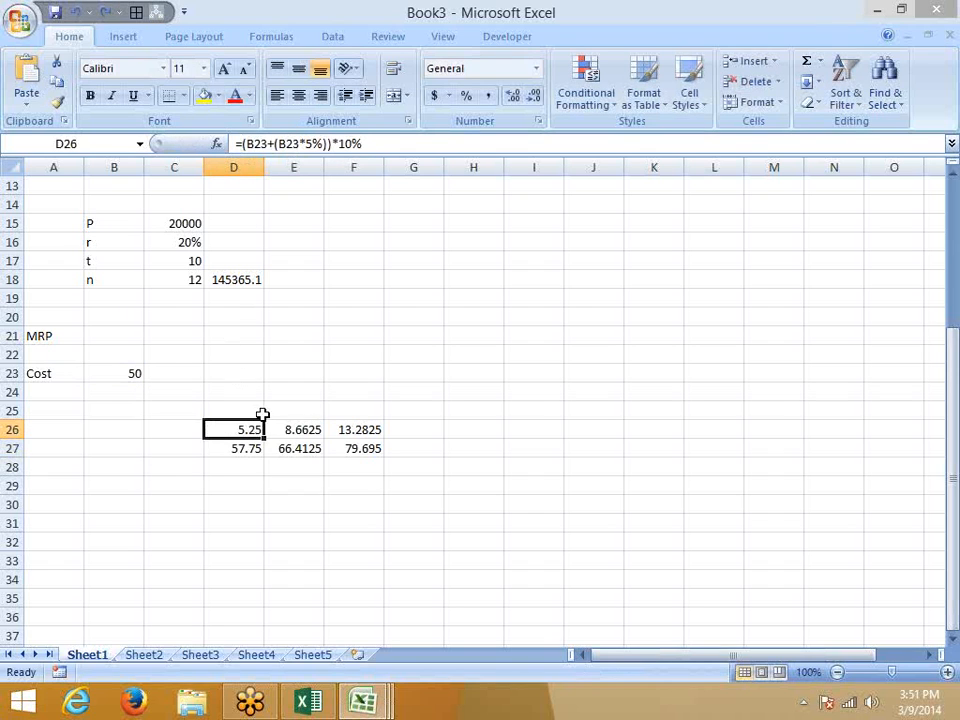
Replace D27's D26 reference with the pasted expression (B23+(B23*5%))*10%.
left_click(250, 449)
left_click(354, 143)
double_click(355, 144)
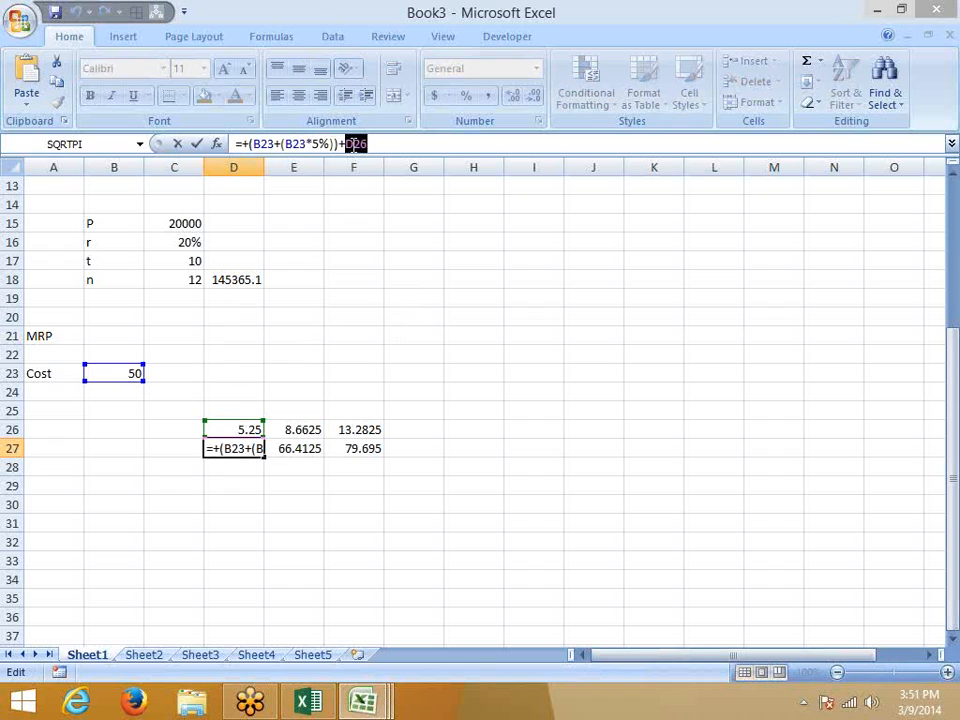
type("(")
key("ctrl+v")
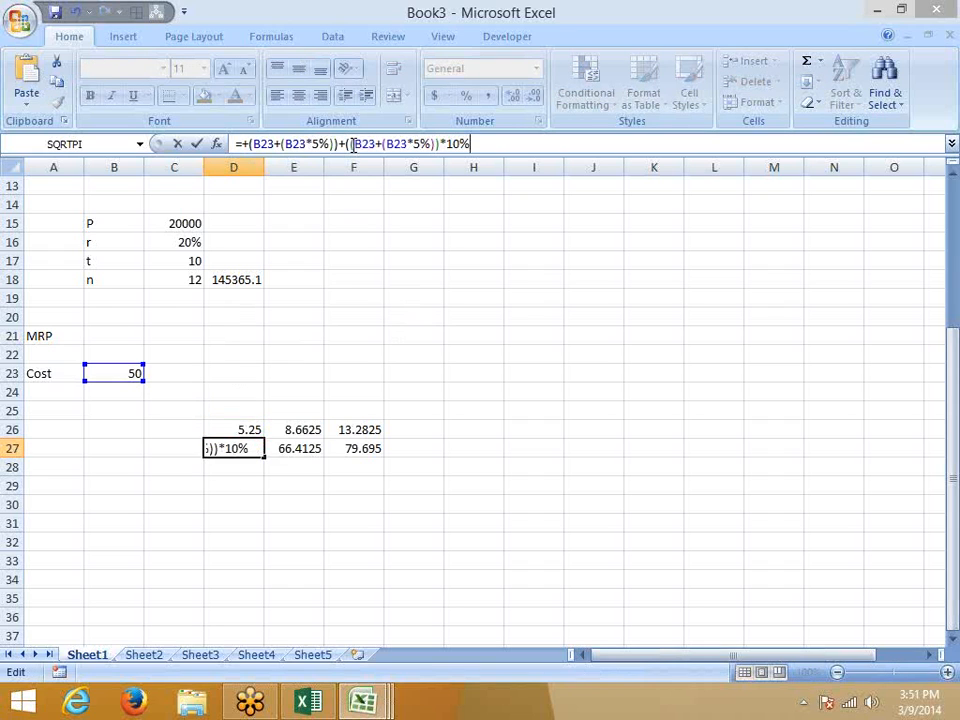
key("Return")
key("Up")
key("Up")
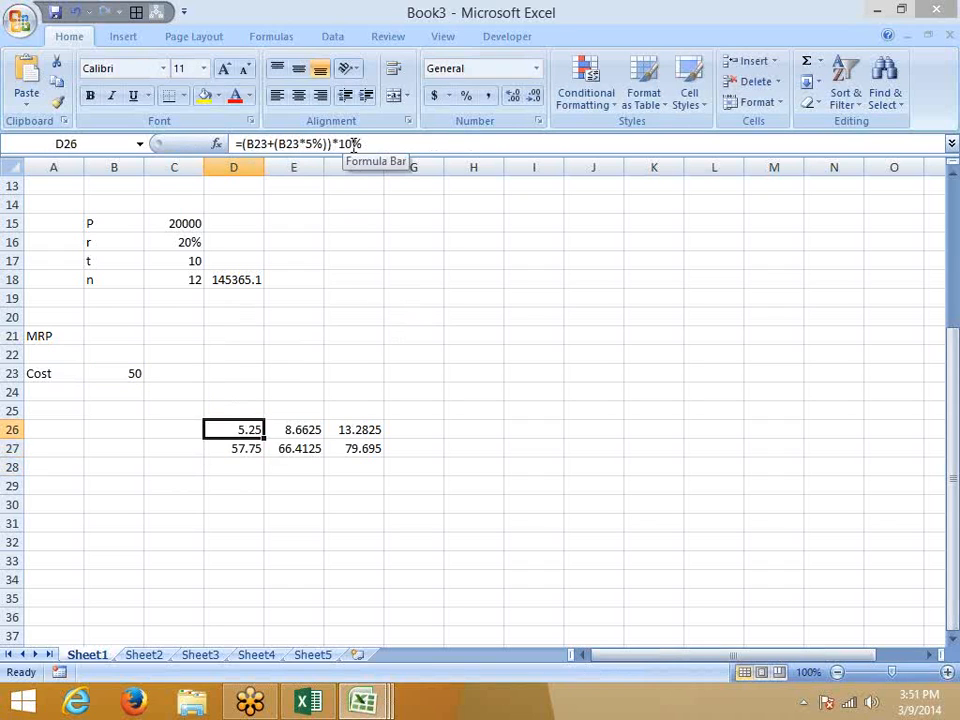
key("Down")
Copy D27's cost expression and select E26:E27 for find and replace.
left_click(482, 146)
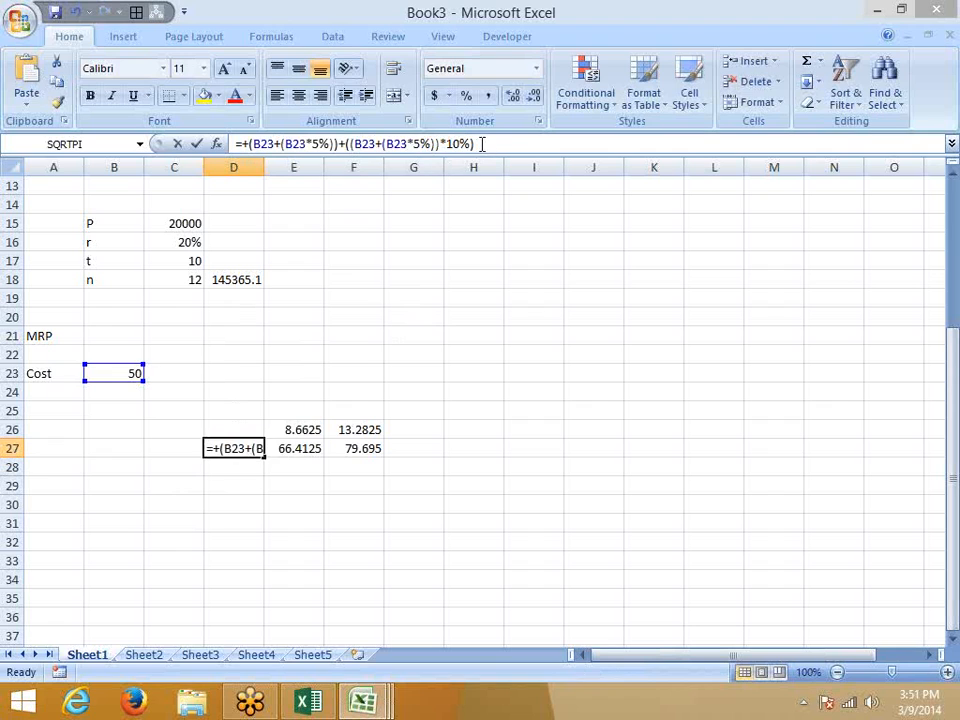
left_click_drag(482, 146, 258, 145)
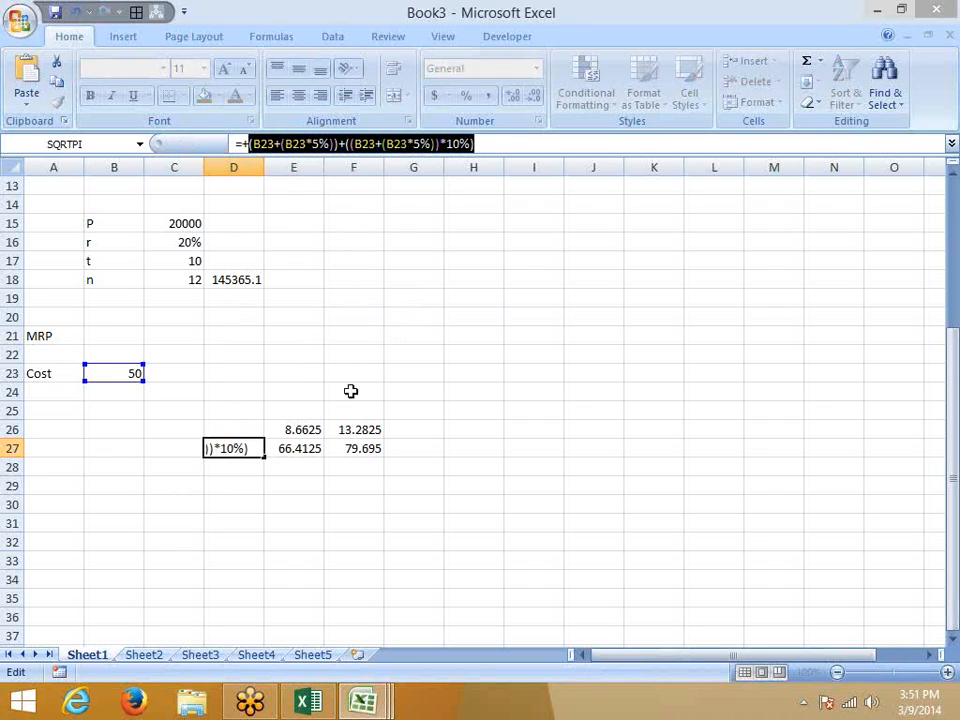
key("Escape")
left_click(300, 435)
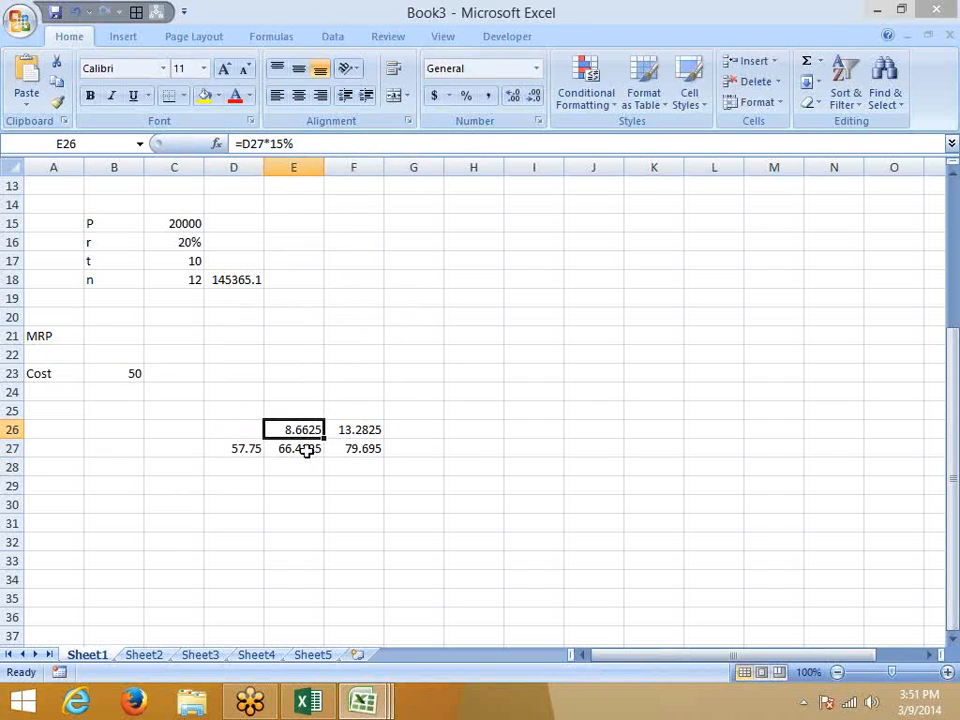
left_click_drag(306, 450, 306, 437)
key("ctrl+h")
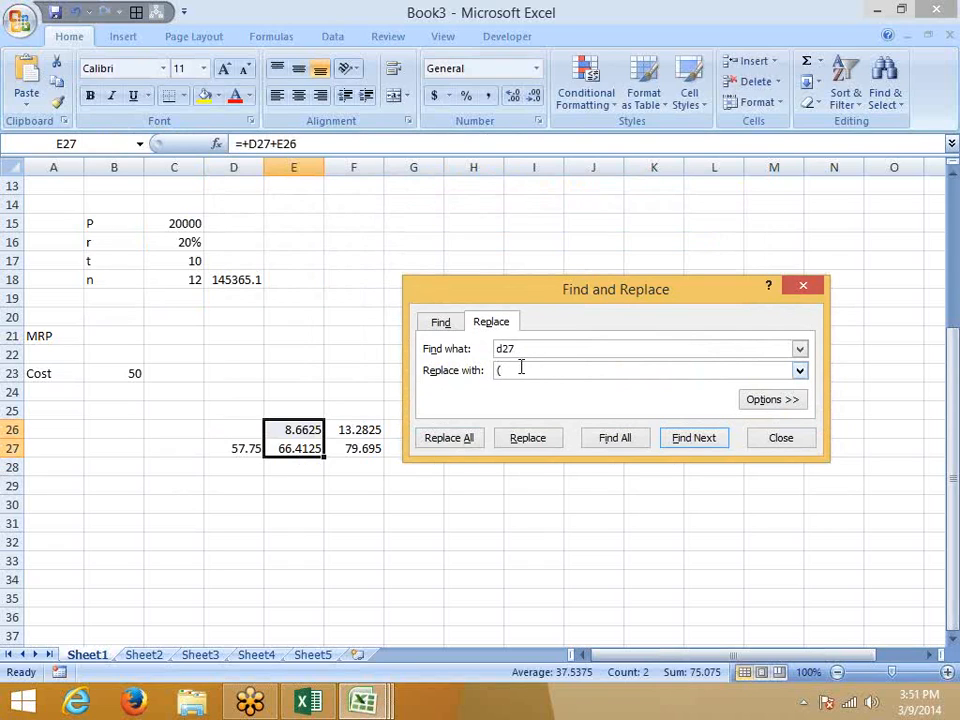
Replace all d27 references with ((B23+(B23*5%))+((B23+(B23*5%))*10%)).
left_click(521, 368)
type("(")
type("(B23+(B23*5%))+((B23+(B23*5%))*10%)")
type(")")
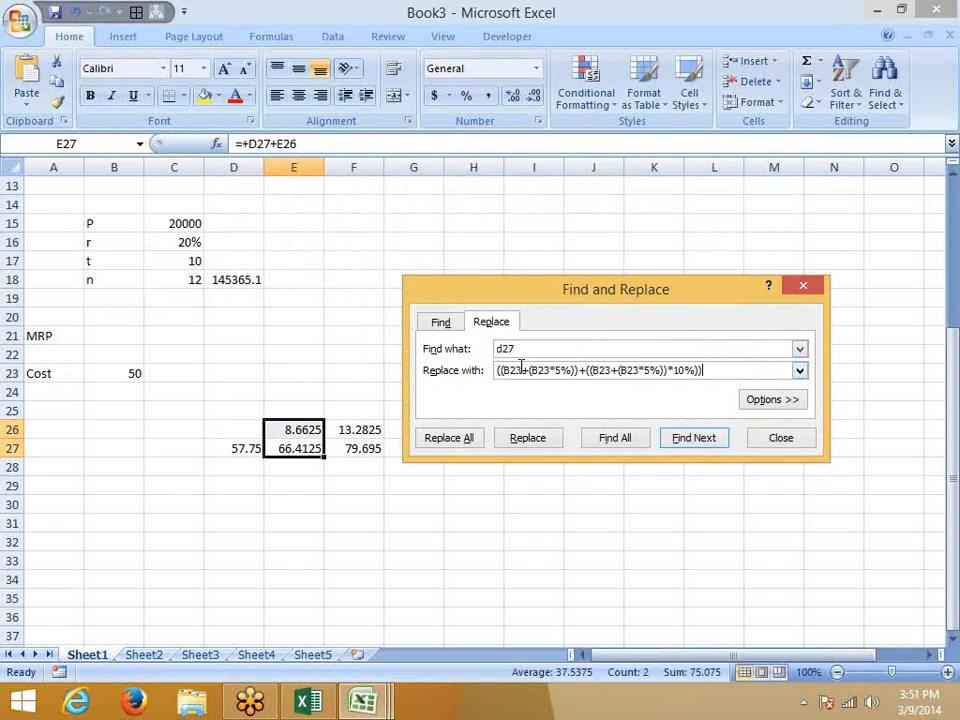
left_click(465, 440)
left_click(474, 405)
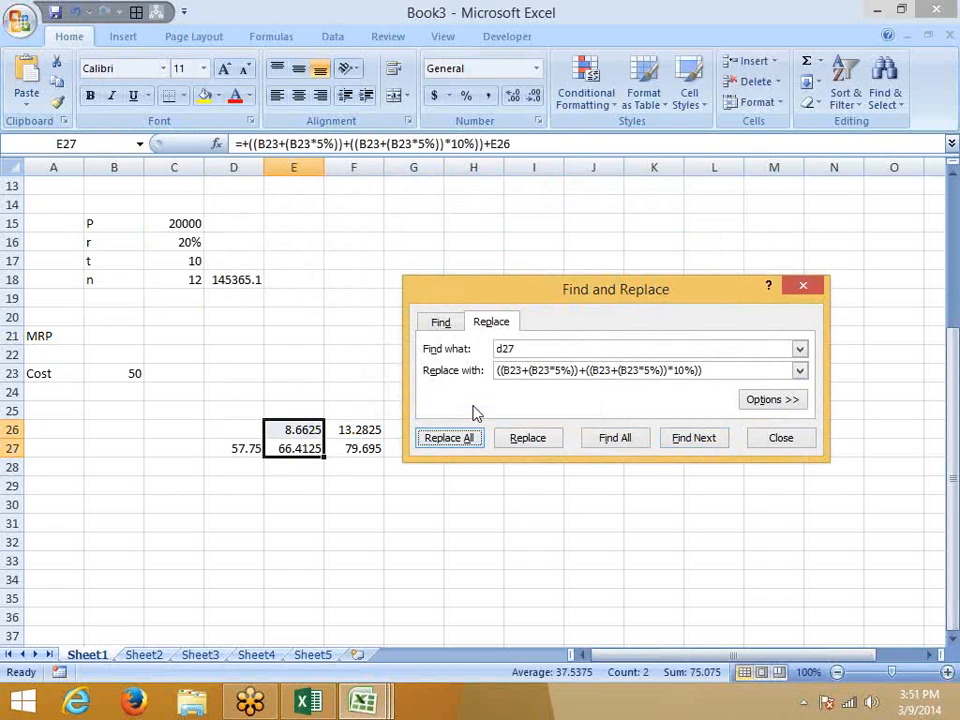
left_click(784, 443)
Clear D27 and copy E26's B23-based expression.
left_click(352, 484)
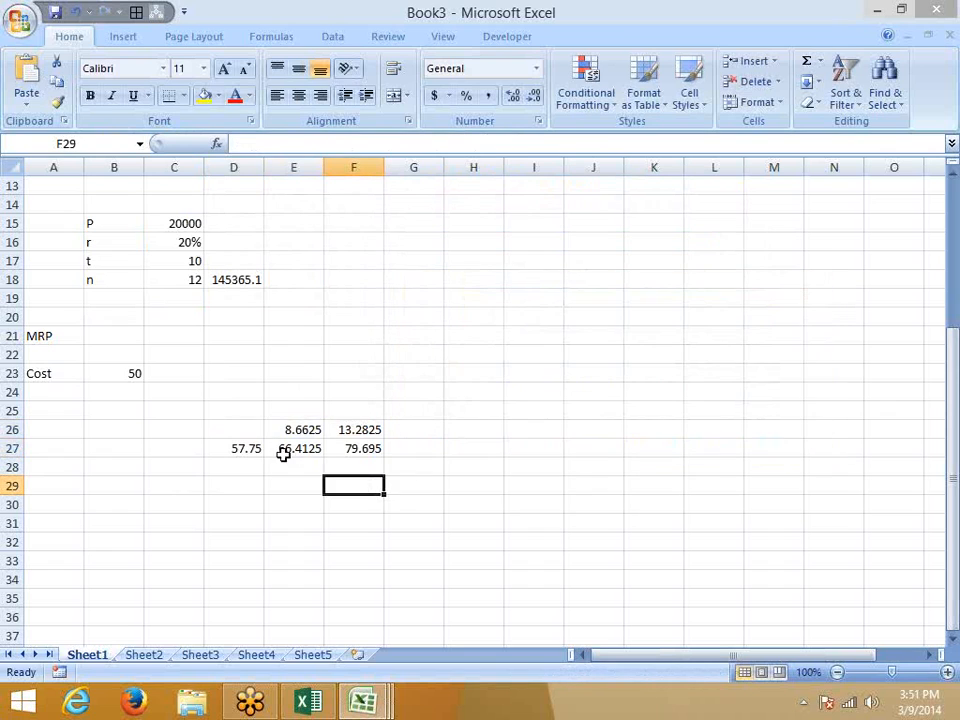
left_click(242, 448)
key("Delete")
left_click(294, 432)
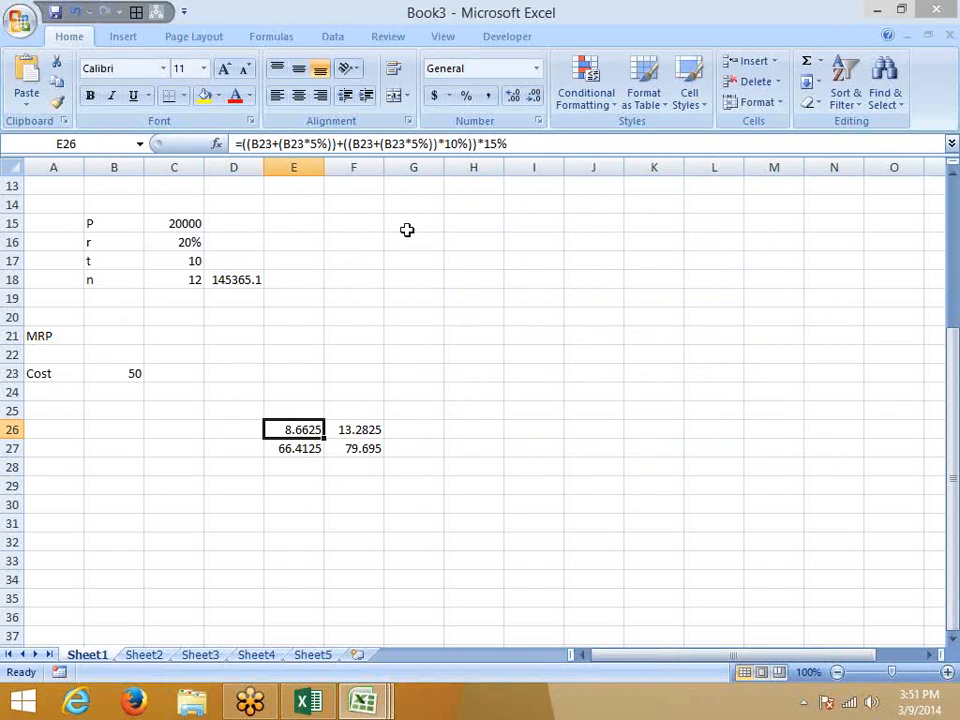
left_click_drag(512, 144, 249, 143)
key("ctrl+c")
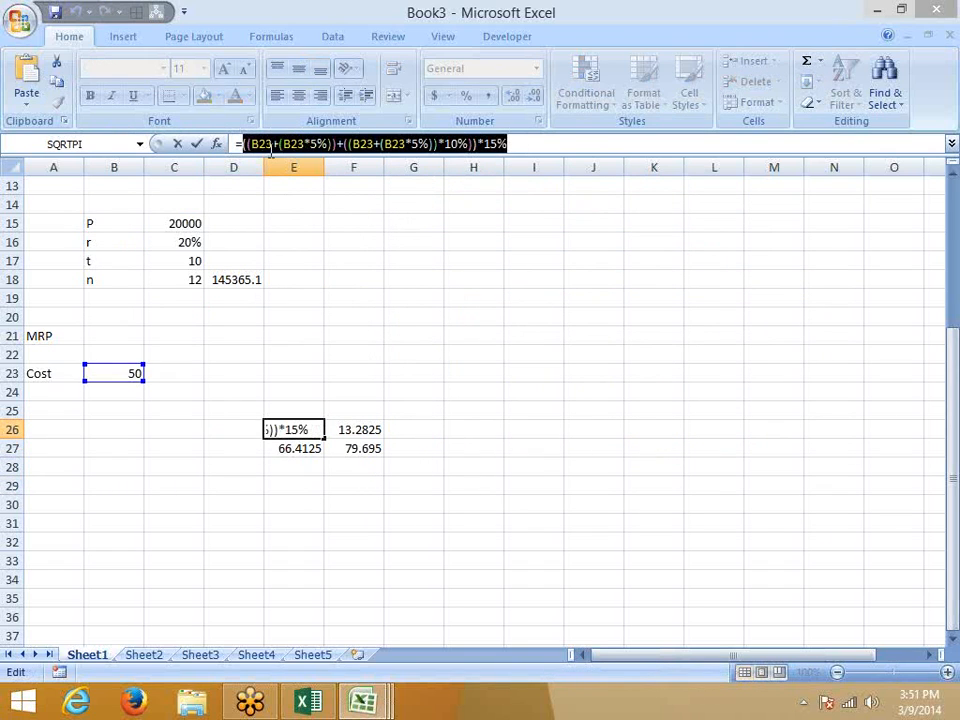
Swap E27's E26 reference for E26's pasted expression with *15%, then clear E26.
left_click(197, 143)
left_click(316, 447)
left_click(493, 144)
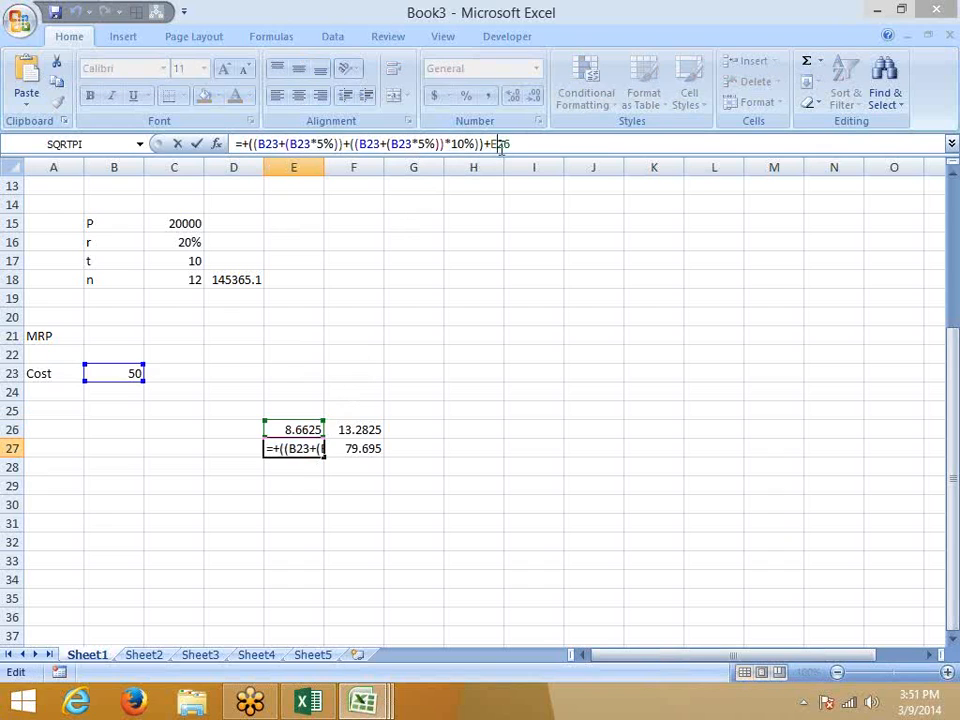
double_click(498, 144)
type("((")
key("ctrl+v")
type("*15%")
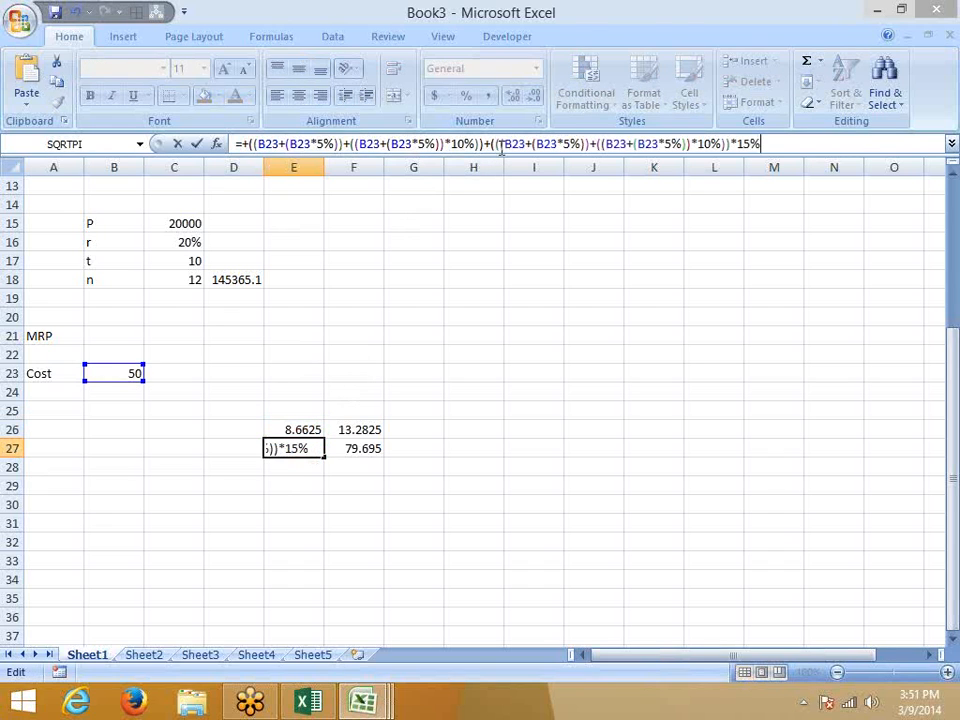
key("Return")
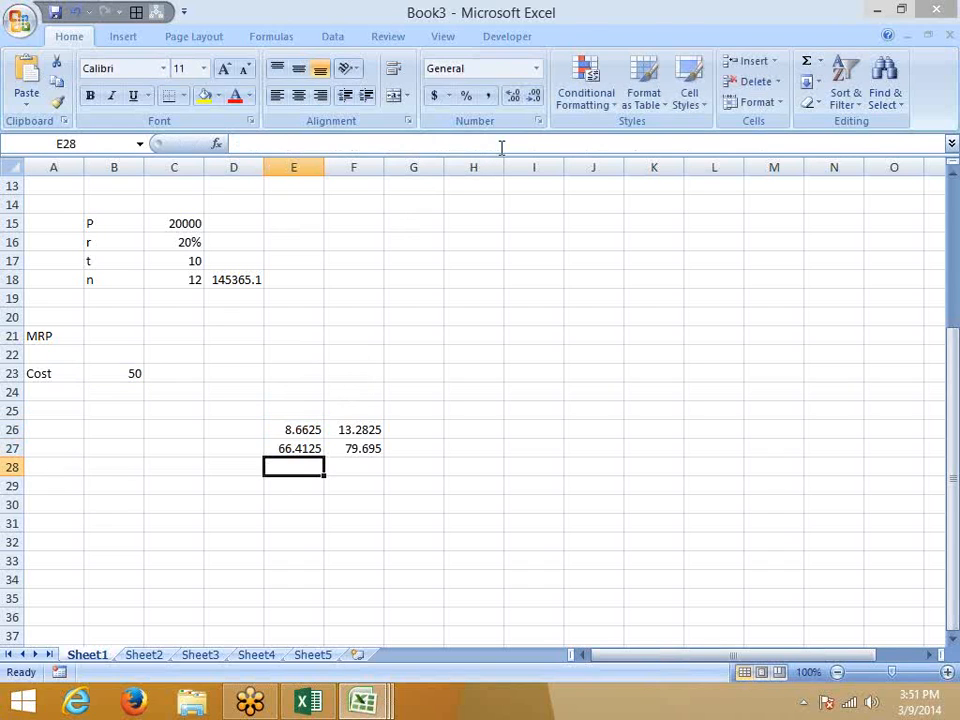
key("Up")
key("Up")
key("Delete")
key("Down")
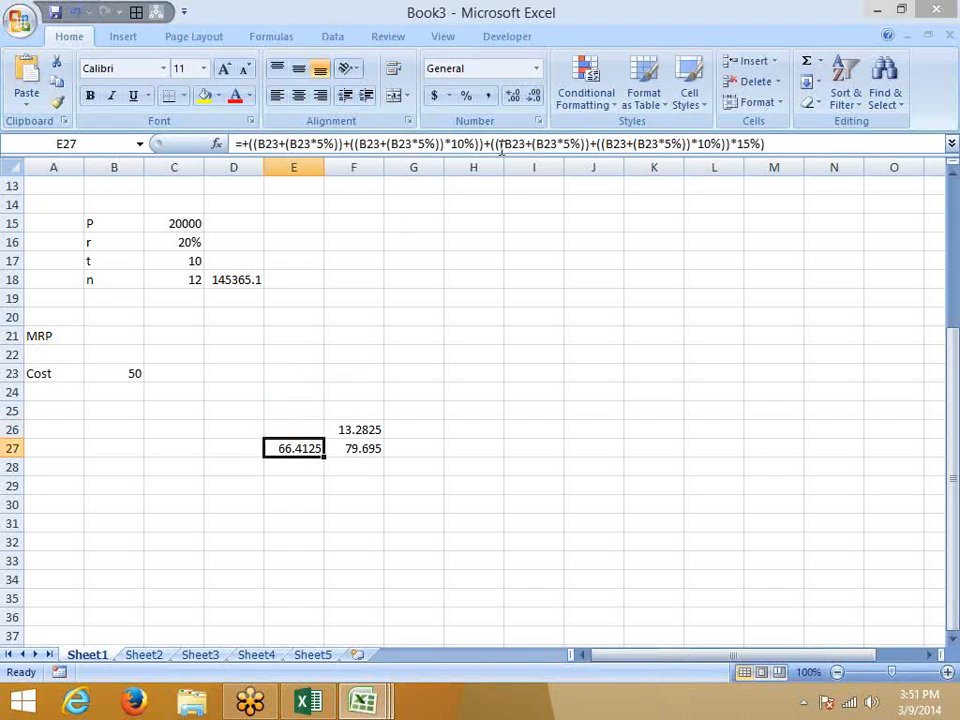
Copy E27's expression and substitute it for the E27 reference in F26.
left_click_drag(766, 144, 253, 145)
key("ctrl+c")
key("Escape")
left_click(372, 424)
left_click_drag(241, 144, 258, 145)
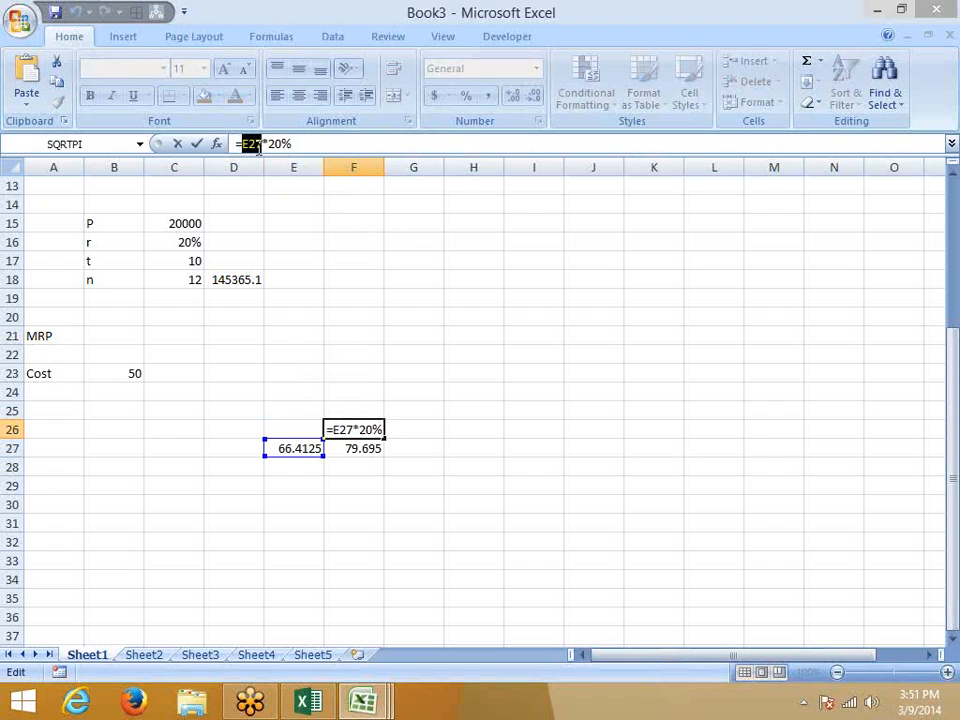
type("(")
type("((B23+(B23*5%))+((B23+(B23*5%))*10%))+(((B23+(B23*5%))+((B23+(B23*5%))*10%))*15%)")
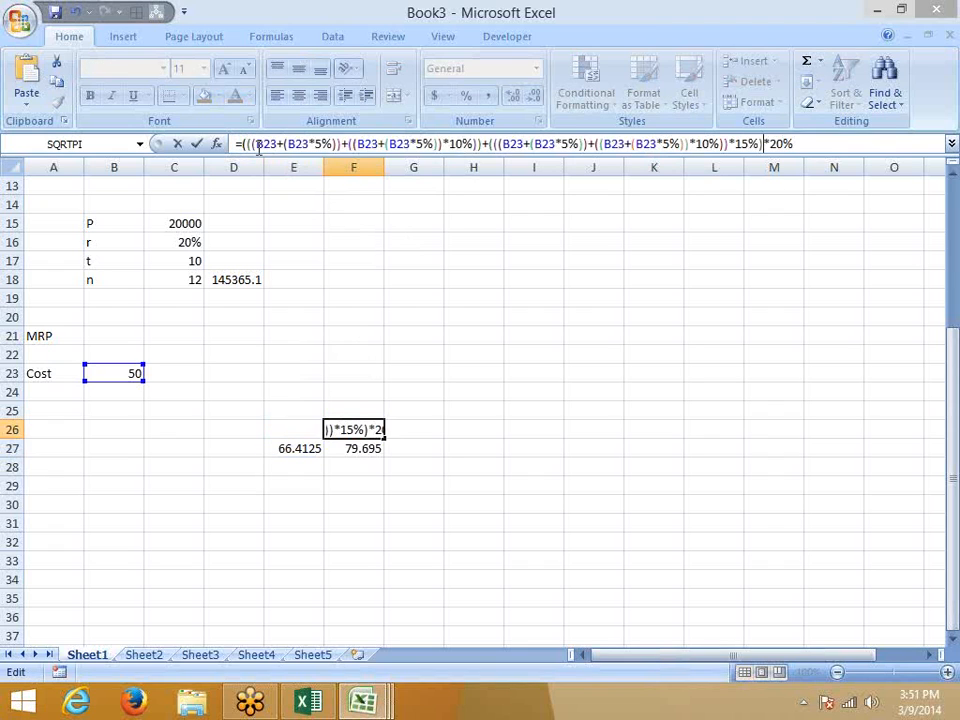
type(")")
key("Return")
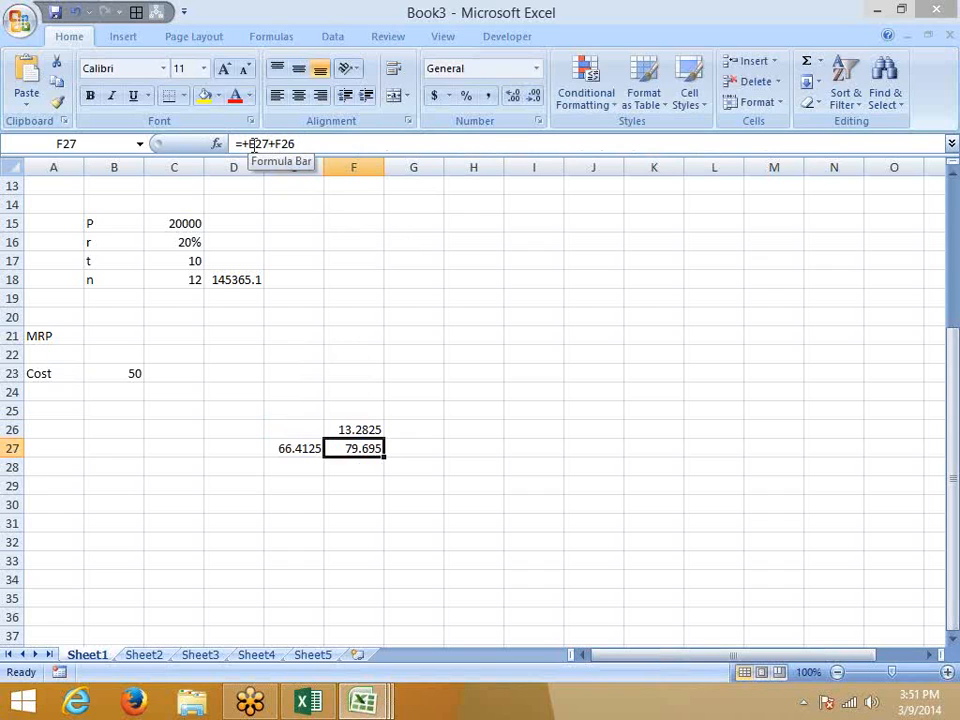
Substitute the same expression for E27 in F27's formula, then clear E27.
double_click(254, 144)
type("(")
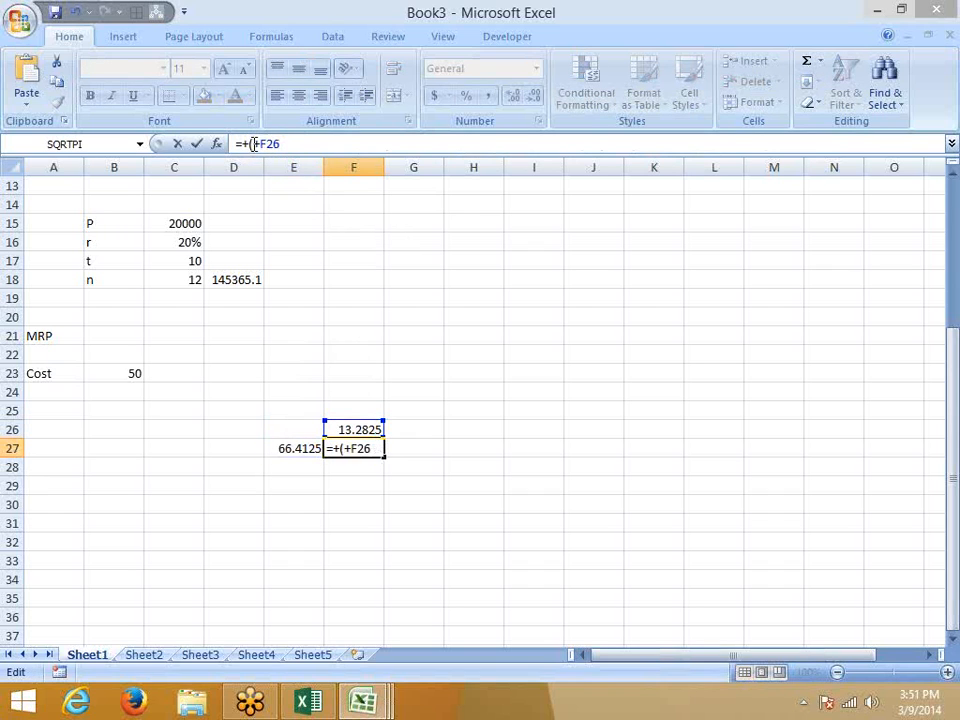
key("ctrl+v")
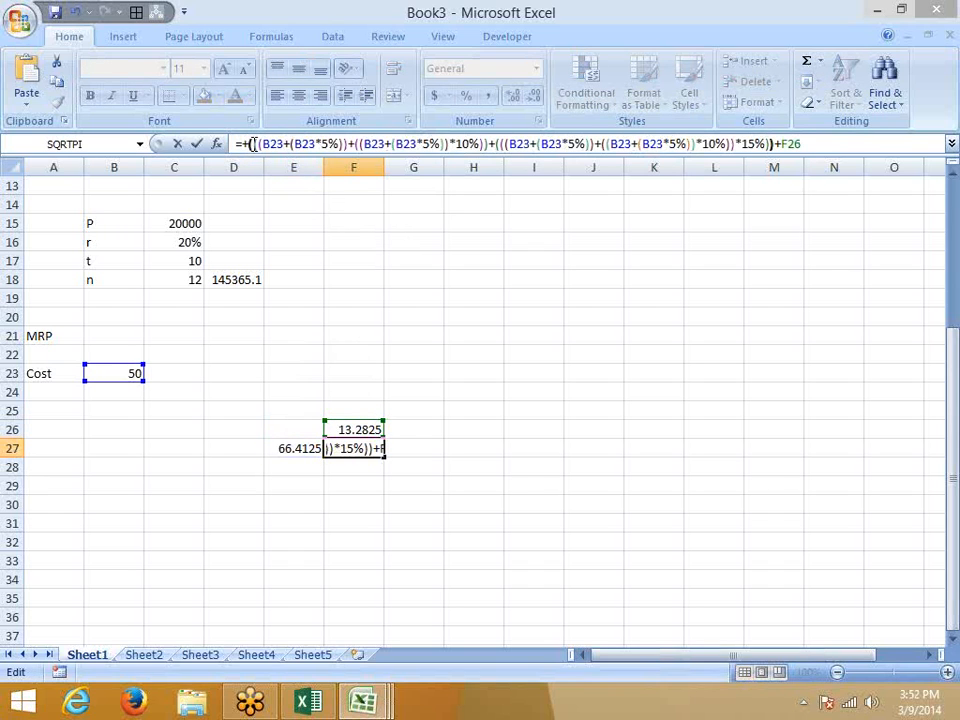
key("Return")
key("Left")
key("Up")
key("Delete")
Expand the formula bar to two lines and copy F26's cost-based expression.
key("Up")
key("Right")
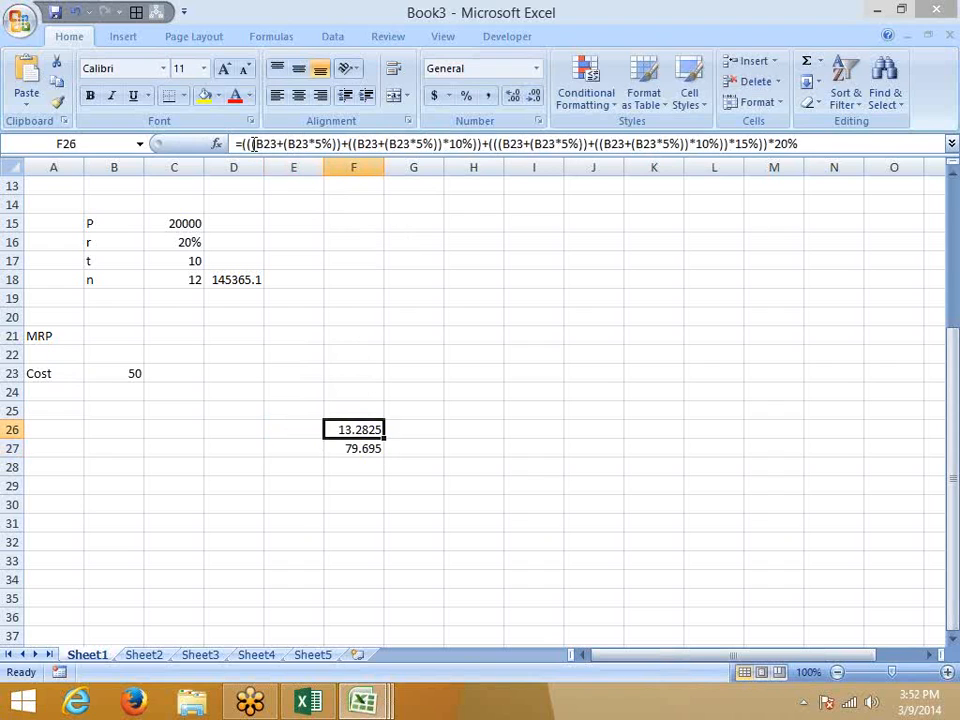
left_click_drag(255, 157, 255, 176)
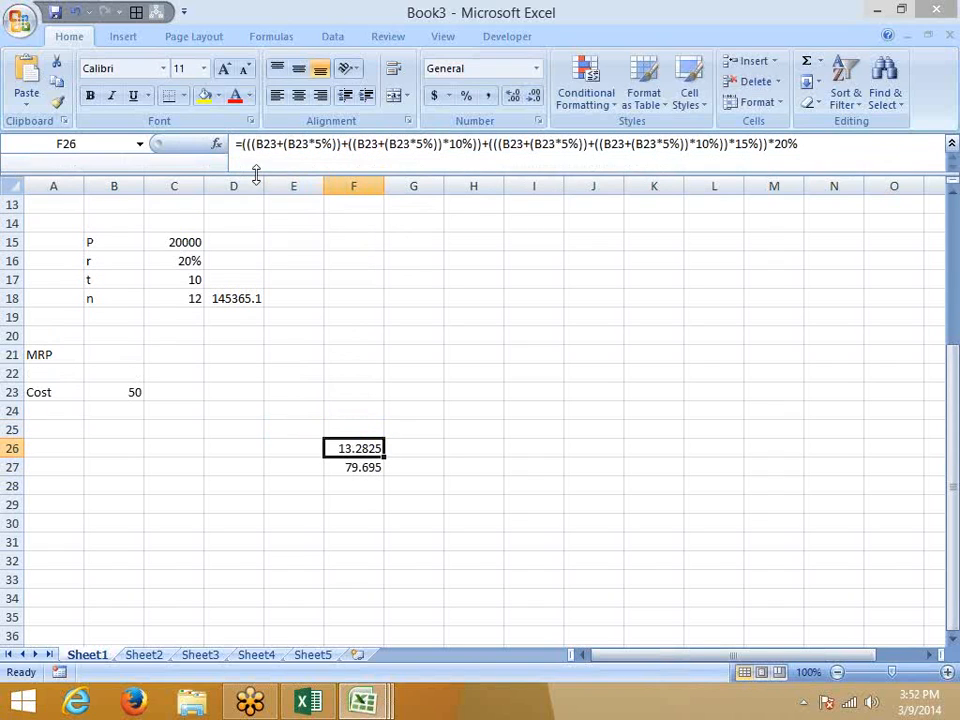
left_click_drag(815, 152, 240, 146)
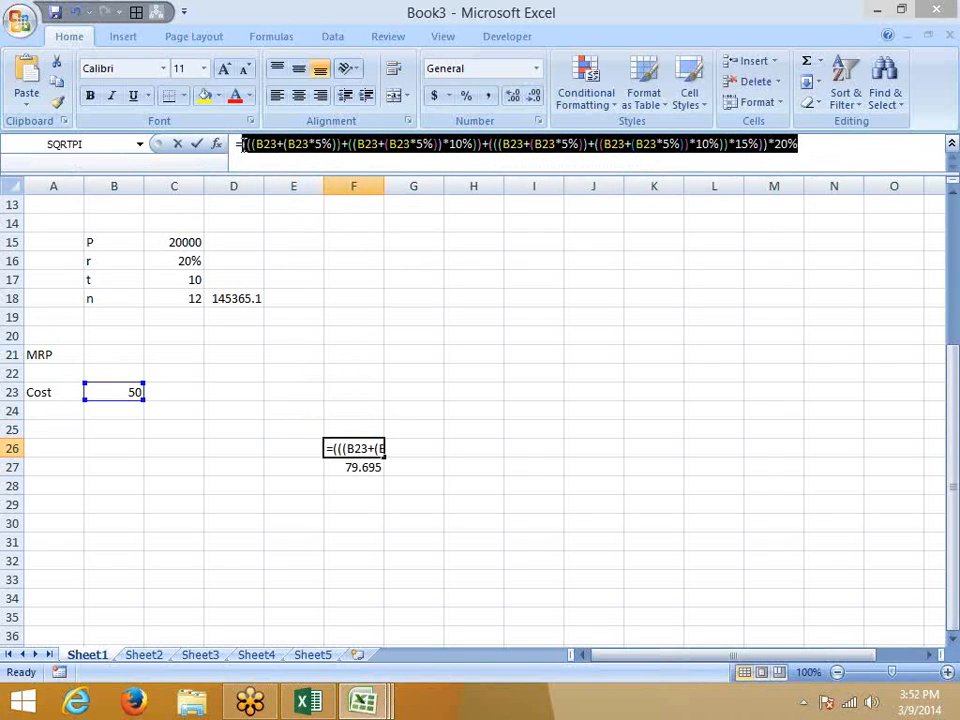
key("Escape")
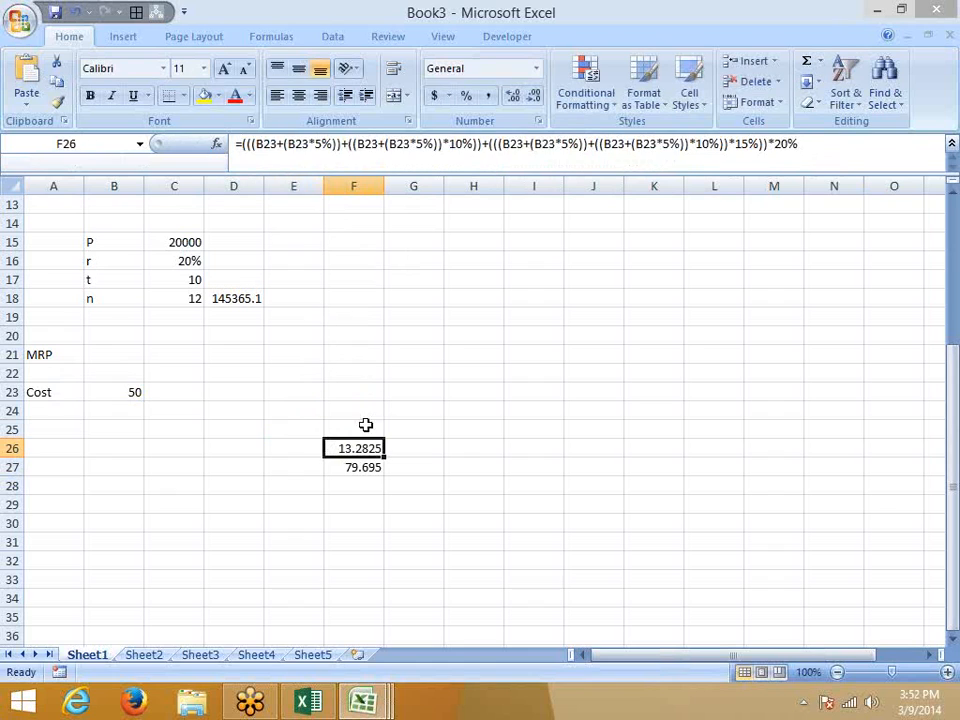
Swap F27's F26 reference for F26's expression, clear F26, and copy F27.
left_click(366, 467)
double_click(790, 145)
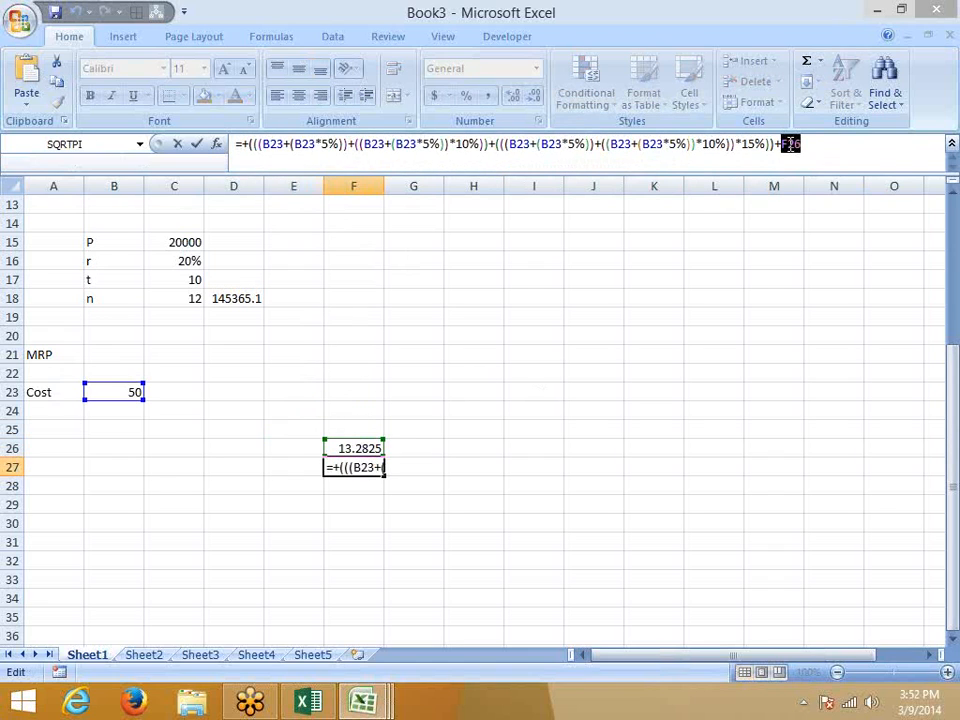
type("(")
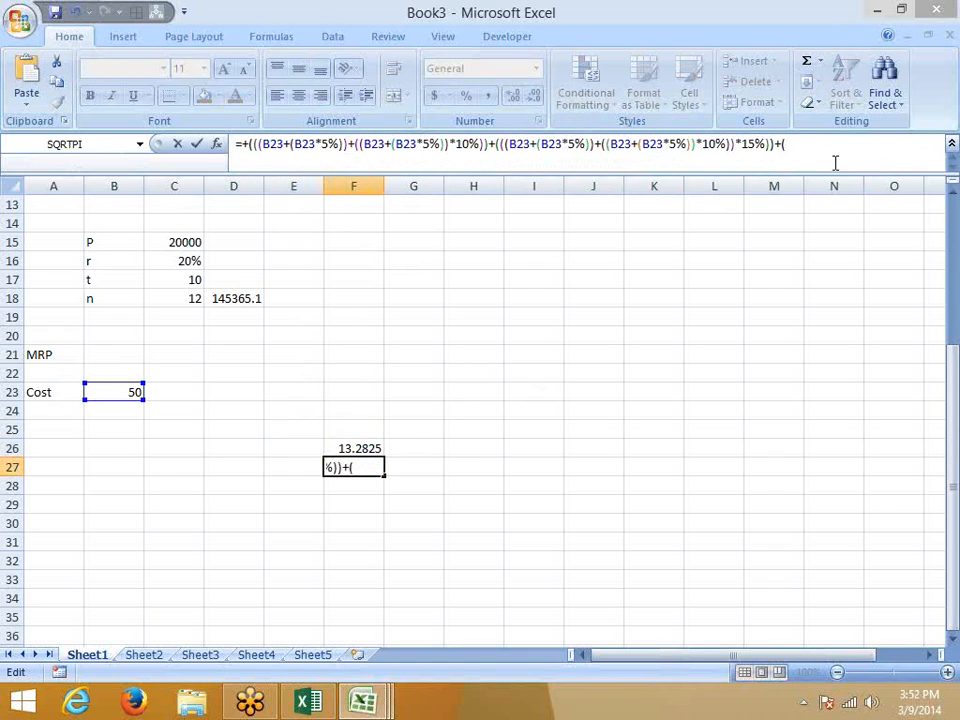
key("ctrl+v")
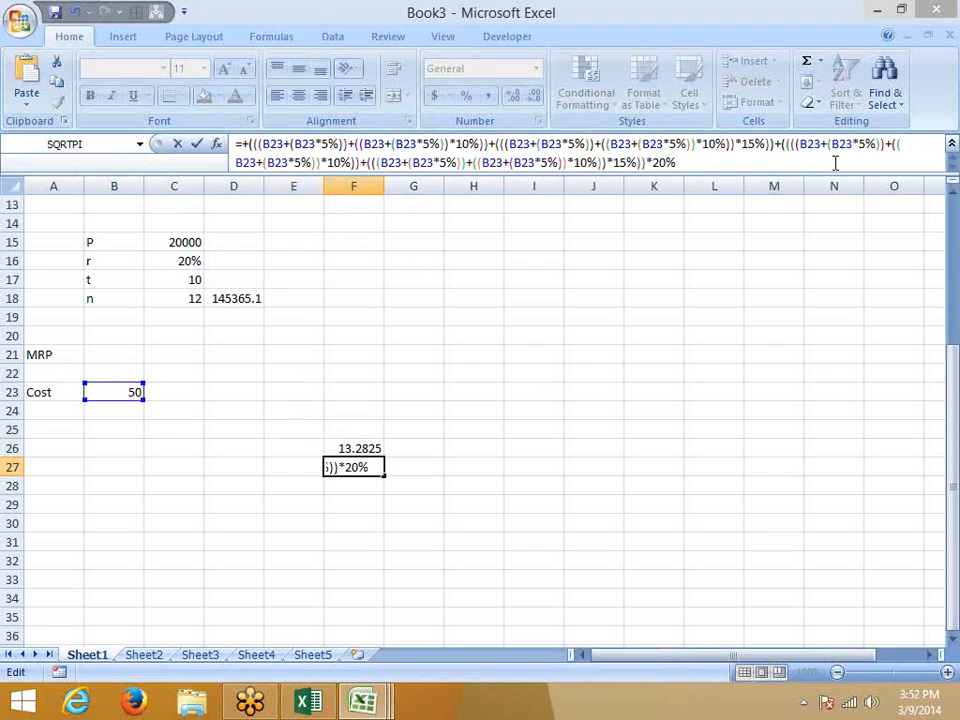
type(")")
key("ctrl+Return")
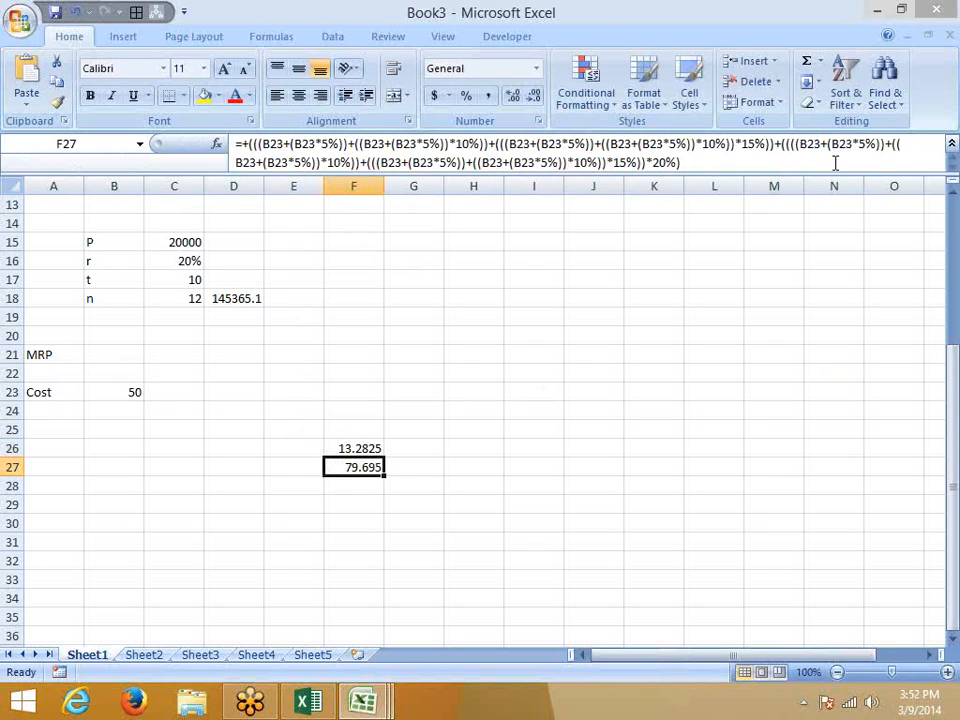
key("Up")
key("Delete")
key("Down")
key("ctrl+c")
key("Left")
key("Left")
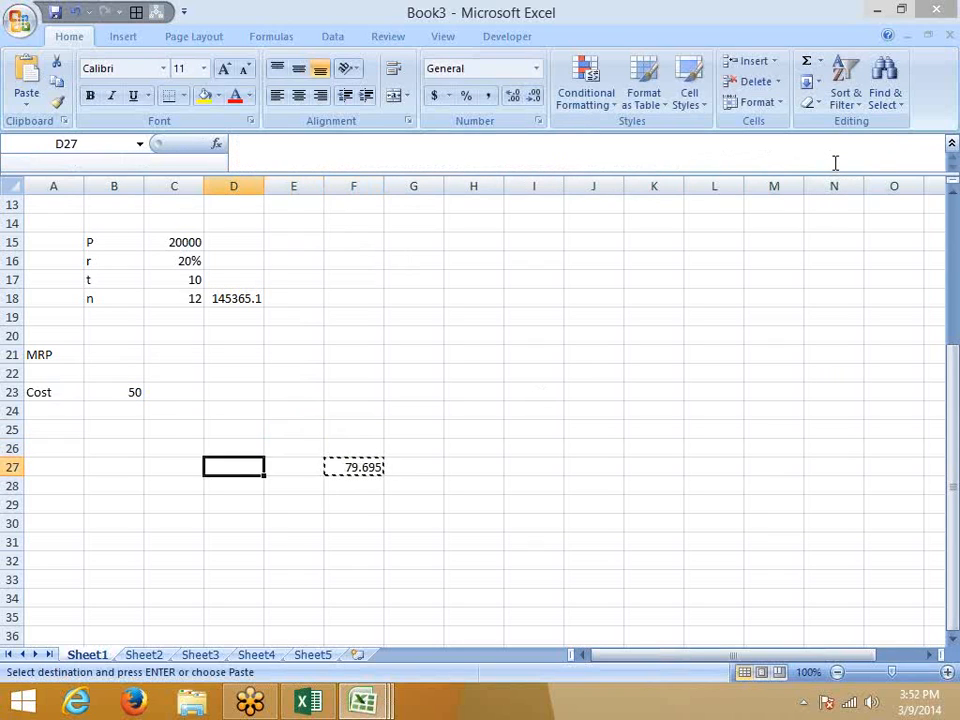
Paste the final MRP formula into C23 beside Cost, then collapse the formula bar to one line.
key("Up")
key("Up")
key("Up")
key("Up")
key("Up")
key("Down")
key("Left")
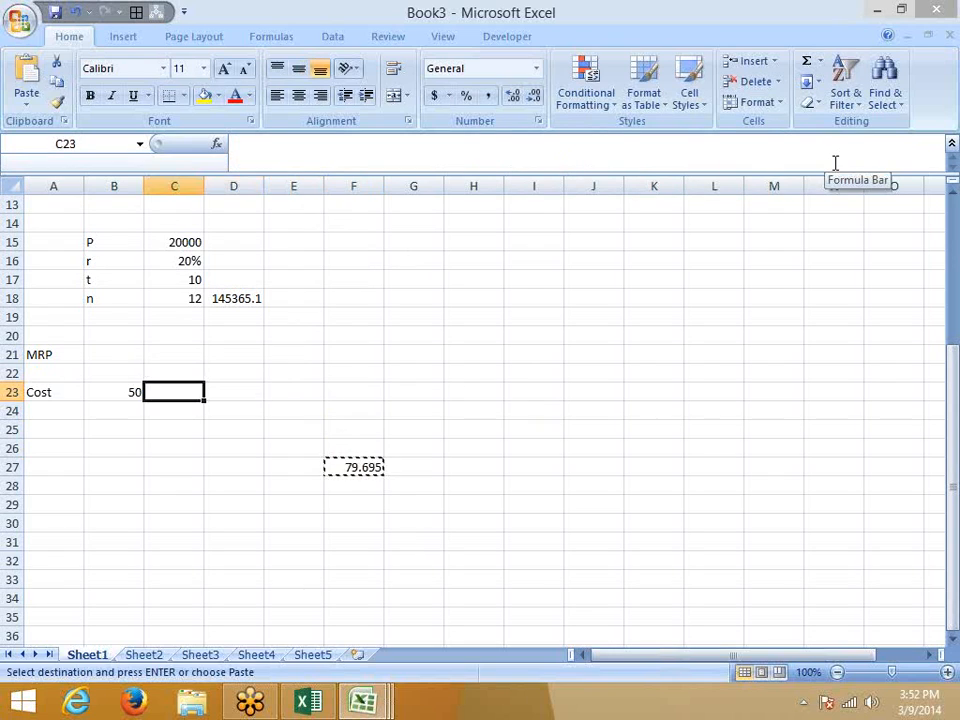
key("Return")
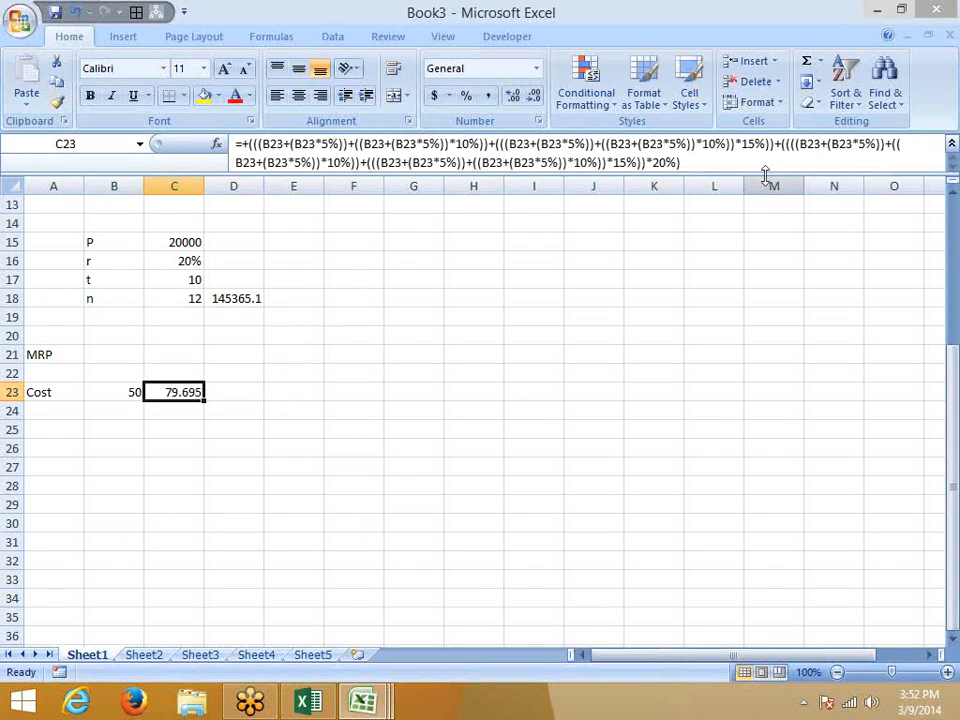
left_click_drag(765, 177, 767, 212)
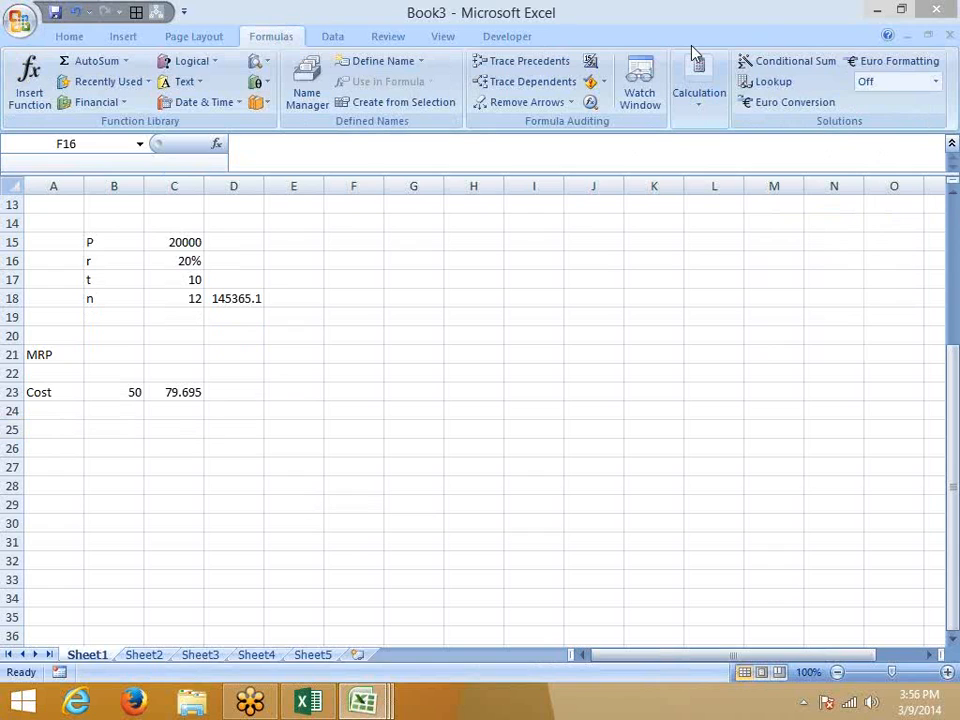
left_click(305, 175)
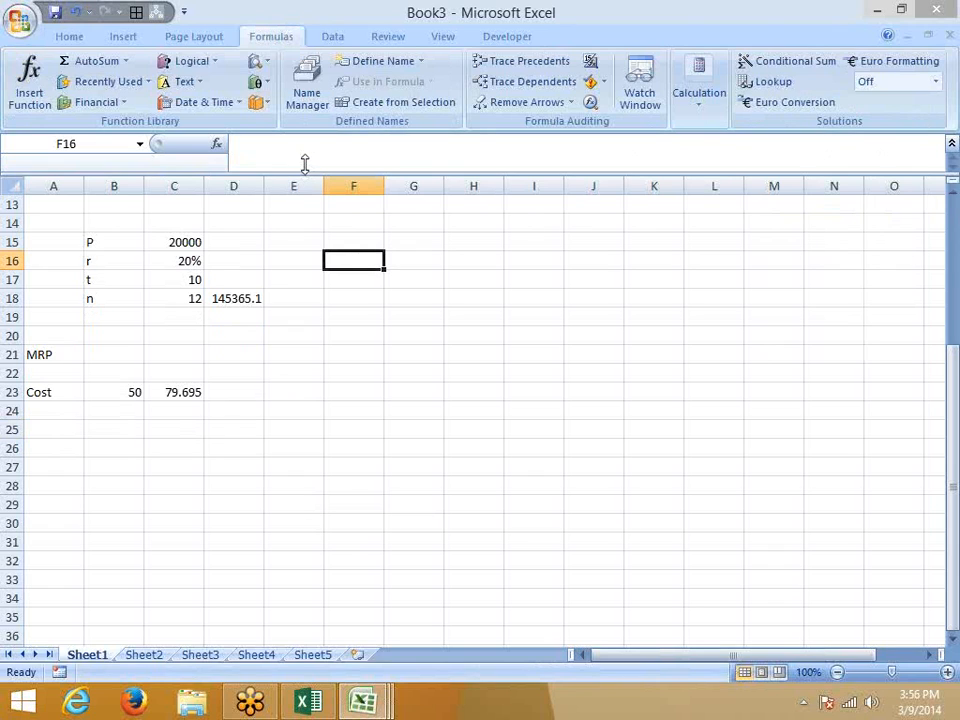
left_click_drag(300, 167, 298, 150)
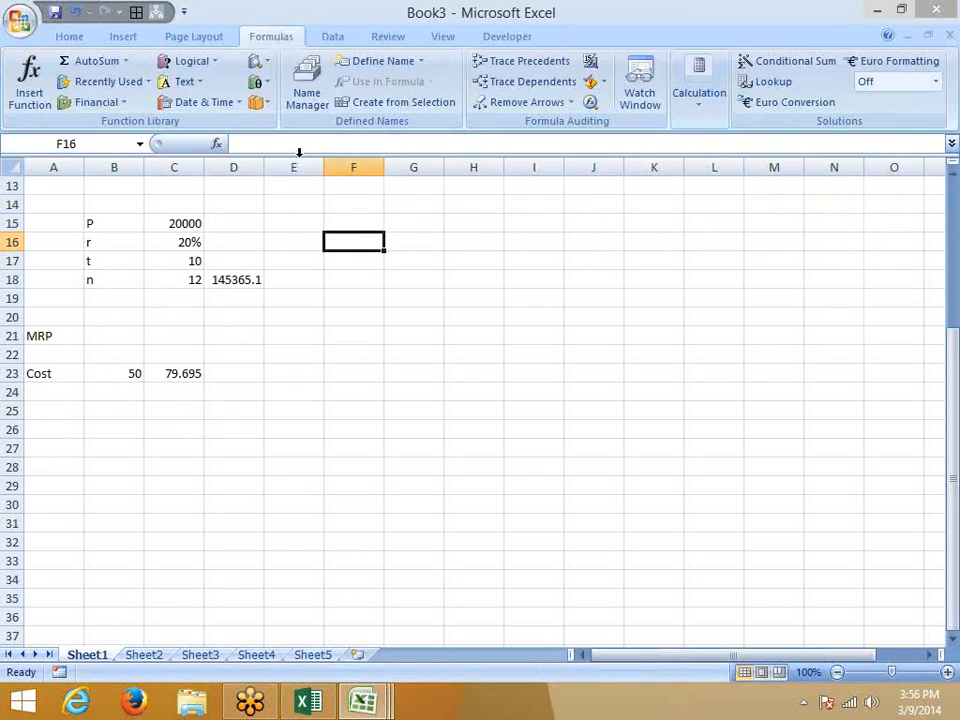
On Sheet2, enter =, >, <, >=, <= and <> down cells F2 to F7.
left_click(148, 655)
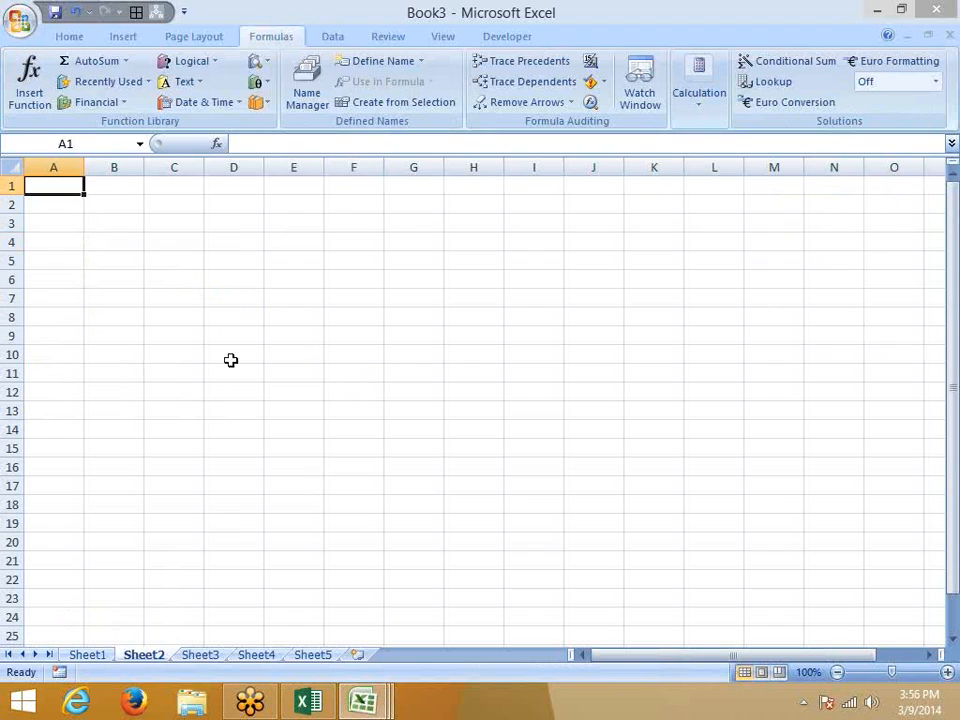
left_click(362, 207)
type("=")
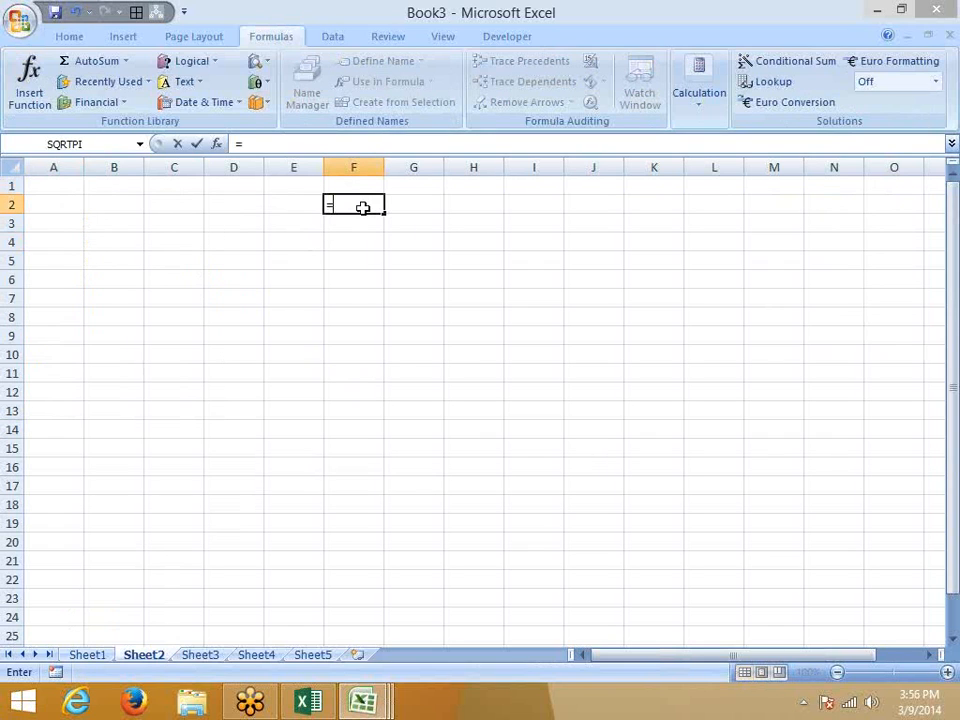
key("Return")
type(">")
key("Return")
type("<")
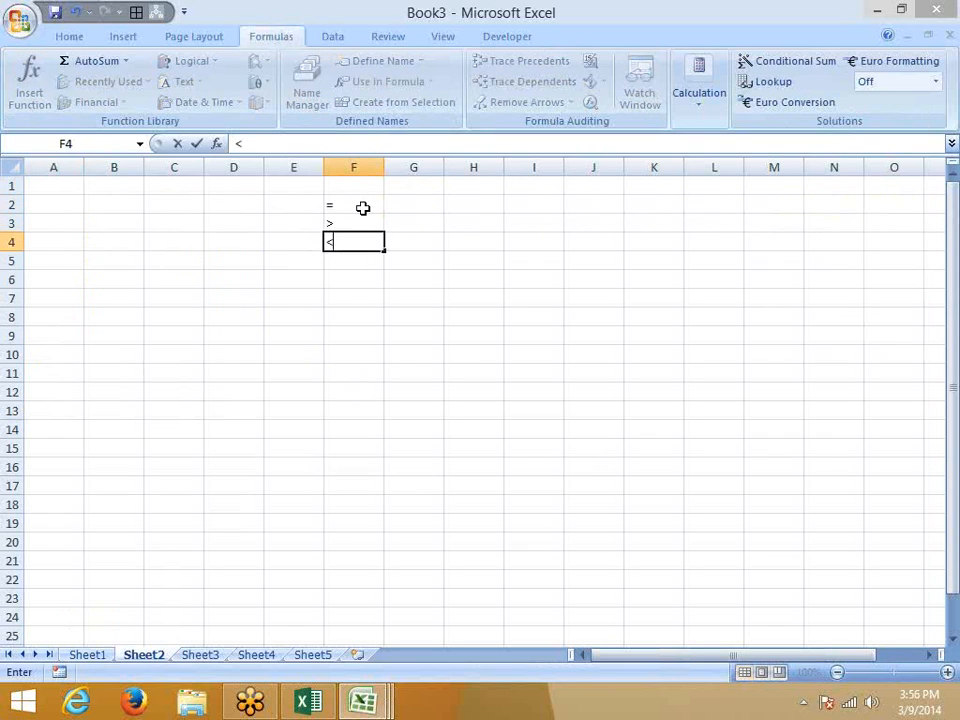
key("Return")
type(">=")
key("Return")
type("<")
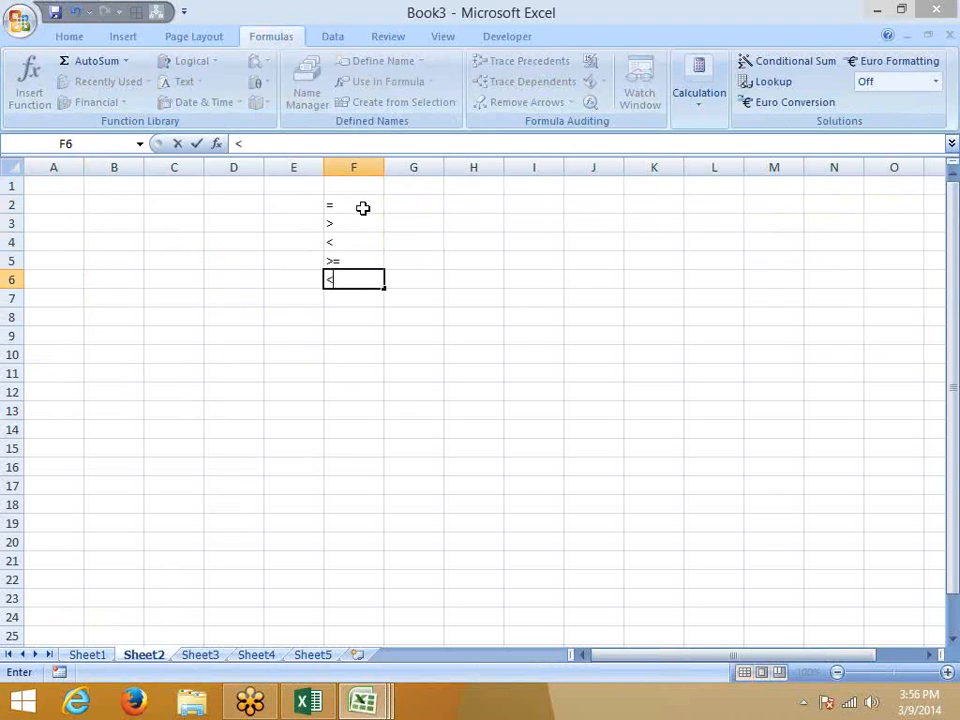
type("=")
key("Return")
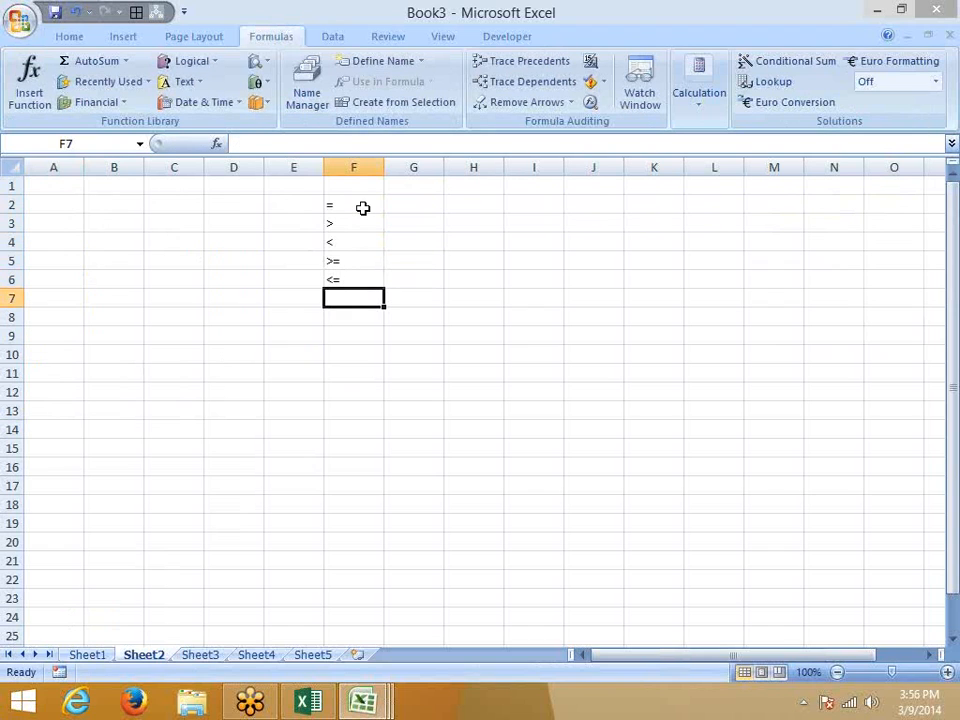
type("<>")
key("Return")
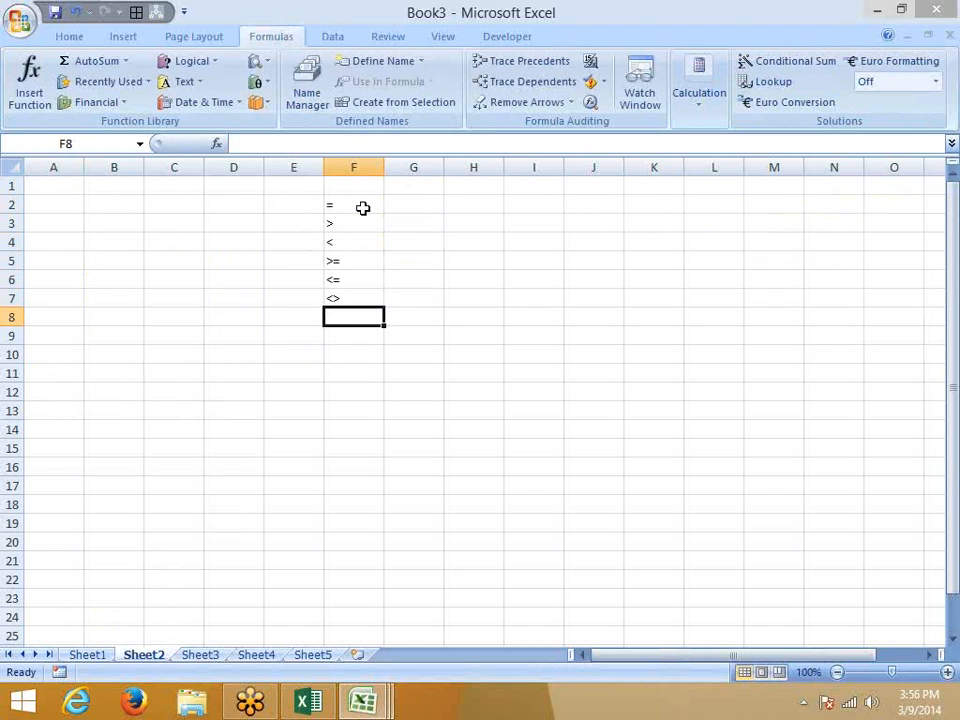
Try != and <>50 as examples in G7, discard both, and return to A1.
key("Up")
key("Right")
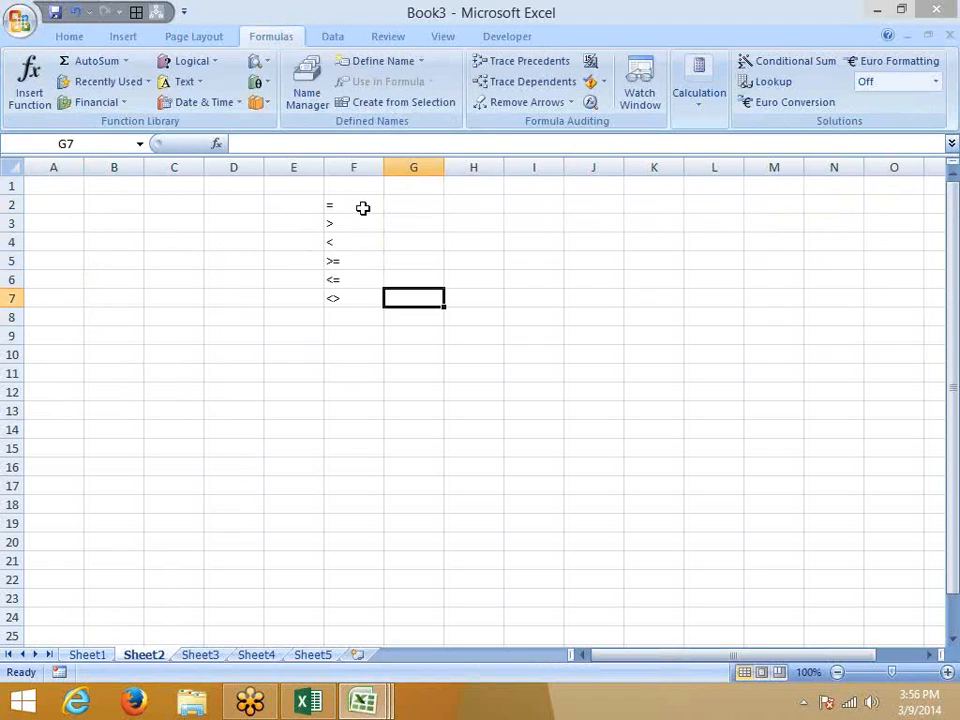
type("!=")
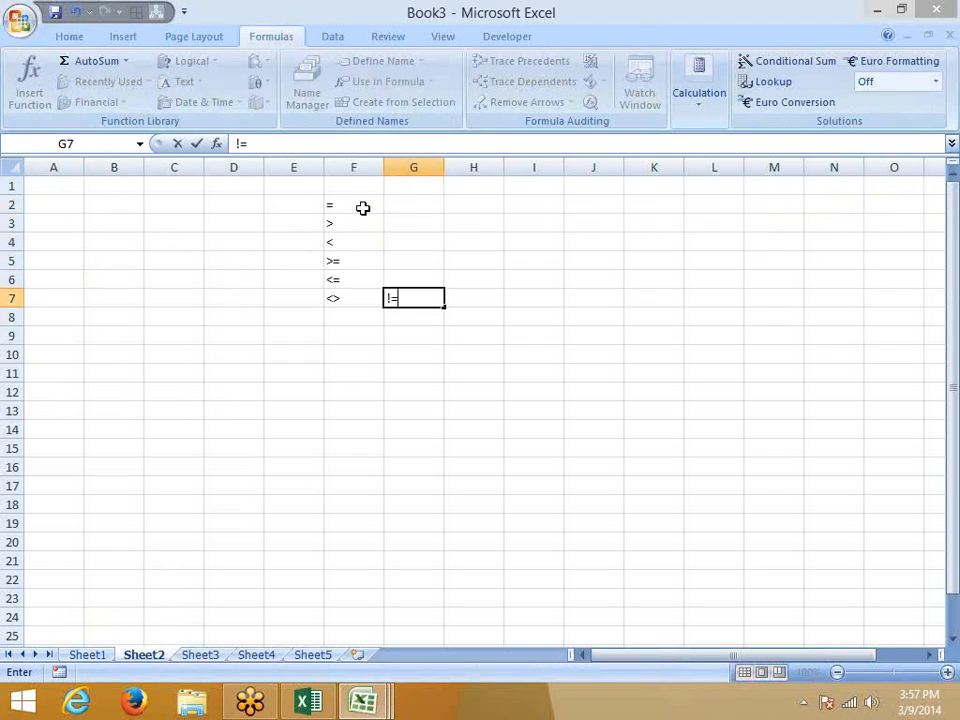
key("Return")
key("Up")
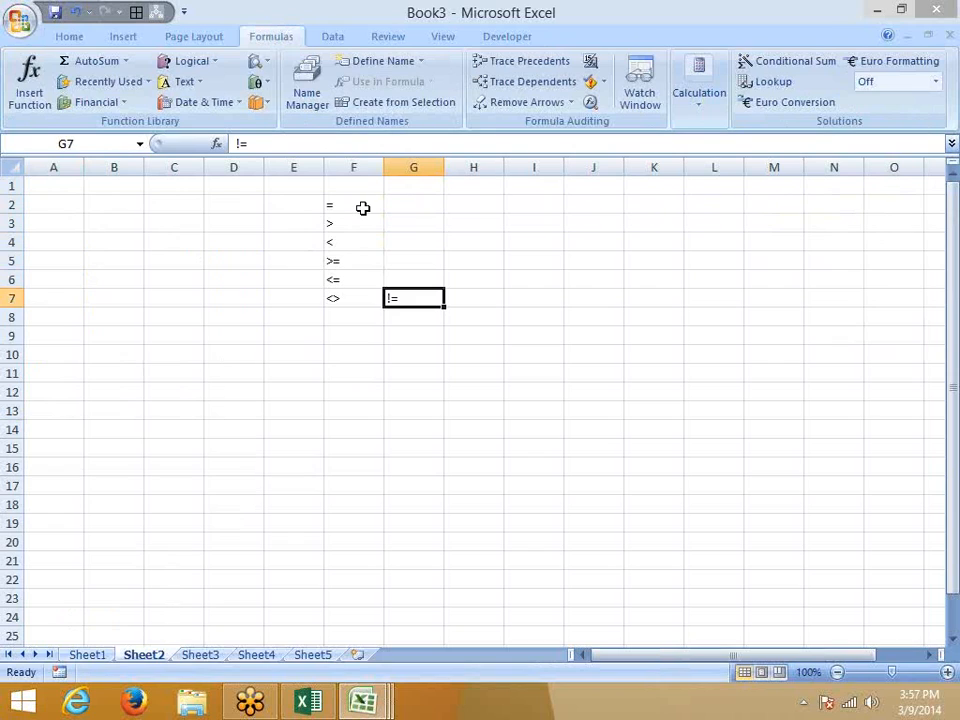
key("Delete")
key("Down")
key("Up")
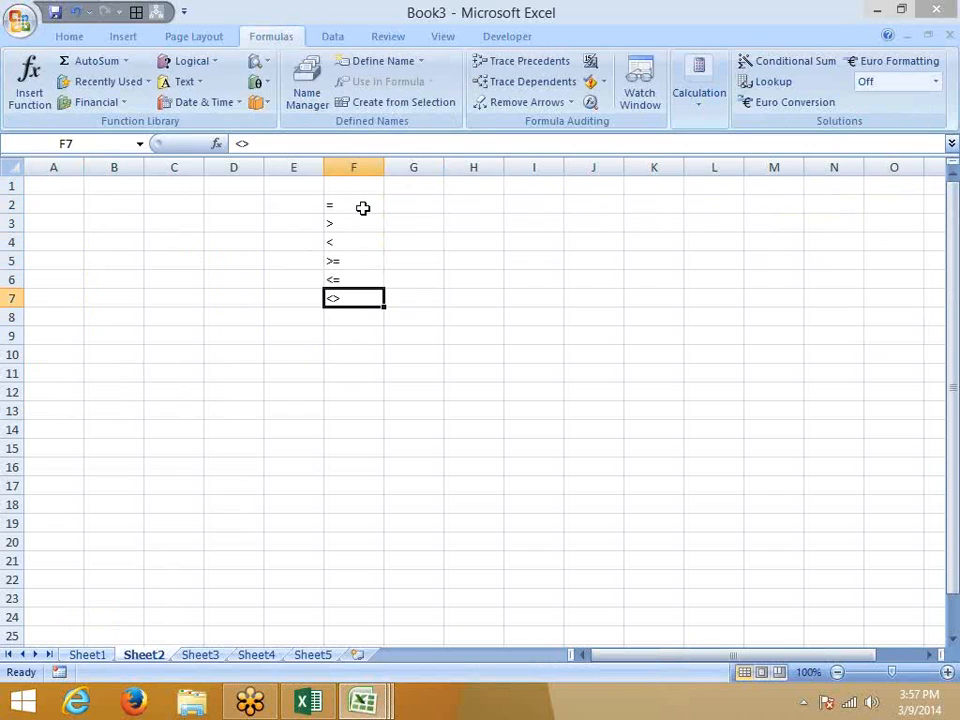
key("Right")
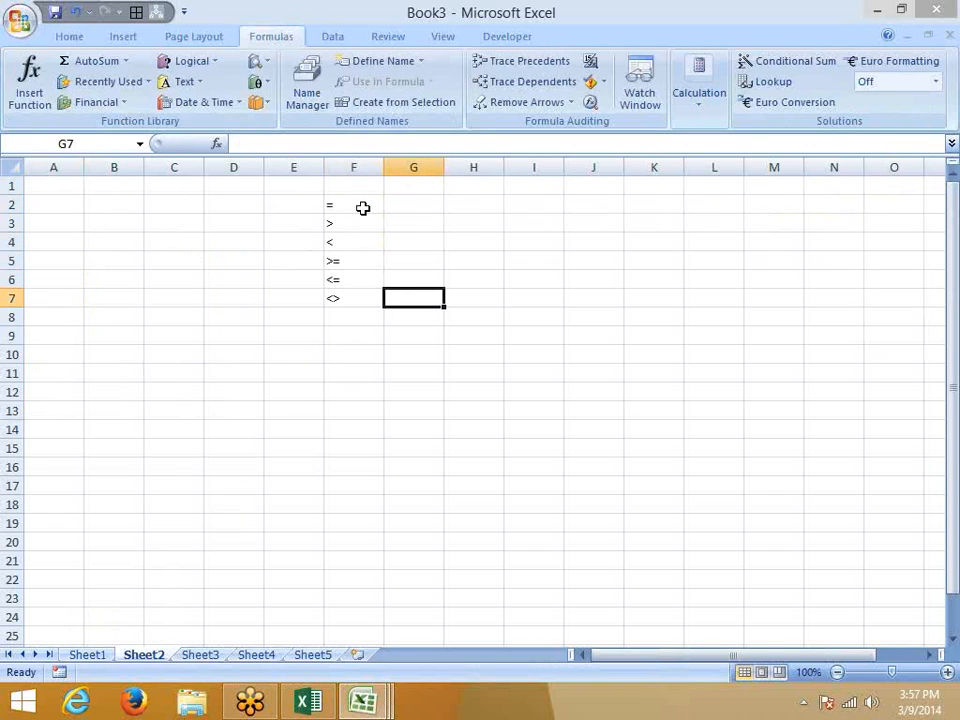
type("<>50")
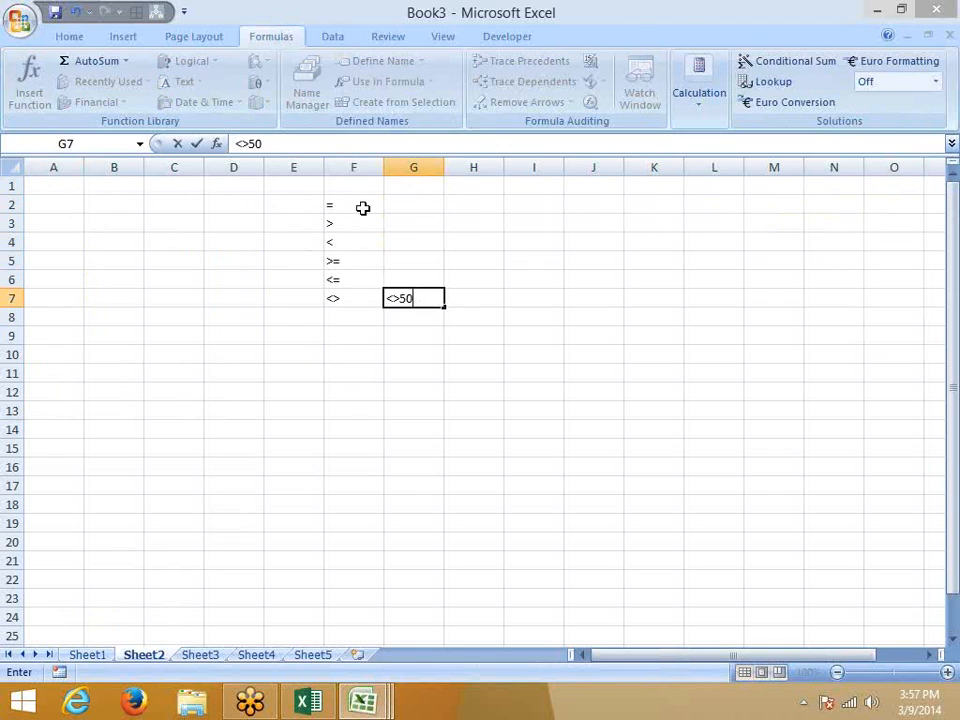
key("Escape")
key("Home")
key("ctrl+Home")
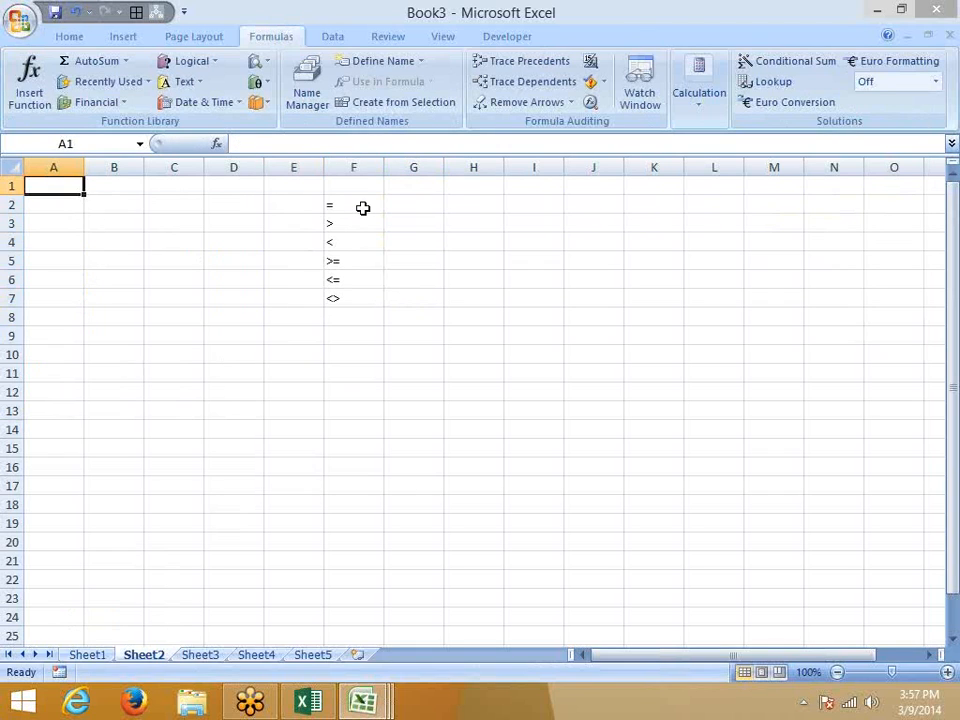
Type the Sales header in A1 and enter =RANDBETWEEN(10,90) in A2.
type("SAI")
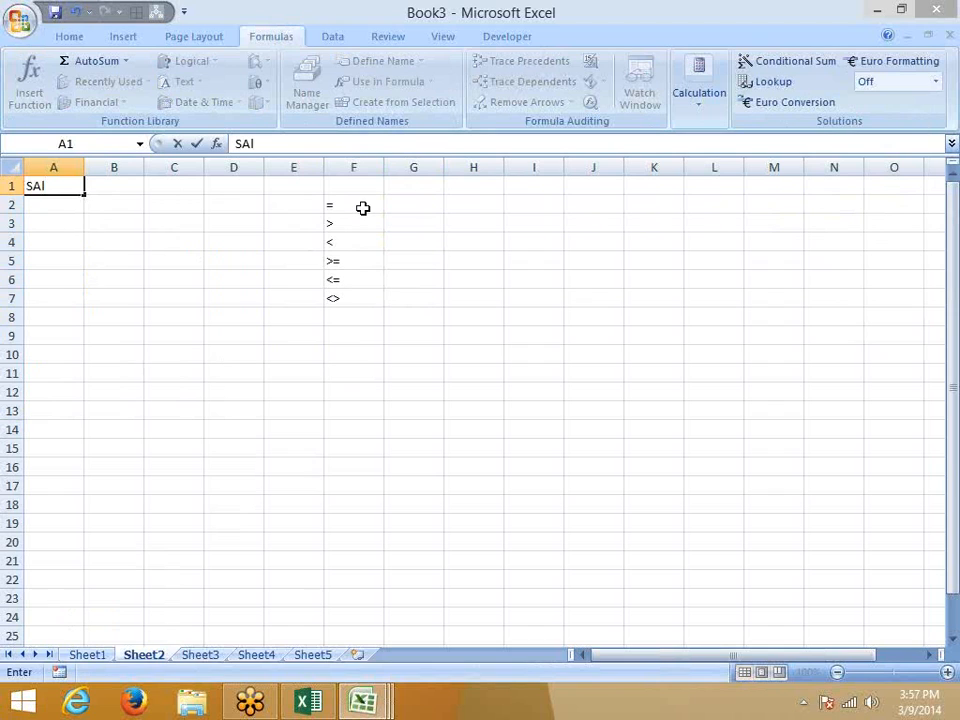
type("es")
key("Return")
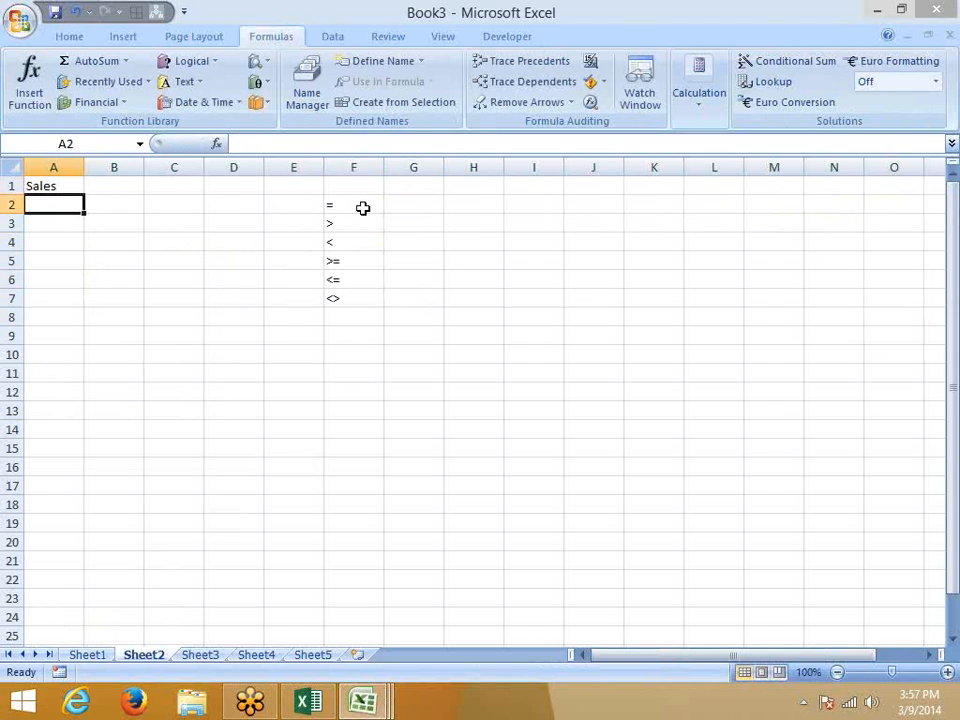
type("=ra")
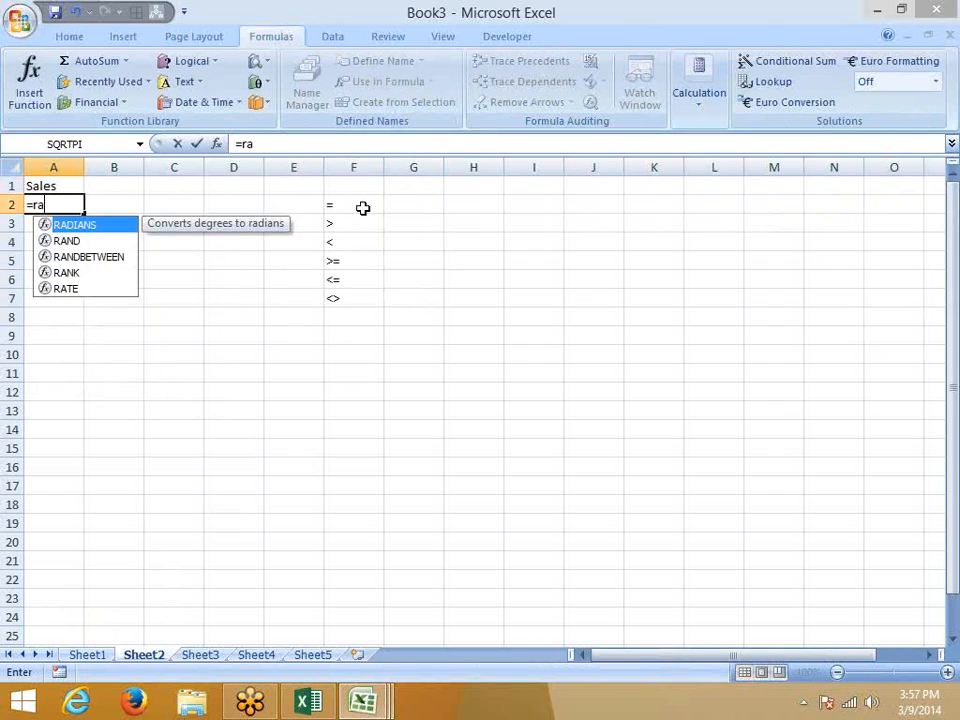
key("Down")
key("Down")
key("Tab")
type("10,90")
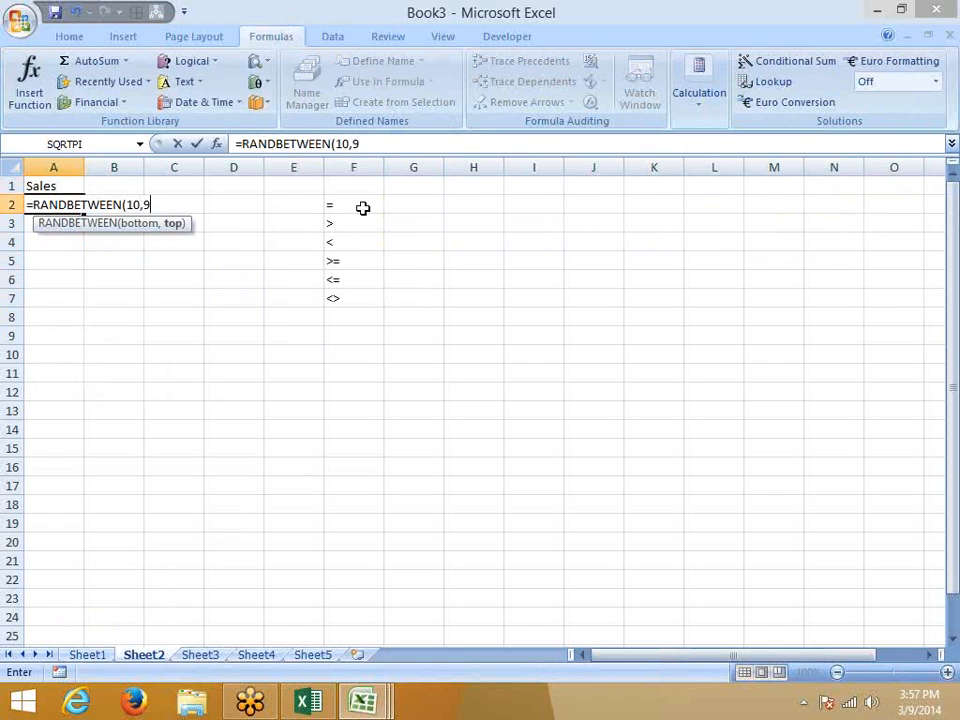
key("Return")
Fill the formula down to A23 and paste A2:A23 back as fixed values.
key("Up")
key("shift+Down")
key("shift+Down")
key("shift+Down")
key("shift+Down")
key("shift+Down")
key("shift+Down")
key("shift+Down")
key("shift+Down")
key("shift+Down")
key("shift+Down")
key("shift+Down")
key("shift+Down")
key("shift+Down")
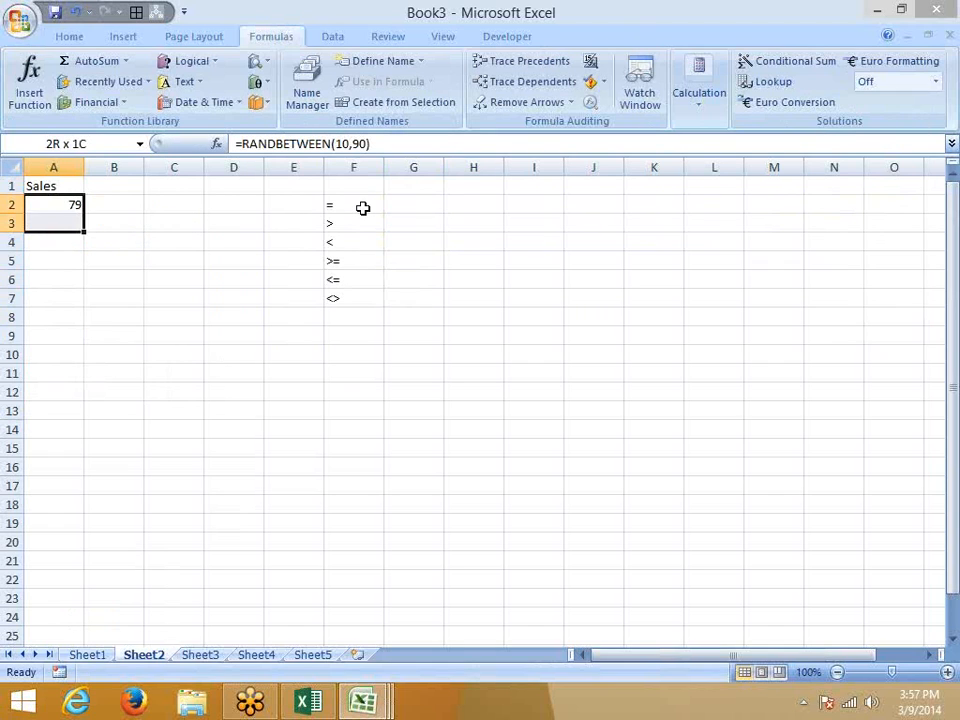
key("shift+Down")
key("shift+Down")
key("shift+Down")
key("shift+Down")
key("shift+Down")
key("shift+Down")
key("shift+Down")
key("shift+Down")
key("ctrl+d")
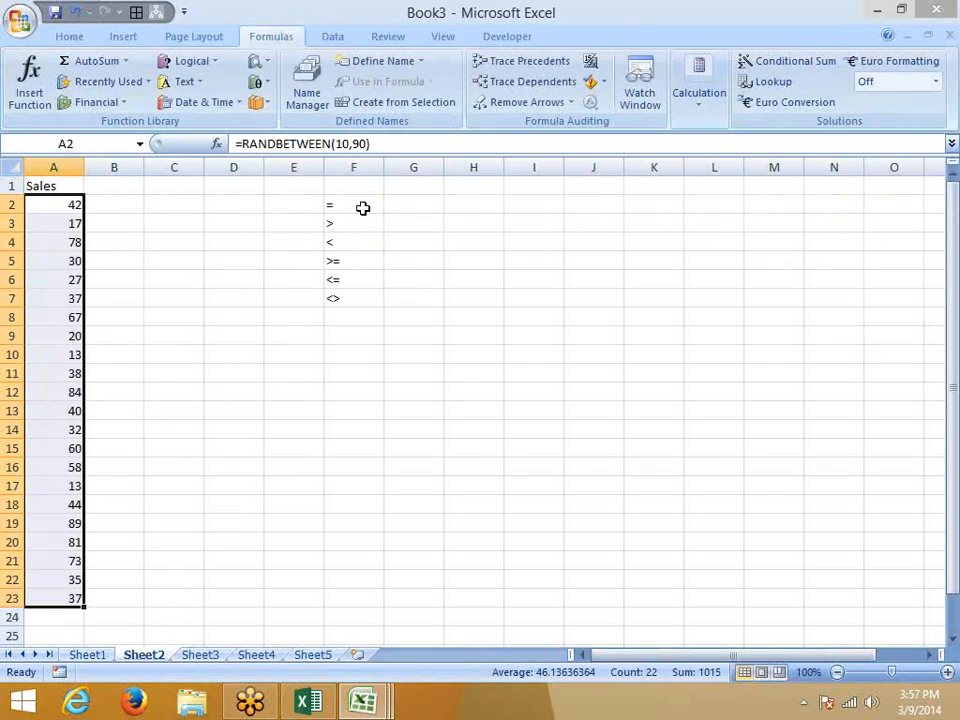
key("ctrl+c")
left_click(60, 36)
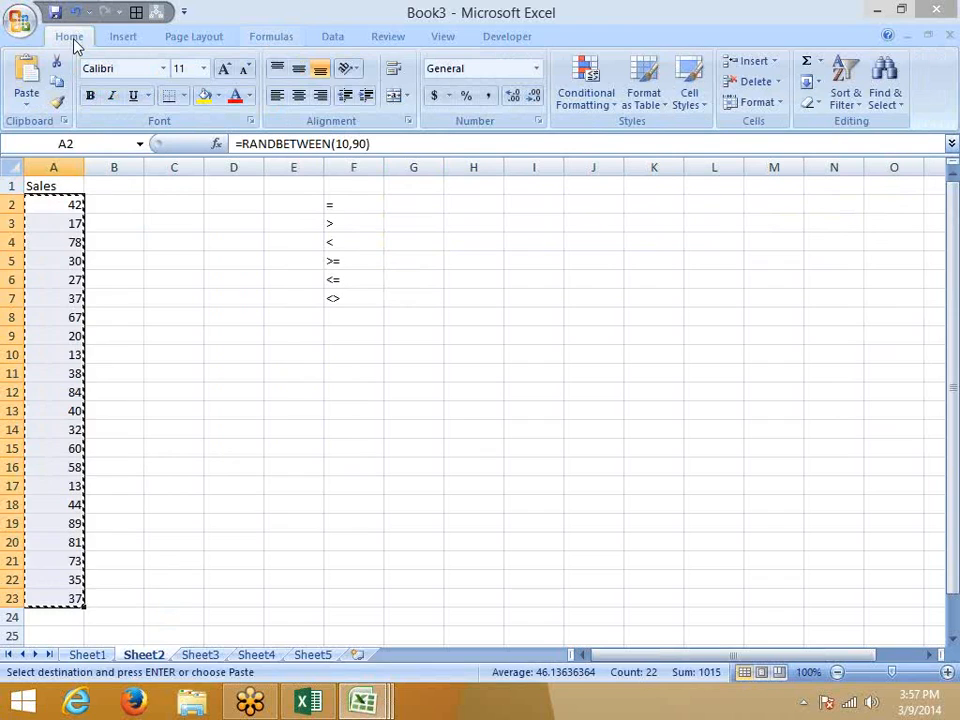
left_click(28, 108)
left_click(26, 166)
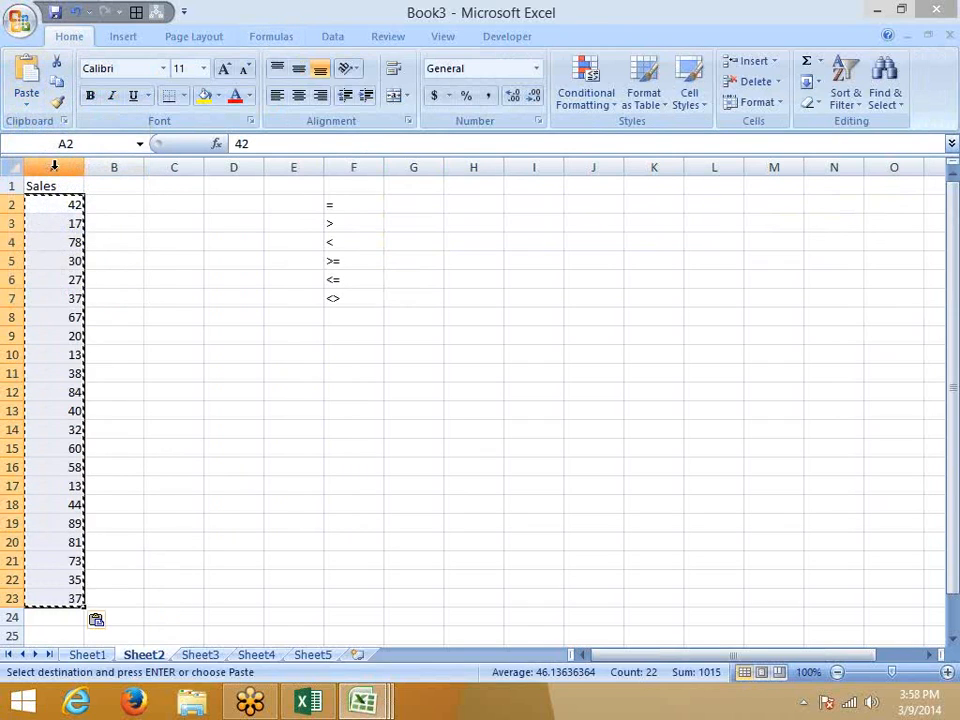
key("Escape")
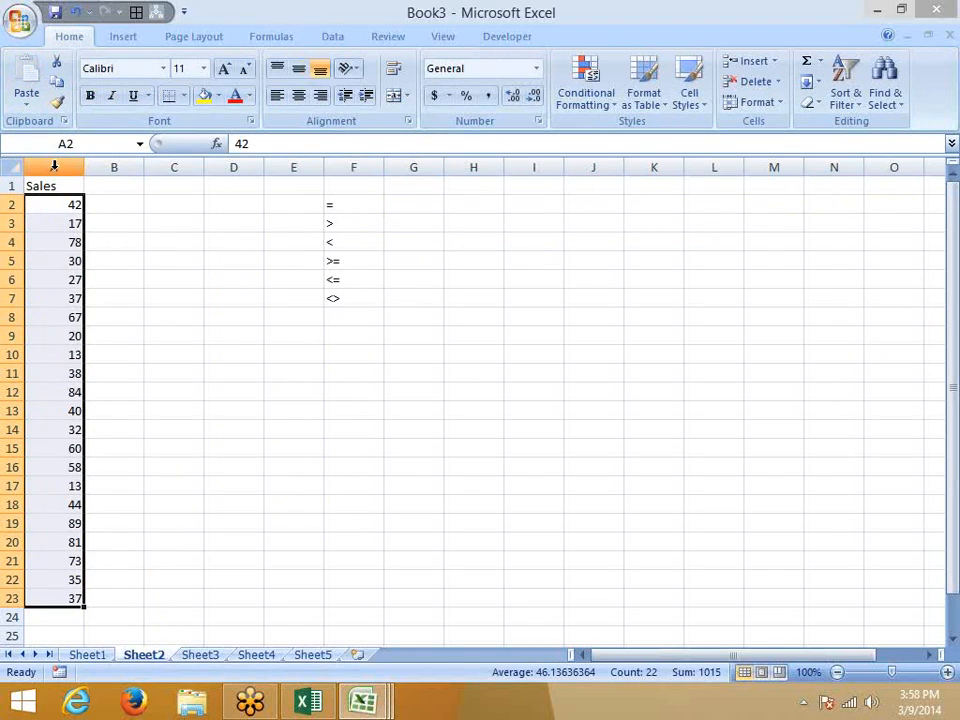
key("Right")
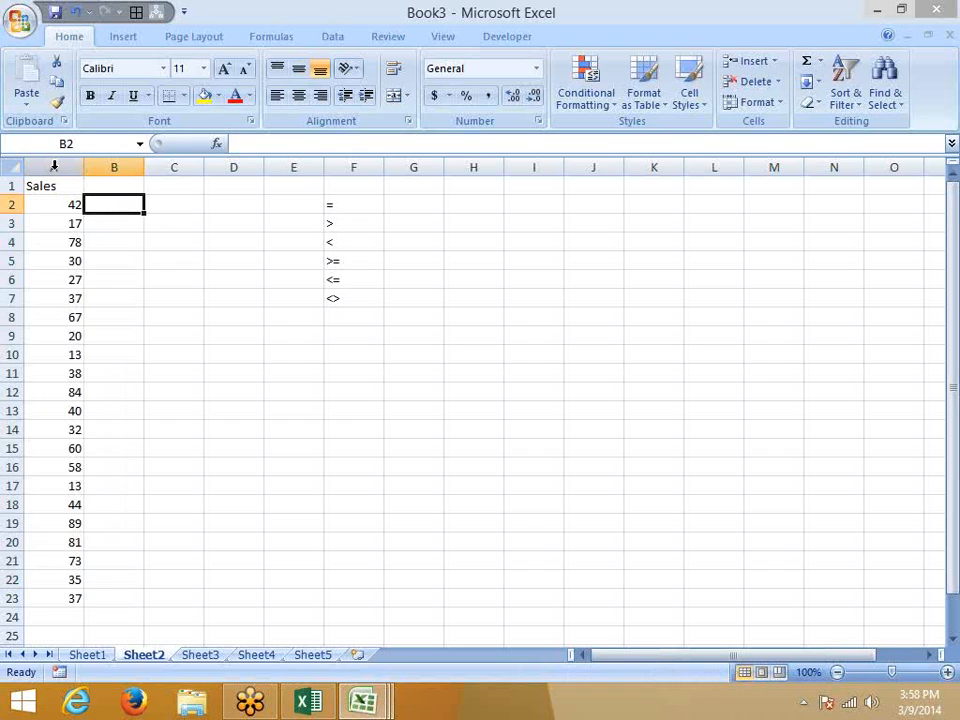
Enter =A2>50 in B2 and fill it down to B23 as TRUE/FALSE flags.
type("=")
key("Left")
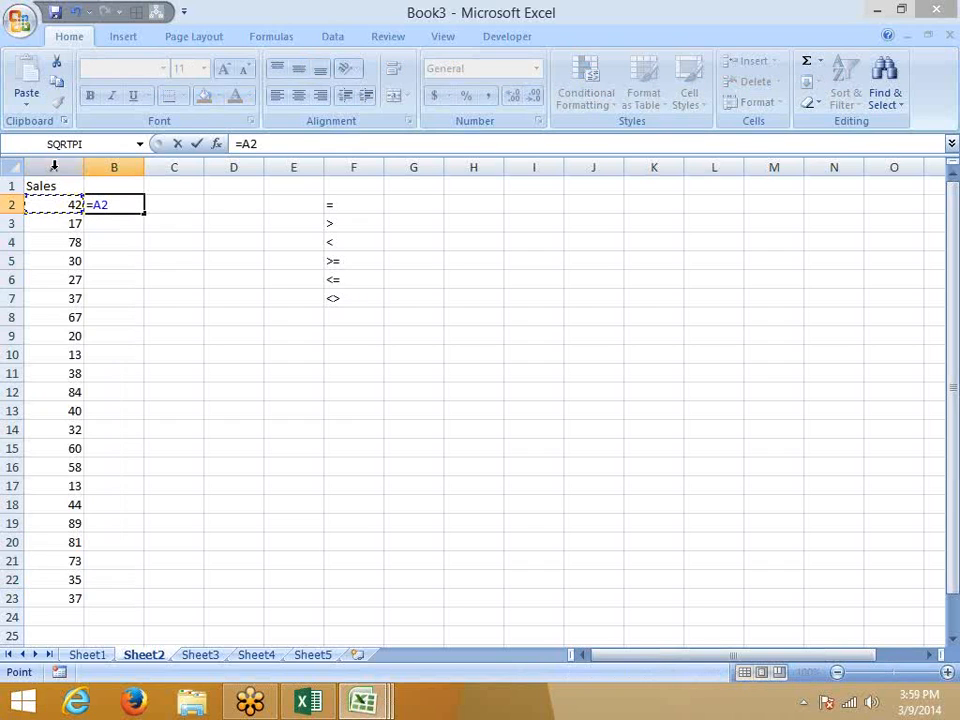
type(">5")
key("Return")
key("Left")
key("ctrl+Down")
key("Right")
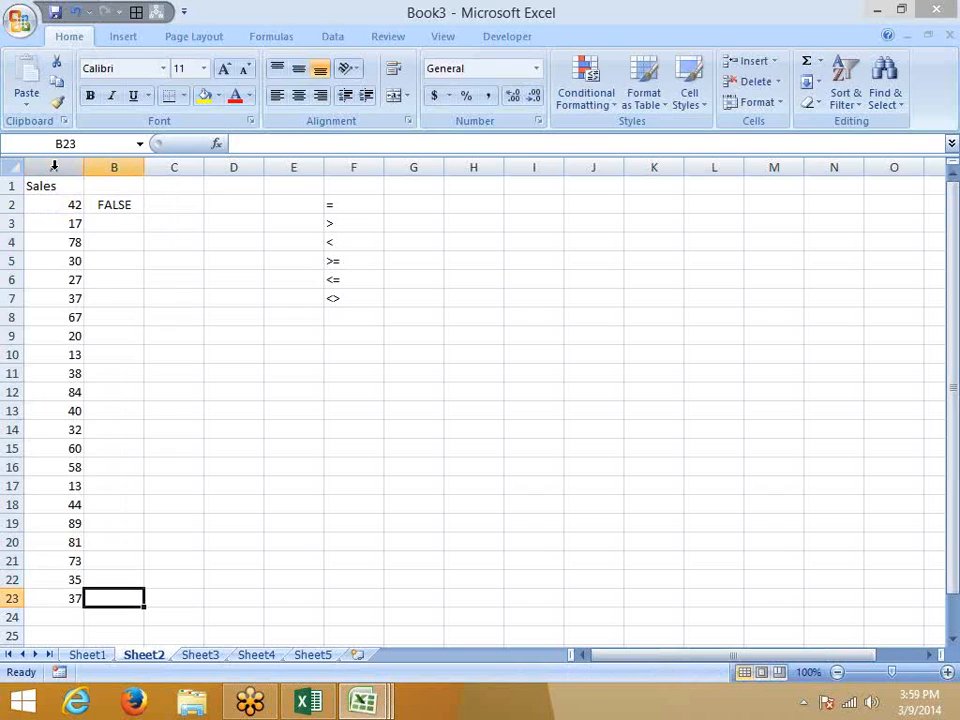
key("ctrl+shift+Up")
key("ctrl+d")
key("ctrl+Up")
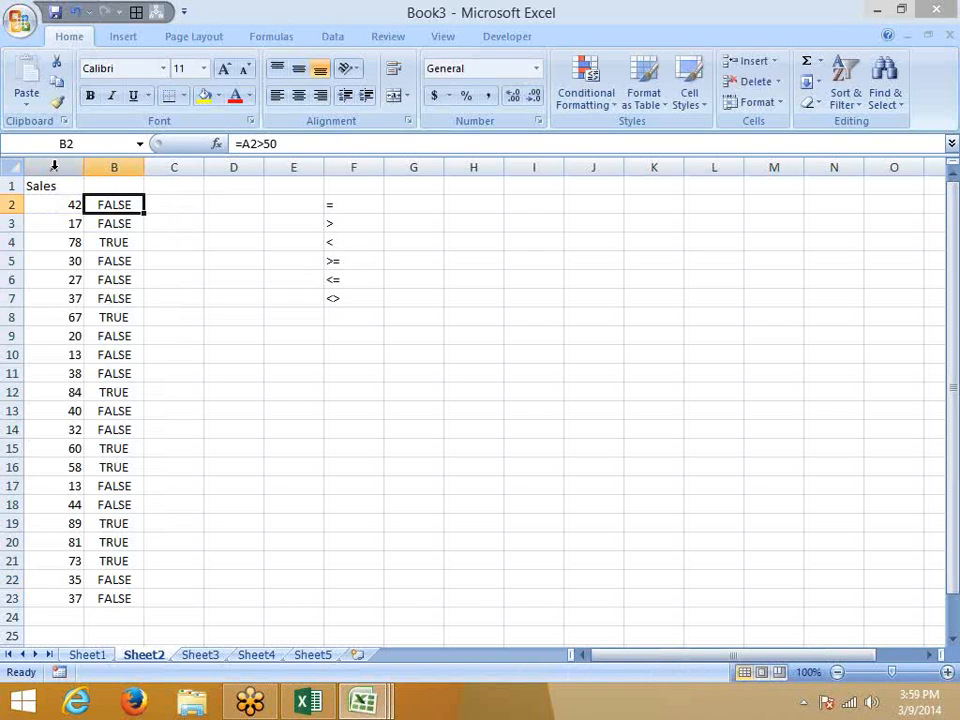
key("Right")
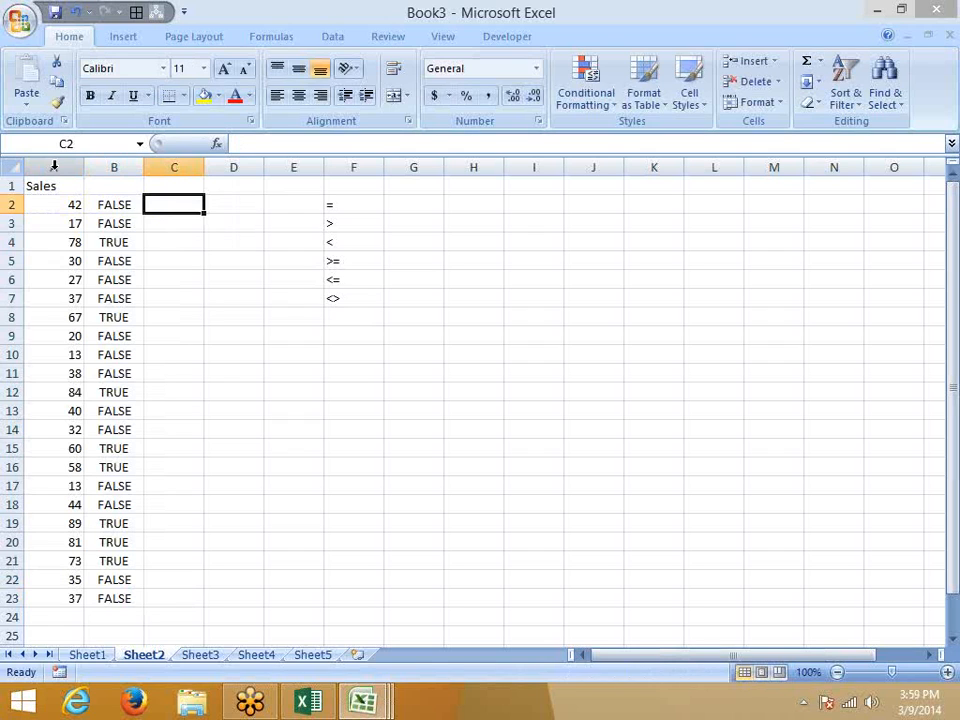
Enter =IF(B2,"OK","Pending") in C2 and fill it down to C23.
type("=if")
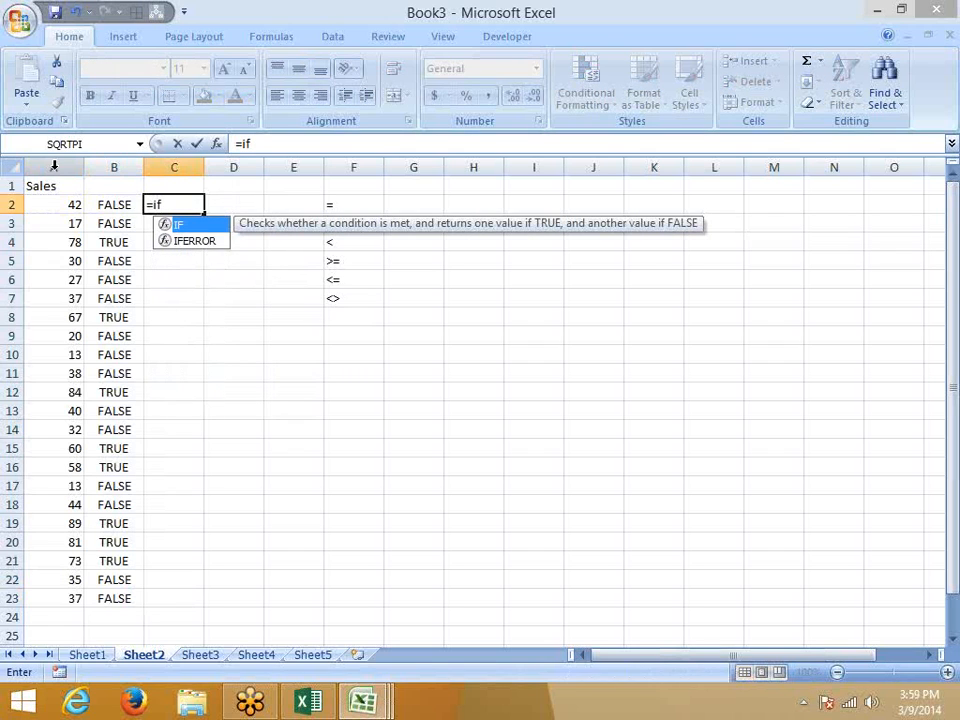
key("Tab")
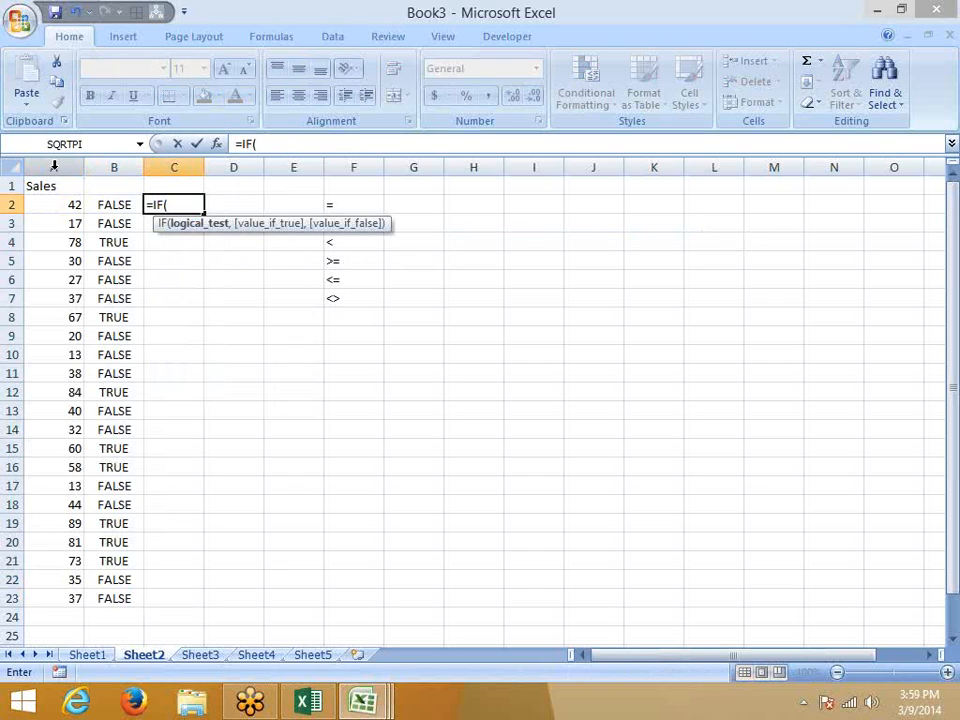
key("Left")
type(",")
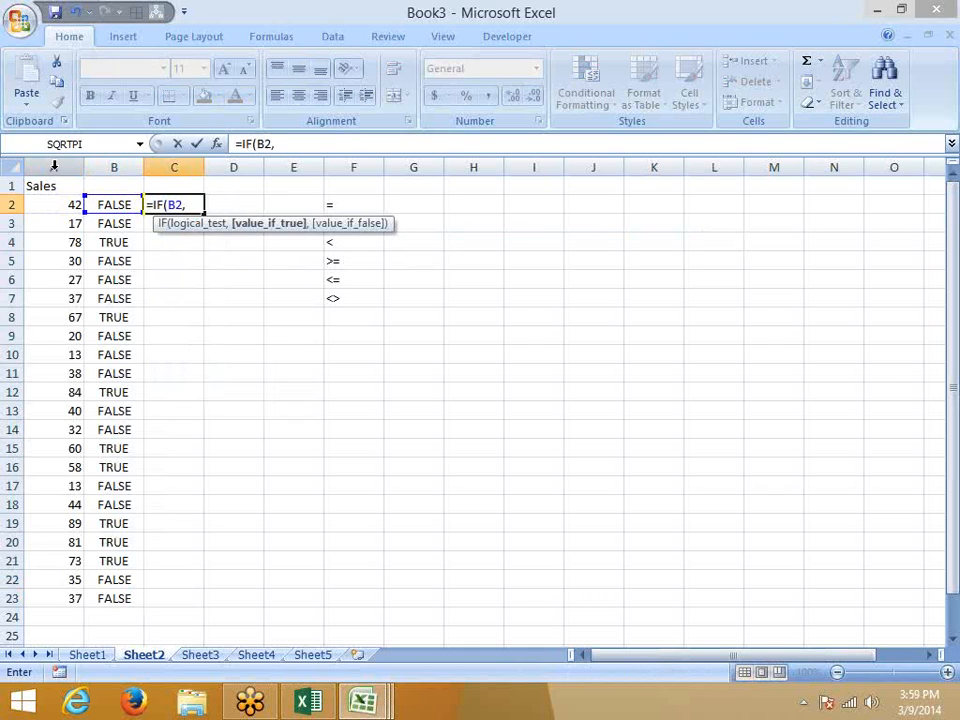
type("\"OK\",\"Pen")
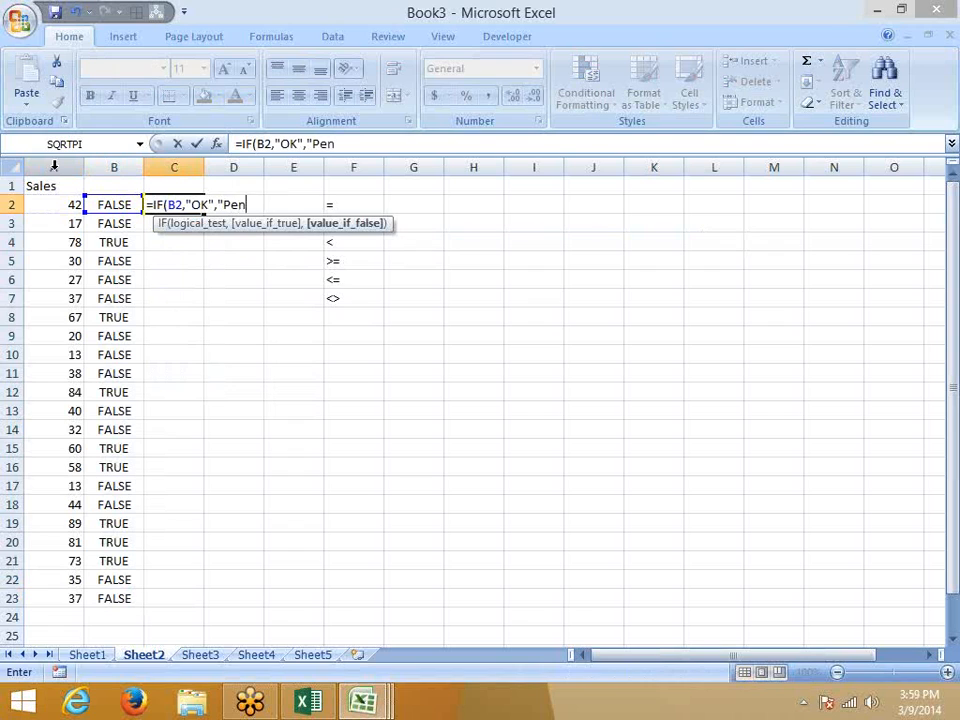
type("ding\"")
key("Return")
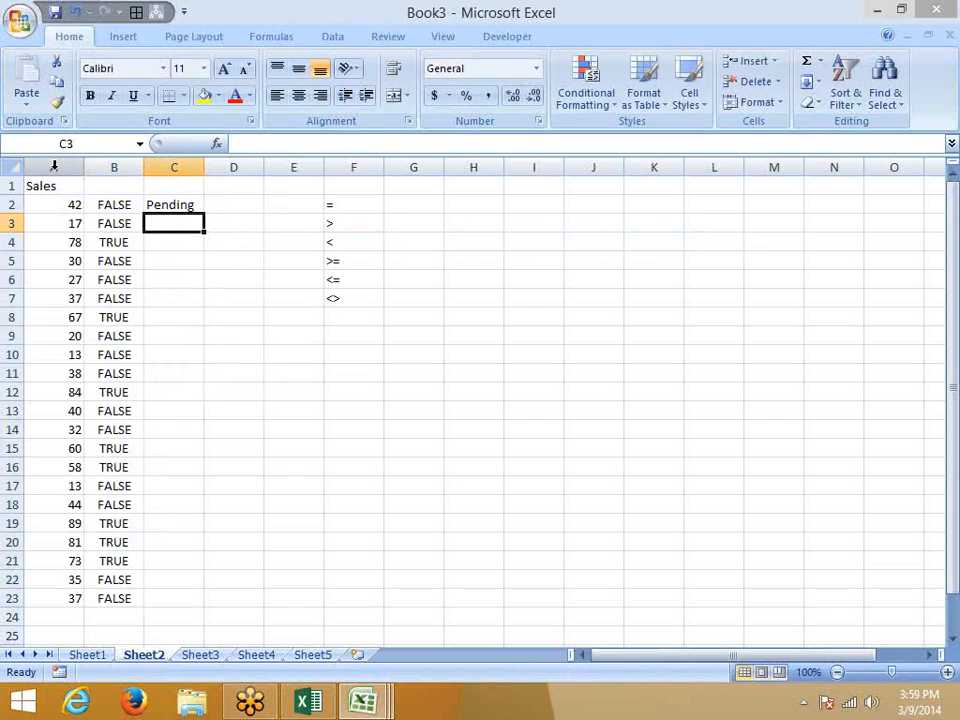
key("Up")
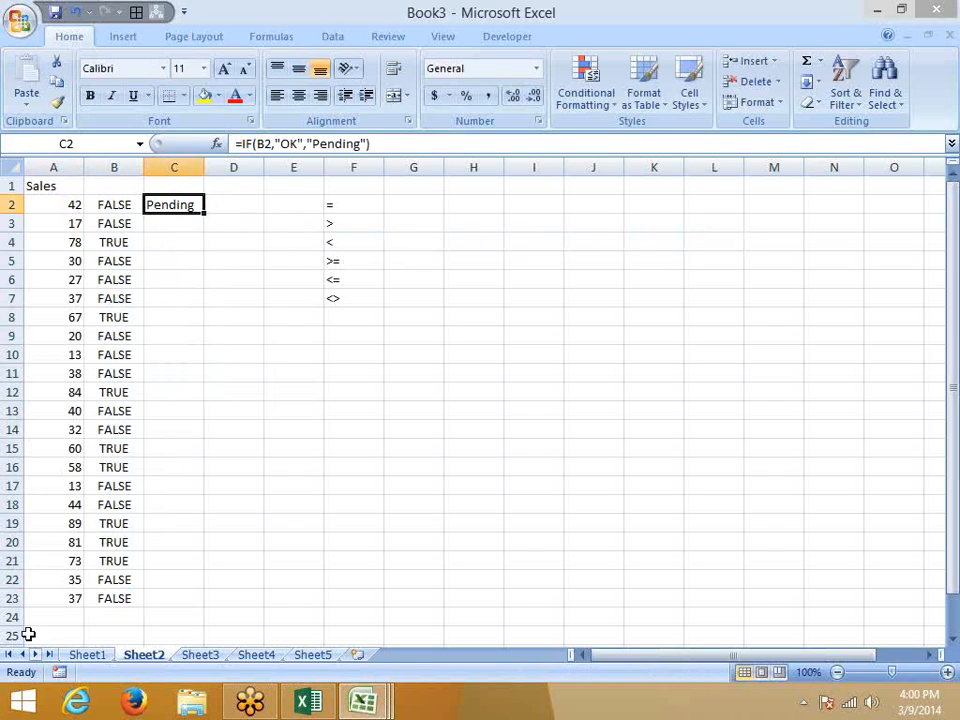
double_click(204, 213)
left_click(221, 213)
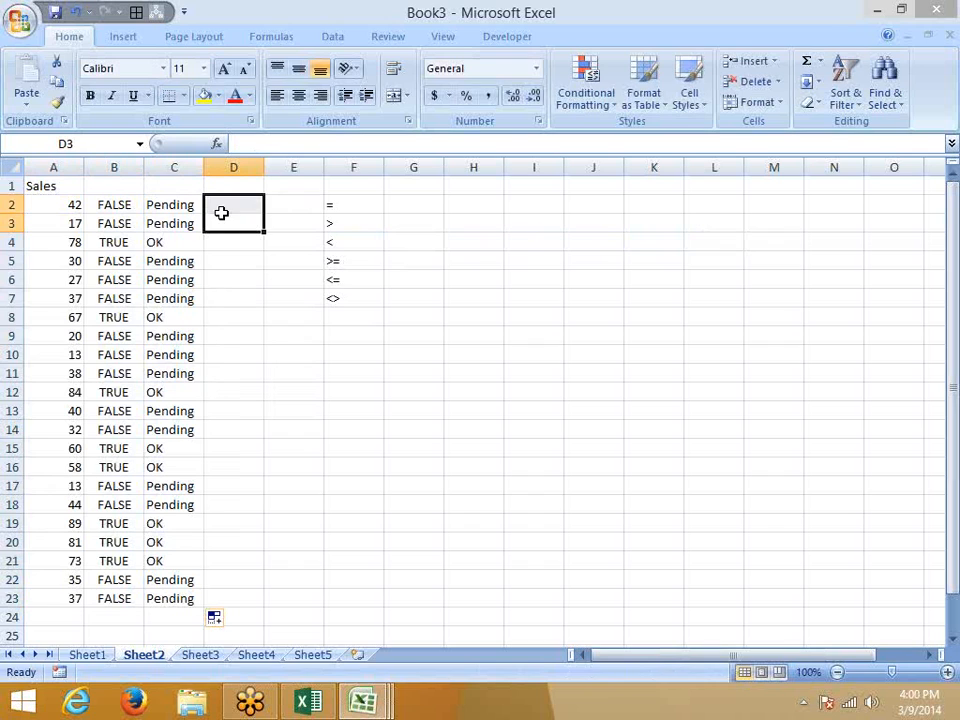
Enter =IF(A2>50,"OK","Pending") in D2 so it tests the Sales value directly.
left_click(221, 211)
type("=IF(")
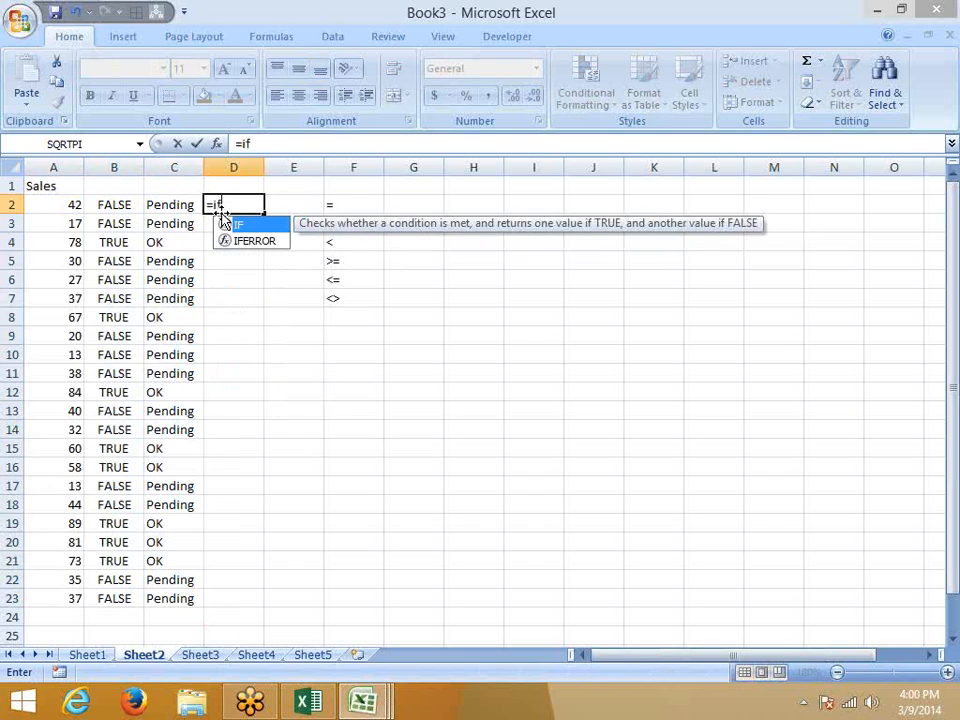
key("Left")
key("Left")
key("Left")
type(">")
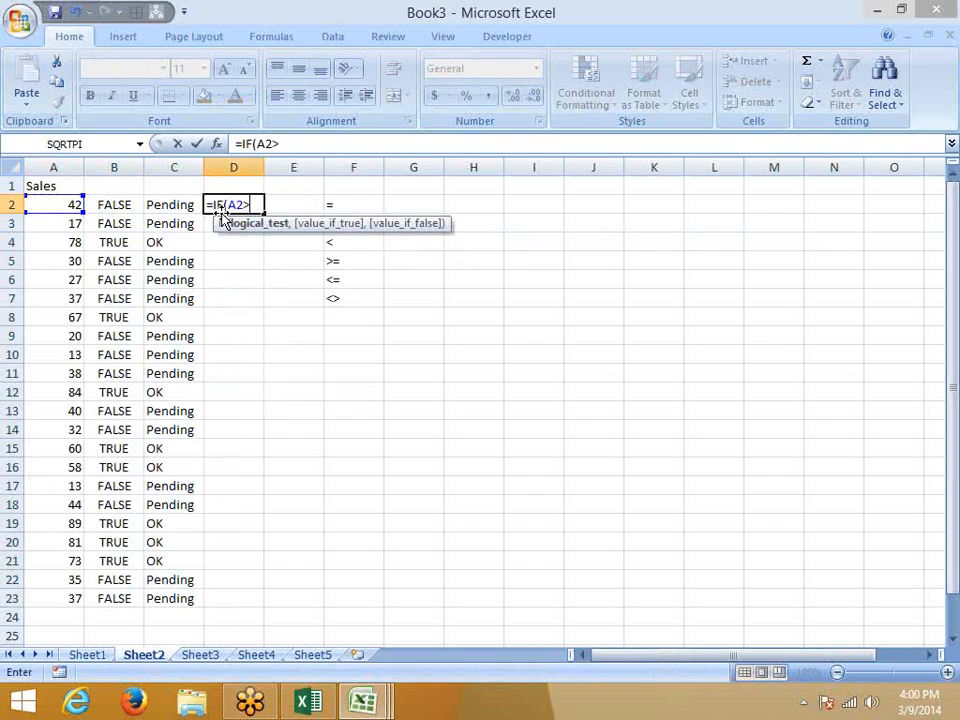
type("50,\"OK")
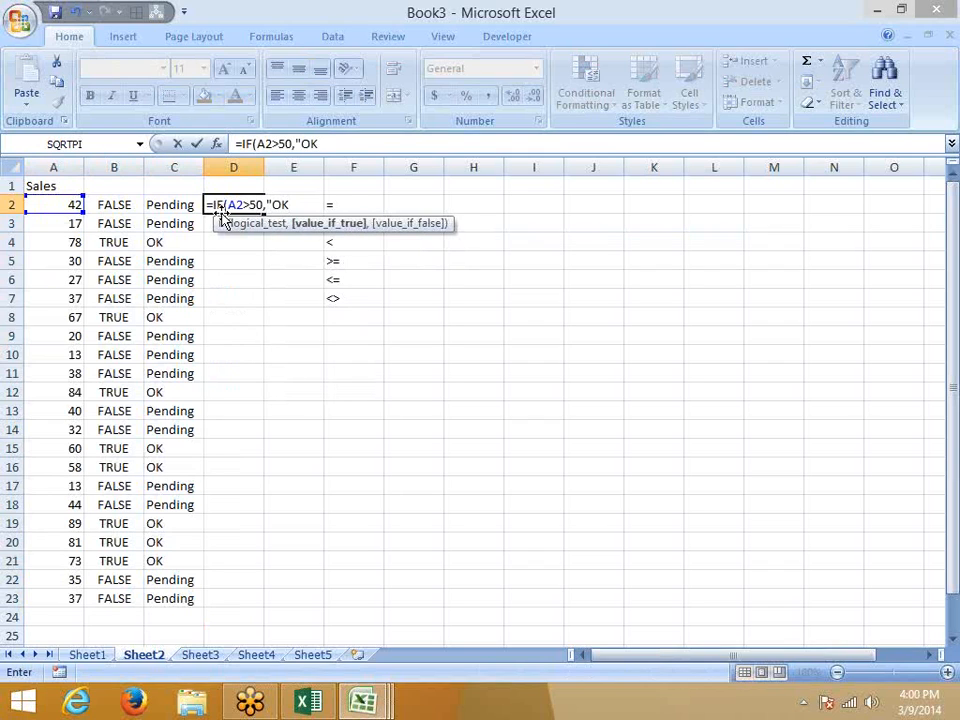
type("\",\"PEnd")
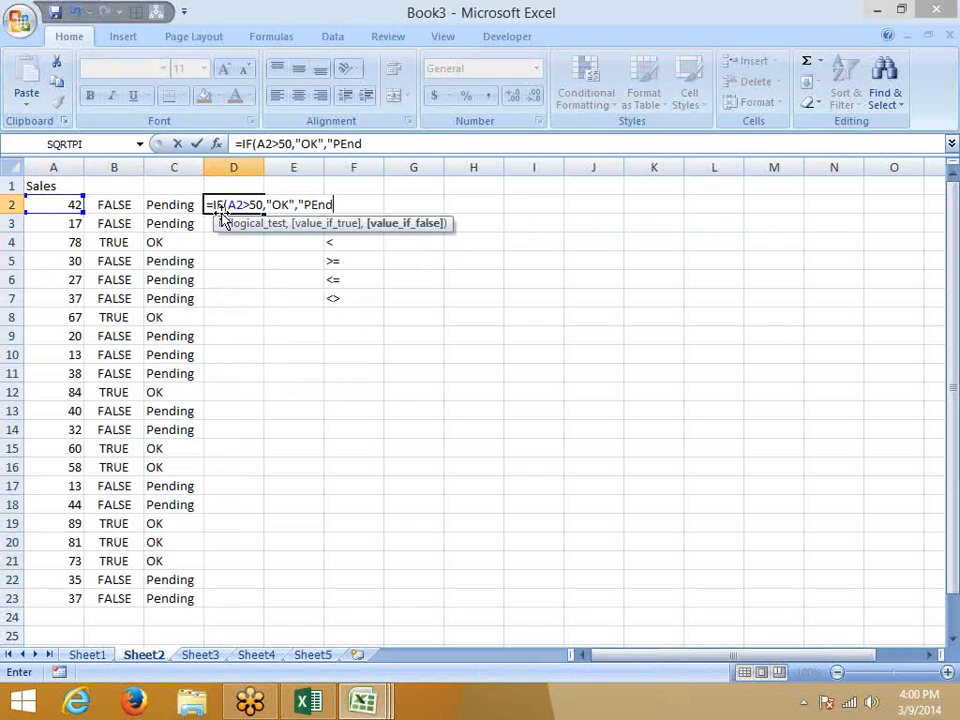
key("BackSpace")
key("BackSpace")
key("BackSpace")
type("ending\"")
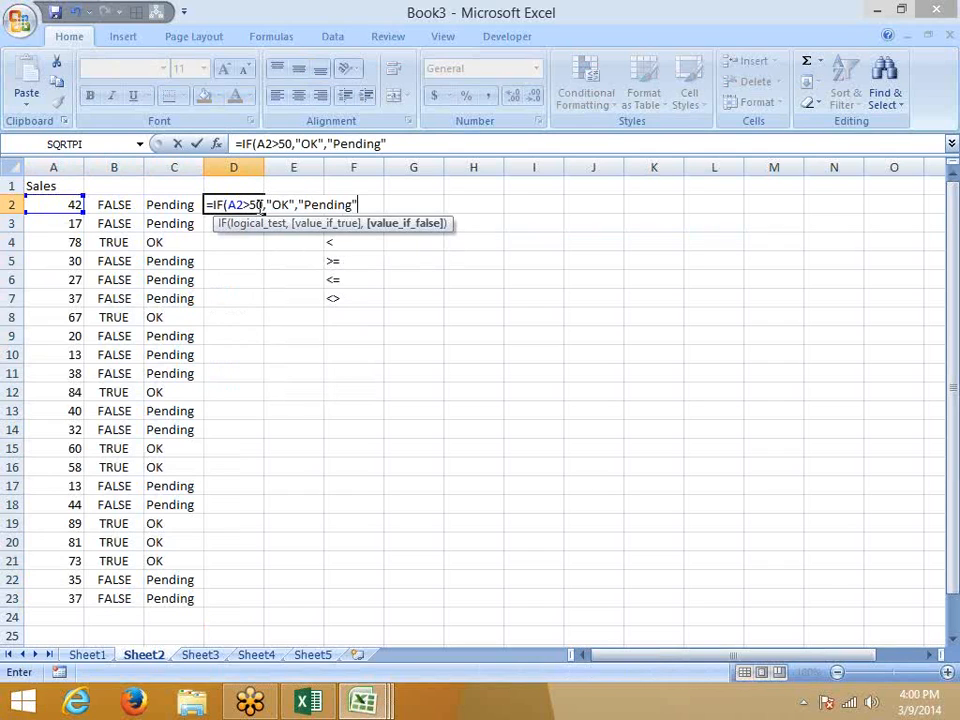
left_click_drag(261, 205, 228, 205)
key("Return")
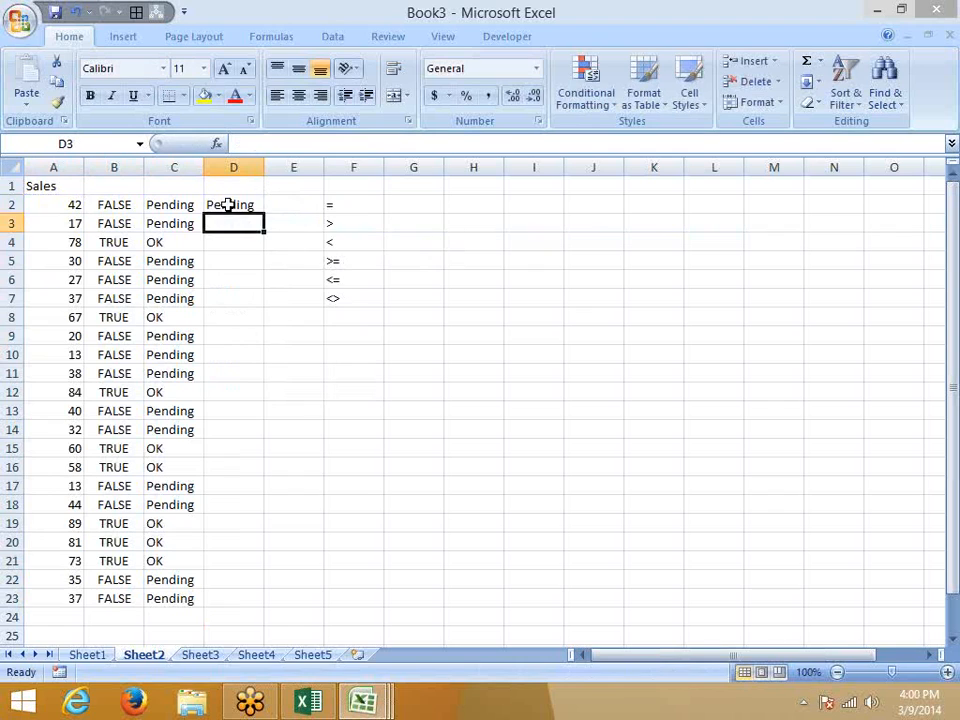
key("Up")
key("Left")
key("Left")
key("Right")
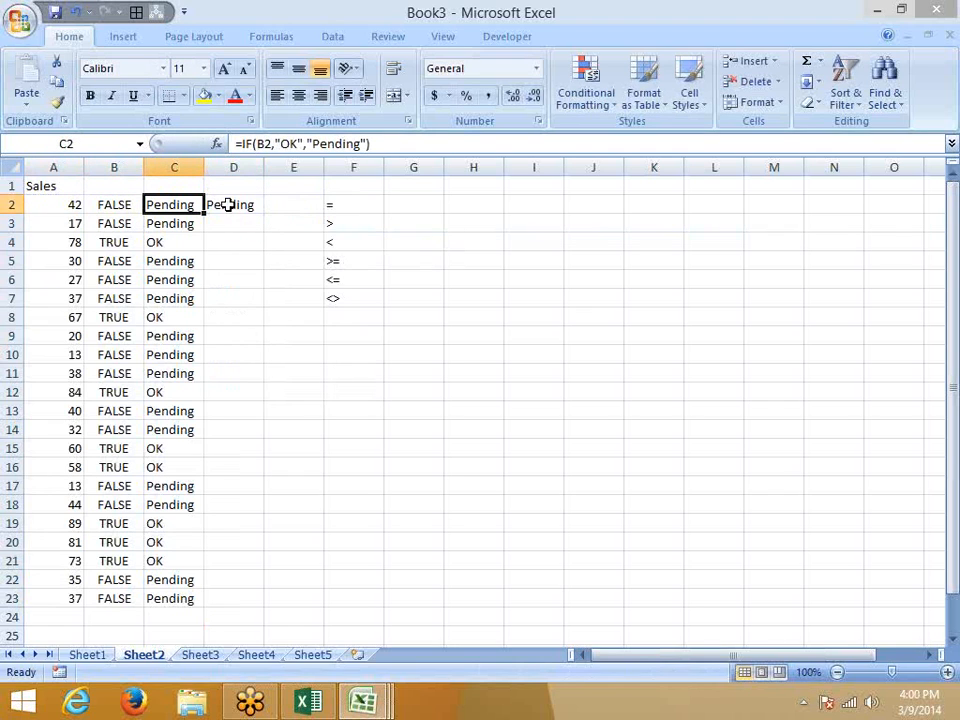
Change C2's formula to =IF(B2=TRUE,"OK","Pending").
left_click(270, 143)
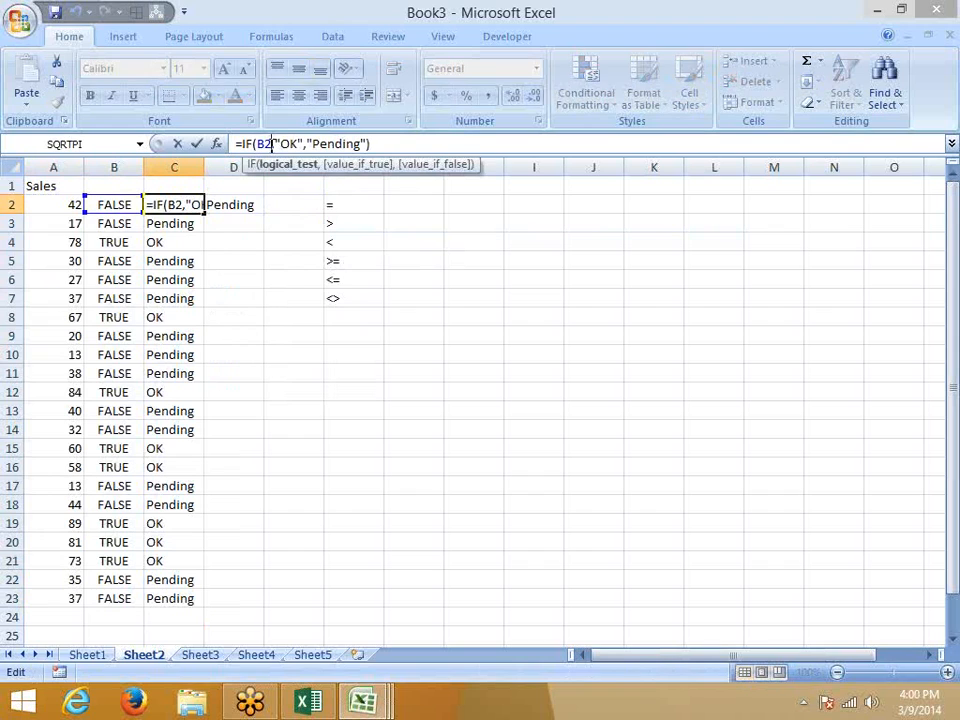
type("=true")
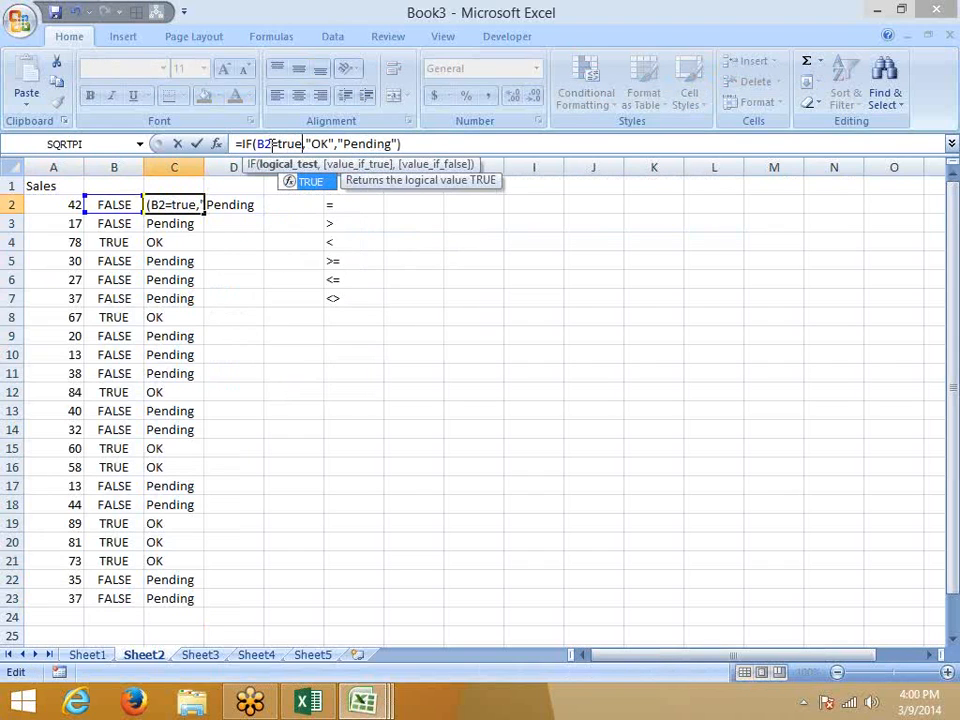
key("Tab")
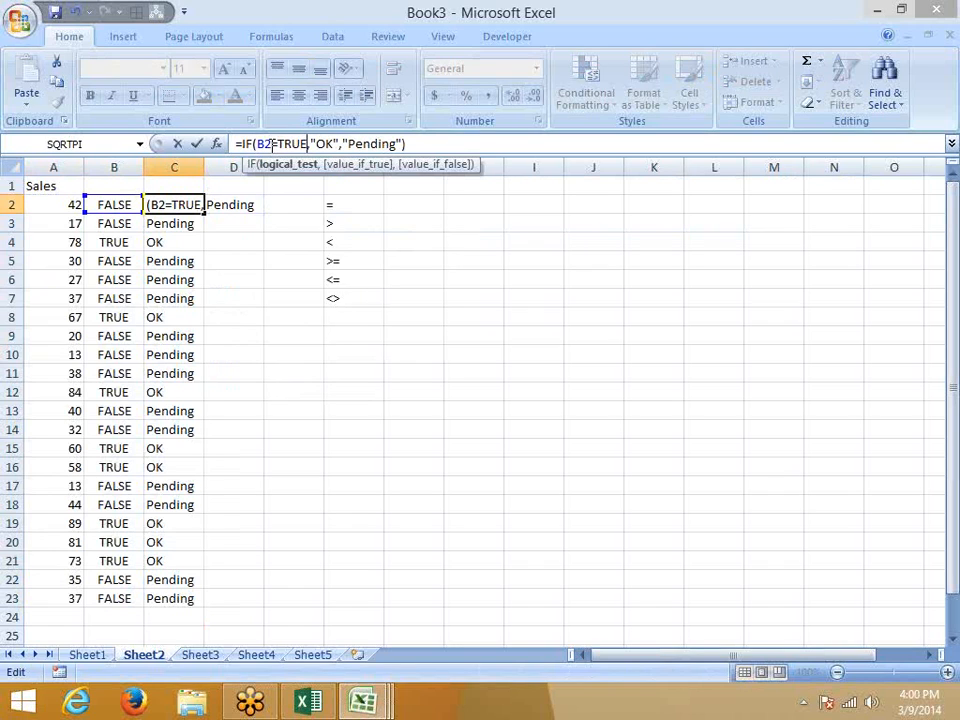
key("Return")
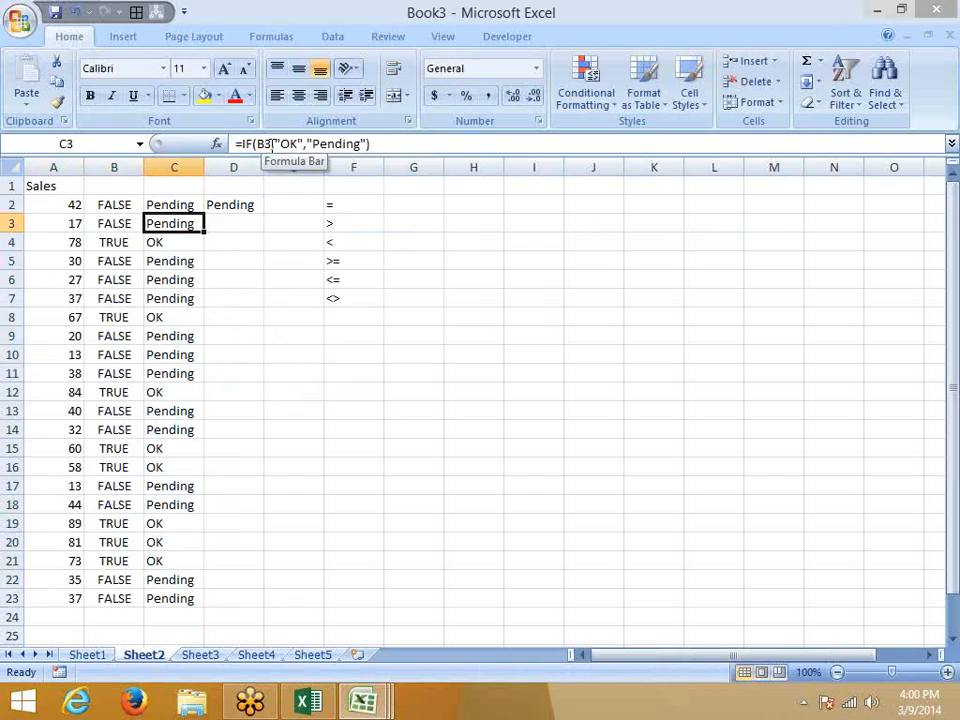
key("Up")
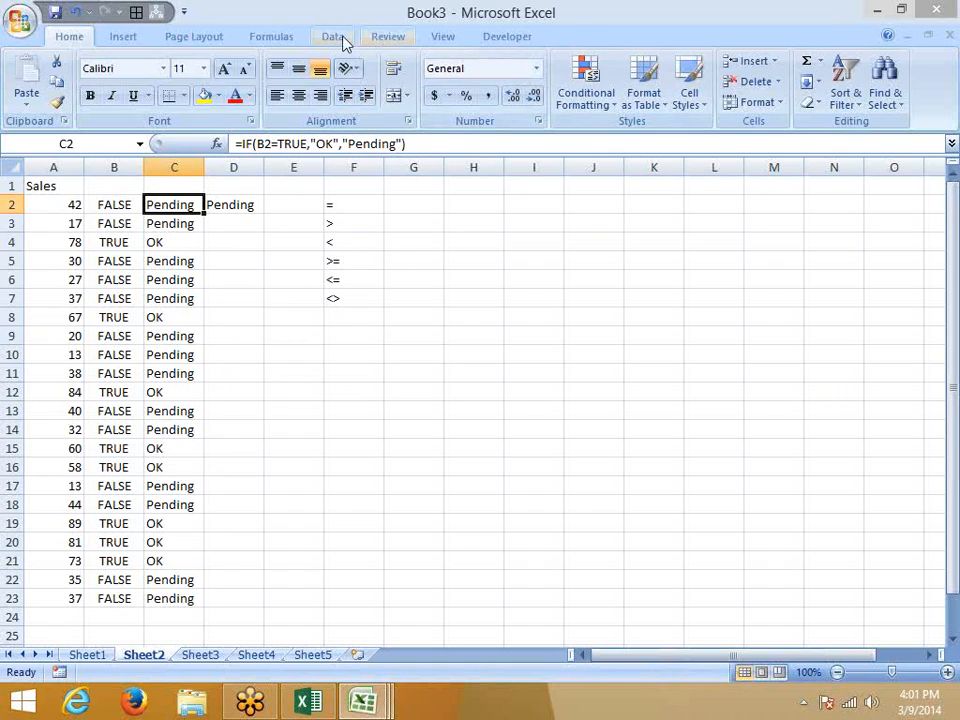
left_click(278, 37)
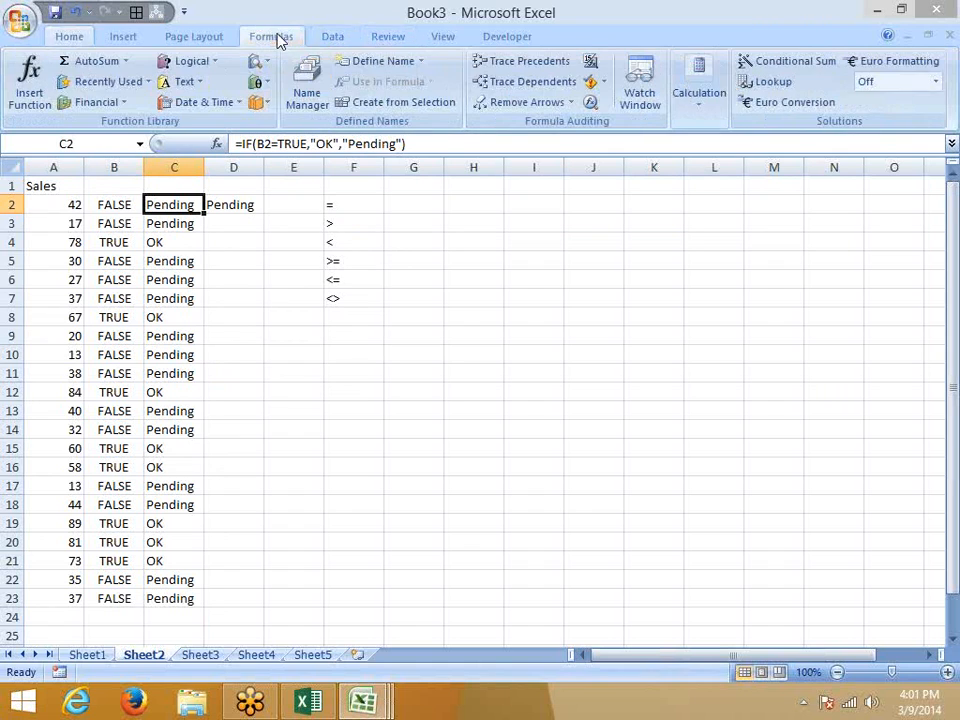
left_click(590, 105)
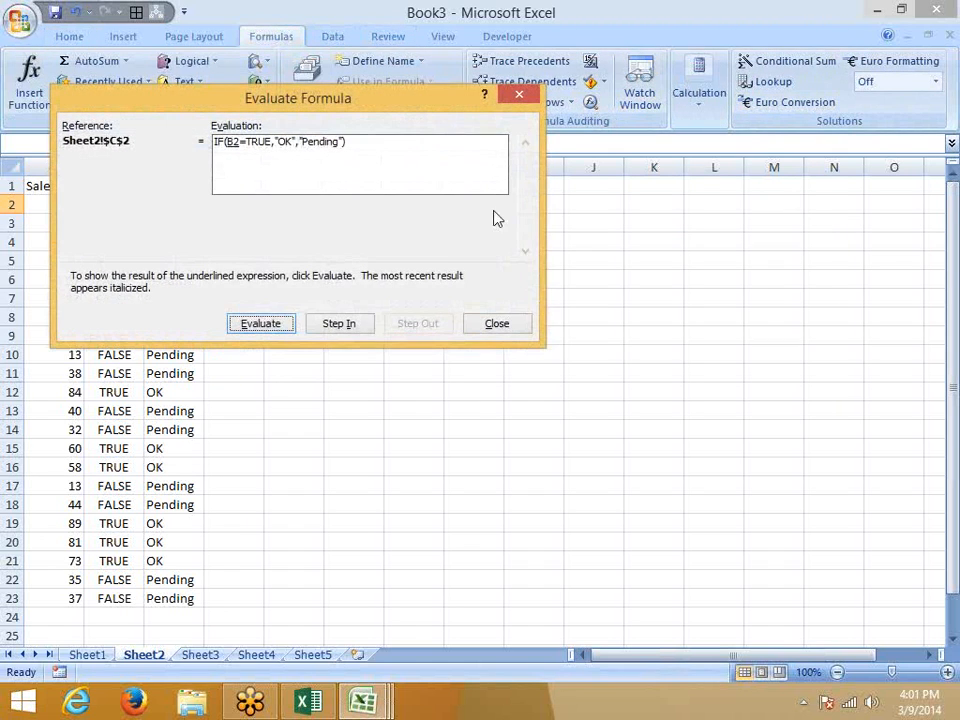
left_click(265, 328)
left_click(262, 325)
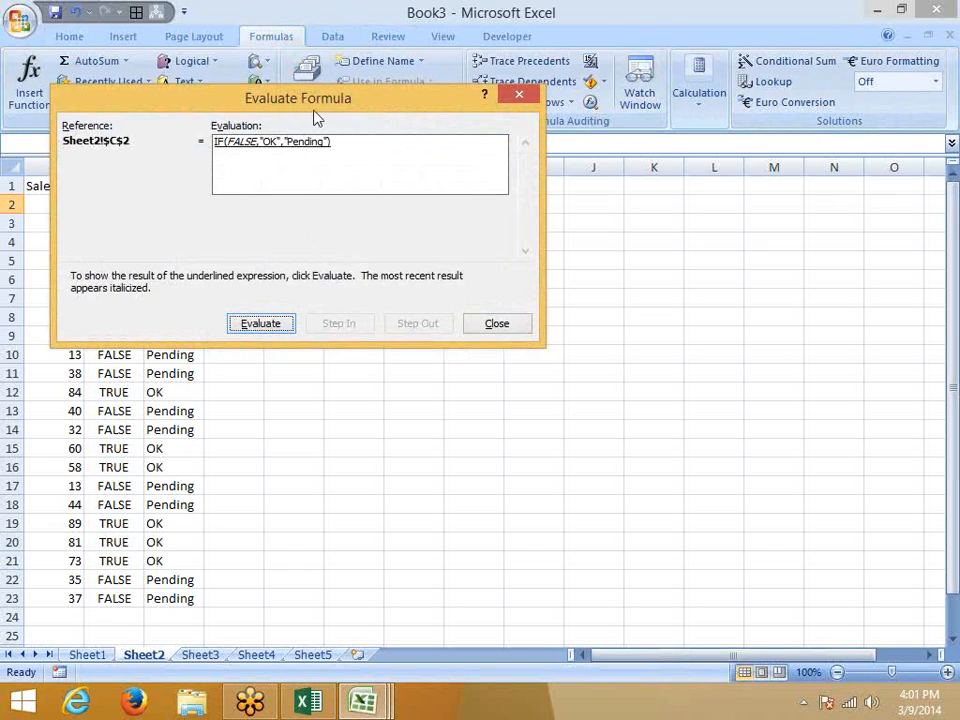
left_click_drag(318, 118, 454, 143)
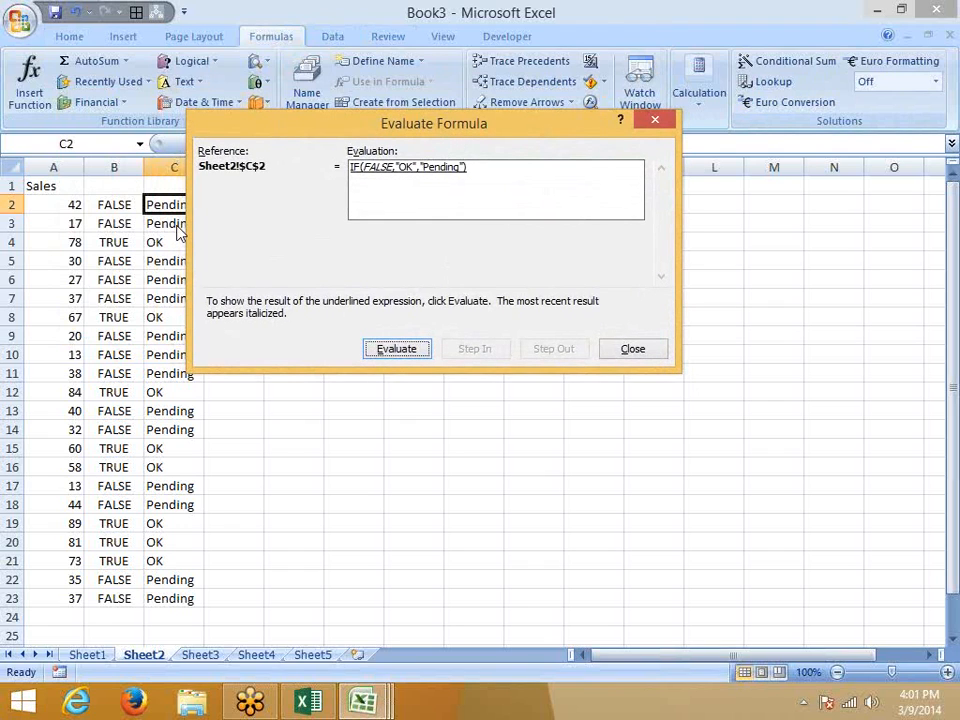
key("Escape")
key("Down")
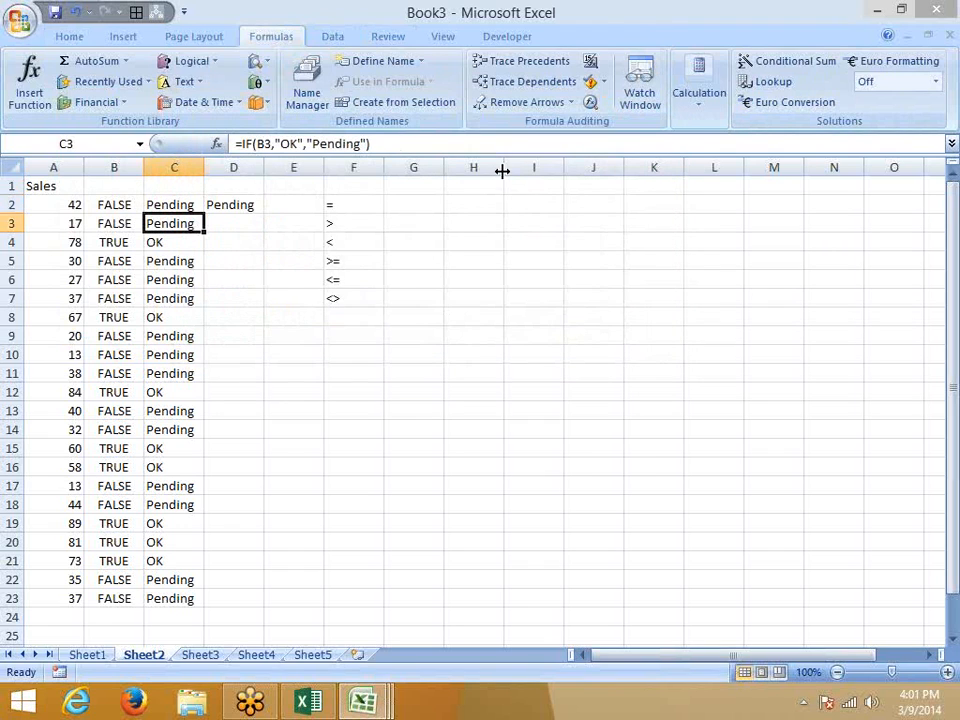
left_click(590, 102)
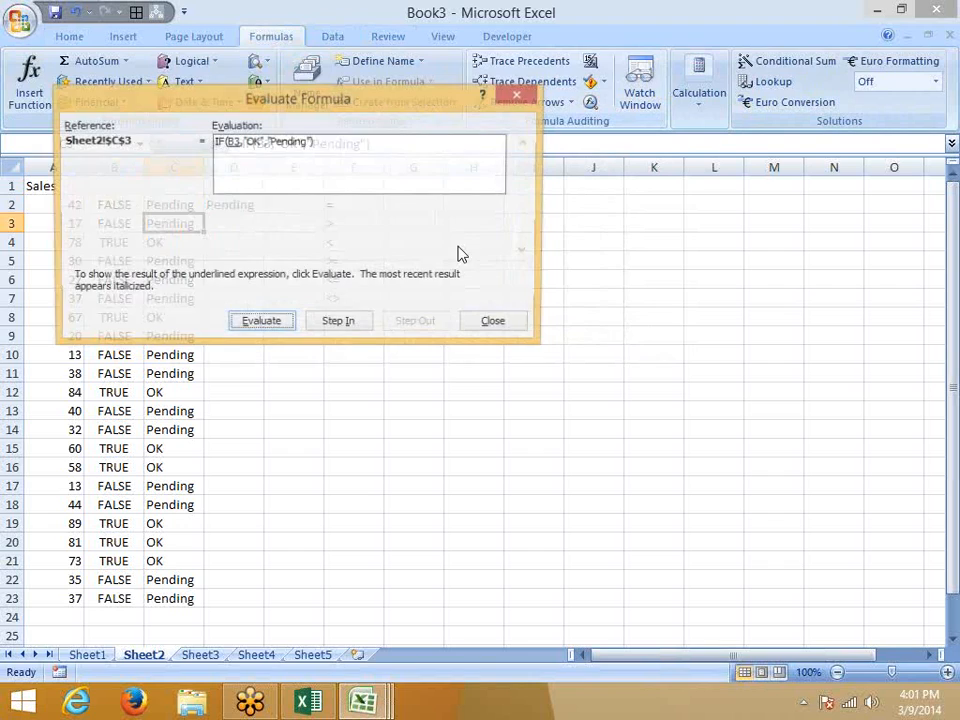
left_click(262, 324)
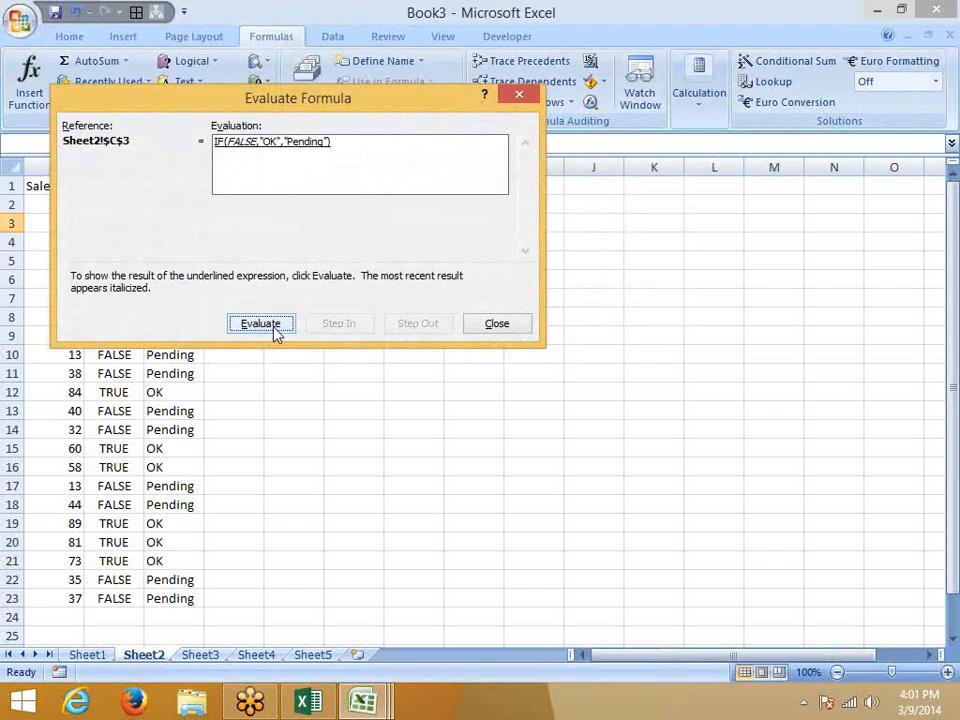
key("Escape")
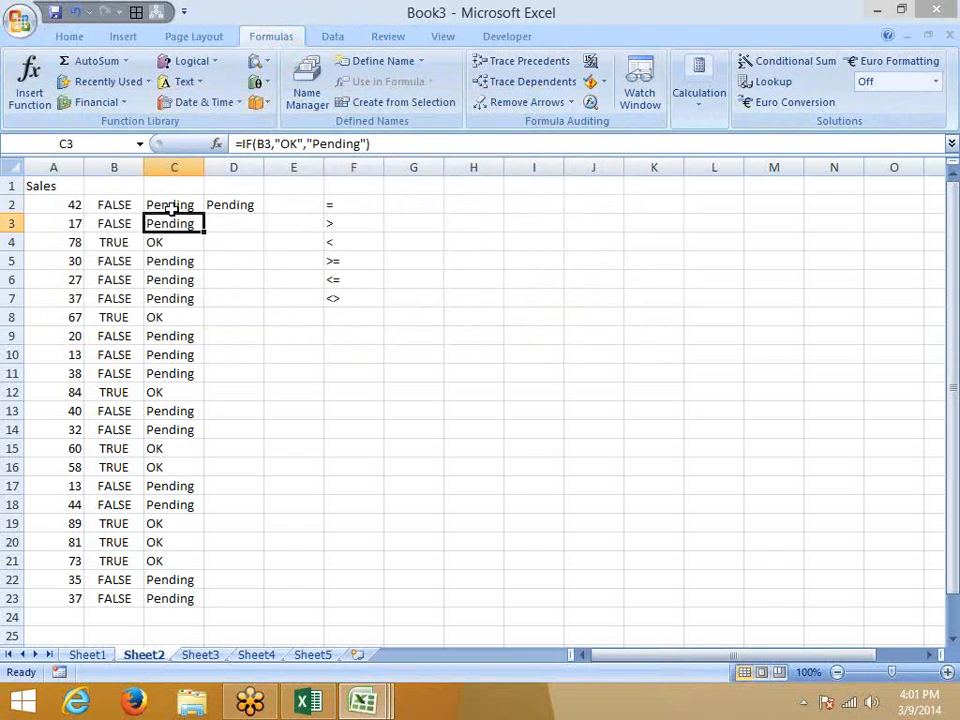
left_click(180, 205)
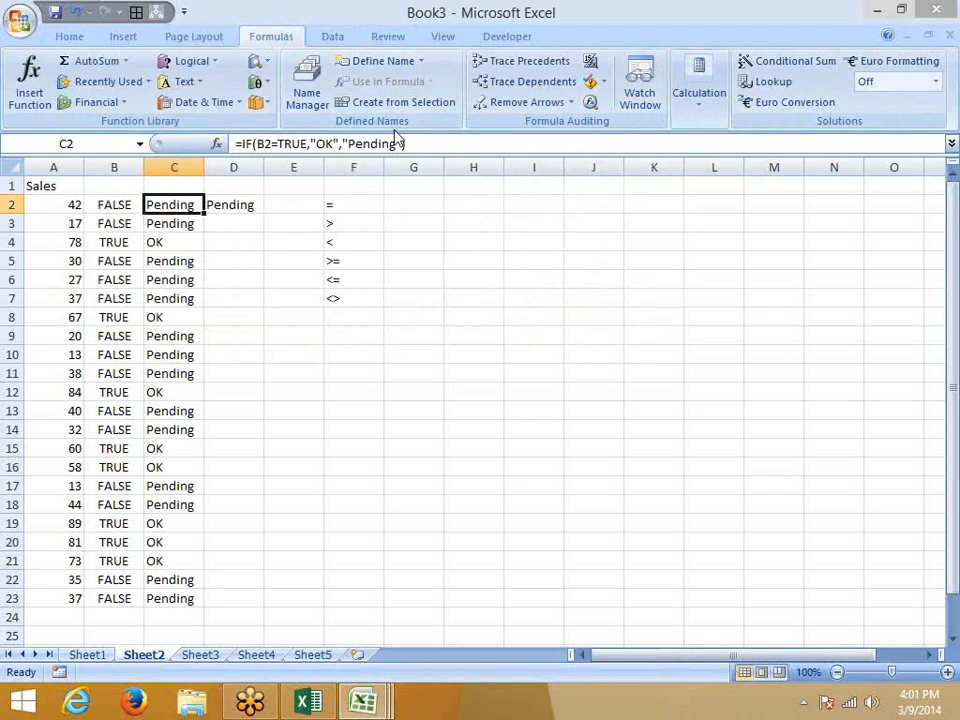
left_click_drag(309, 145, 257, 146)
key("Escape")
left_click(184, 221)
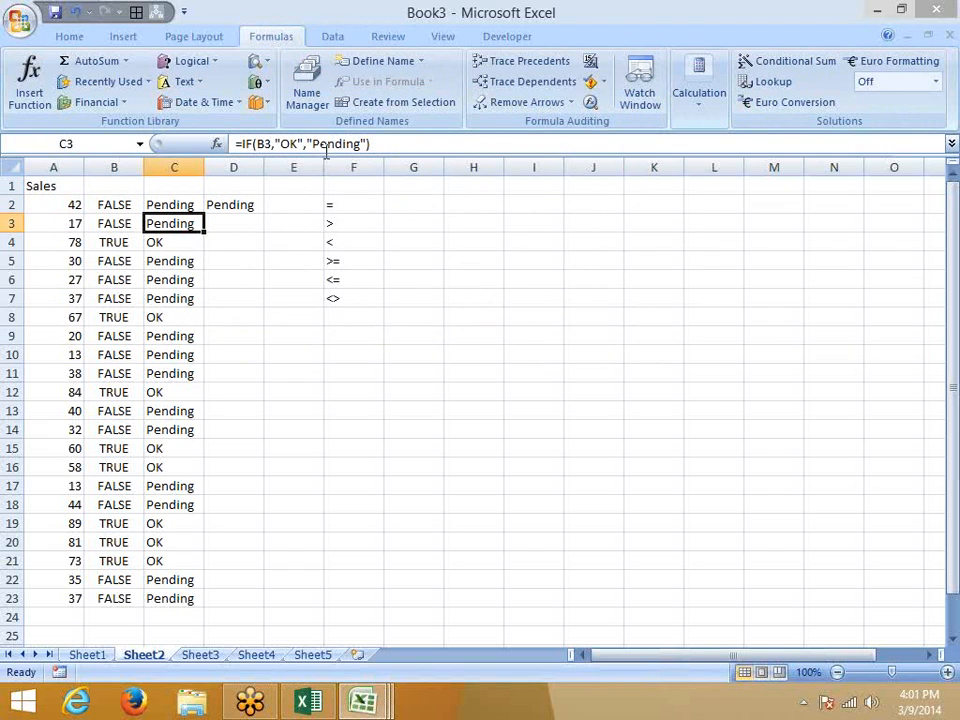
double_click(330, 145)
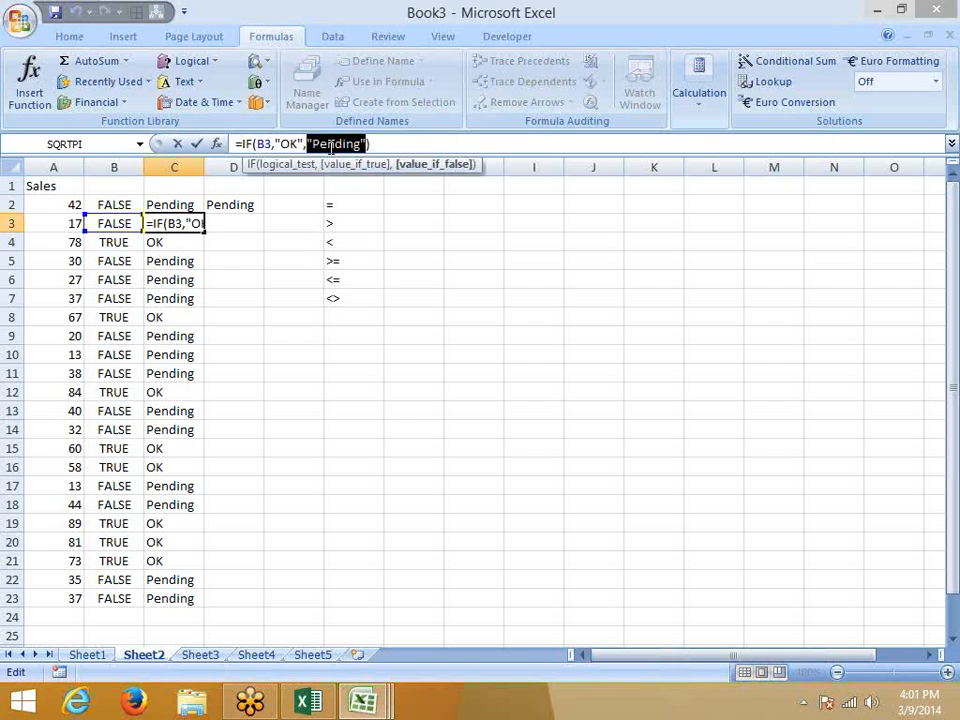
key("Escape")
left_click(120, 206)
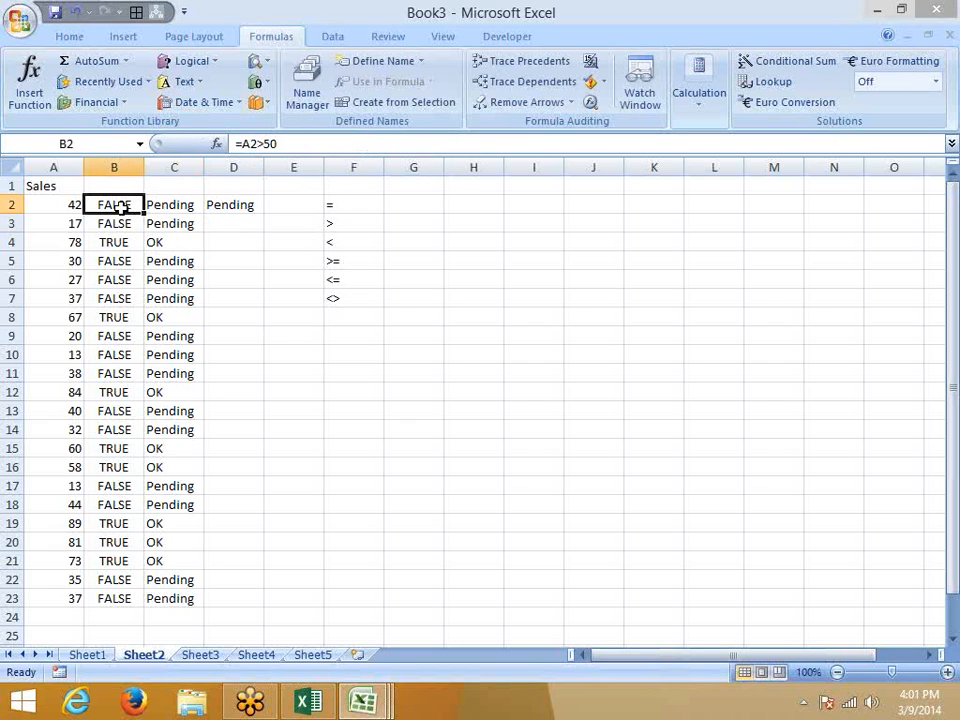
left_click(150, 221)
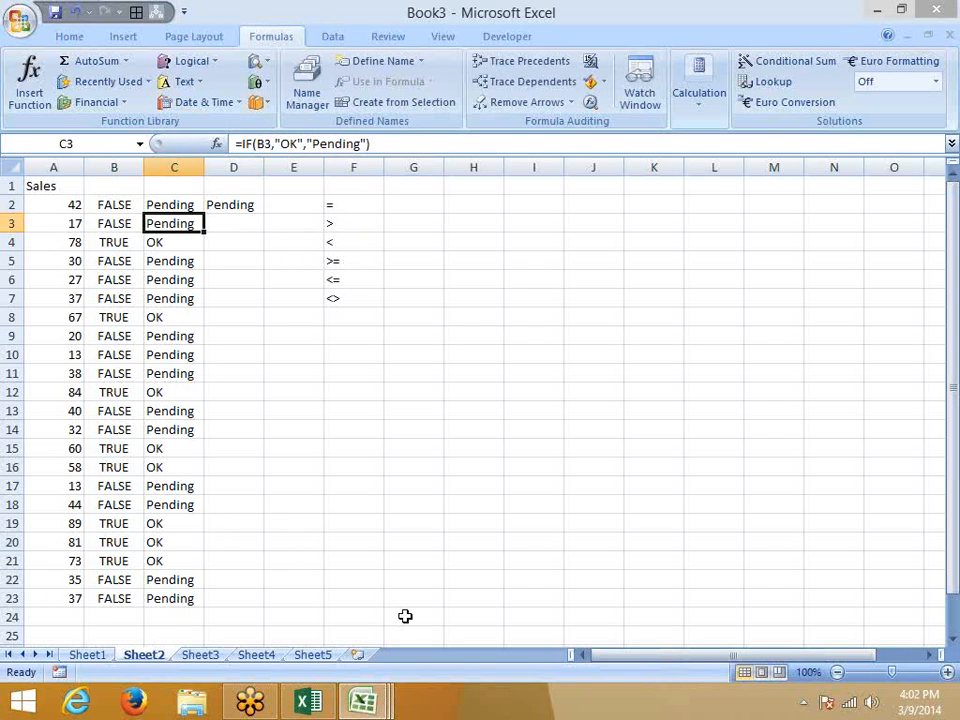
Copy the Name column B1:B25 from the Data workbook.
mouse_move(340, 703)
left_click(396, 578)
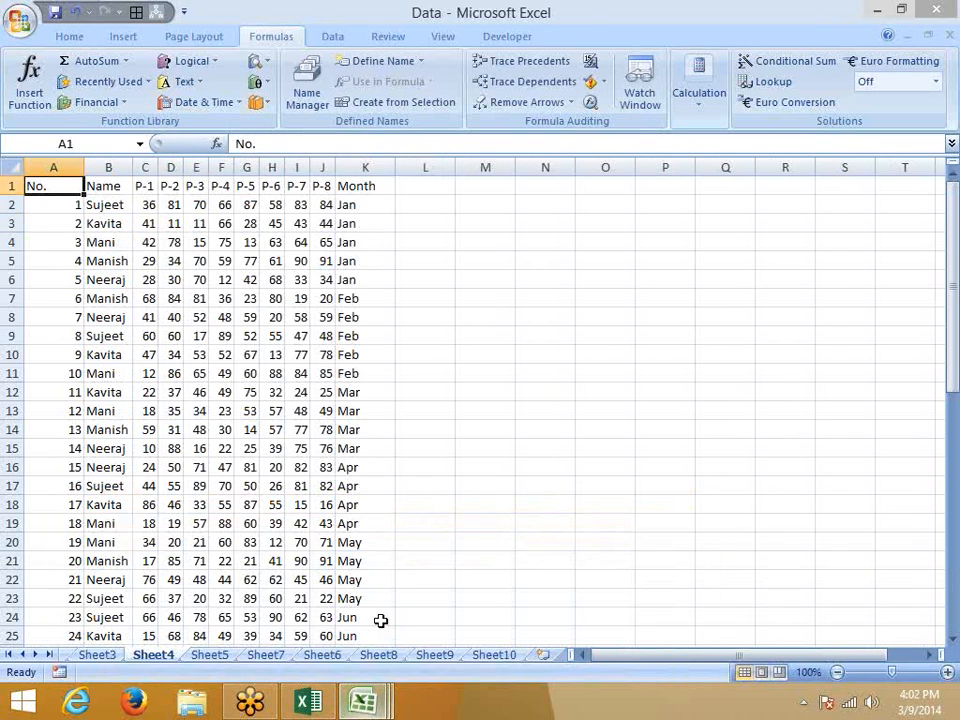
left_click(88, 188)
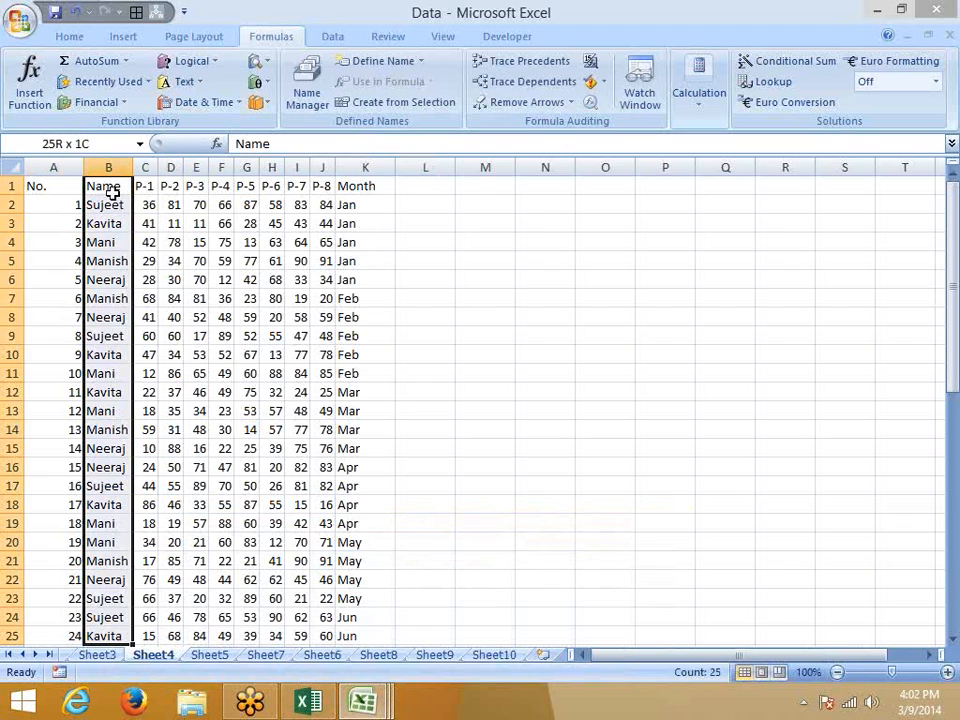
key("ctrl+shift+Down")
key("shift+Down")
key("Up")
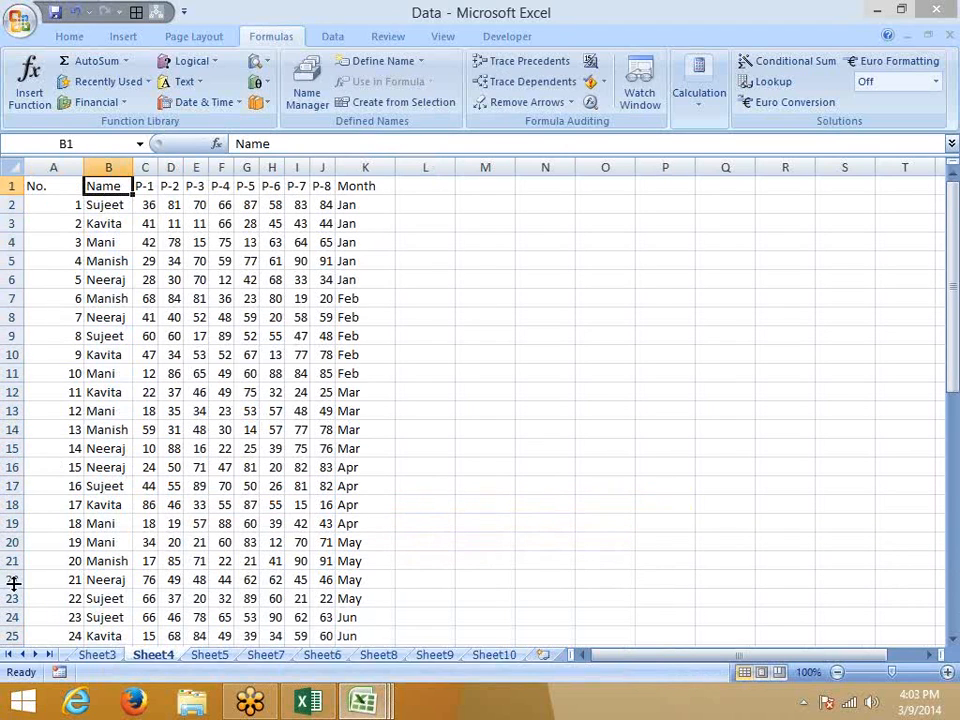
left_click(23, 656)
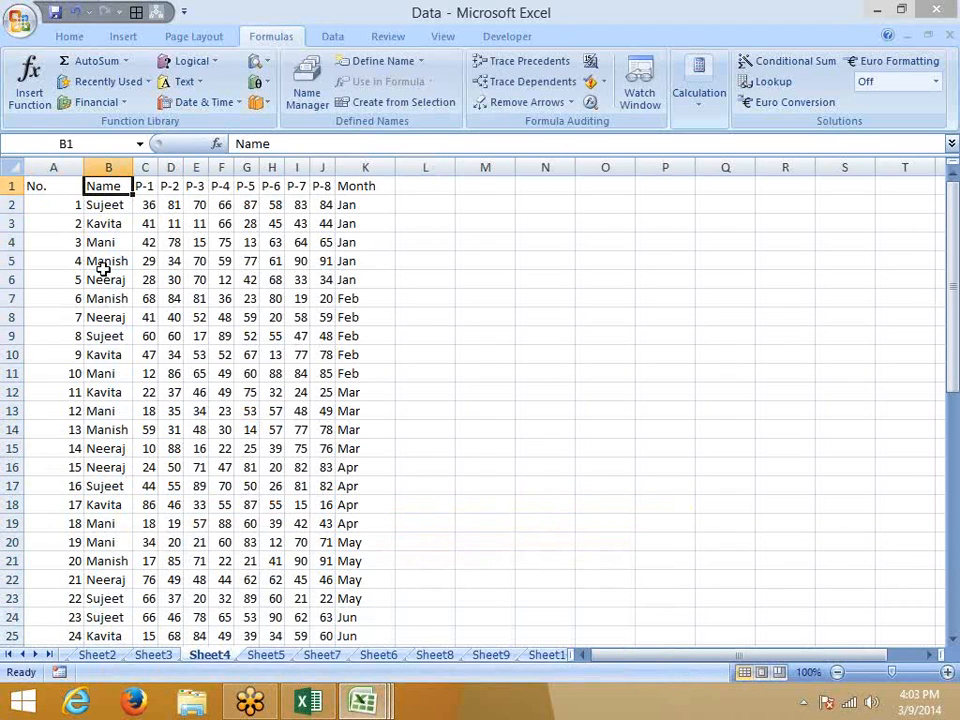
key("ctrl+shift+Down")
key("ctrl+c")
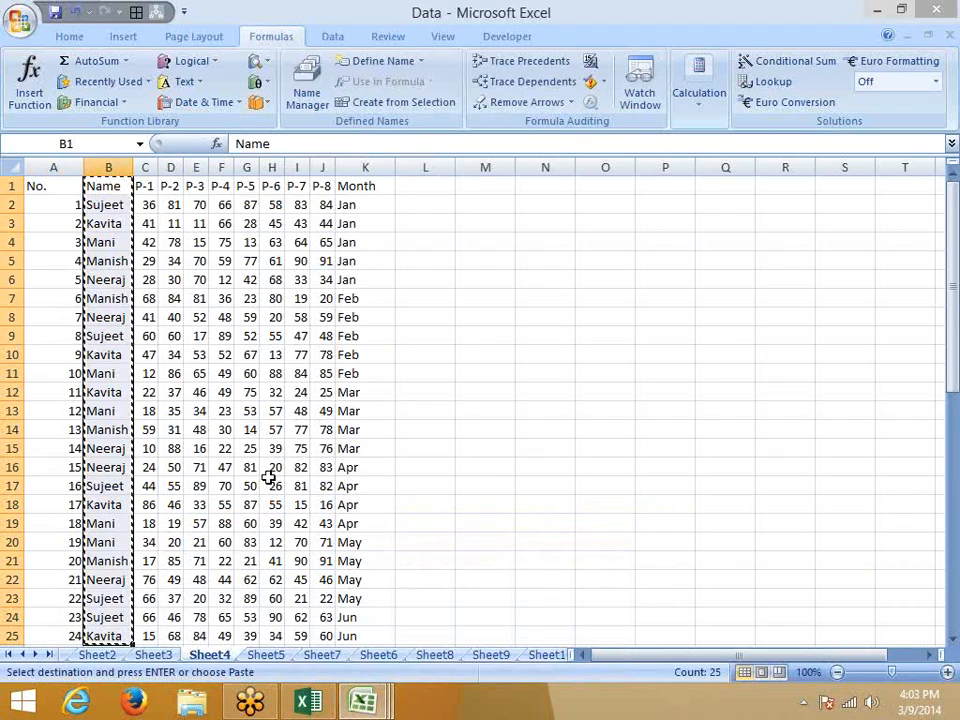
Paste the names into column A of a new blank workbook.
key("ctrl+n")
key("ctrl+v")
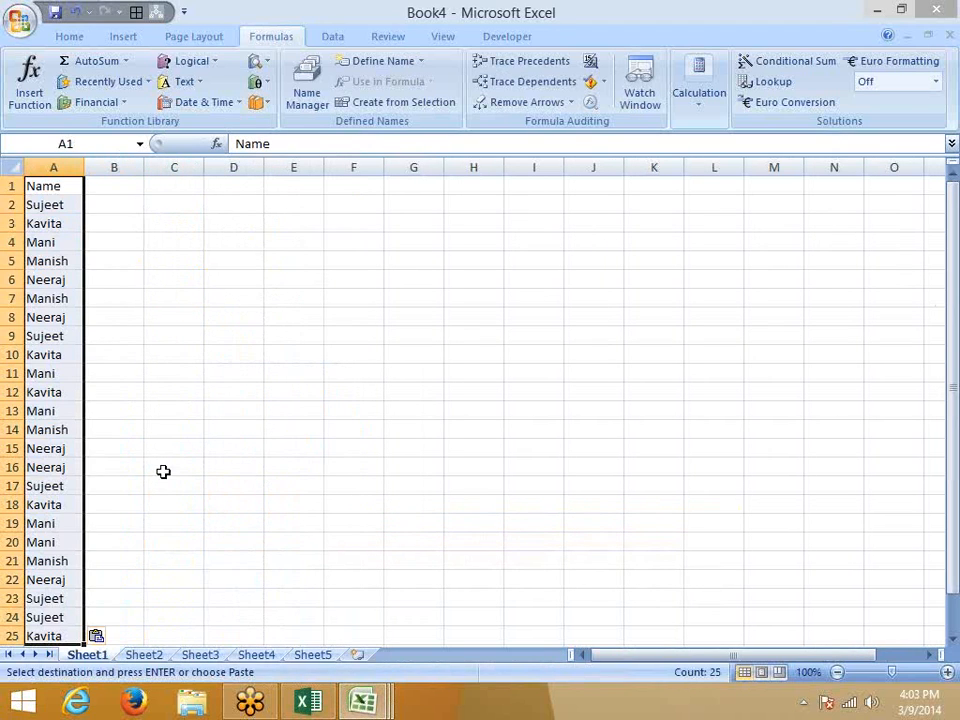
left_click(72, 36)
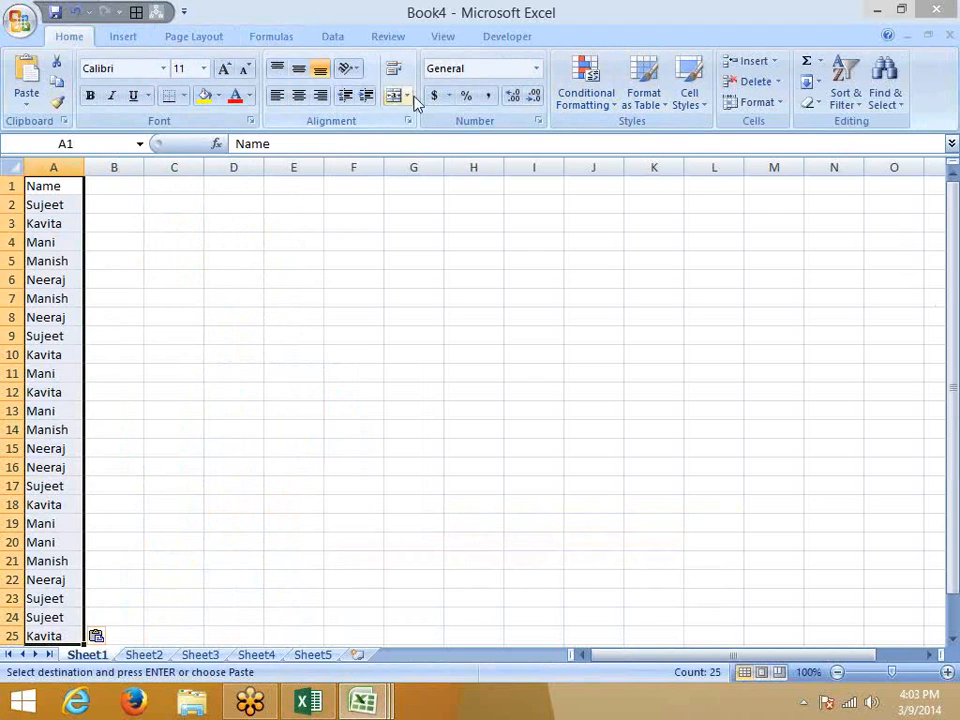
Sort the names A to Z, then undo it because the header moved.
left_click(812, 82)
left_click(843, 80)
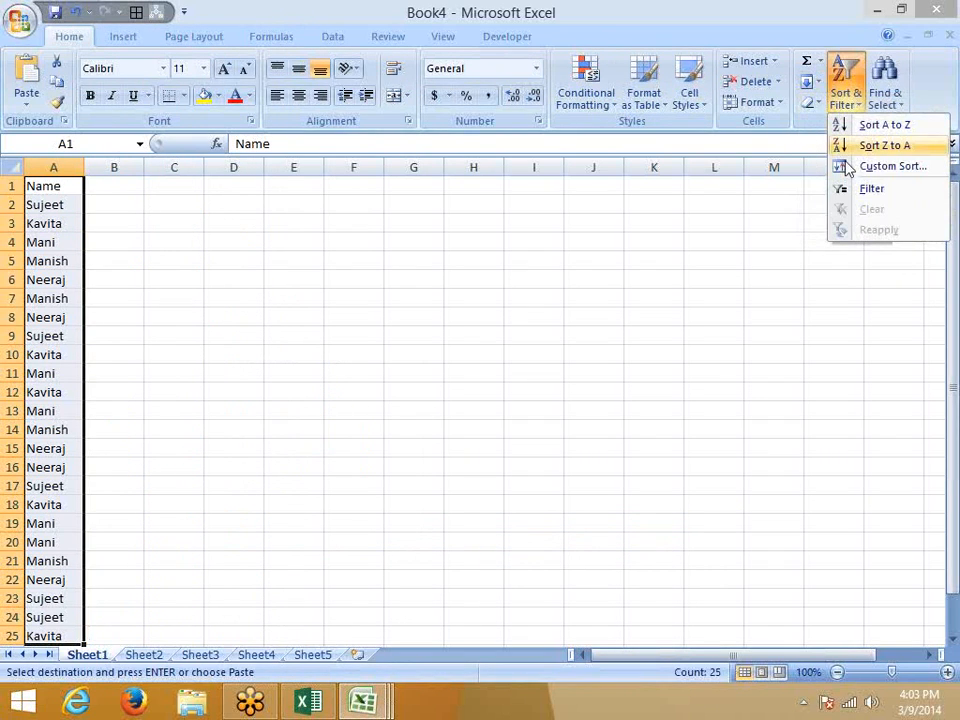
left_click(871, 127)
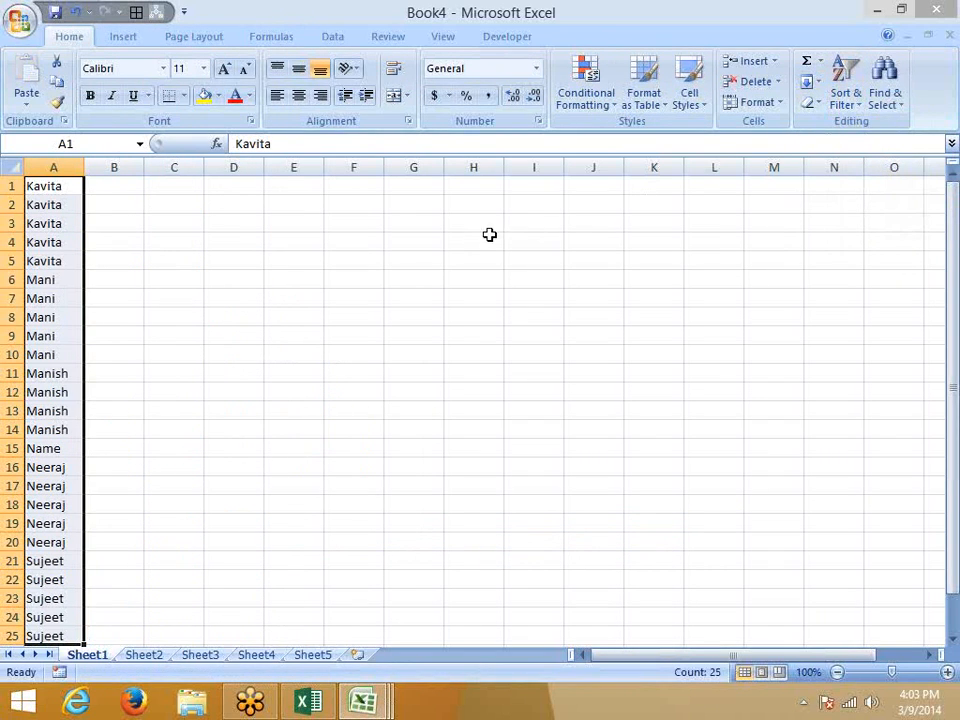
key("ctrl+z")
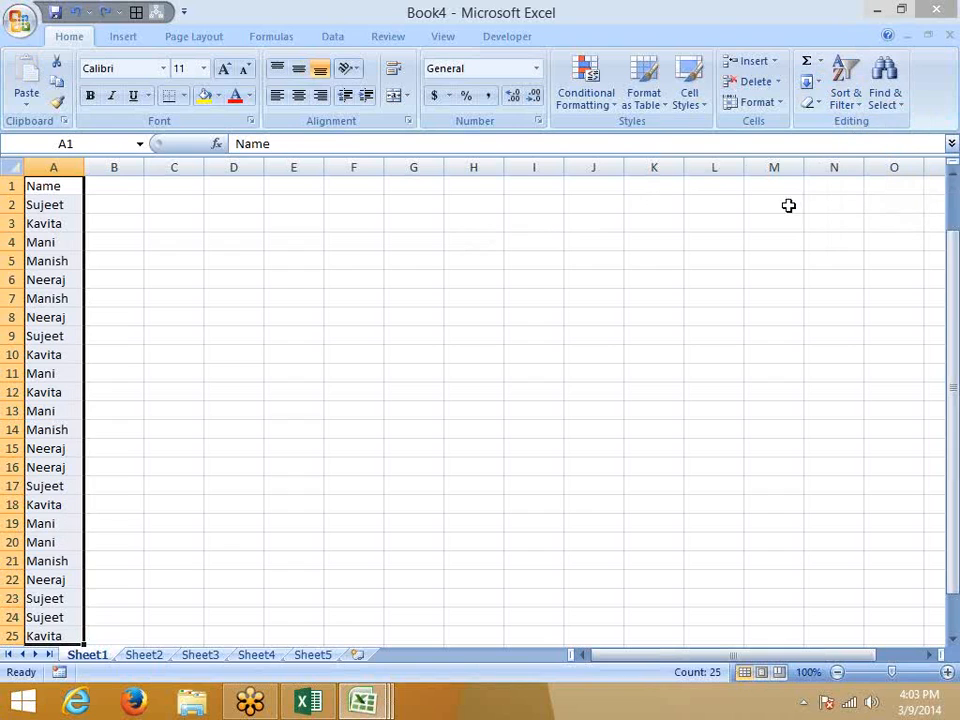
Custom-sort by Name A to Z with My data has headers ticked.
left_click(846, 104)
left_click(876, 167)
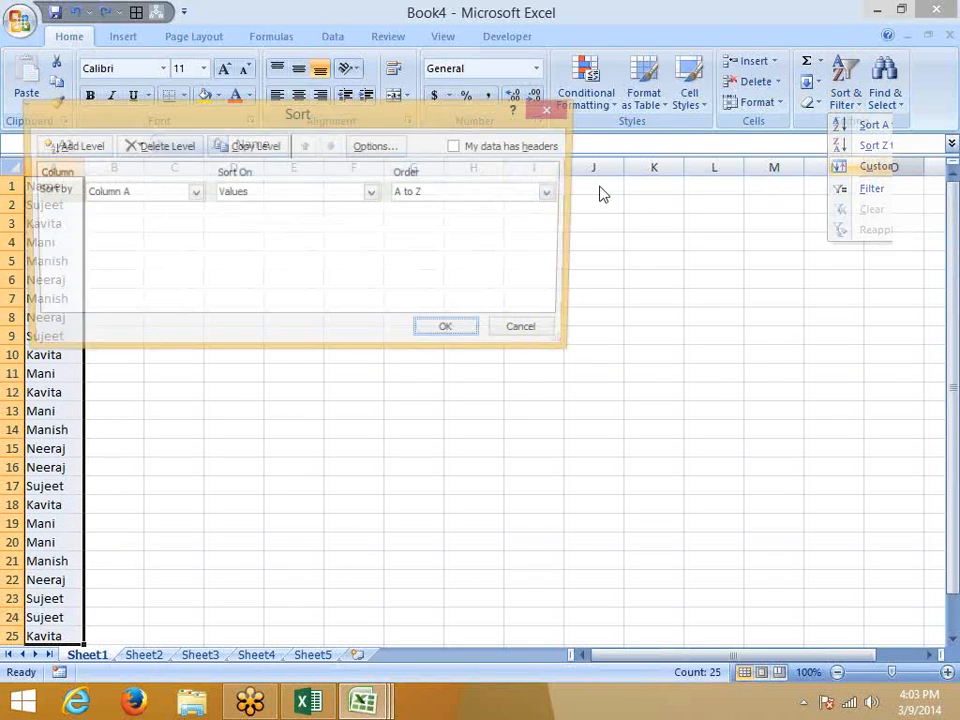
left_click(170, 195)
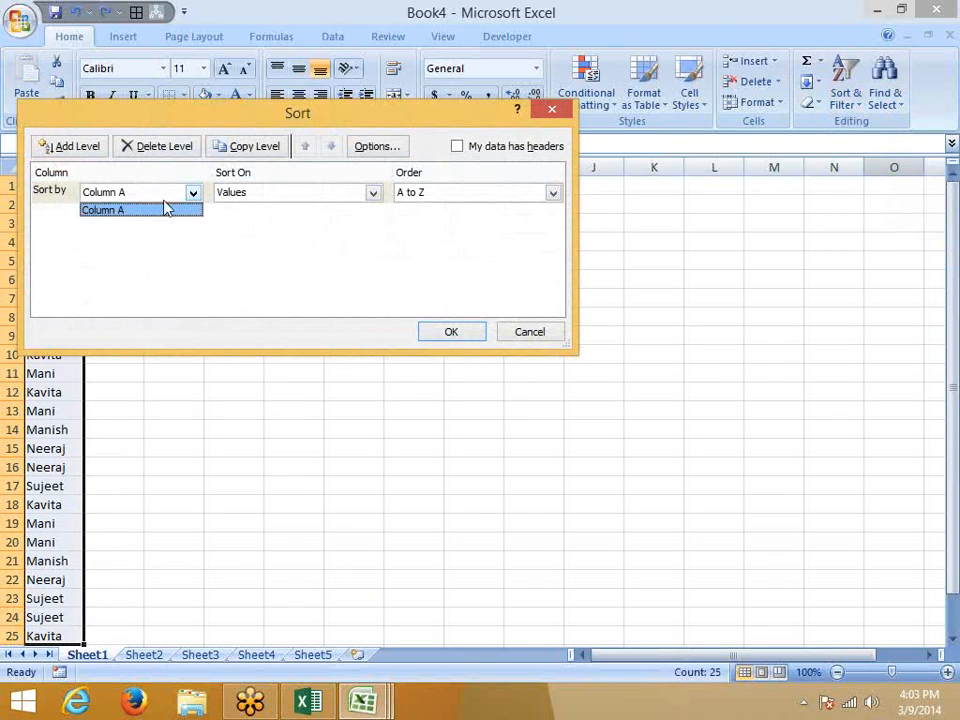
left_click(167, 207)
left_click(478, 150)
left_click(466, 331)
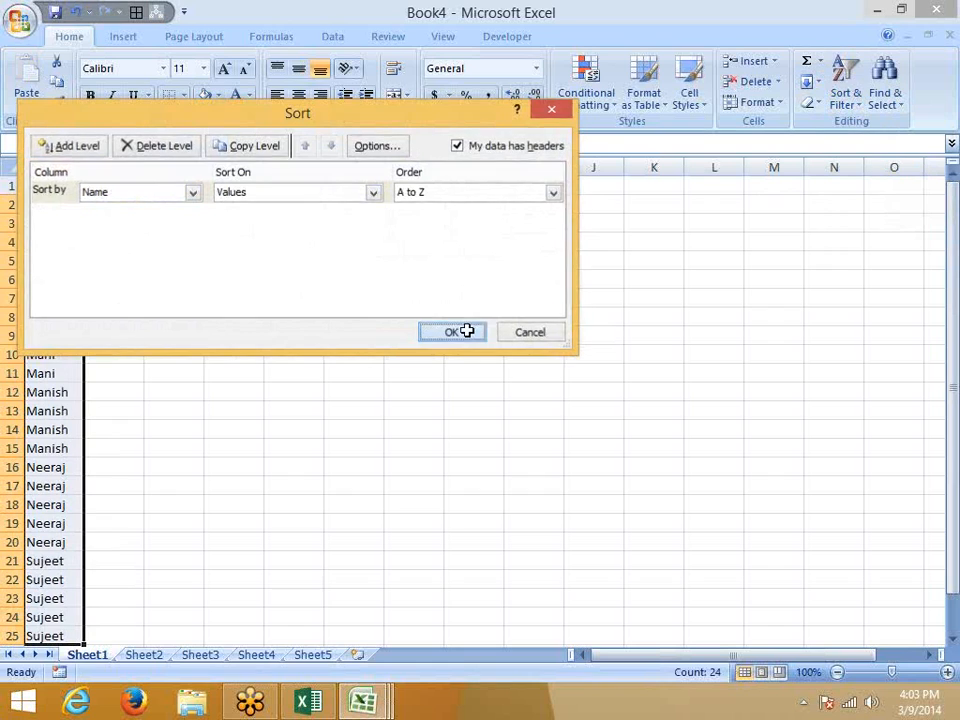
left_click(133, 212)
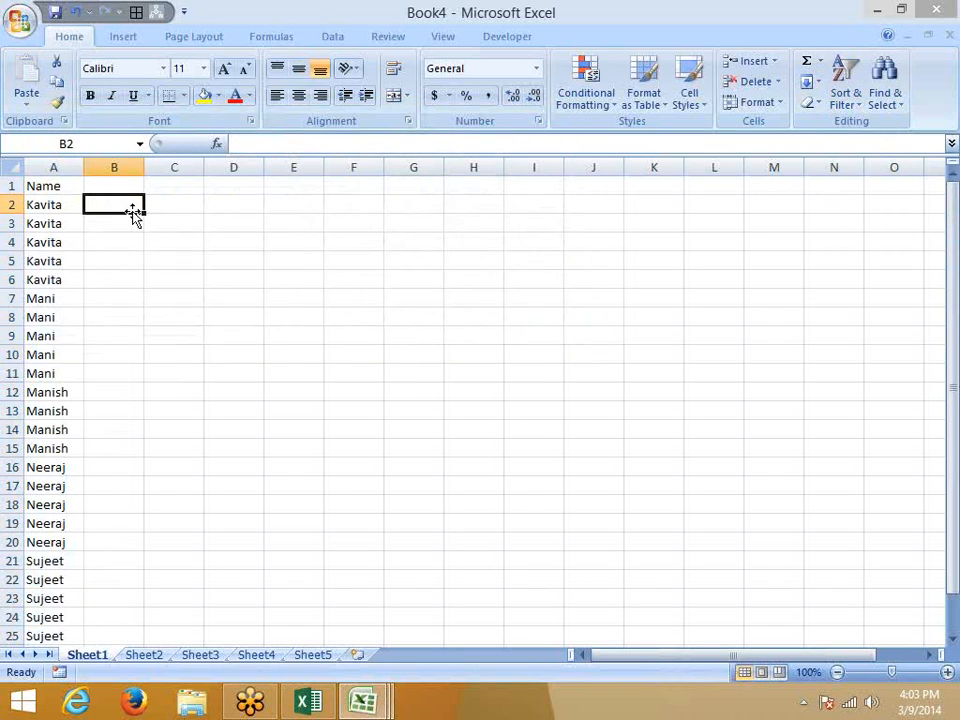
Enter =IF(A2=A1,"D","U") in B2 to flag repeated names.
type("=IF(")
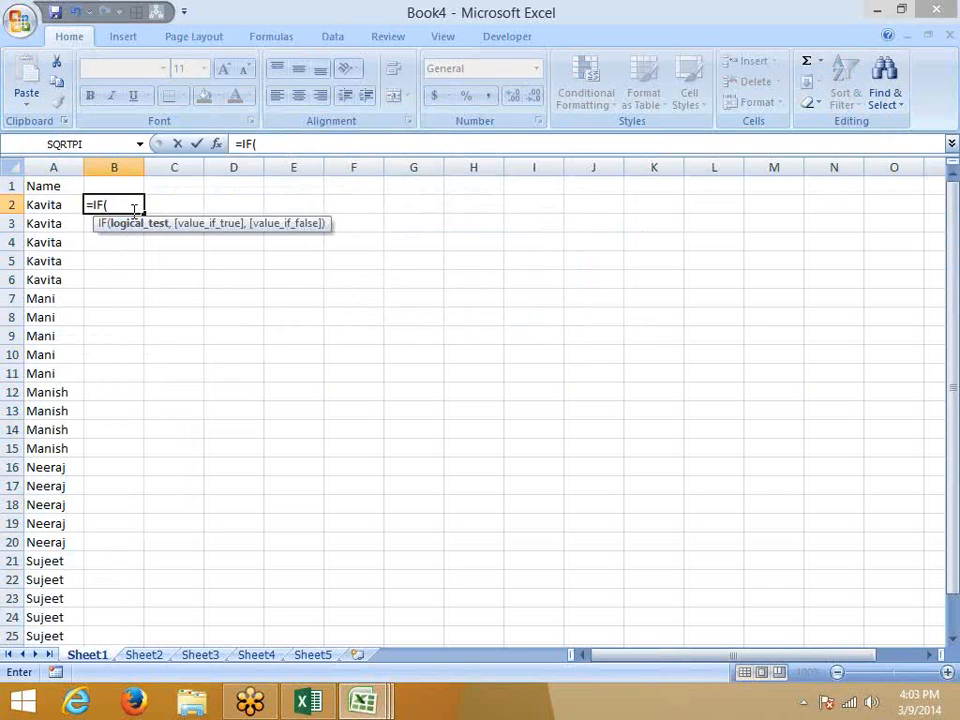
key("Left")
type("=")
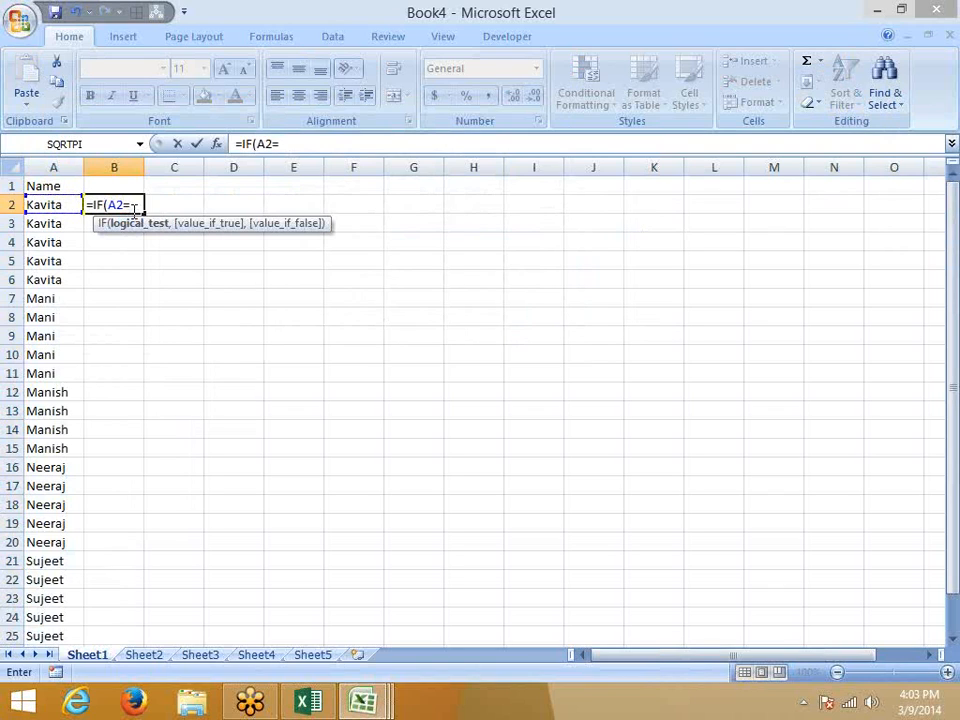
key("Up")
key("Left")
type(",")
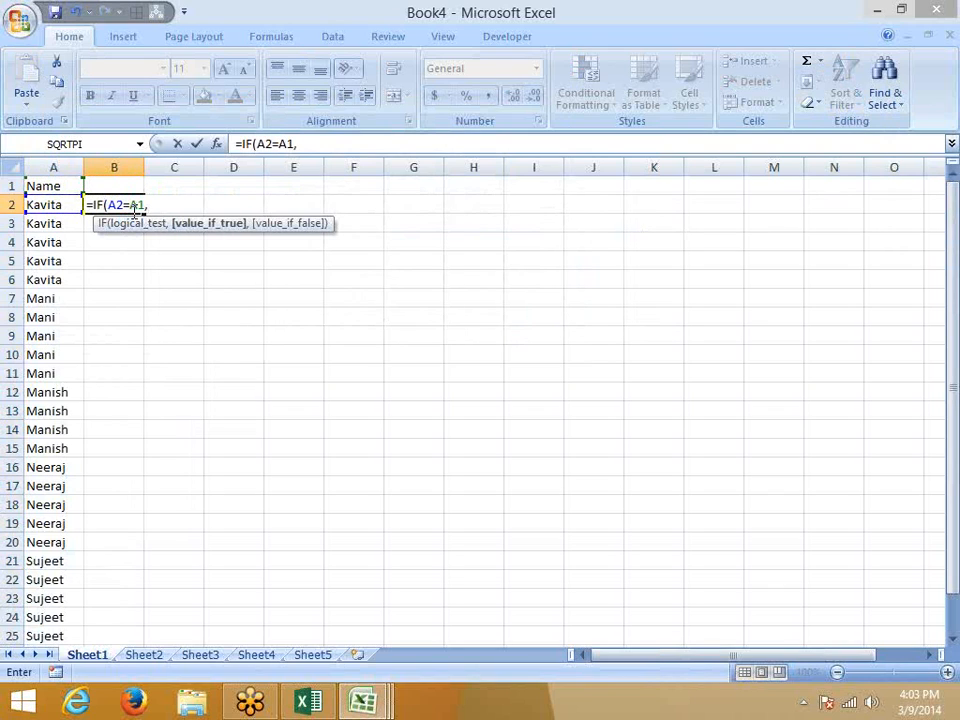
type("\"D\",")
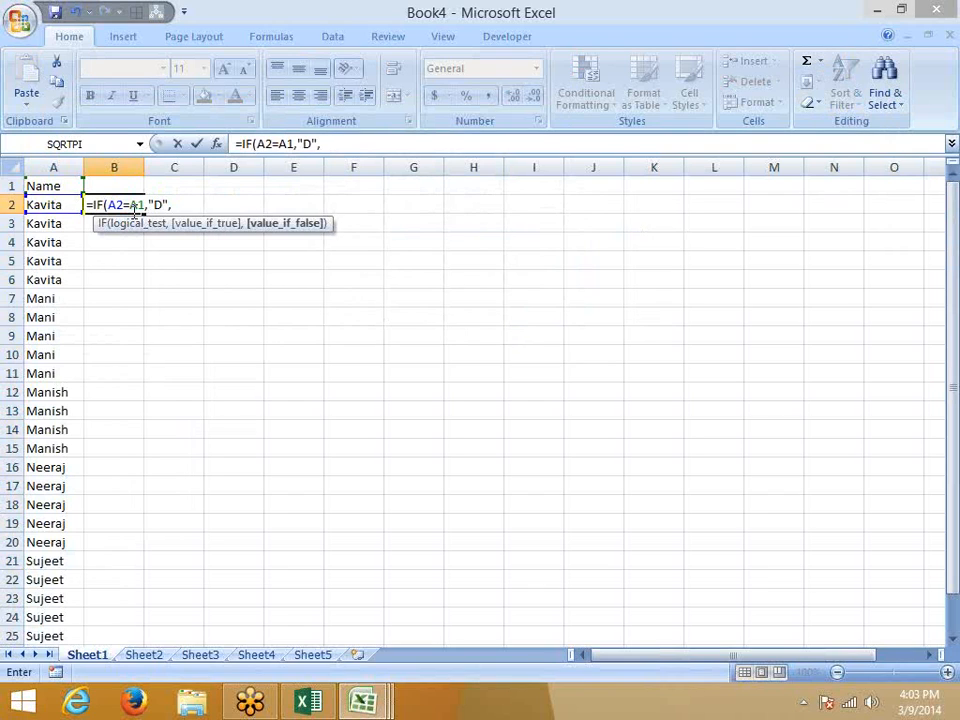
type("\"U\"")
type(")")
key("Return")
Fill the U/D formula down to B25 and check the Kavita and Mani rows.
left_click(130, 210)
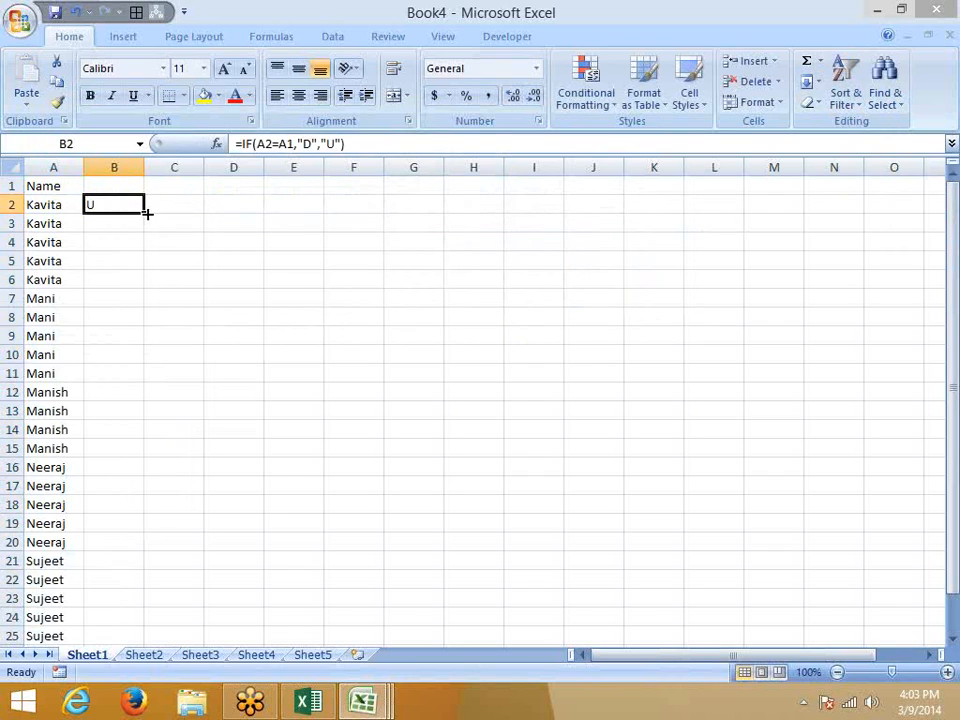
double_click(146, 212)
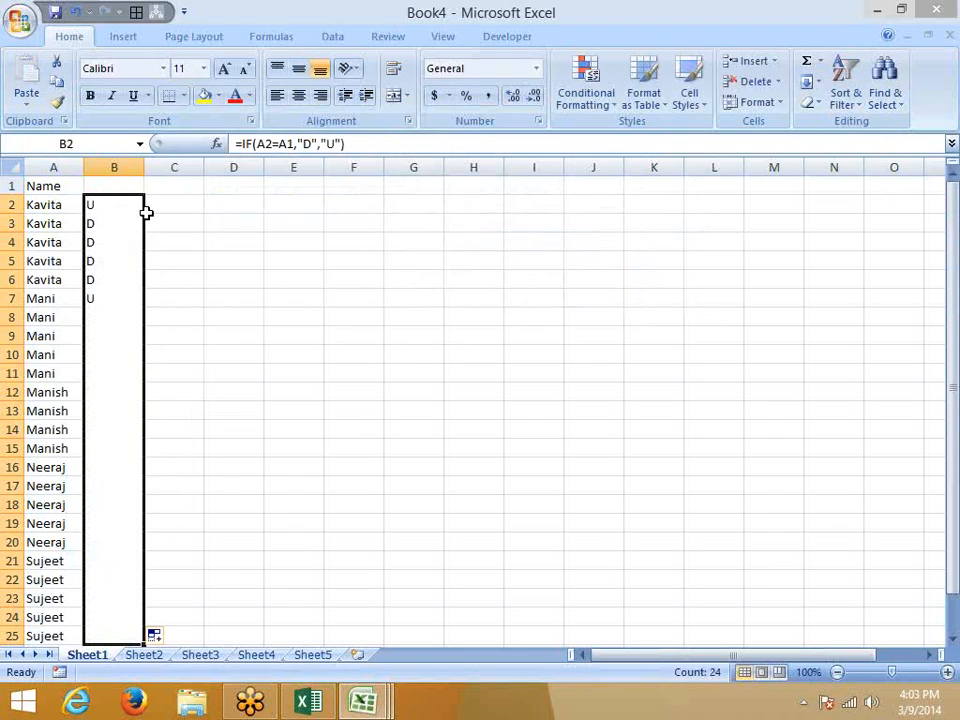
key("Left")
key("shift+Up")
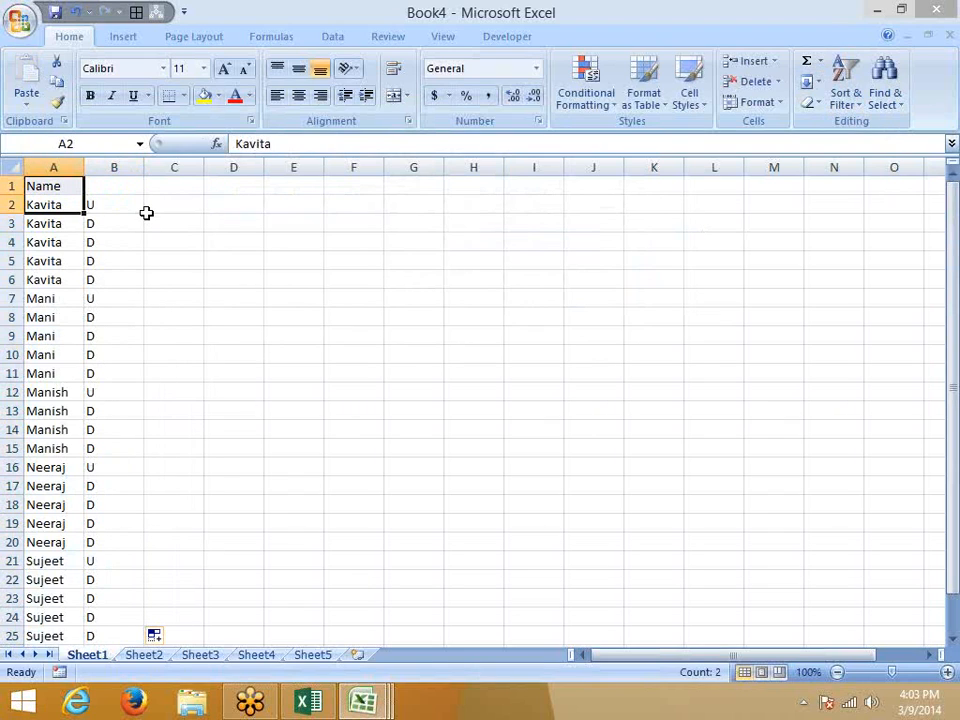
key("Down")
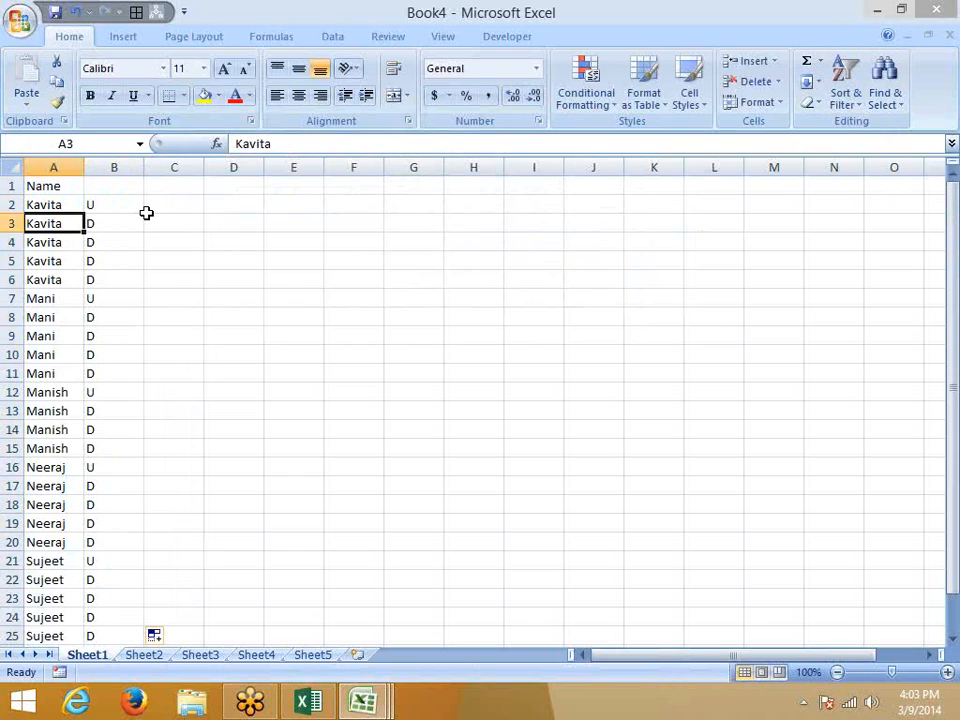
key("Down")
key("Down")
key("Down")
key("Down")
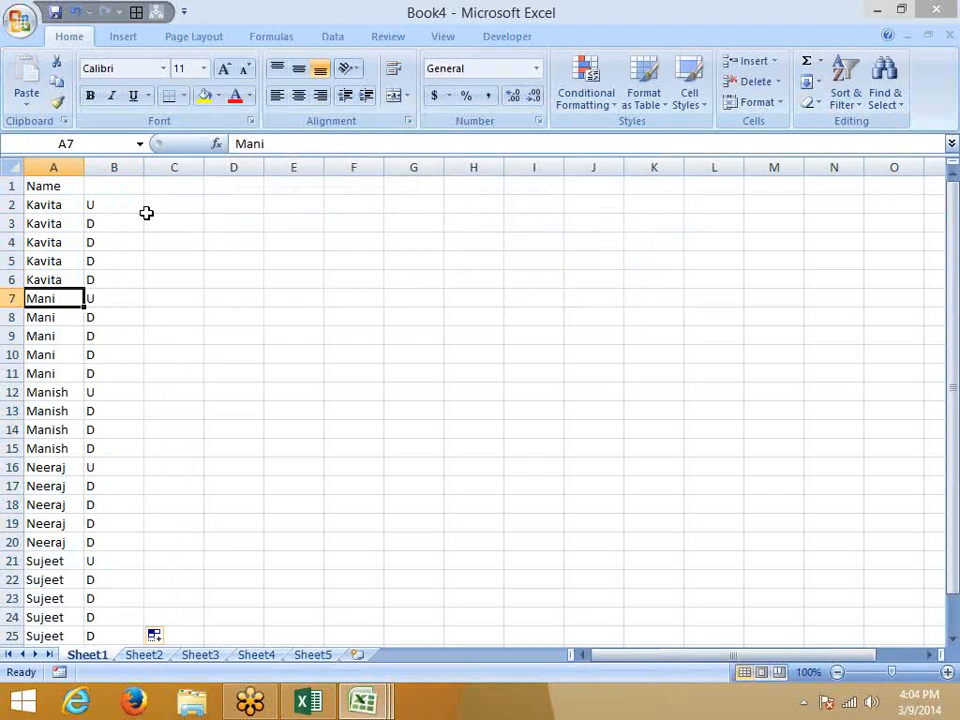
key("ctrl+Home")
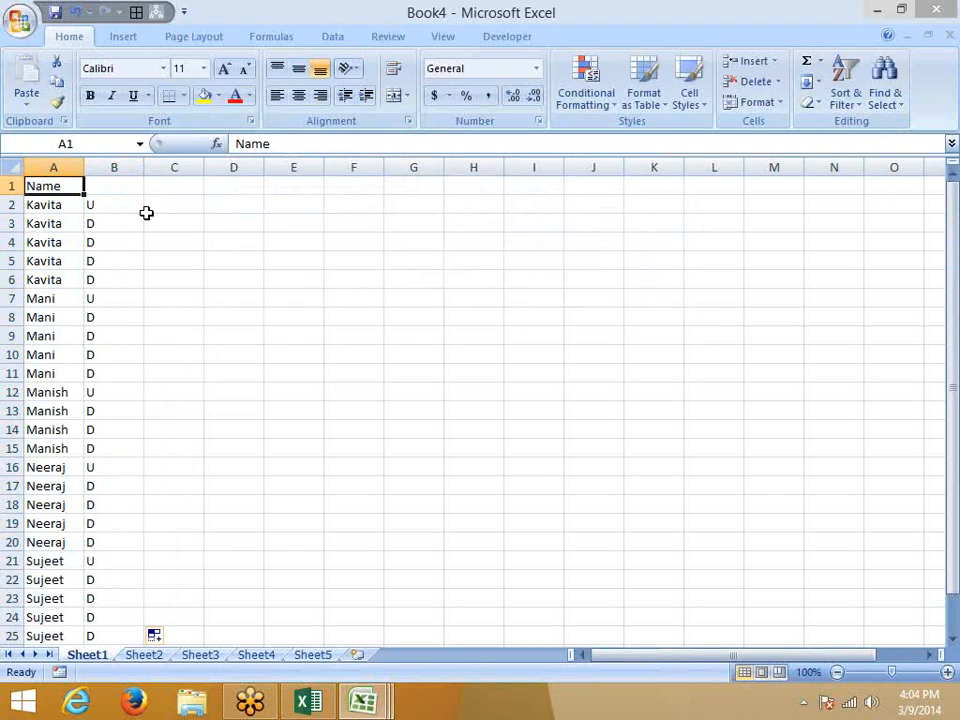
key("Right")
key("Right")
key("Down")
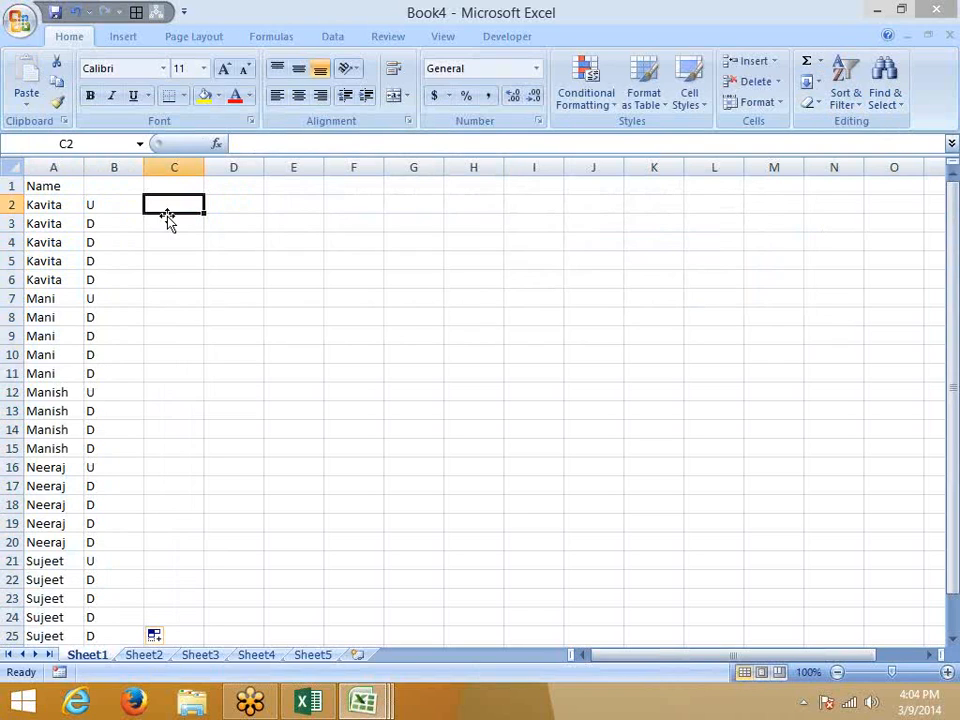
type("1")
key("Return")
type("2")
key("Return")
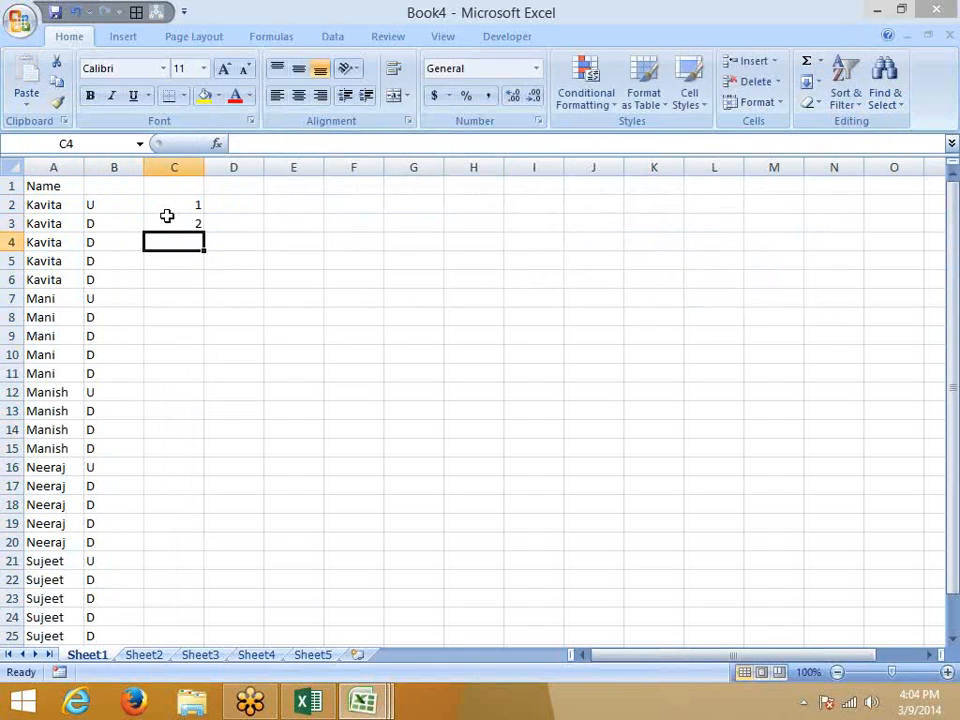
type("3")
key("Return")
type("4")
key("Return")
type("5")
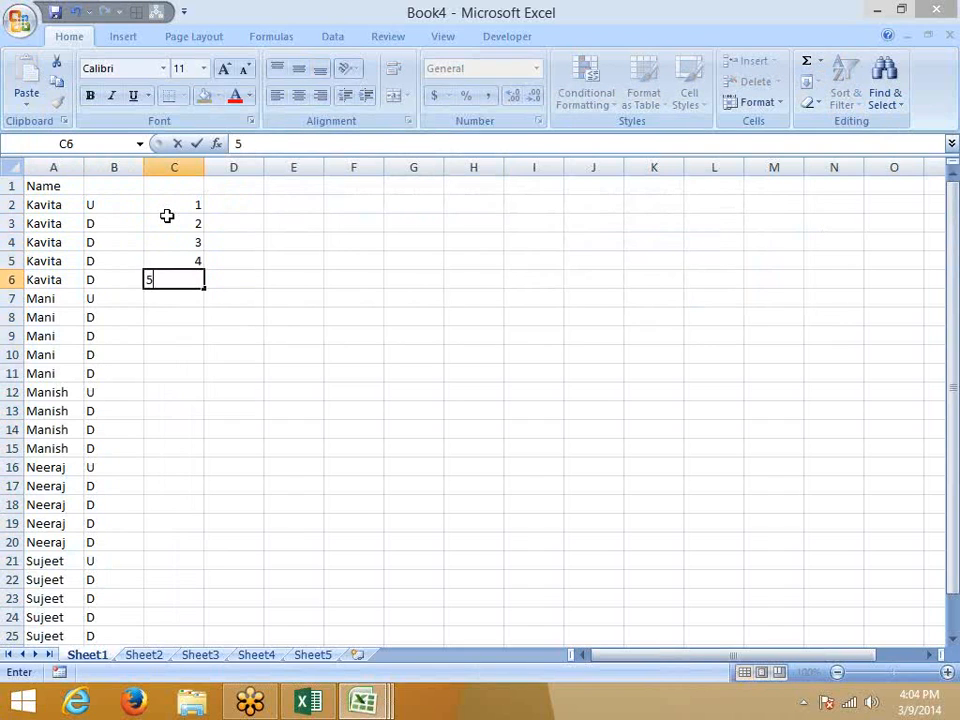
key("ctrl+Return")
key("shift+Up")
key("shift+Up")
key("shift+Up")
key("shift+Up")
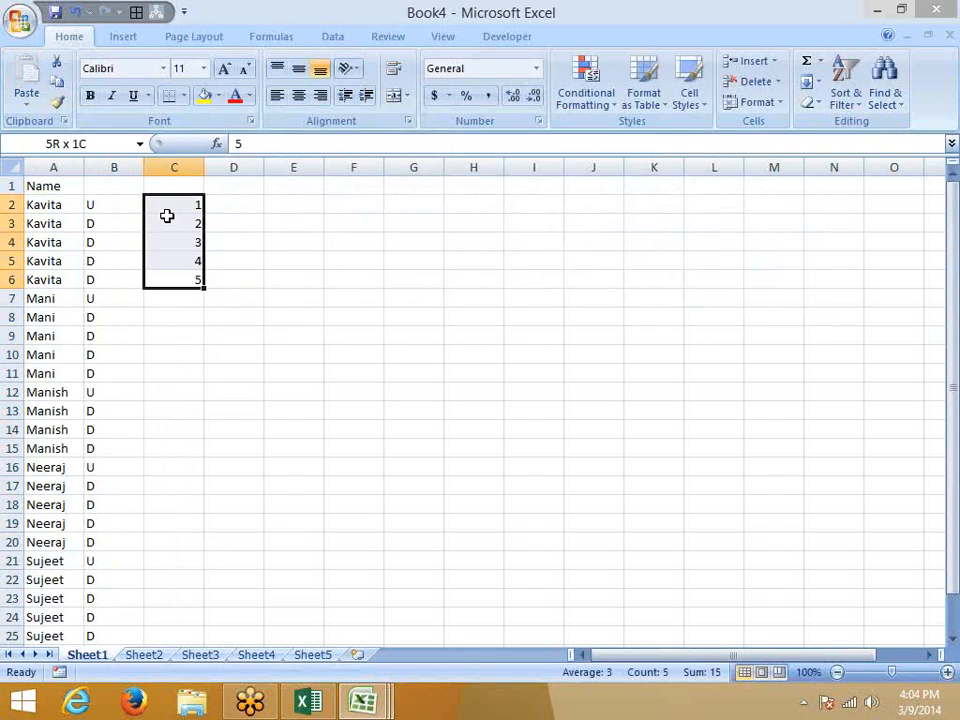
key("Delete")
key("Left")
key("Left")
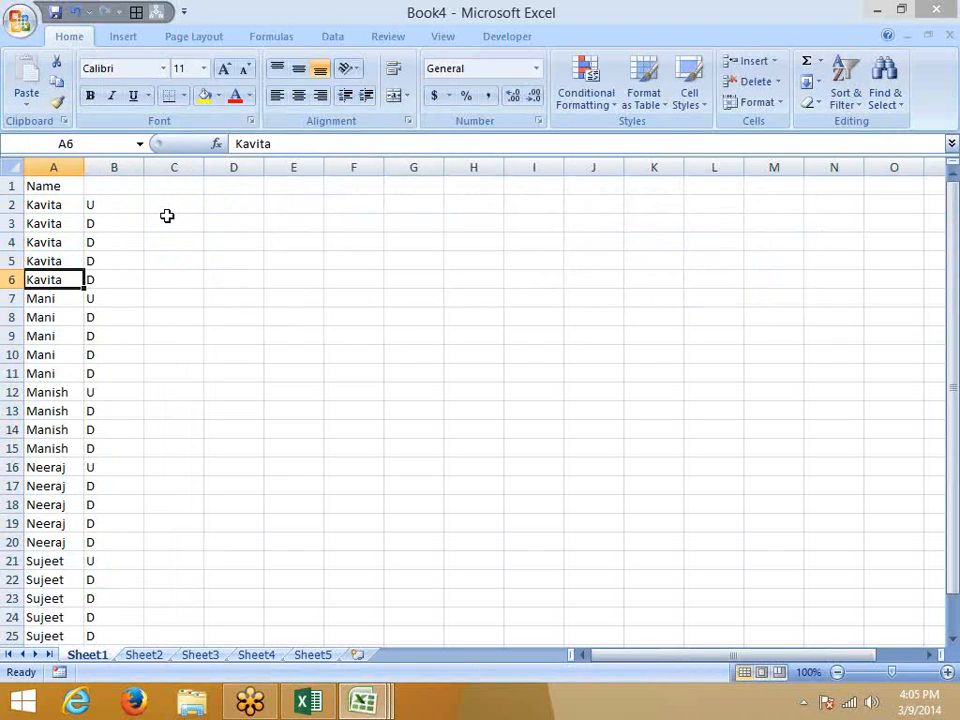
Enter =IF(A2=A1,C1+1,1) in C2 to count each name's occurrences.
key("ctrl+Up")
key("Down")
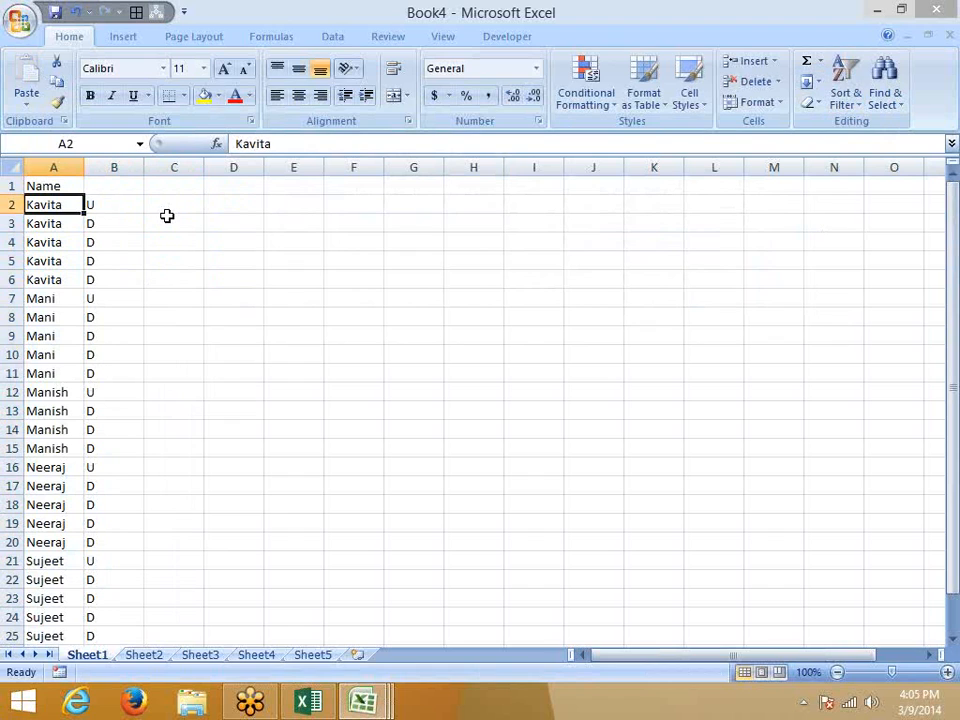
key("Right")
key("Right")
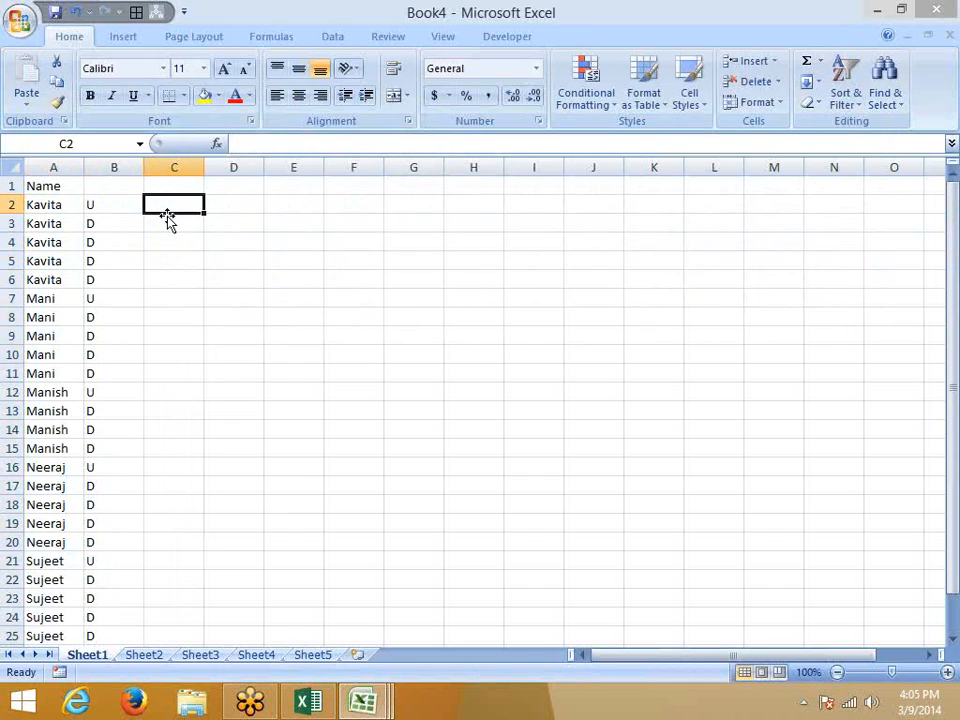
type("=if")
key("Tab")
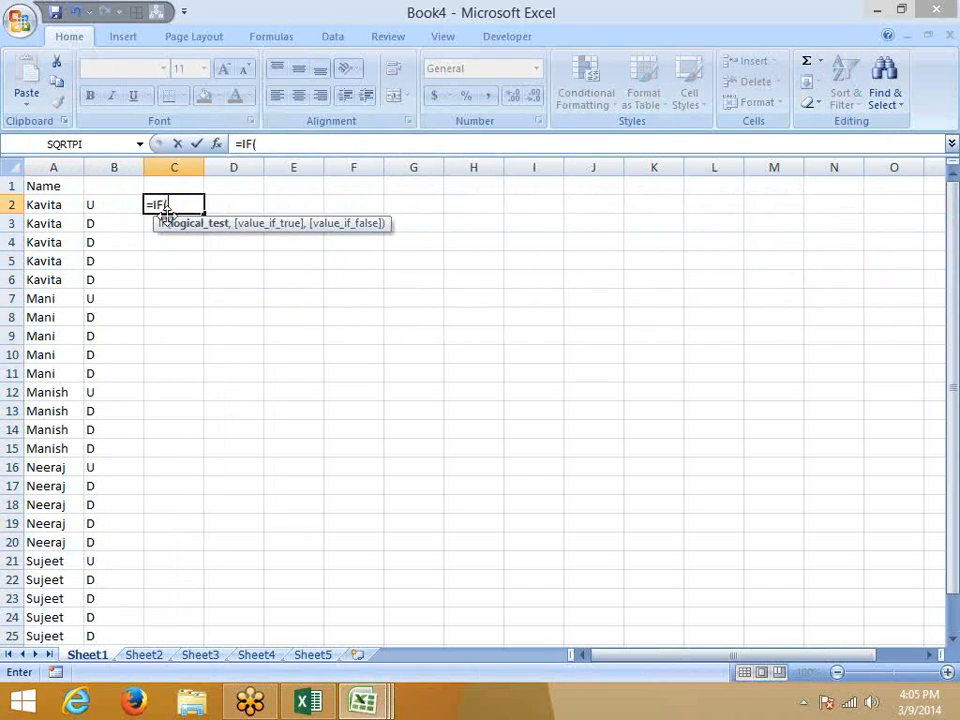
key("Left")
key("Left")
type("=")
key("Left")
key("Left")
key("Up")
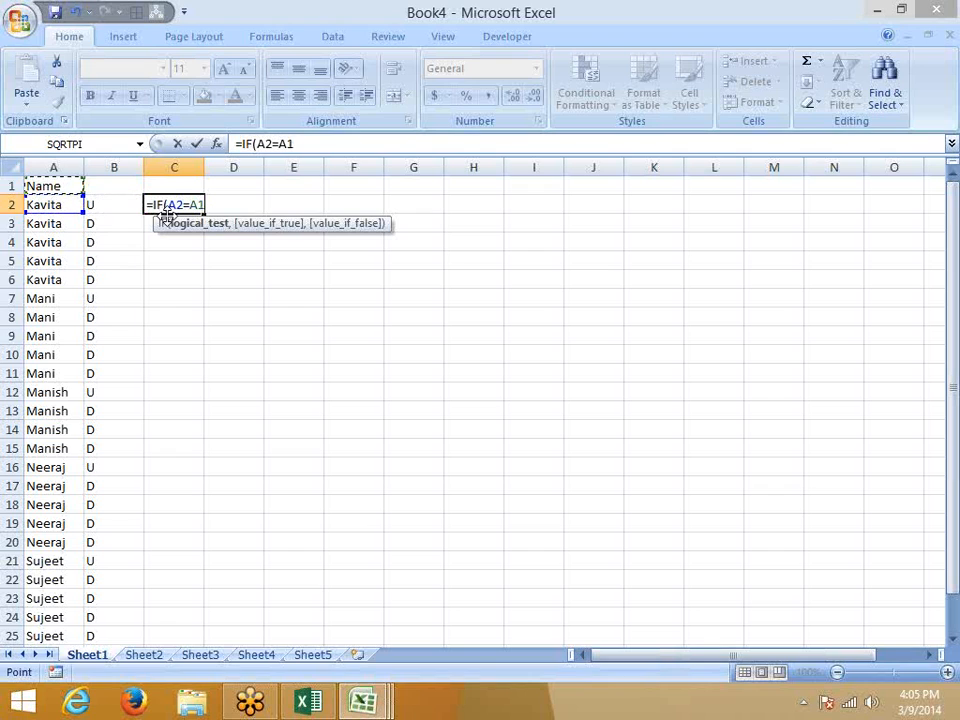
type(",")
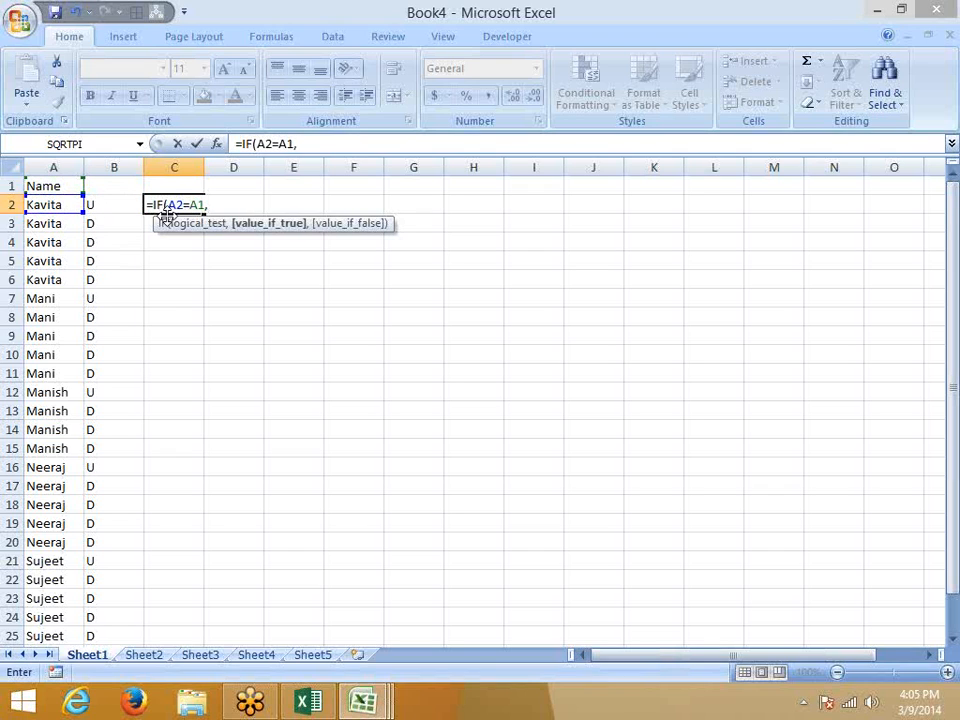
key("Up")
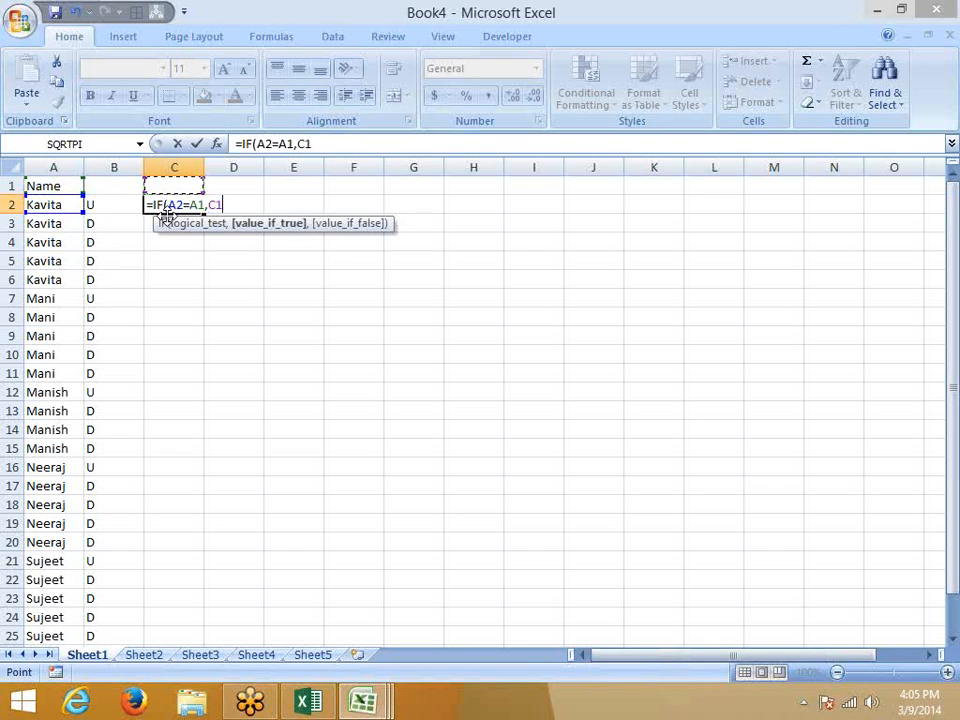
type("+1,1")
key("Return")
Fill the numbering formula down to C25.
left_click(167, 212)
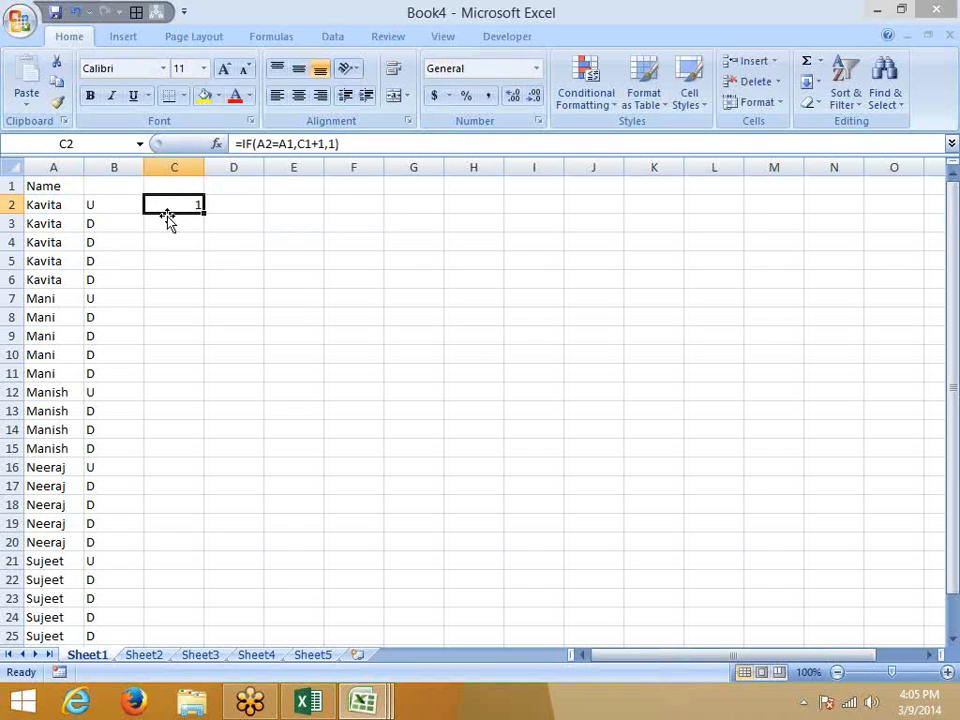
double_click(206, 212)
left_click(245, 204)
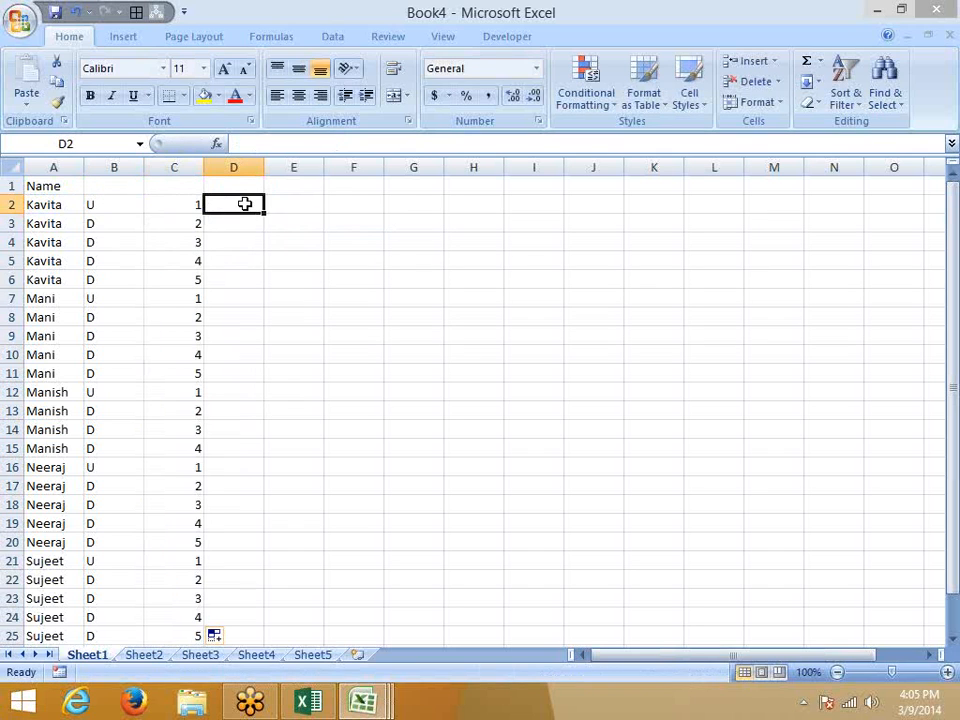
Enter =MAX(C:C) in D2, returning the highest count of 5.
type("=m")
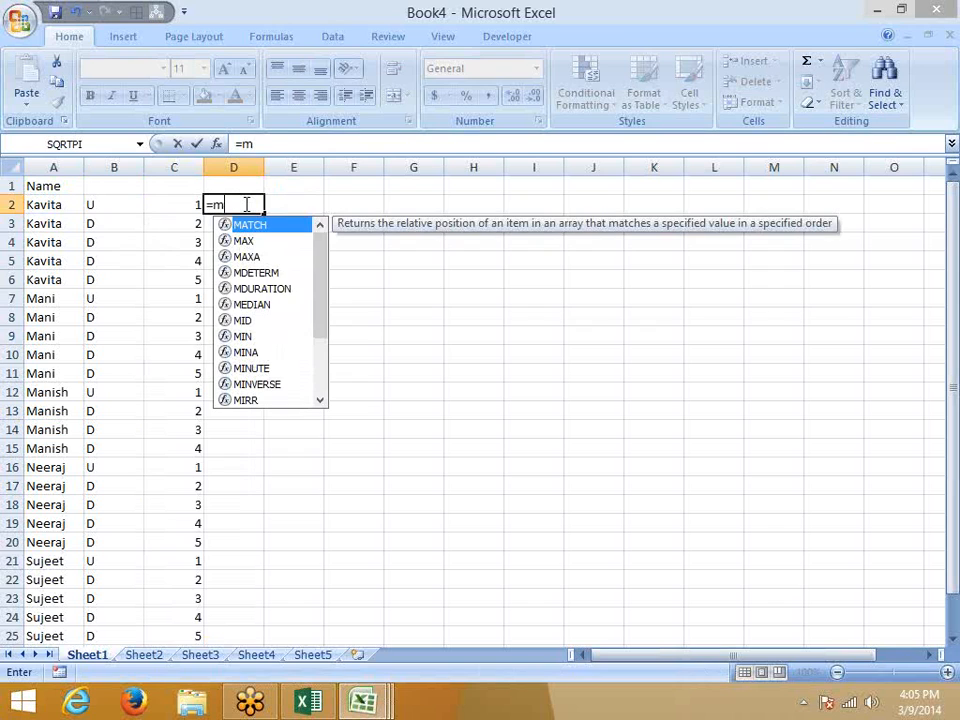
key("Down")
key("Tab")
key("Left")
key("ctrl+space")
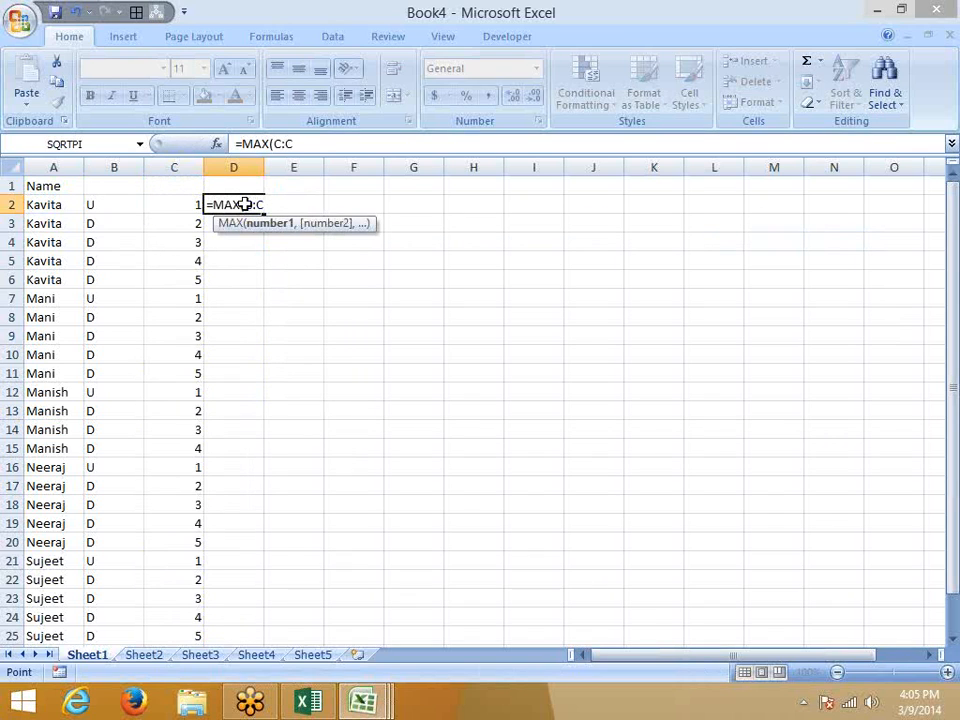
key("ctrl+Return")
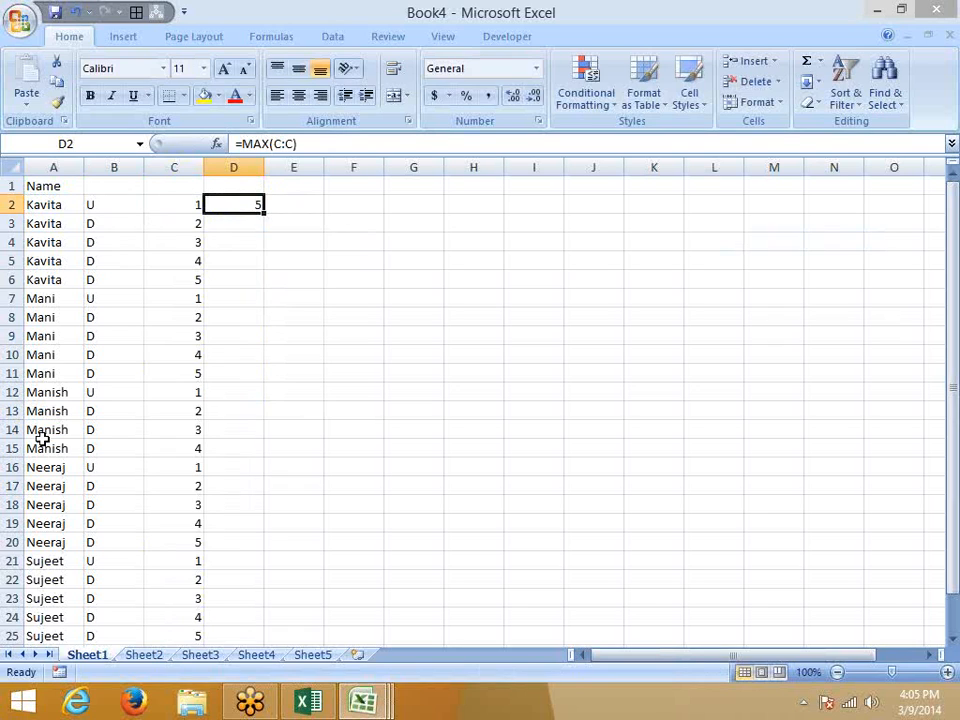
key("Left")
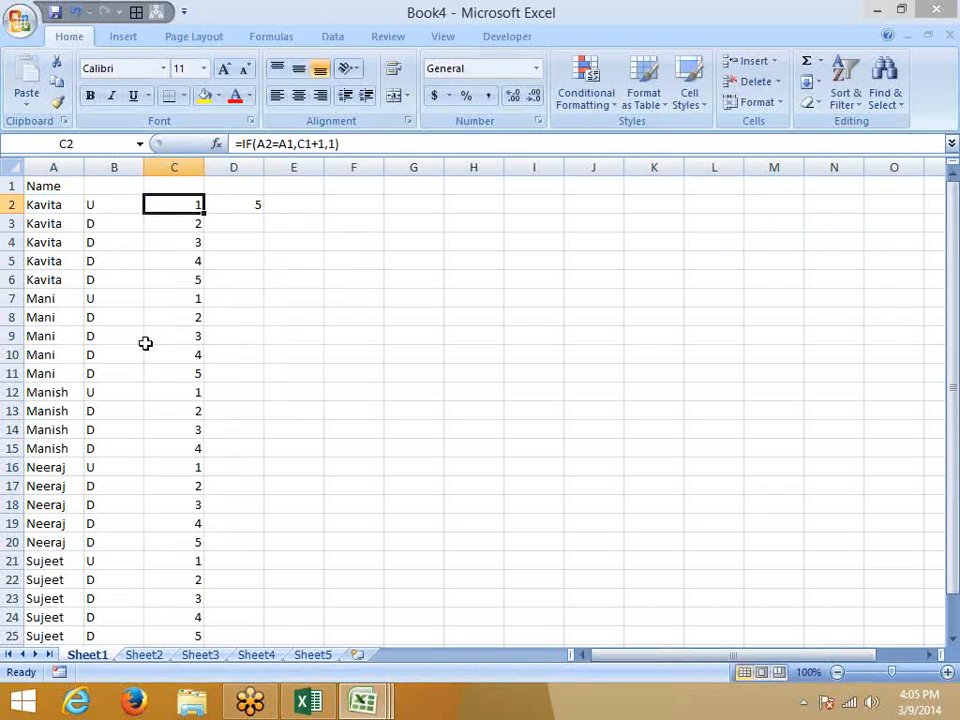
left_click(253, 144)
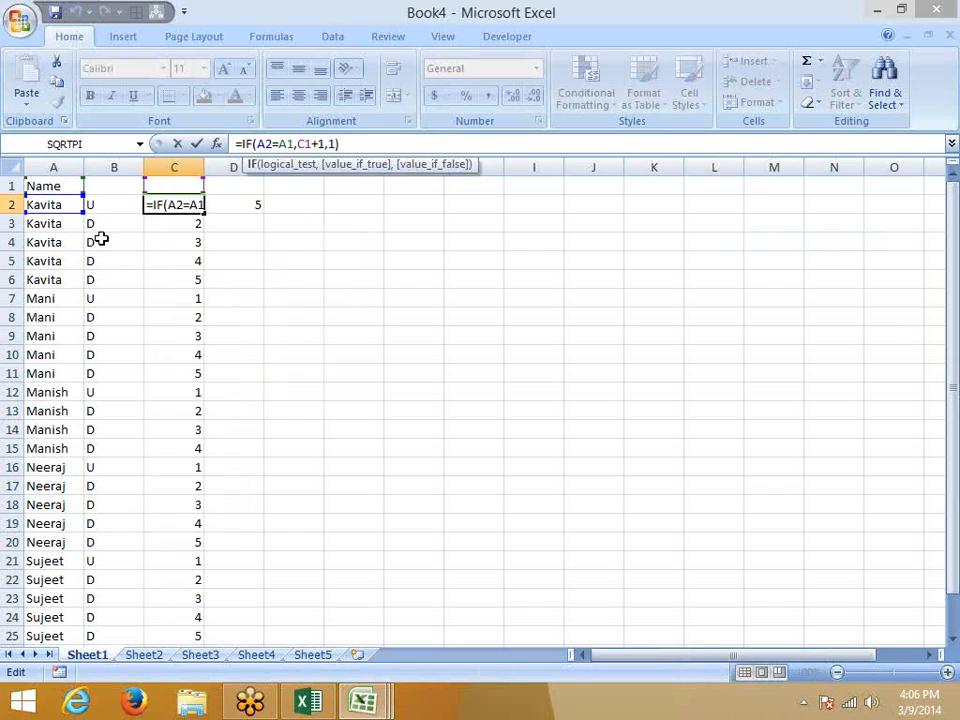
key("ctrl+Return")
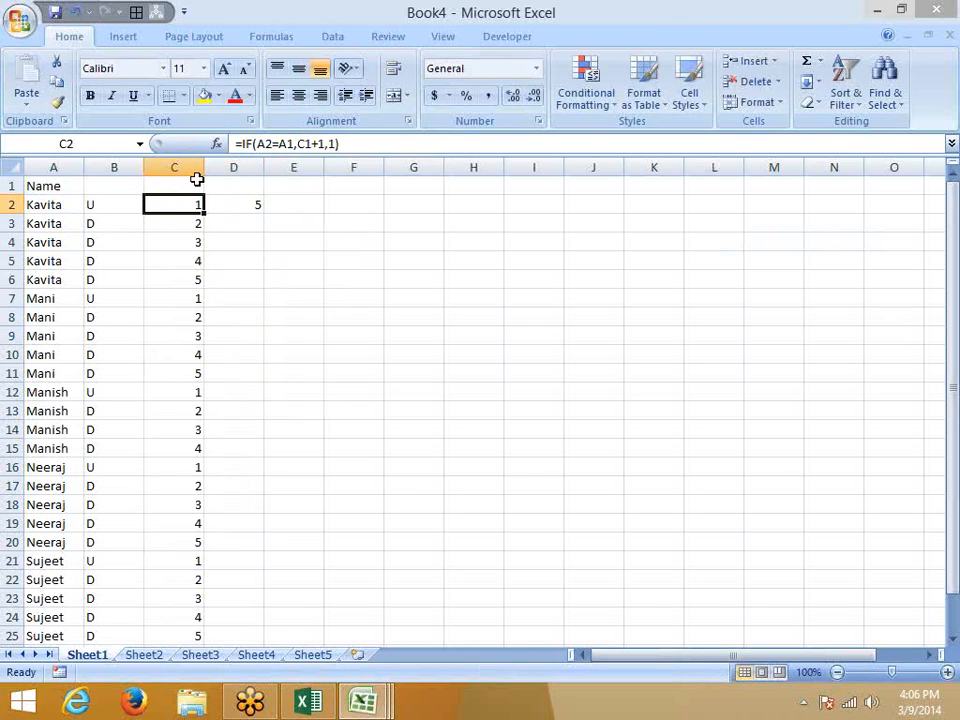
double_click(166, 204)
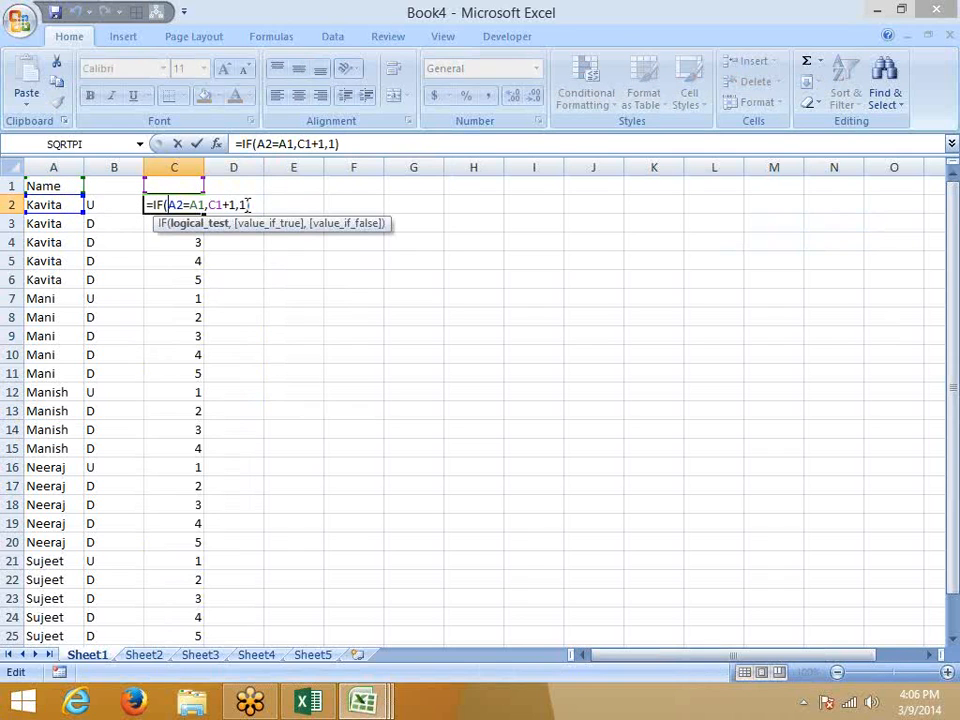
key("Escape")
left_click(178, 223)
double_click(172, 223)
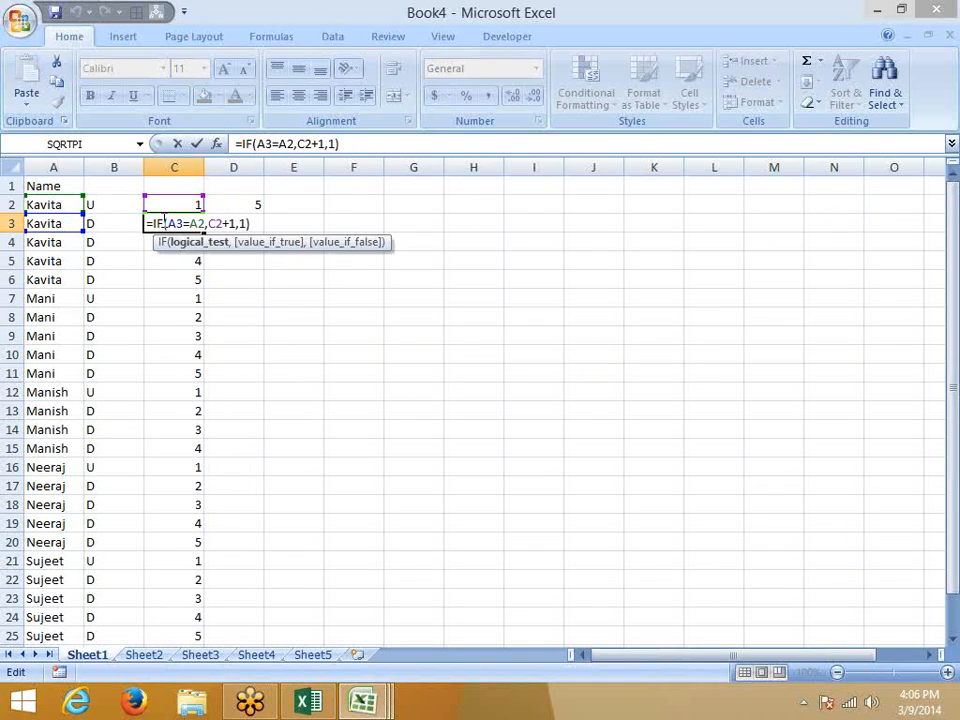
key("Escape")
double_click(188, 240)
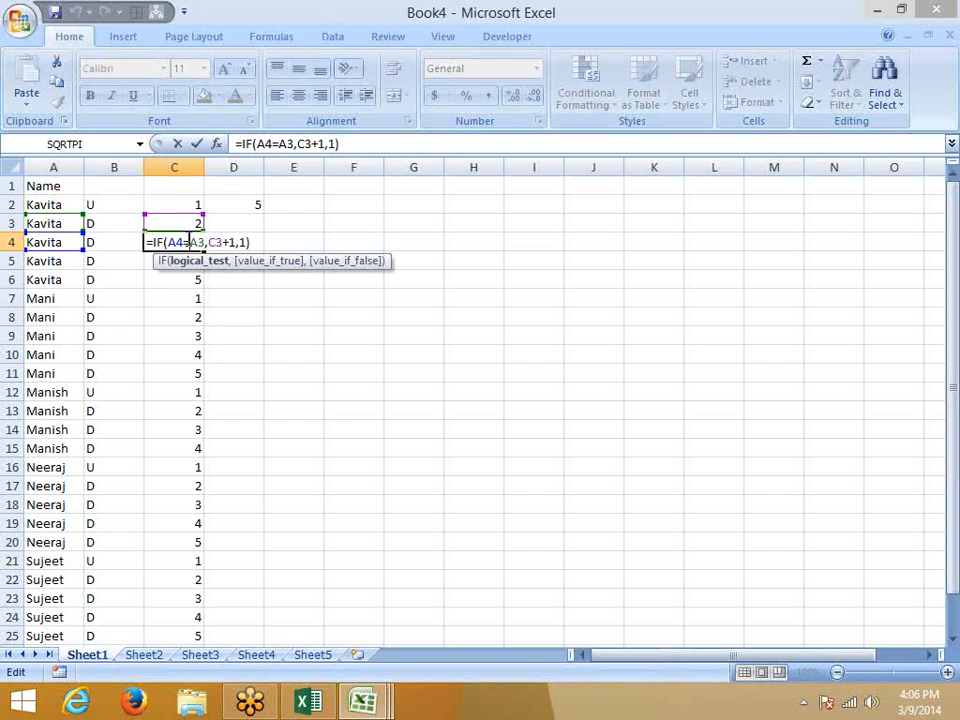
key("Escape")
double_click(187, 240)
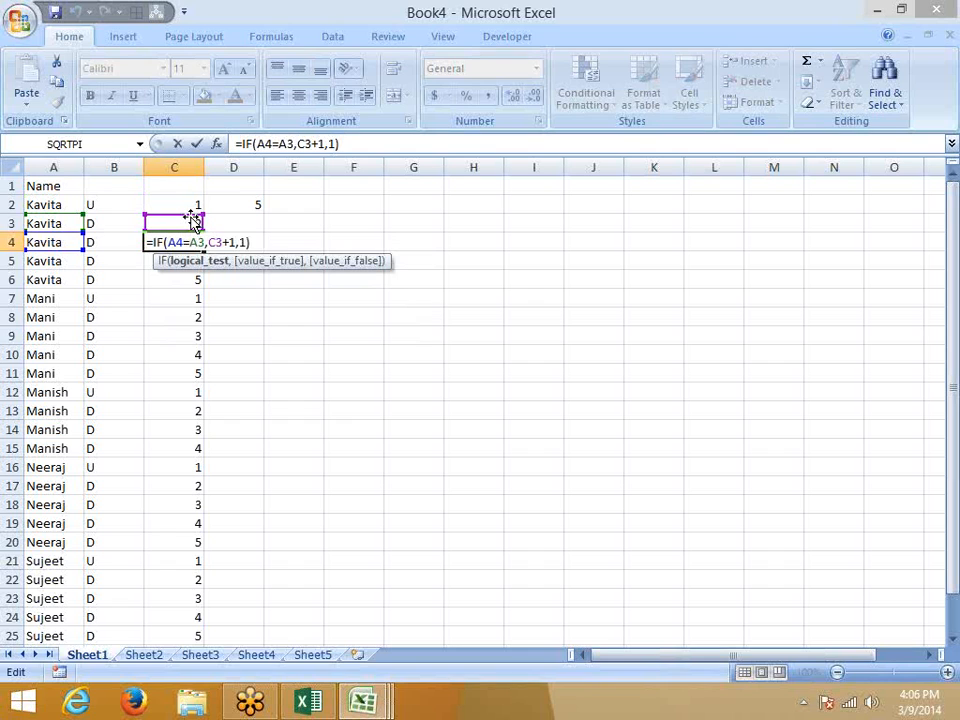
key("Escape")
left_click(183, 260)
double_click(183, 260)
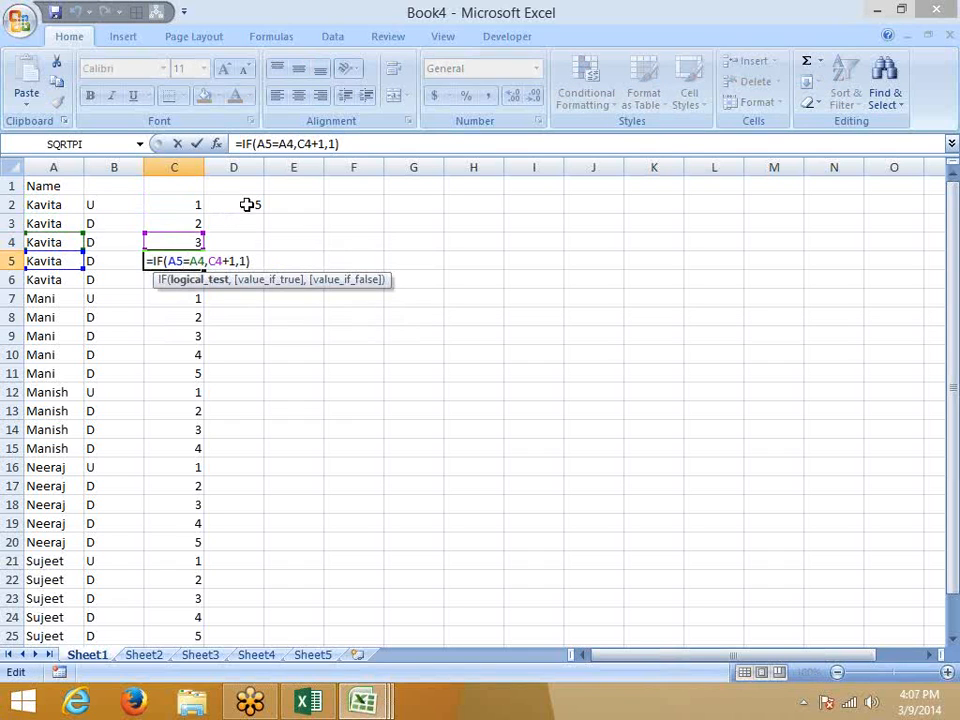
key("Escape")
left_click(246, 204)
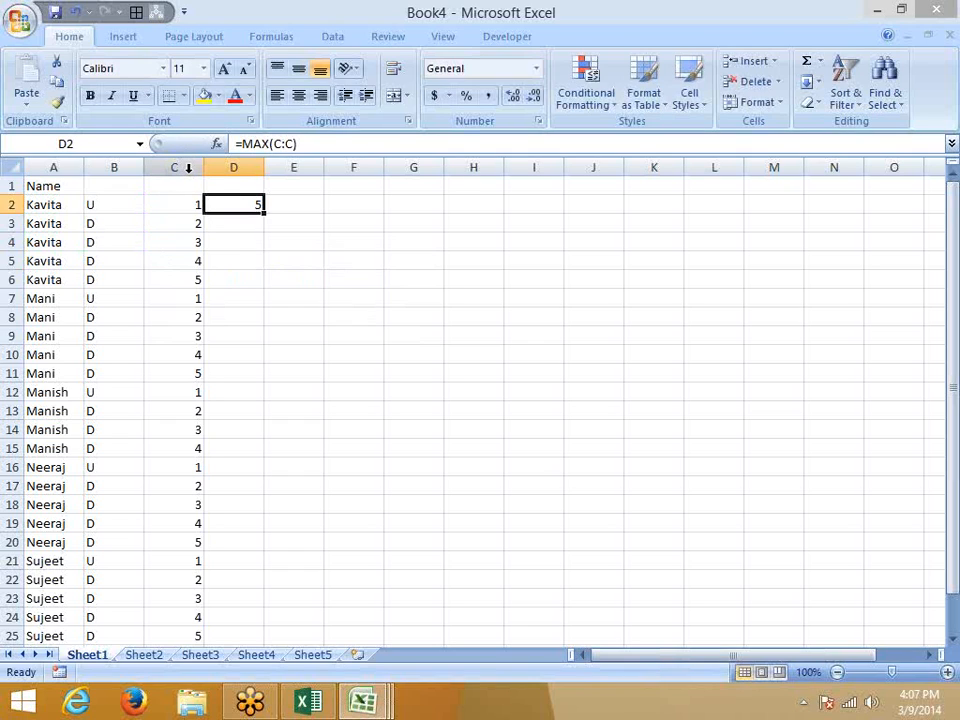
left_click_drag(251, 214, 462, 207)
Autofit column C and fill D2:D6 with group number 1.
left_click(248, 200)
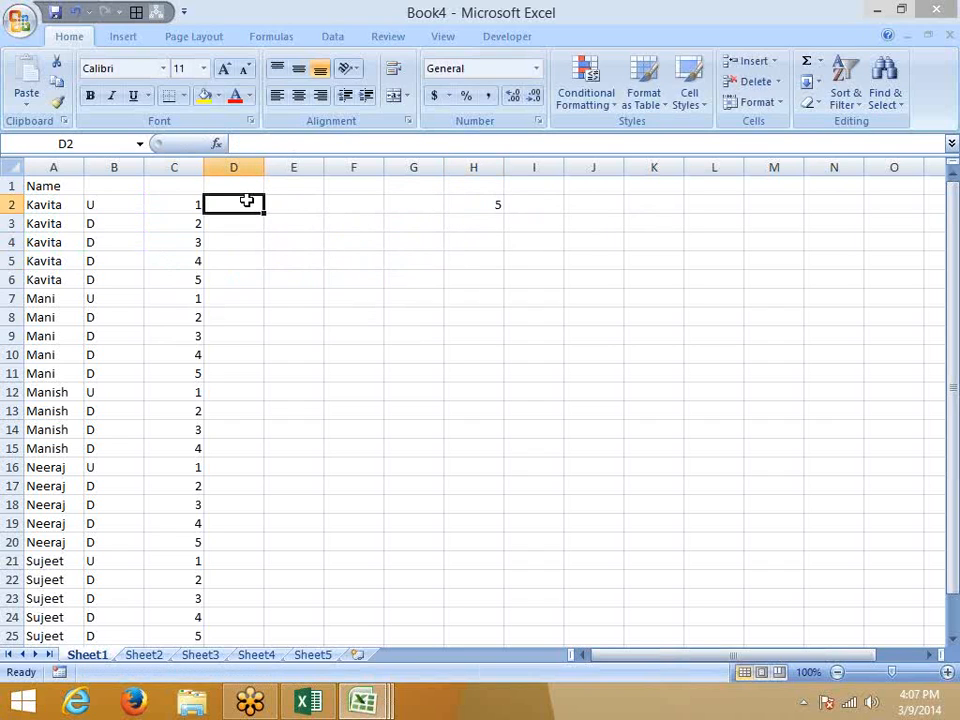
double_click(206, 167)
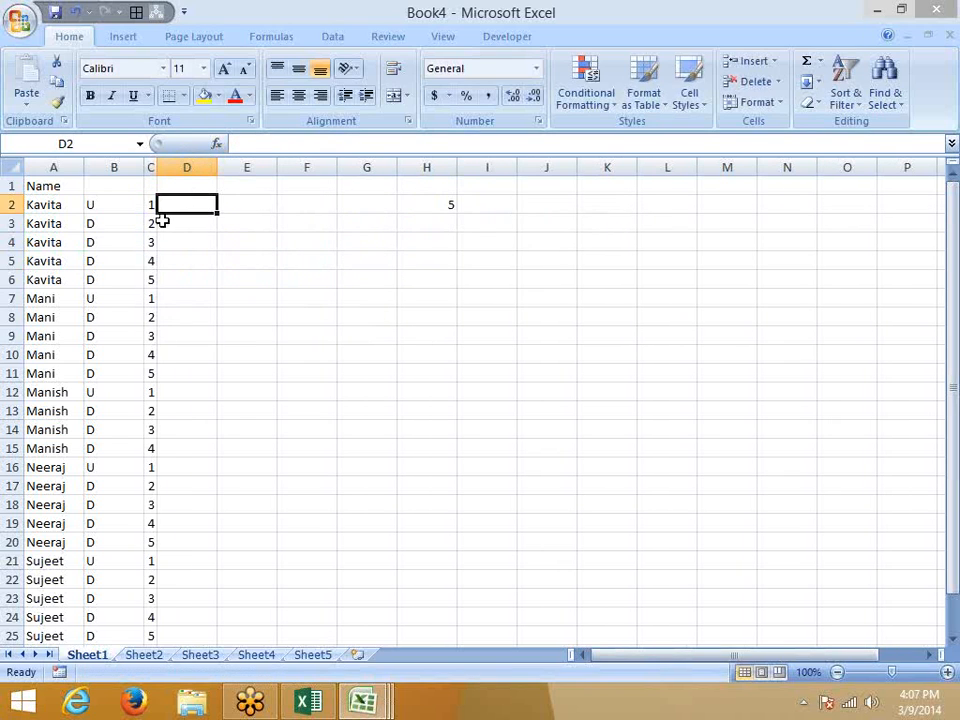
type("1")
key("Return")
key("Up")
key("shift+Down")
key("shift+Down")
key("shift+Down")
key("shift+Down")
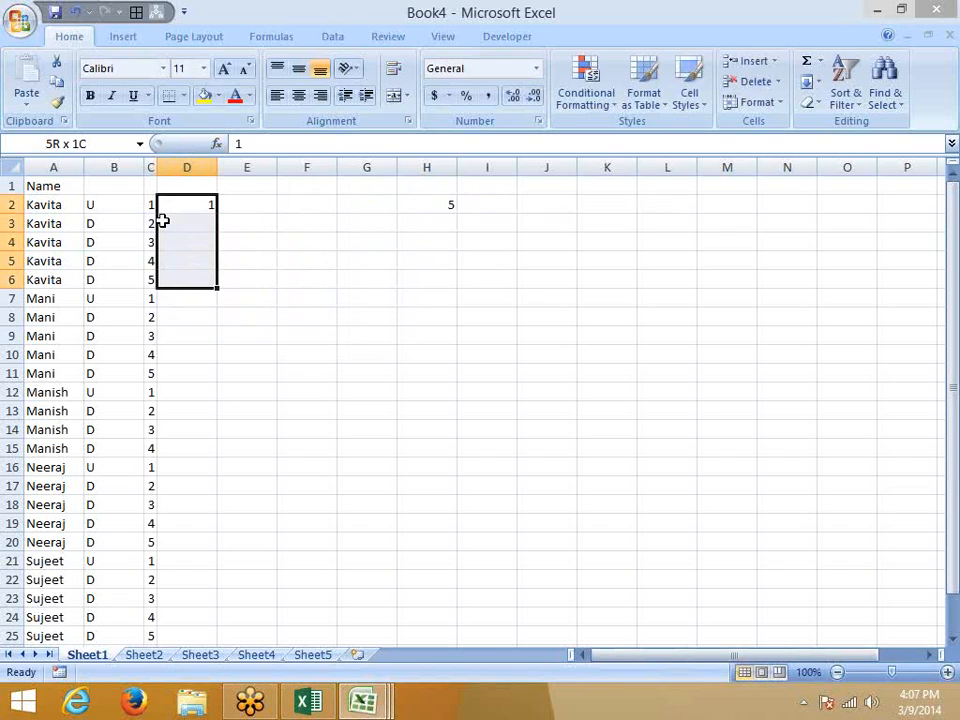
key("ctrl+d")
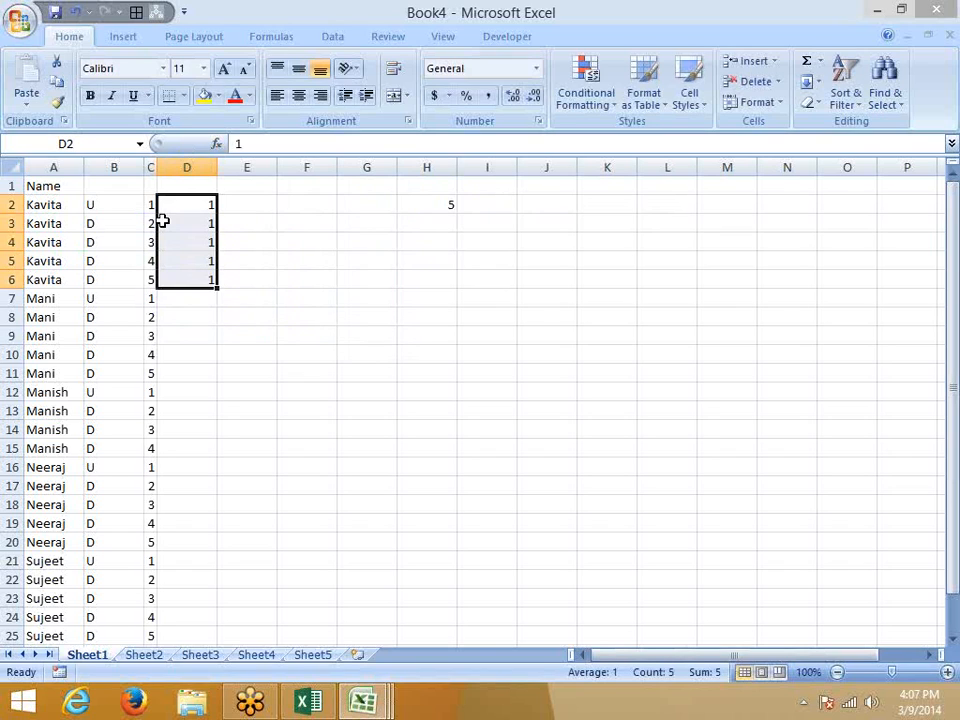
Fill D7:D11 with group number 2 for the second name.
key("Down")
key("Down")
key("Down")
key("Down")
key("Down")
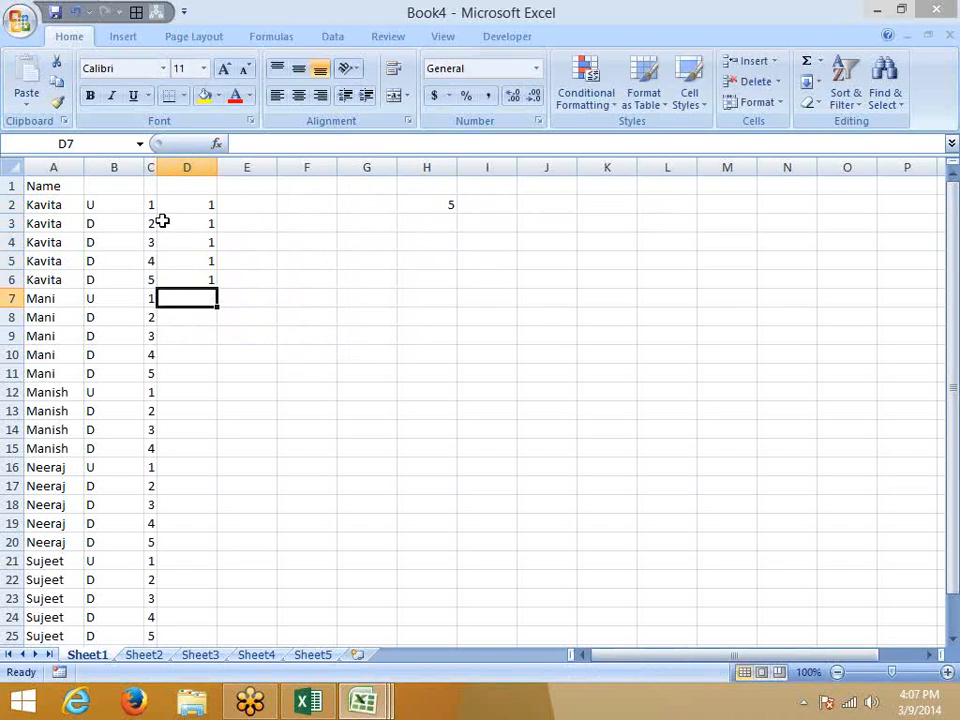
type("1")
key("BackSpace")
type("2")
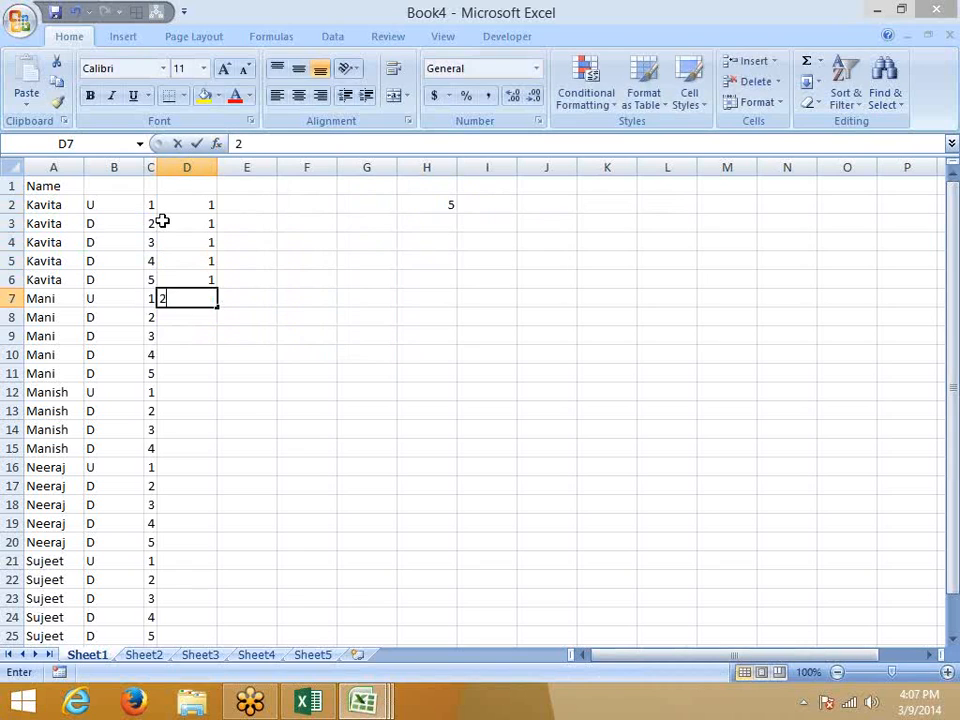
key("ctrl+Return")
key("shift+Down")
key("shift+Down")
key("shift+Down")
key("shift+Down")
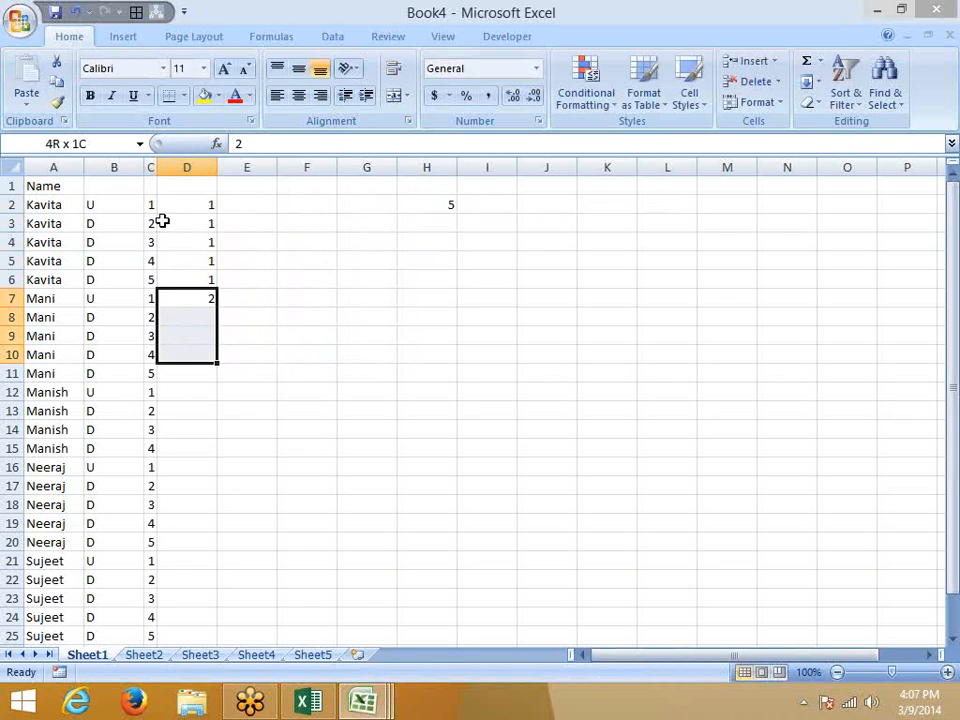
key("ctrl+d")
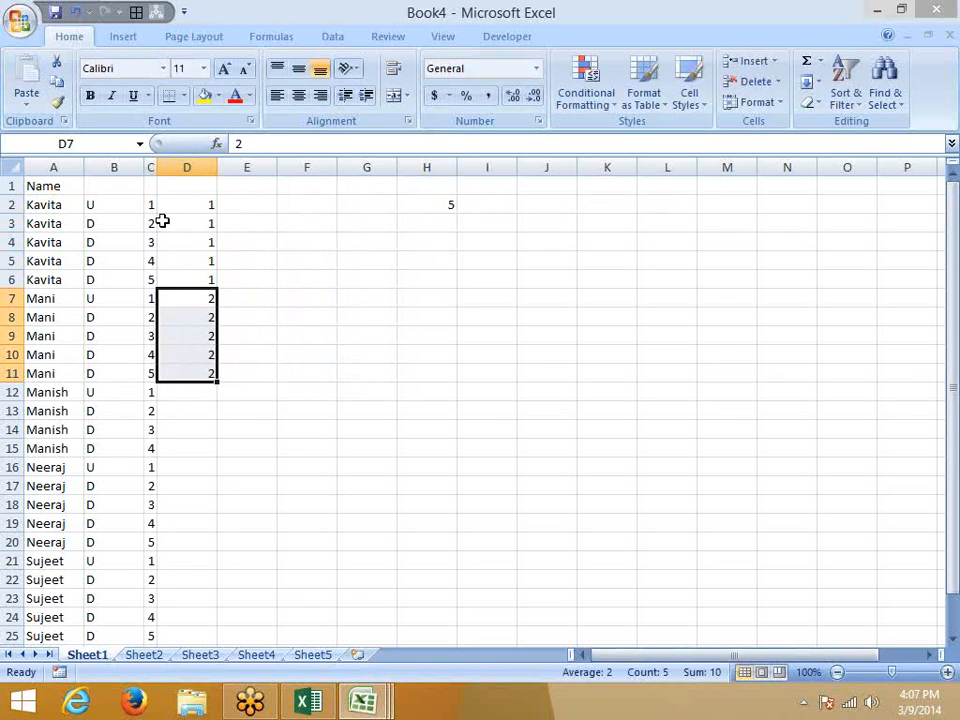
Clear D2:D11 and begin an IF formula in D2.
key("ctrl+Up")
key("ctrl+shift+Down")
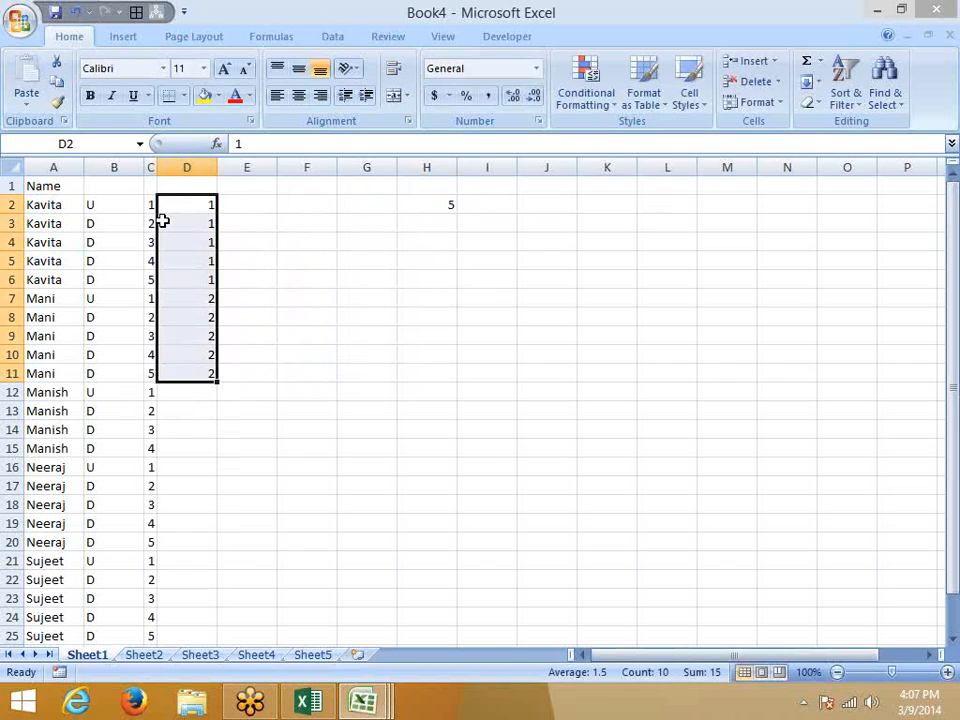
key("Delete")
key("ctrl+Up")
type("=IF(")
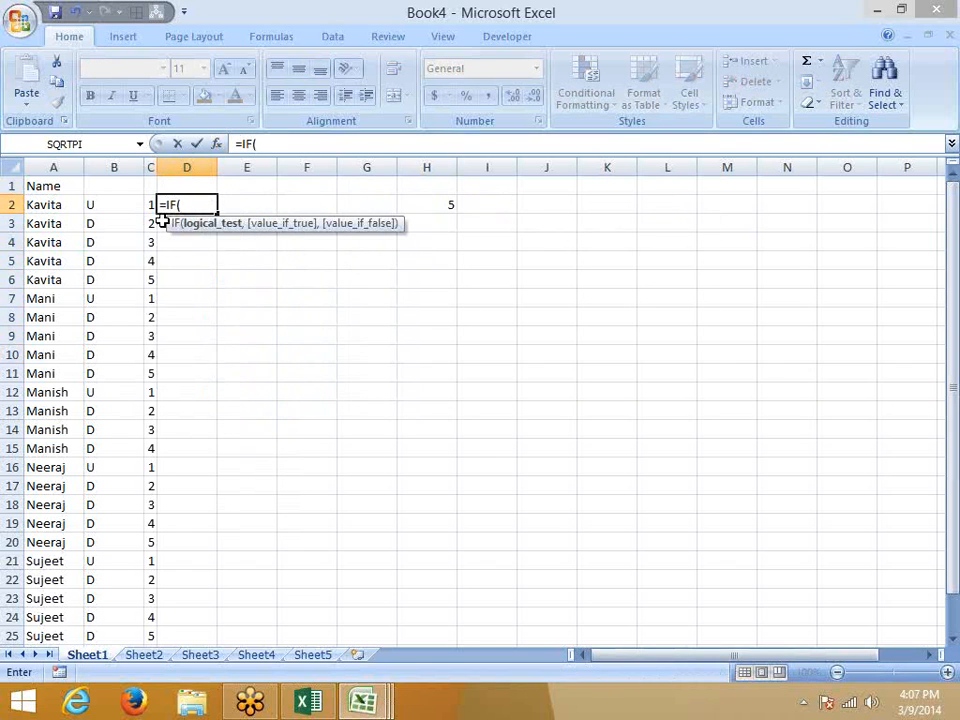
Enter =IF(A2=A1,D1,D1+1) in D2 to start numbering each person's block.
key("Left")
key("Left")
key("Left")
type("=")
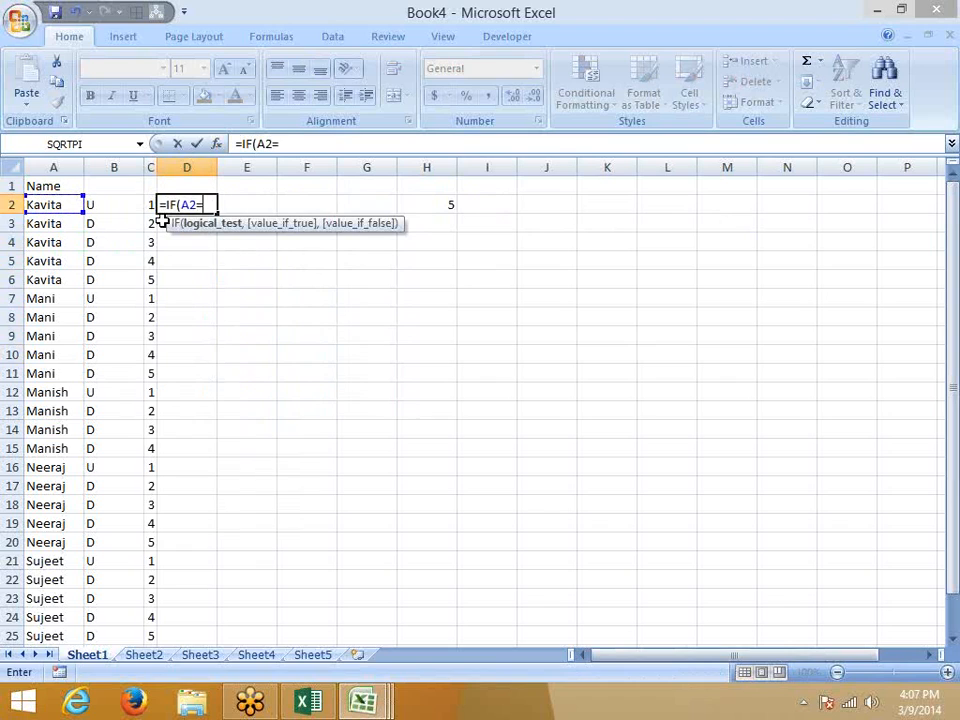
key("Left")
key("Left")
key("Left")
key("Up")
type(",")
key("Up")
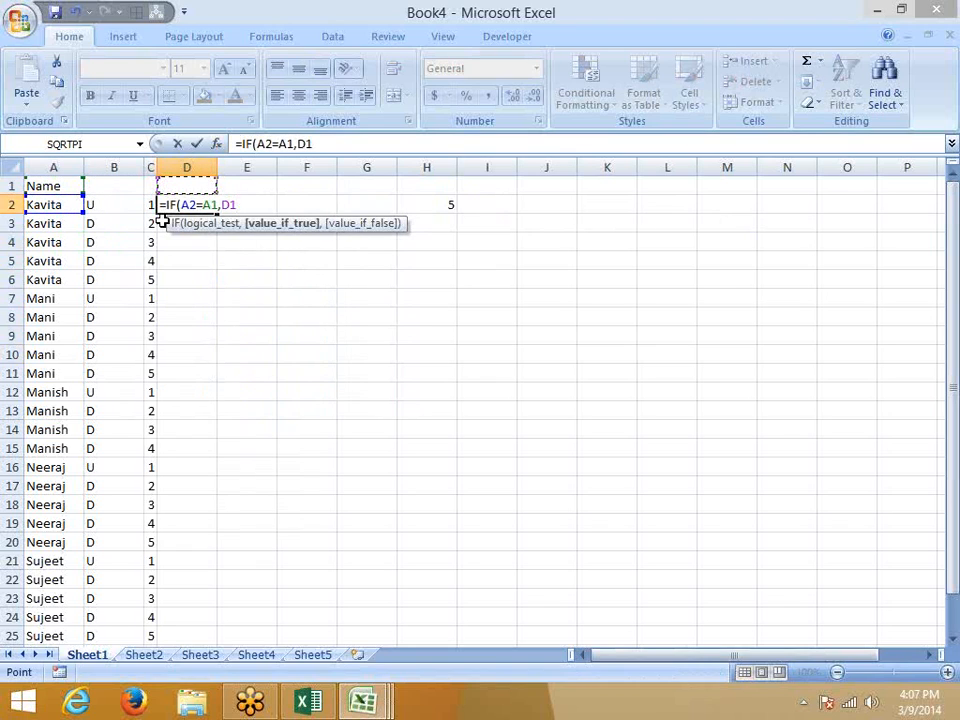
type(",")
key("Up")
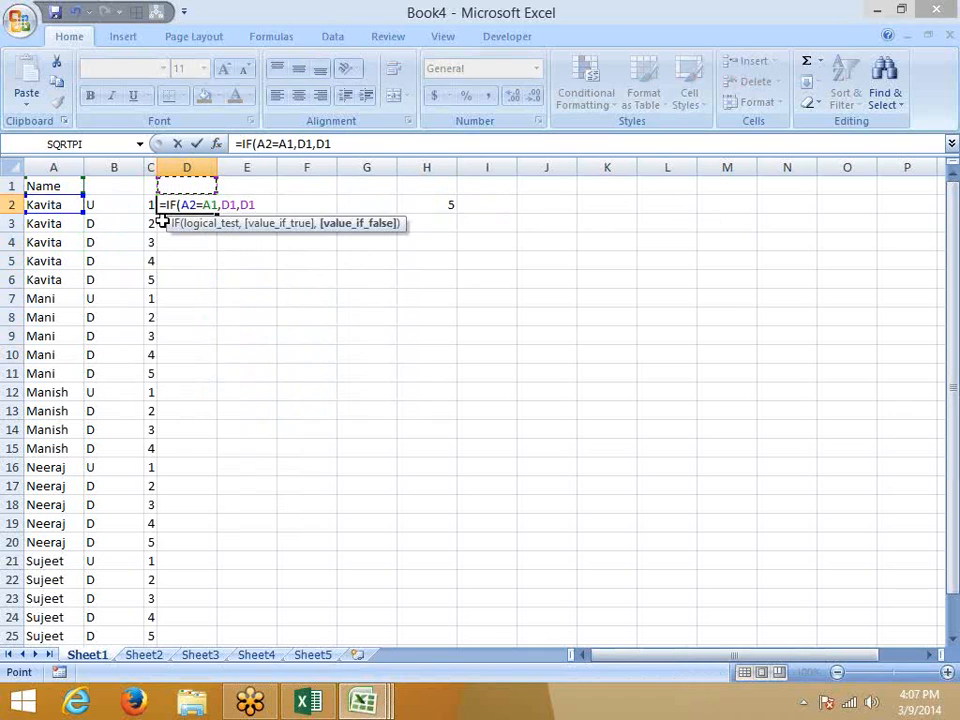
type("+1")
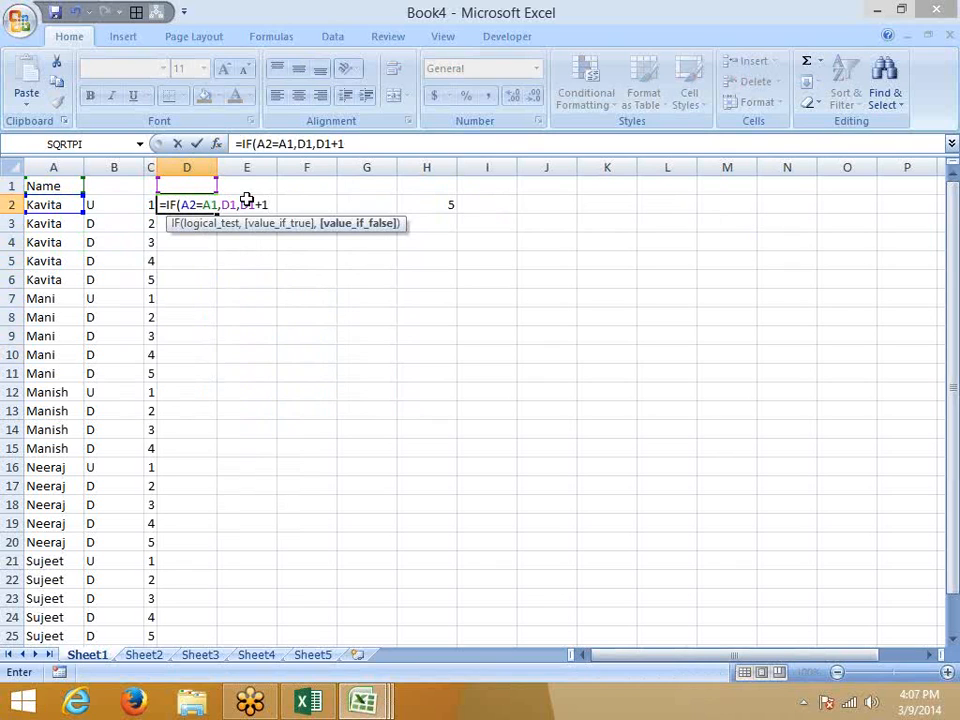
key("Return")
Copy the D2 formula down to D25 and check the formula in D7.
key("Up")
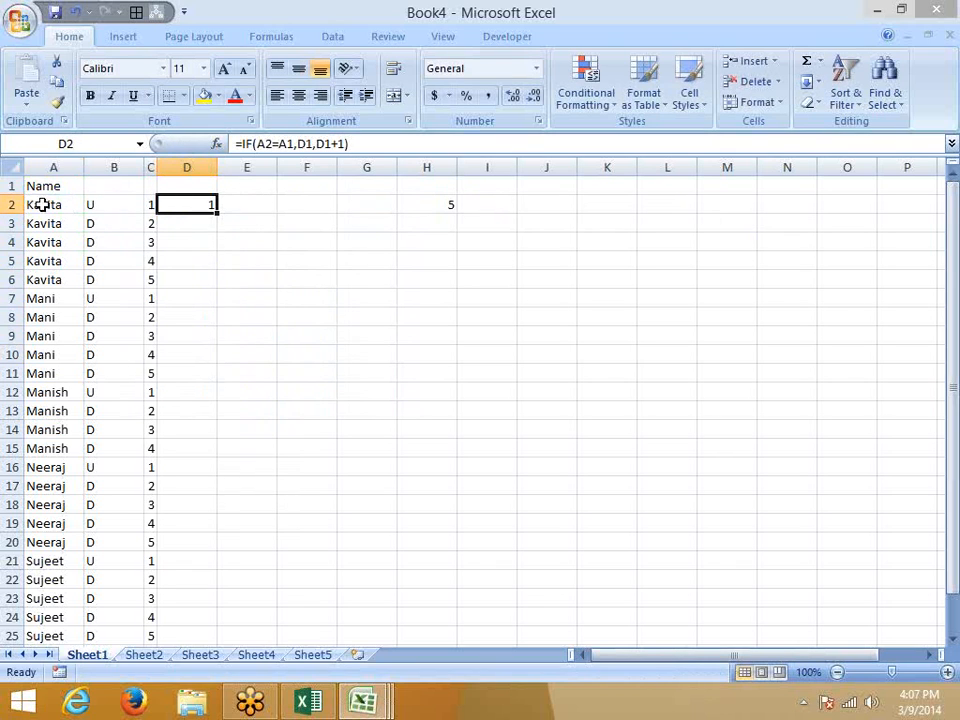
left_click_drag(47, 204, 47, 188)
left_click(193, 202)
double_click(215, 210)
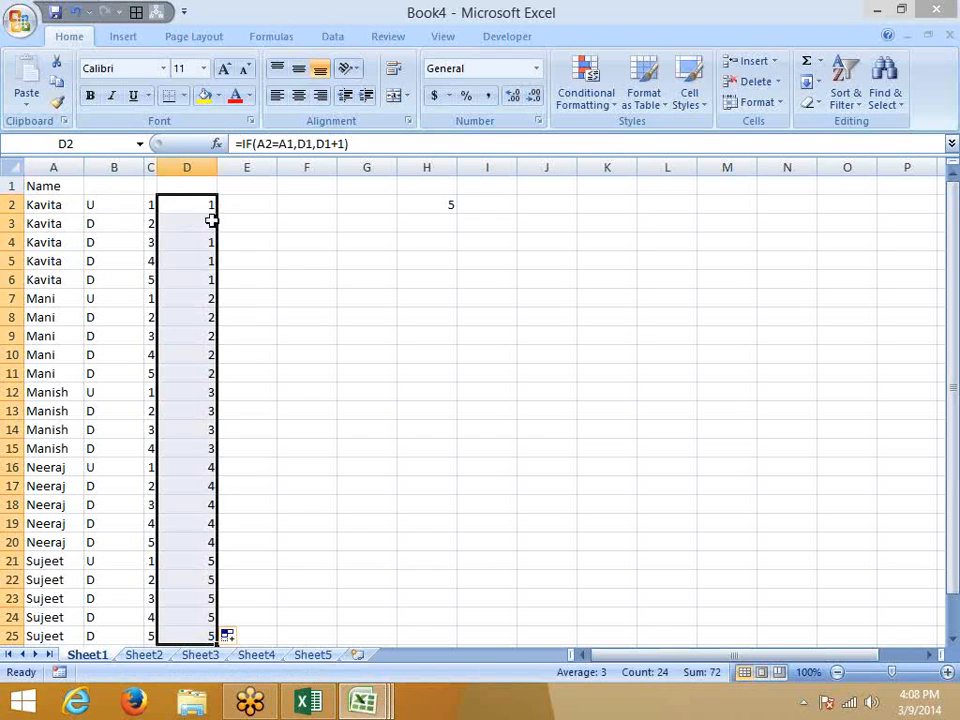
left_click(199, 276)
left_click(46, 280)
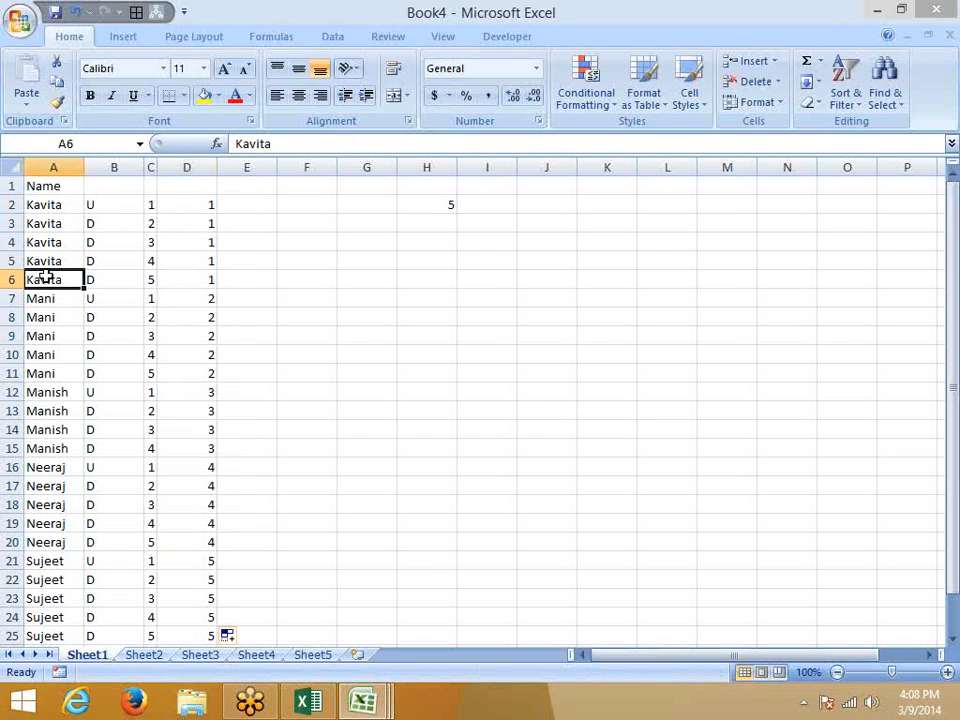
left_click(182, 298)
double_click(182, 298)
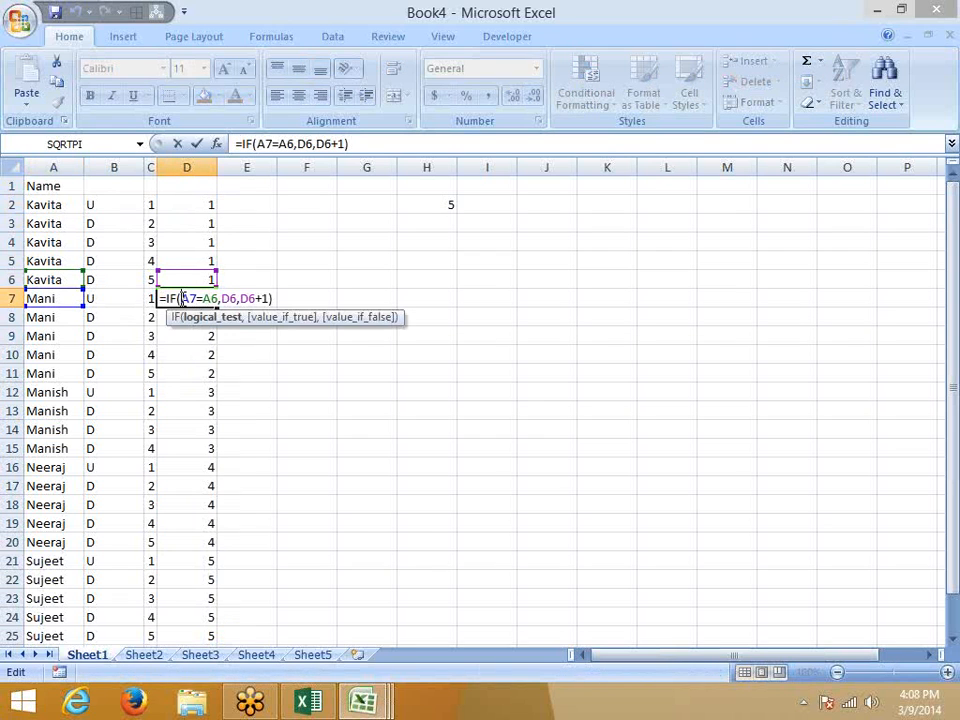
key("Escape")
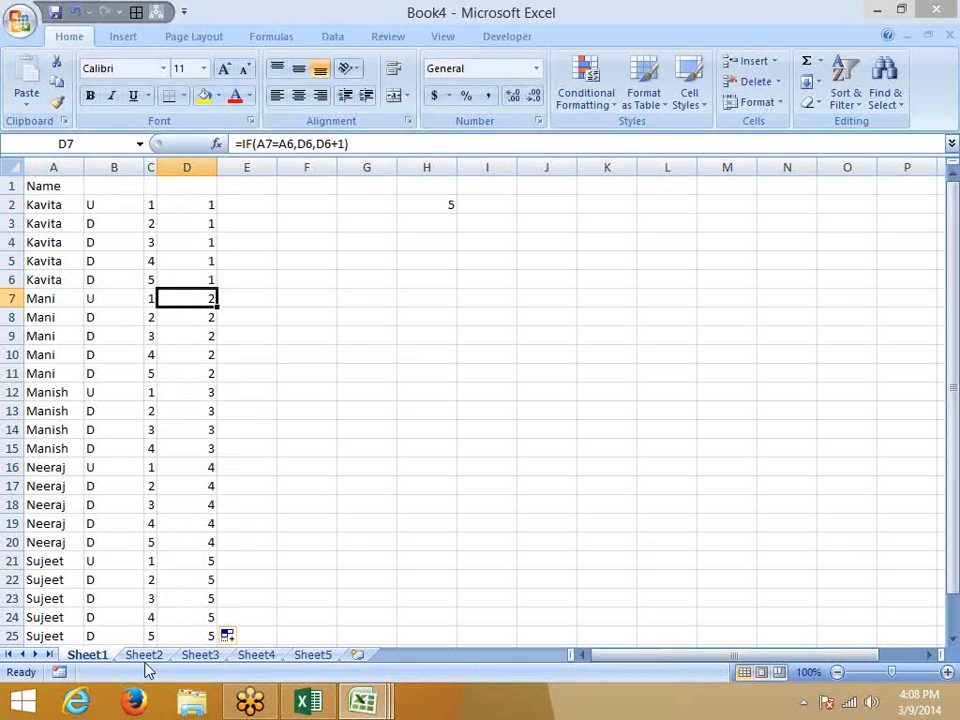
left_click(144, 656)
Add a Sales header in A1 and fill A2:A27 with =RANDBETWEEN(10,90).
type("SAI")
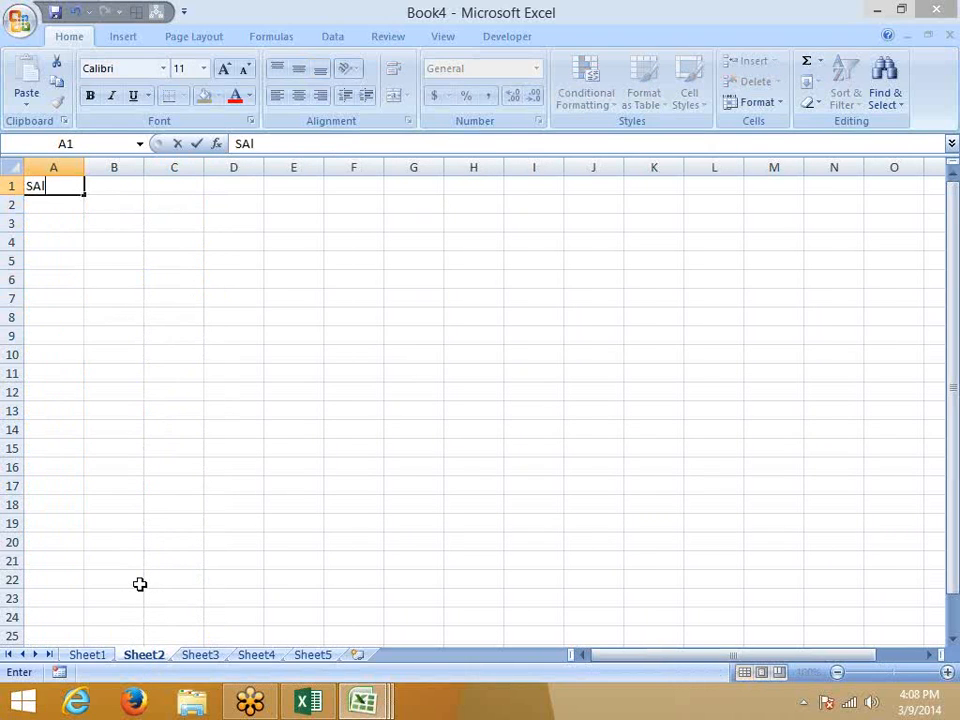
type("es")
key("Return")
type("=ra")
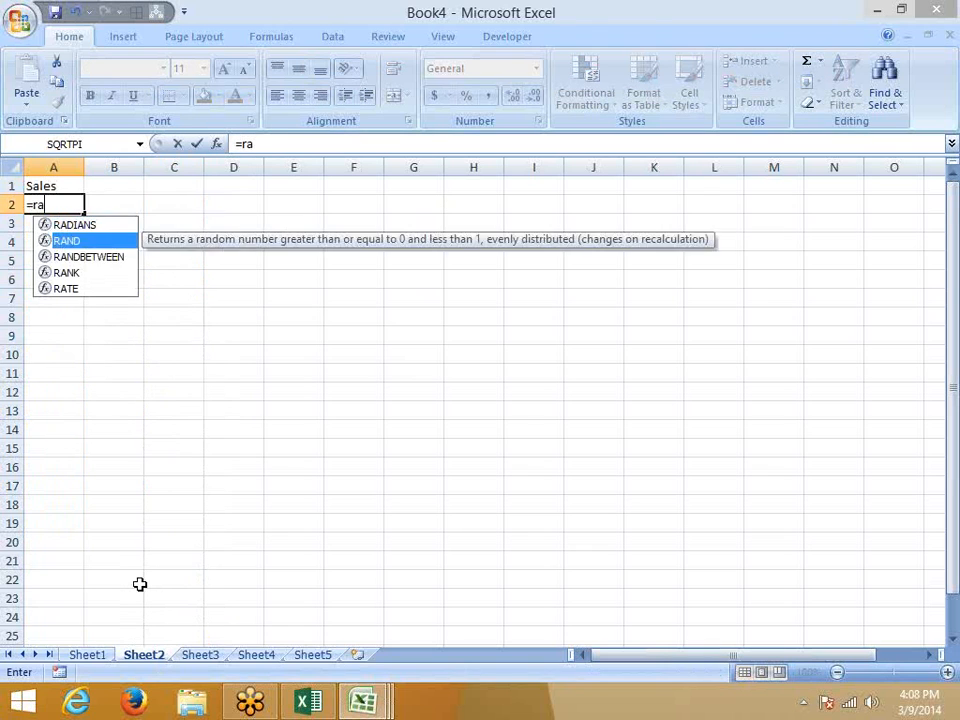
key("Down")
key("Down")
key("Tab")
type("10,9")
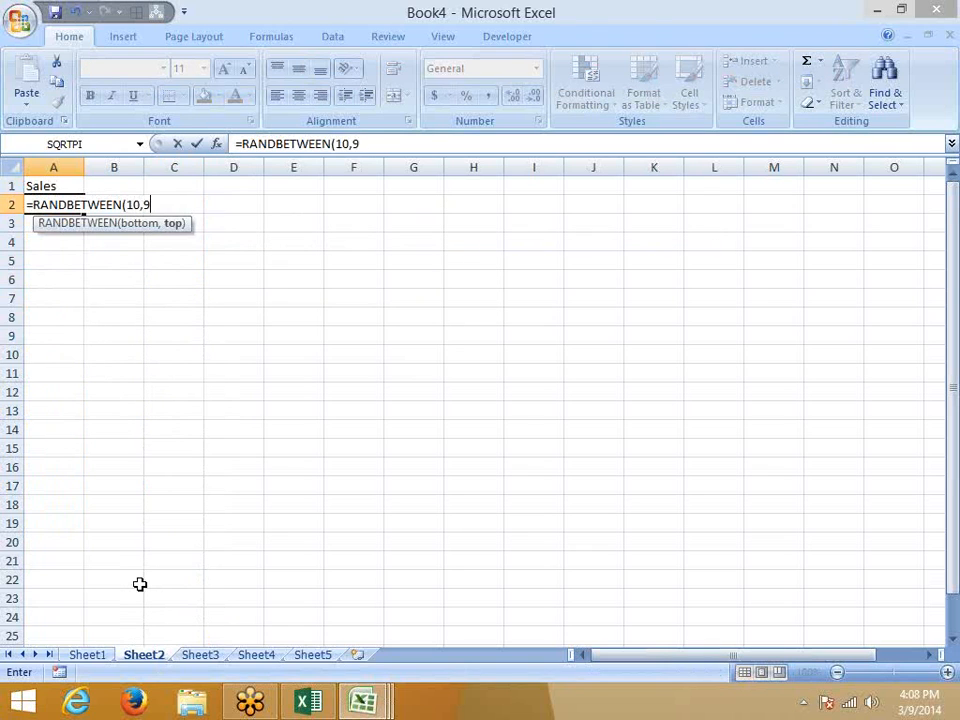
type("0")
key("Return")
key("Up")
key("shift+Down")
key("shift+Down")
key("shift+Down")
key("shift+Down")
key("shift+Down")
key("shift+Down")
key("shift+Down")
key("shift+Down")
key("shift+Down")
key("shift+Down")
key("shift+Down")
key("shift+Down")
key("shift+Down")
key("shift+Down")
key("shift+Down")
key("shift+Down")
key("shift+Down")
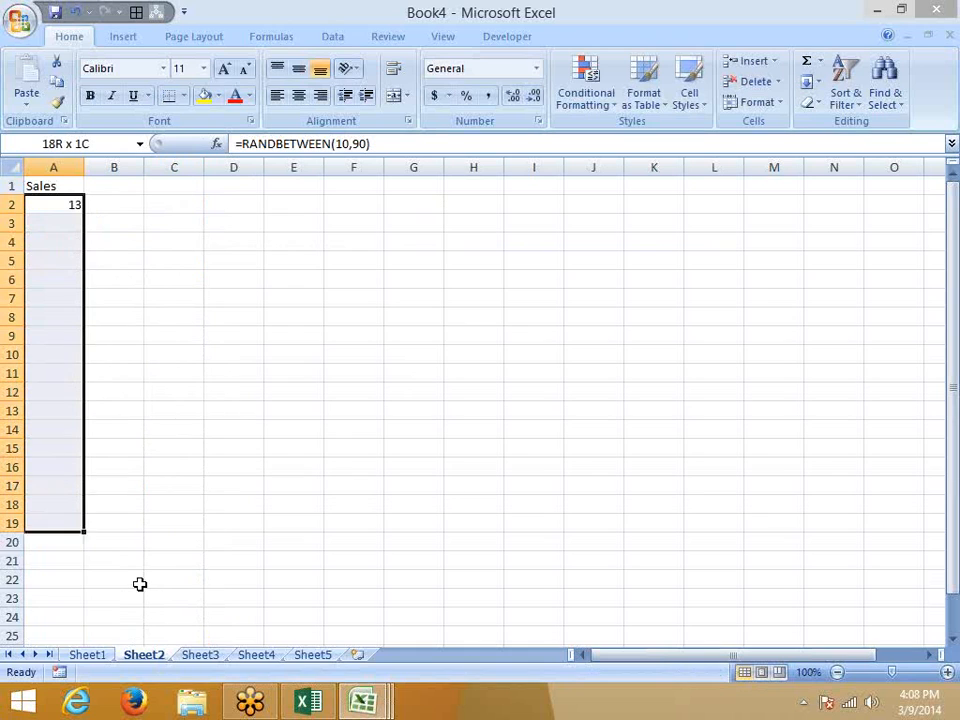
key("shift+Down")
key("shift+Down")
key("shift+Down")
key("shift+Down")
key("shift+Down")
key("shift+Down")
key("shift+Down")
key("shift+Down")
key("ctrl+d")
Replace the random numbers in A2:A27 with their fixed values.
key("Left")
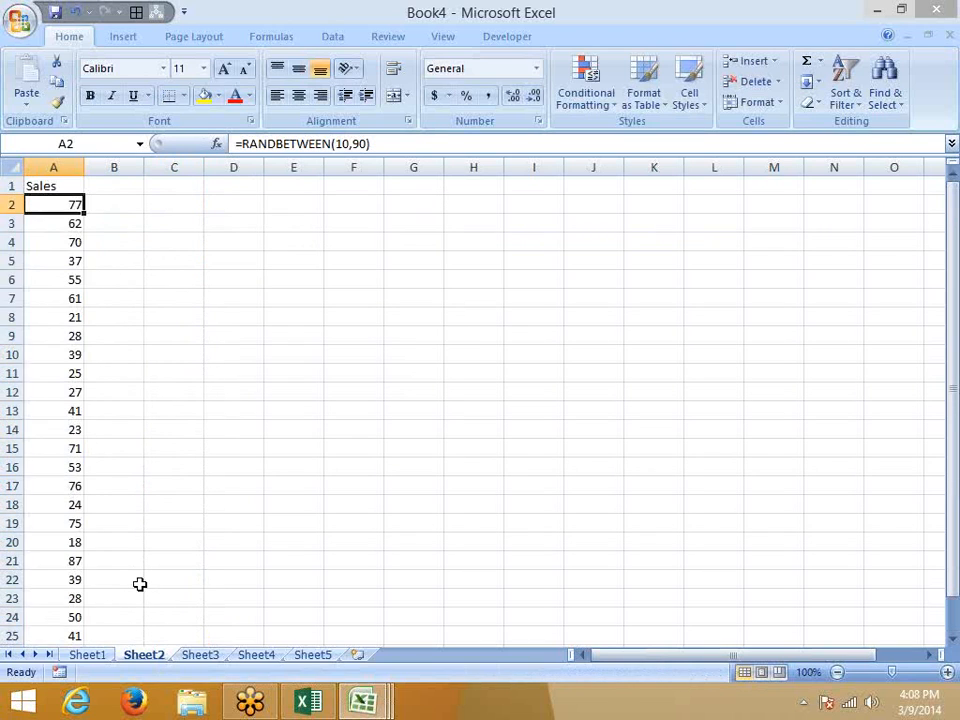
key("ctrl+shift+Down")
key("ctrl+c")
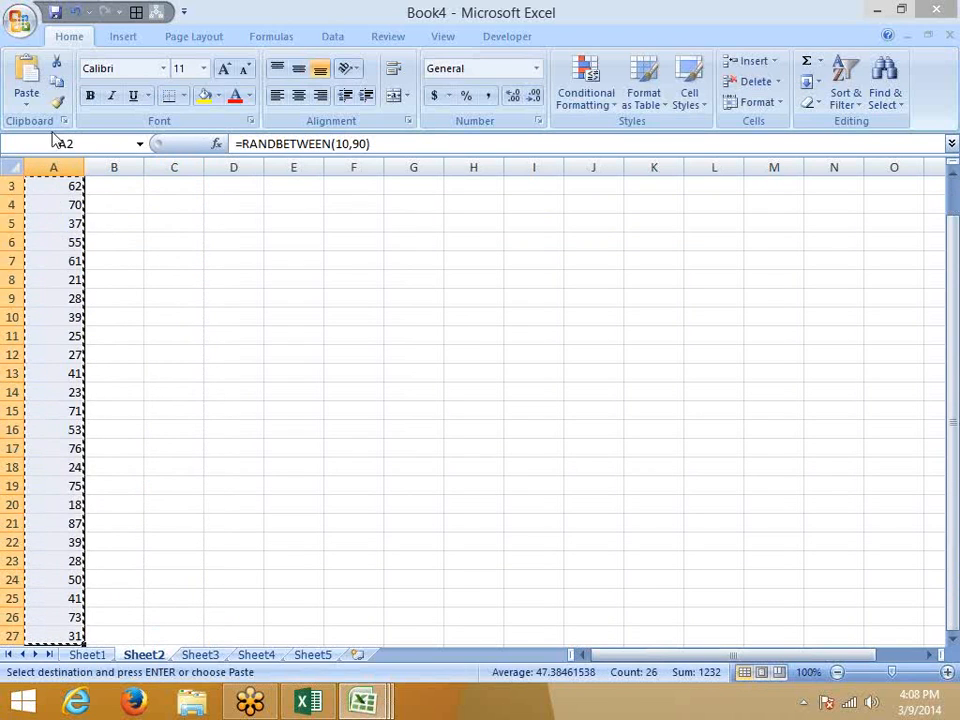
left_click(27, 100)
left_click(59, 163)
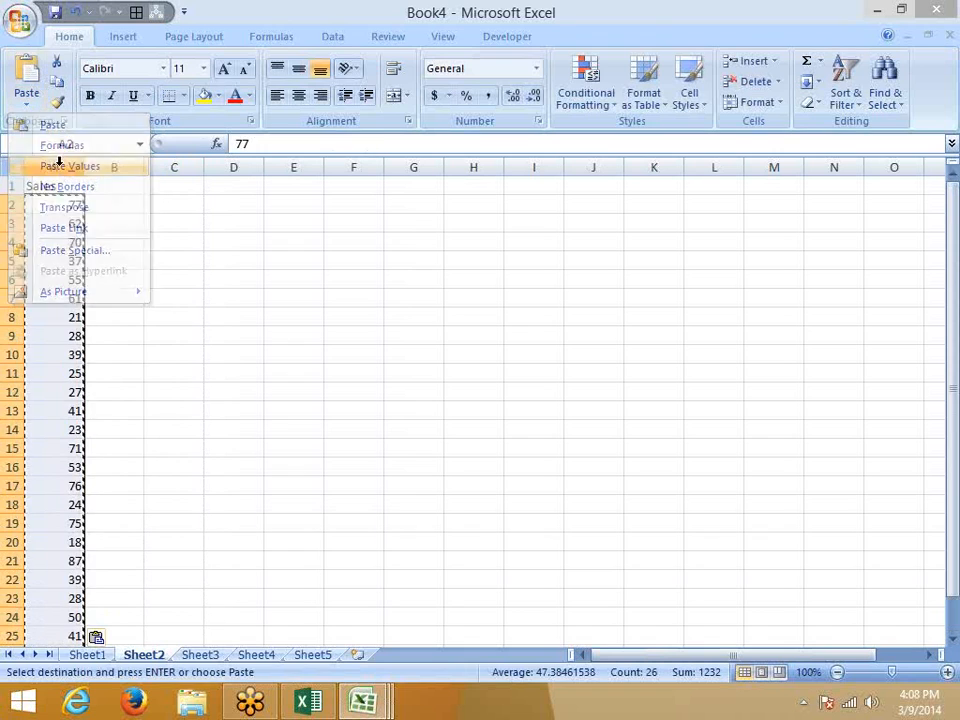
left_click(120, 204)
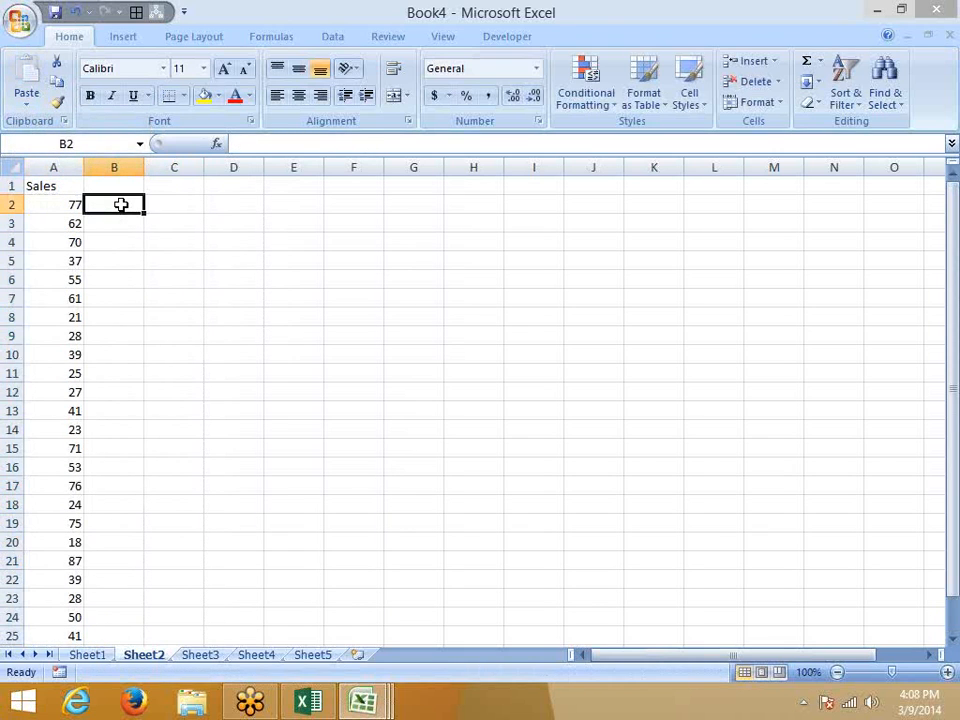
Start a RANDBETWEEN formula in B2, then discard it unfinished.
type("=ra")
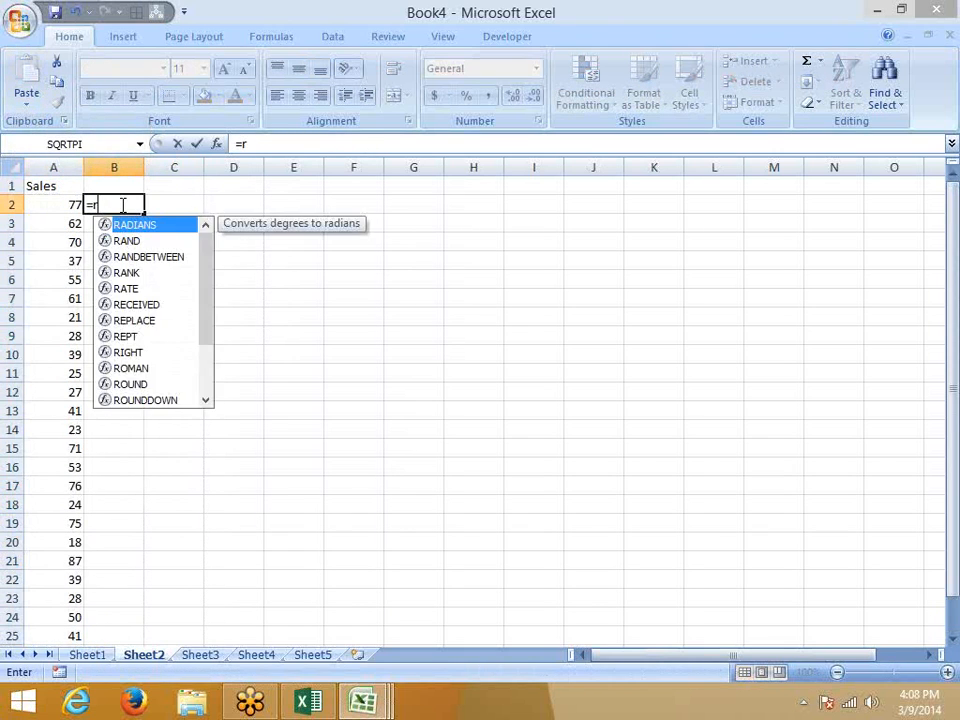
key("Down")
key("Down")
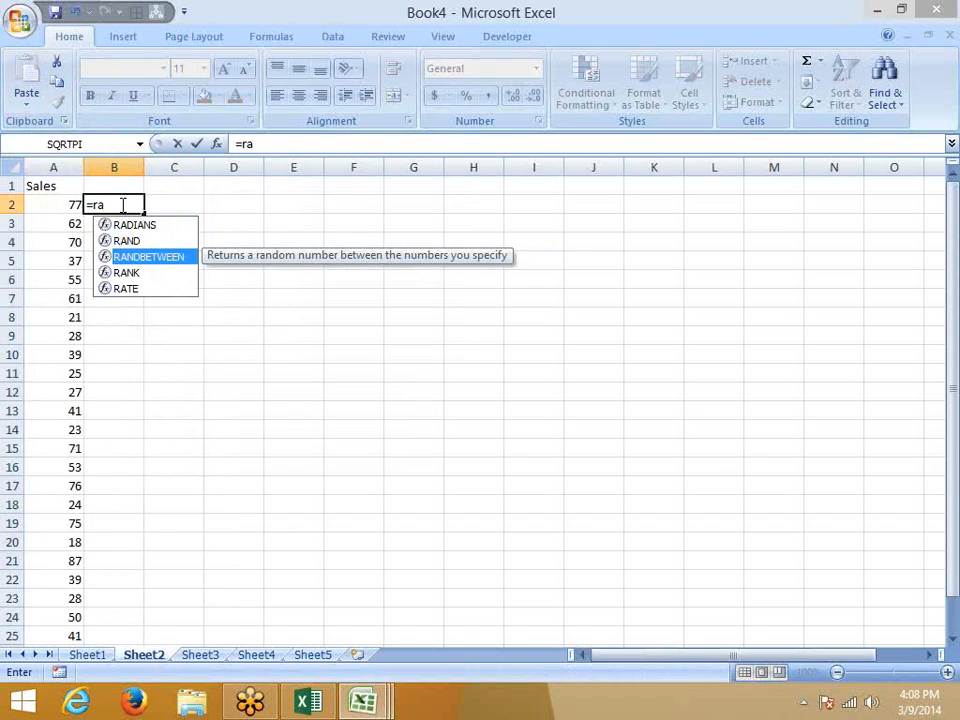
key("Tab")
type("10,")
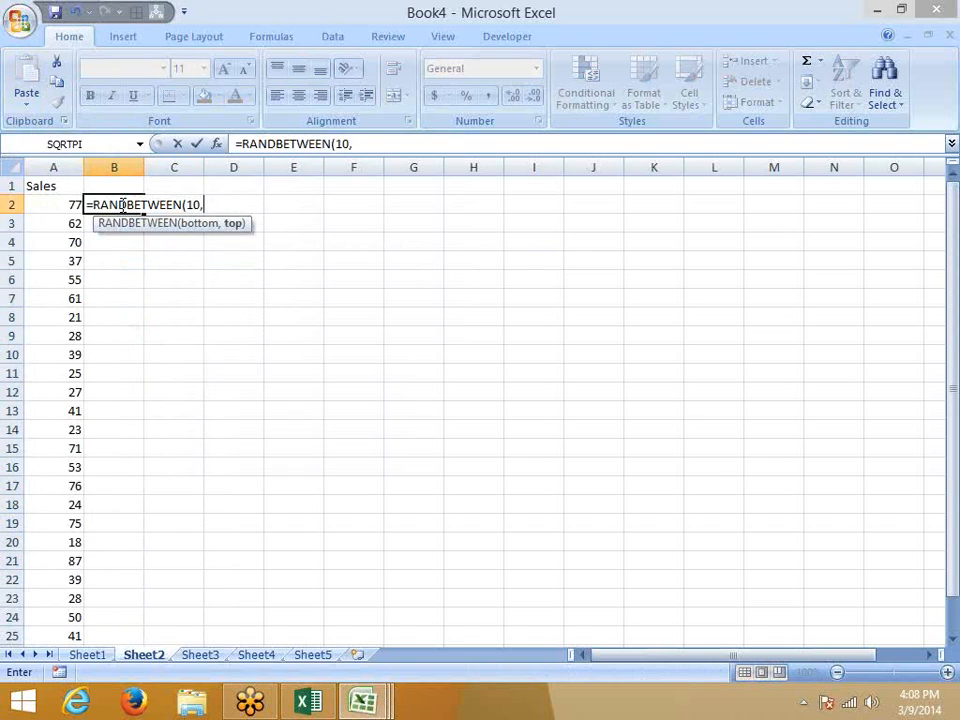
key("Escape")
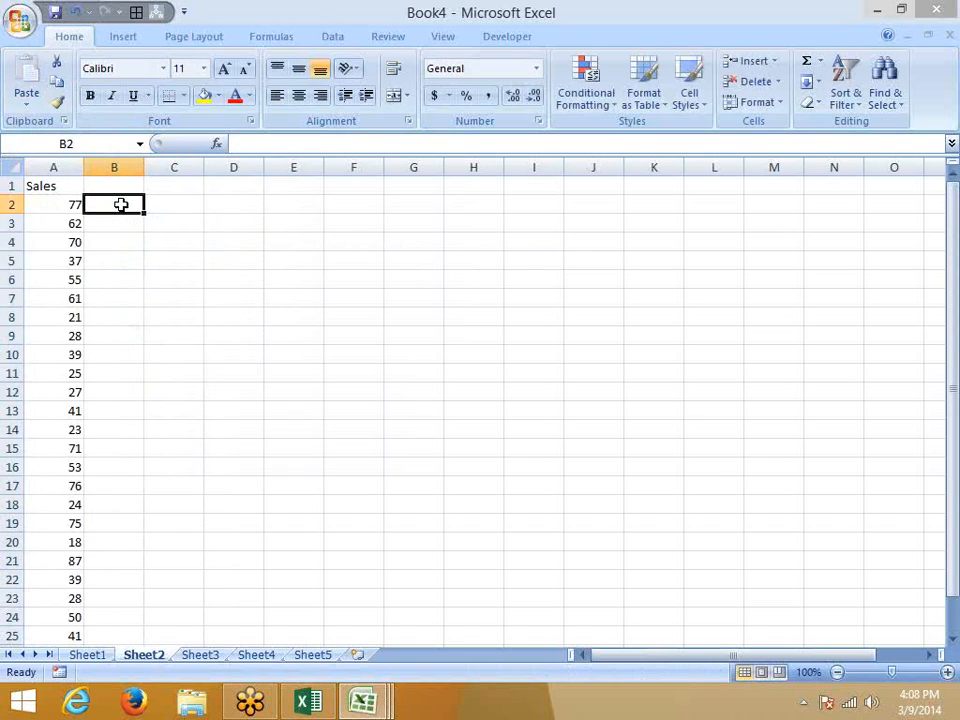
Type 50, 60, 40, 30 and 80 into B2, B7, B12, B17 and B22.
type("50")
key("Return")
key("Return")
key("Return")
key("Return")
key("Return")
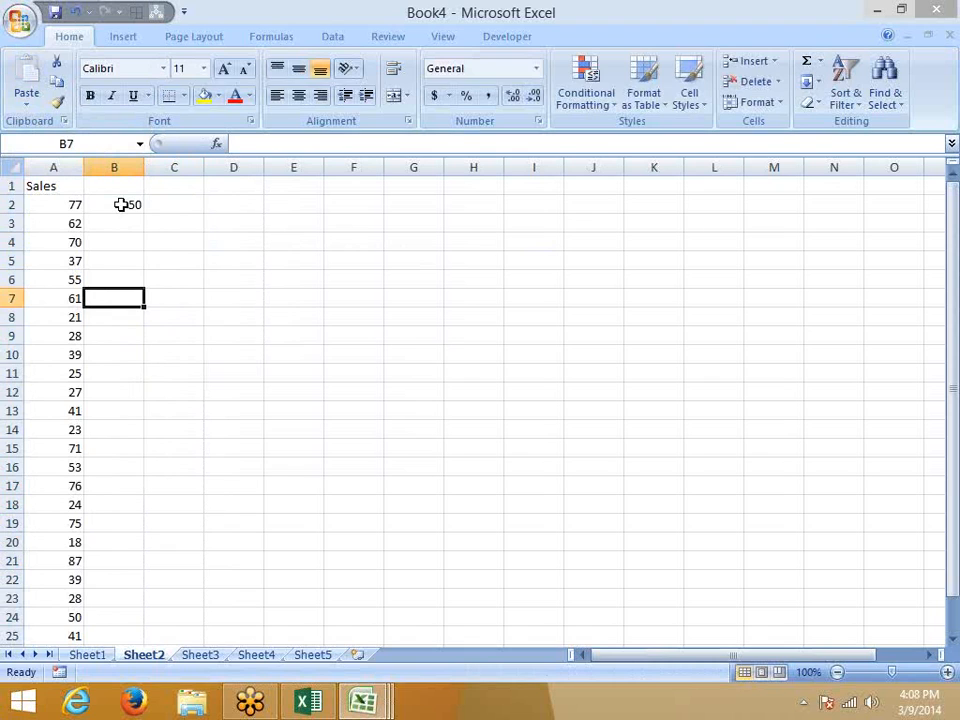
type("60")
key("Return")
key("Return")
key("Return")
key("Return")
key("Return")
type("40")
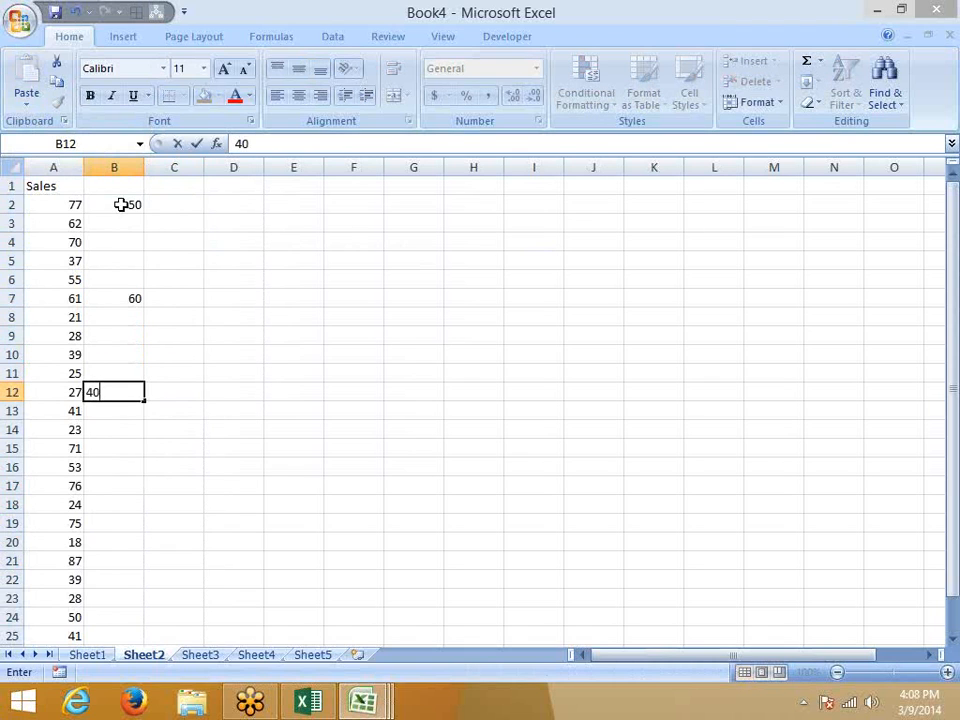
key("Return")
key("Return")
key("Return")
key("Return")
key("Return")
type("3")
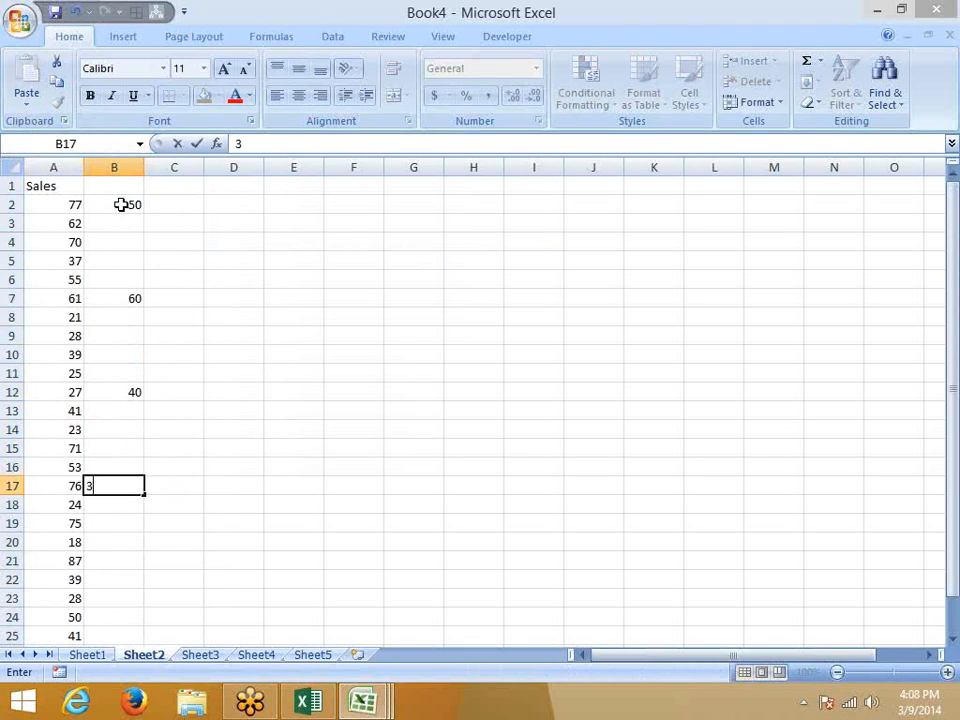
key("Return")
key("Return")
key("Return")
key("Return")
key("Return")
type("8")
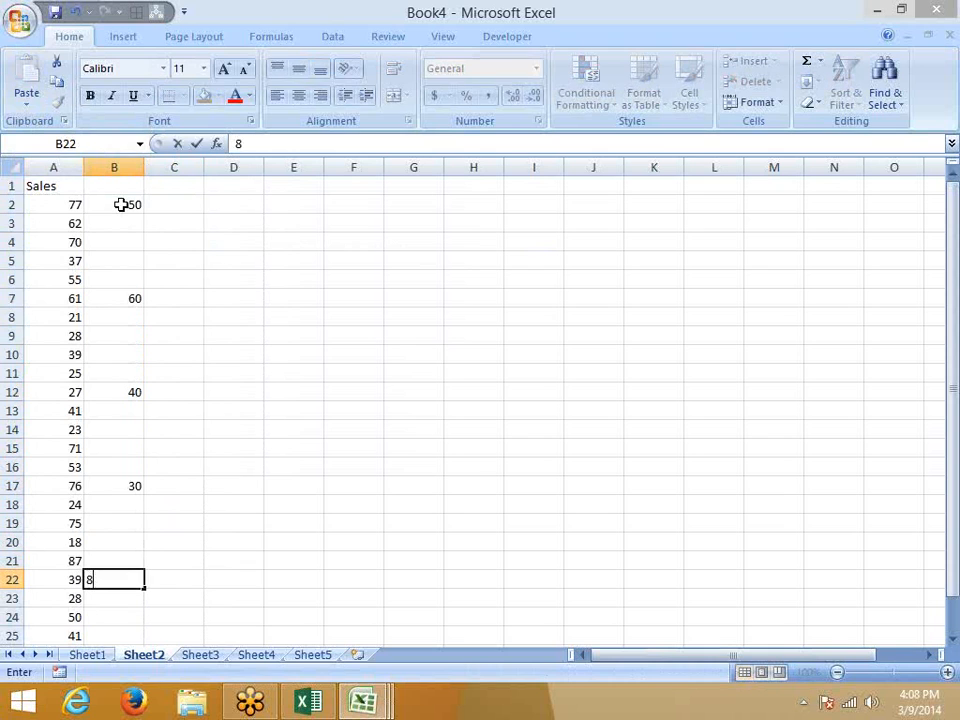
type("0")
key("Return")
left_click(114, 167)
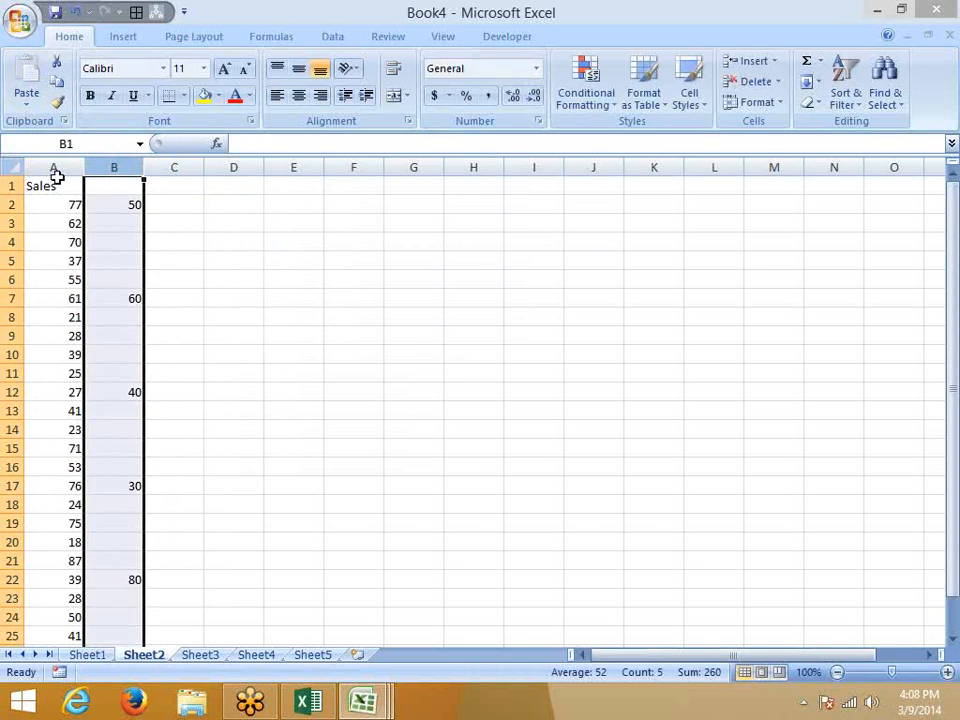
Copy column B and set up Paste Special with Skip blanks, then cancel without pasting.
key("ctrl+c")
left_click(52, 166)
right_click(52, 166)
left_click(86, 242)
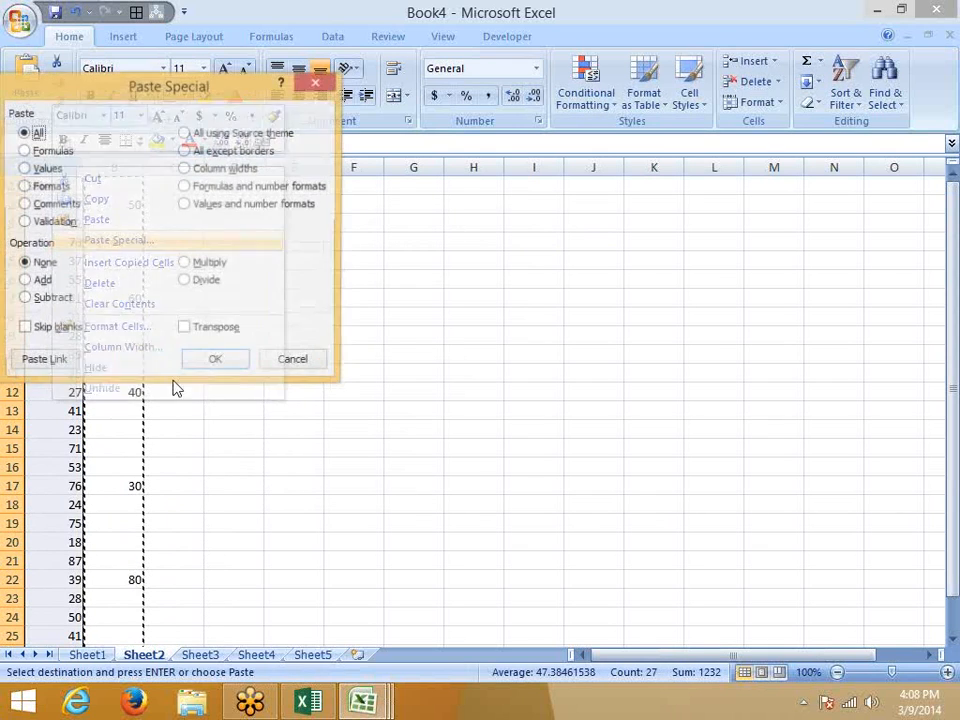
left_click(45, 329)
left_click_drag(165, 93, 471, 148)
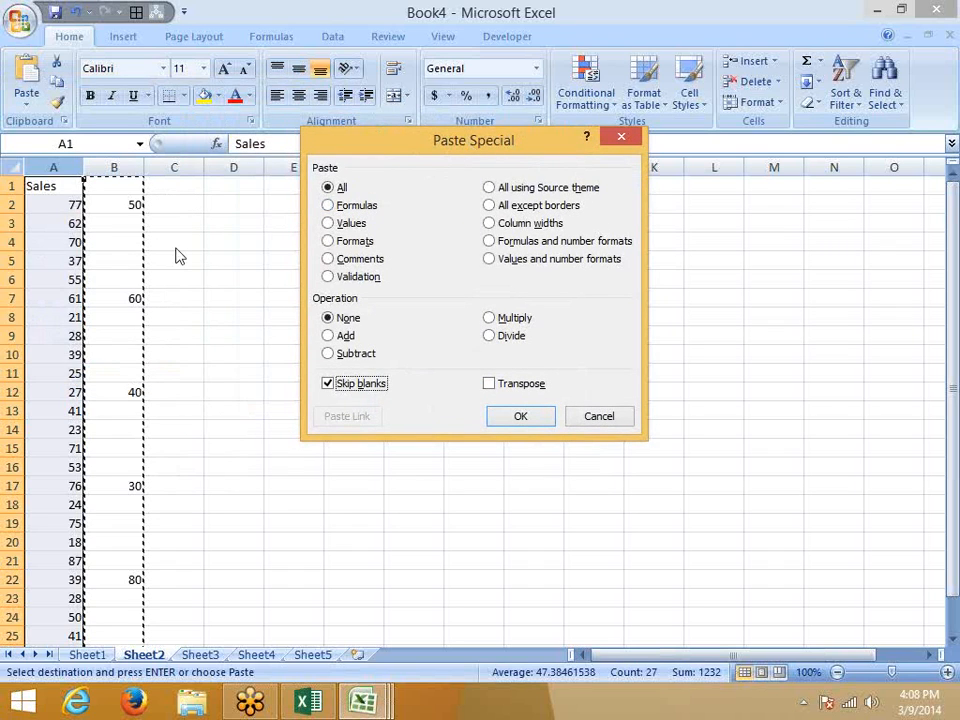
key("Escape")
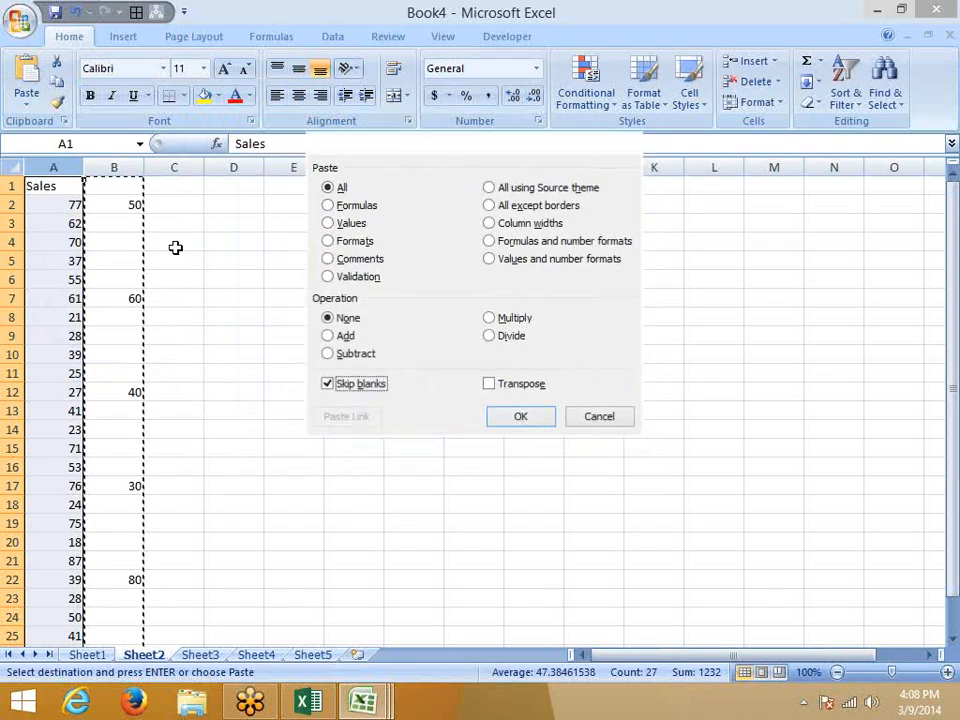
left_click(184, 222)
key("Escape")
Begin an =if formula in cell C2.
left_click(188, 186)
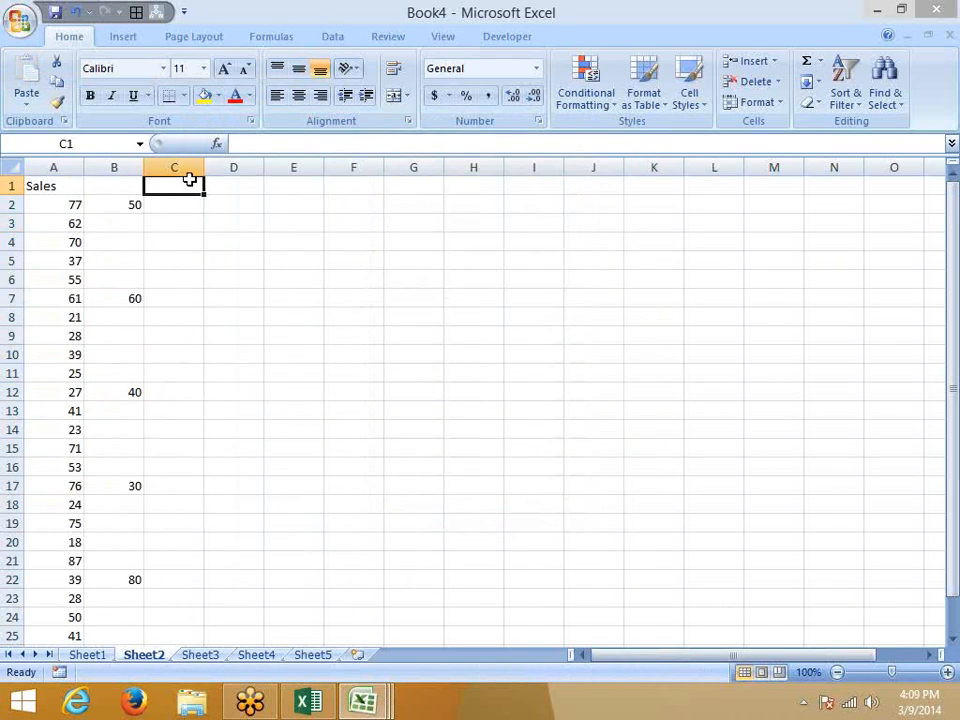
left_click(70, 167)
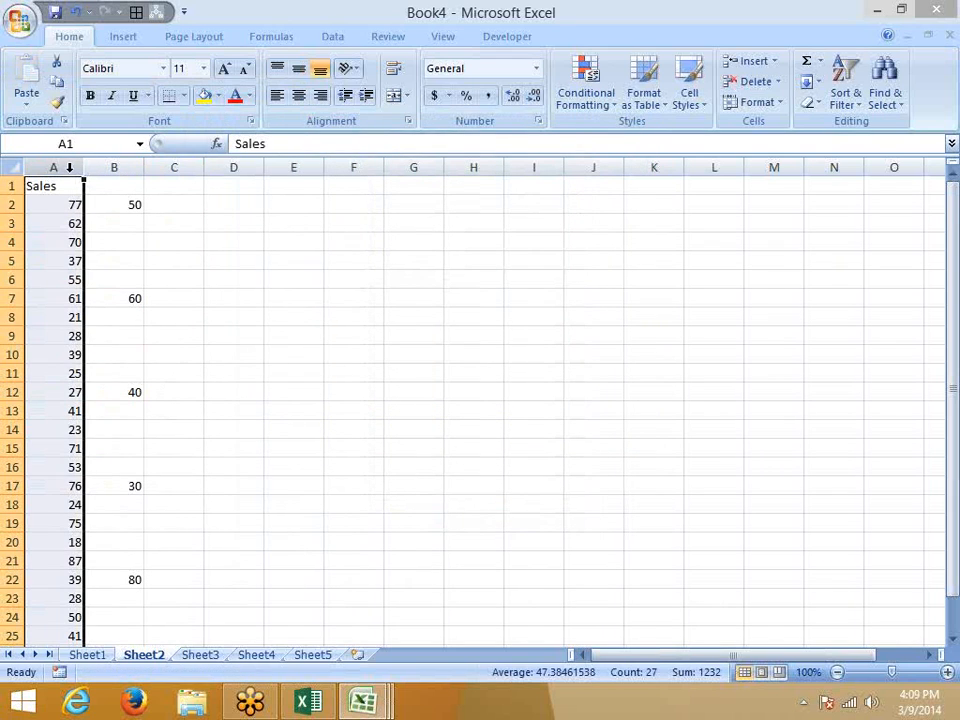
left_click(181, 200)
type("=if")
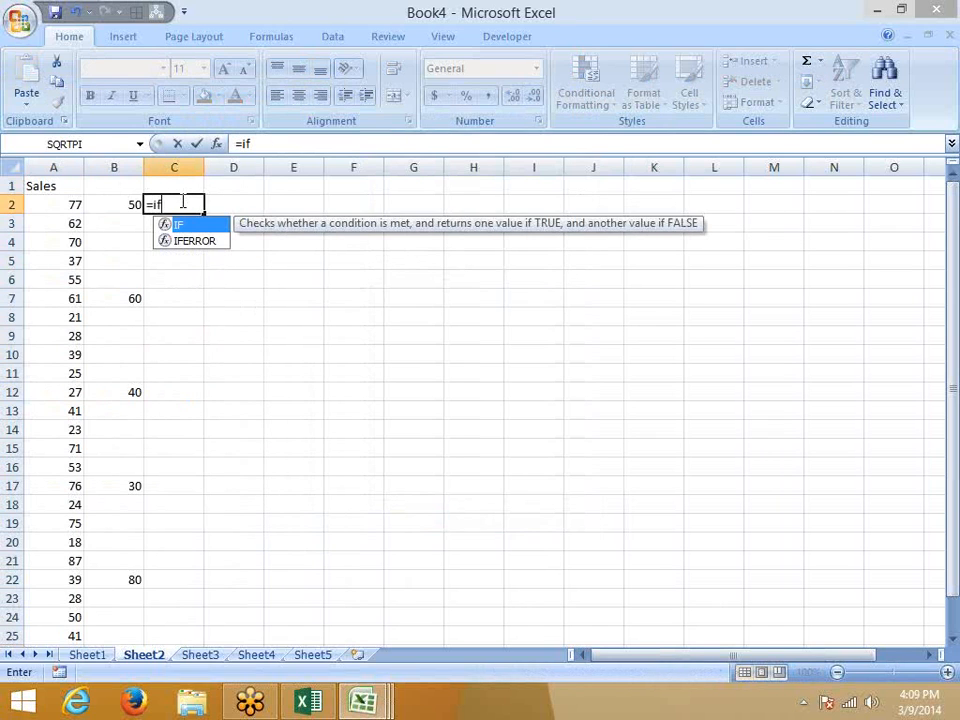
key("Left")
left_click(180, 201)
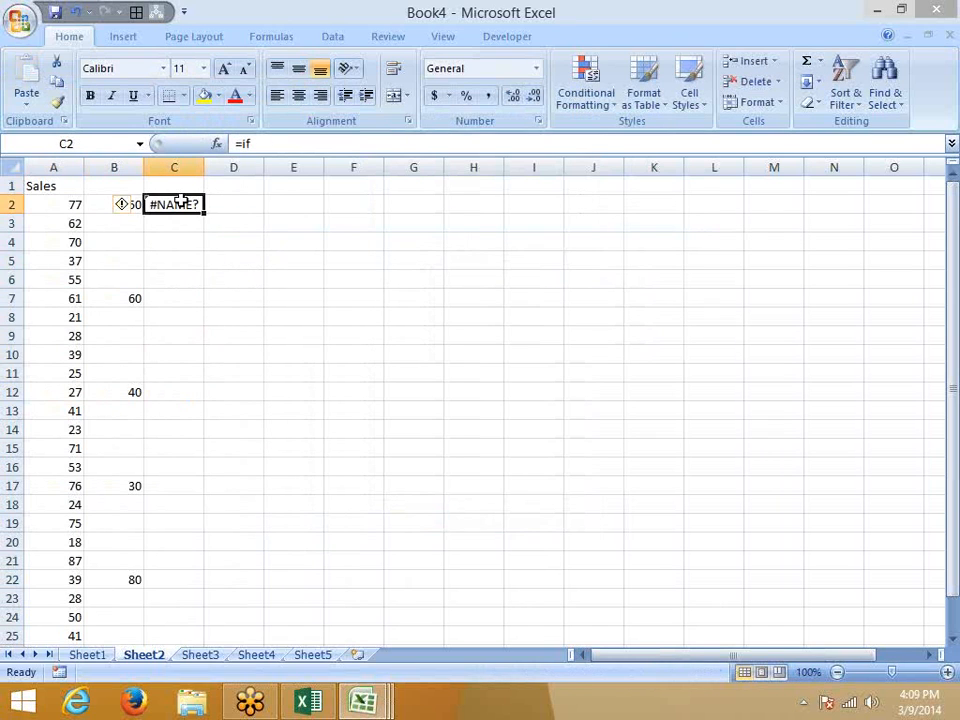
Enter =IF(B2=0,A2,B2) in cell C2.
type("=if")
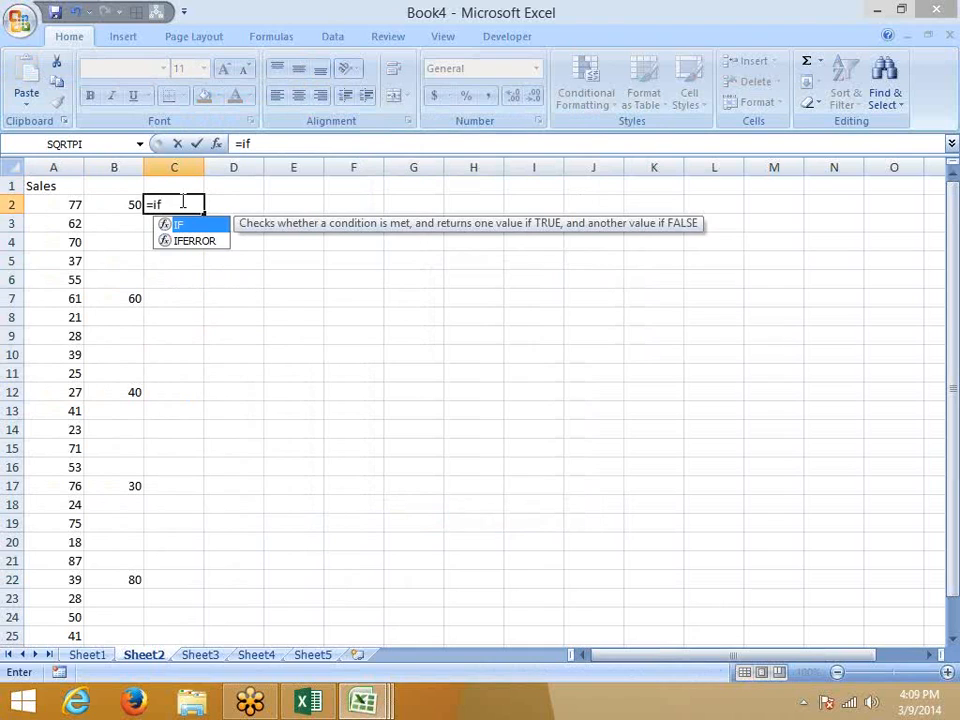
key("Tab")
key("Left")
type("=")
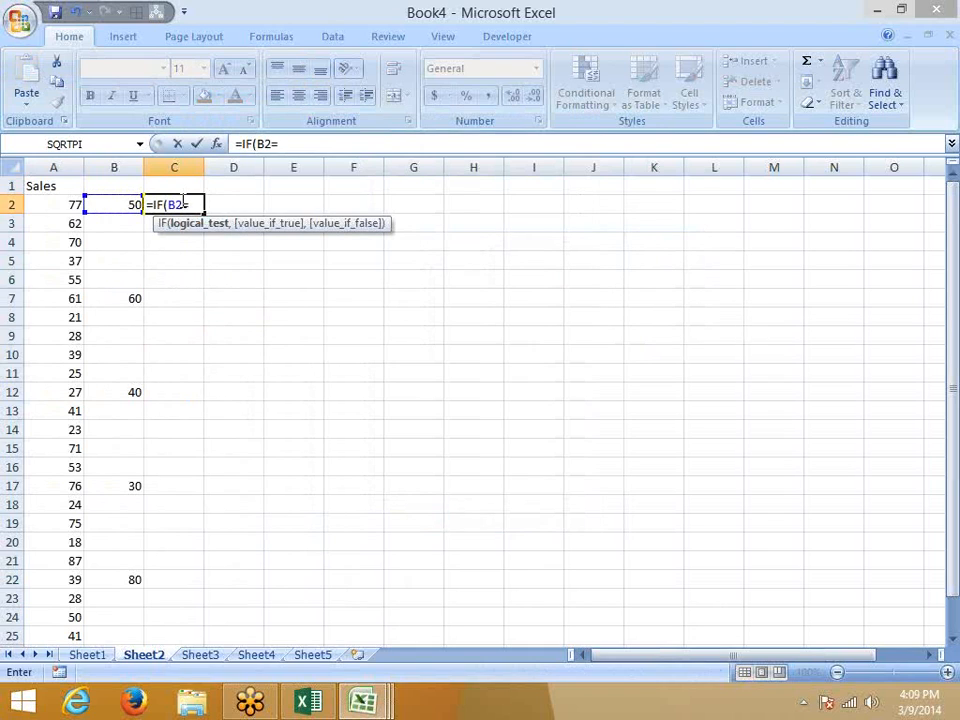
type("0,")
left_click(61, 204)
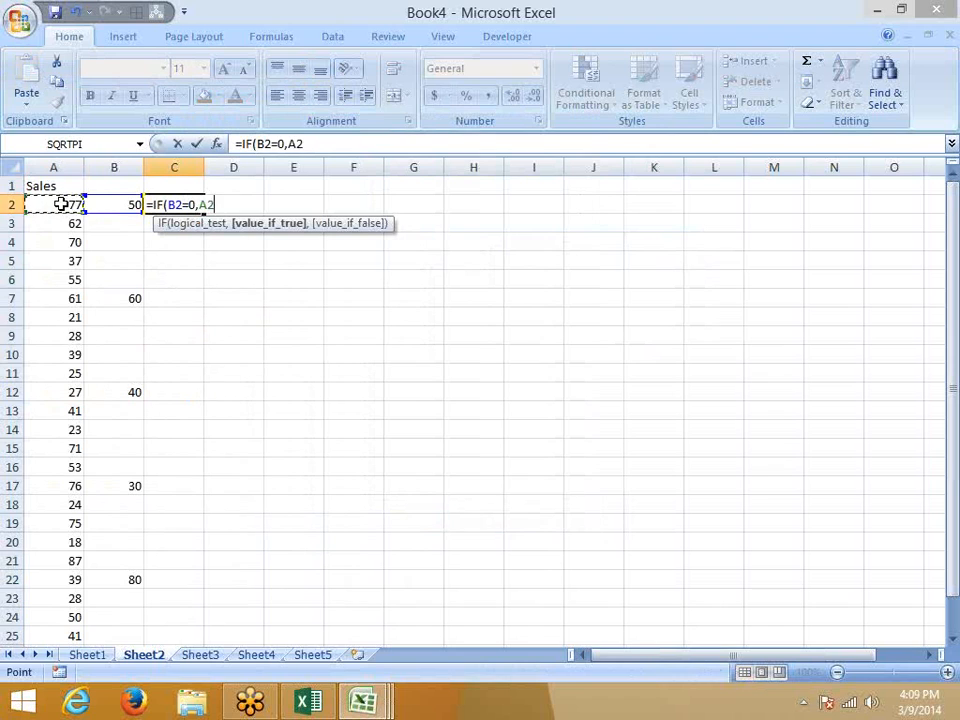
type(",")
left_click(118, 205)
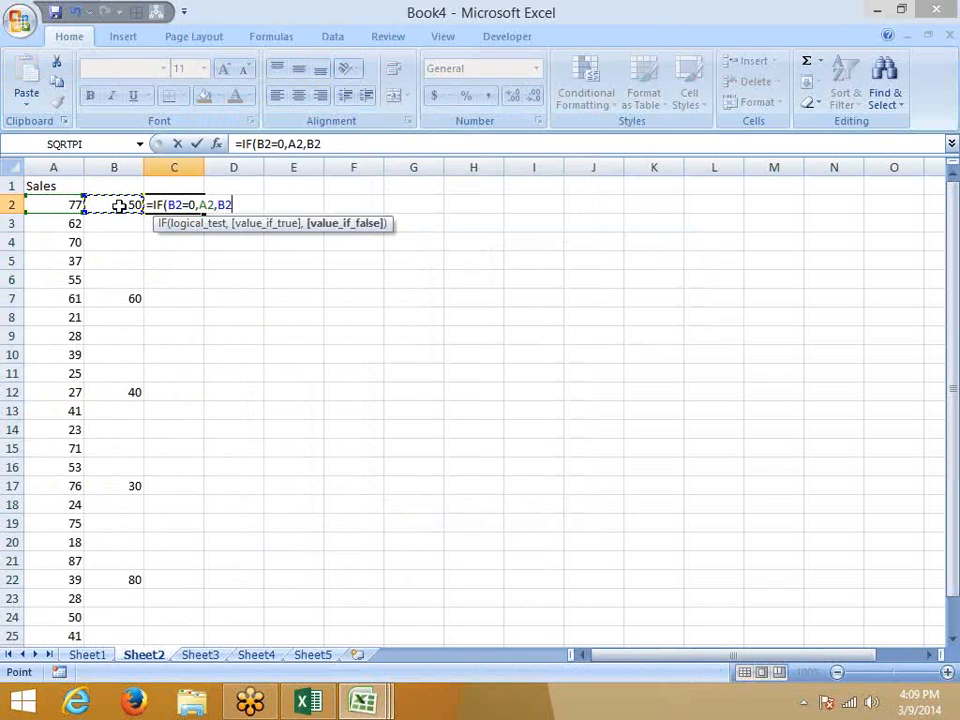
key("Return")
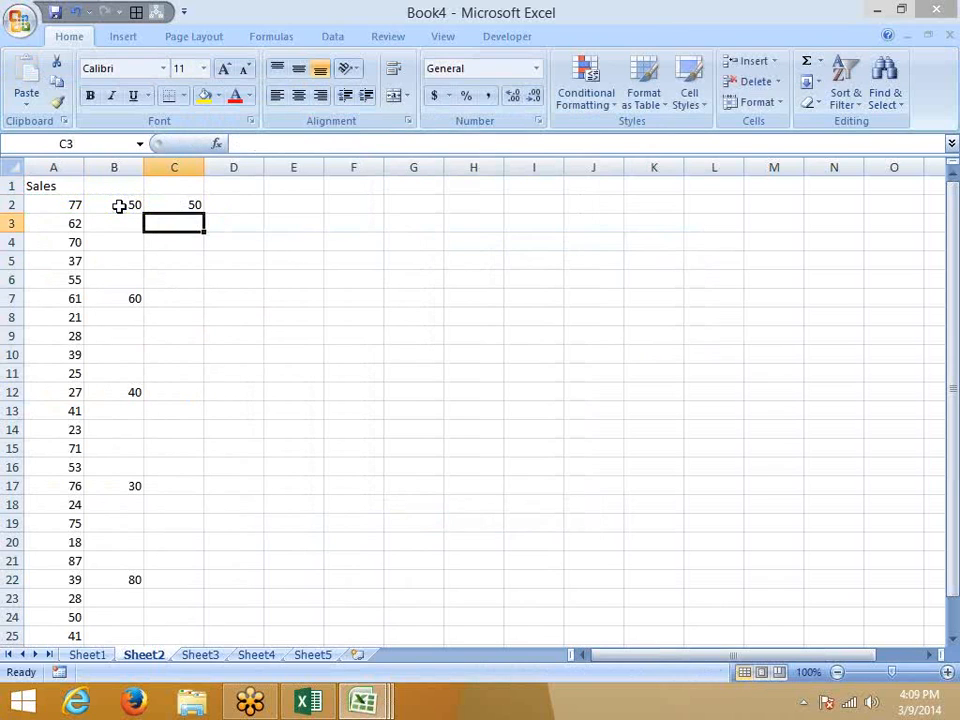
Select C2:C27 and fill the IF formula down with Ctrl+D.
left_click(64, 224)
key("ctrl+Down")
key("Right")
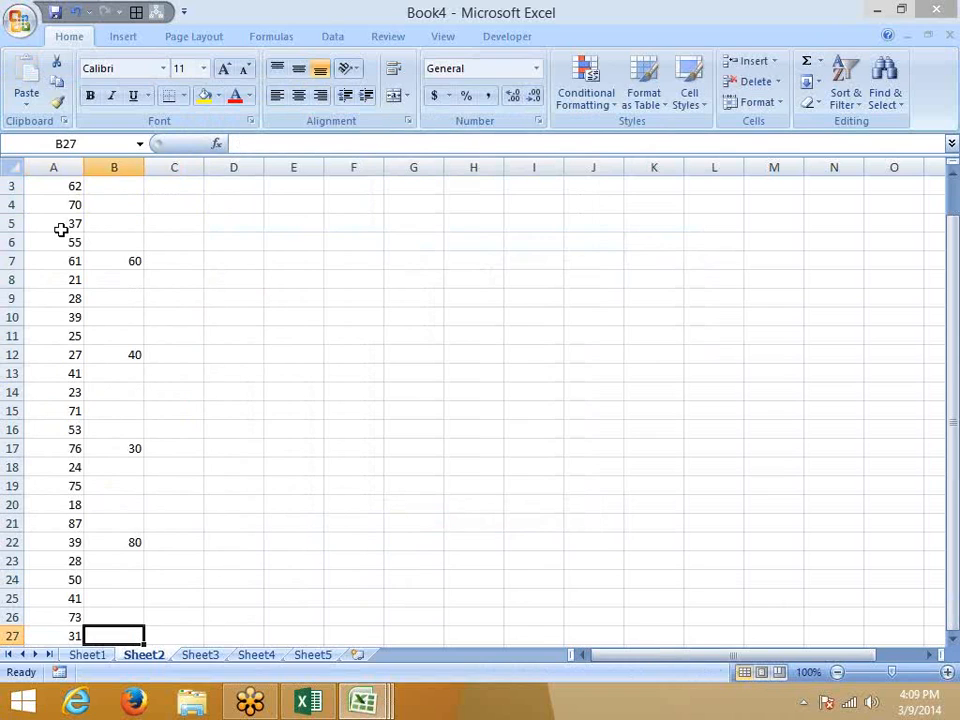
key("Right")
key("ctrl+shift+Up")
key("ctrl+d")
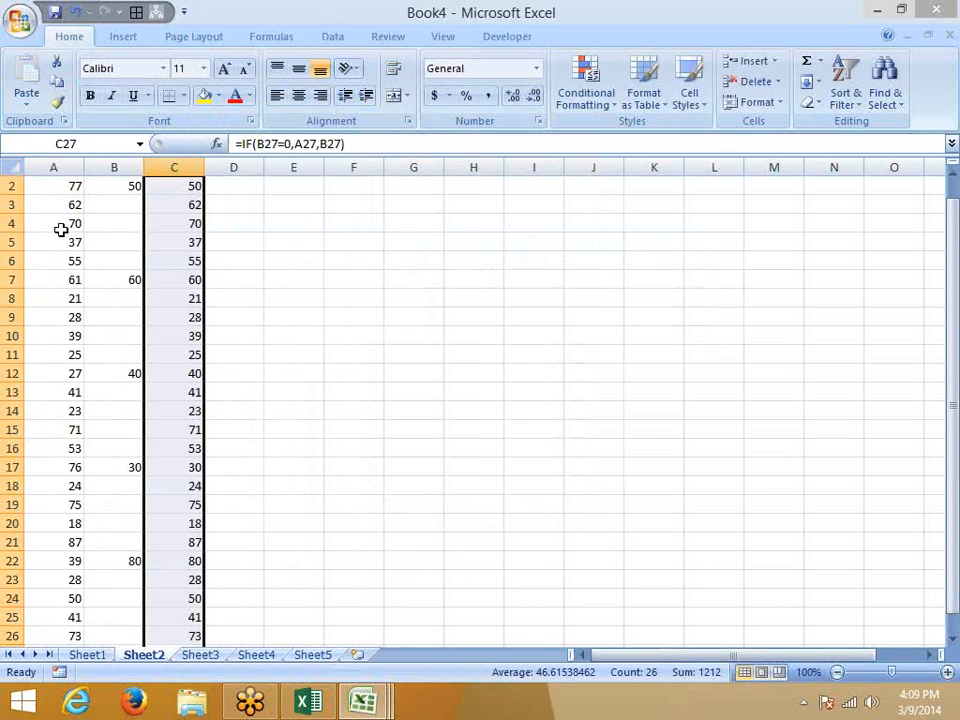
key("ctrl+Up")
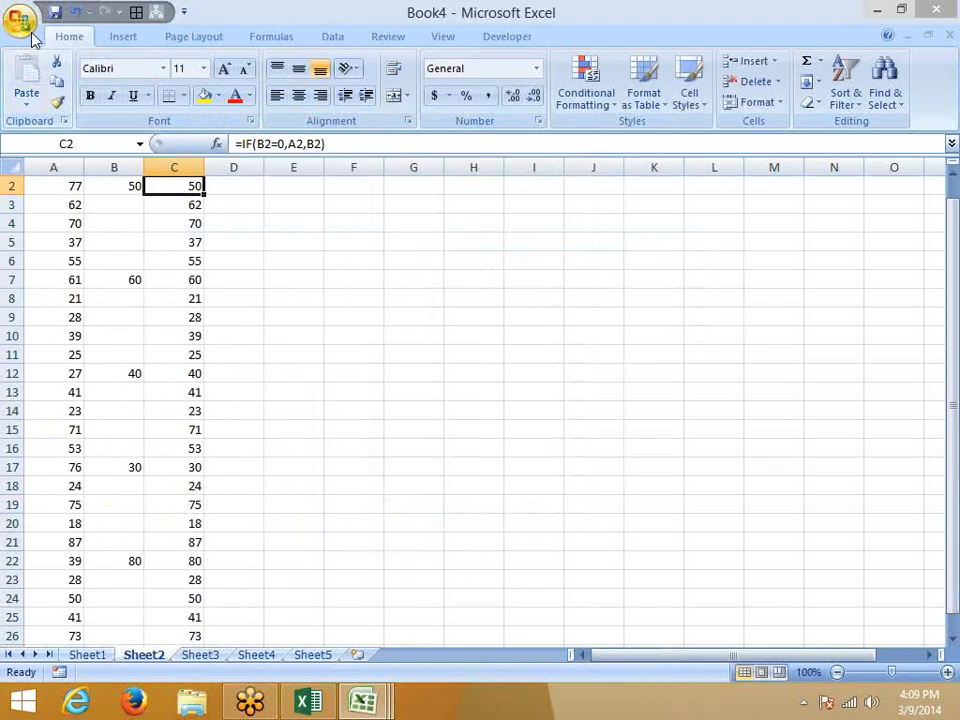
Open the recent DATAPIVOT workbook and select all of Sheet1's call data.
left_click(20, 22)
left_click(165, 100)
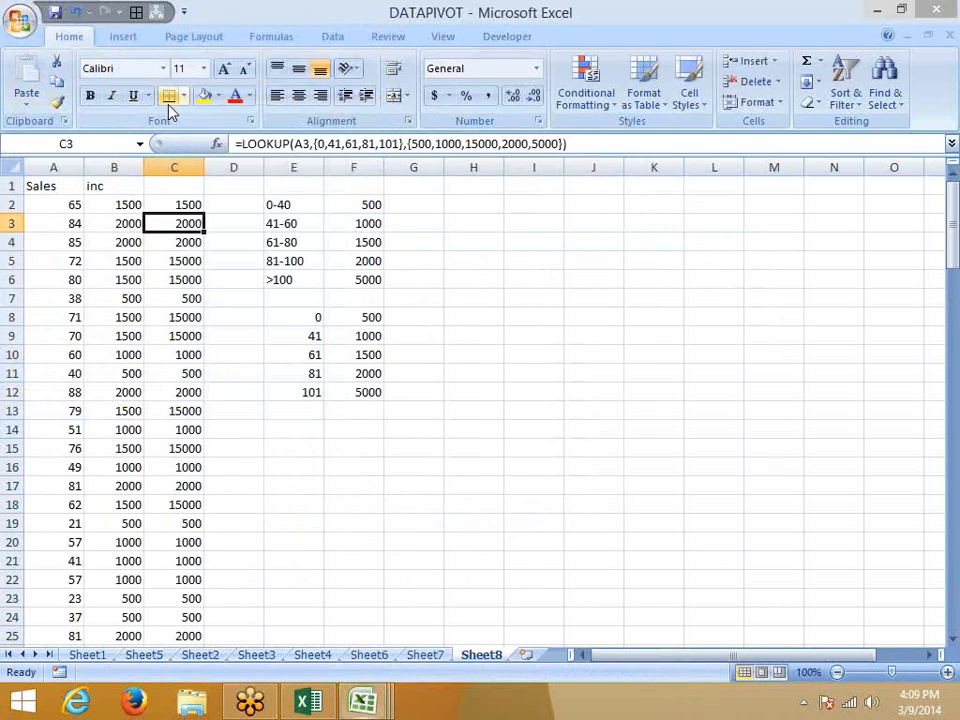
left_click(87, 655)
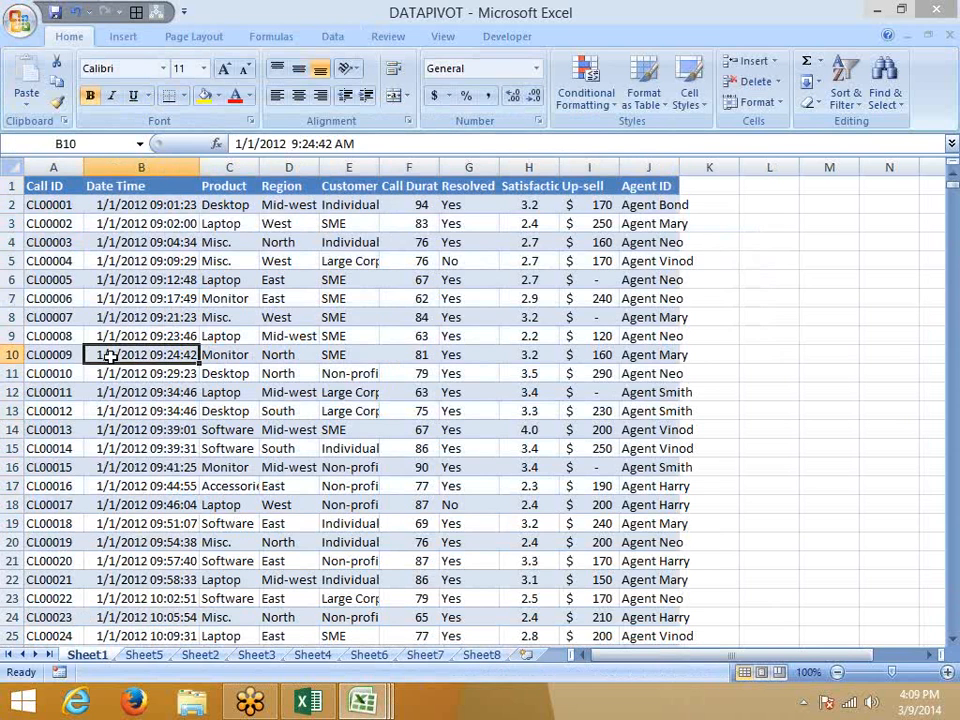
key("ctrl+Up")
key("ctrl+Left")
key("ctrl+shift+Right")
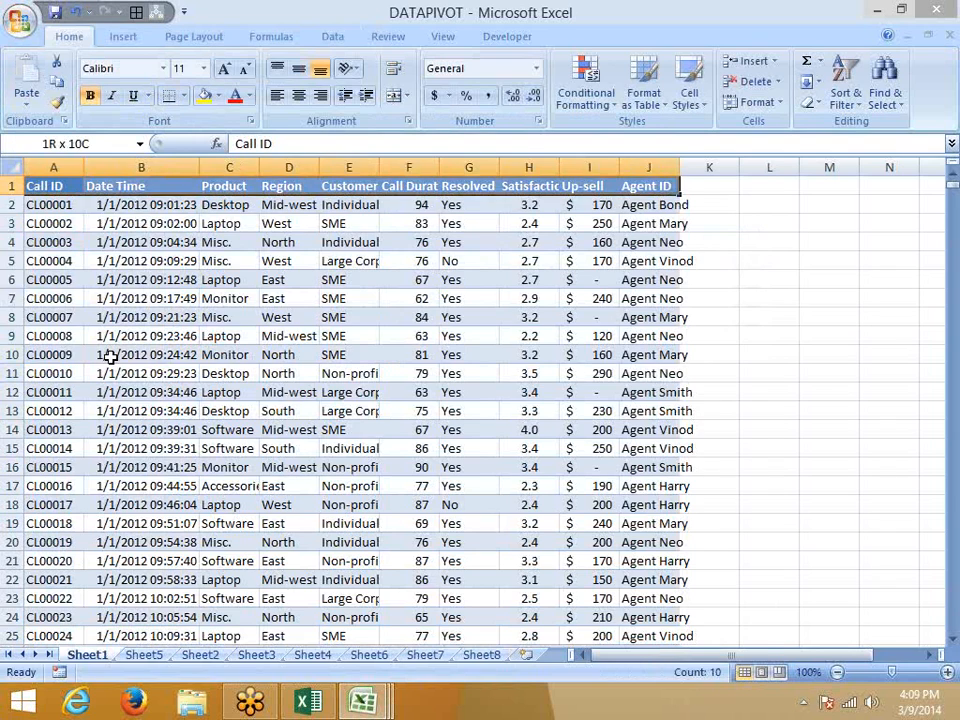
key("ctrl+shift+Down")
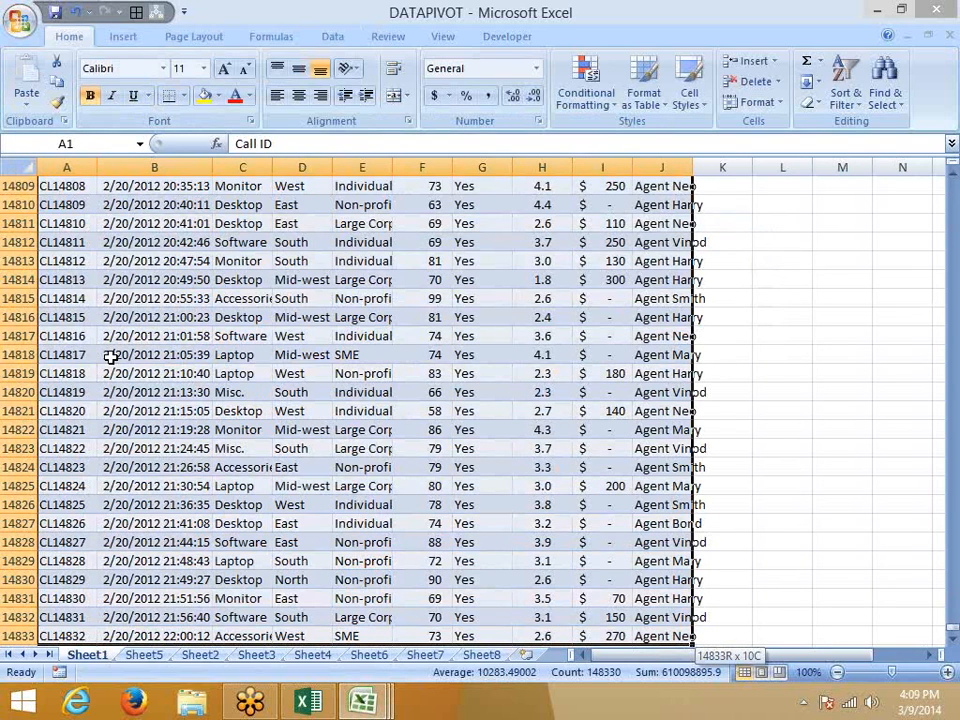
Insert a PivotTable from the selected data on a new worksheet.
key("alt")
key("p")
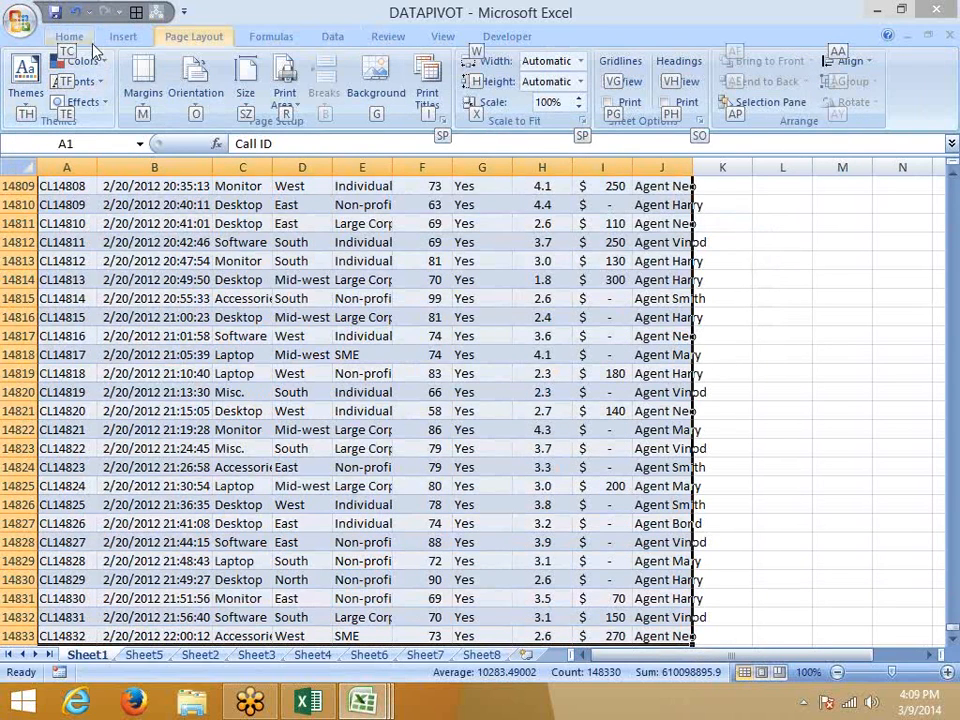
left_click(70, 37)
left_click(123, 36)
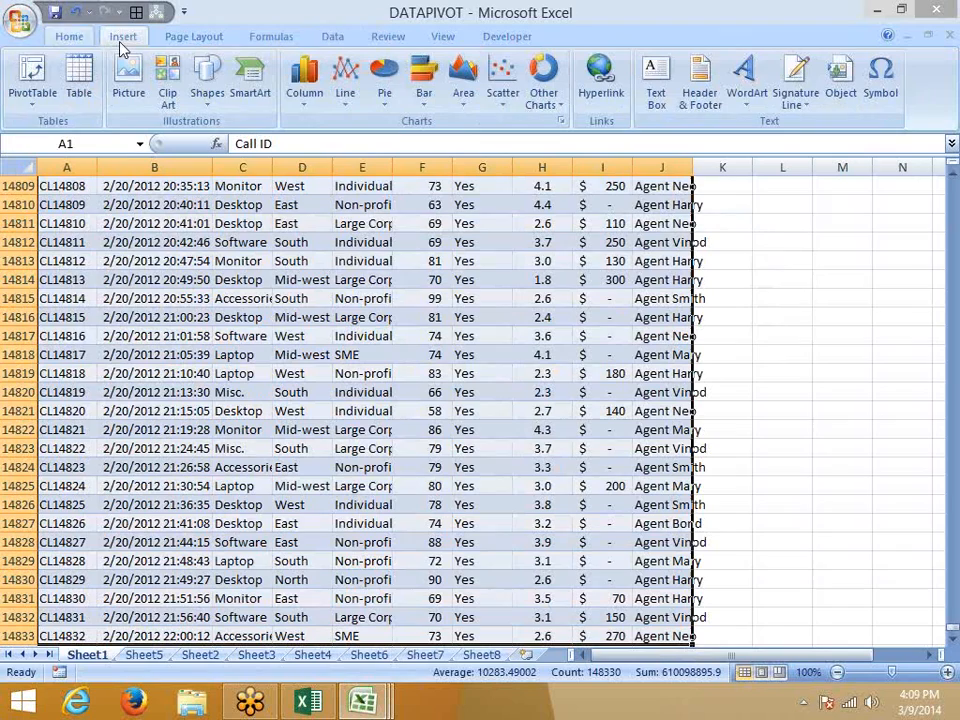
left_click(34, 98)
left_click(42, 126)
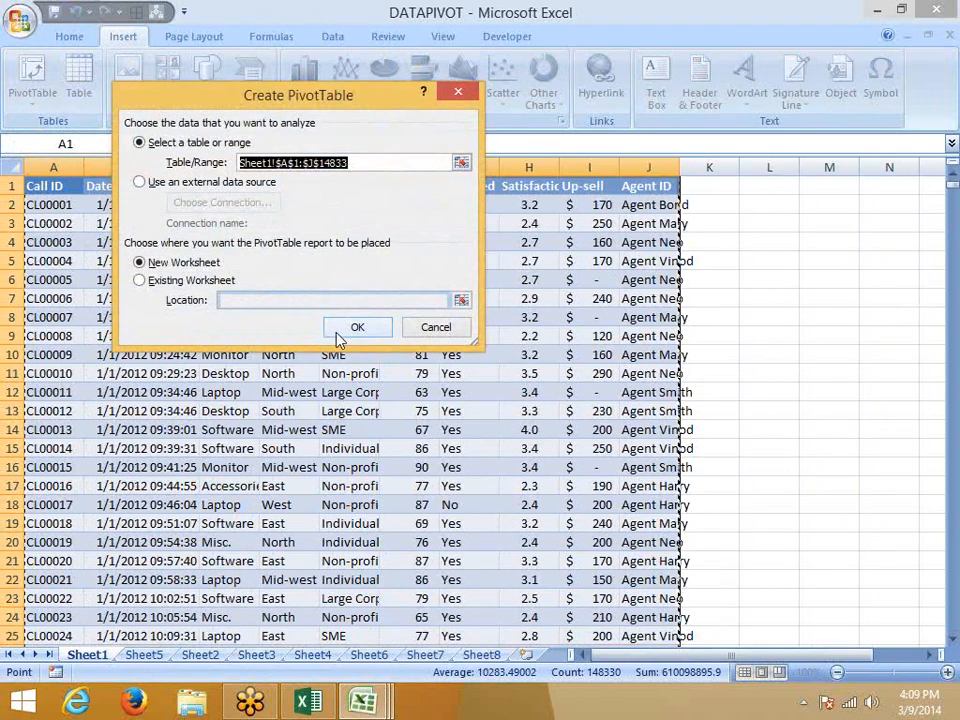
left_click(340, 330)
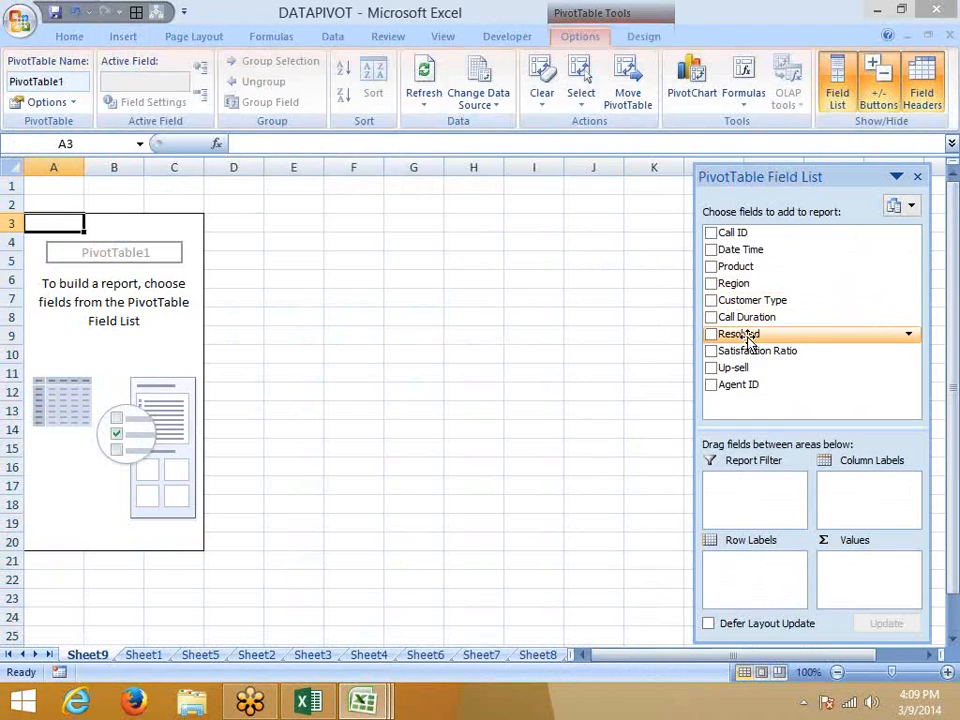
Put Product and Region in the pivot rows and sum Up-sell in Values.
left_click_drag(745, 268, 740, 562)
left_click_drag(737, 285, 789, 575)
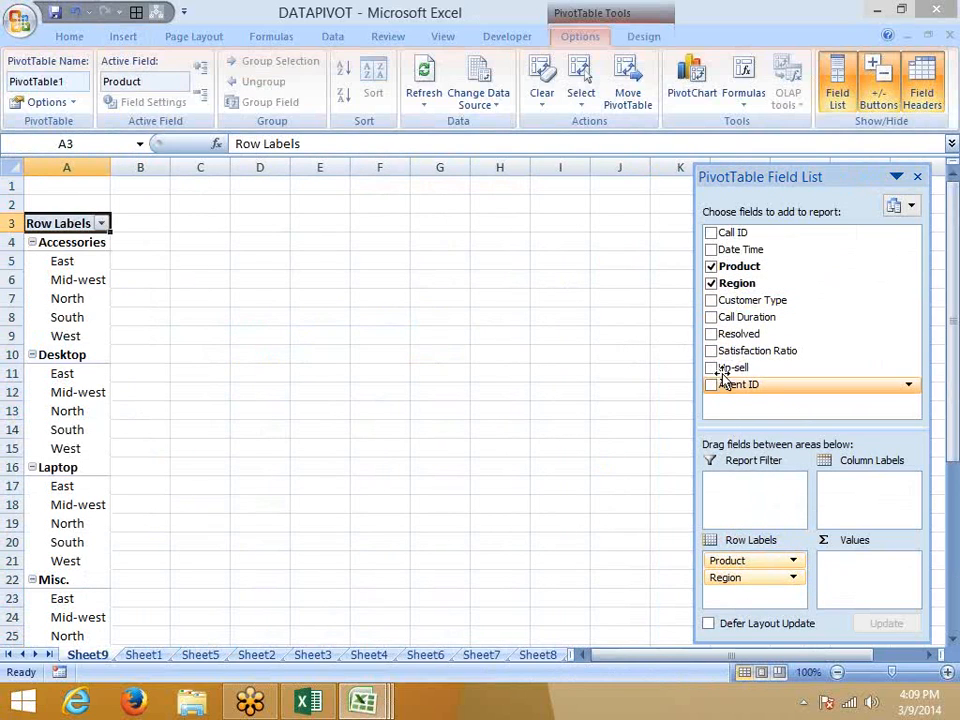
left_click_drag(722, 368, 860, 575)
Switch the pivot to the classic PivotTable layout.
right_click(74, 279)
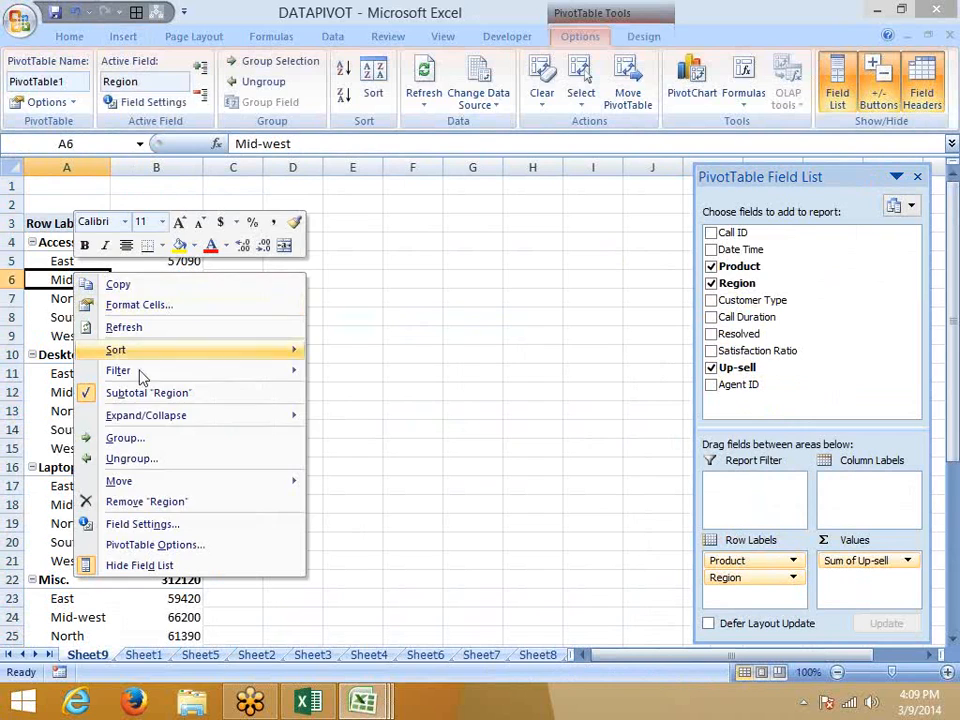
left_click(155, 544)
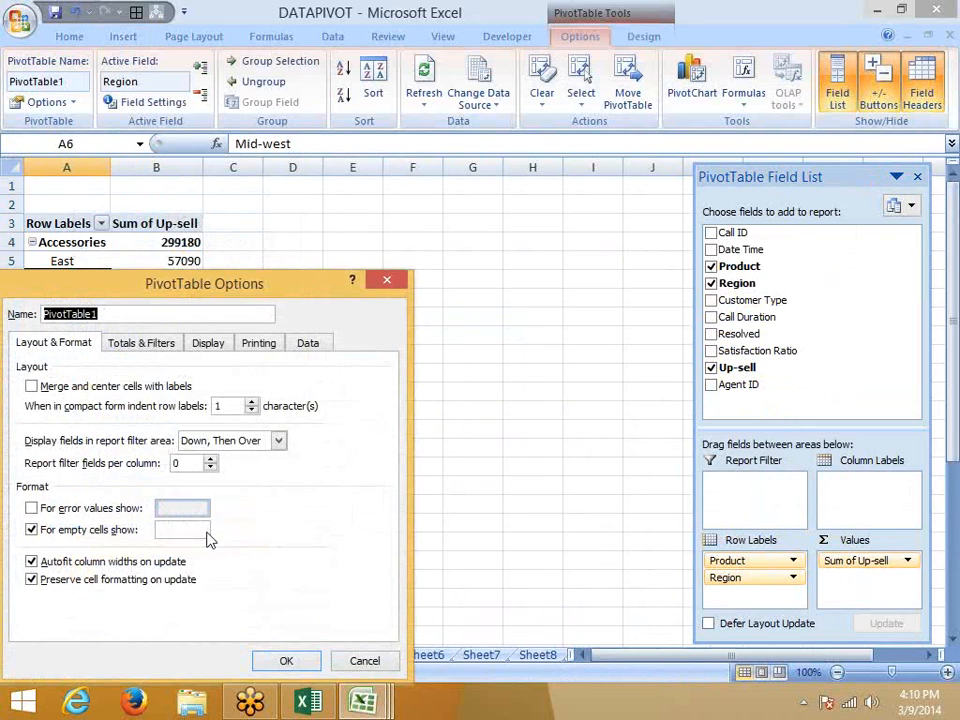
left_click(210, 343)
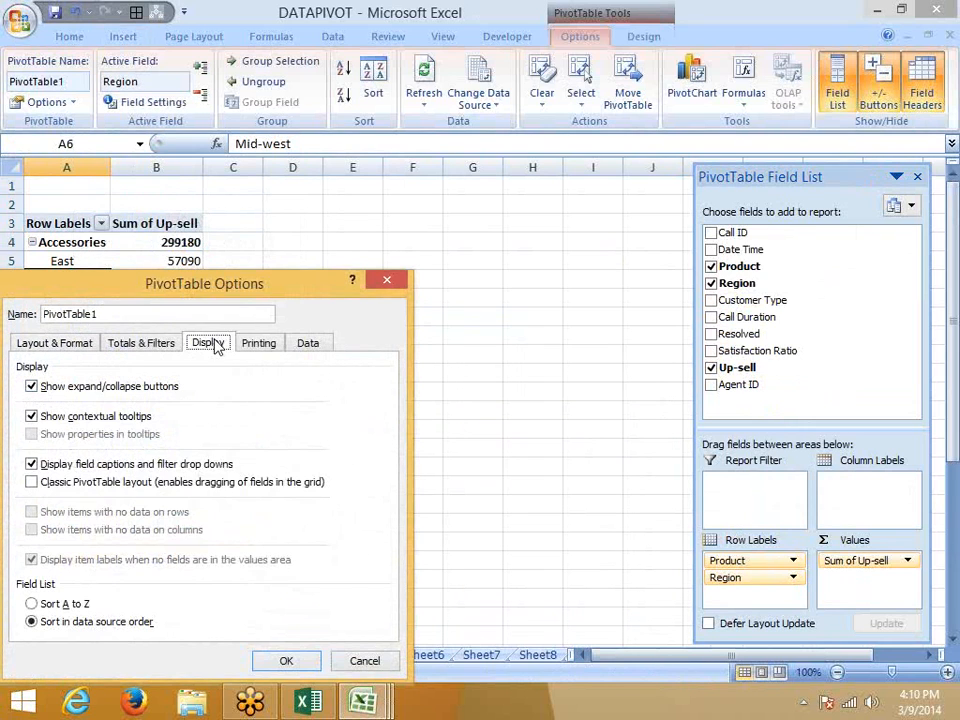
left_click(189, 484)
left_click(287, 661)
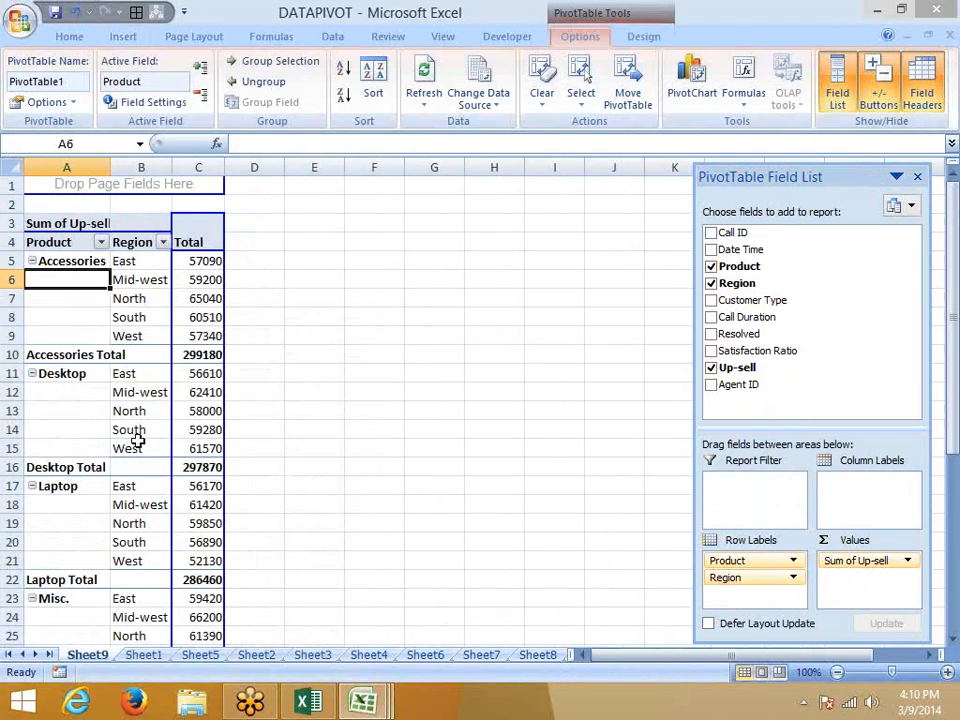
Remove the Product subtotals and copy the pivot's Product, Region and Total data.
right_click(97, 360)
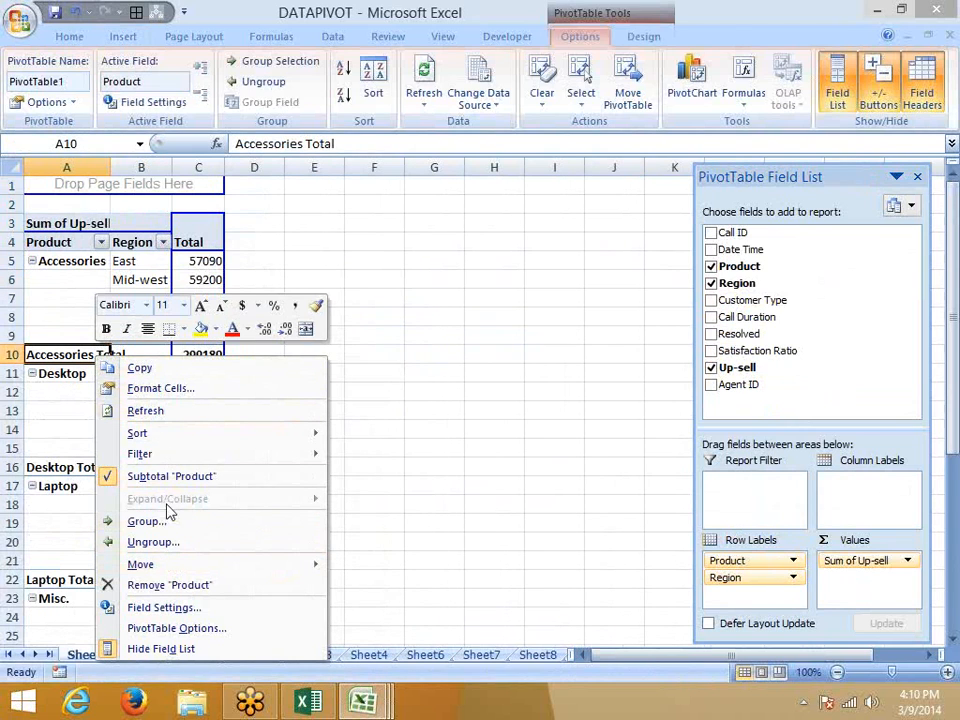
left_click(160, 478)
left_click(206, 246)
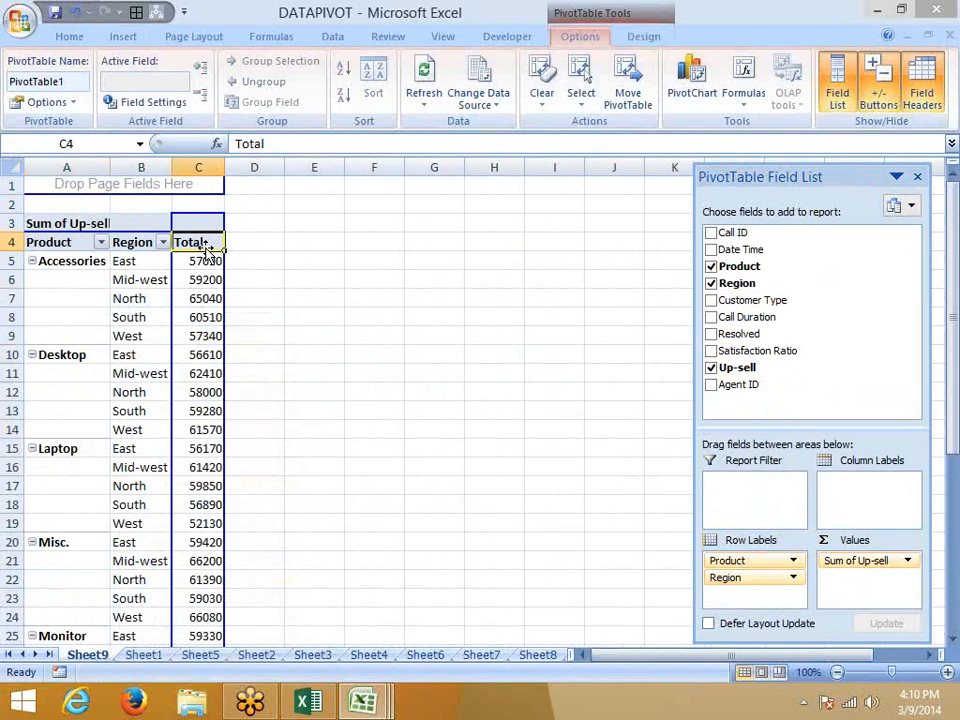
left_click(206, 250)
scroll(206, 250, "down", 3)
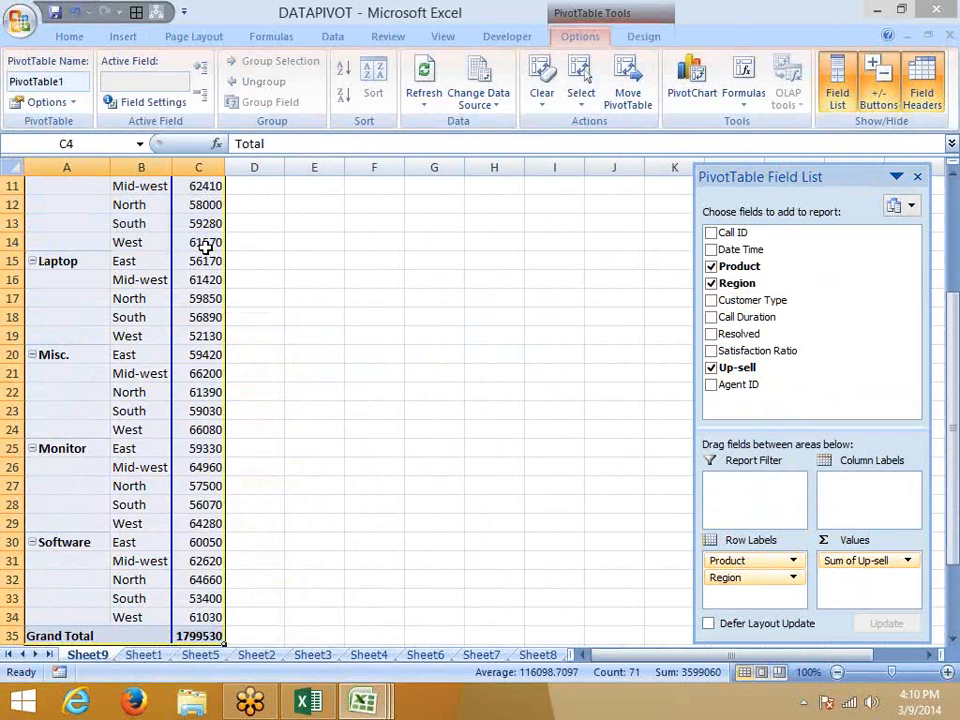
key("ctrl+c")
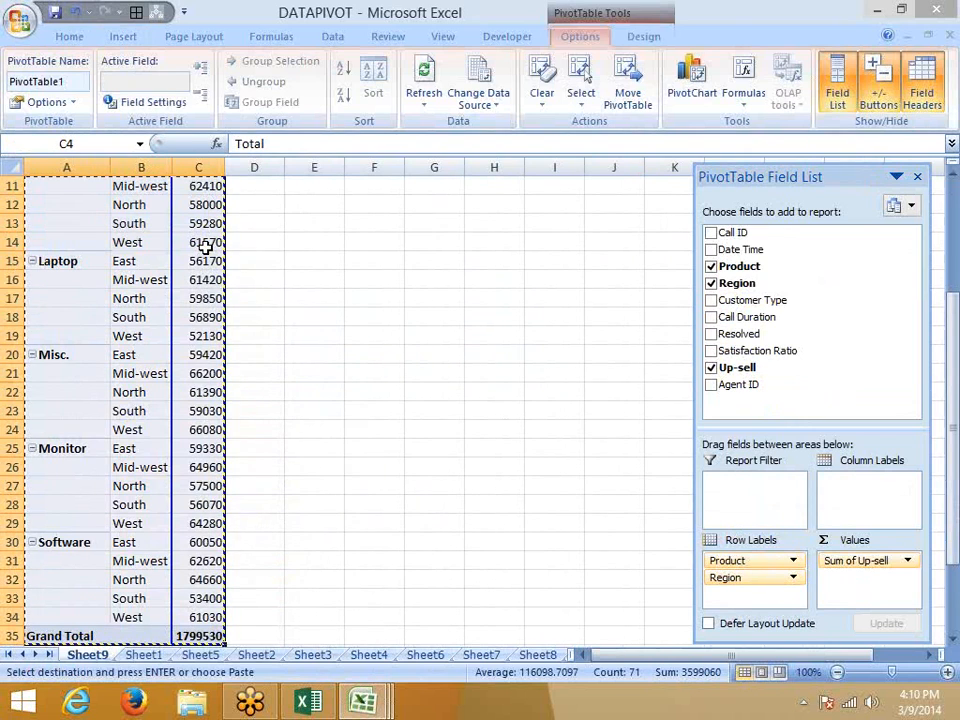
Paste the copied pivot data into a new blank workbook.
key("ctrl+n")
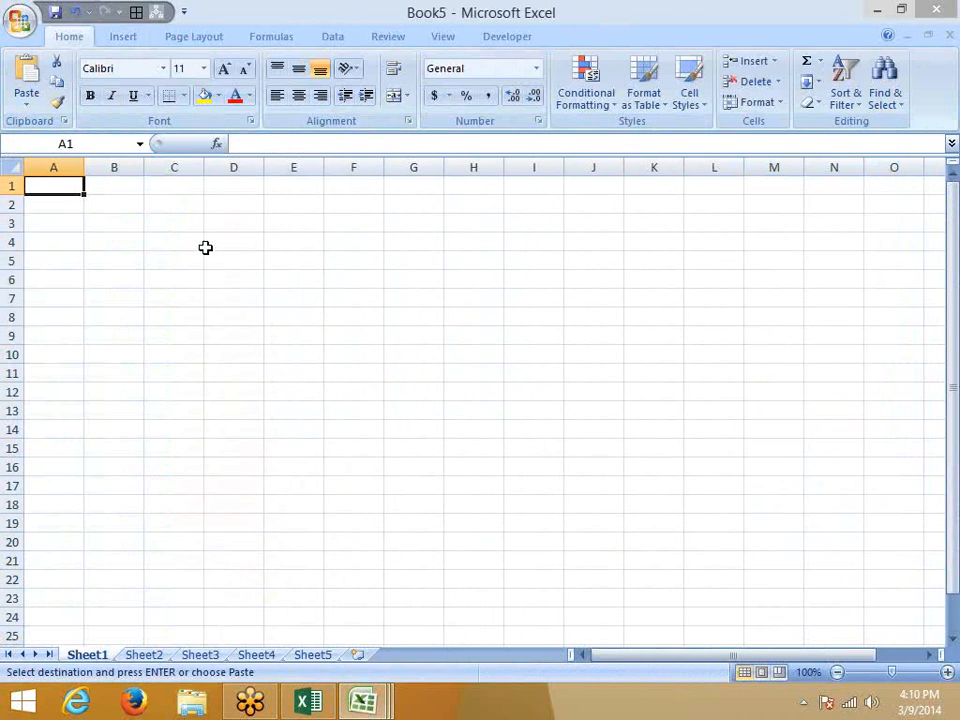
key("ctrl+v")
left_click(245, 296)
Insert an empty column before Product and autofit column B to fit Accessories.
left_click(41, 162)
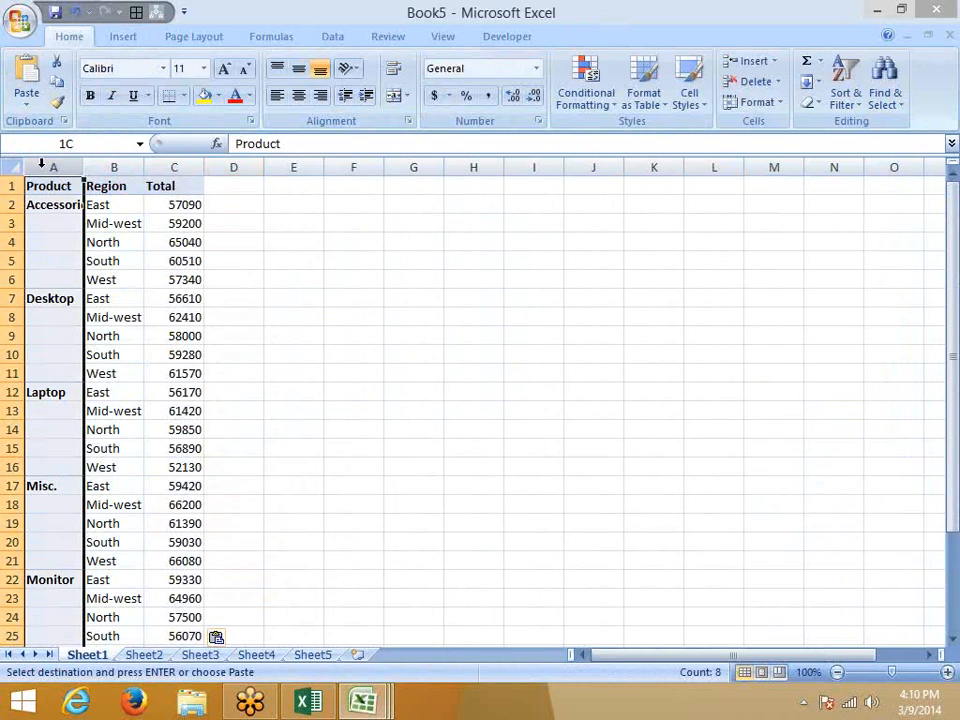
right_click(41, 162)
left_click(89, 265)
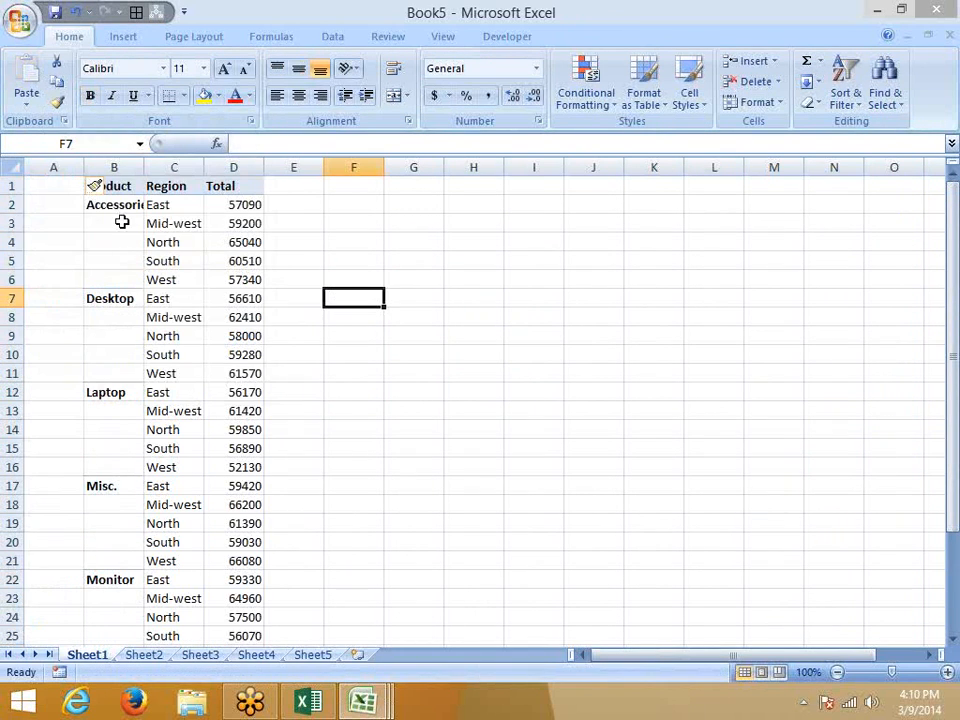
left_click_drag(113, 205, 114, 279)
key("ctrl+d")
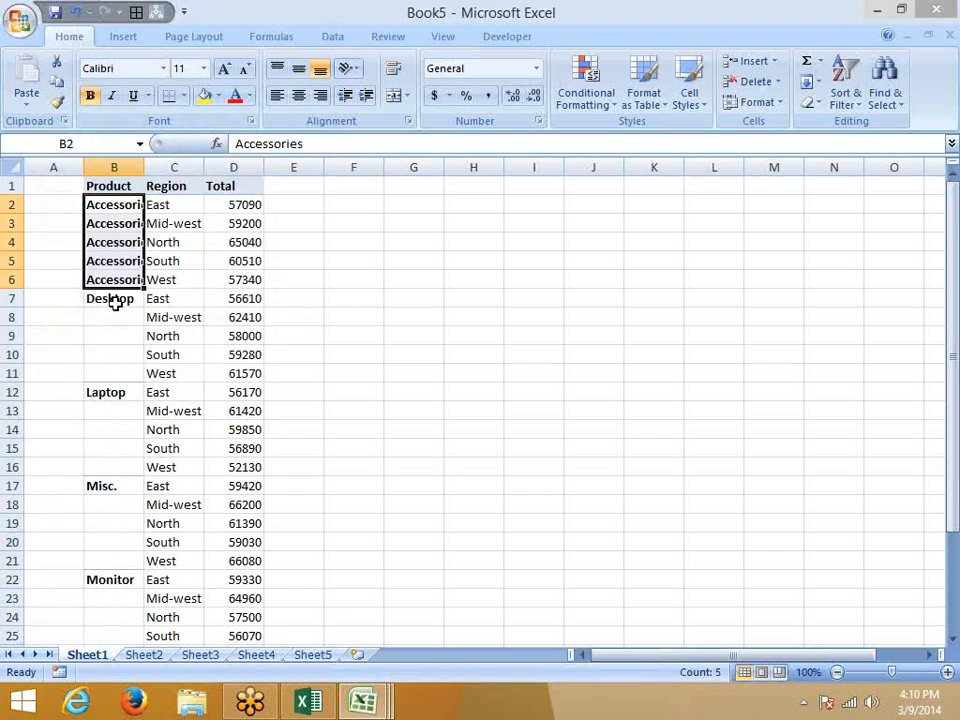
key("ctrl+z")
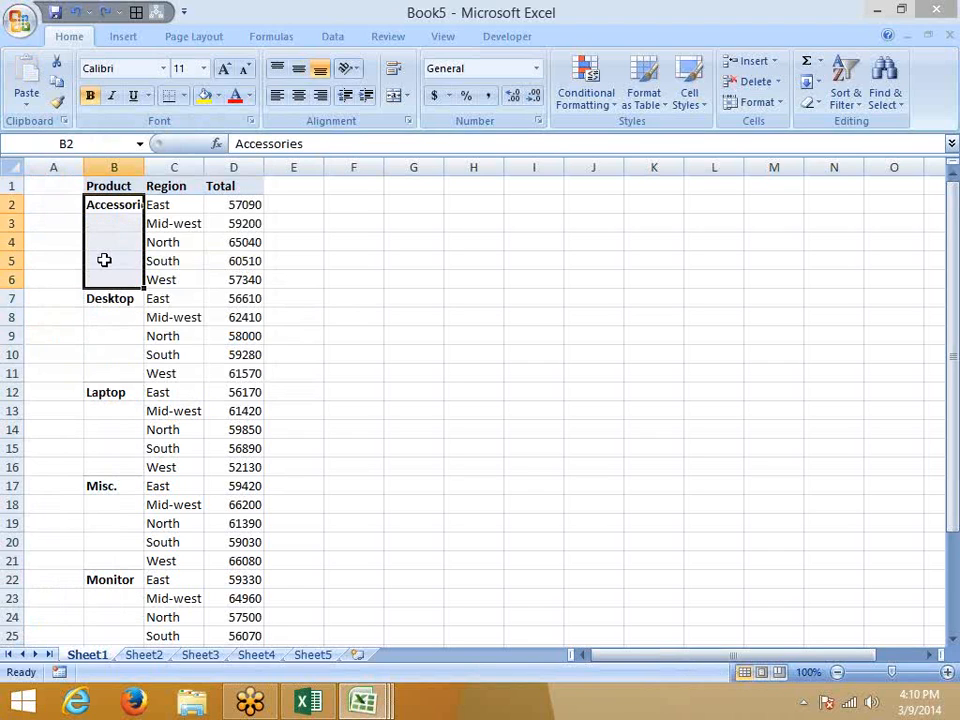
double_click(144, 162)
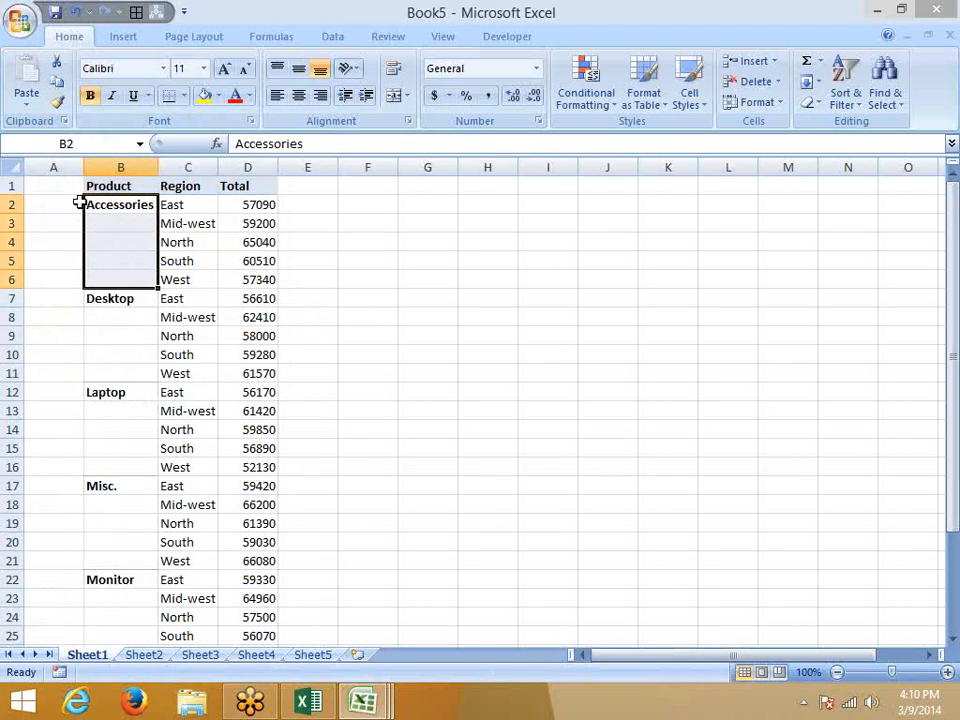
left_click(70, 204)
Enter =IF(B2=0,A1,B2) in A2 and widen column A to fit Accessories.
type("=IF(")
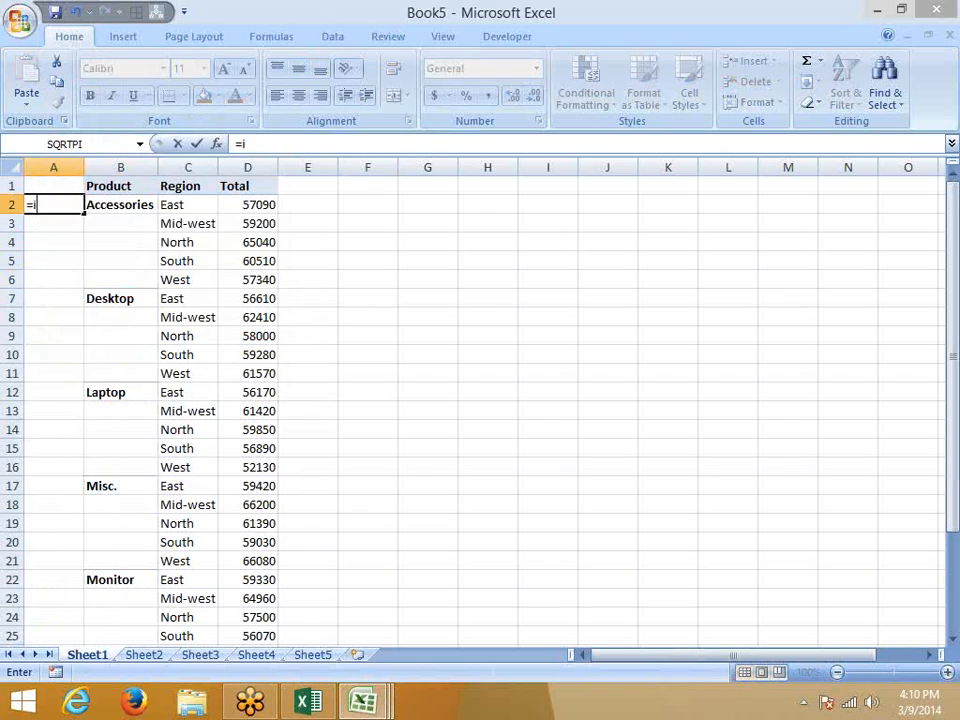
key("Right")
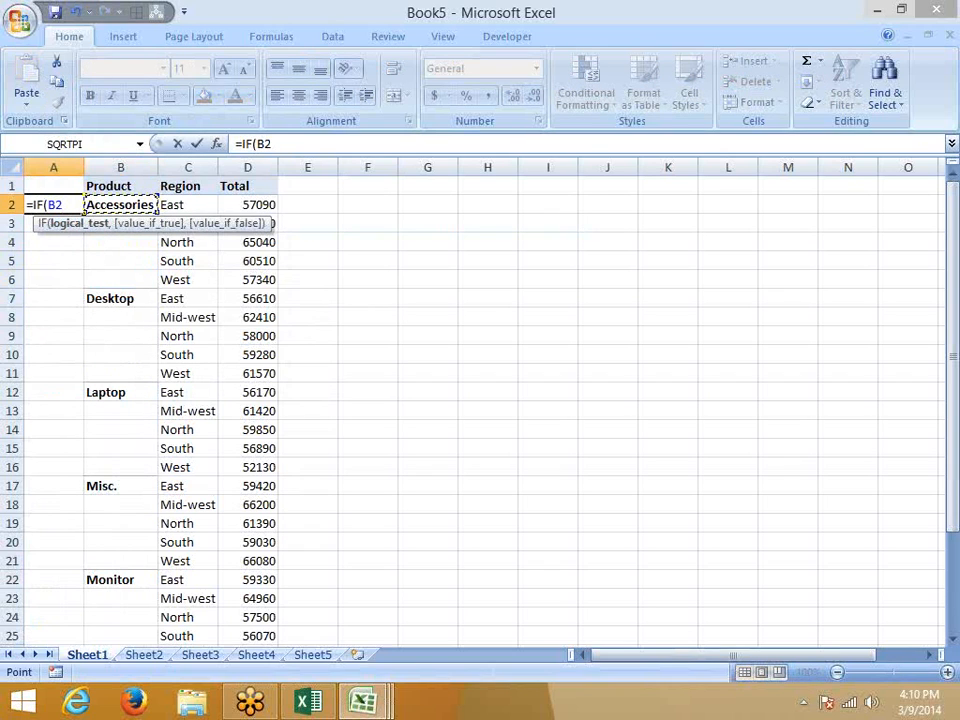
type("0,")
key("Up")
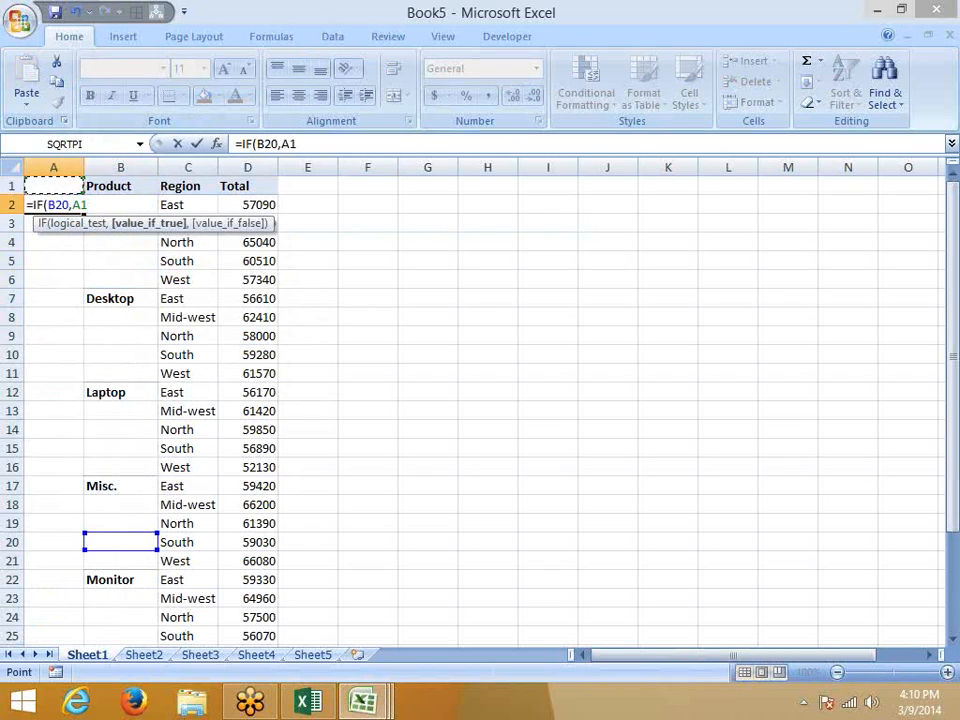
type(",")
key("Right")
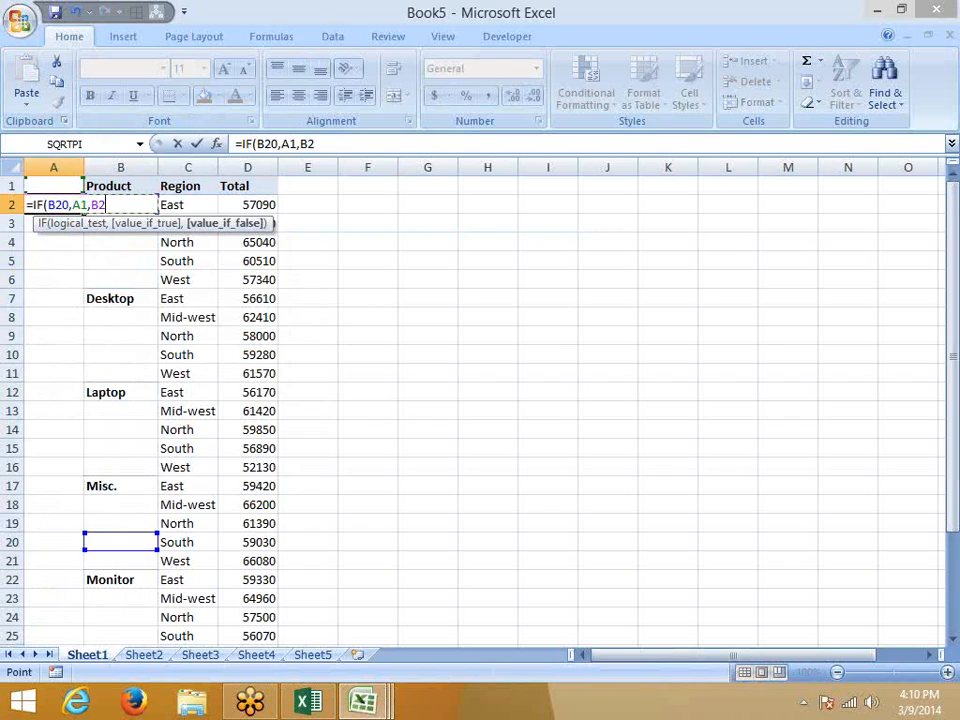
key("Return")
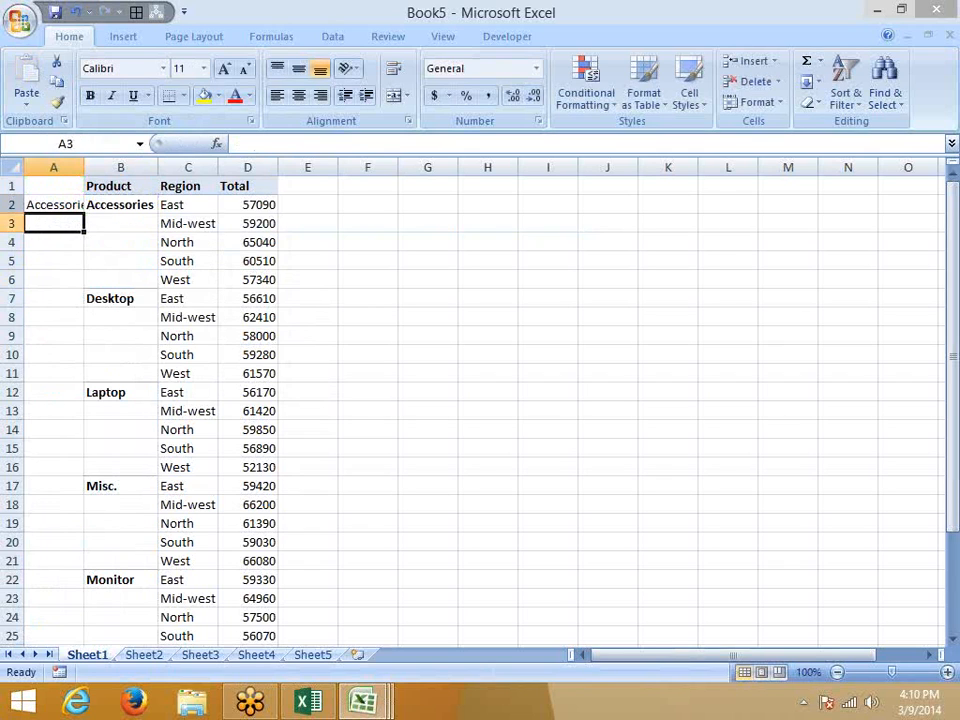
double_click(85, 166)
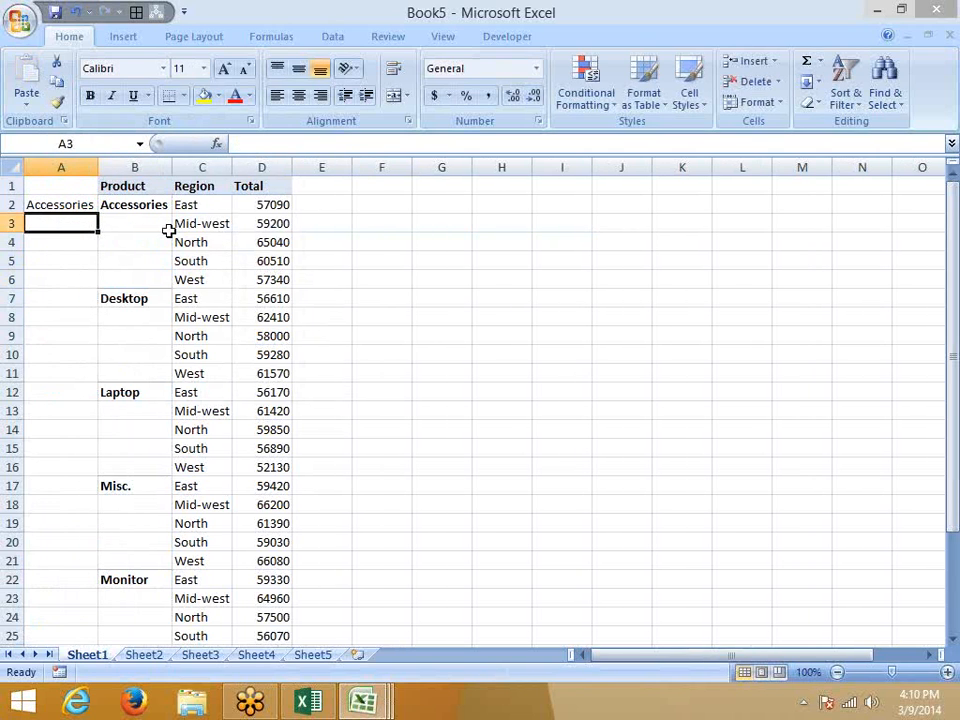
Fill the A2 formula down through A2:A31 with Ctrl+D.
left_click(195, 243)
key("ctrl+Down")
key("ctrl+Left")
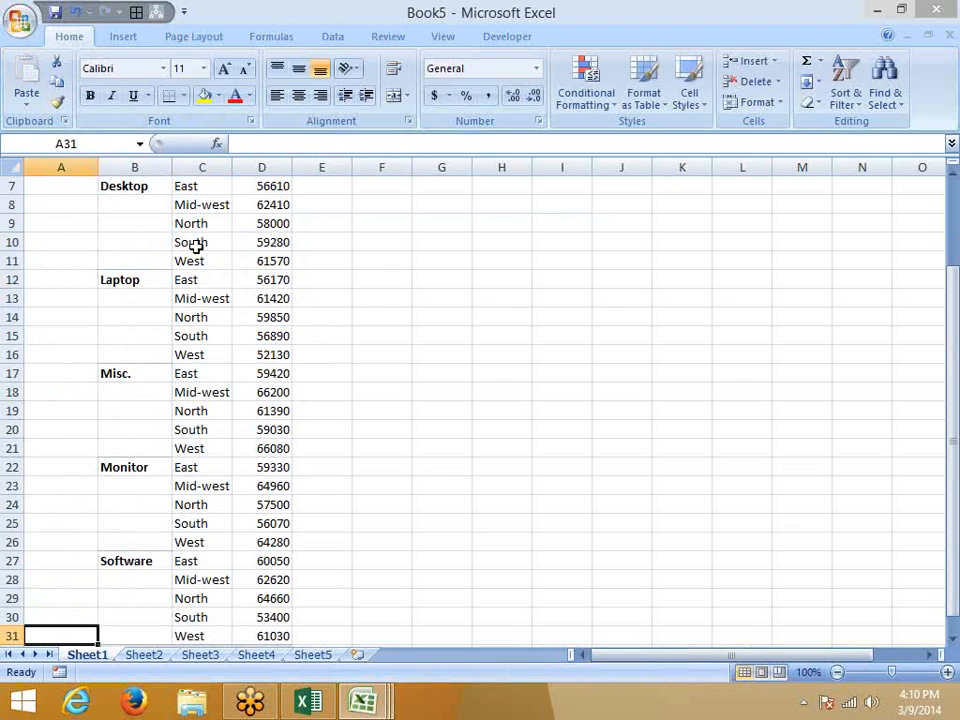
key("ctrl+shift+Up")
key("ctrl+d")
key("ctrl+Up")
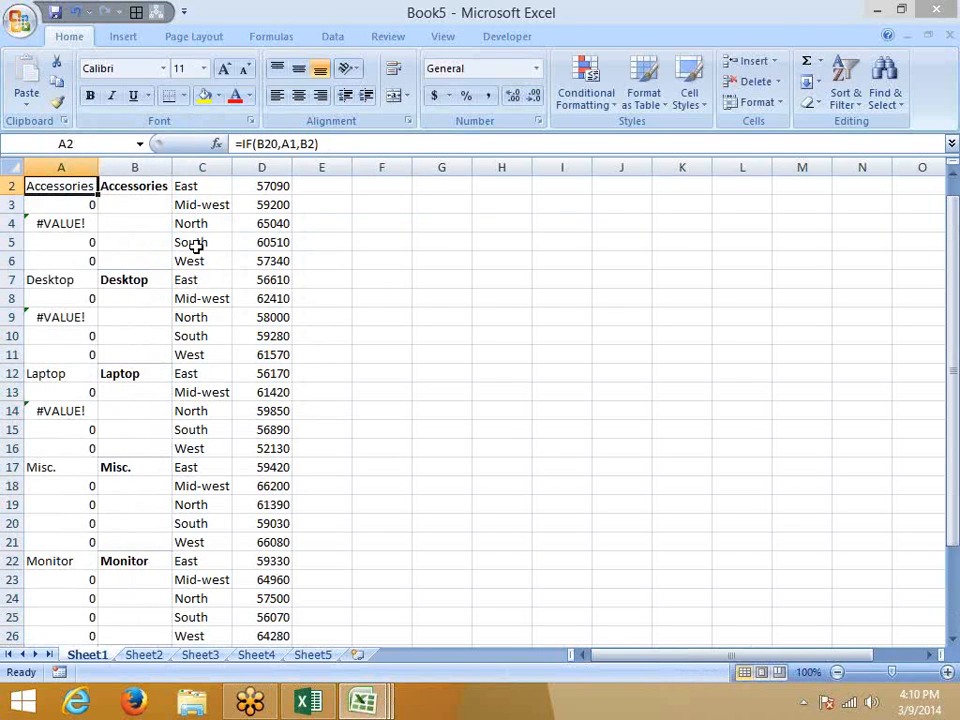
scroll(195, 246, "up", 1)
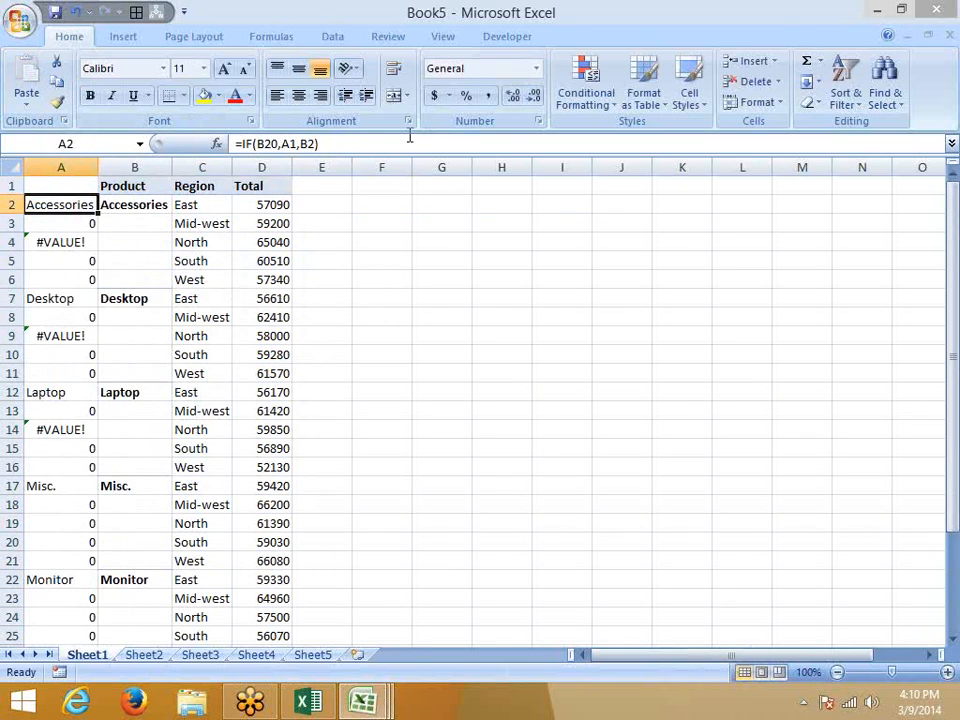
Correct the condition in the A2 formula and refill it down A2:A31.
left_click(270, 143)
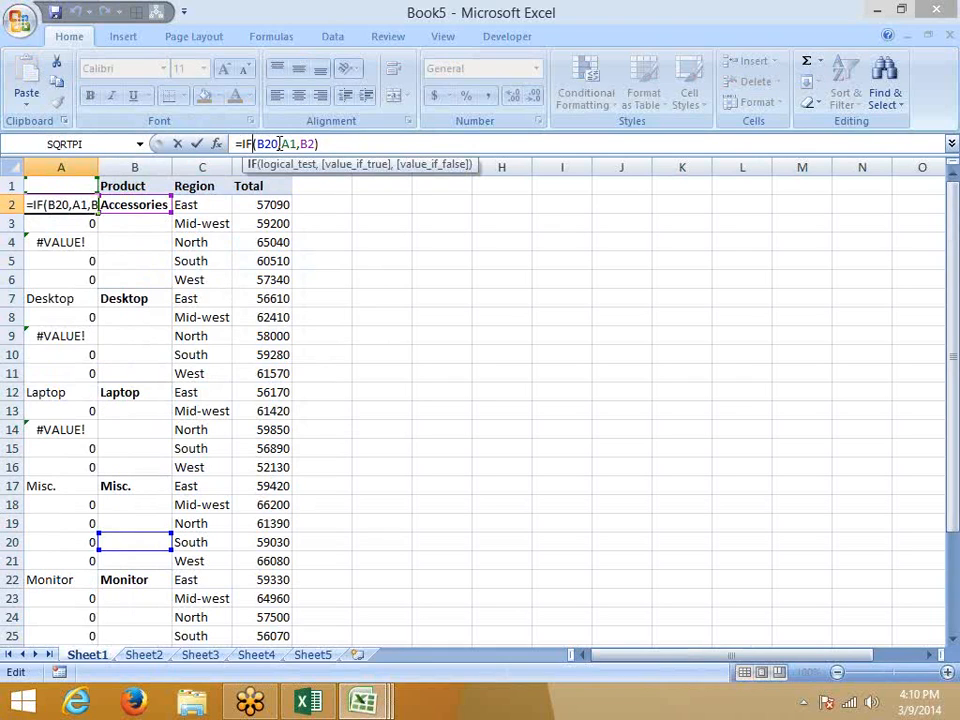
left_click(296, 143)
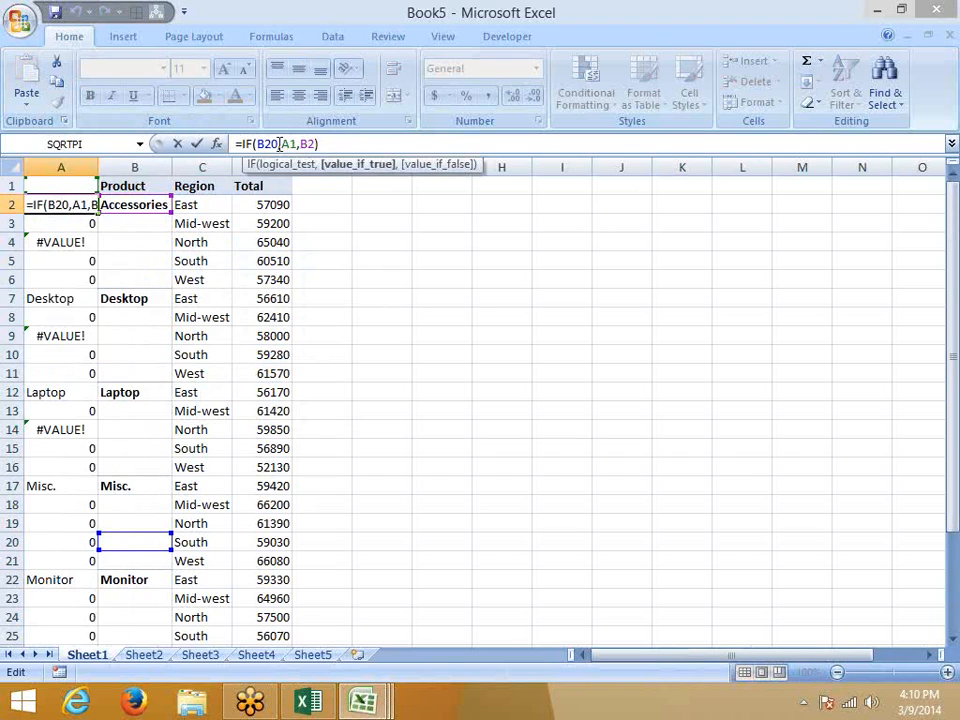
left_click(300, 145)
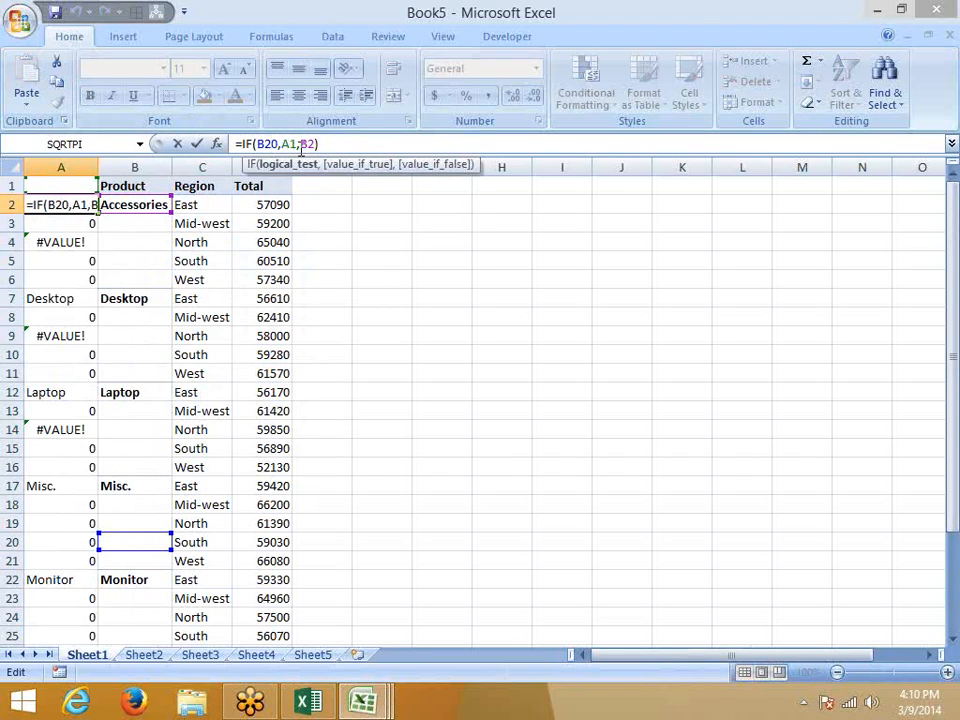
key("Return")
key("Right")
key("Right")
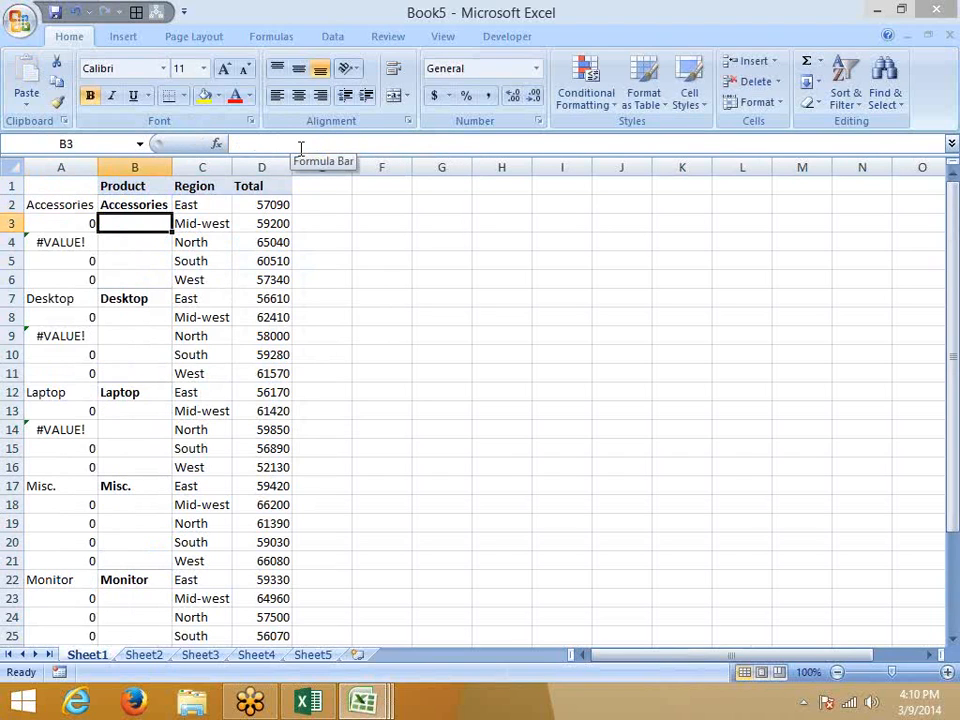
key("ctrl+Left")
key("ctrl+Down")
key("ctrl+shift+Up")
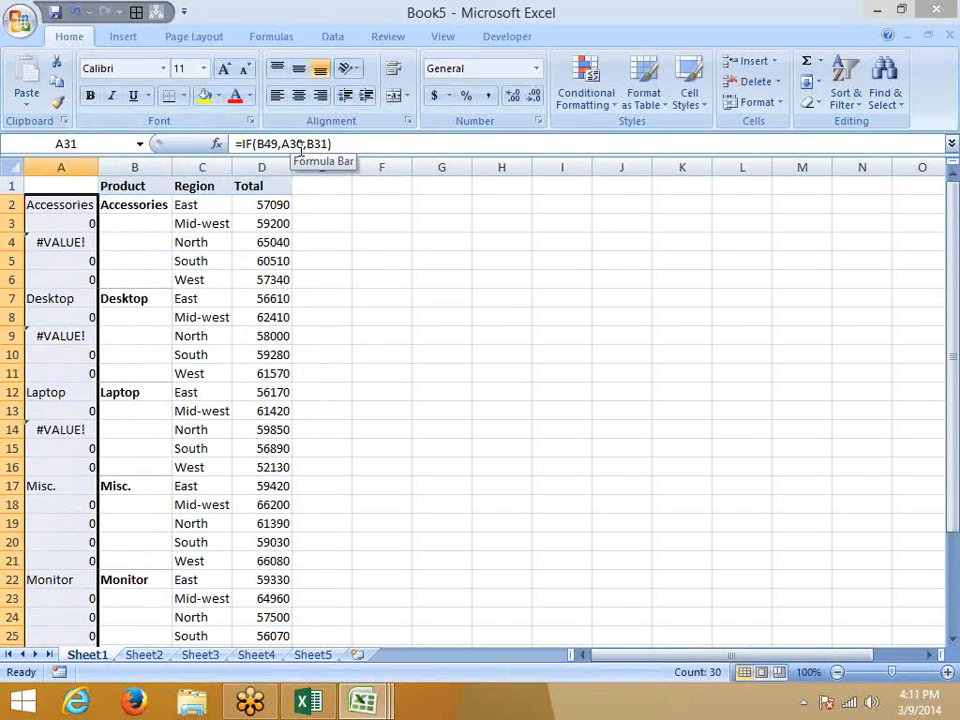
key("ctrl+Return")
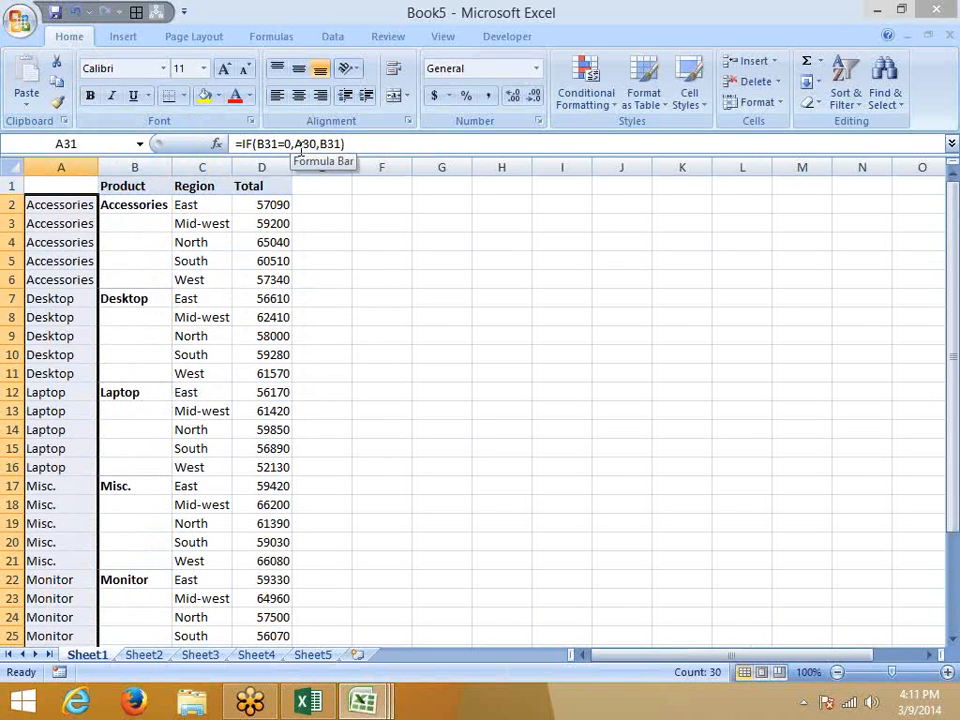
key("ctrl+Up")
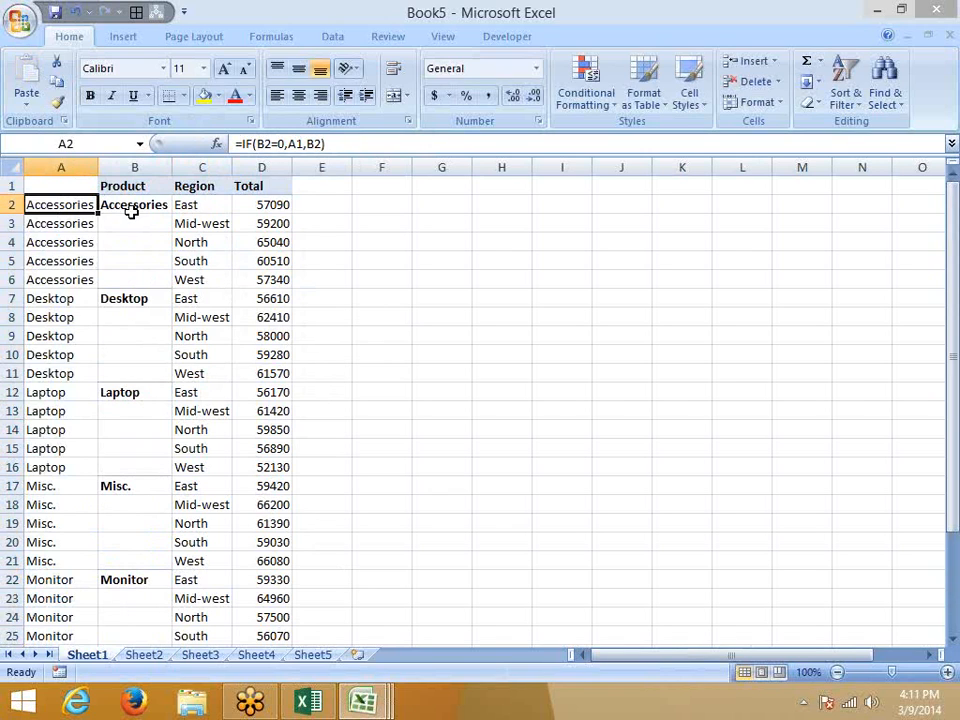
left_click(135, 188)
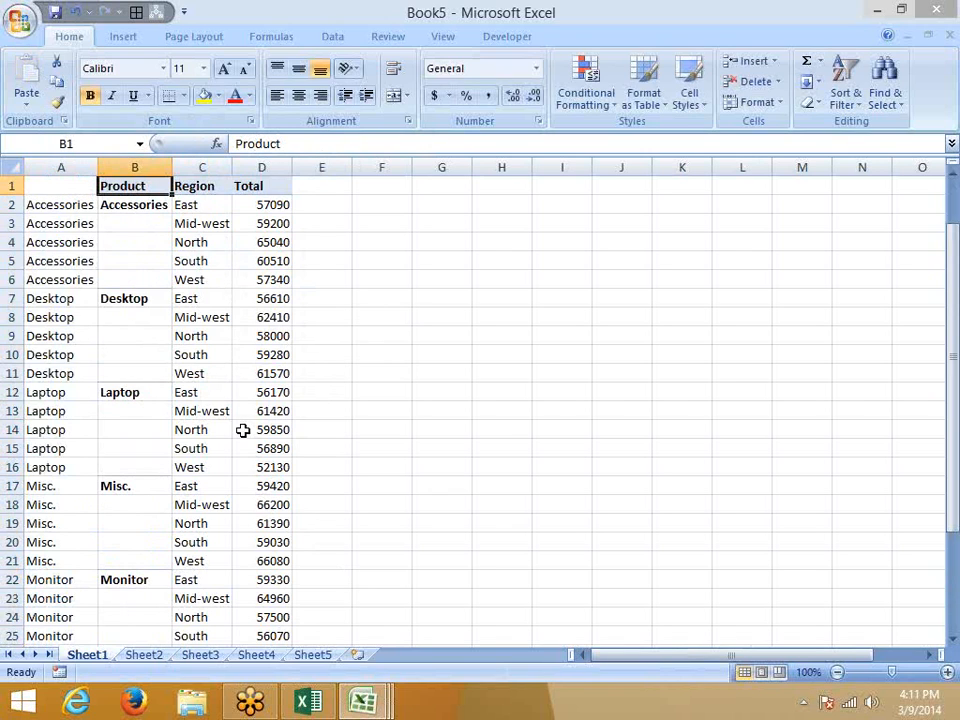
Copy the table through its Grand Total row and paste it at A1 of Sheet2.
scroll(248, 470, "down", 5)
left_click(269, 489, "shift")
key("ctrl+c")
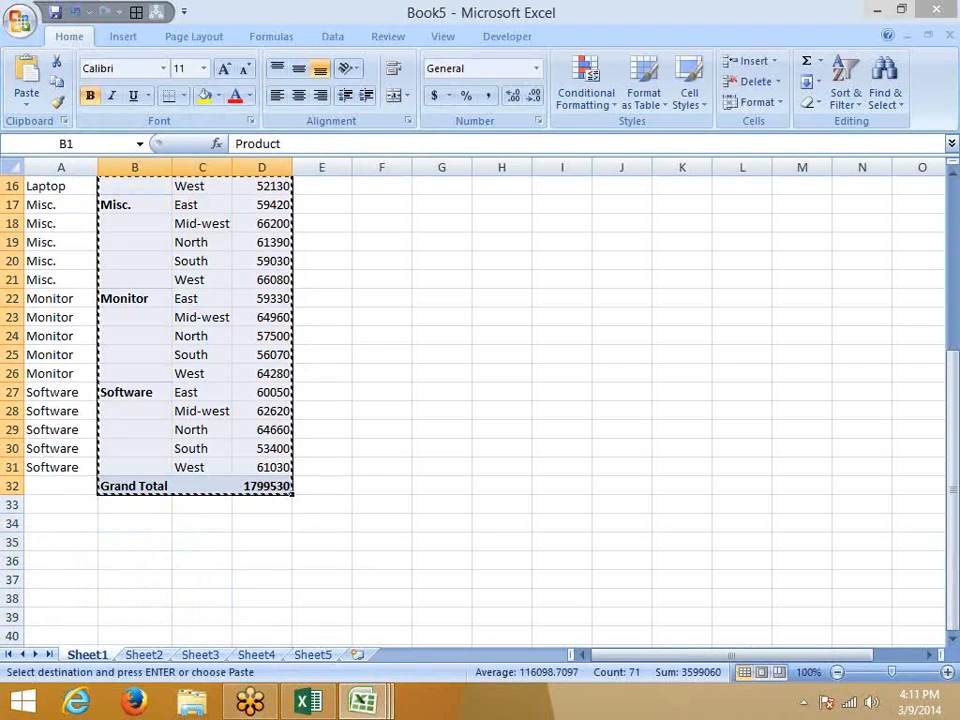
left_click(148, 657)
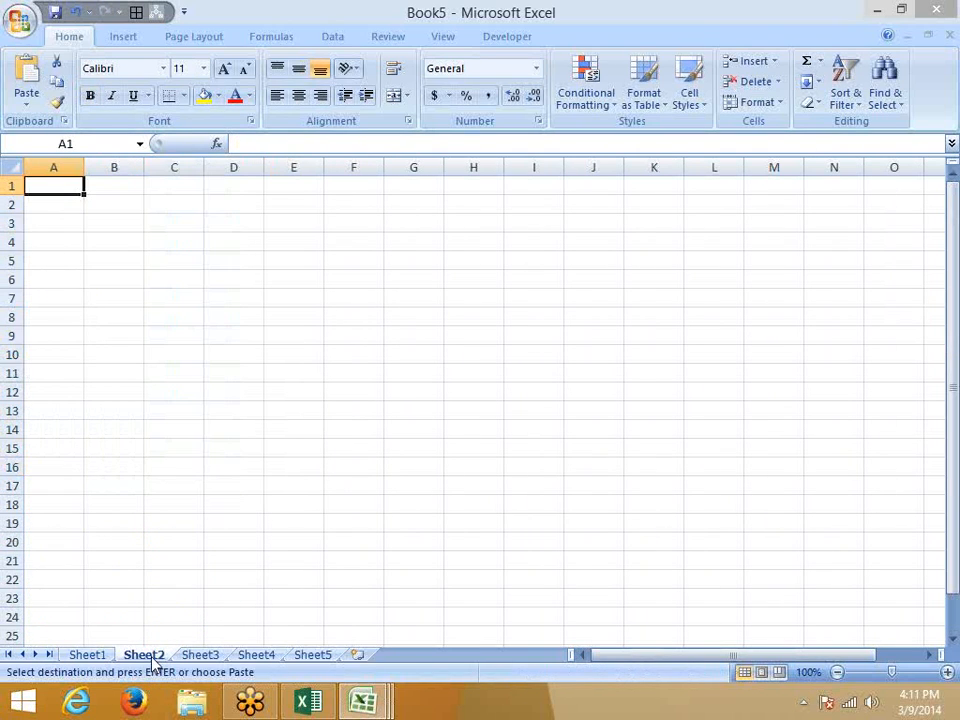
key("ctrl+v")
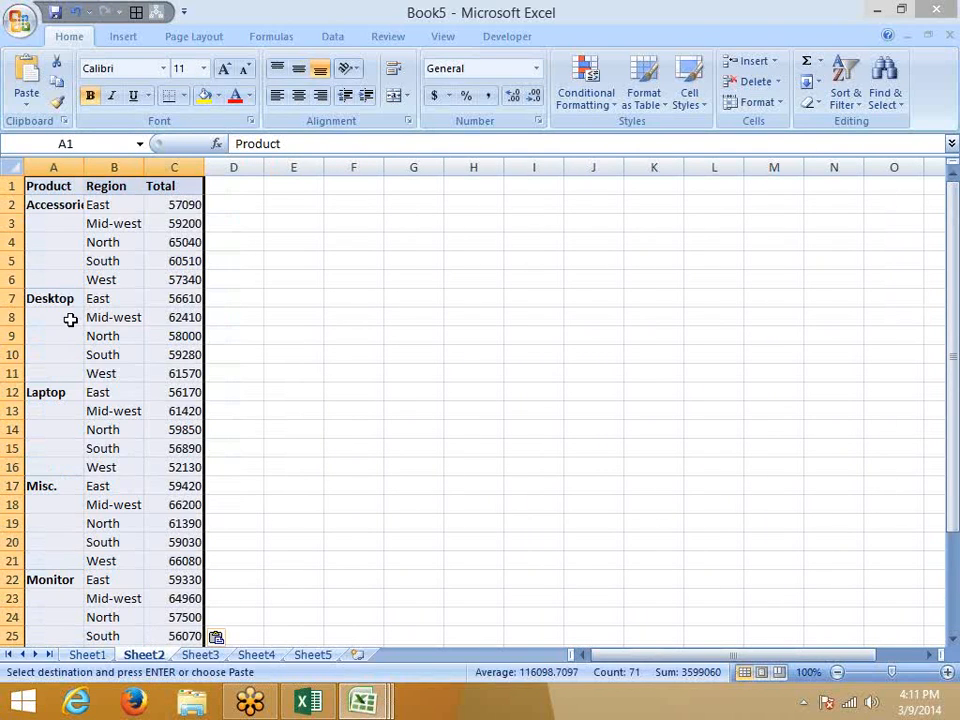
Start a formula in blank A3 that references the product name in A2.
left_click(76, 223)
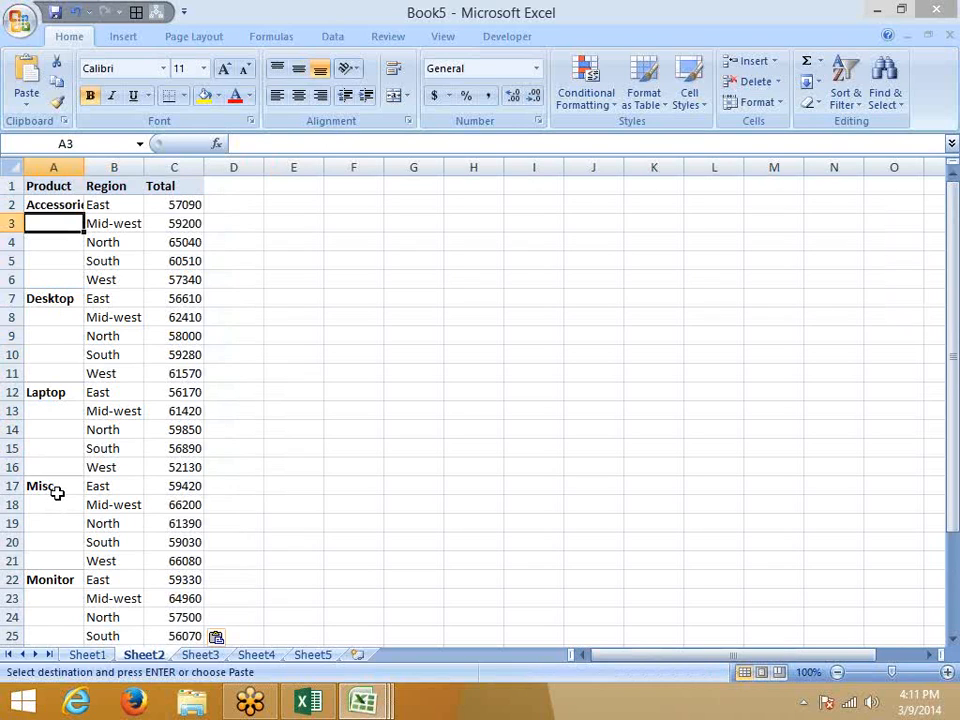
type("=")
key("Up")
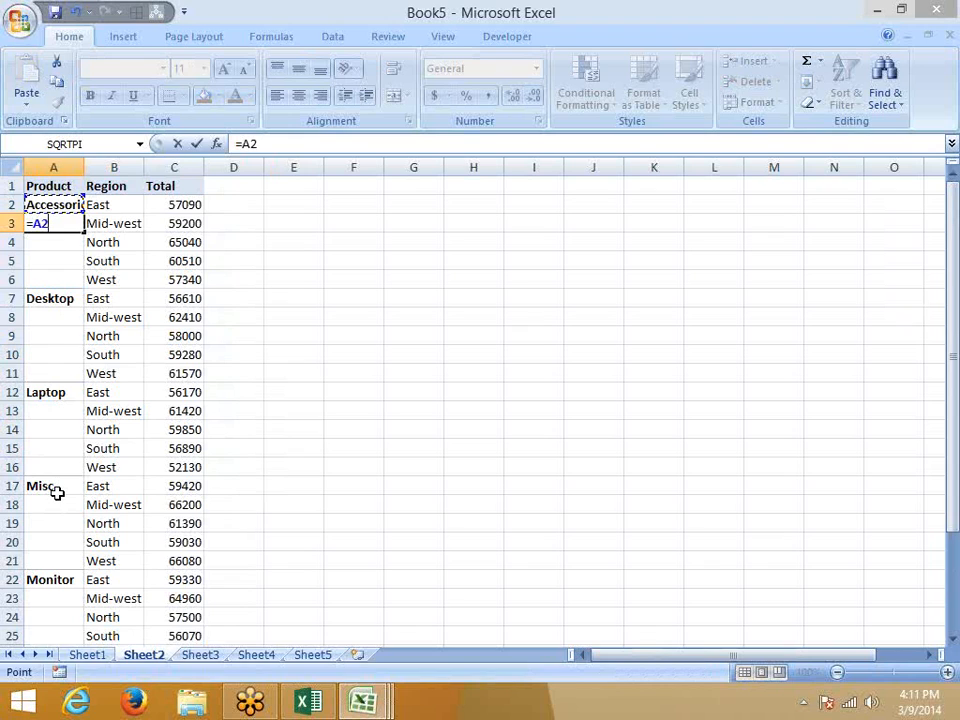
key("Escape")
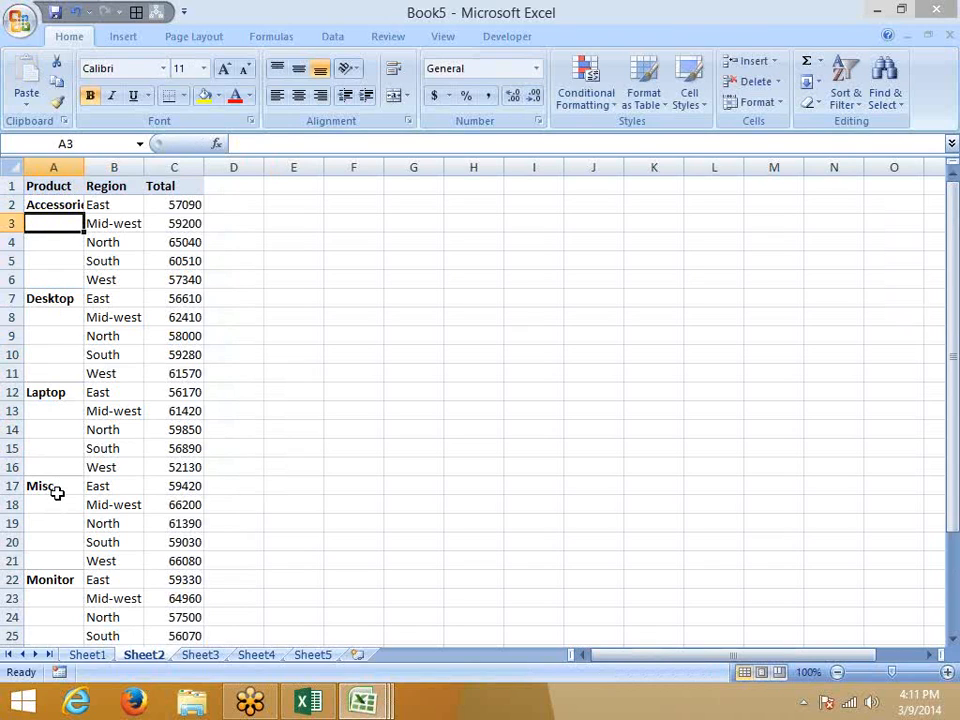
key("ctrl+g")
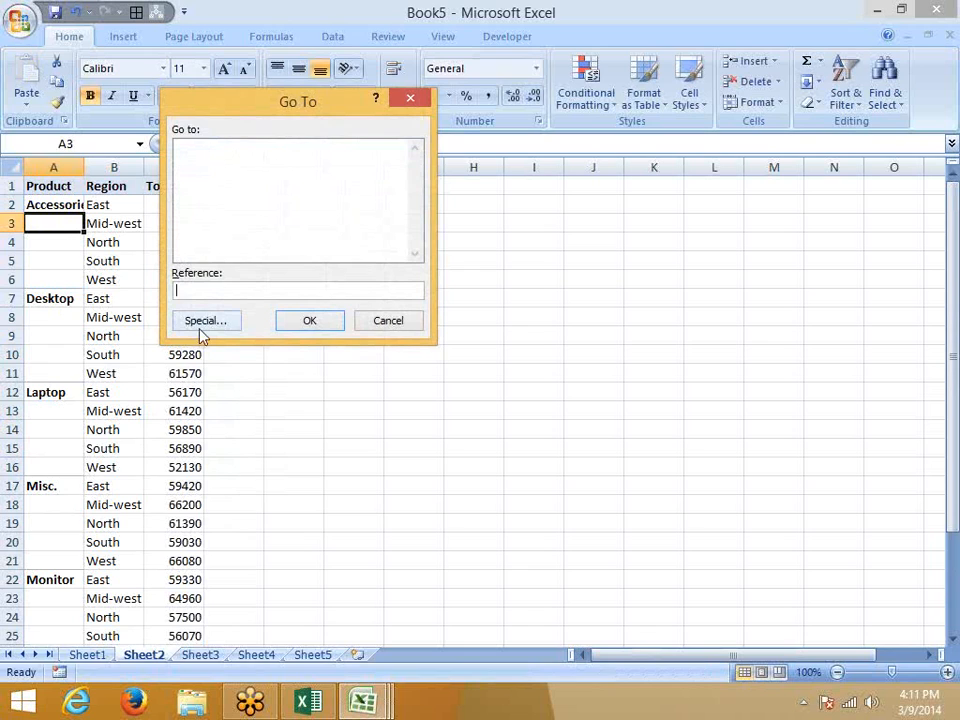
left_click(203, 321)
left_click(206, 245)
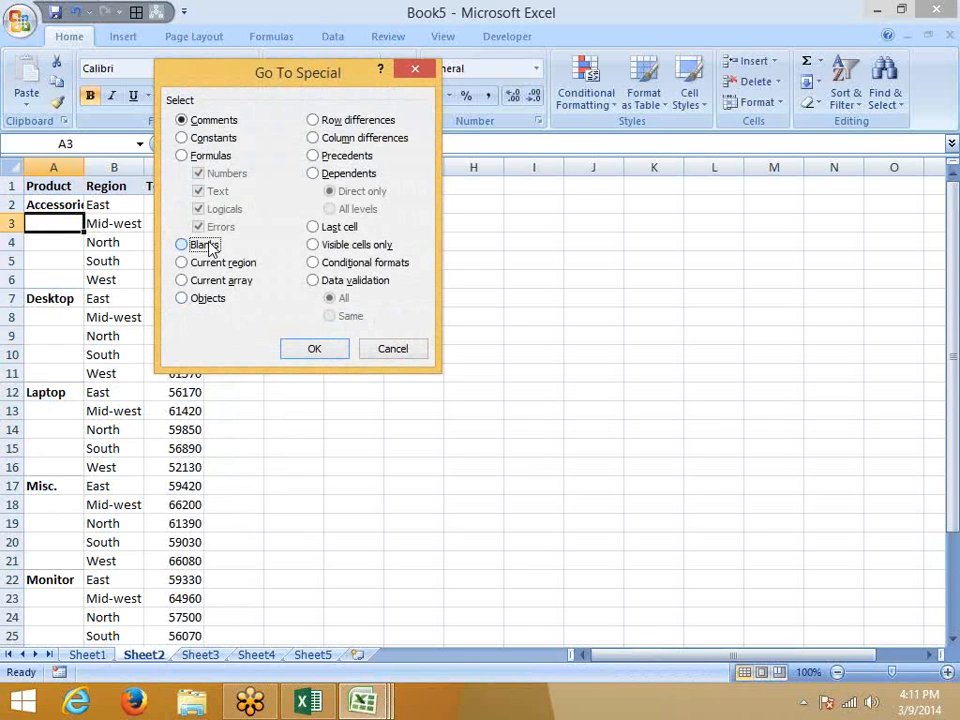
left_click(316, 350)
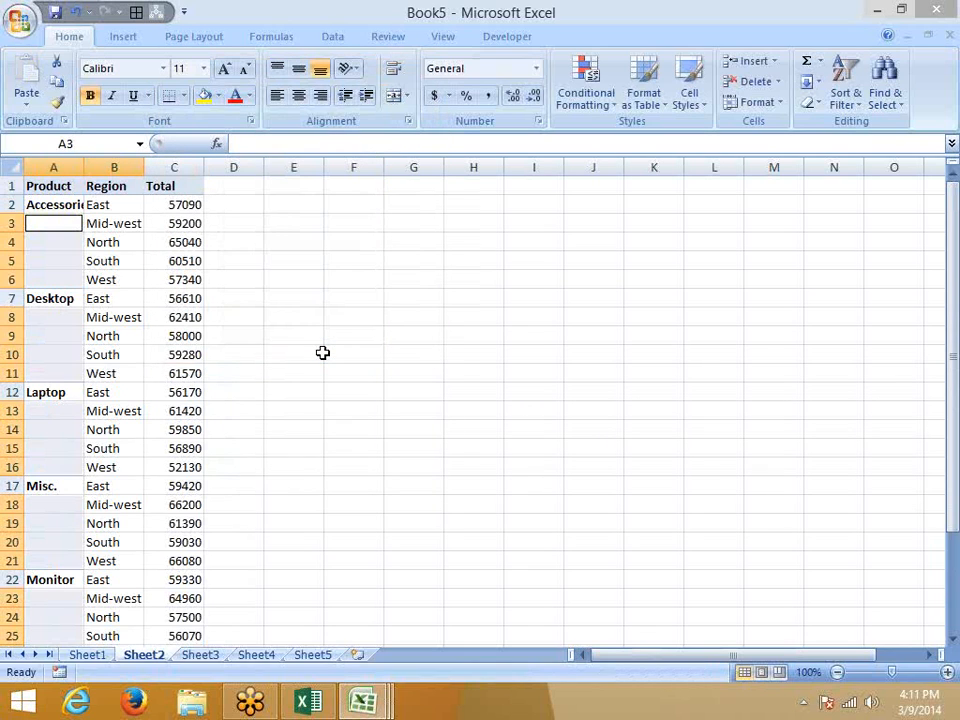
type("=")
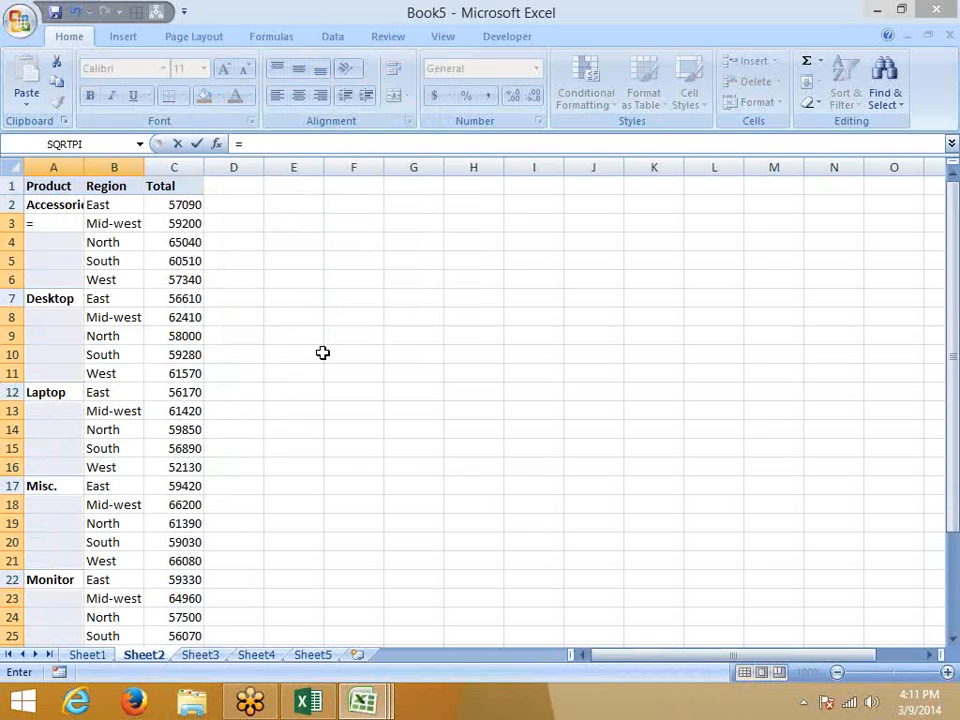
key("Up")
key("ctrl+Return")
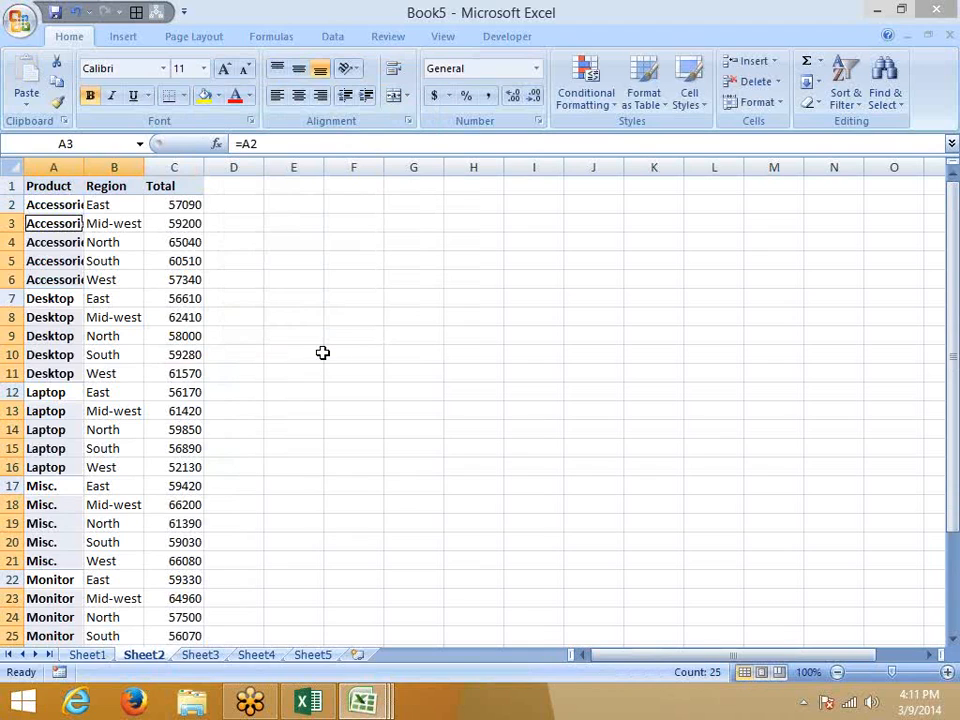
key("ctrl+z")
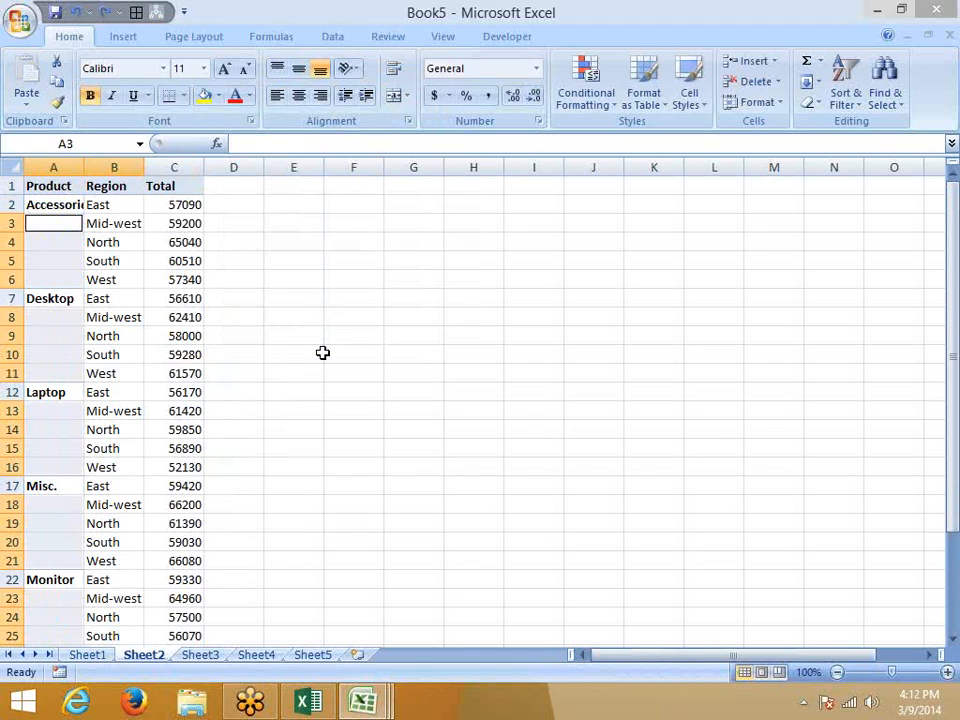
Move the Grand Total row down to row 33.
left_click(222, 372)
scroll(215, 400, "down", 6)
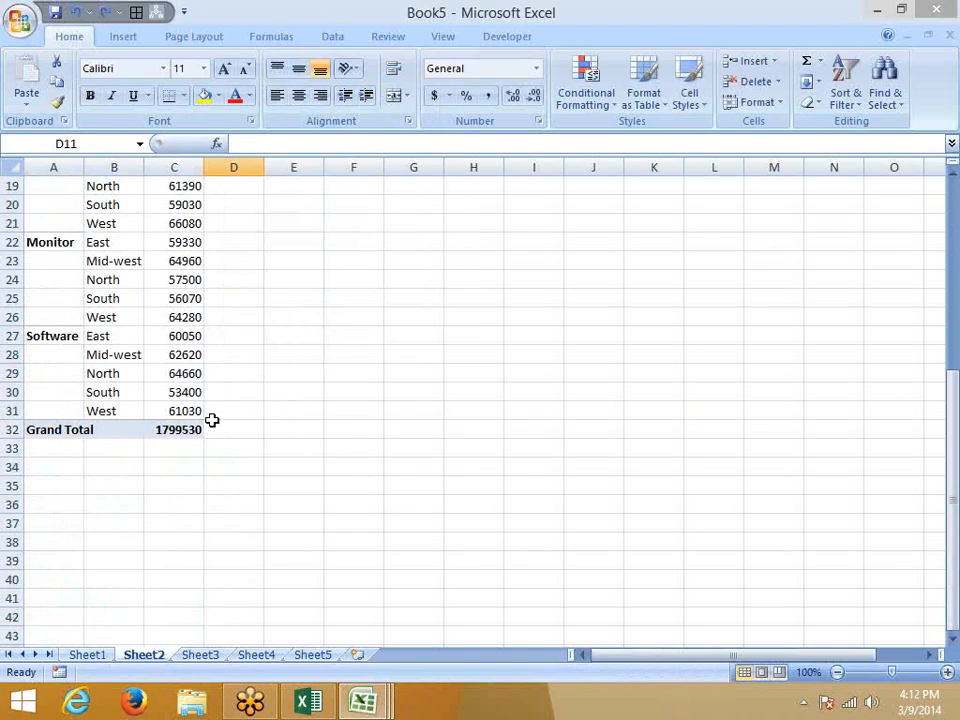
left_click(60, 428)
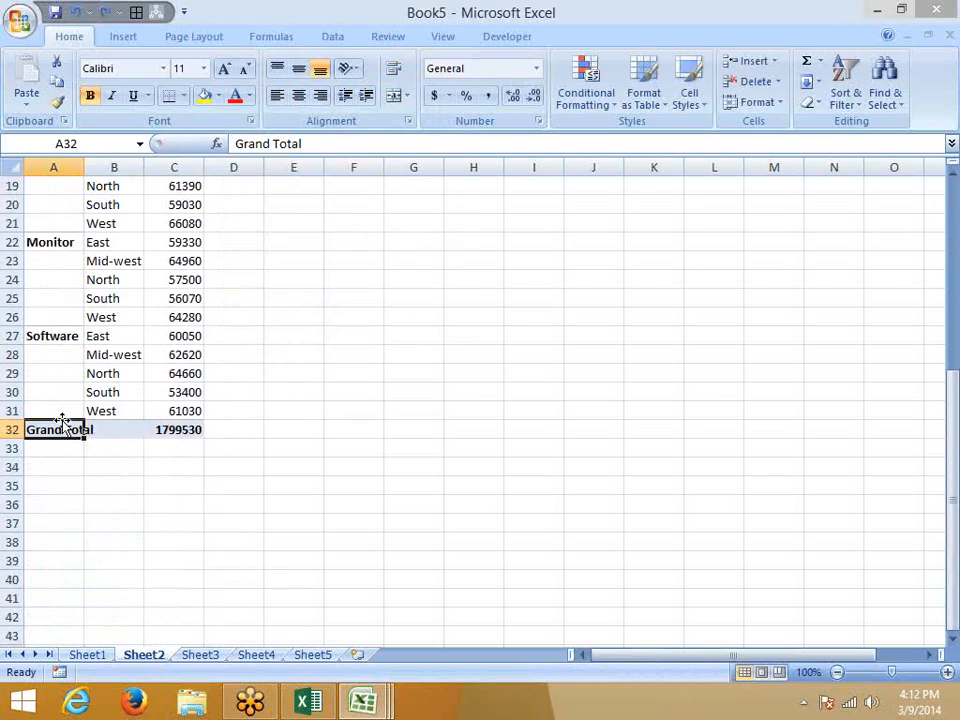
scroll(47, 375, "down", 1)
left_click_drag(48, 376, 171, 373)
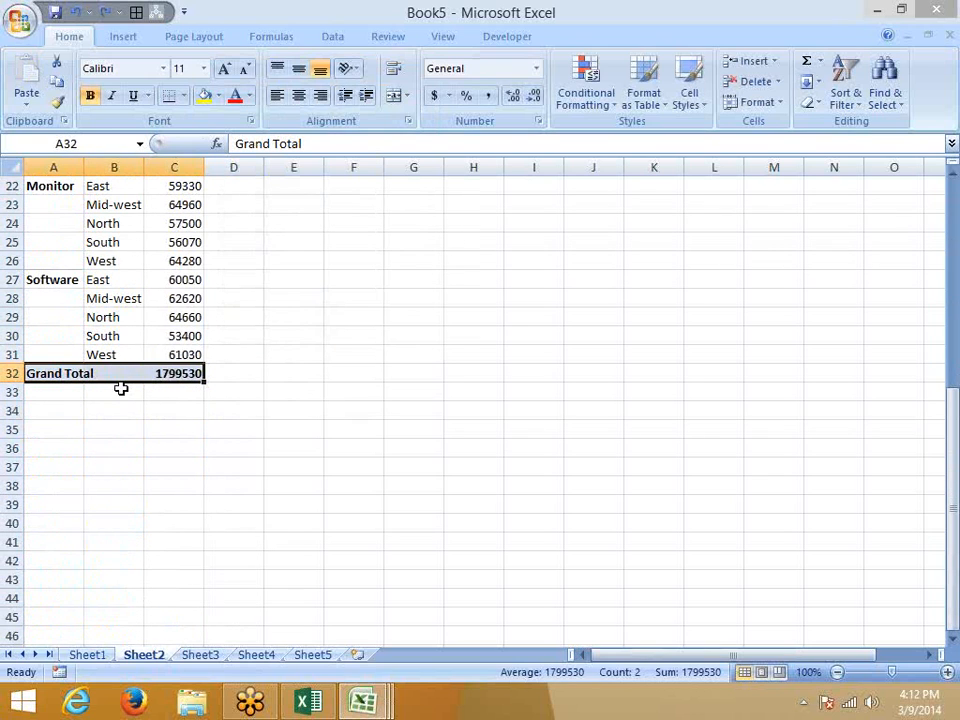
left_click_drag(123, 397, 122, 392)
scroll(119, 392, "up", 1)
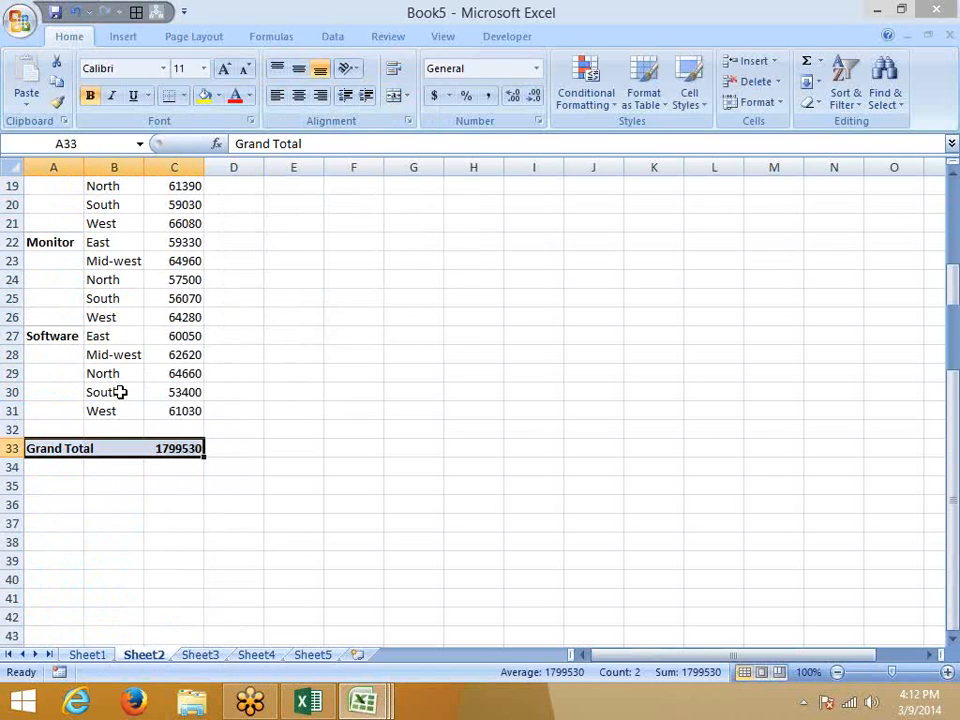
scroll(119, 392, "up", 6)
Shift the product labels Accessories through Software down four rows.
left_click(54, 204)
scroll(51, 251, "down", 8)
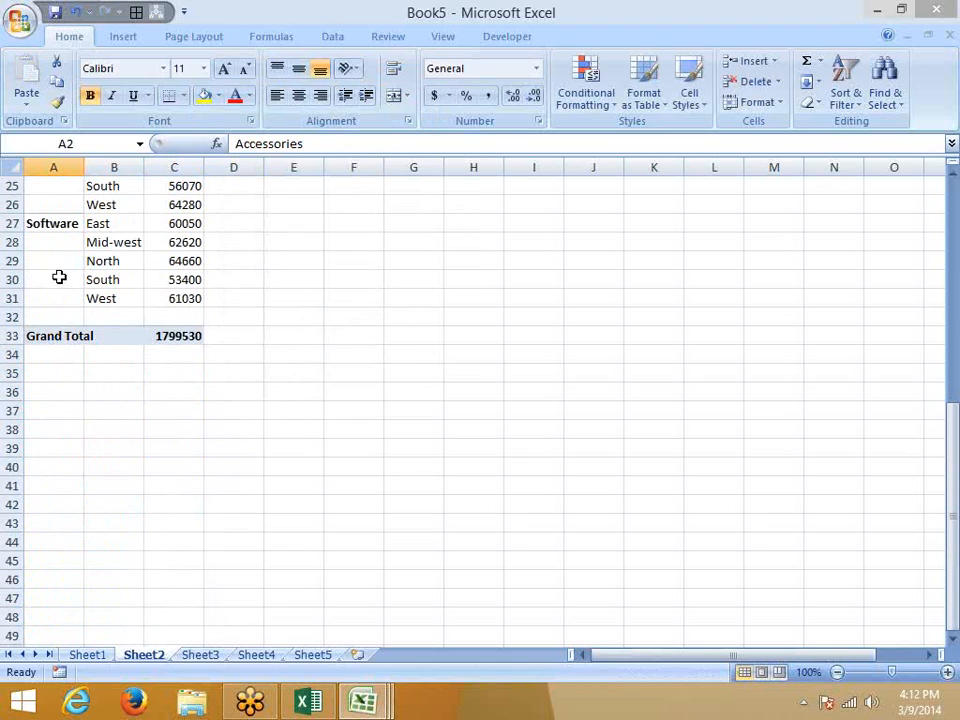
left_click(58, 223, "shift")
left_click_drag(58, 232, 63, 291)
scroll(66, 298, "up", 4)
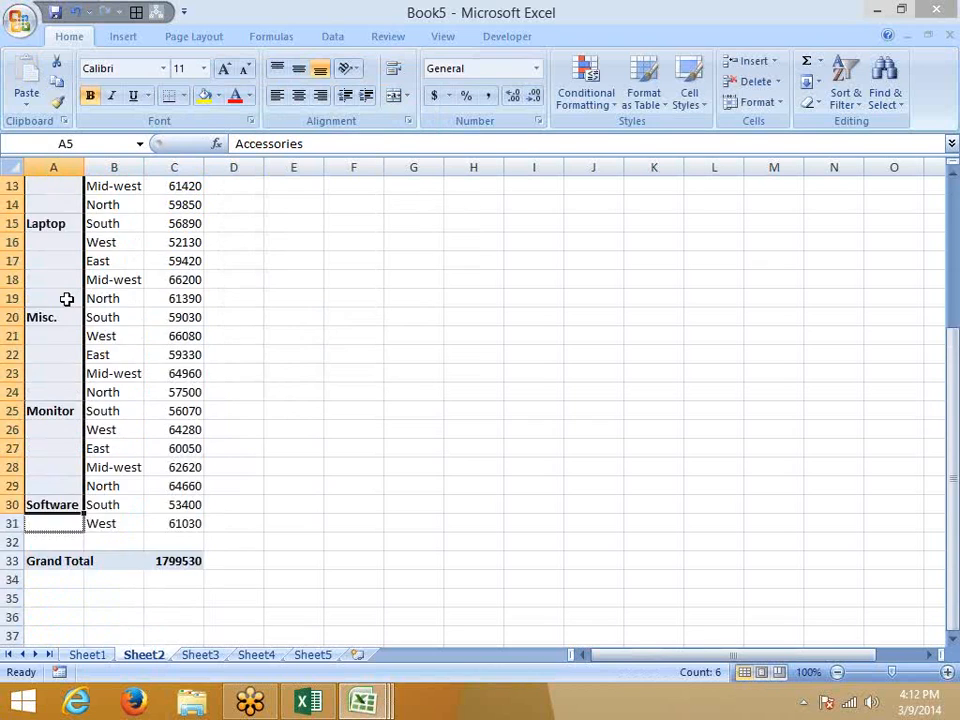
scroll(66, 298, "up", 4)
scroll(66, 298, "down", 7)
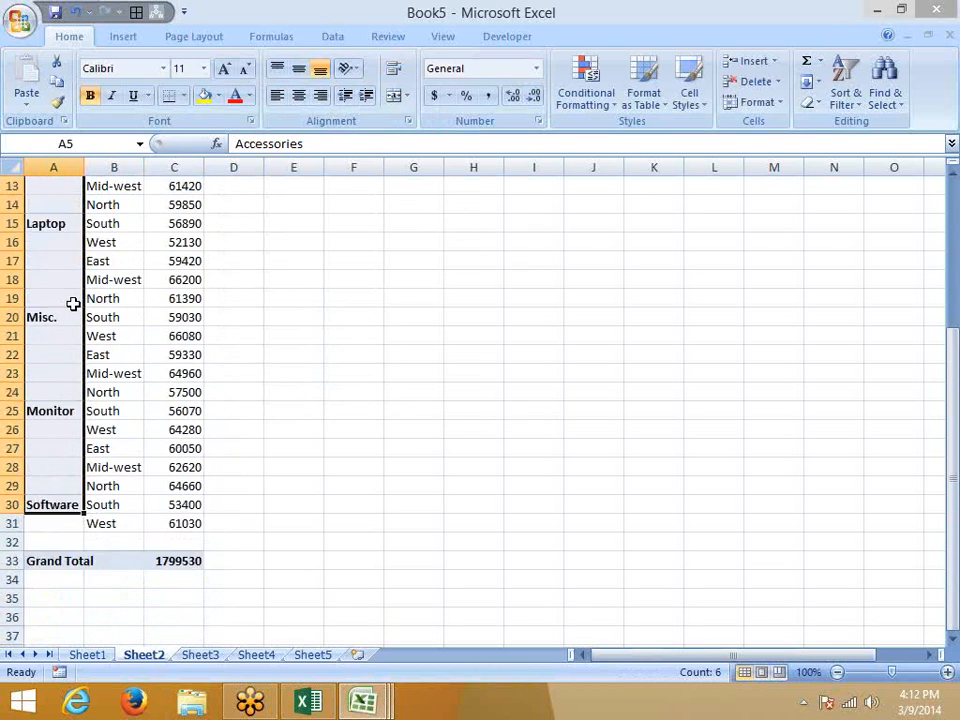
left_click_drag(66, 343, 66, 355)
Delete the empty row 32 above Grand Total and review the blank product cells.
left_click(13, 374)
right_click(13, 374)
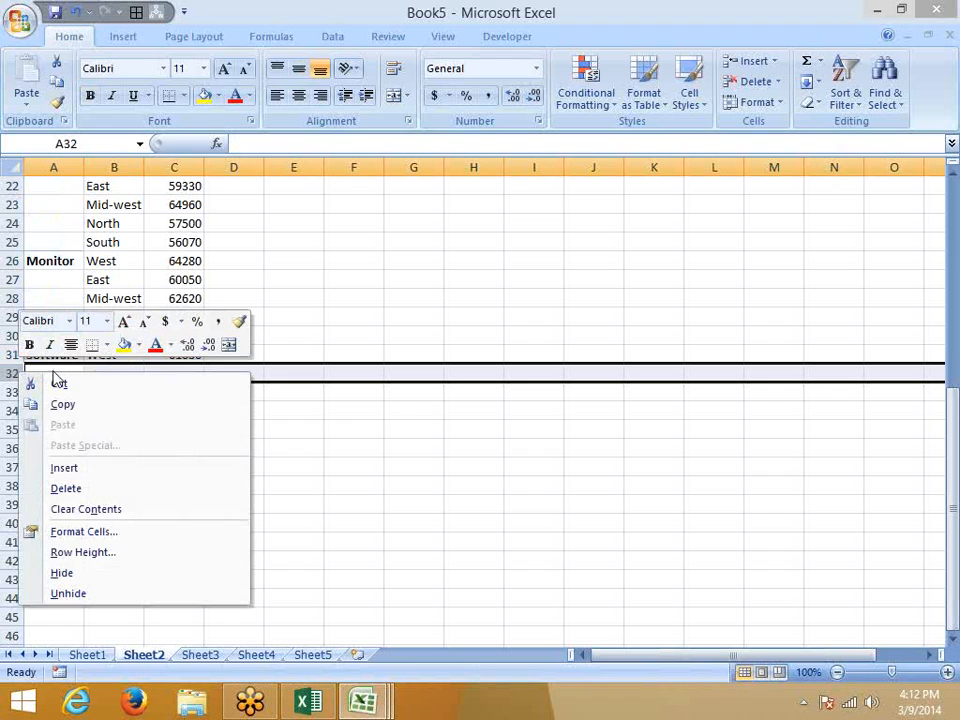
left_click(80, 490)
left_click(128, 299)
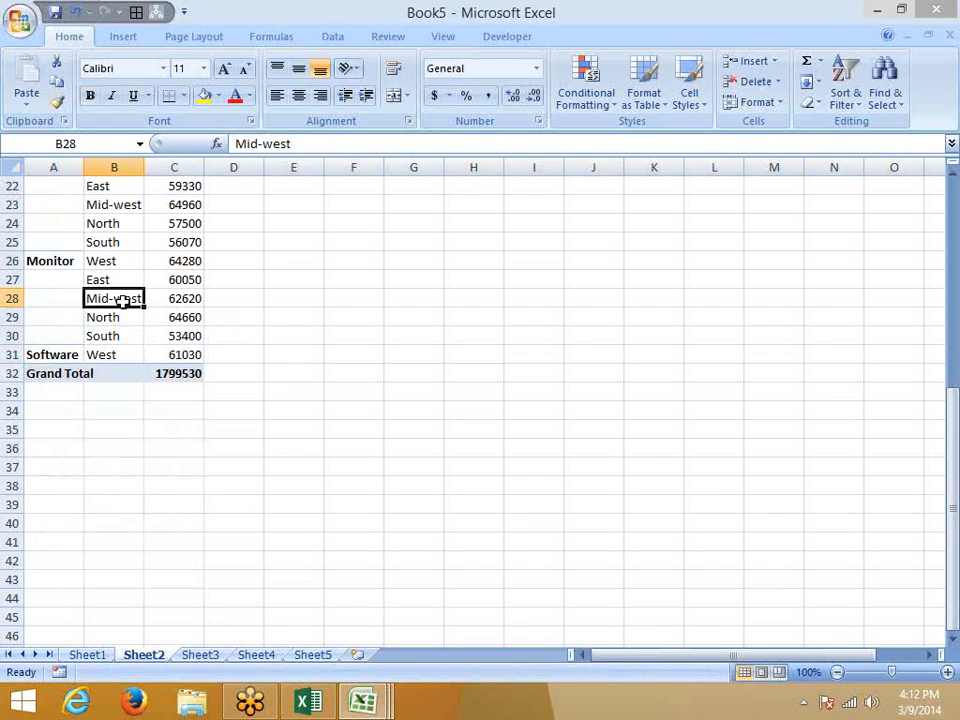
left_click_drag(69, 349, 68, 298)
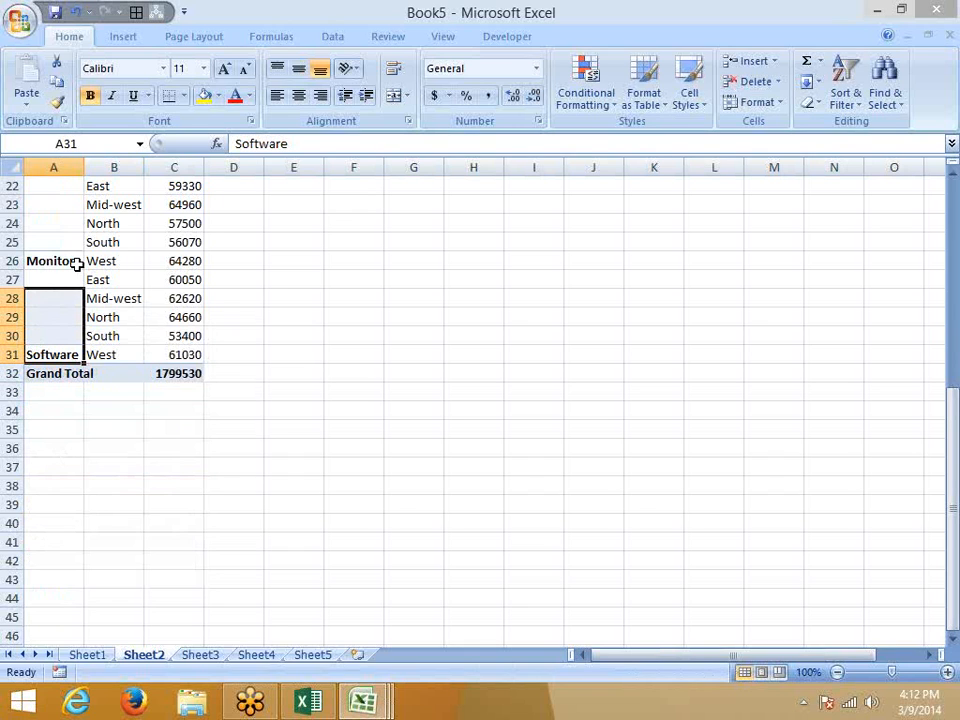
scroll(77, 261, "up", 7)
left_click(72, 237)
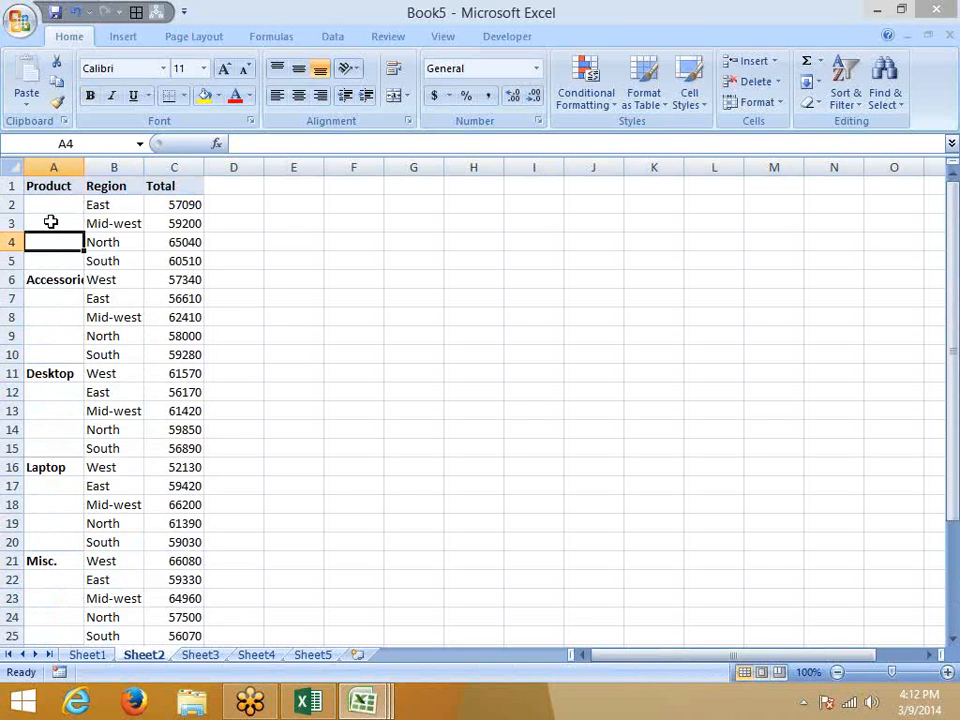
Select the blank product cells with Go To Special > Blanks, then cancel a started = entry.
key("ctrl+g")
left_click(206, 322)
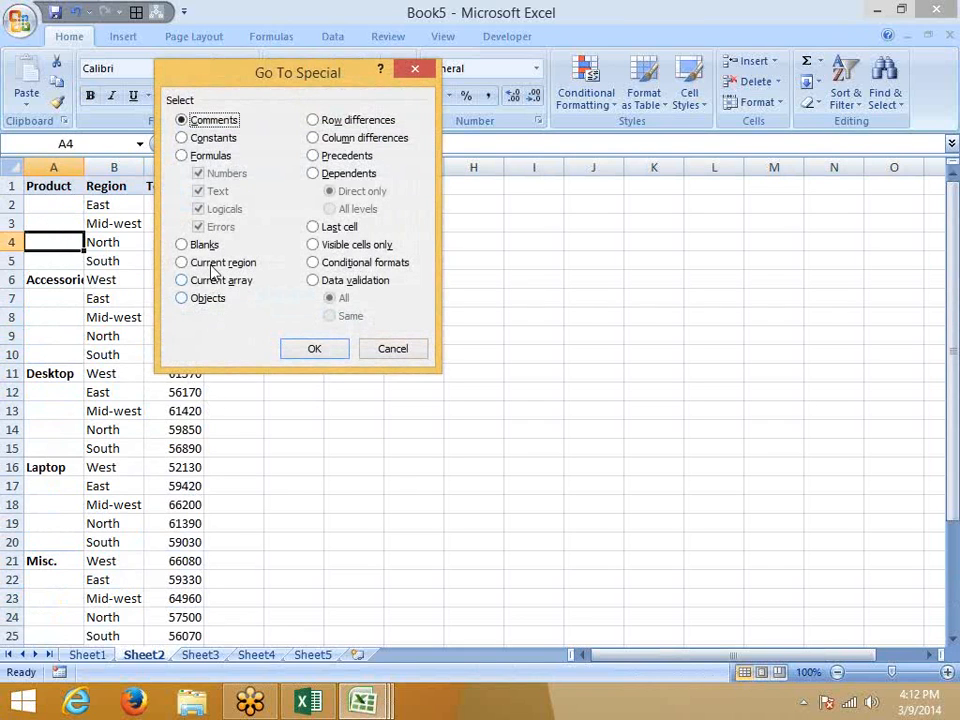
left_click(202, 244)
left_click(310, 350)
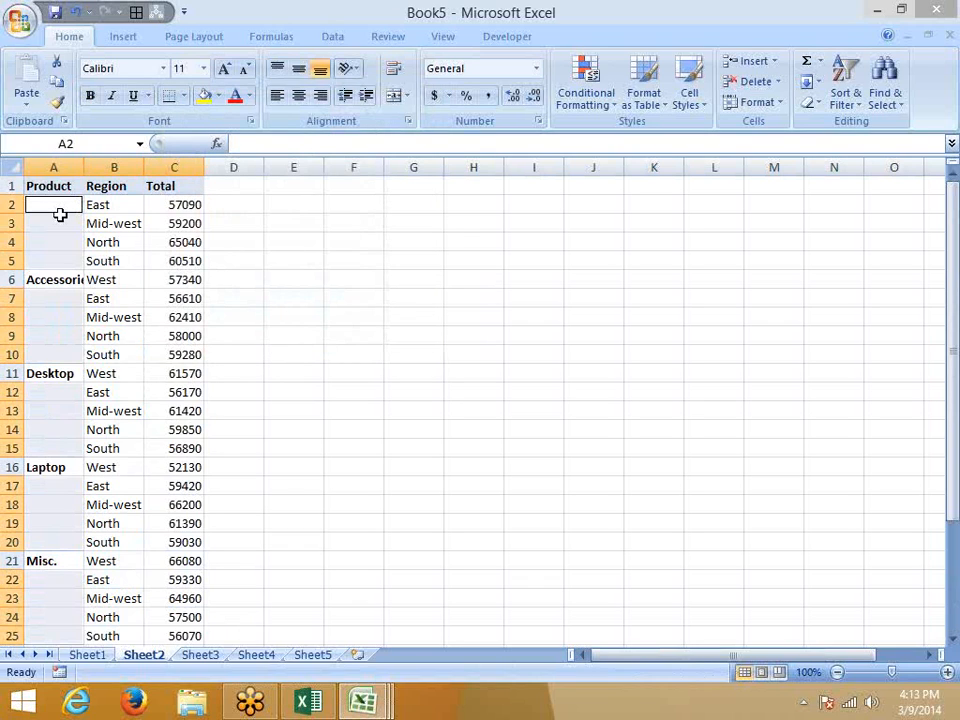
type("=")
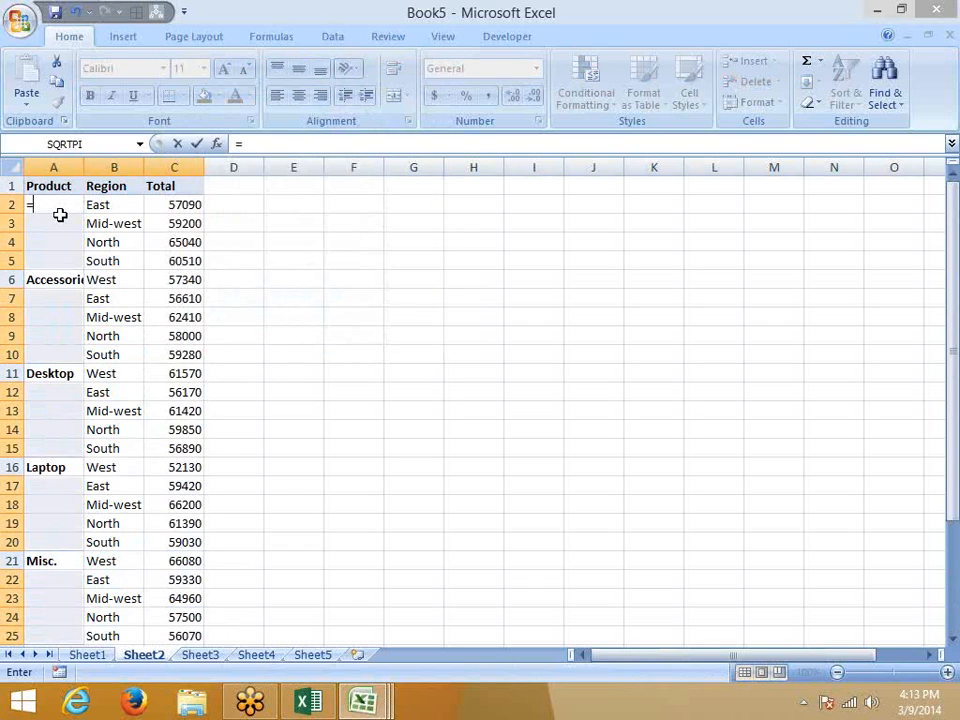
key("Escape")
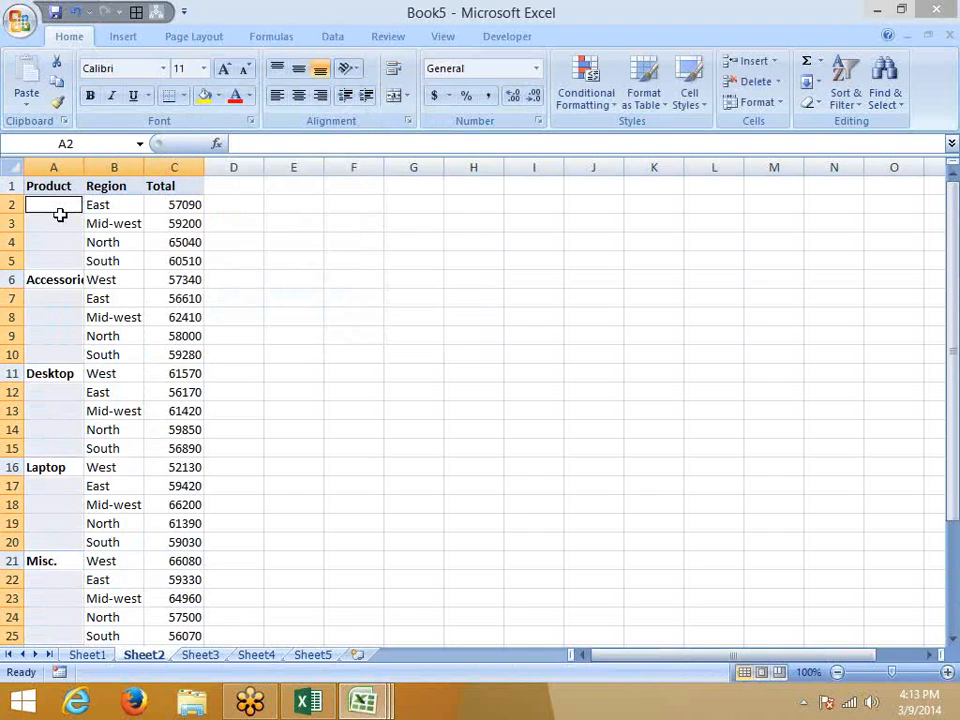
scroll(60, 214, "down", 6)
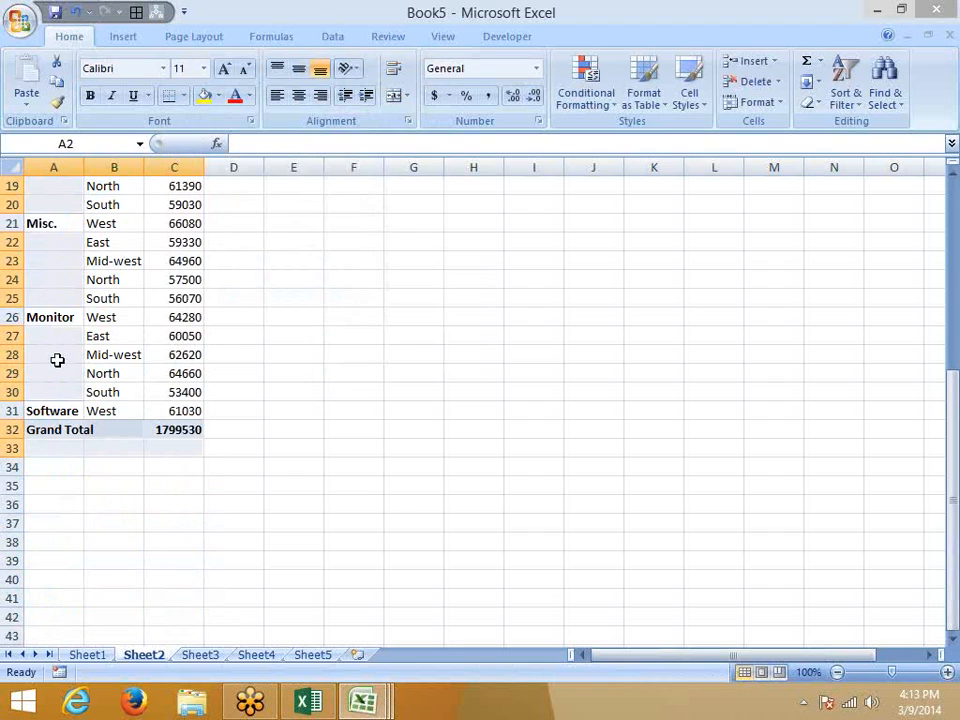
scroll(57, 371, "up", 5)
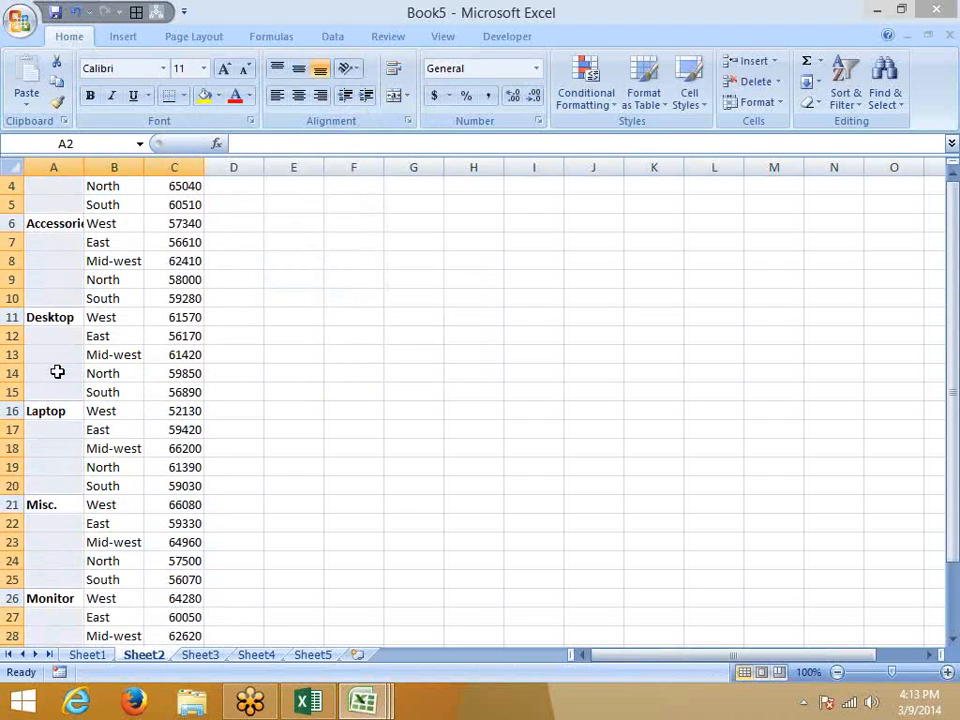
scroll(57, 371, "down", 4)
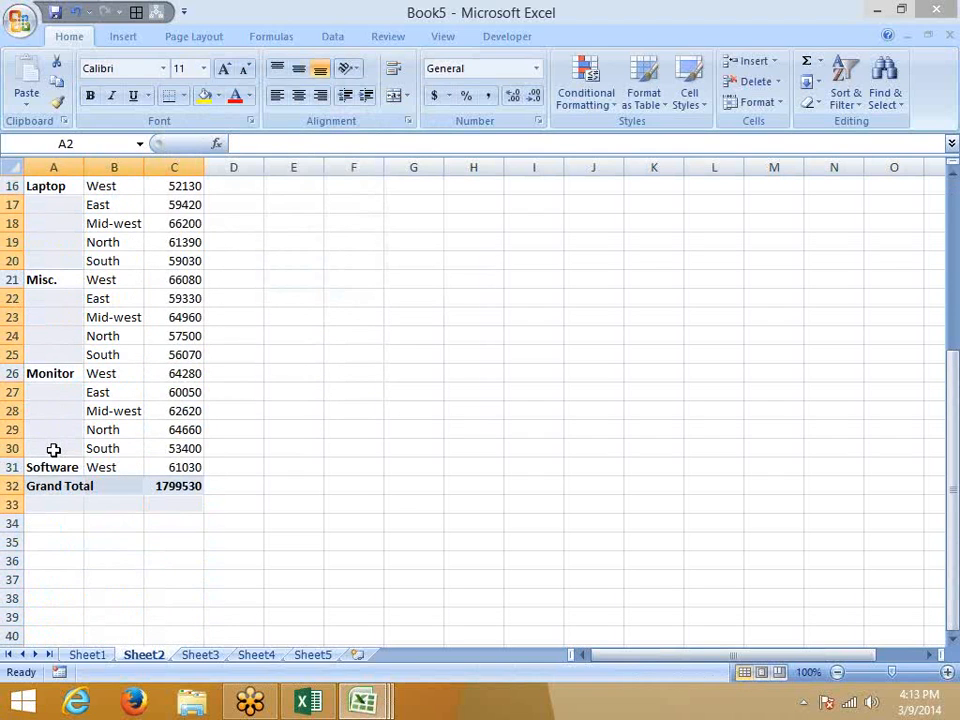
left_click(54, 450)
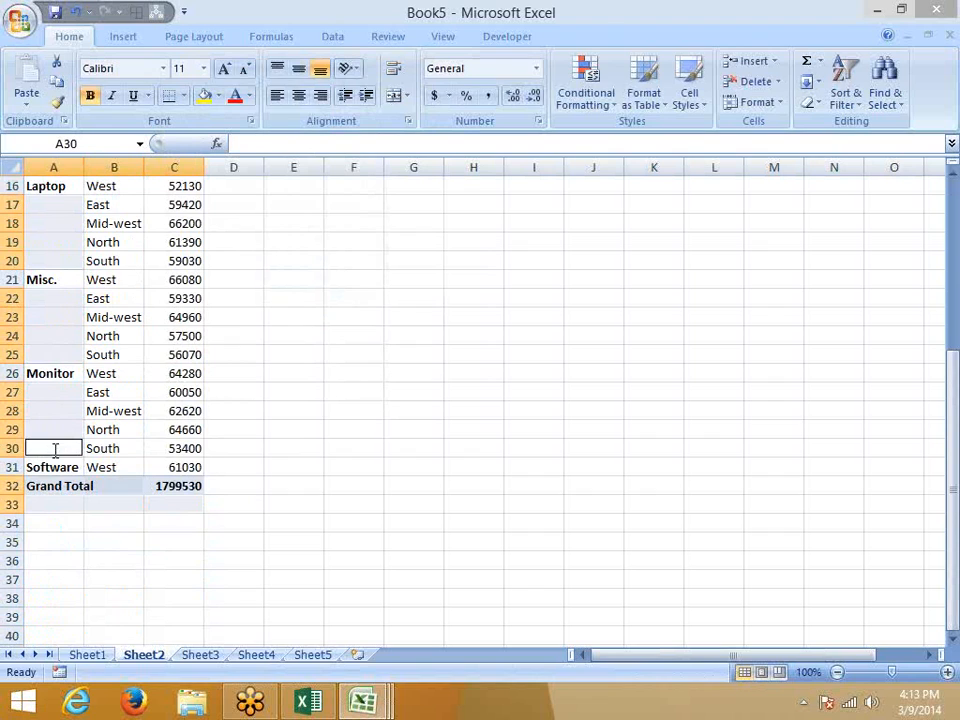
type("=")
left_click(60, 466)
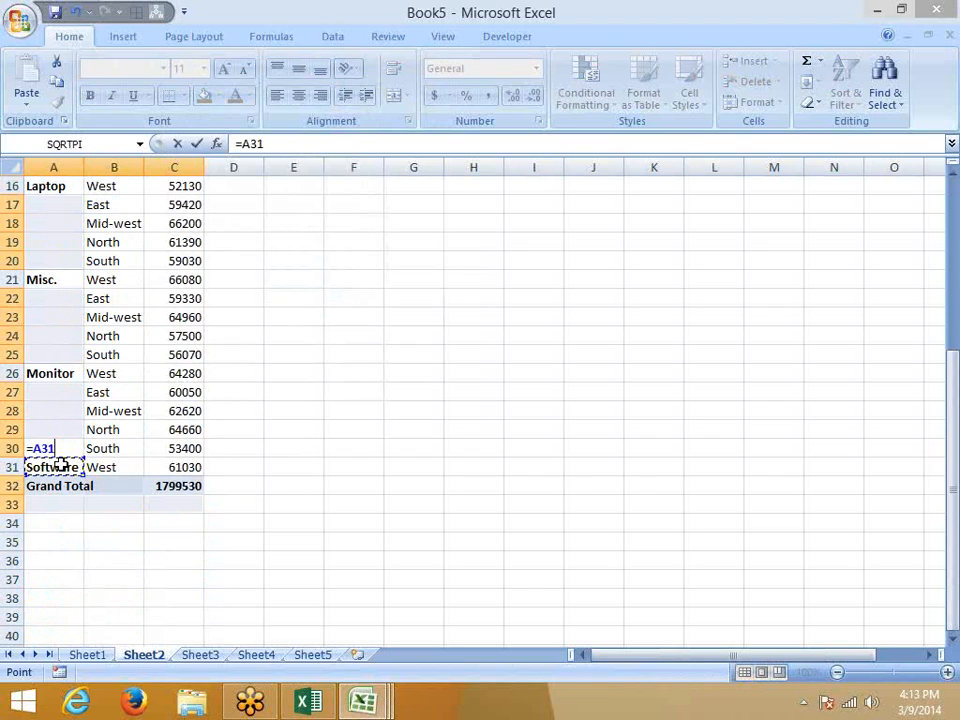
key("ctrl+Return")
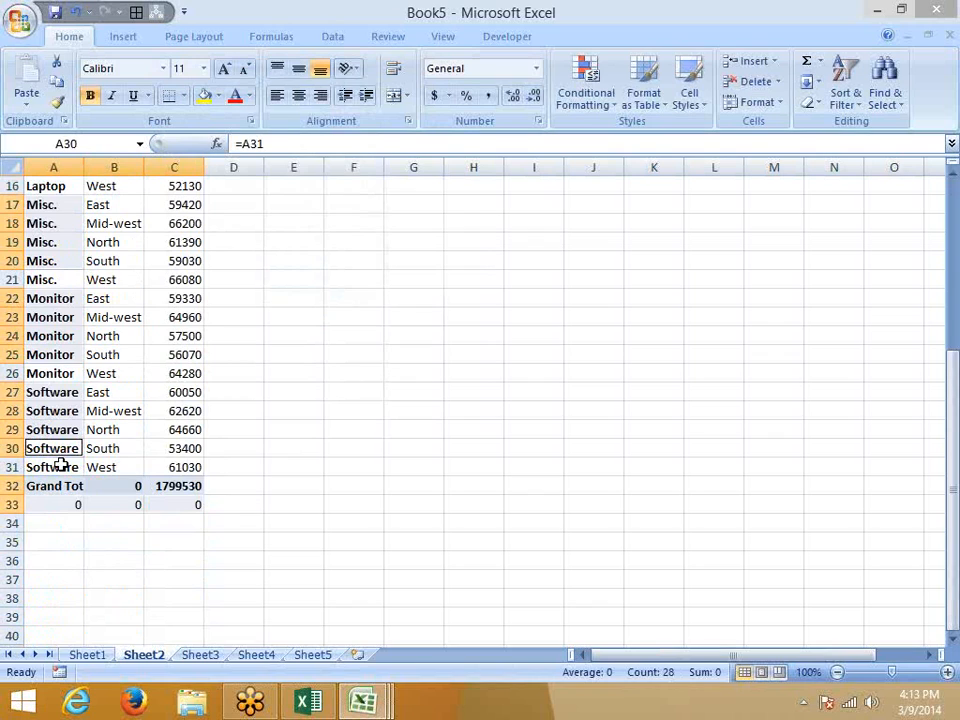
key("ctrl+z")
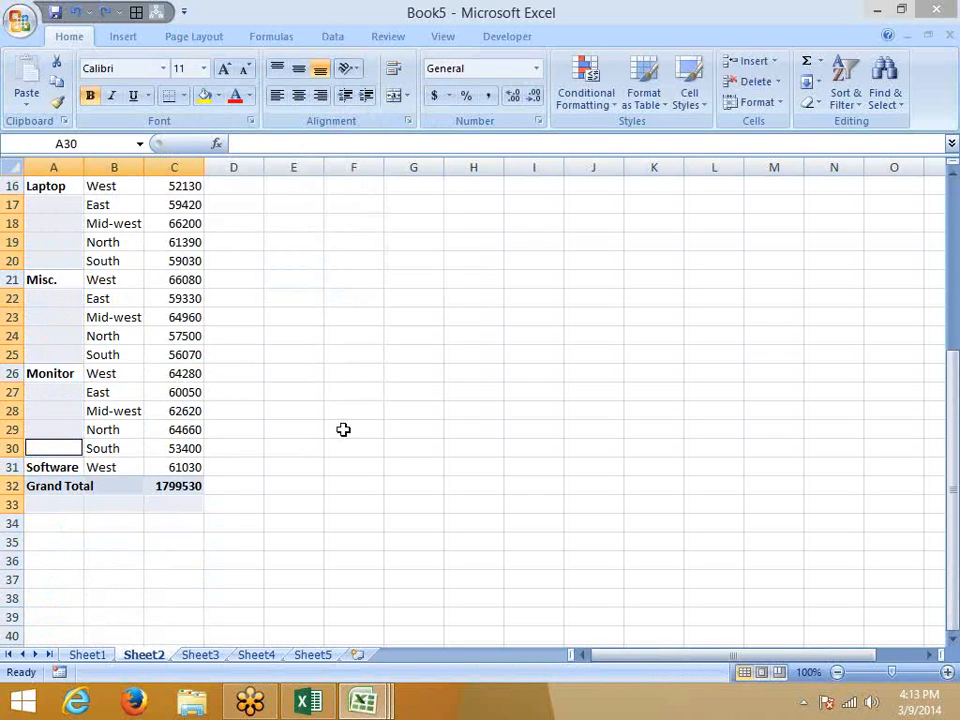
left_click(345, 336)
left_click_drag(340, 242, 672, 243)
key("Tab")
key("Tab")
key("Tab")
key("Tab")
key("Tab")
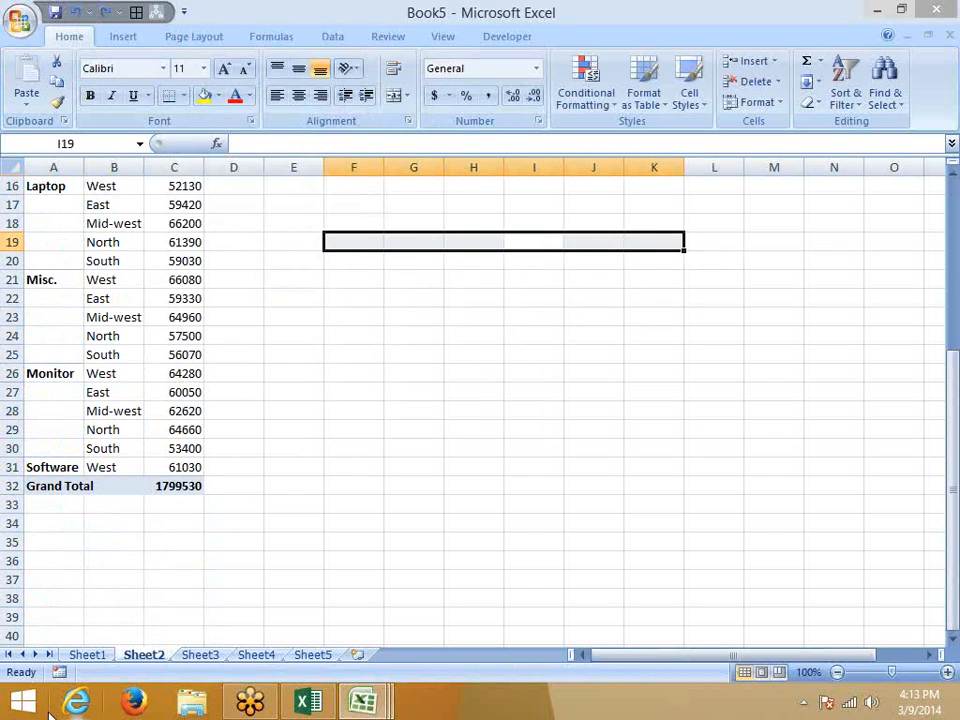
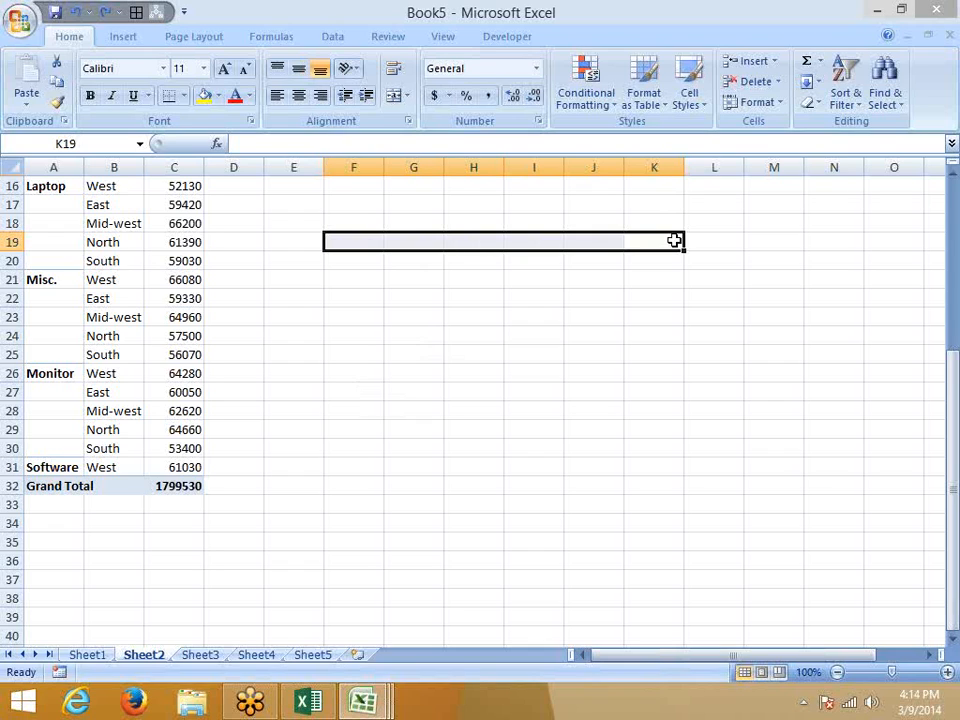
Starting at A2, reselect the empty Product cells using Go To Special > Blanks.
key("Tab")
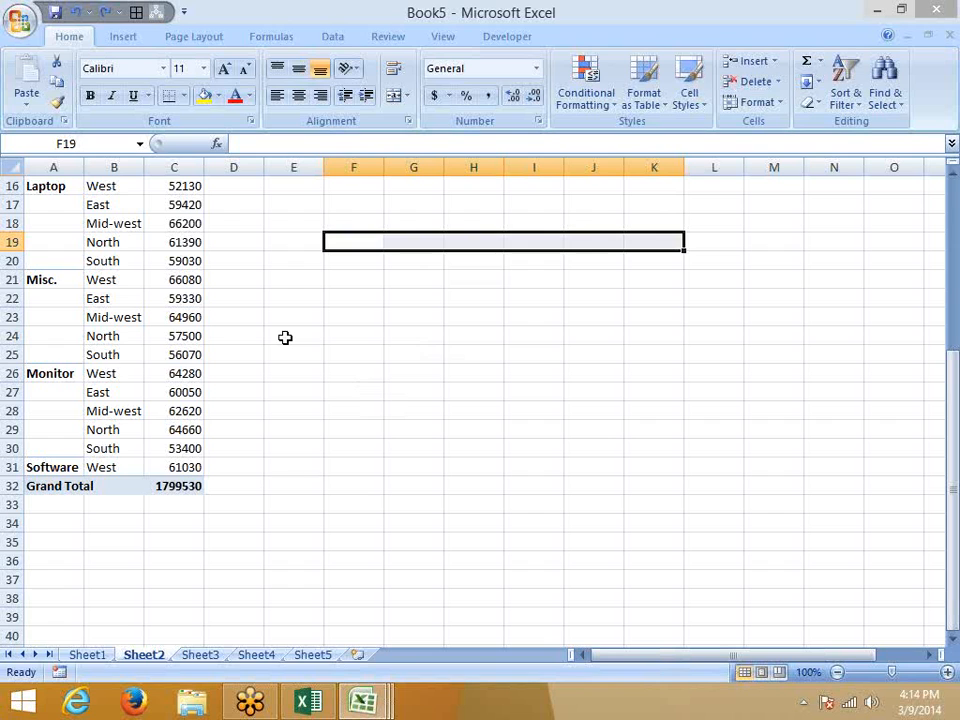
scroll(285, 337, "up", 5)
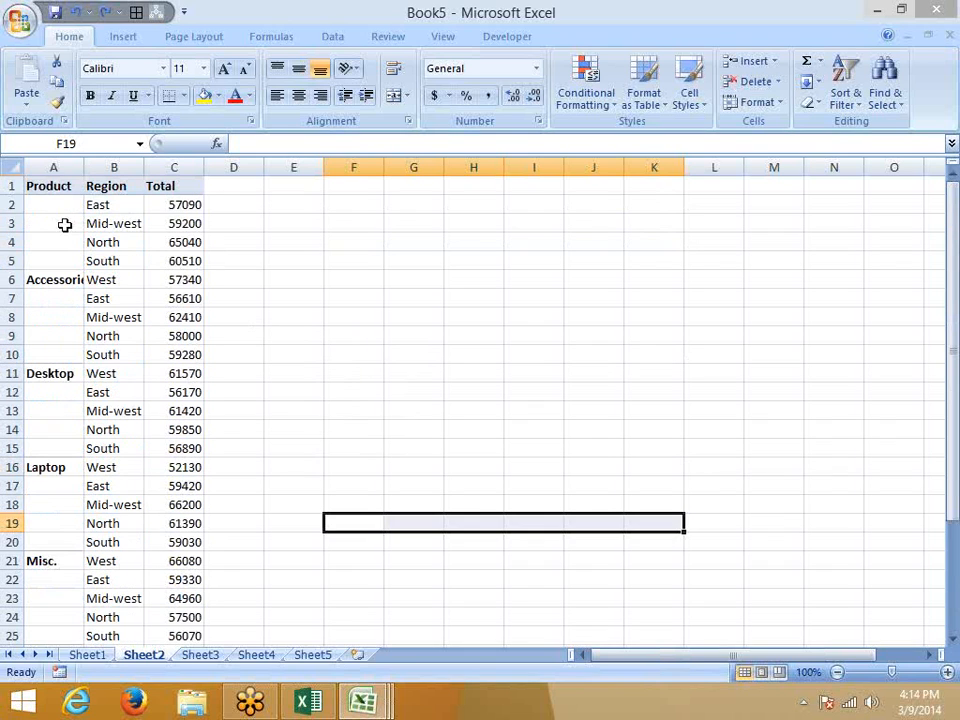
left_click(60, 206)
key("ctrl+g")
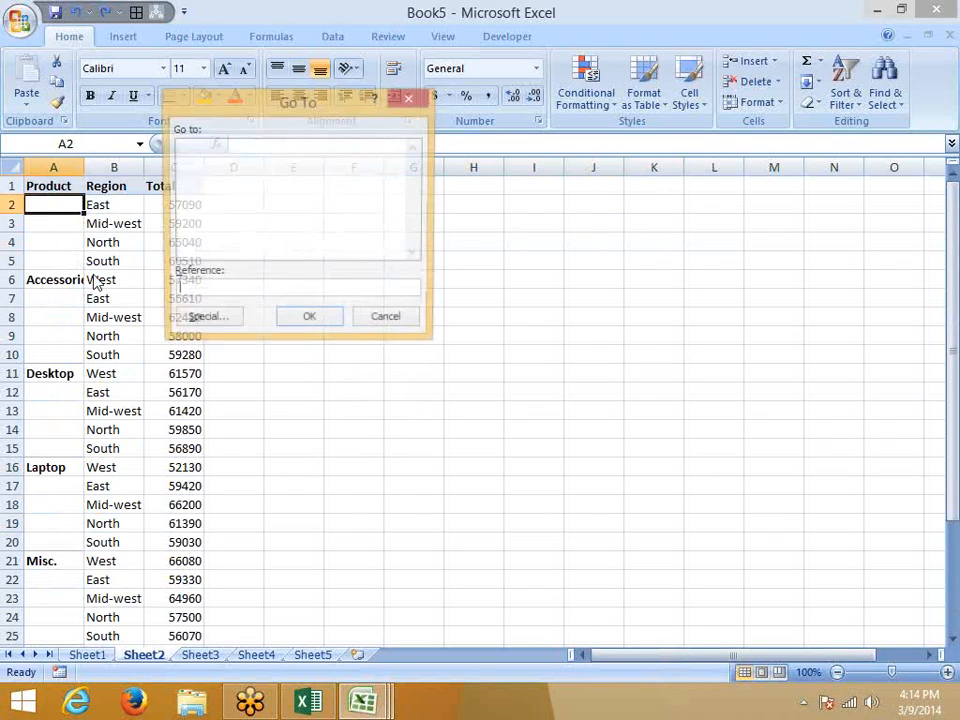
left_click(208, 320)
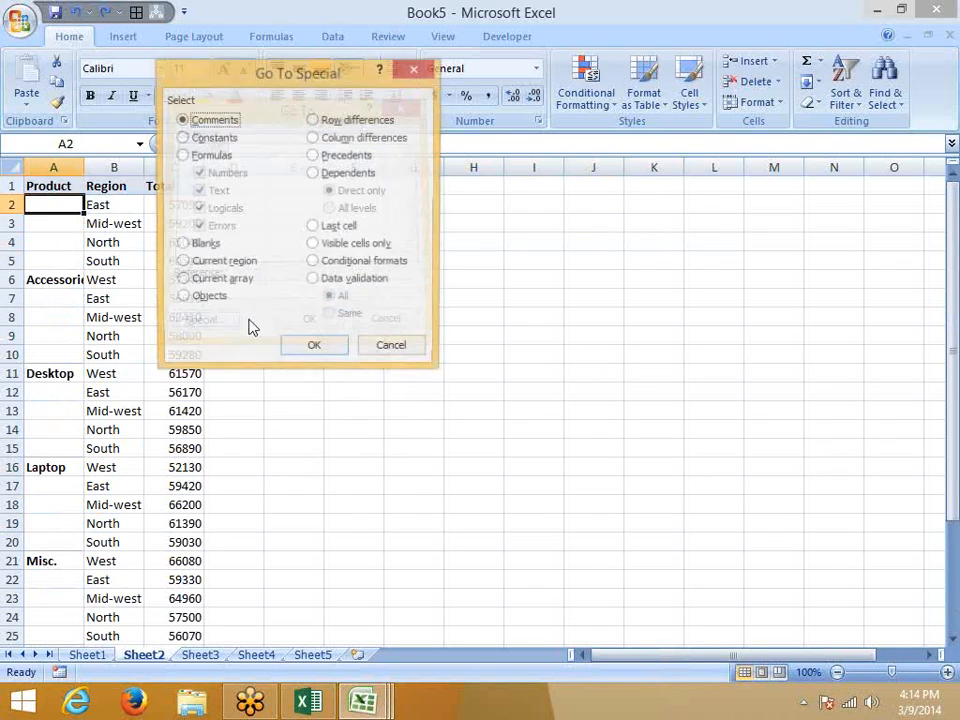
left_click(200, 245)
left_click(316, 348)
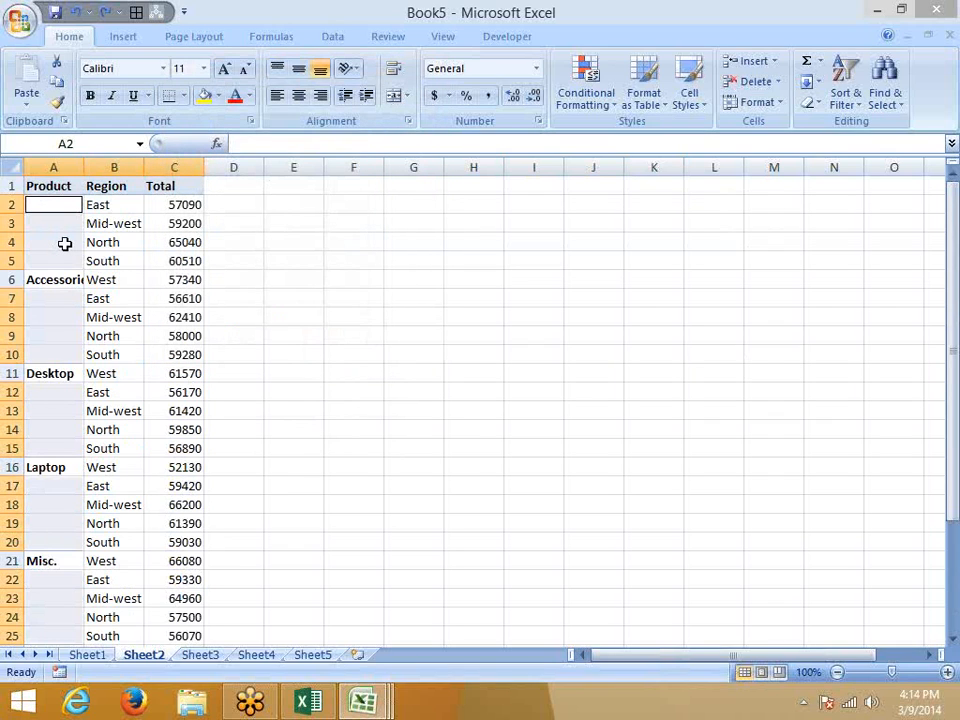
Step through the selected blank cells back to A2, then jump to the table's last cell.
key("Return")
key("Return")
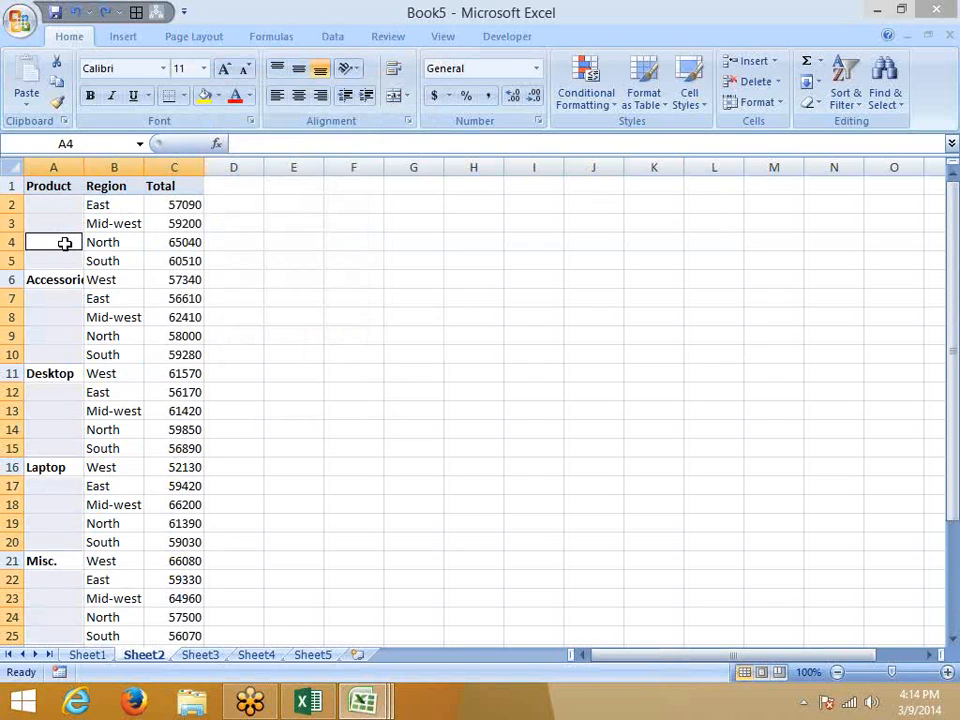
key("shift+Return")
key("shift+Return")
key("ctrl+End")
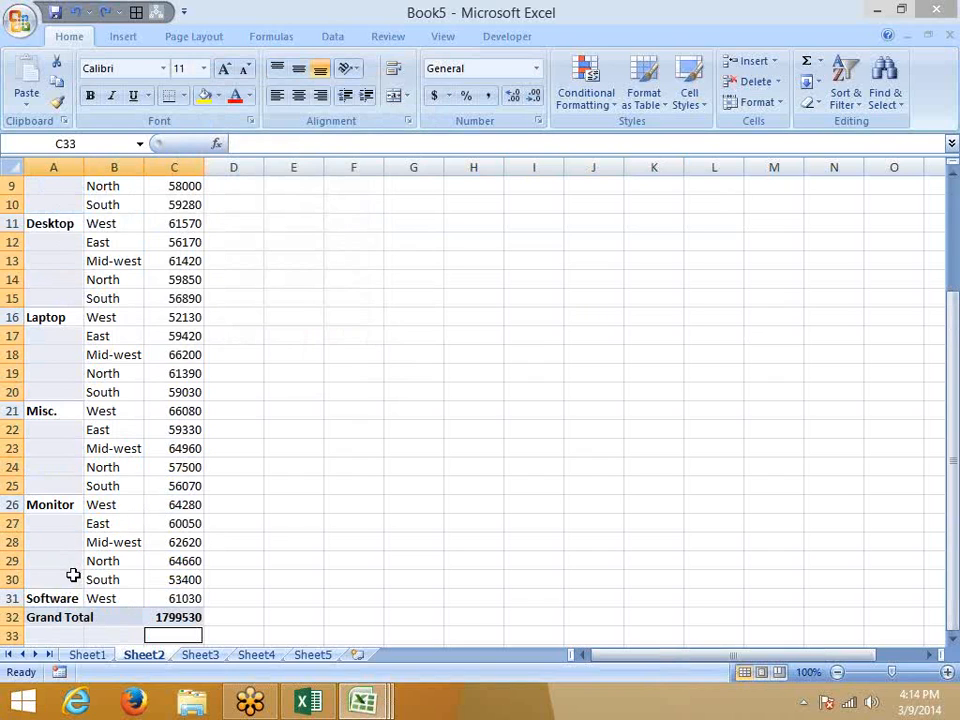
Select B24, glance at Sheet1 and Sheet2, then switch to the empty Sheet3.
left_click(110, 467)
scroll(128, 505, "up", 3)
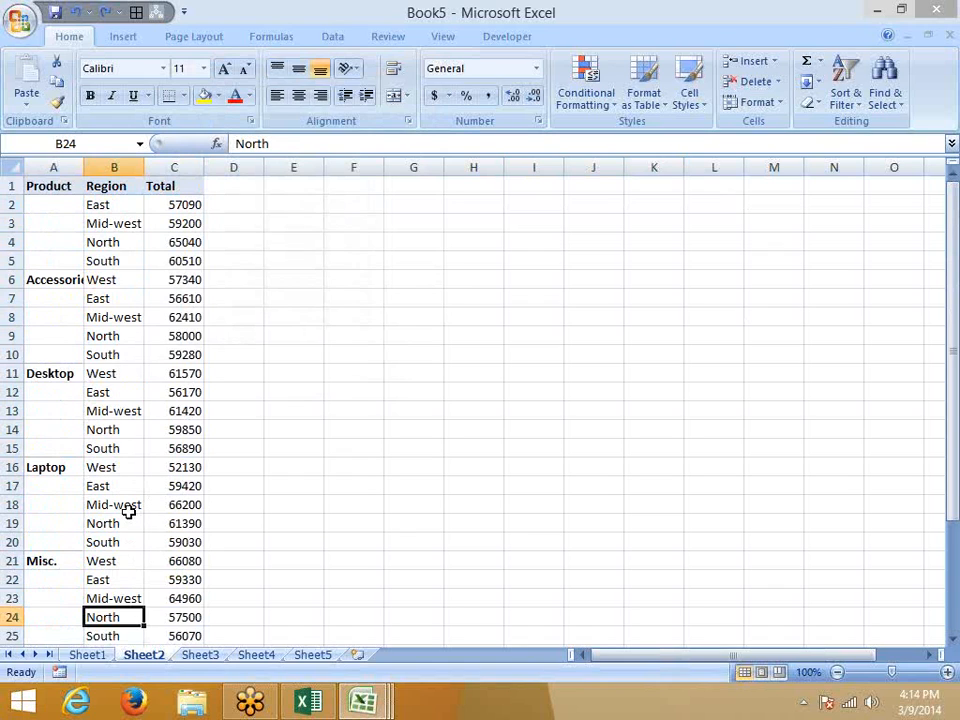
left_click(87, 654)
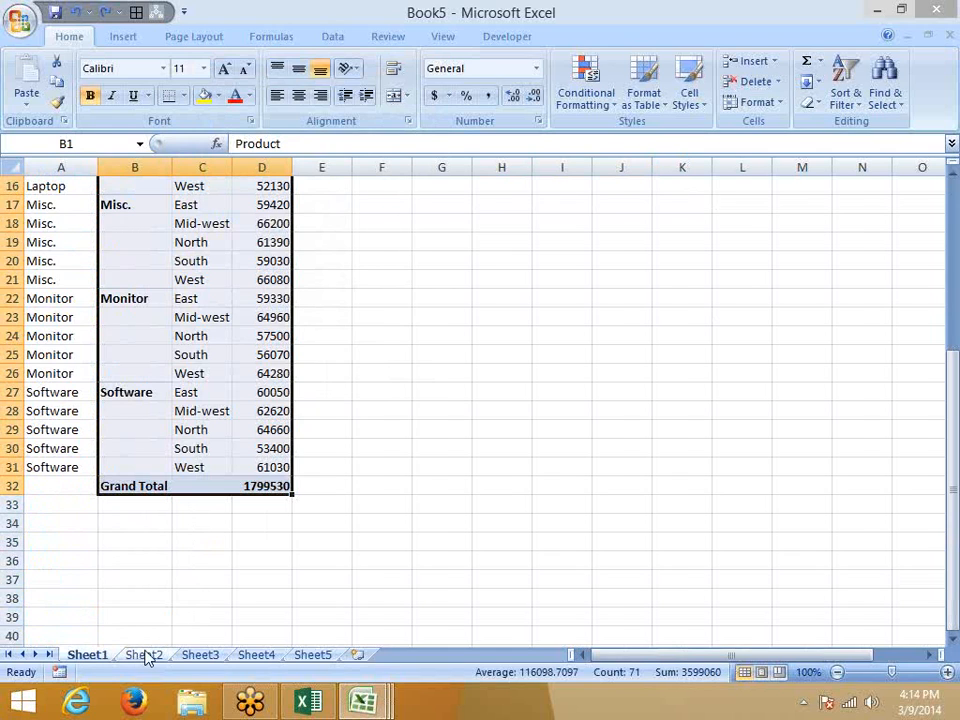
left_click(146, 654)
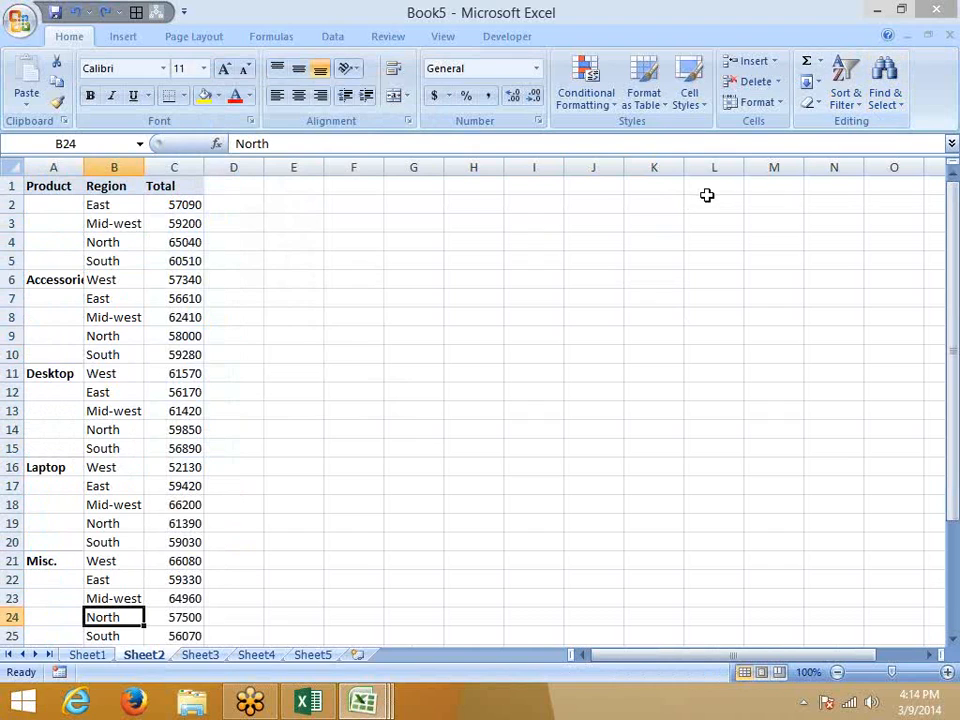
left_click(220, 656)
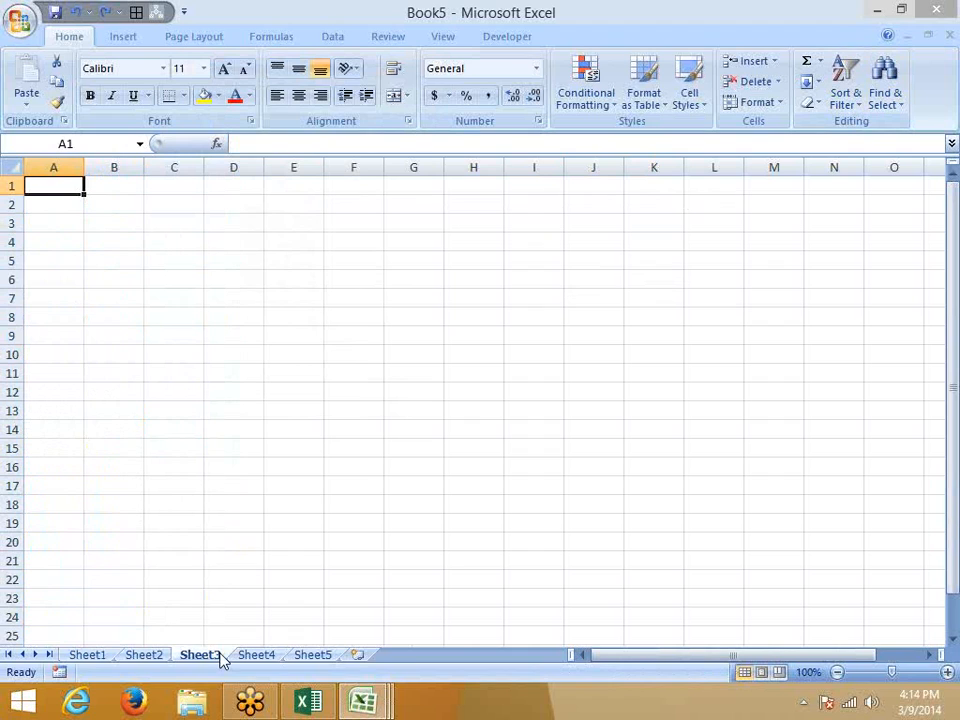
Enter the heading Name in A1 and R1 in B1, filling R2–R4 across C1:E1.
type("Na")
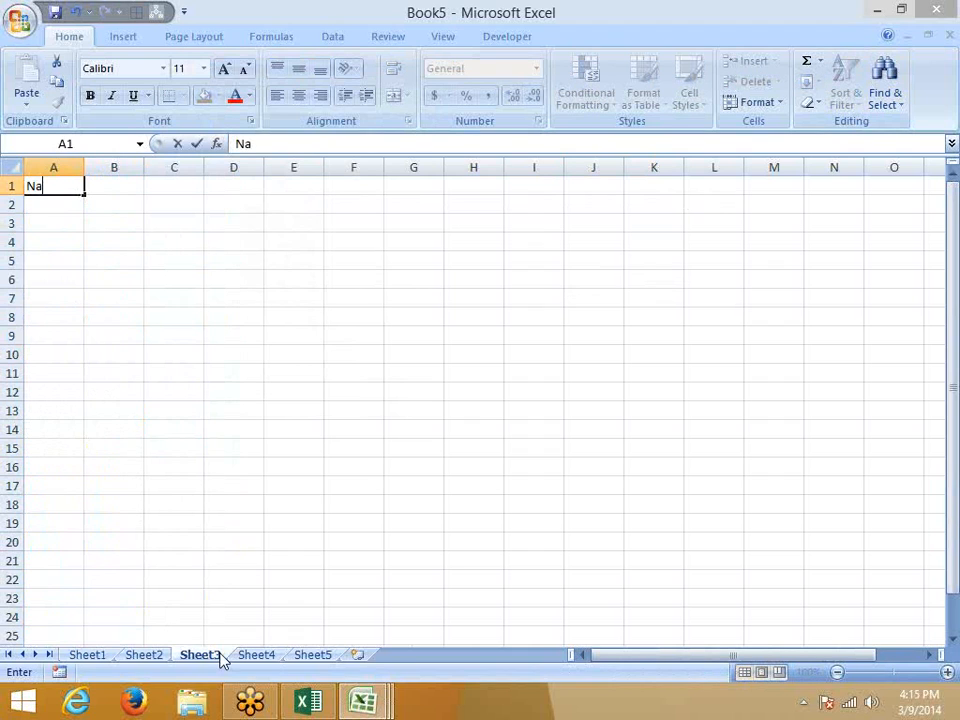
type("me")
key("Tab")
key("Tab")
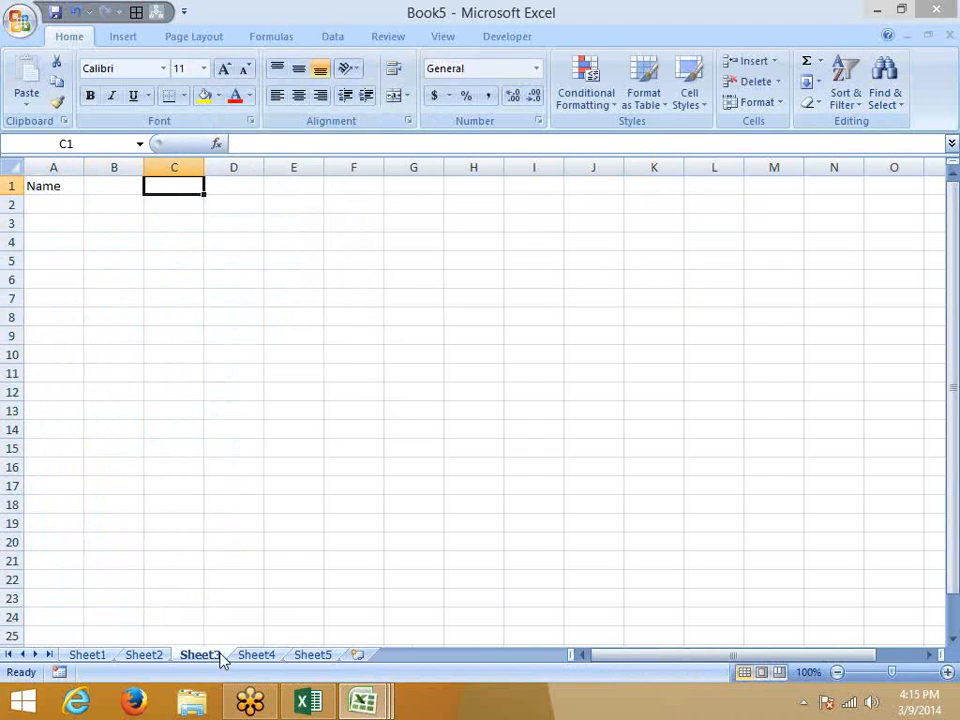
key("Left")
type("R1")
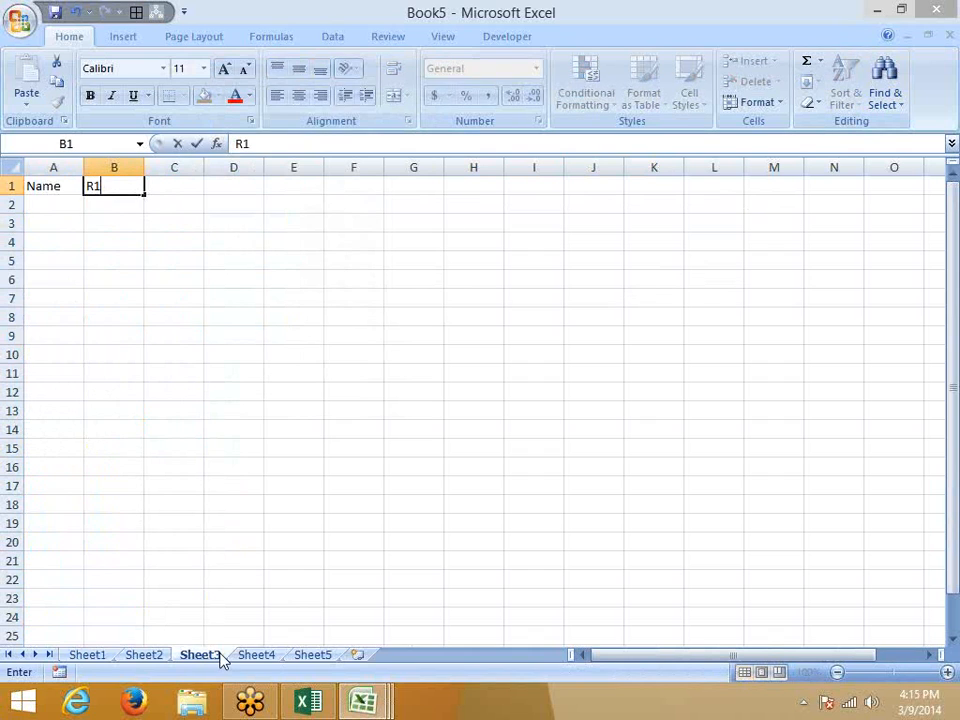
key("Return")
left_click(107, 188)
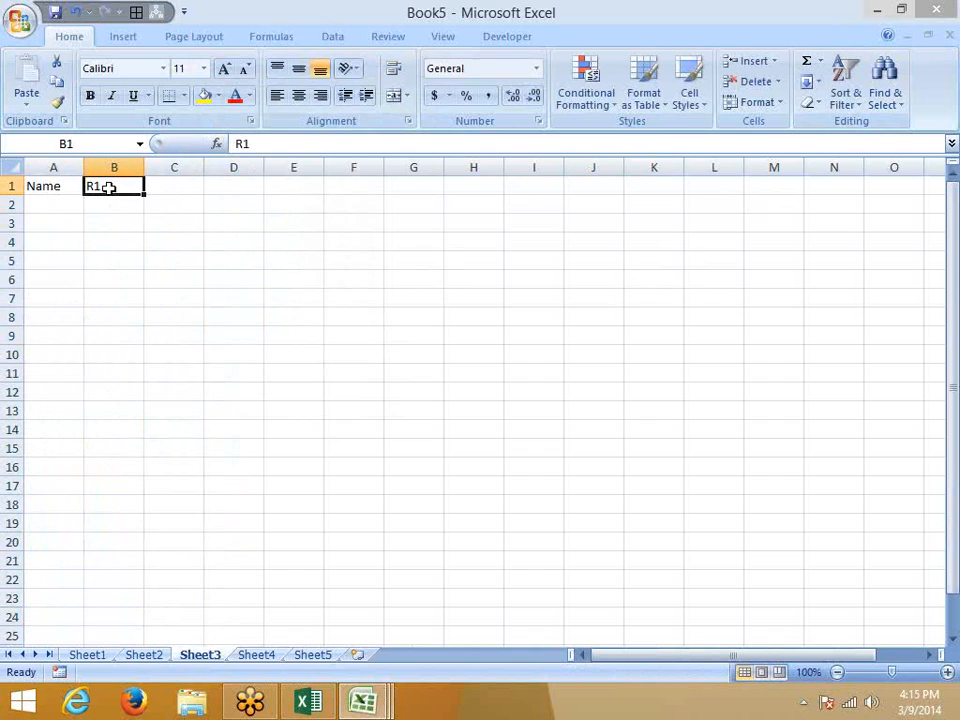
left_click_drag(144, 195, 300, 194)
Enter a person's name in A2 with Y under R1, R2, R3 and R4.
left_click(77, 216)
left_click(75, 205)
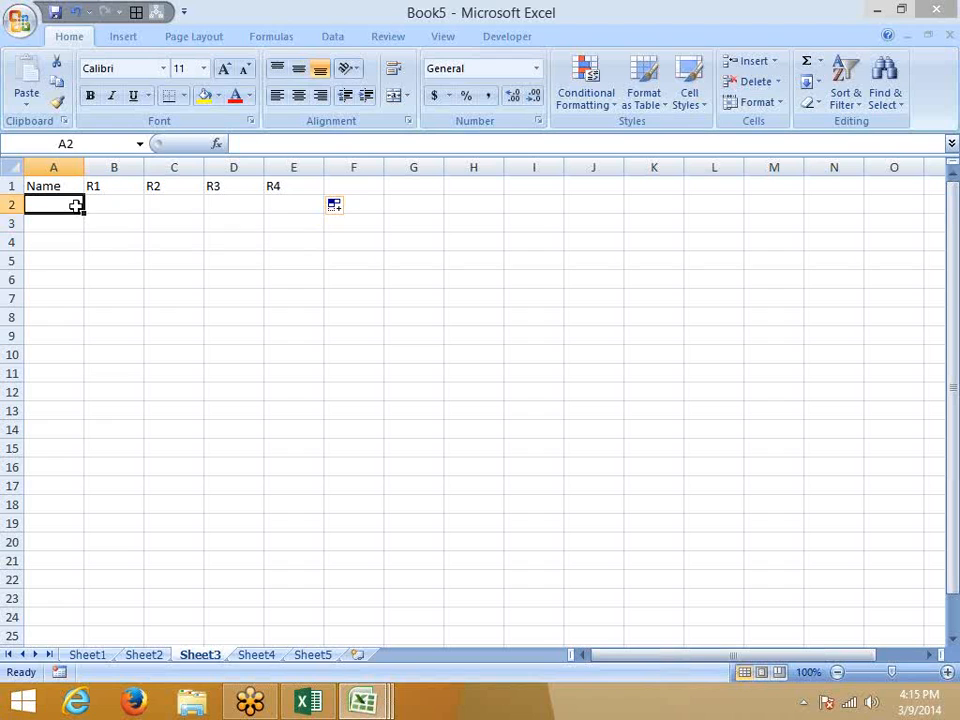
type("Ravi")
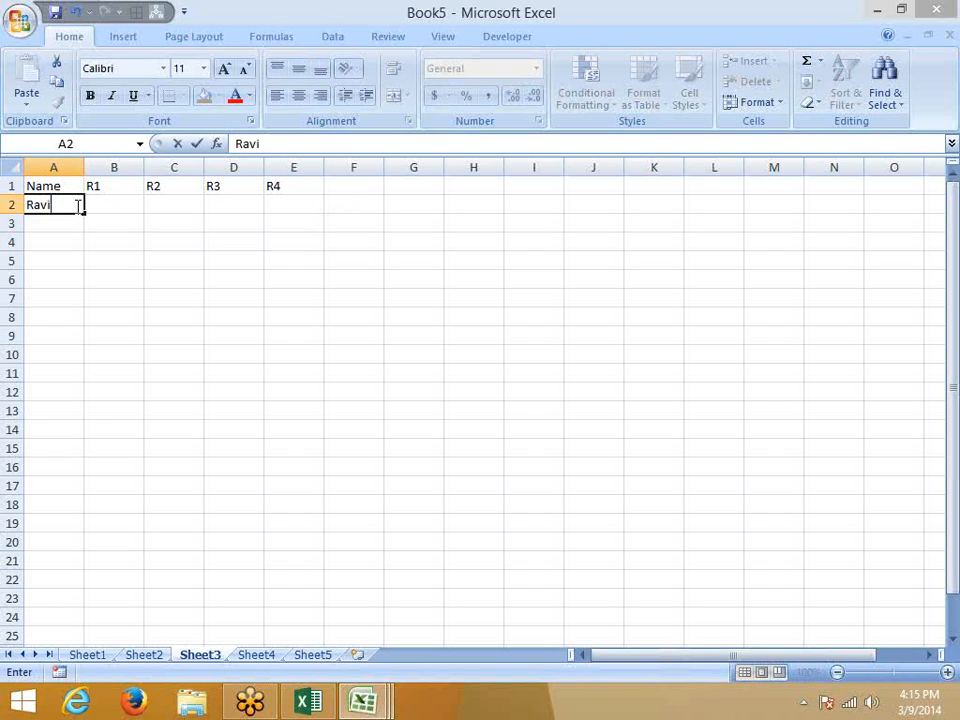
key("Tab")
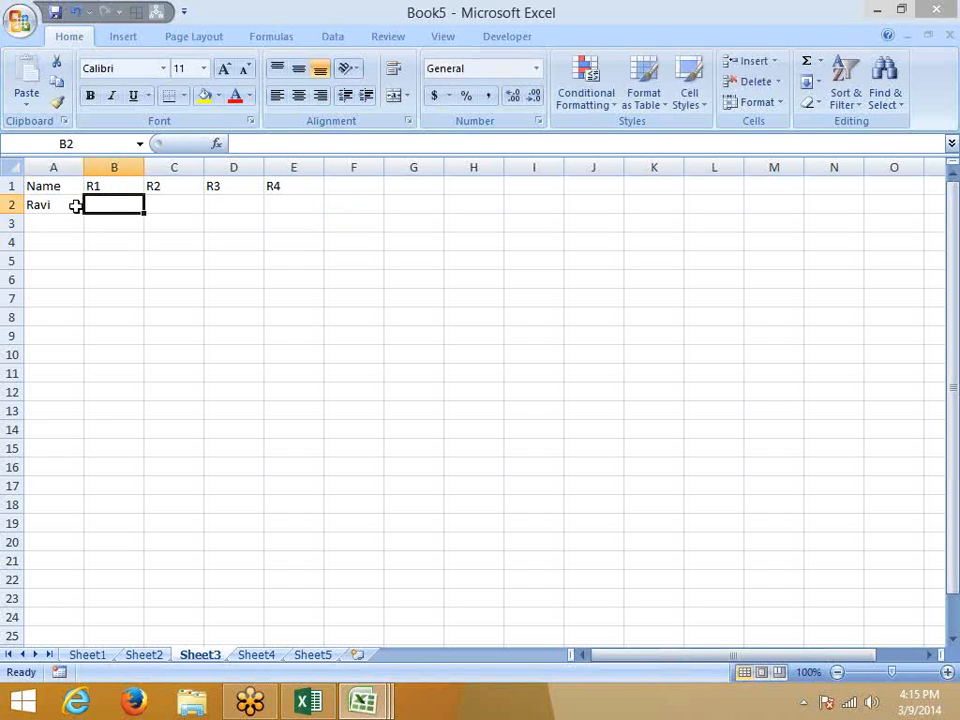
type("Y")
key("Tab")
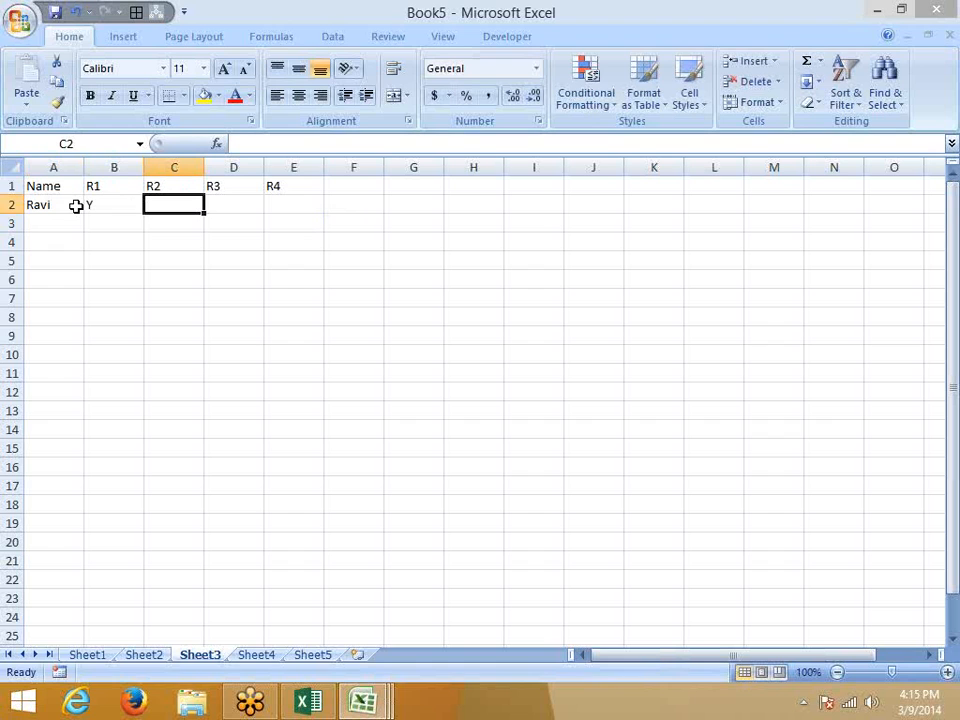
type("Y")
key("Tab")
type("Y")
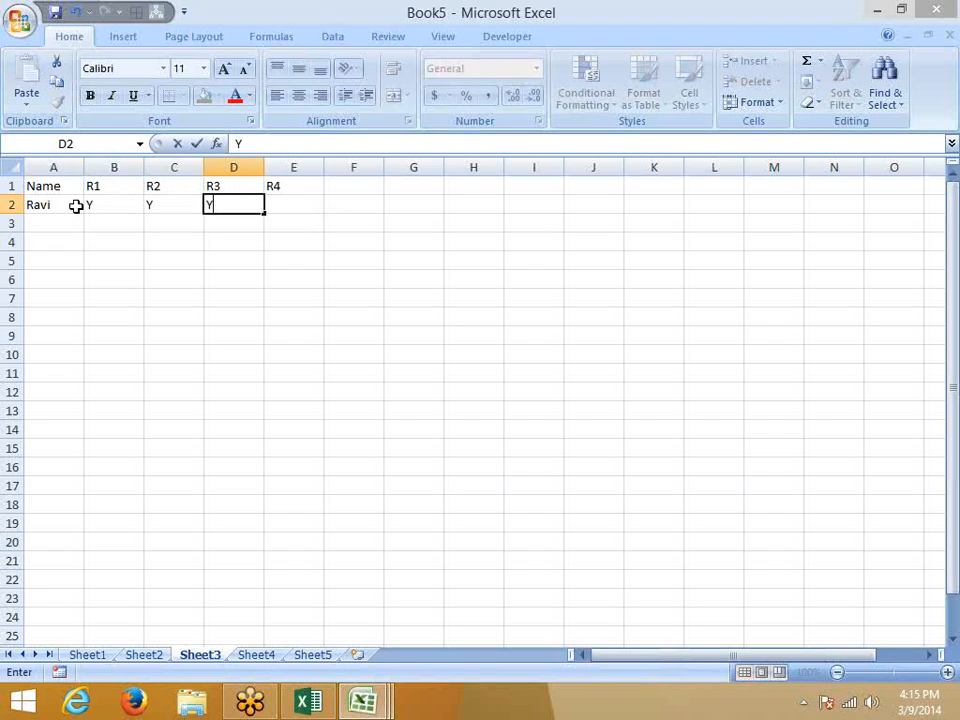
key("Tab")
type("Y")
key("Tab")
Add the Selection heading in F1 and cancel a started formula in F2.
key("Up")
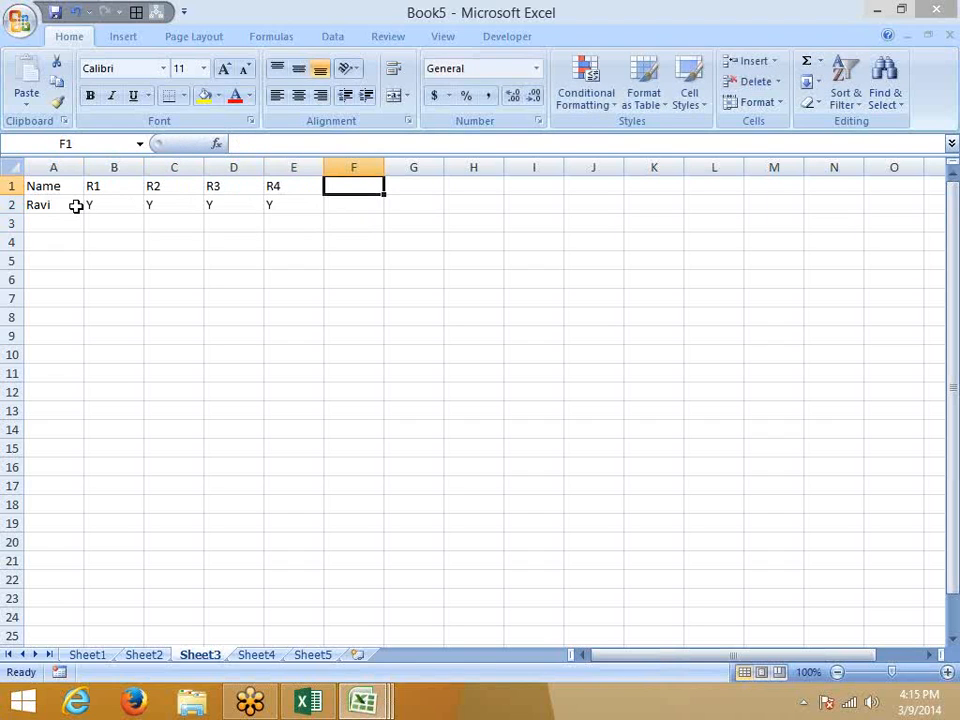
type("Sele")
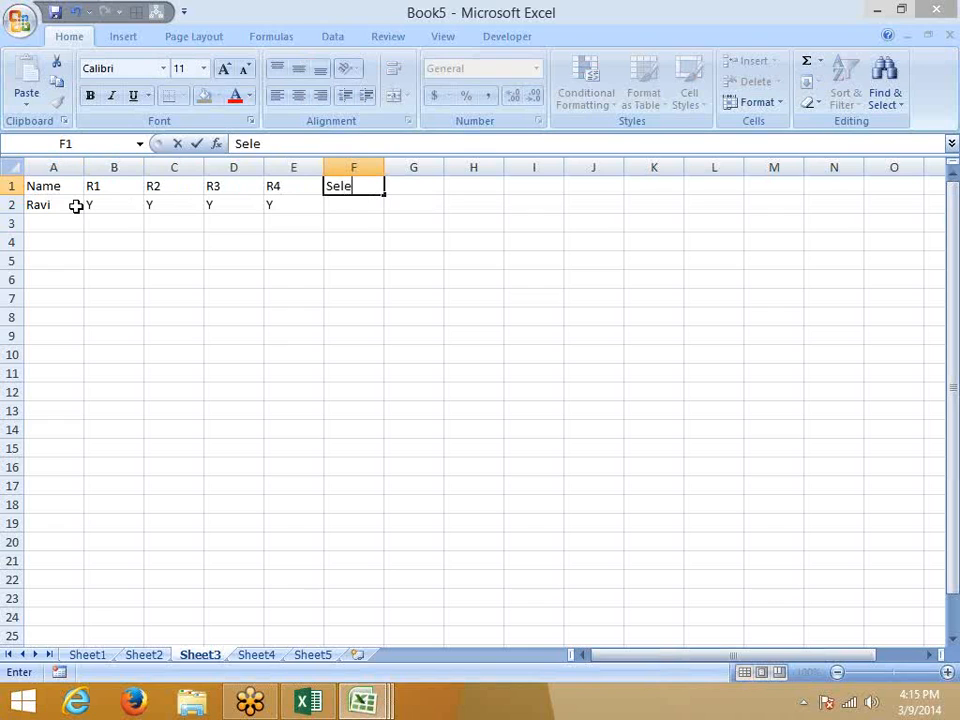
type("ction")
key("Return")
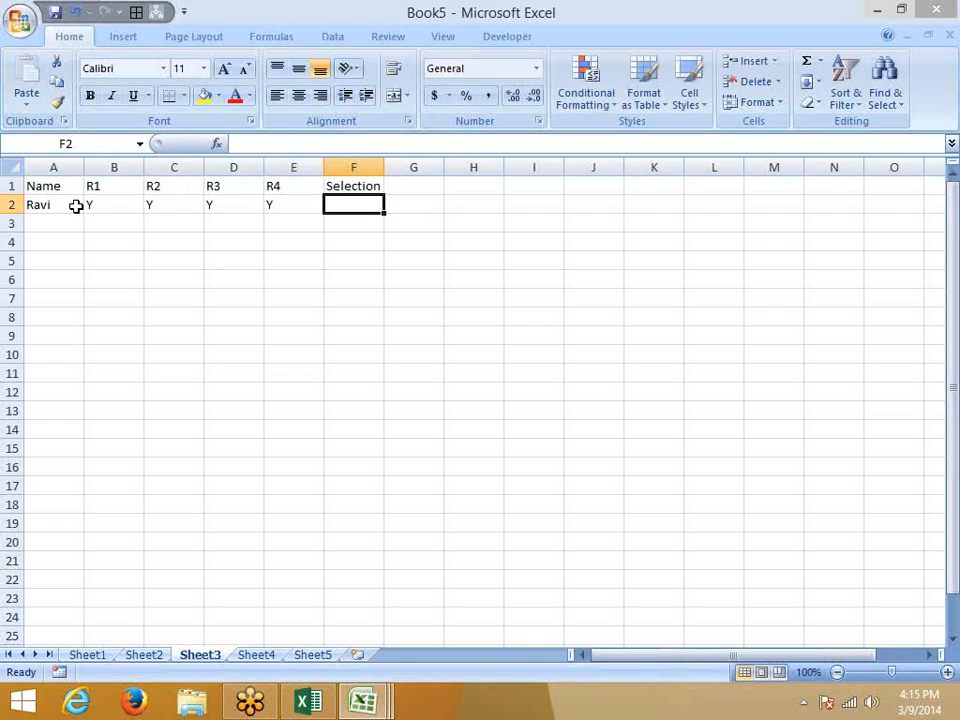
type("=")
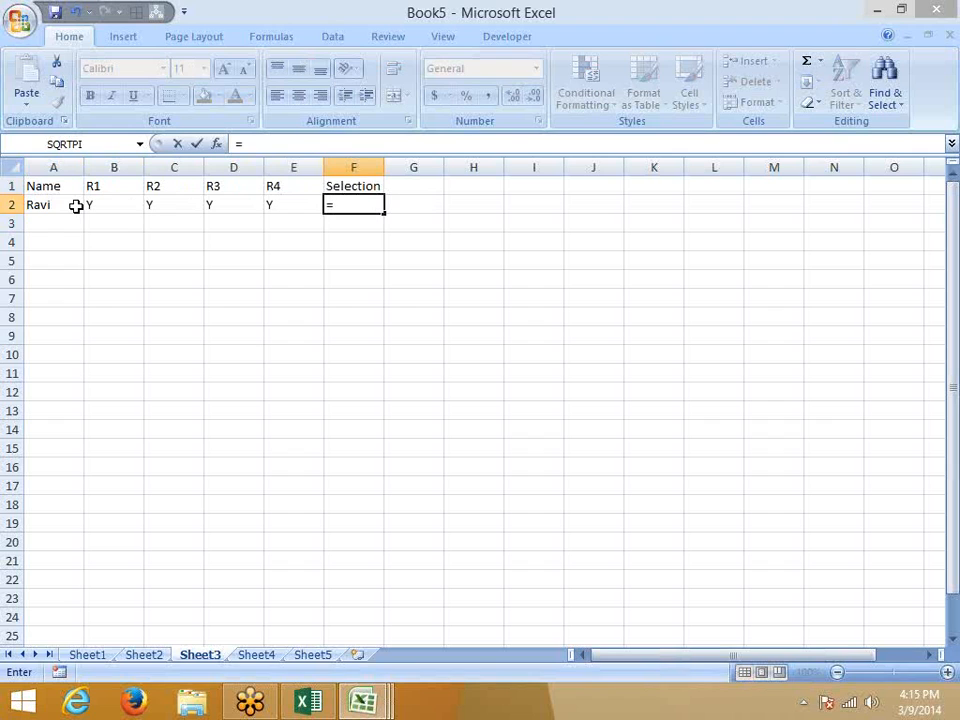
key("Escape")
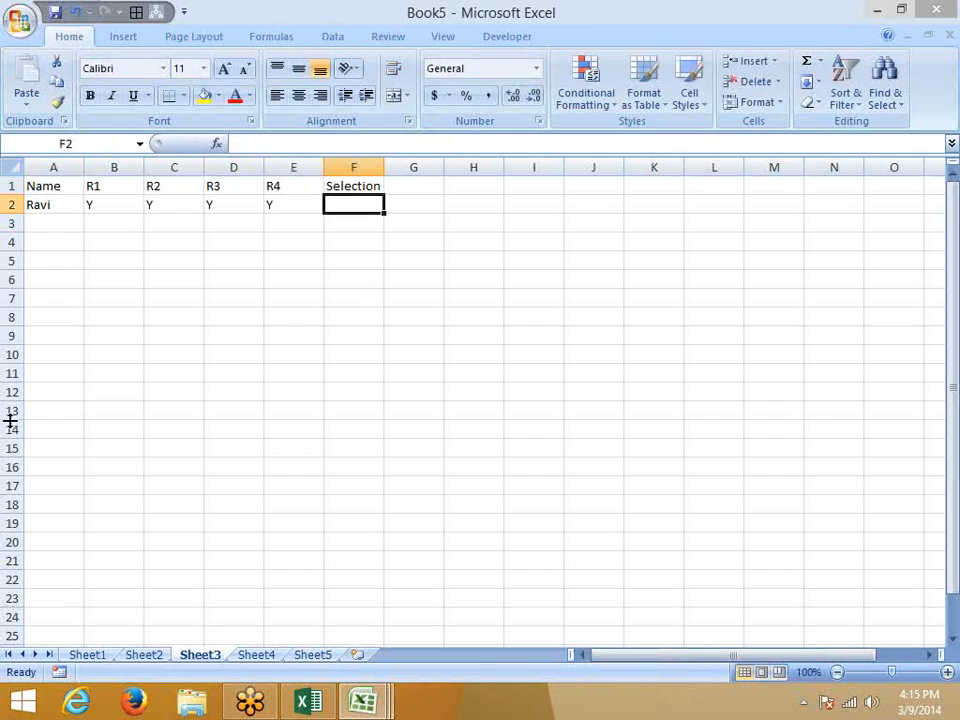
With the annotation pen, draw the top decision diamond and its connector lines.
left_click(948, 249)
left_click(843, 283)
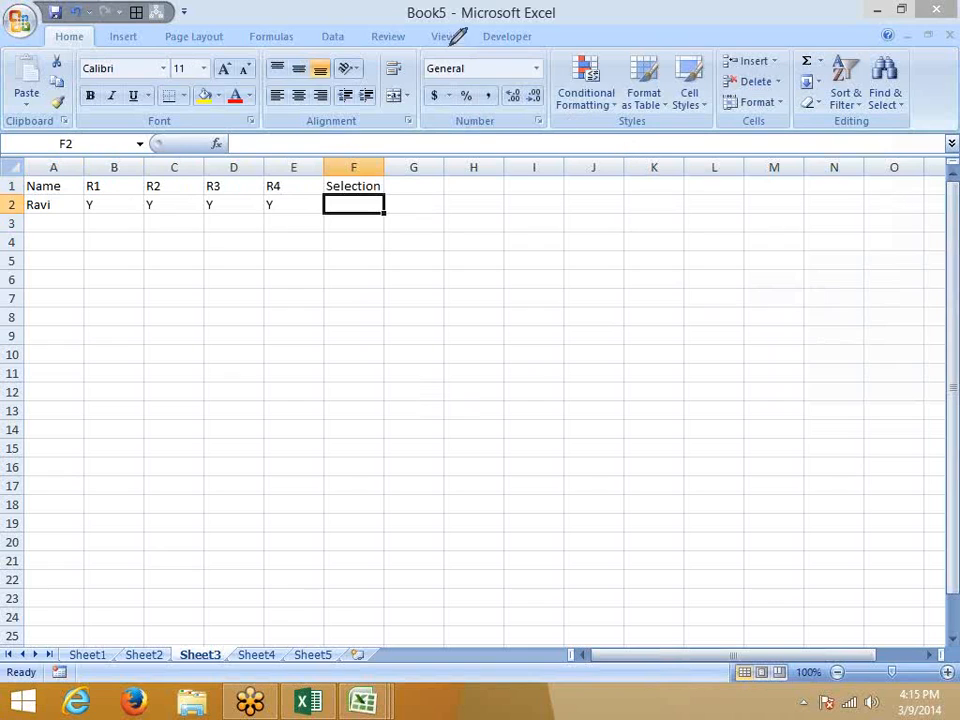
left_click_drag(462, 27, 405, 122)
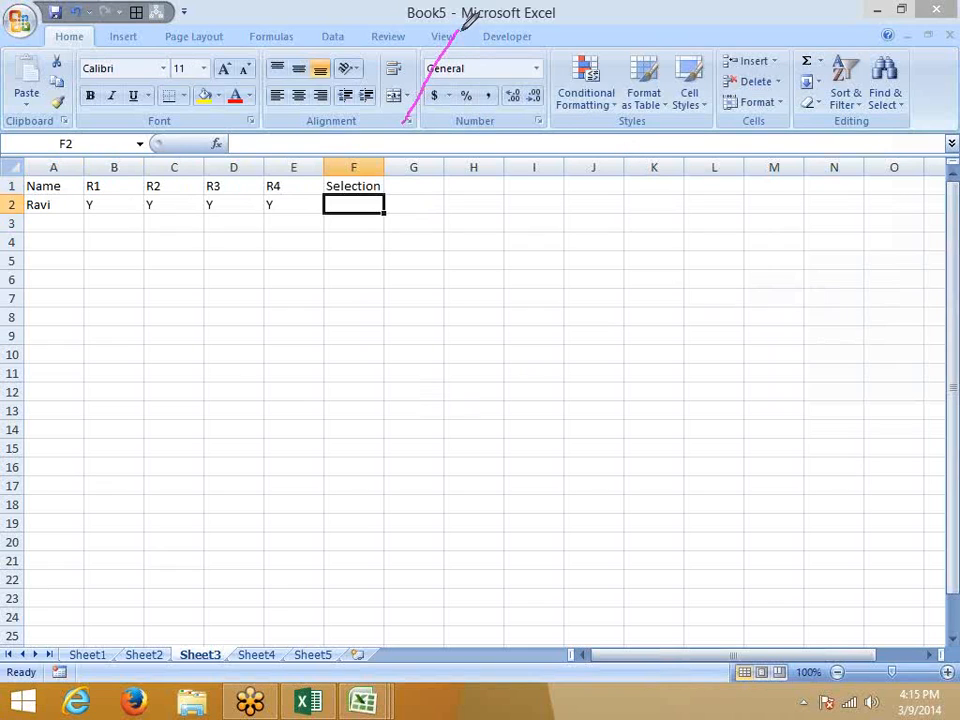
left_click_drag(458, 32, 492, 118)
left_click_drag(404, 123, 465, 165)
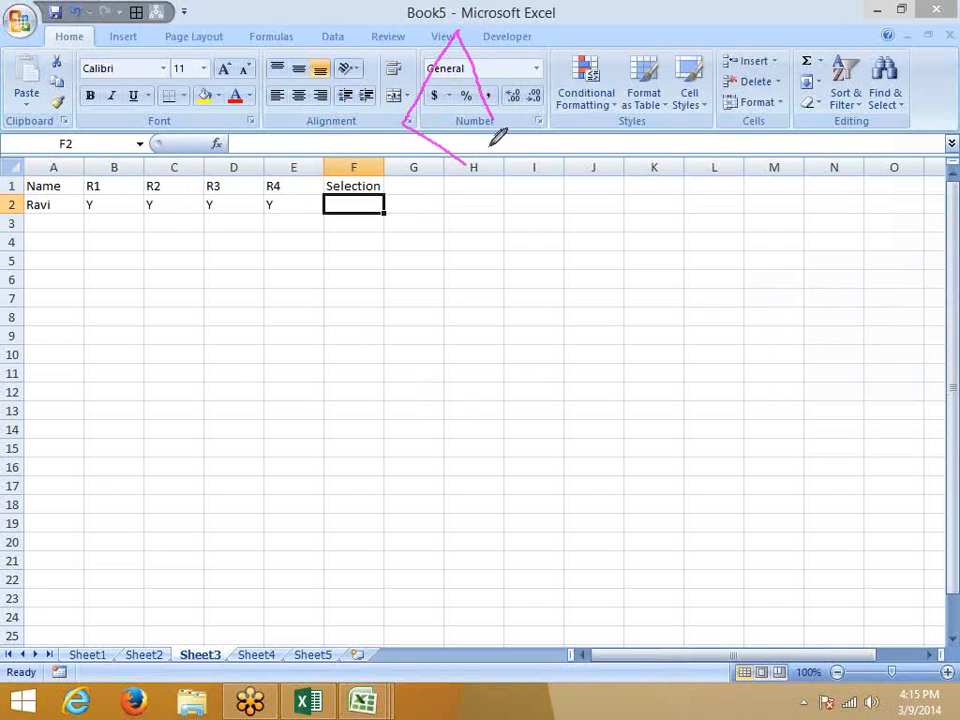
left_click_drag(494, 118, 466, 164)
left_click_drag(493, 119, 597, 117)
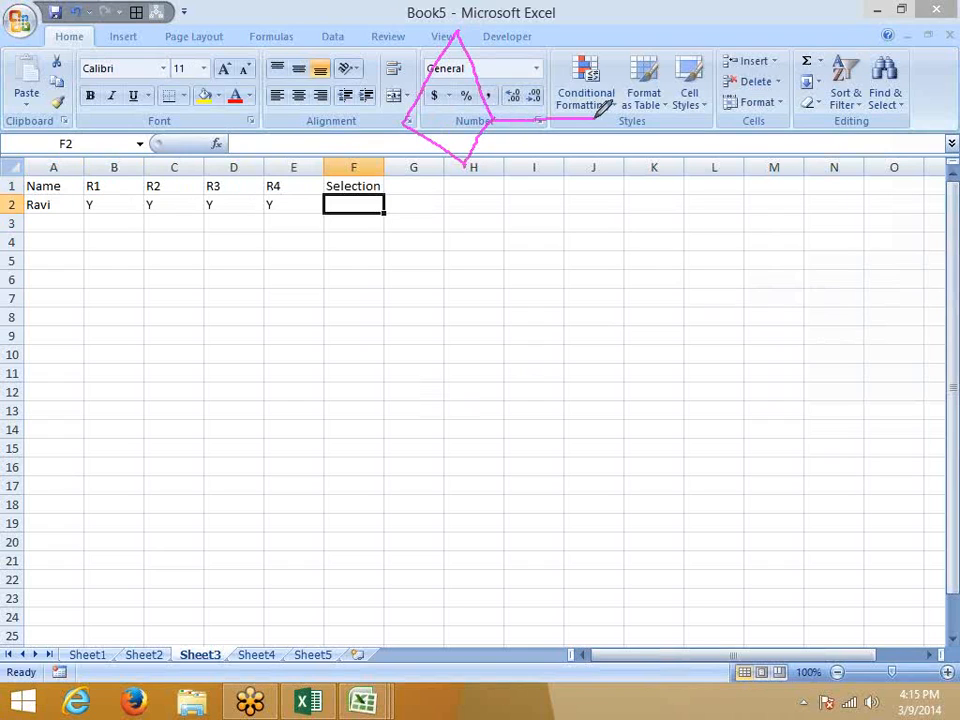
left_click_drag(405, 123, 287, 125)
left_click_drag(595, 118, 597, 191)
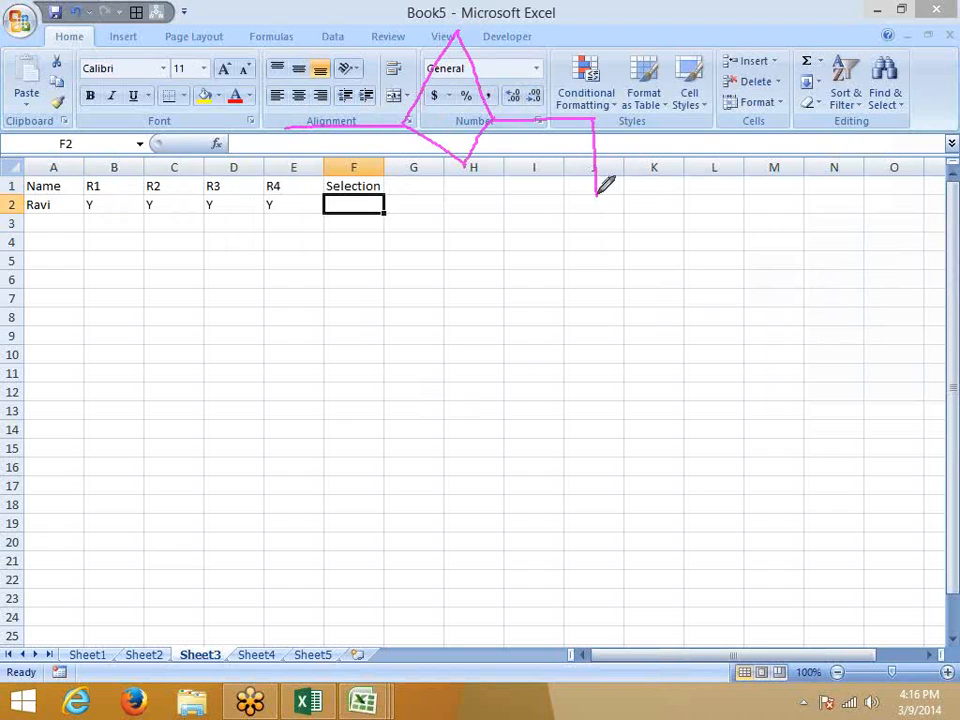
Draw a second diamond below it and a line circling the R4 header and value.
left_click_drag(597, 193, 561, 273)
mouse_move(597, 200)
left_mouse_down()
mouse_move(622, 258)
mouse_move(638, 270)
left_mouse_up()
left_click_drag(561, 273, 592, 331)
mouse_move(638, 270)
left_mouse_down()
mouse_move(630, 300)
mouse_move(594, 335)
left_mouse_up()
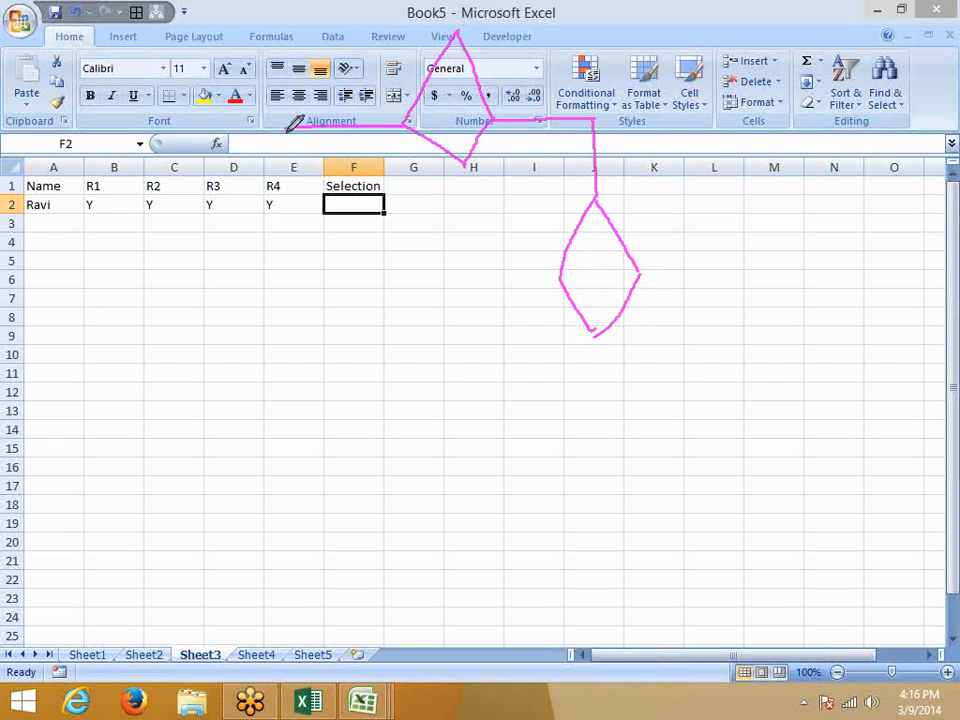
mouse_move(286, 128)
left_mouse_down()
mouse_move(270, 158)
mouse_move(225, 168)
left_mouse_up()
mouse_move(331, 156)
left_mouse_down()
mouse_move(332, 182)
mouse_move(246, 197)
mouse_move(236, 165)
left_mouse_up()
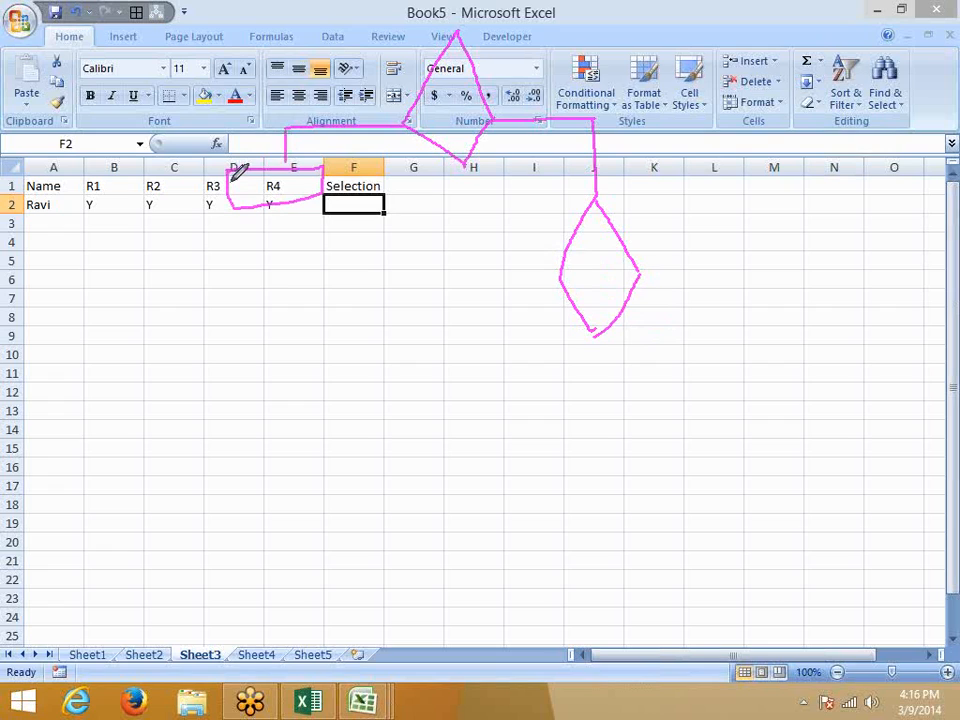
Add branch connectors, another decision diamond, and a result box on the left branch.
left_click_drag(641, 268, 686, 263)
left_click_drag(561, 275, 501, 272)
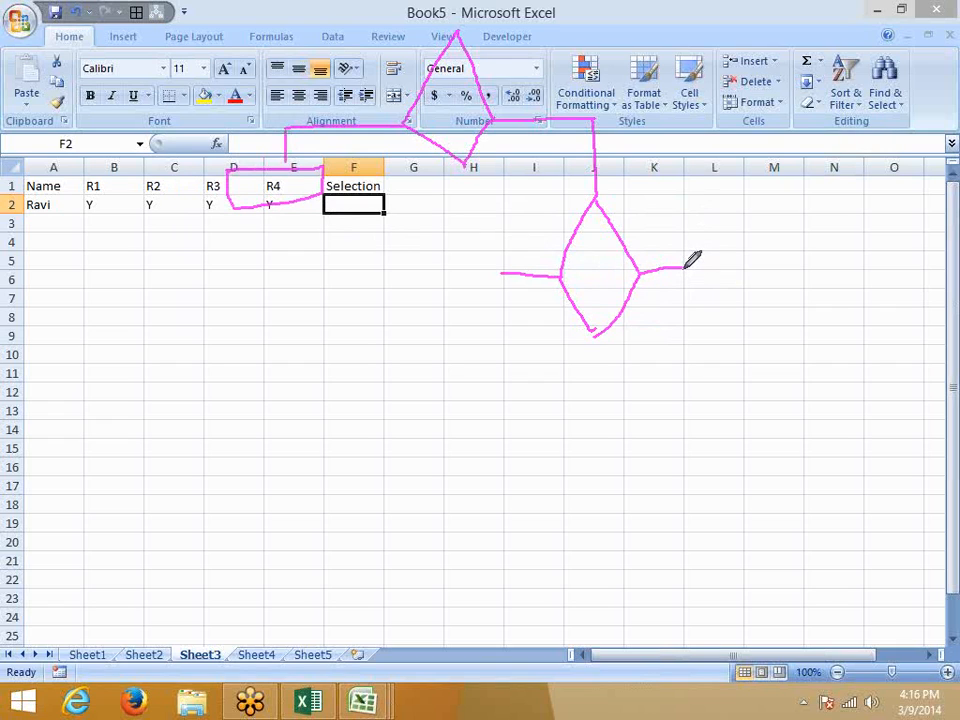
left_click_drag(683, 268, 683, 340)
mouse_move(648, 380)
left_mouse_down()
mouse_move(682, 343)
mouse_move(709, 381)
left_mouse_up()
left_click_drag(646, 381, 675, 432)
left_click_drag(709, 382, 673, 432)
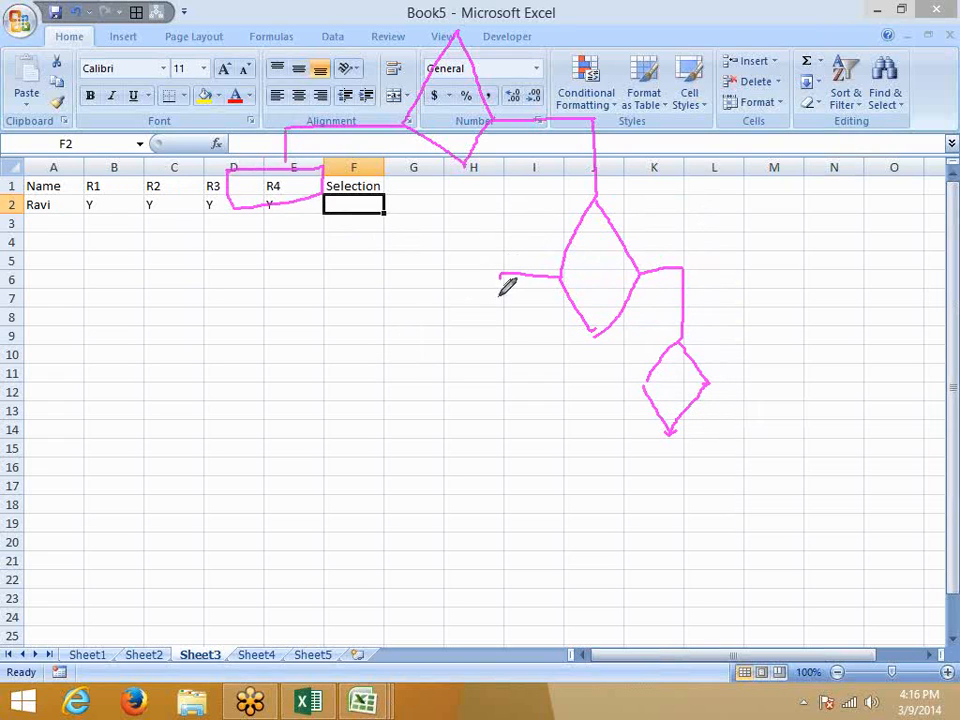
left_click_drag(500, 274, 488, 332)
mouse_move(420, 342)
left_mouse_down()
mouse_move(519, 337)
mouse_move(472, 407)
mouse_move(420, 408)
mouse_move(421, 343)
left_mouse_up()
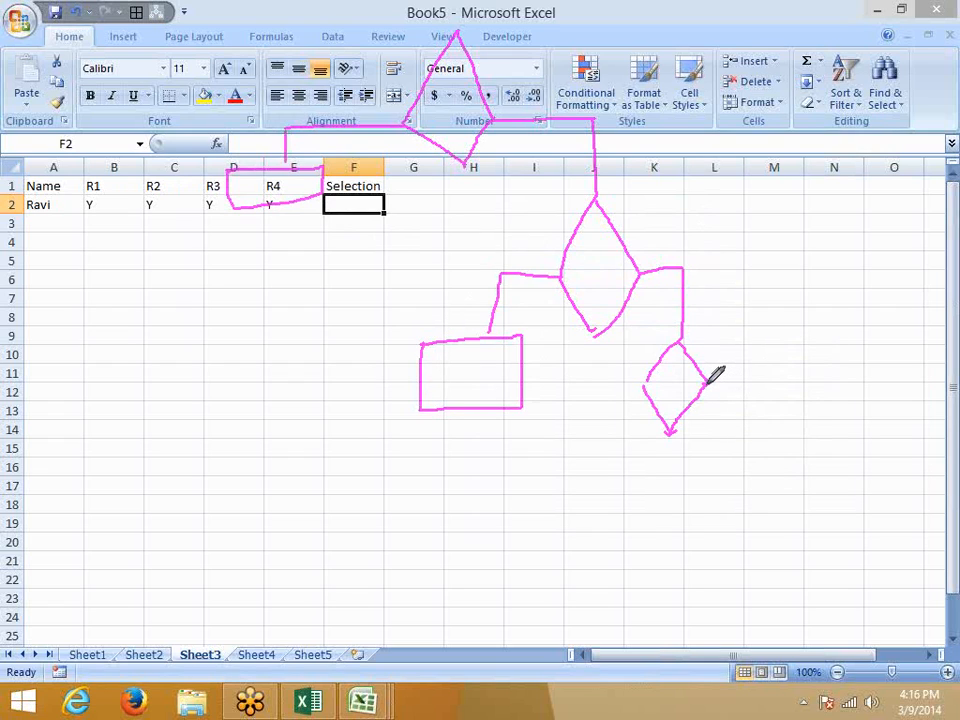
Draw a third diamond with branches ending in small boxes, then briefly highlight B2:E2.
mouse_move(707, 381)
left_mouse_down()
mouse_move(748, 380)
mouse_move(751, 450)
mouse_move(678, 534)
left_mouse_up()
left_click_drag(752, 455, 806, 520)
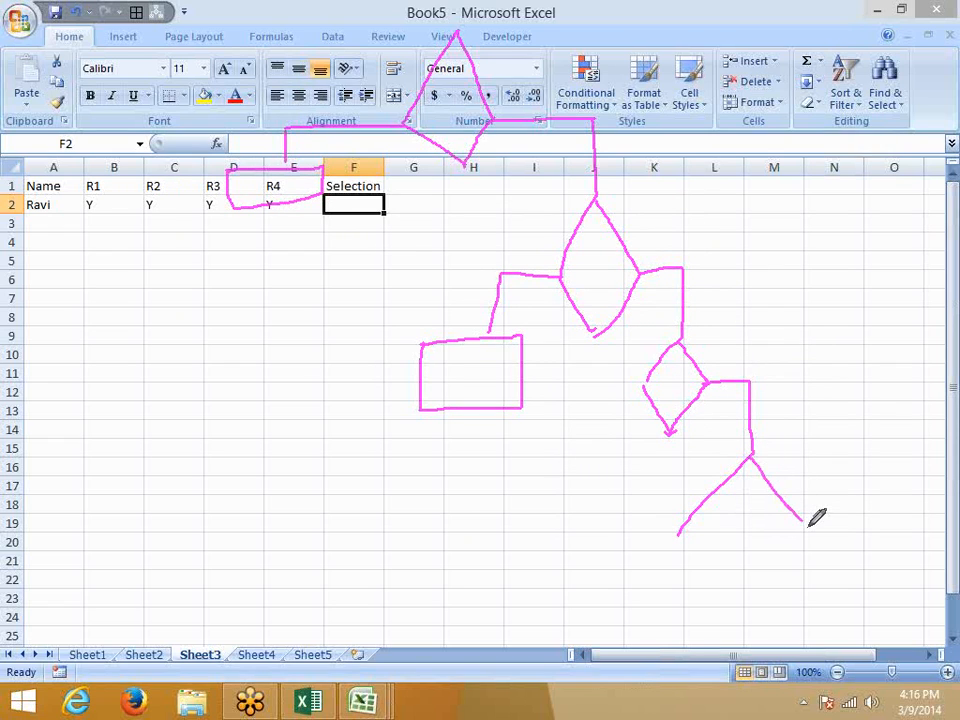
left_click_drag(679, 533, 756, 568)
left_click_drag(807, 525, 742, 570)
mouse_move(808, 526)
left_mouse_down()
mouse_move(837, 512)
mouse_move(838, 580)
mouse_move(880, 580)
mouse_move(884, 615)
mouse_move(793, 640)
mouse_move(792, 598)
left_mouse_up()
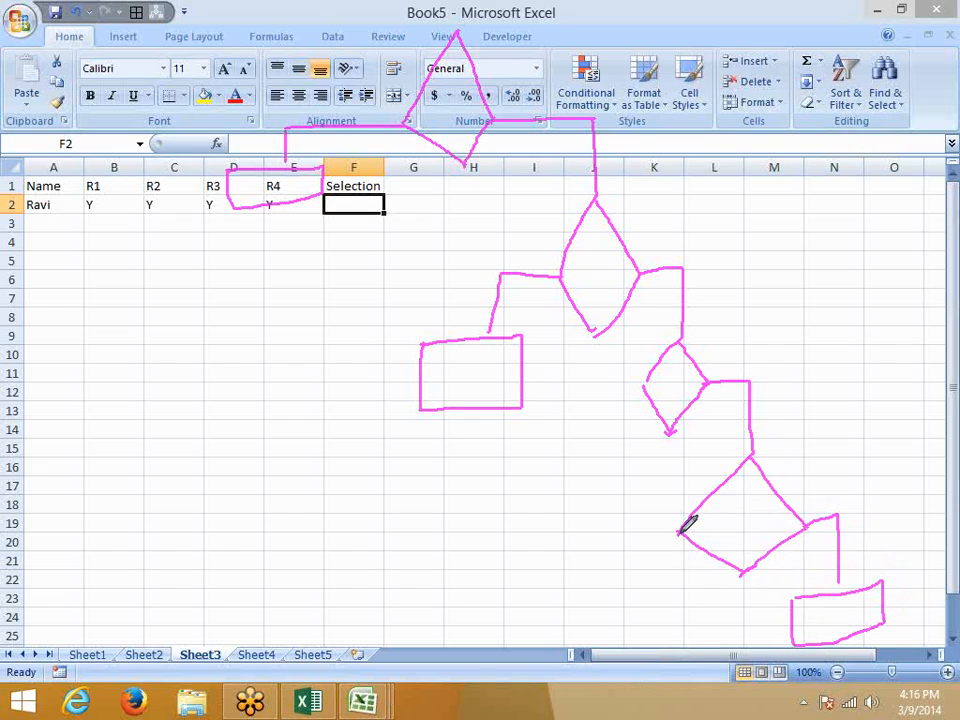
mouse_move(679, 532)
left_mouse_down()
mouse_move(604, 572)
mouse_move(655, 598)
mouse_move(577, 612)
mouse_move(568, 589)
left_mouse_up()
mouse_move(645, 381)
left_mouse_down()
mouse_move(605, 381)
mouse_move(585, 418)
mouse_move(617, 443)
mouse_move(536, 477)
mouse_move(538, 451)
left_mouse_up()
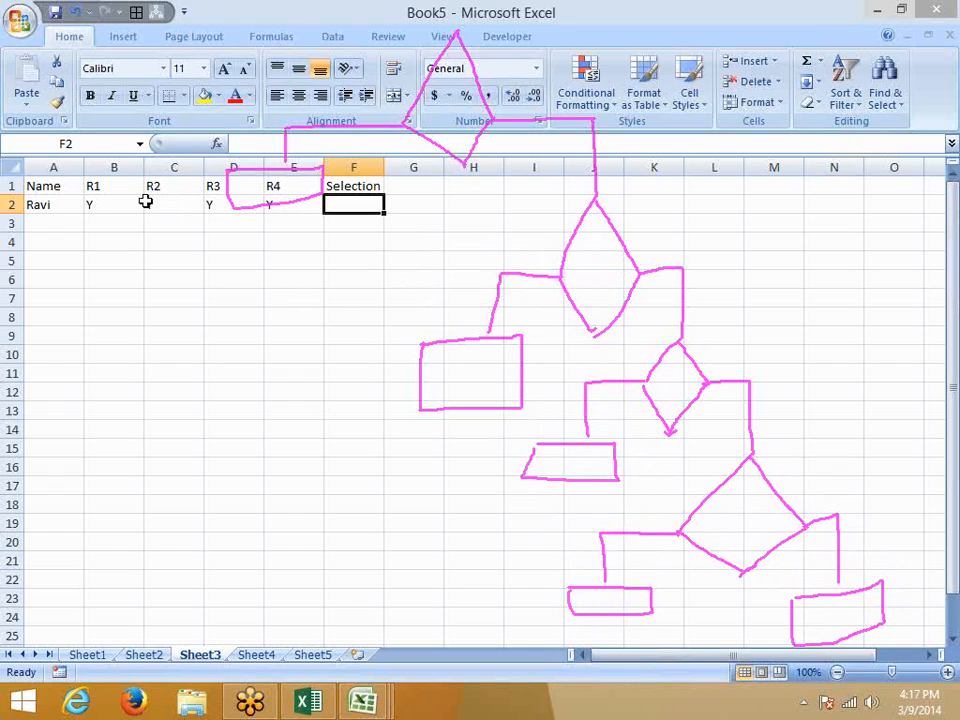
left_click_drag(110, 205, 286, 206)
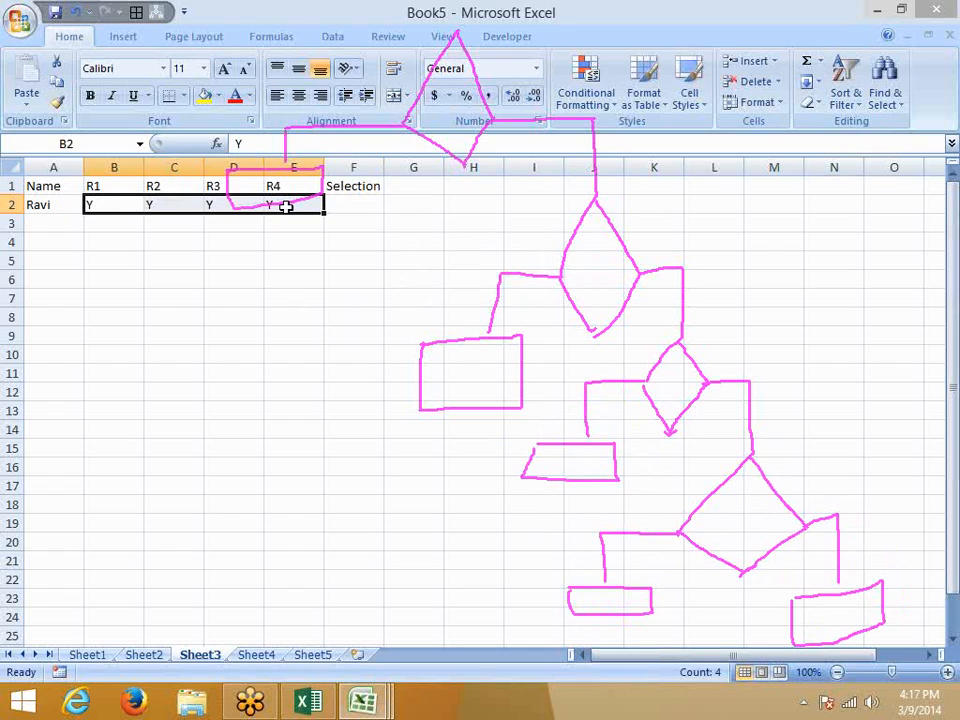
key("Right")
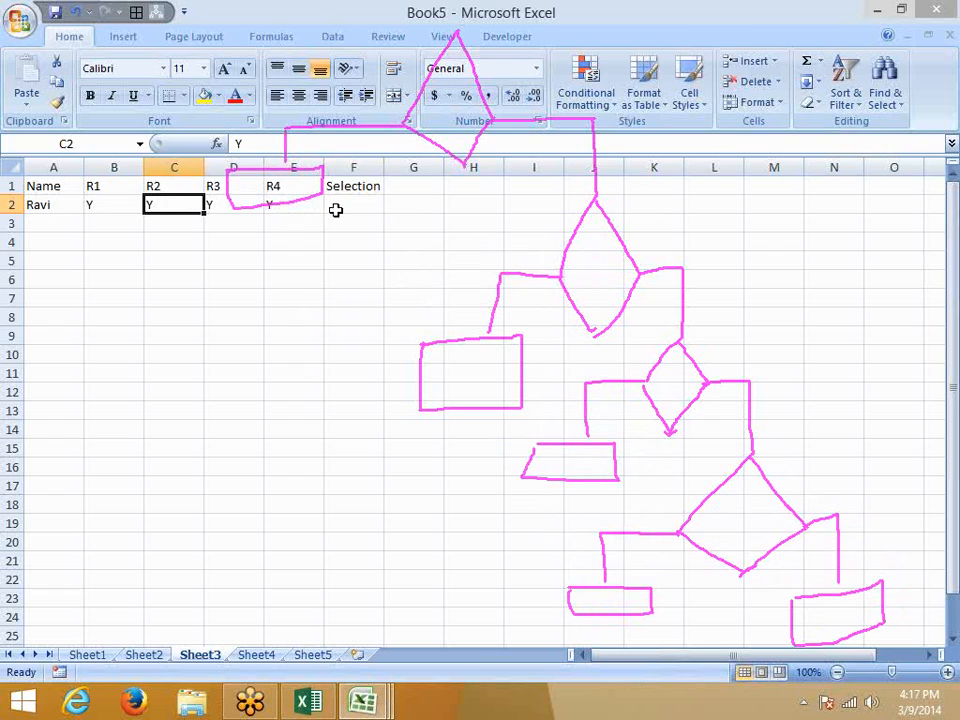
In F2, begin the formula =IF(B2="y", followed by a nested IF.
left_click(336, 208)
type("=IF(")
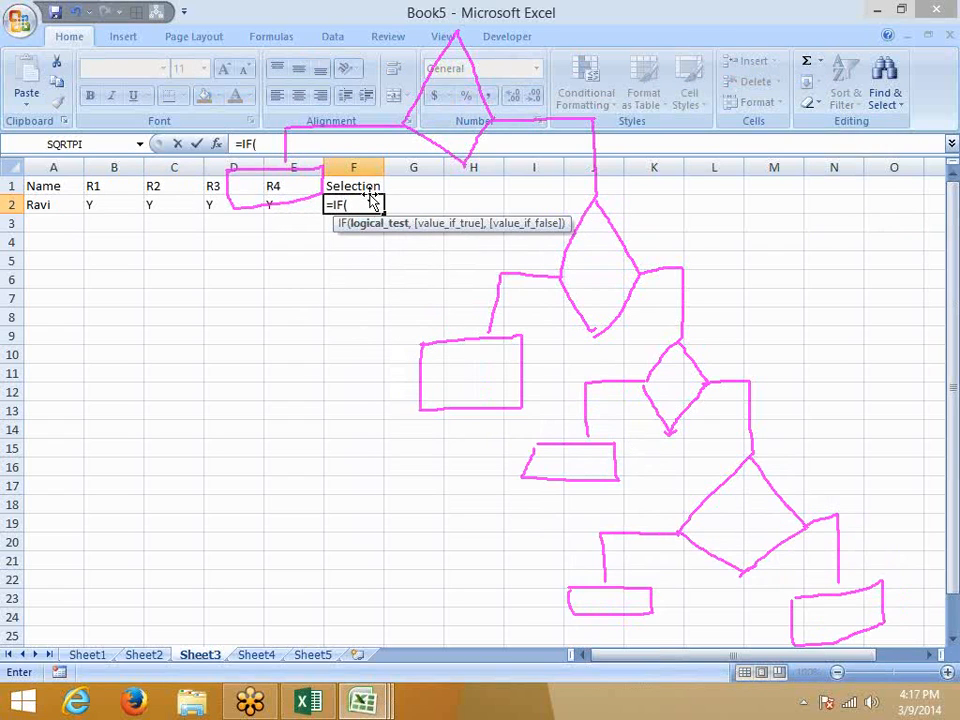
left_click(111, 203)
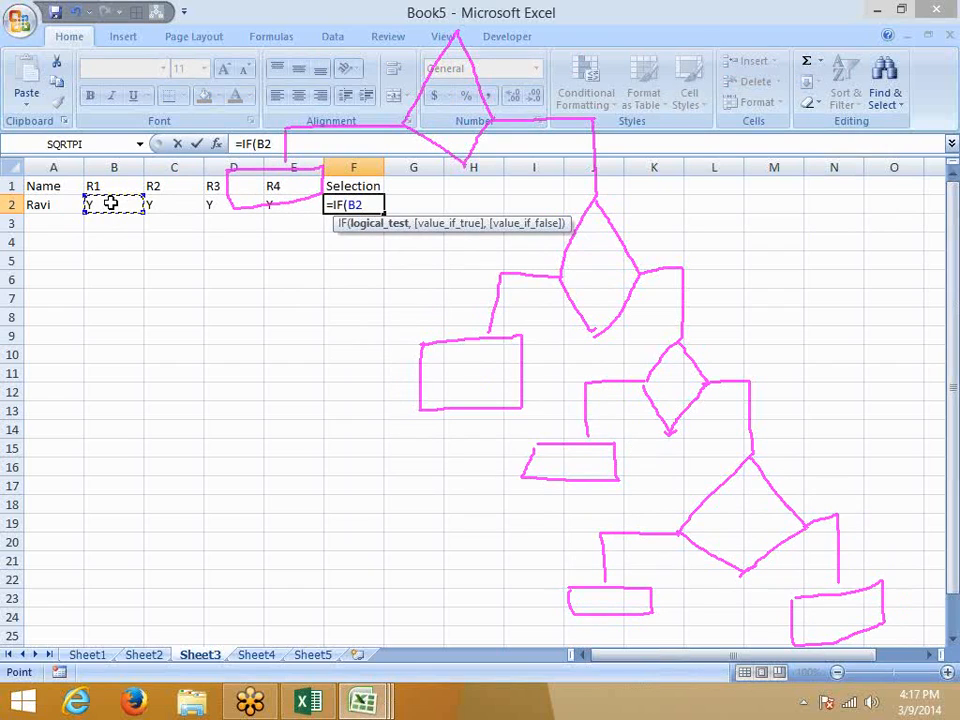
type("=\"y\",")
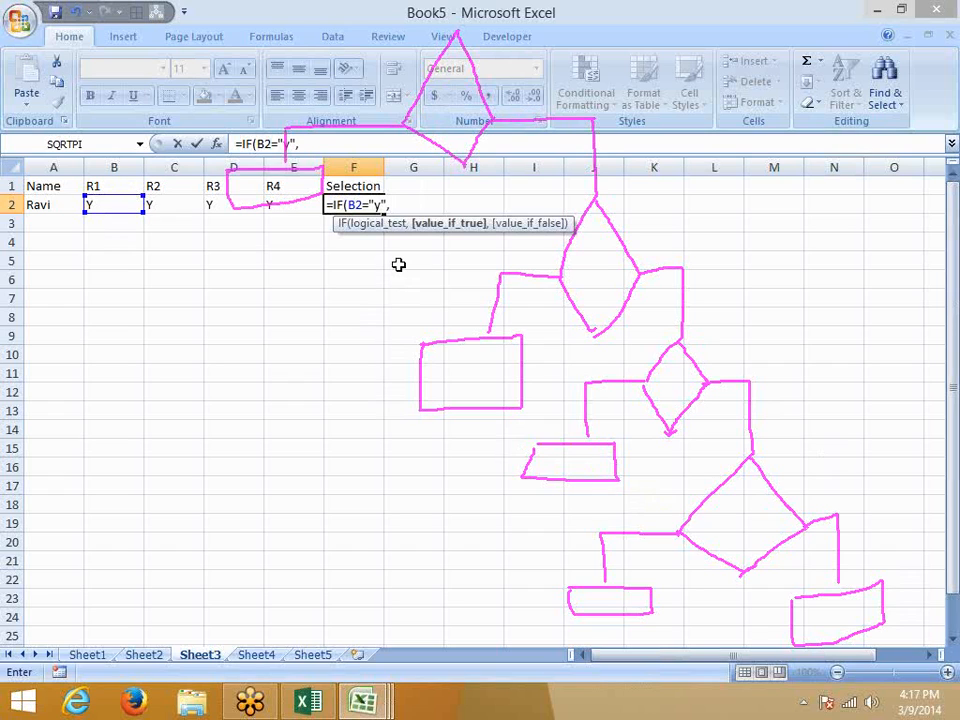
type("ui")
key("BackSpace")
key("BackSpace")
type("if")
key("Tab")
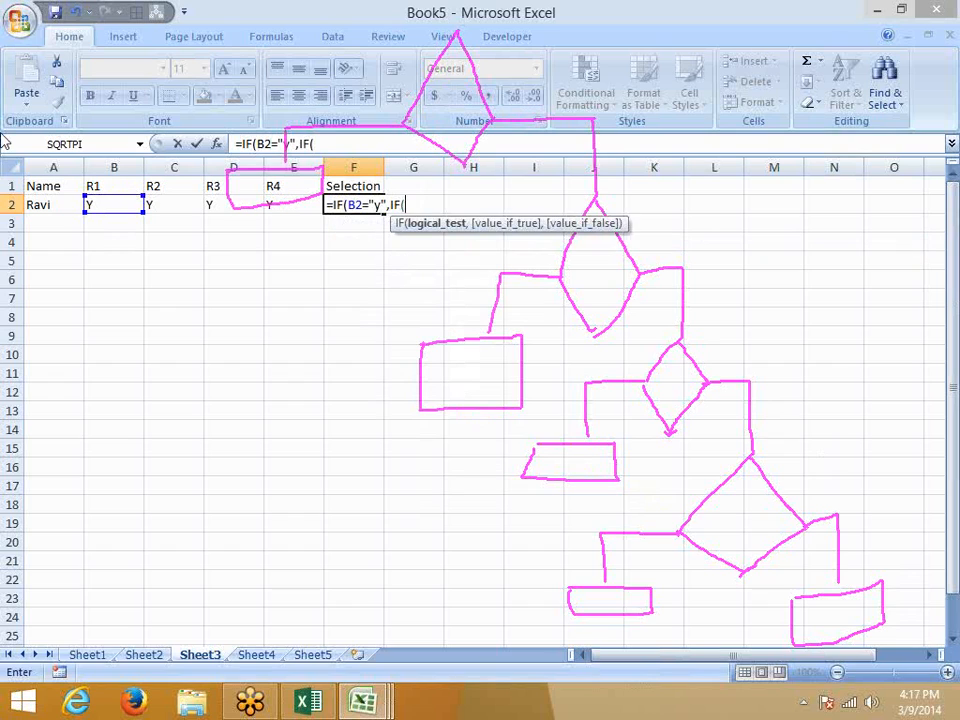
Nest the tests C2="y", D2="y" and E2="y", returning "Selected" when all pass.
left_click(173, 205)
type("=")
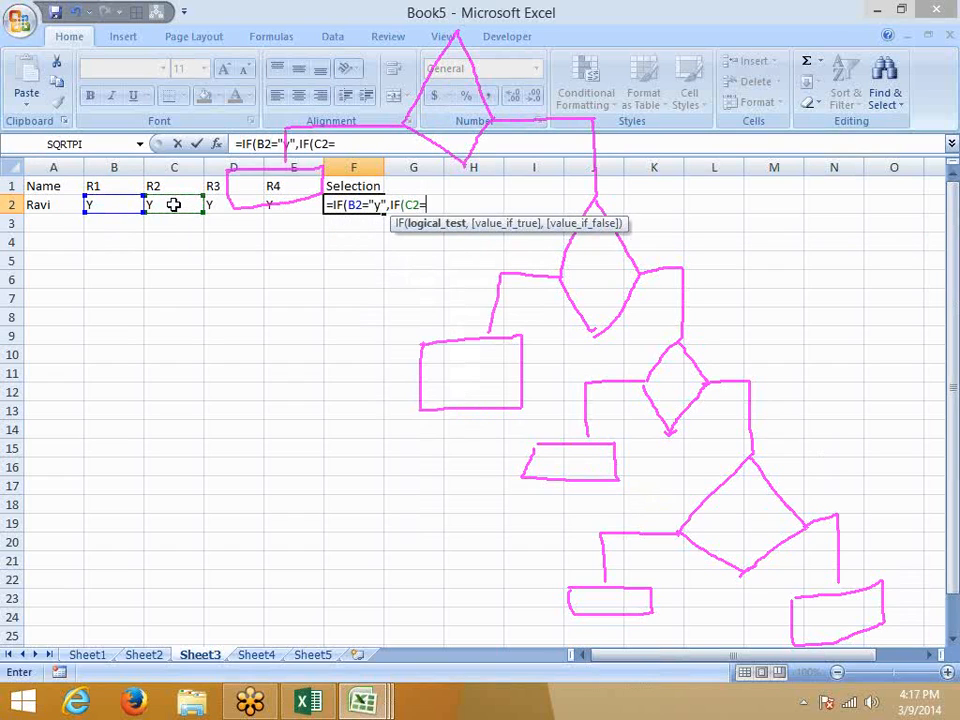
type("\"y\",")
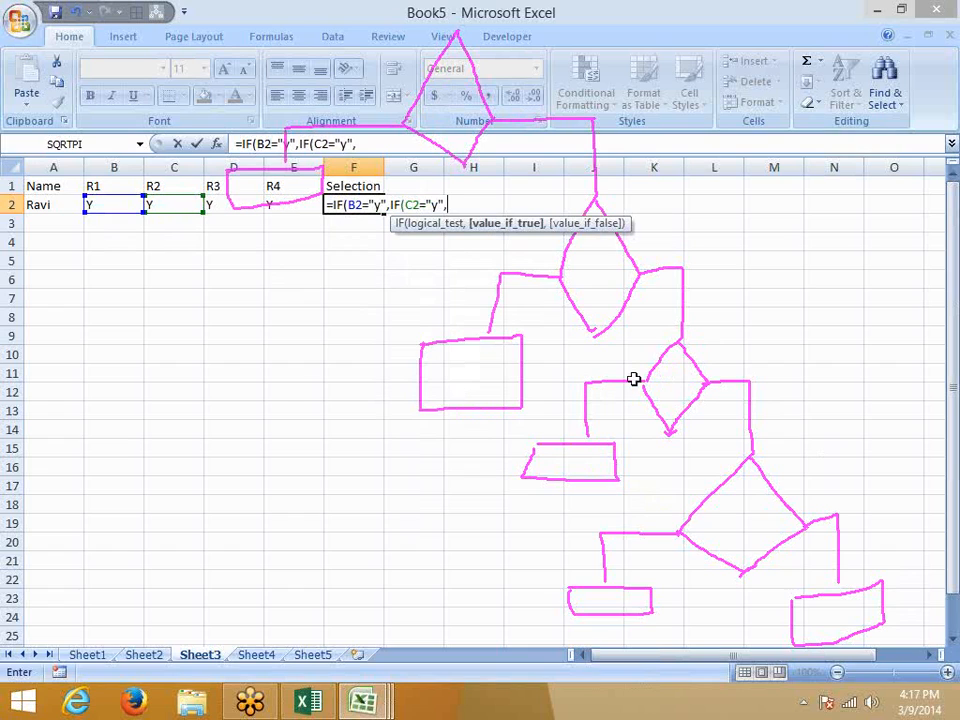
type("if")
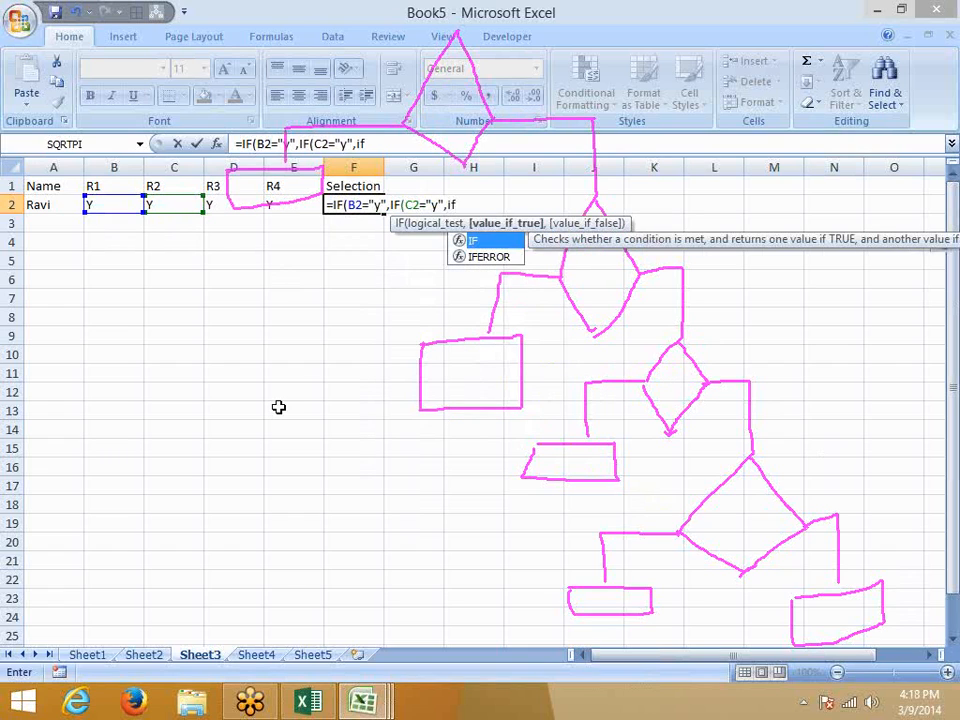
key("Tab")
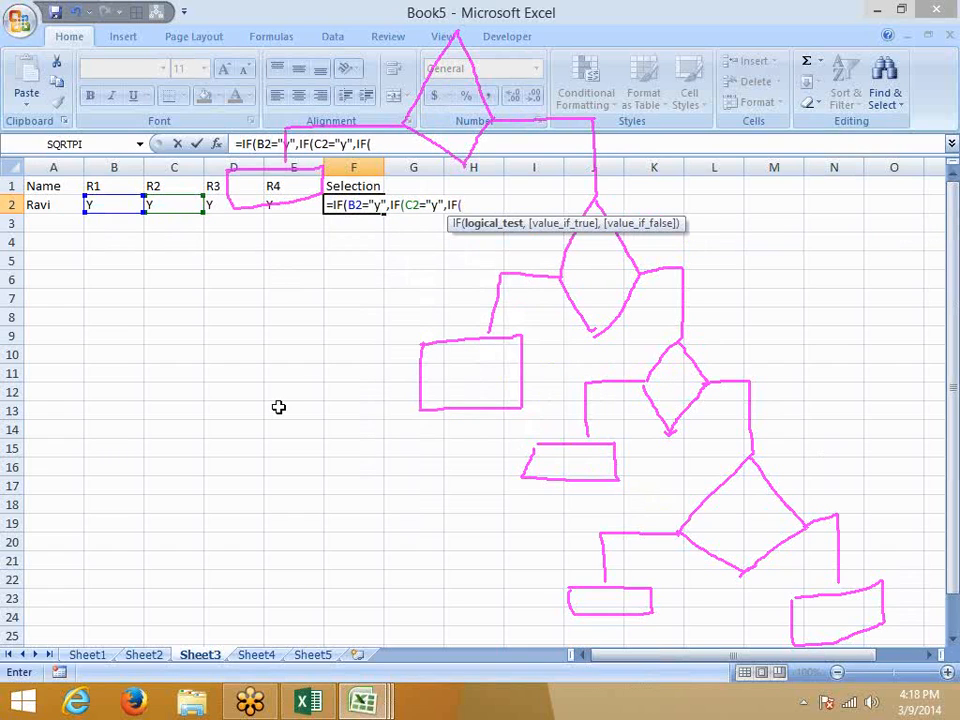
left_click(226, 214)
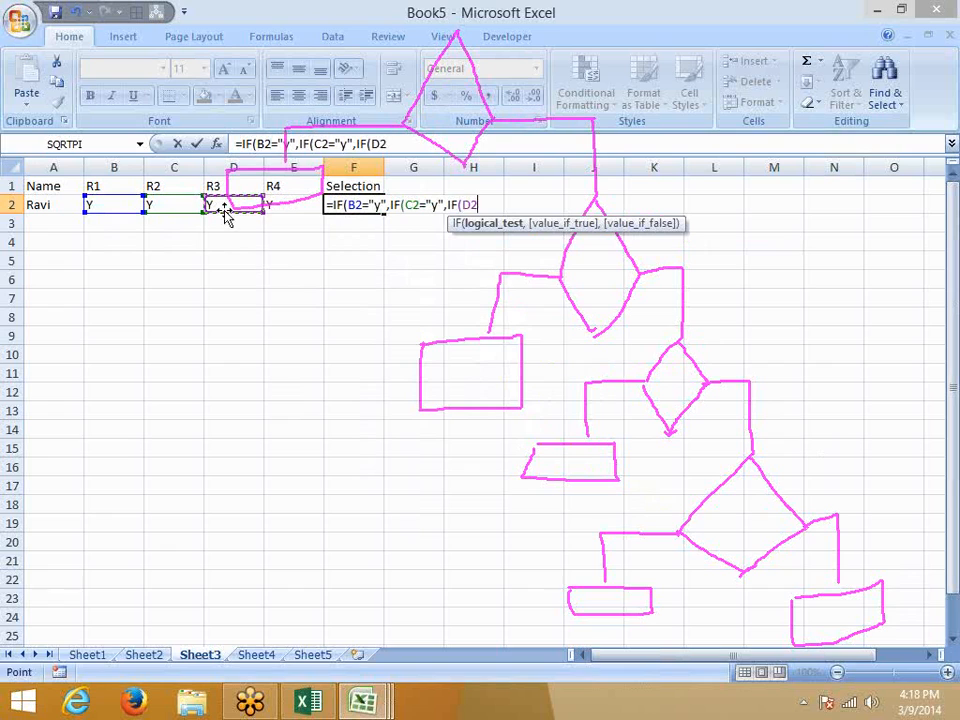
type("=\"y\",")
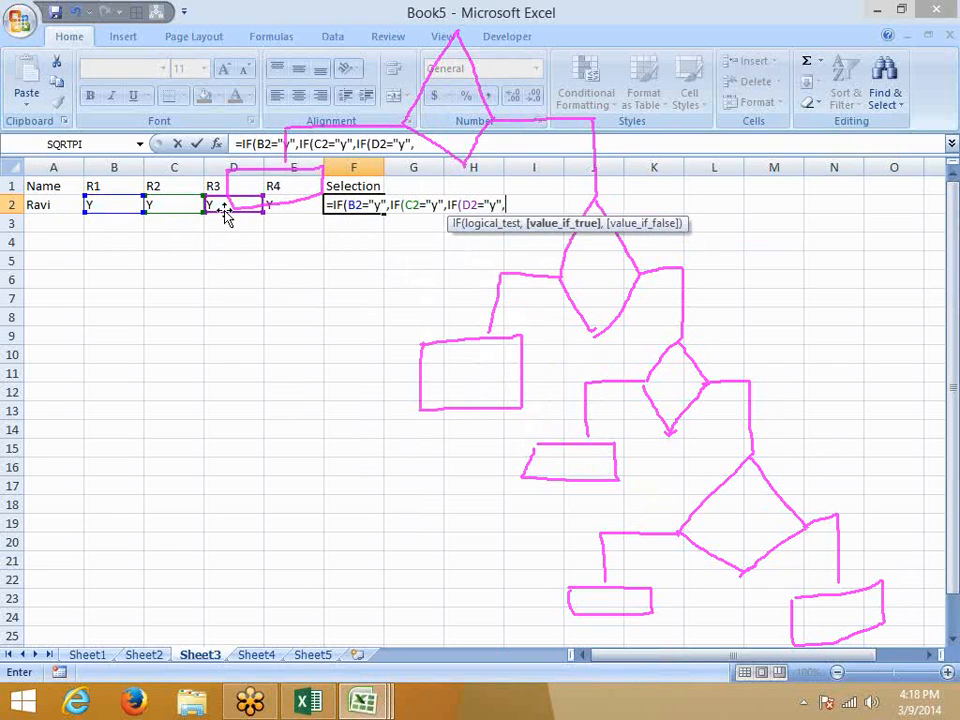
type("IF(")
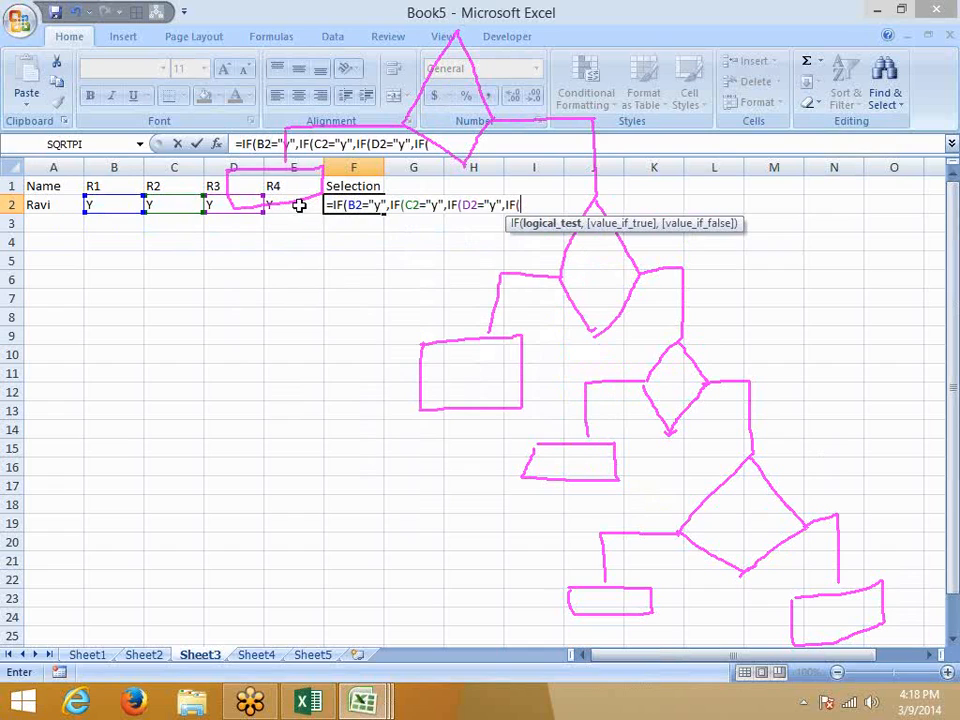
left_click(298, 205)
type("=\"")
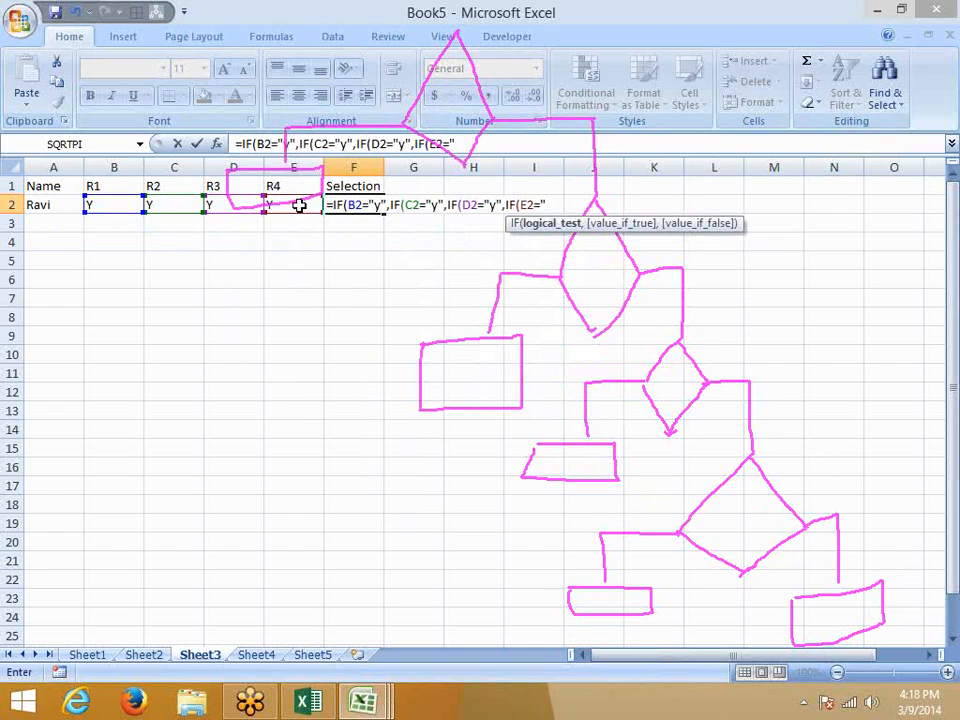
type("y\",")
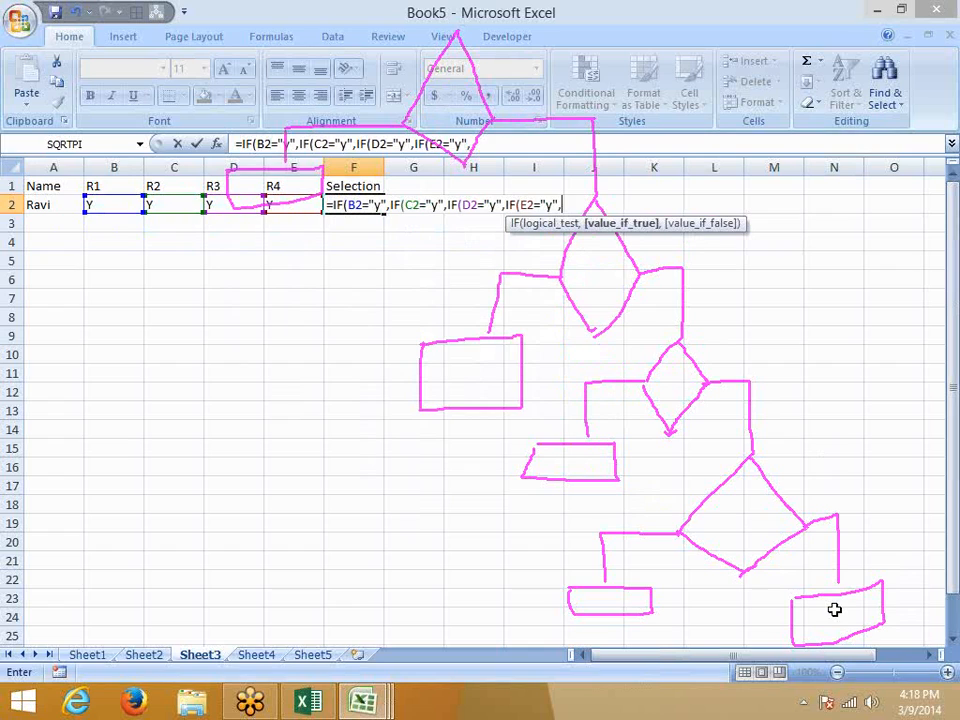
type("\"Selected")
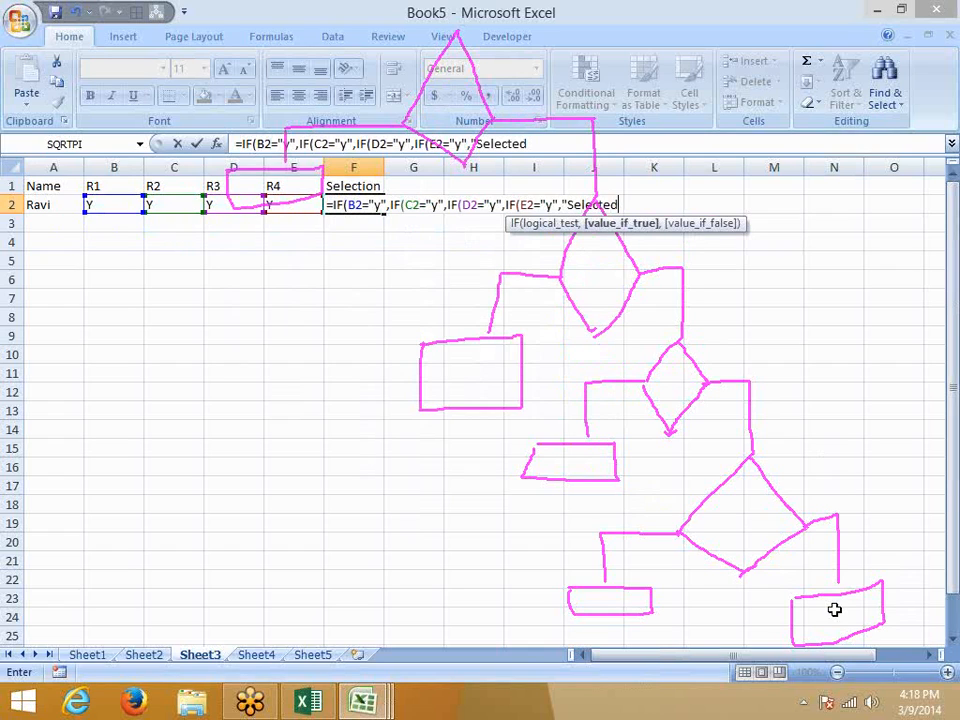
type("\",")
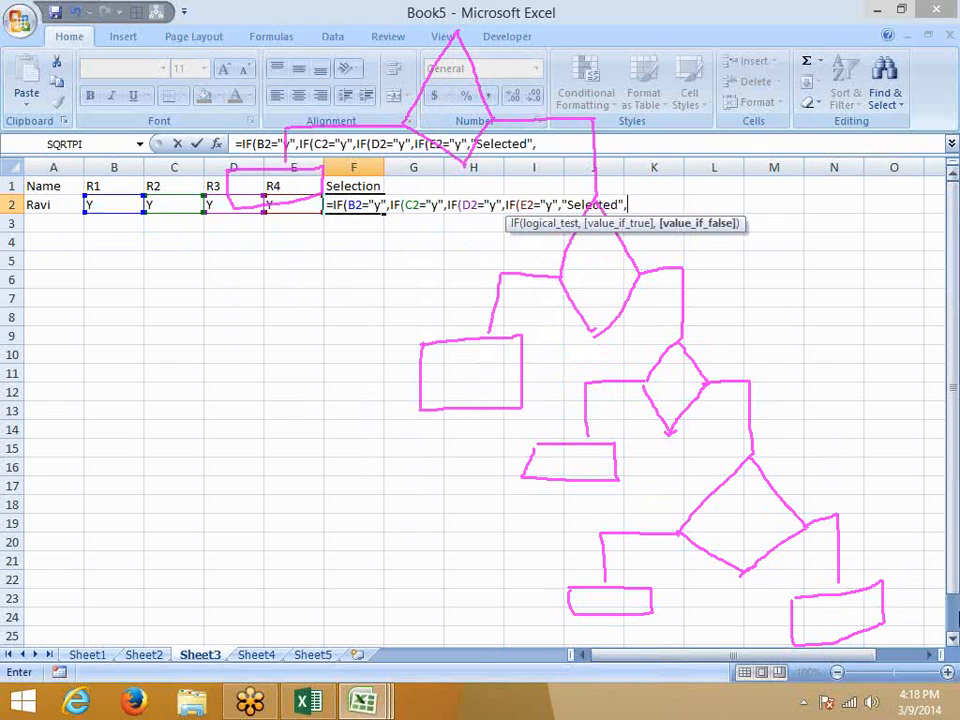
Add "Rejected" as the innermost fallback, close the formula and enter it.
left_click(953, 43)
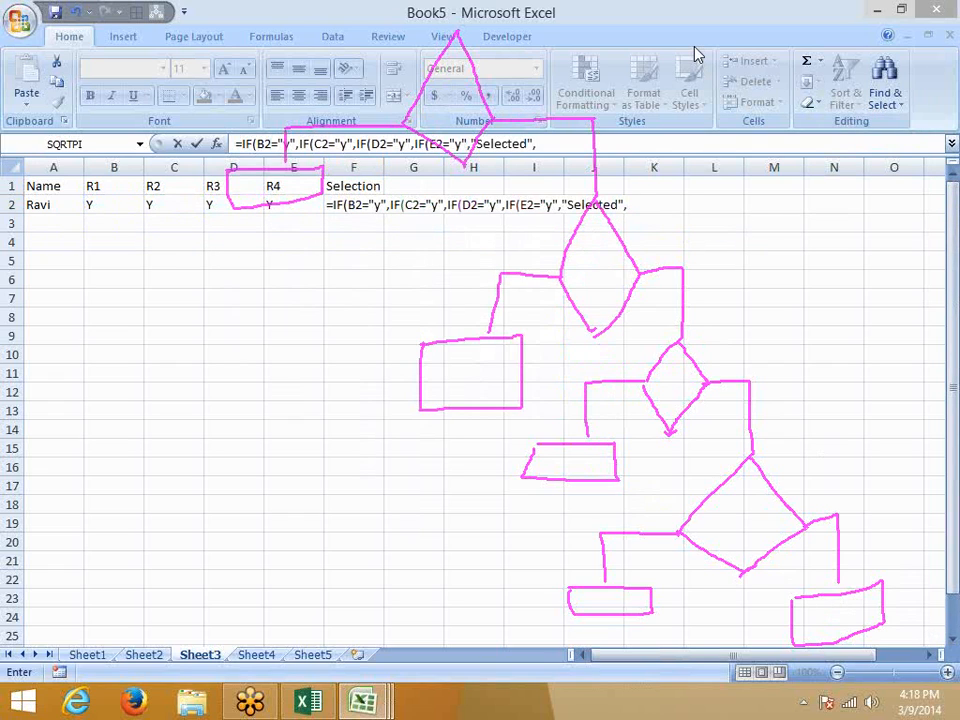
left_click(643, 205)
type("\"")
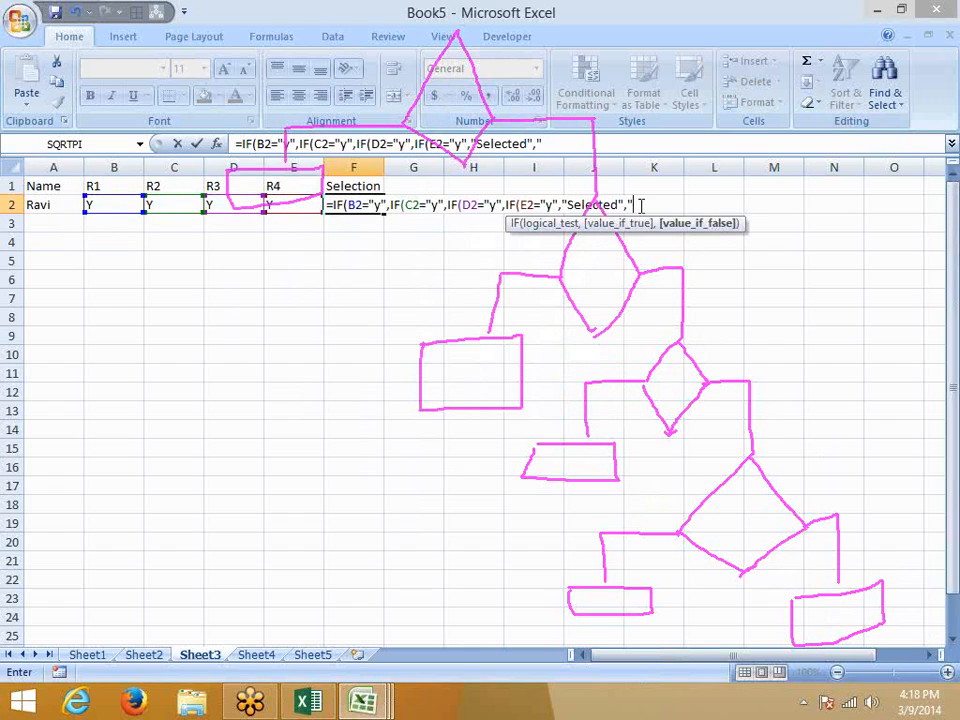
type("Rejected")
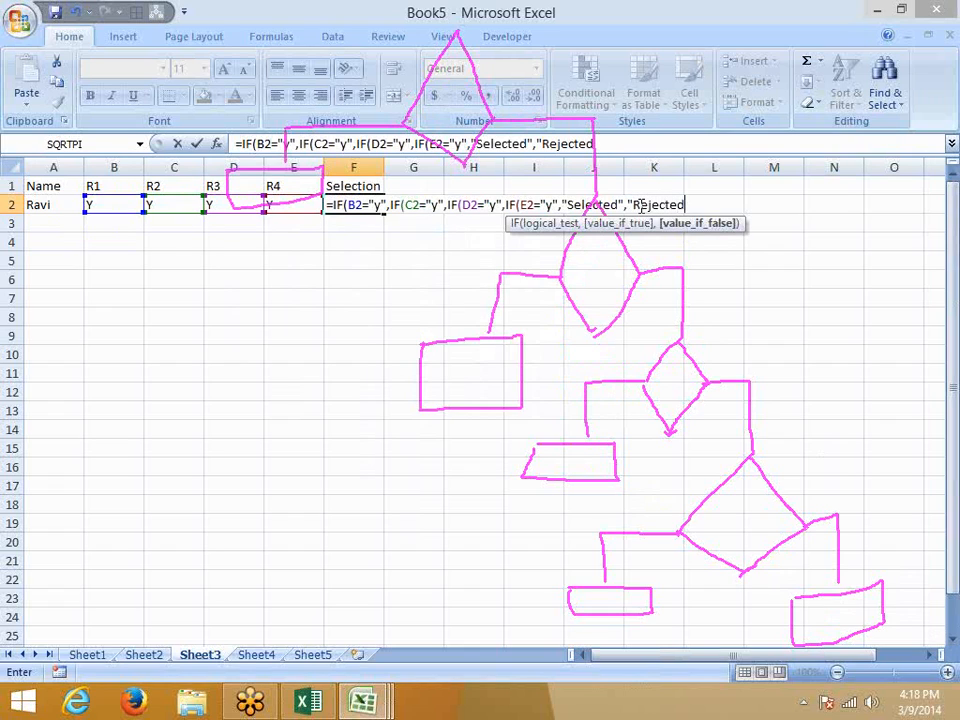
type("\"")
type(")")
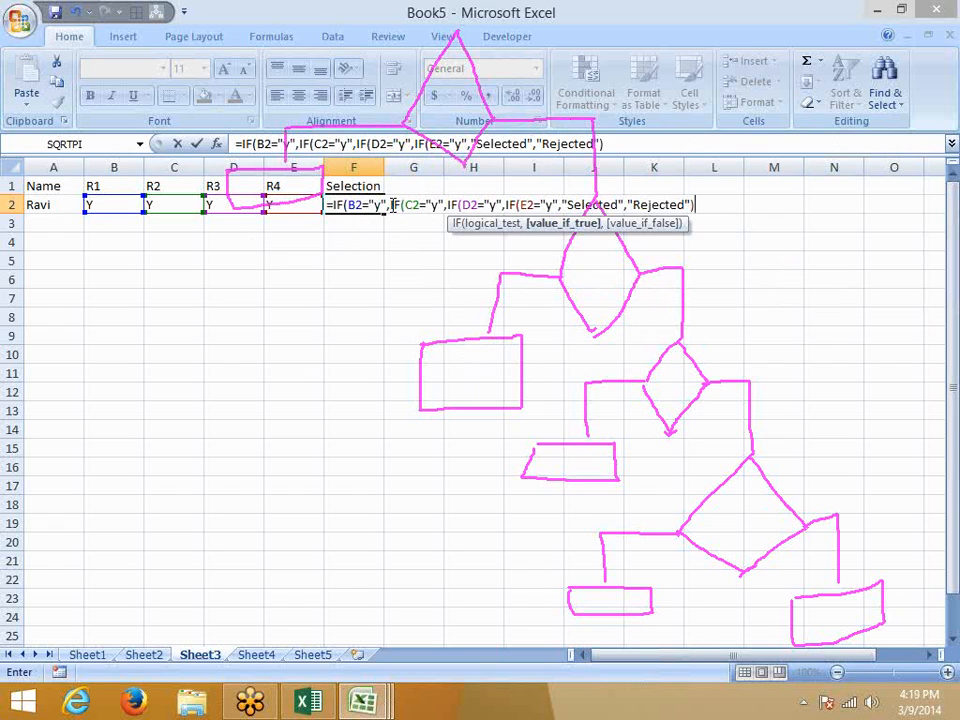
key("Return")
Change the R4 and R1 results in E2 and B2 to N.
key("Return")
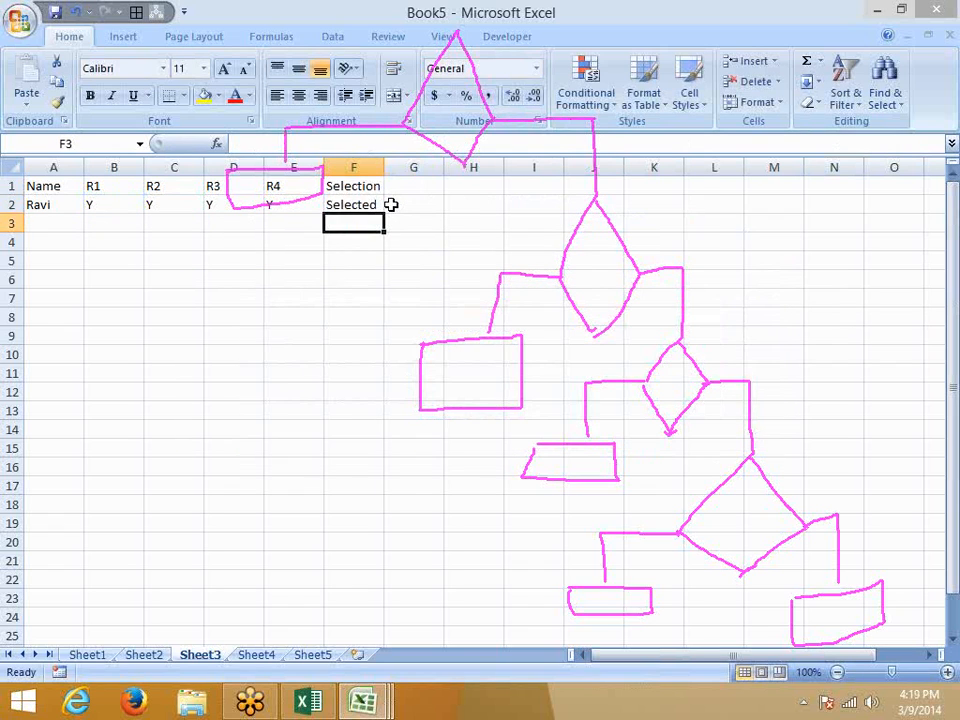
key("Up")
key("Left")
type("N")
key("Return")
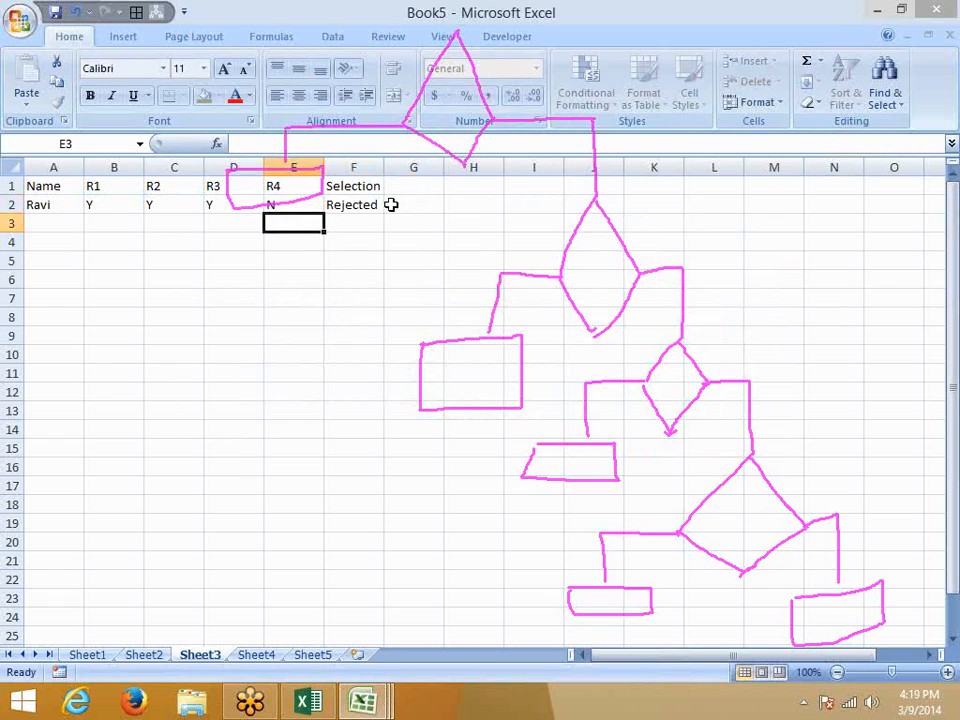
key("Up")
key("Left")
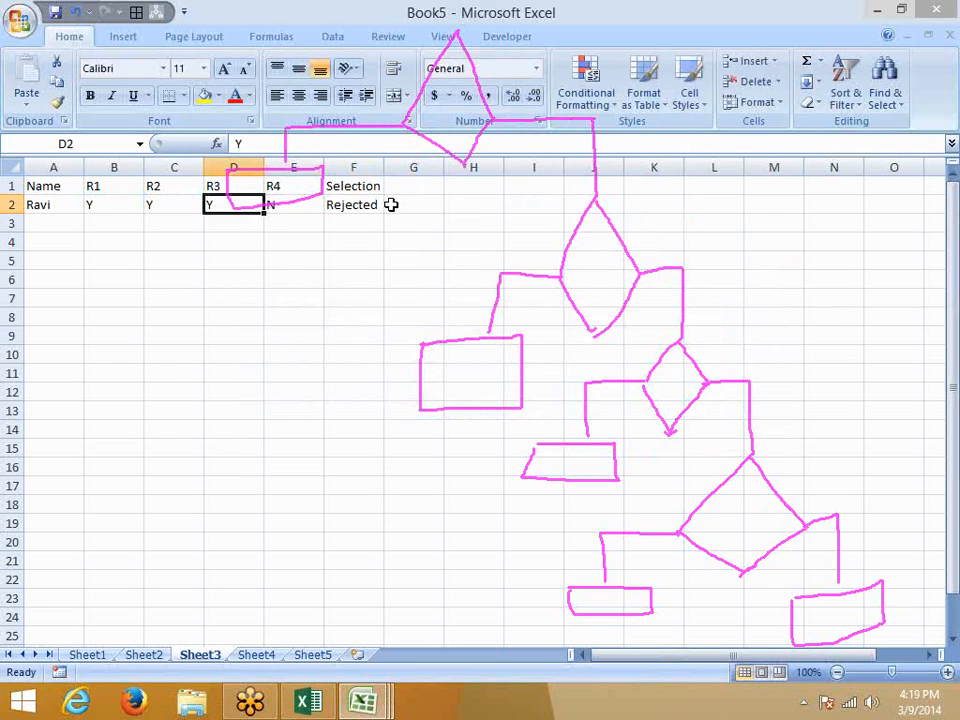
key("Left")
key("Left")
type("N")
key("Return")
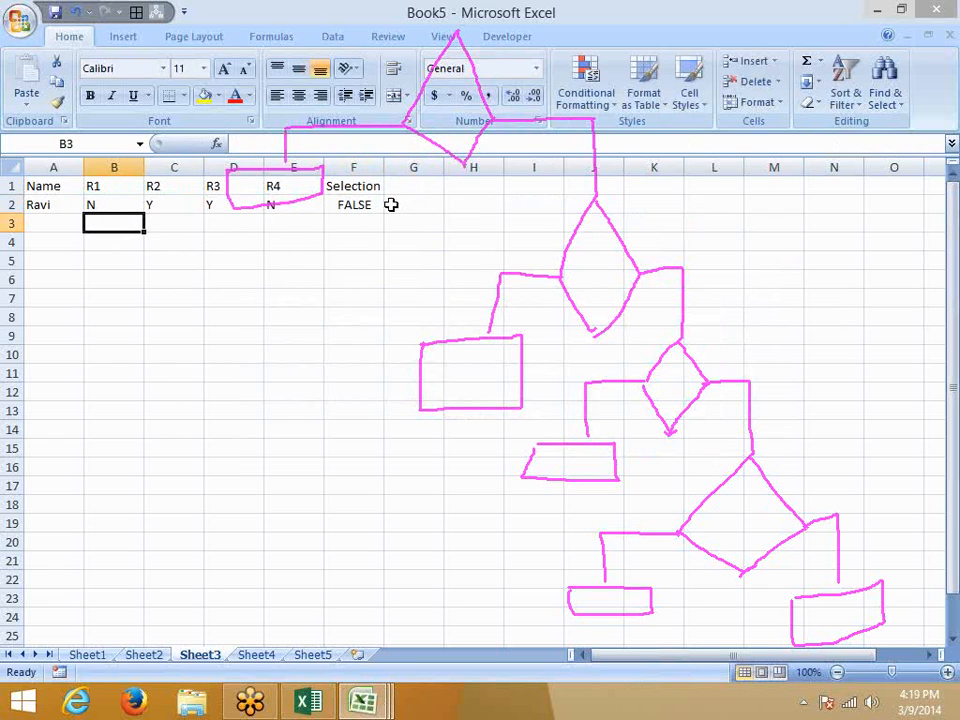
Select F2 and begin editing its nested IF formula in the formula bar.
key("Right")
key("Right")
key("Right")
key("Right")
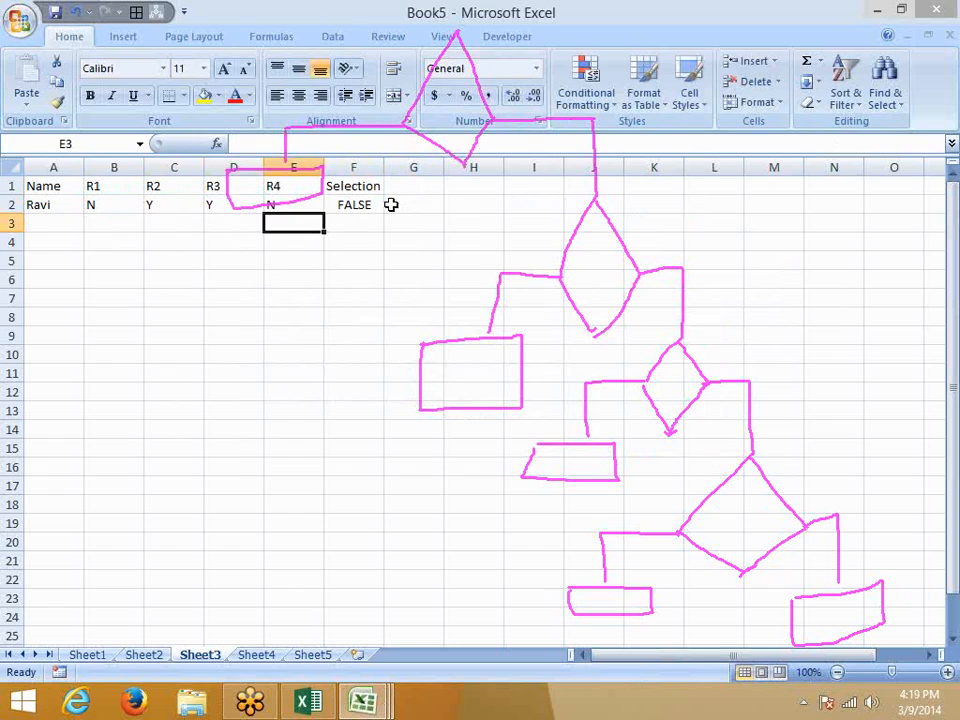
left_click(391, 204)
key("Left")
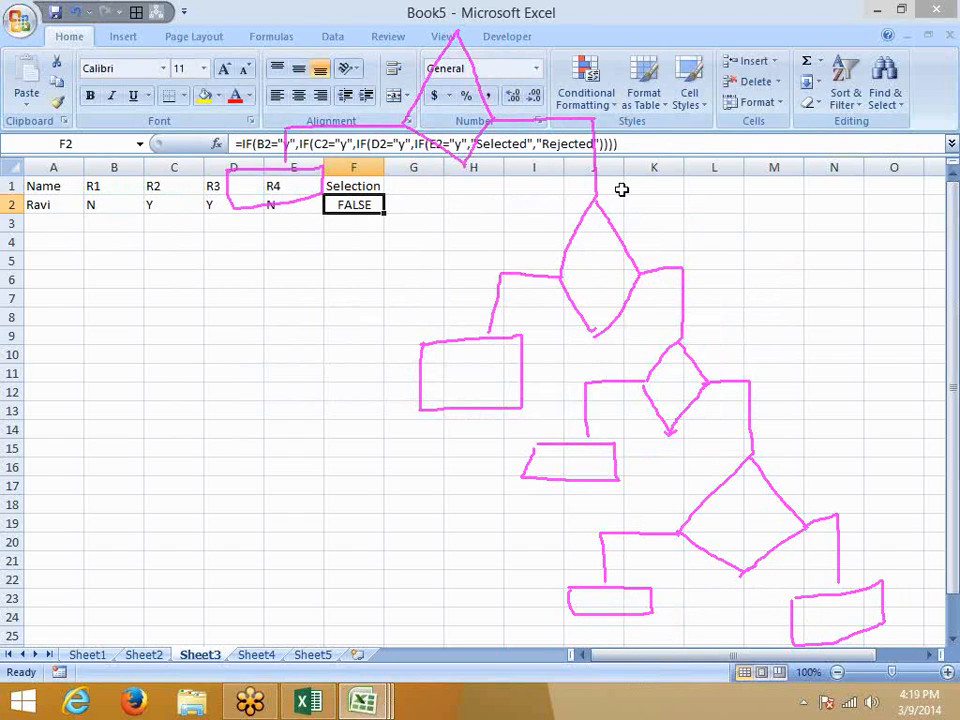
left_click(617, 144)
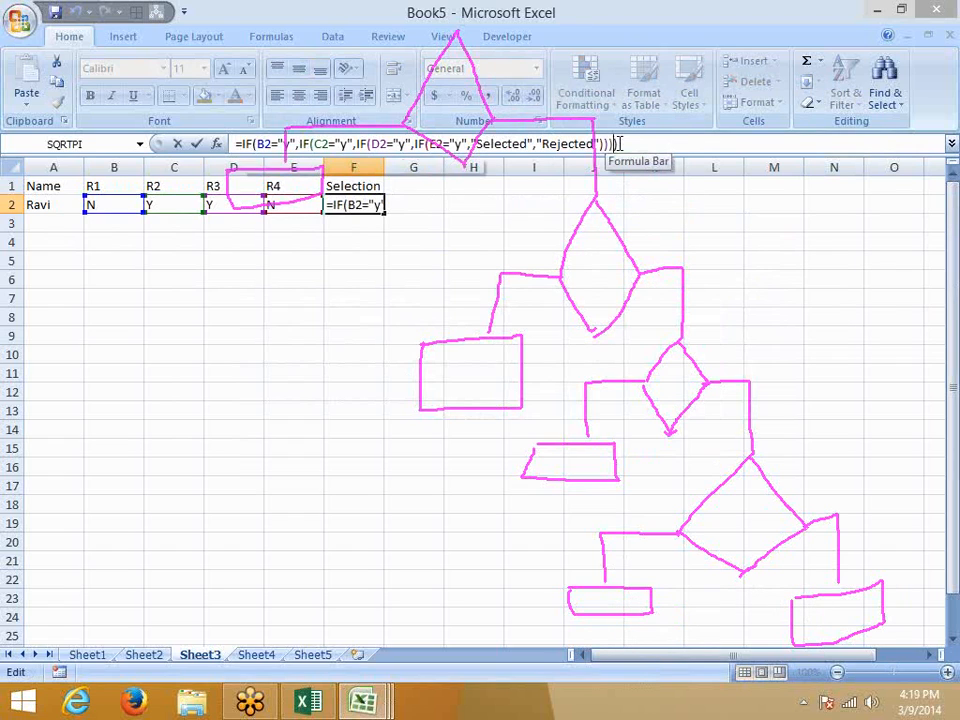
Append ,"Rejected" fallbacks to each nested IF in F2's formula.
type(",\"")
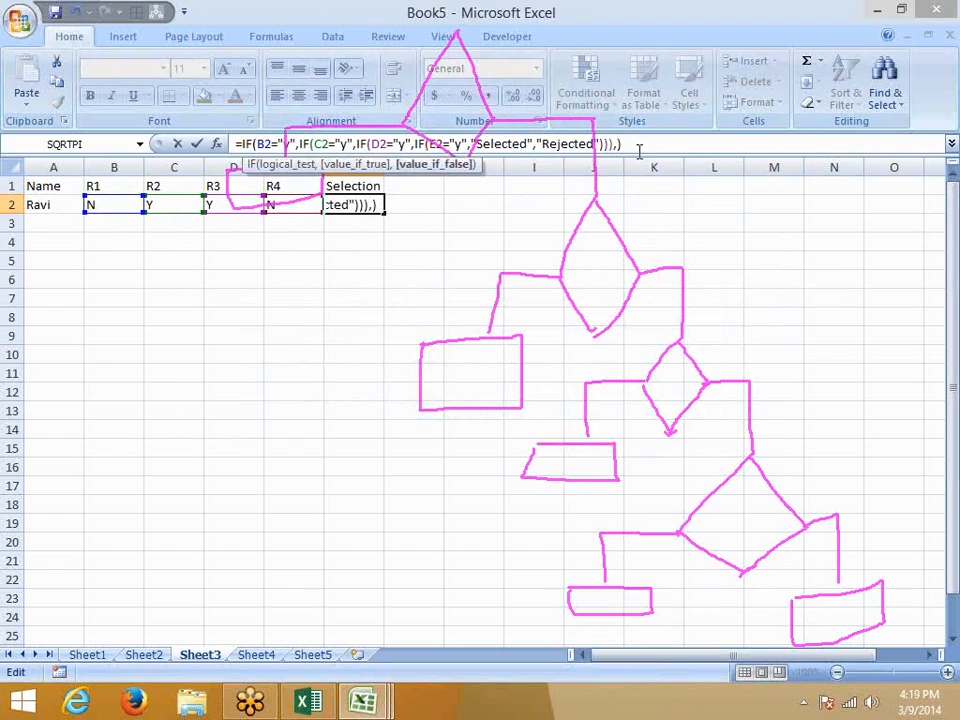
type("Reje")
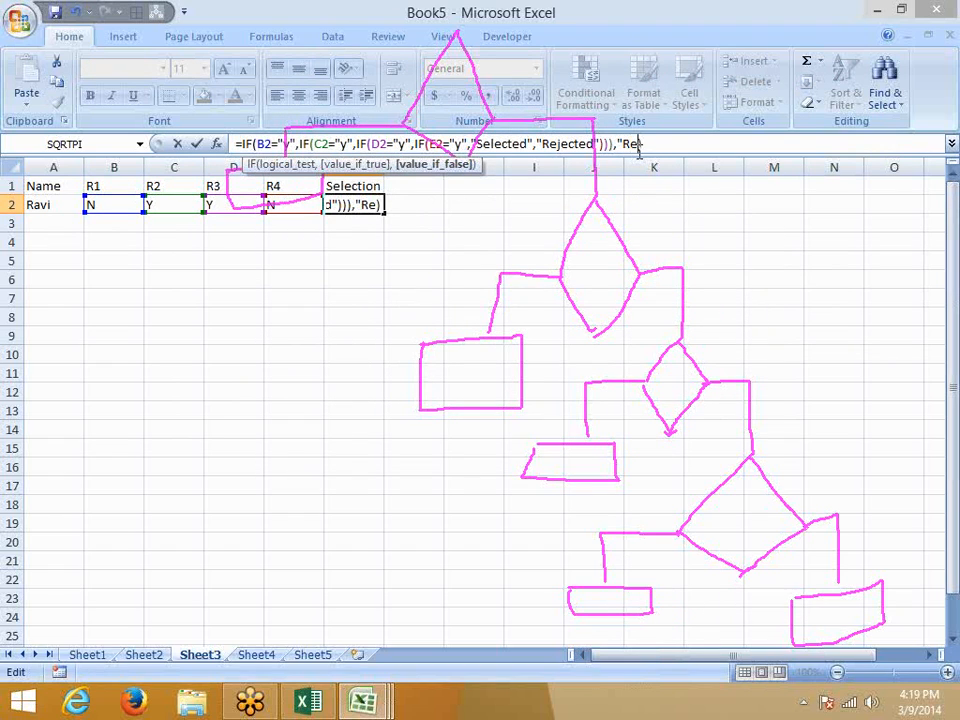
type("cted")
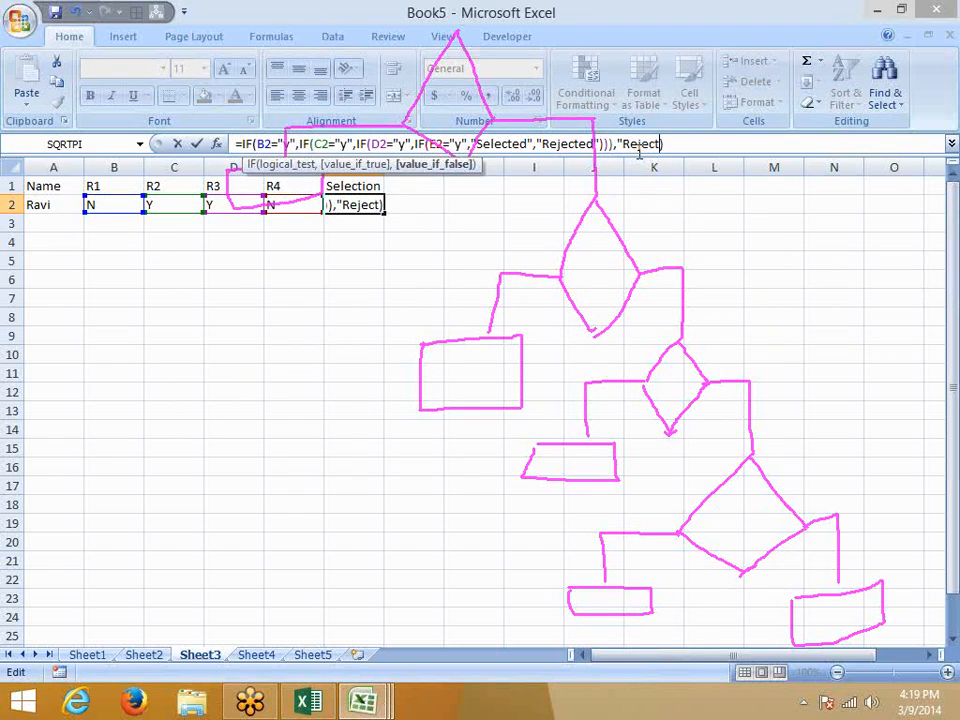
type("\"")
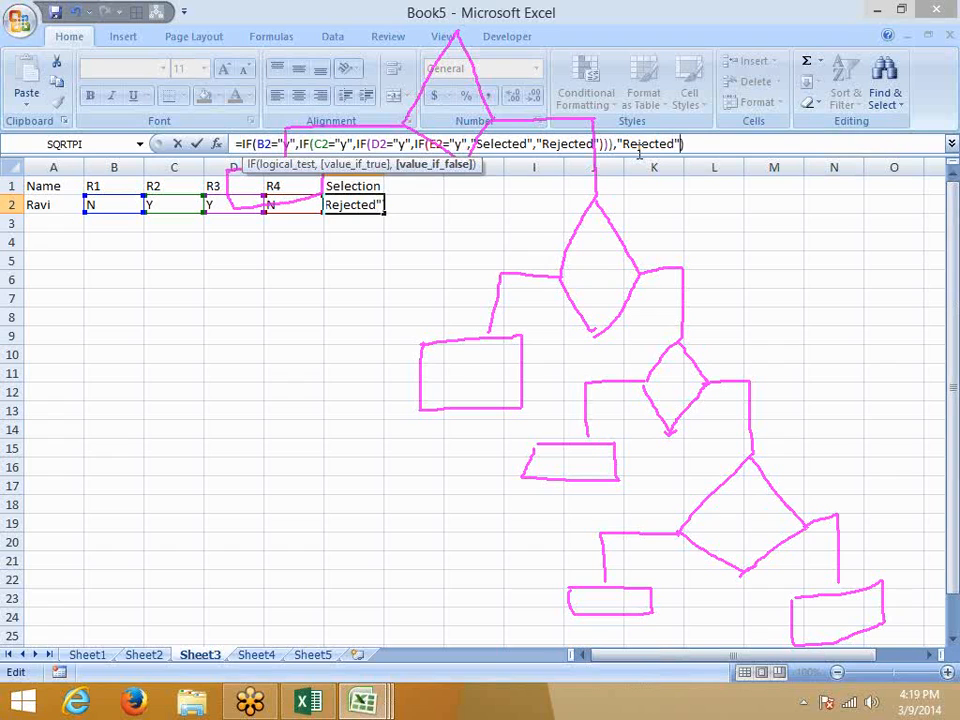
left_click(612, 145)
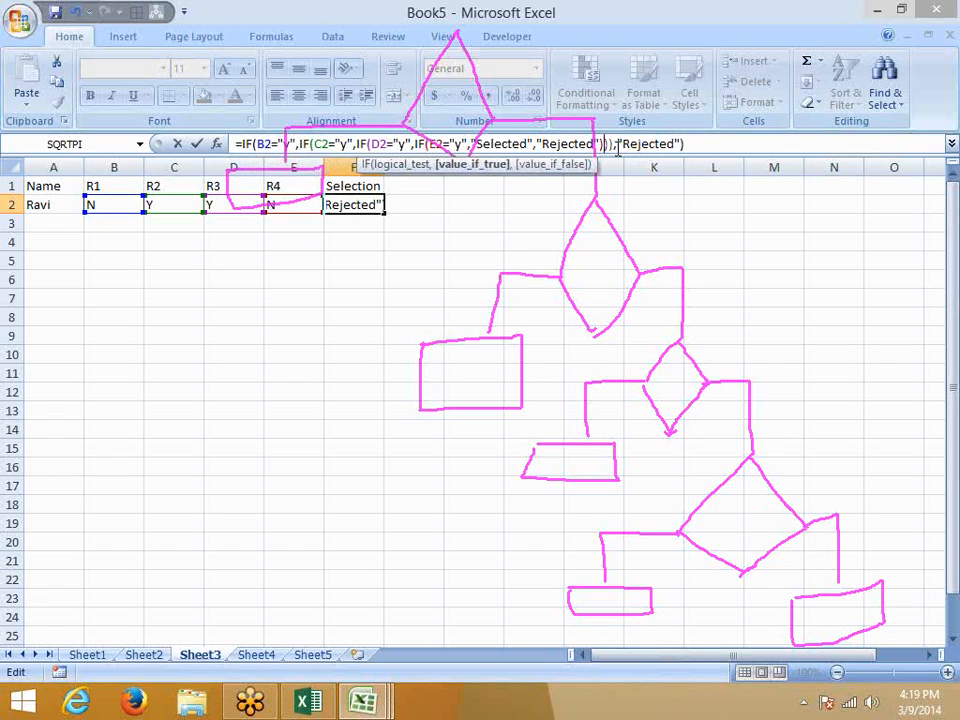
type("\"Re")
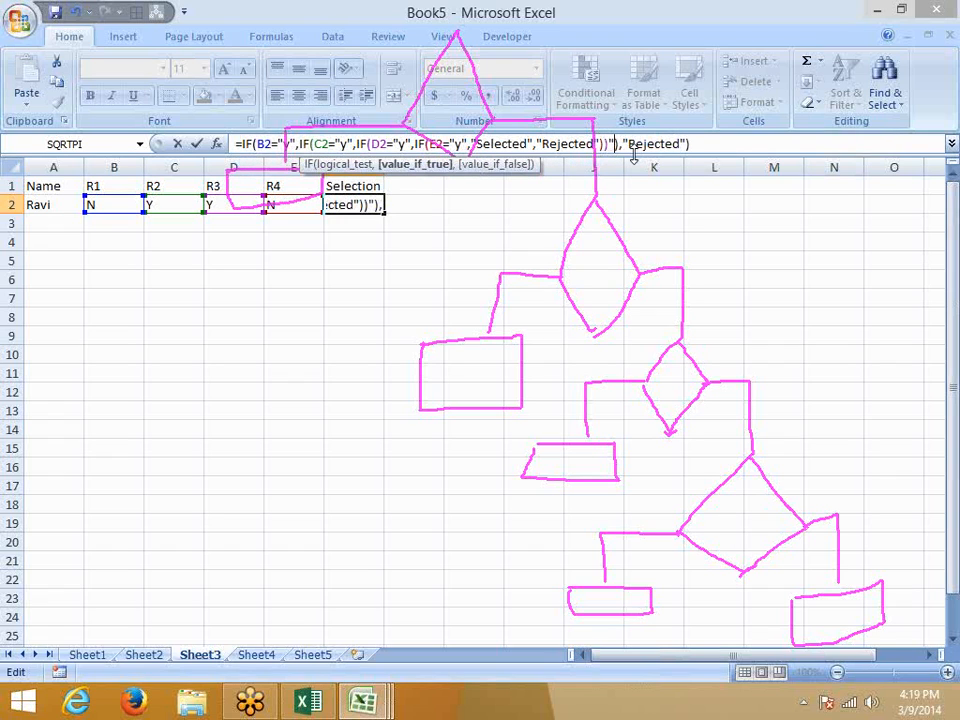
type("jecte")
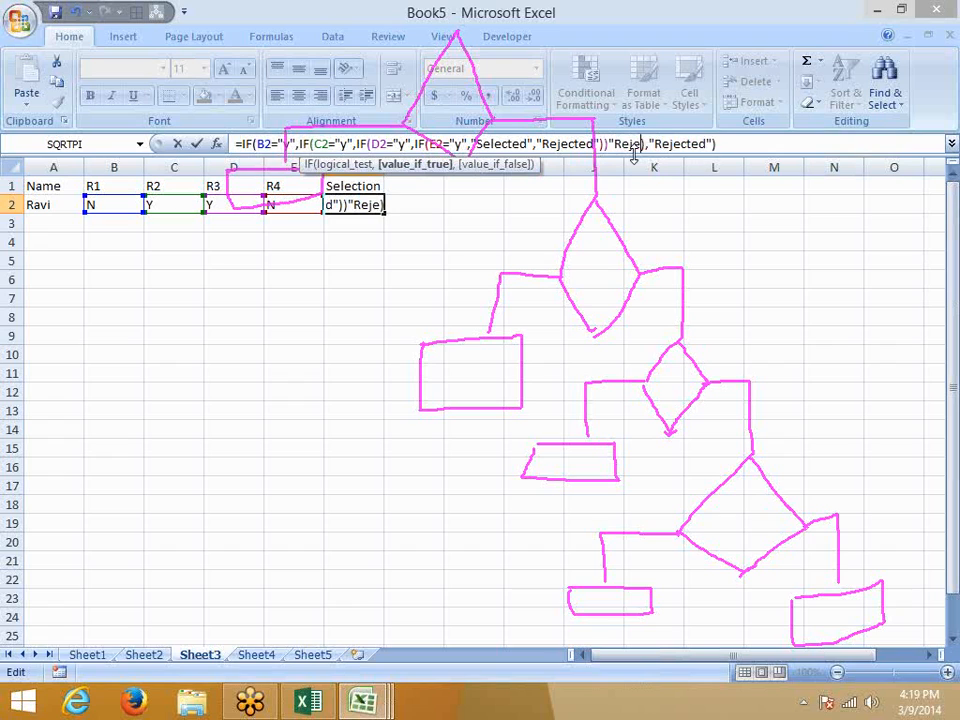
type("d\")")
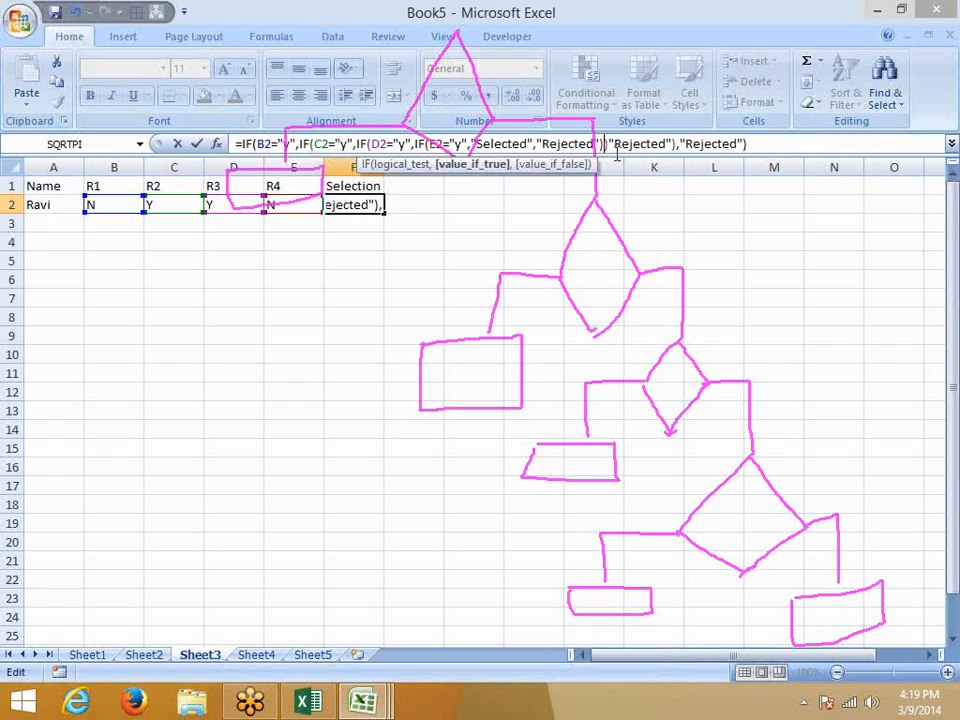
type(",\"Reje")
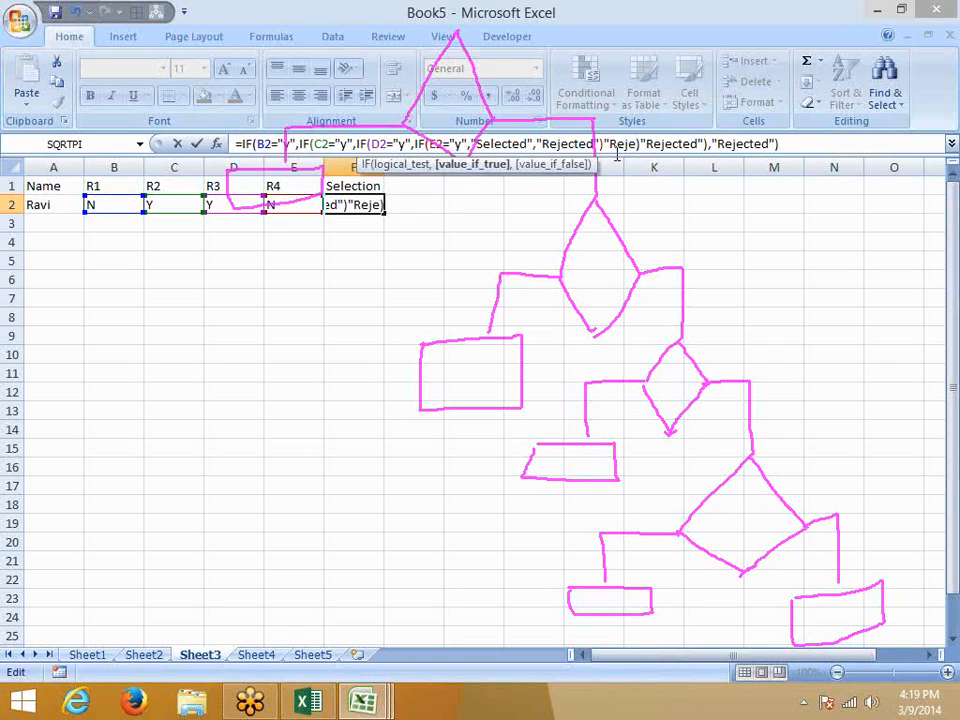
type("cted\"")
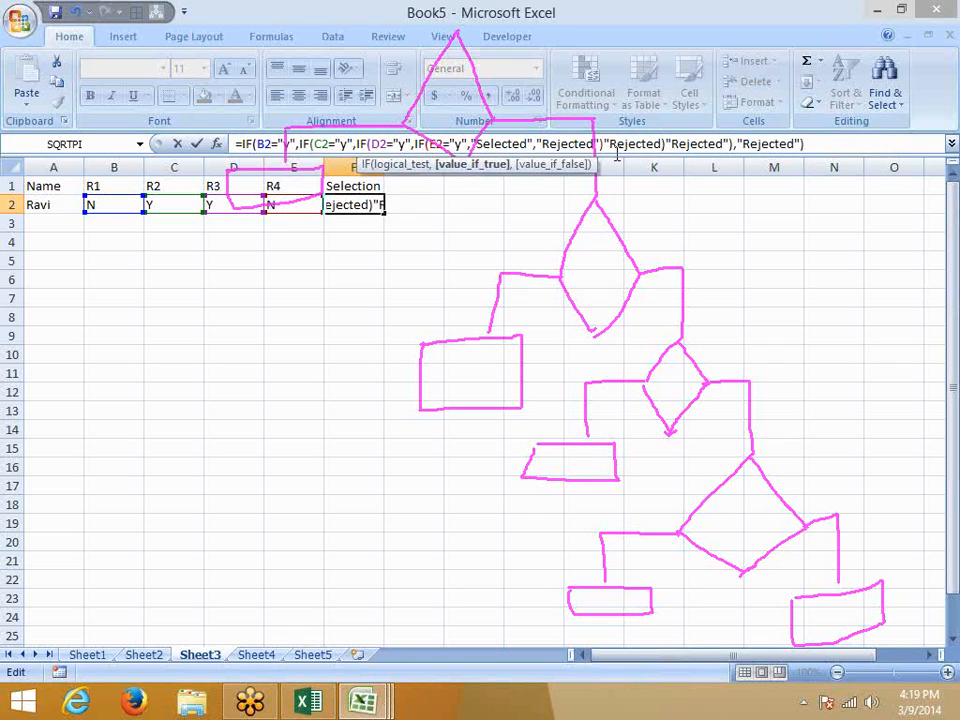
type(")")
key("Return")
key("Return")
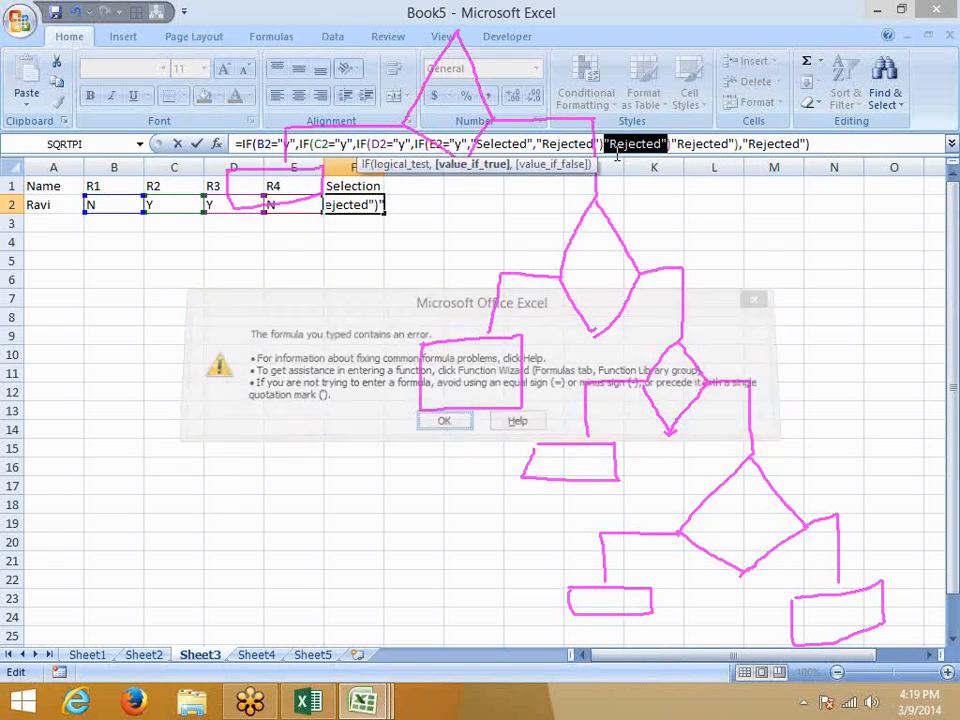
Insert the missing commas before the Rejected arguments so the formula commits.
key("Right")
key("Left")
key("Left")
key("Left")
key("Left")
key("Left")
key("Left")
key("Left")
key("Left")
key("Left")
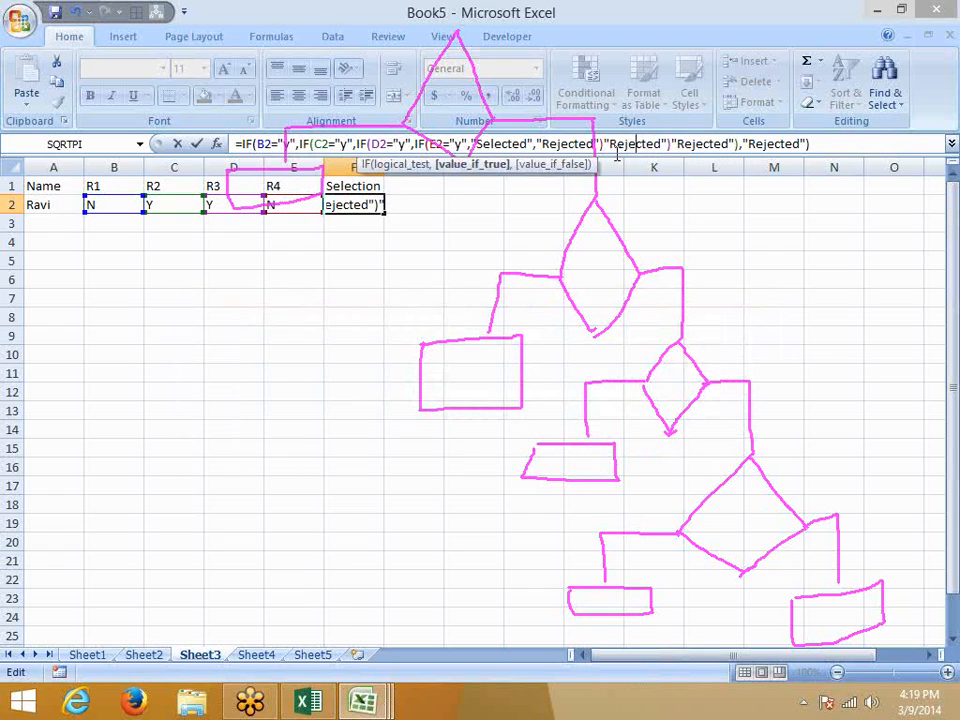
type(",")
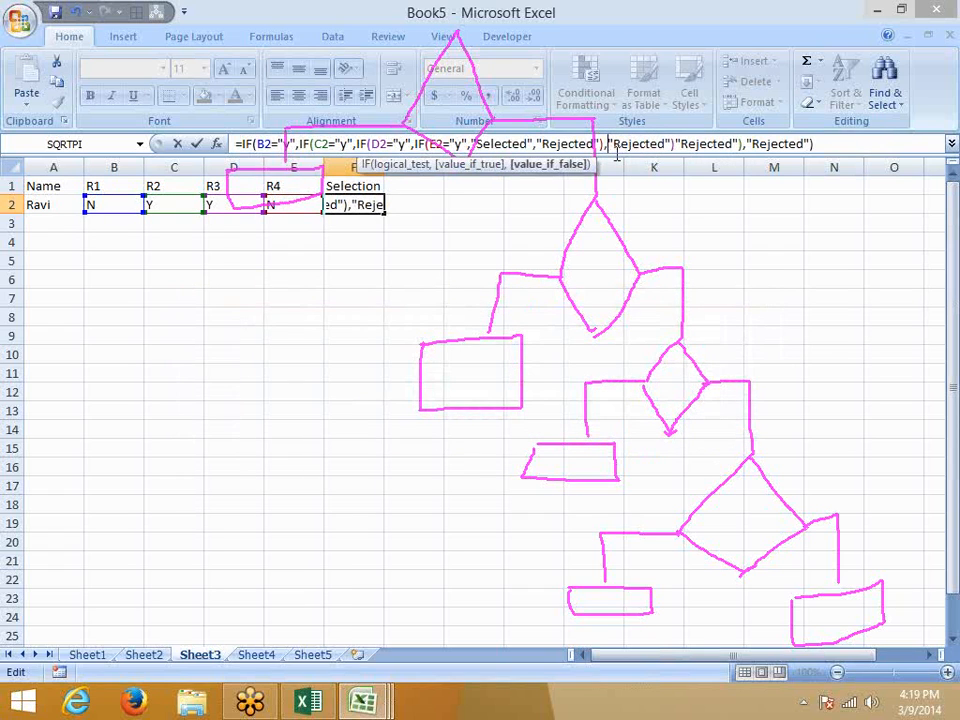
key("Return")
key("Return")
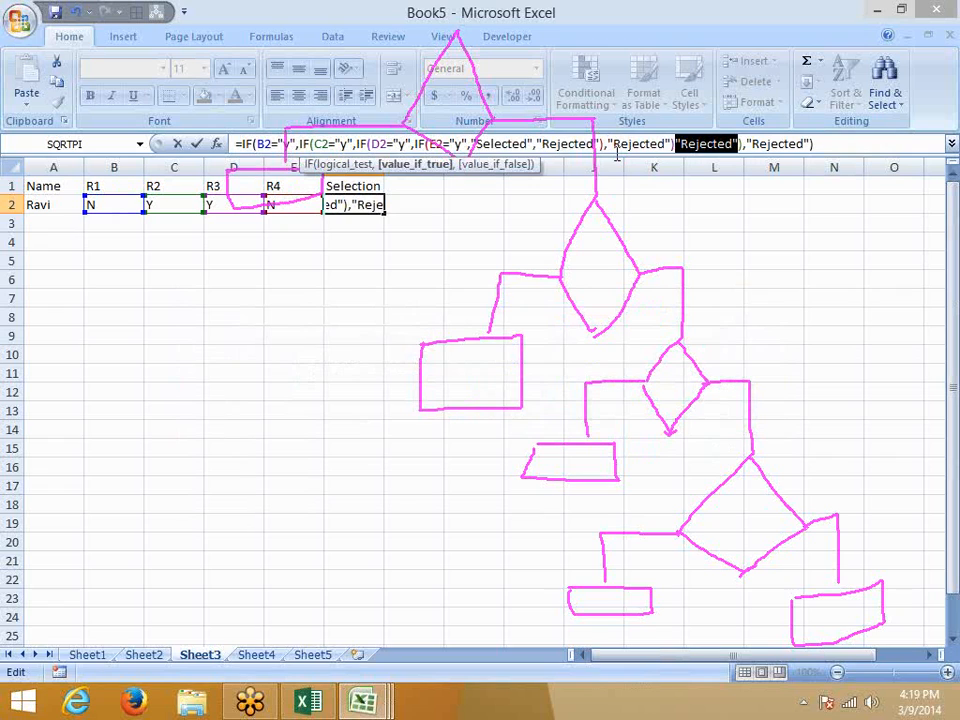
key("Right")
key("Left")
key("Left")
key("Left")
key("Left")
key("Left")
key("Left")
key("Left")
key("Left")
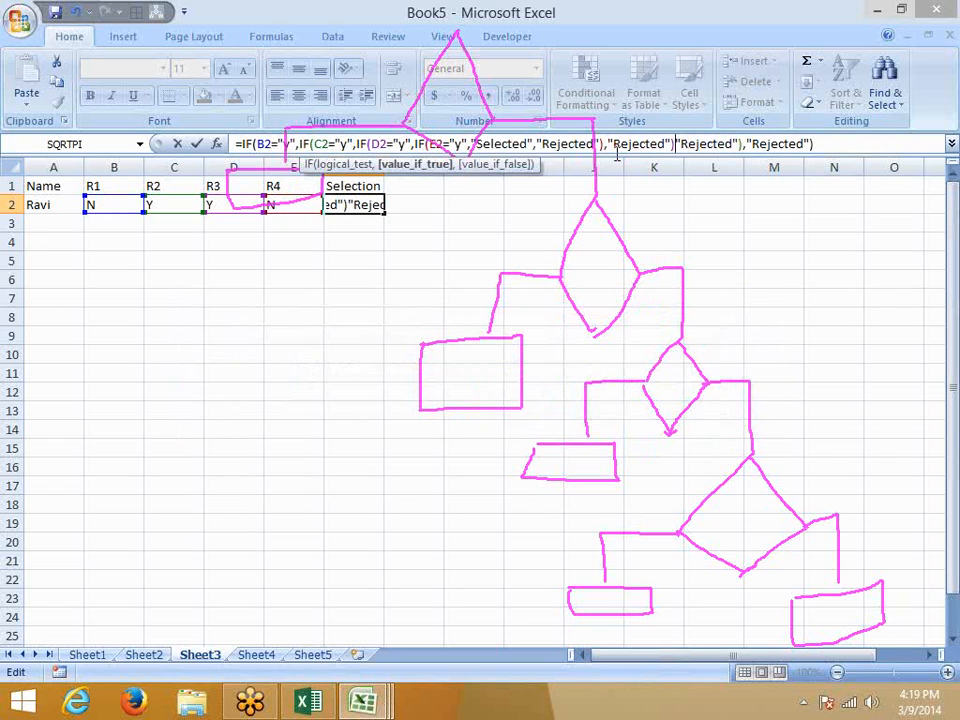
type(",")
key("Return")
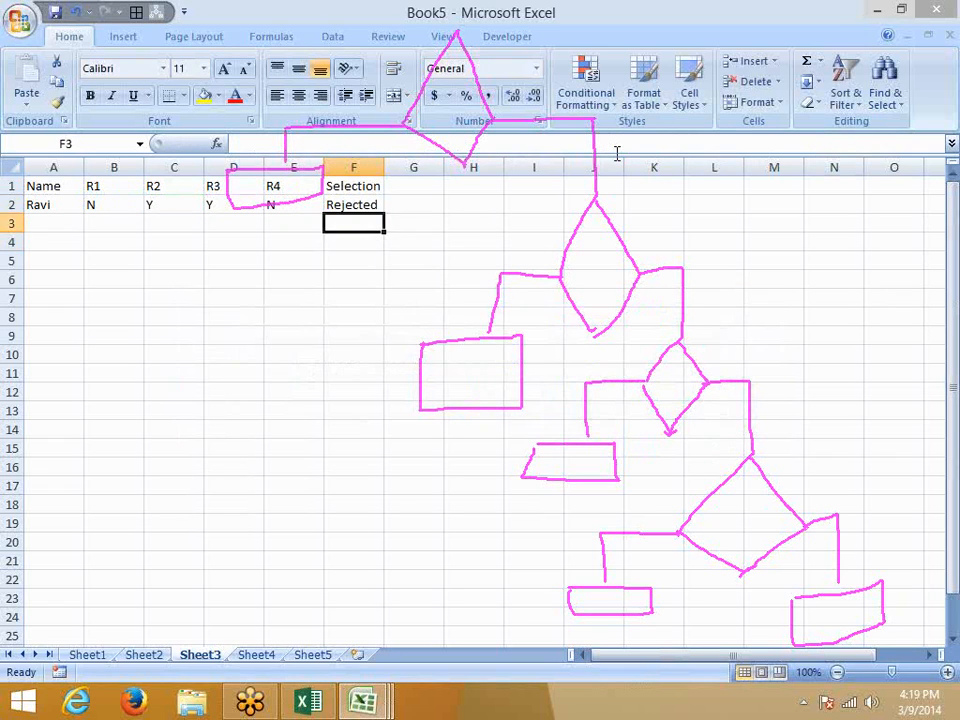
key("Up")
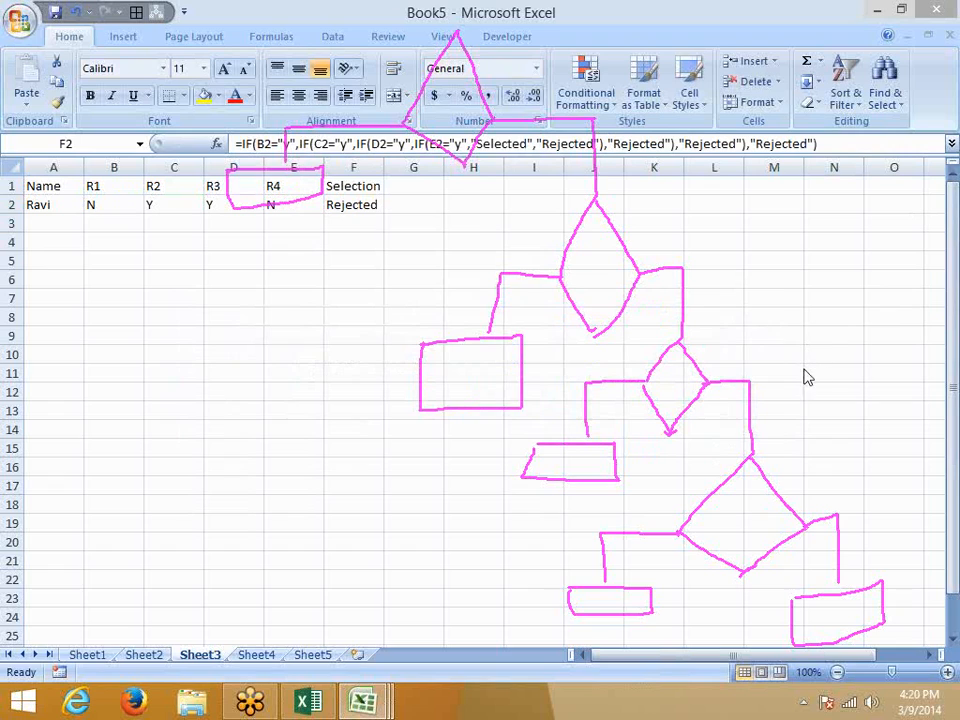
key("Escape")
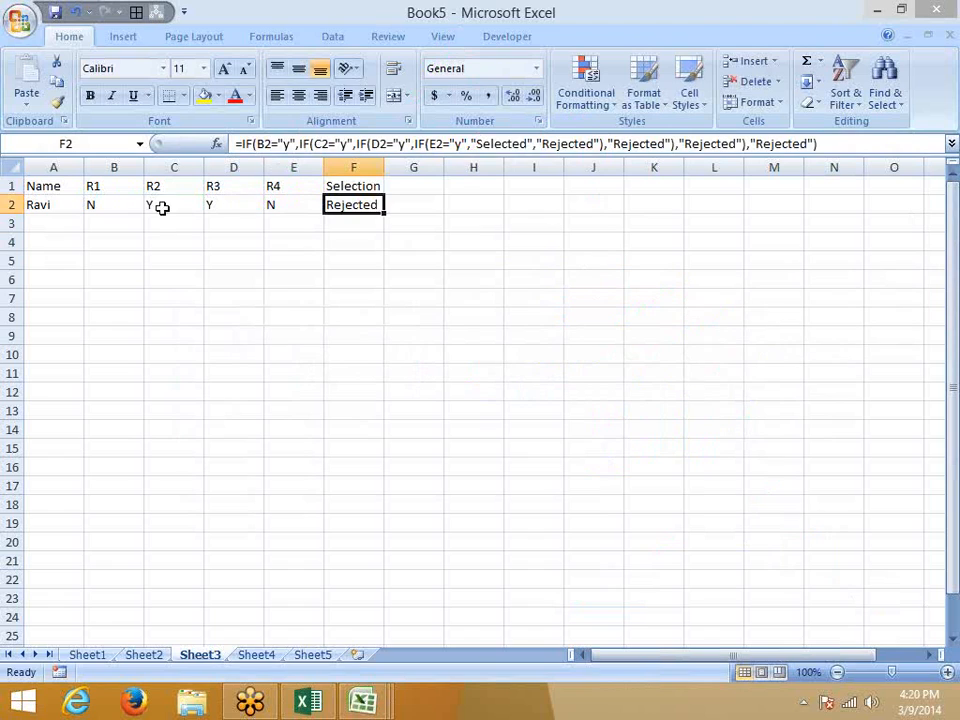
left_click(107, 204)
left_click(185, 201)
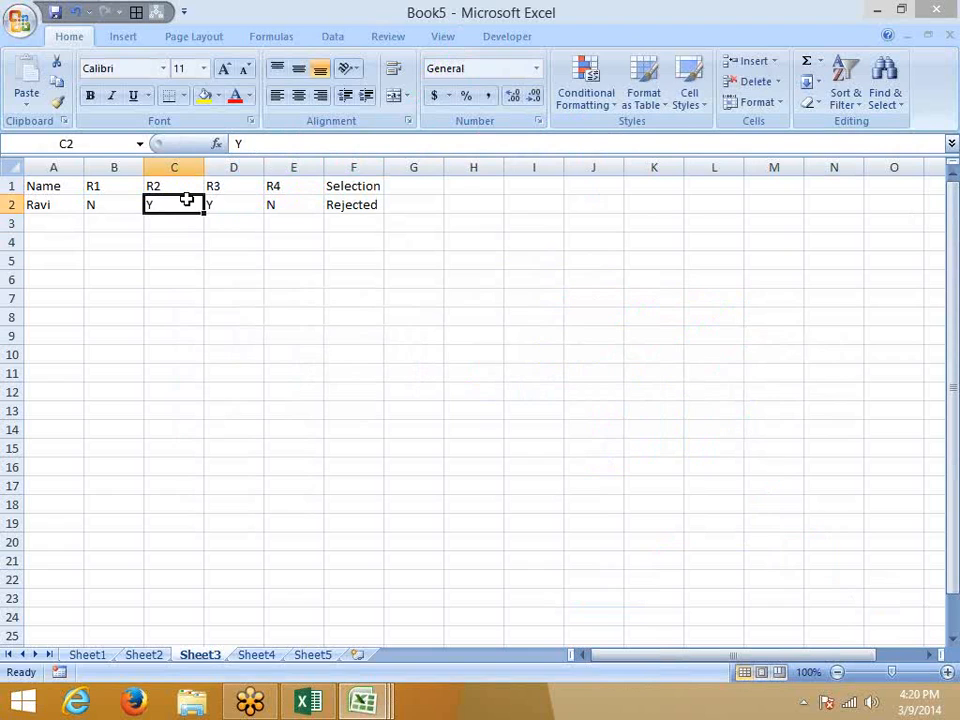
key("Right")
key("Right")
key("Right")
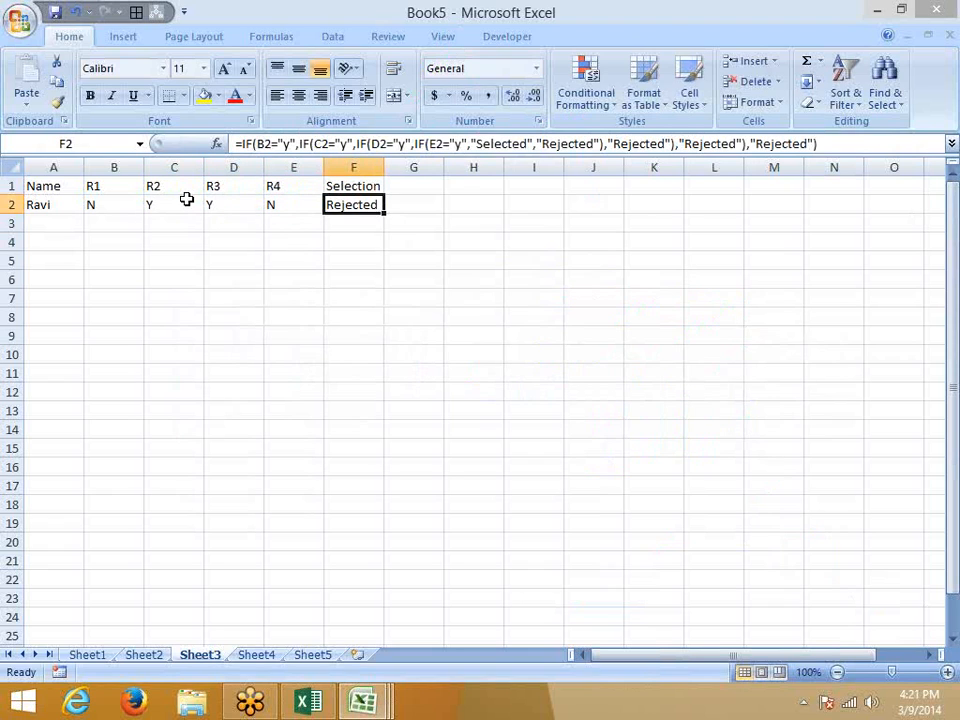
Move the nested IF formula from F2 into H2.
key("ctrl+c")
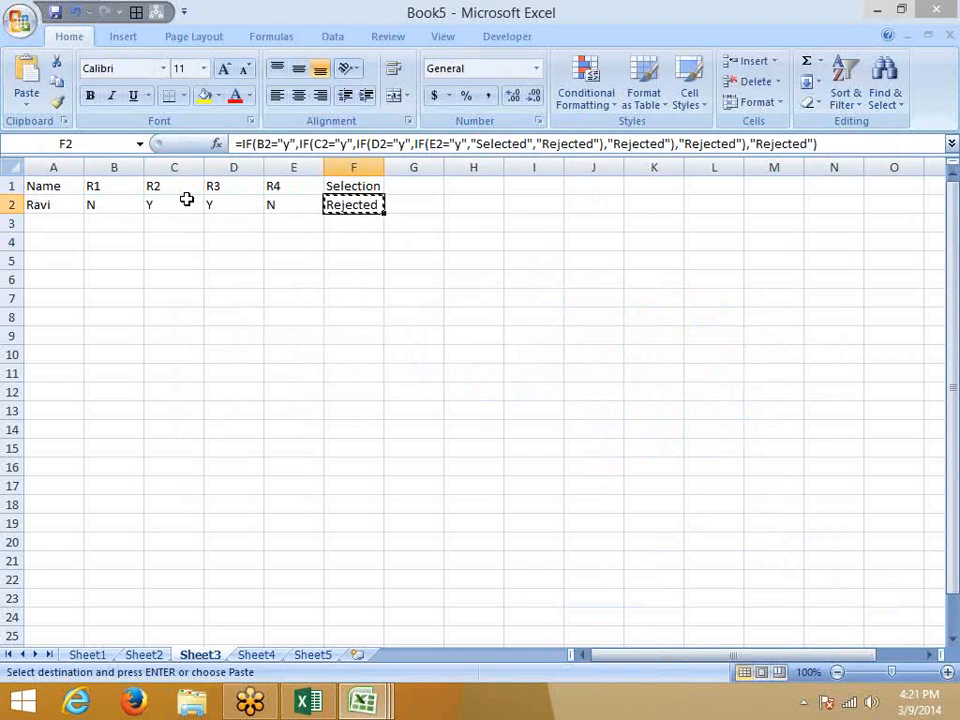
key("Right")
key("Right")
key("Return")
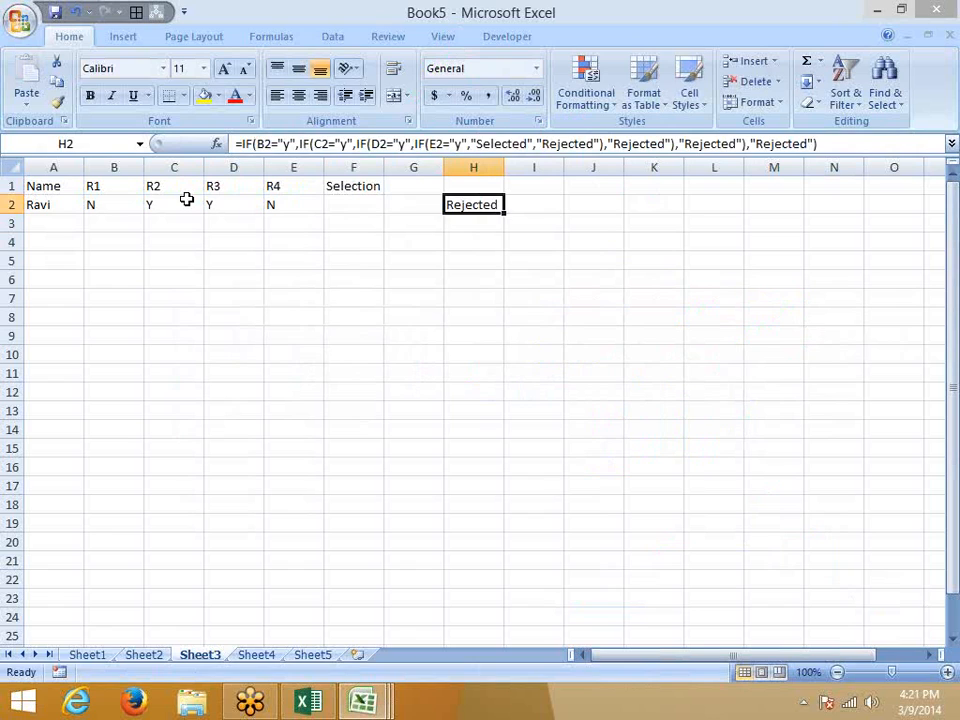
key("Left")
key("Left")
In F2, enter =AND(B2="y",C2="y",D2="y",E2="y"), which returns FALSE.
type("=and")
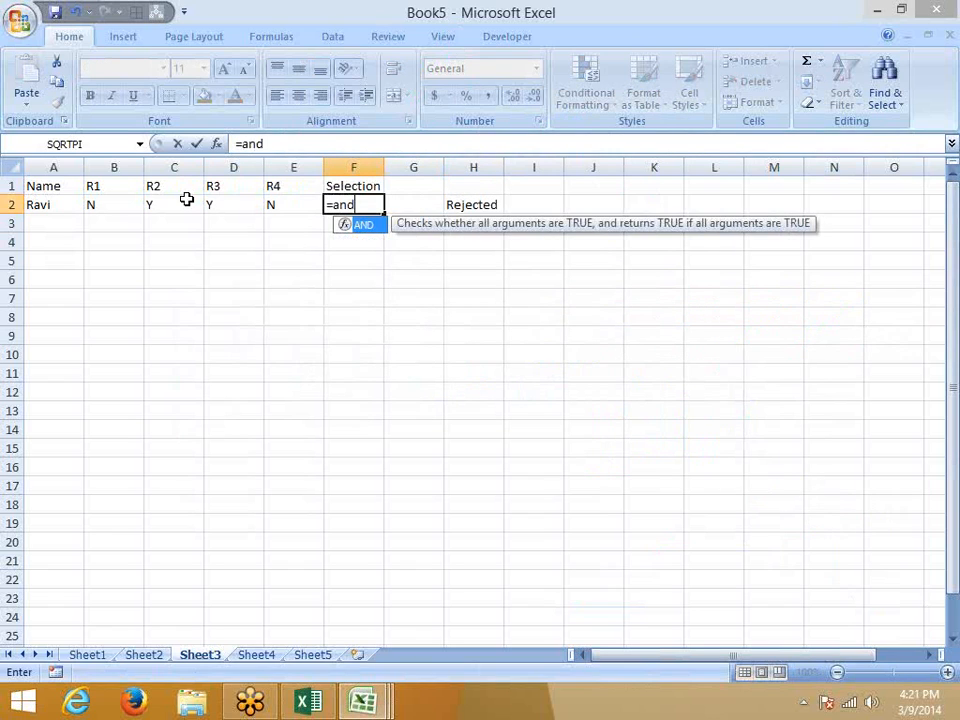
key("Tab")
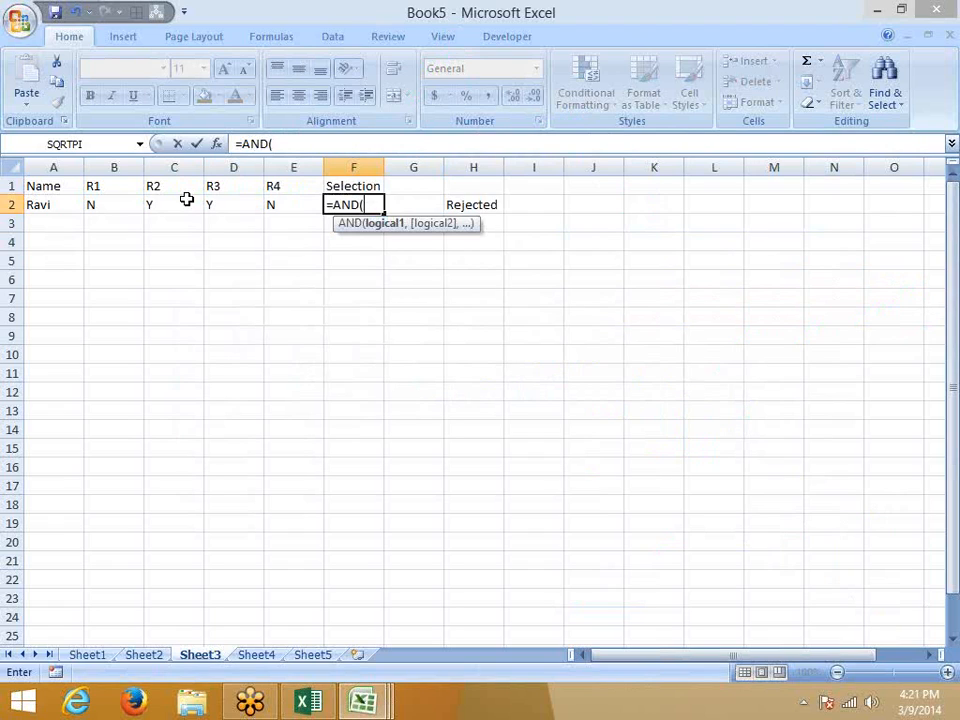
left_click(186, 200)
key("Left")
type("=\"y\",")
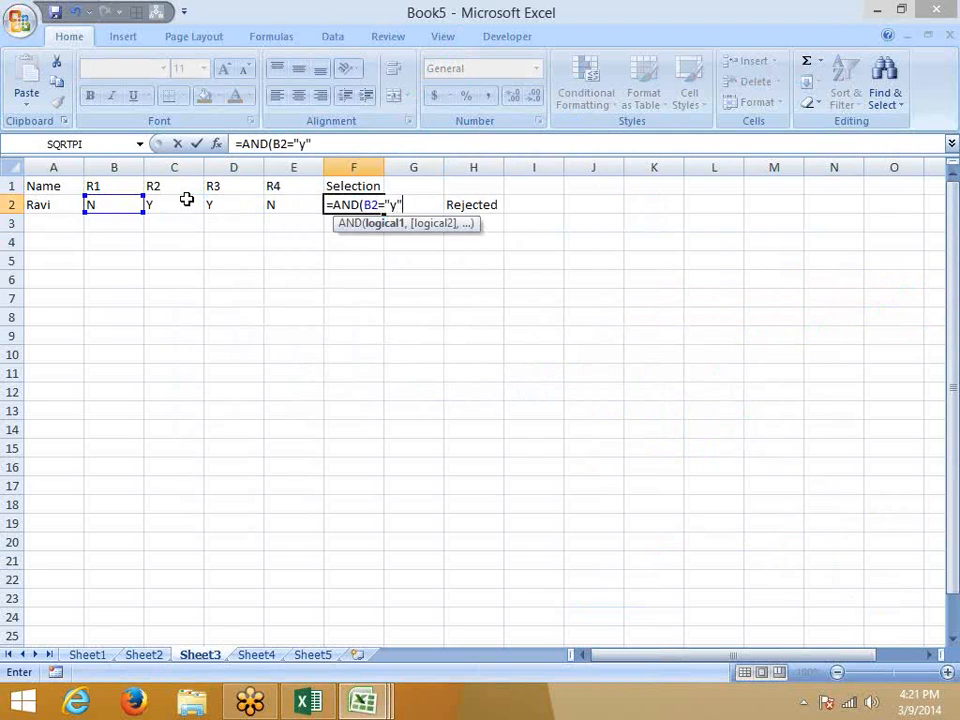
left_click(188, 203)
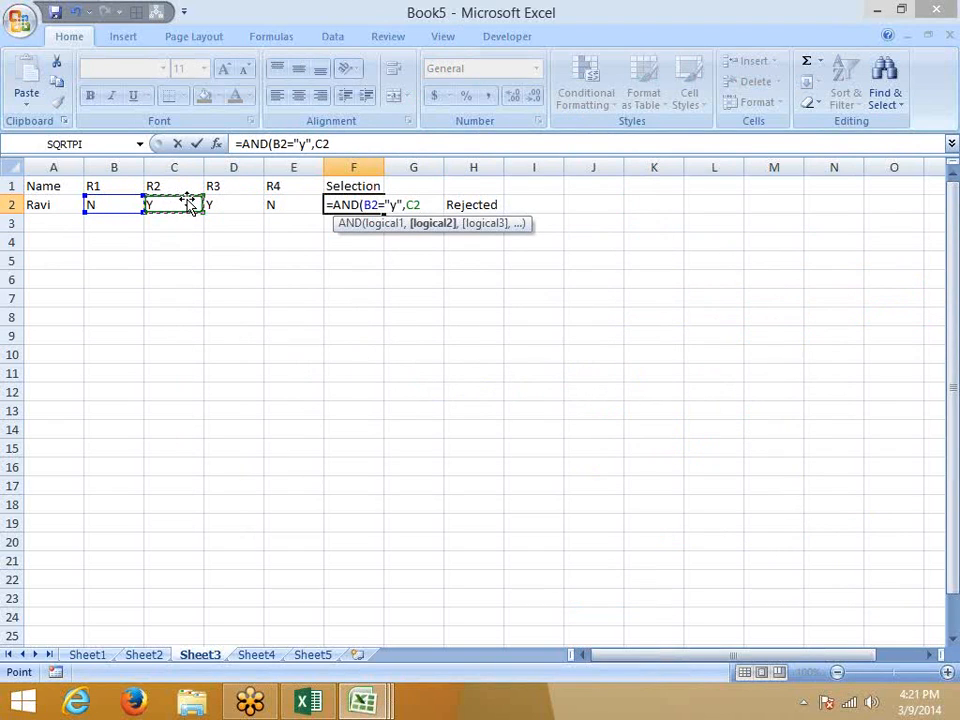
type("=\"y\",")
key("Left")
key("Left")
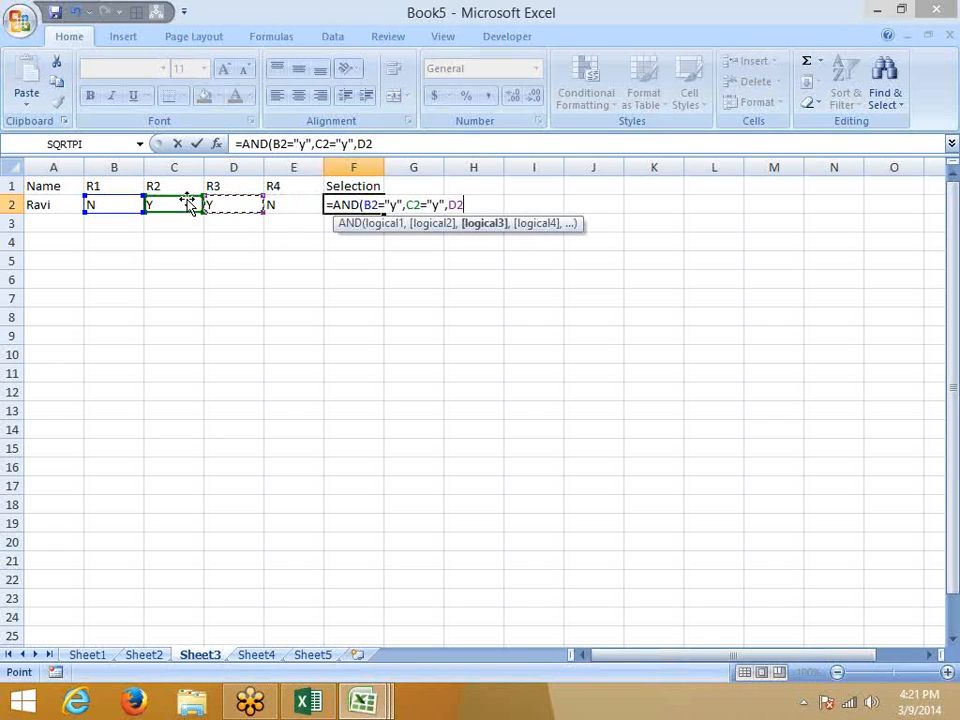
type("=\"y\",")
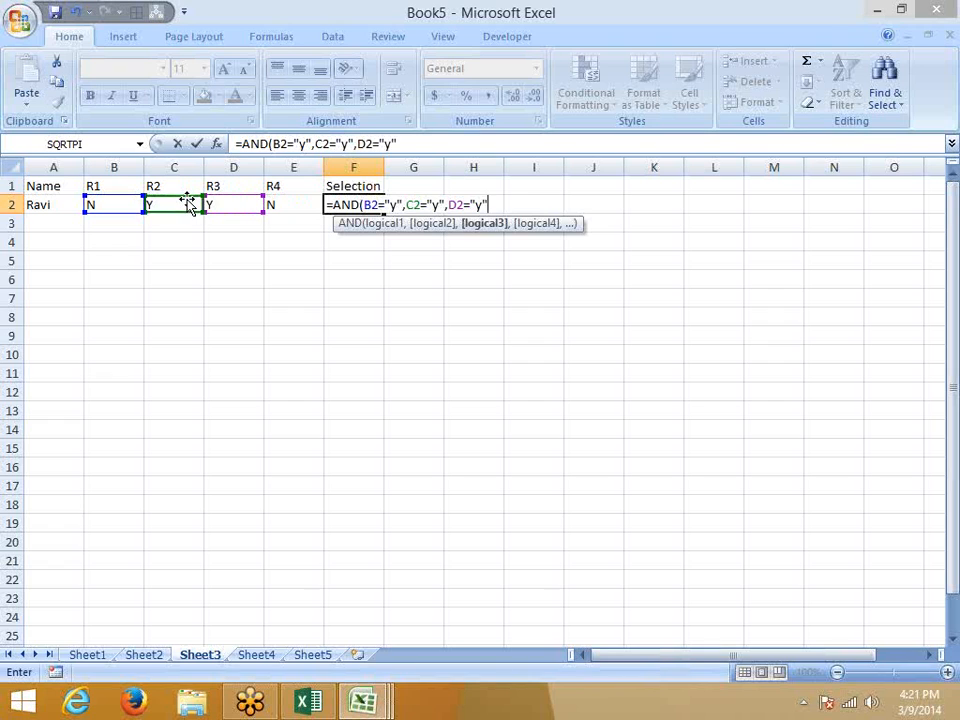
key("Left")
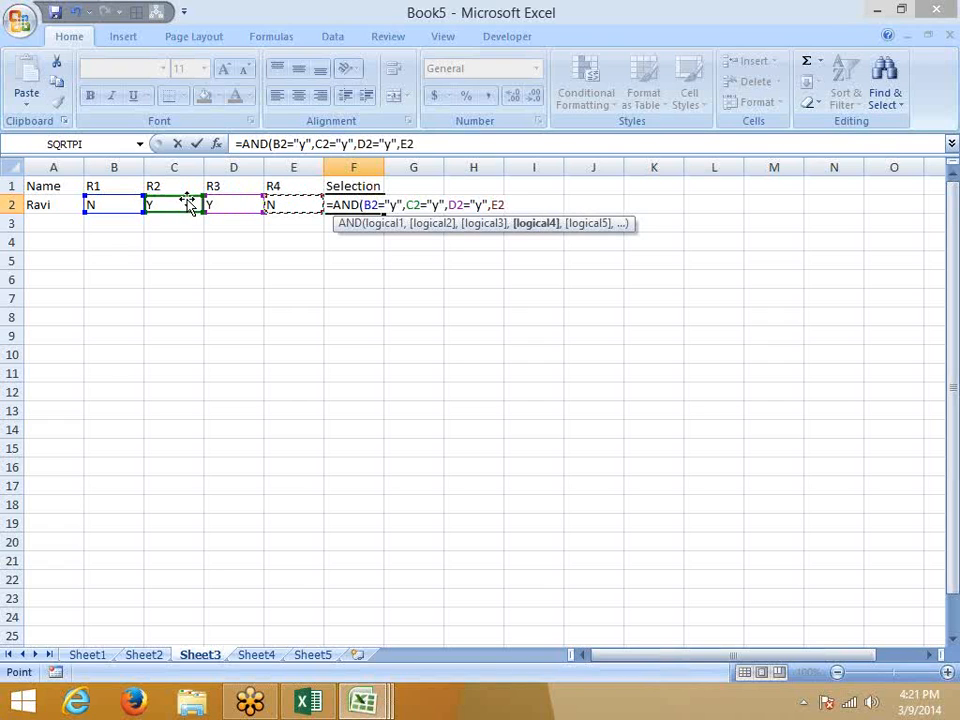
type("=\"y\"")
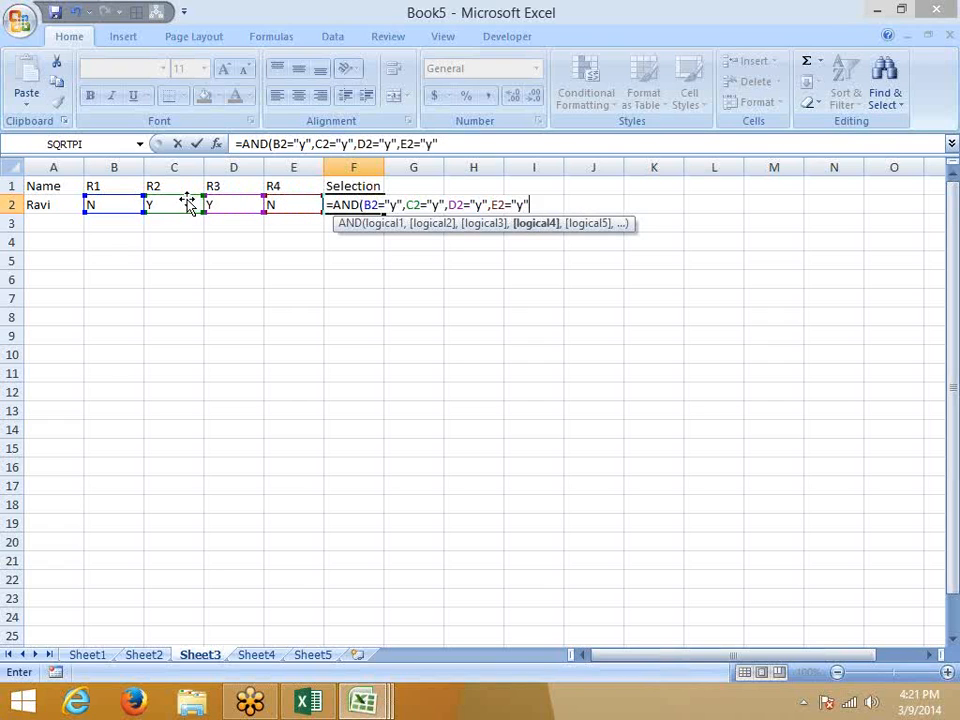
type(")")
key("Return")
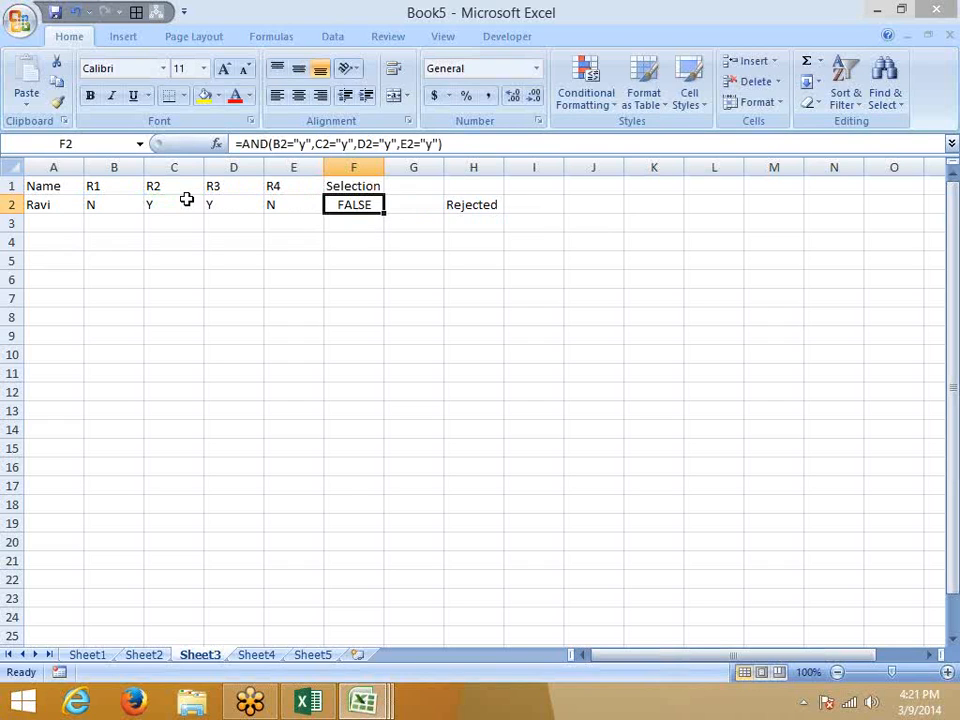
key("Right")
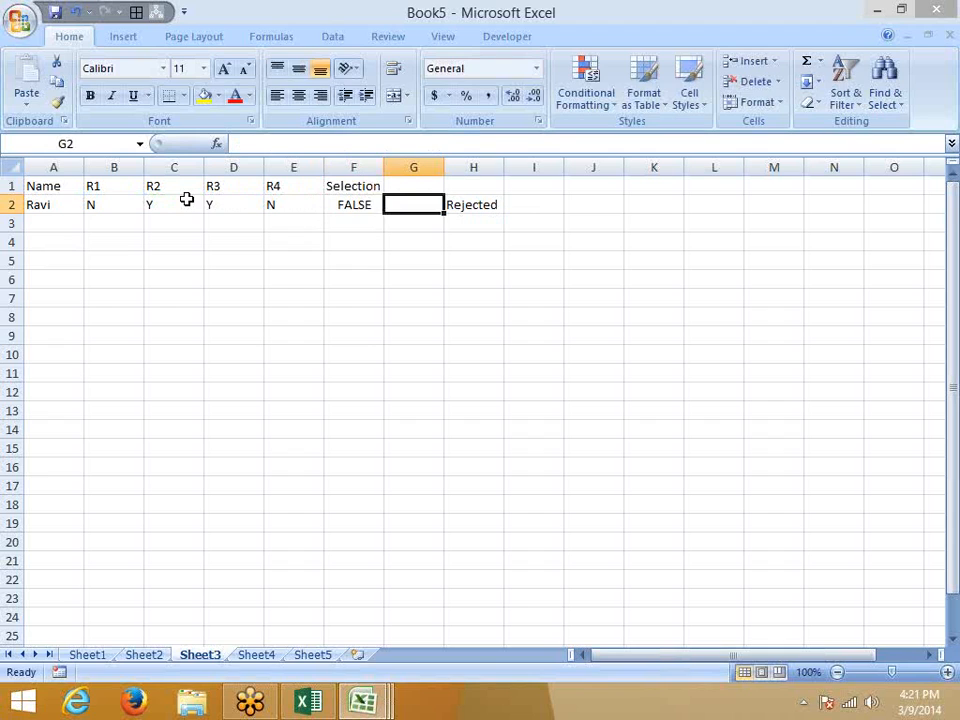
Enter =IF(F2,"Selected","Rejected") in G2 so it displays Rejected.
type("=IF(")
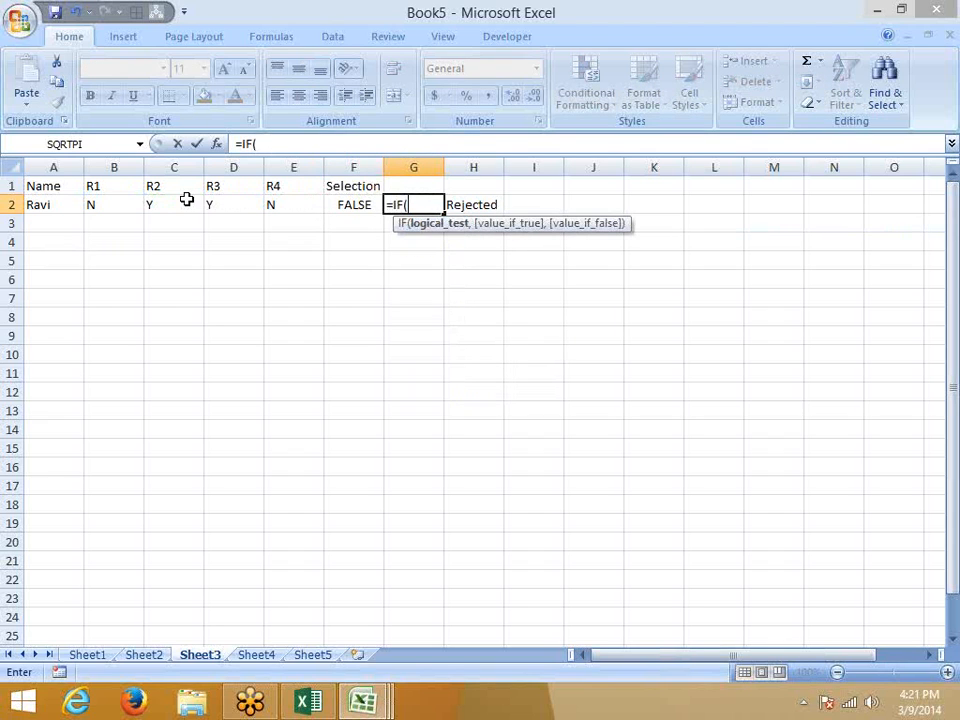
key("Left")
type(",\"")
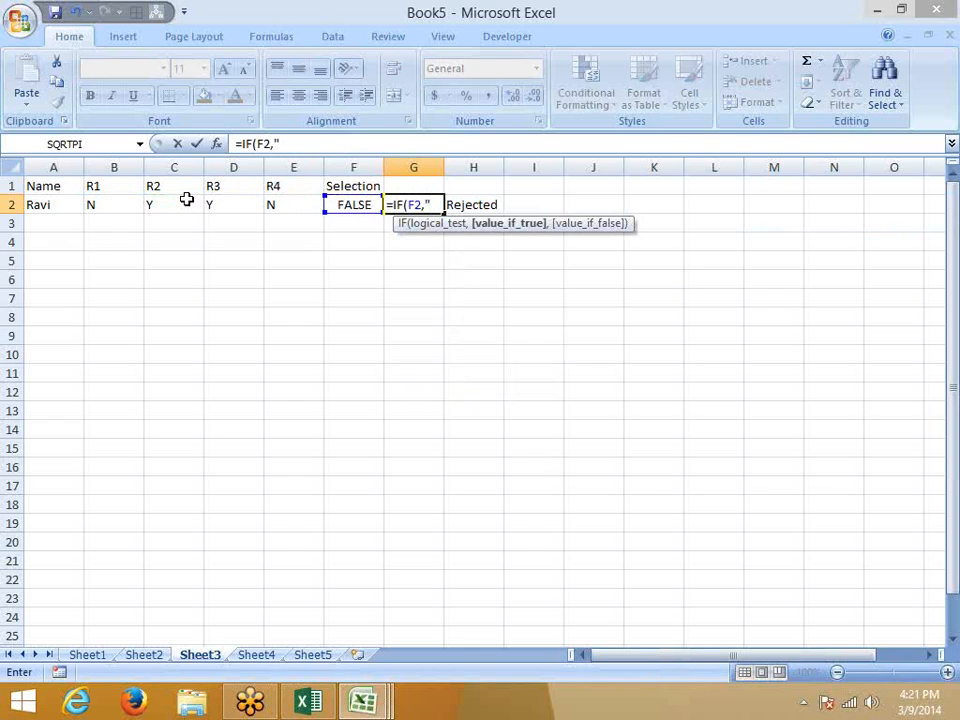
type("Select")
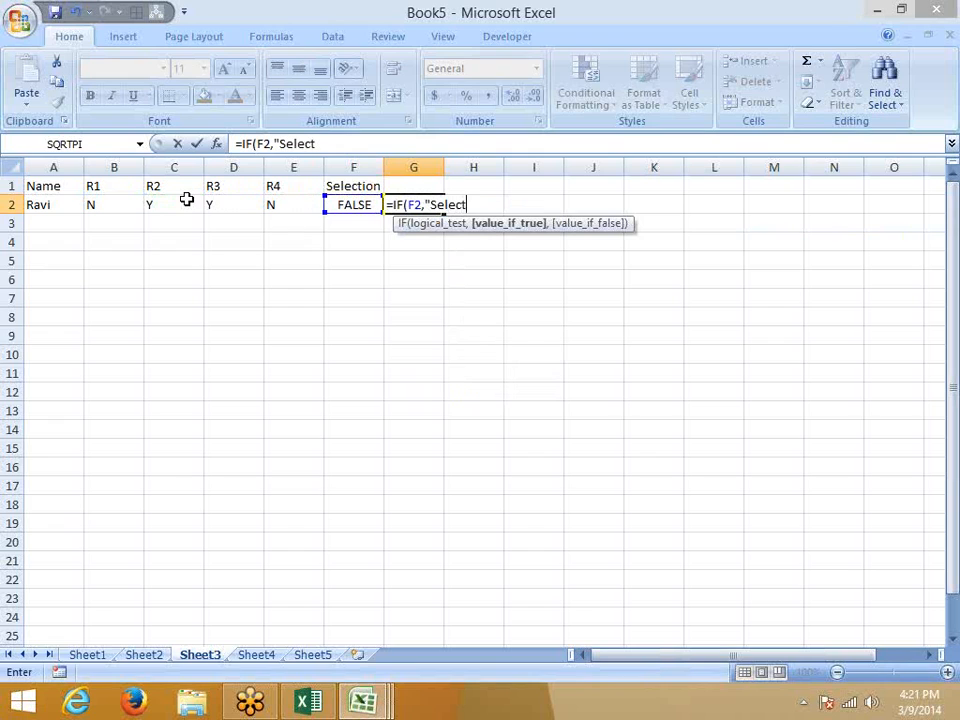
type("ed\",")
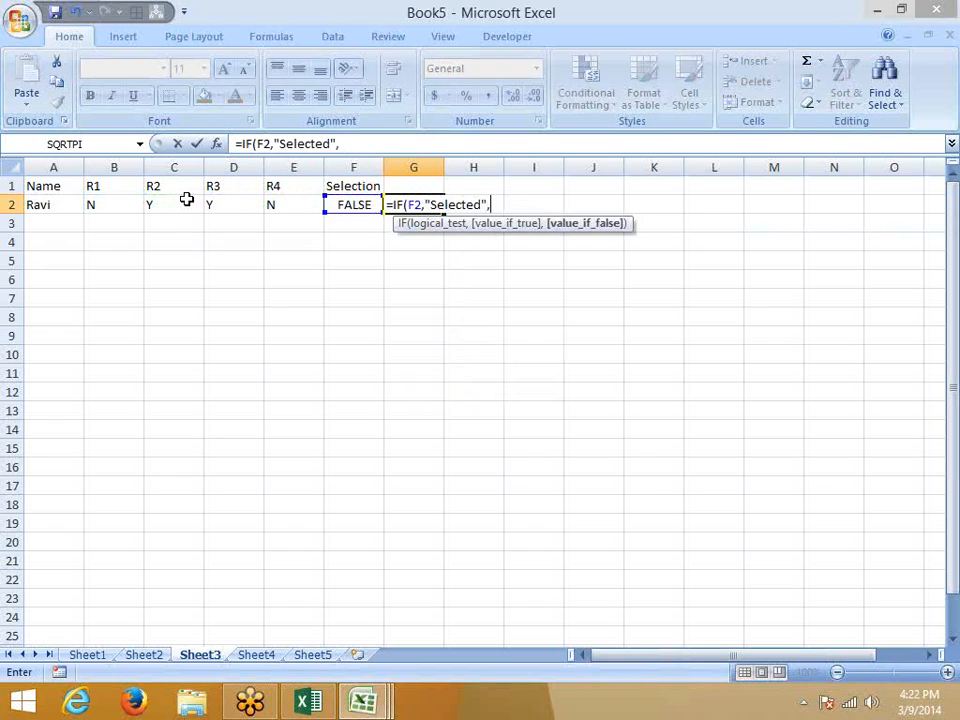
type("\"Rejected")
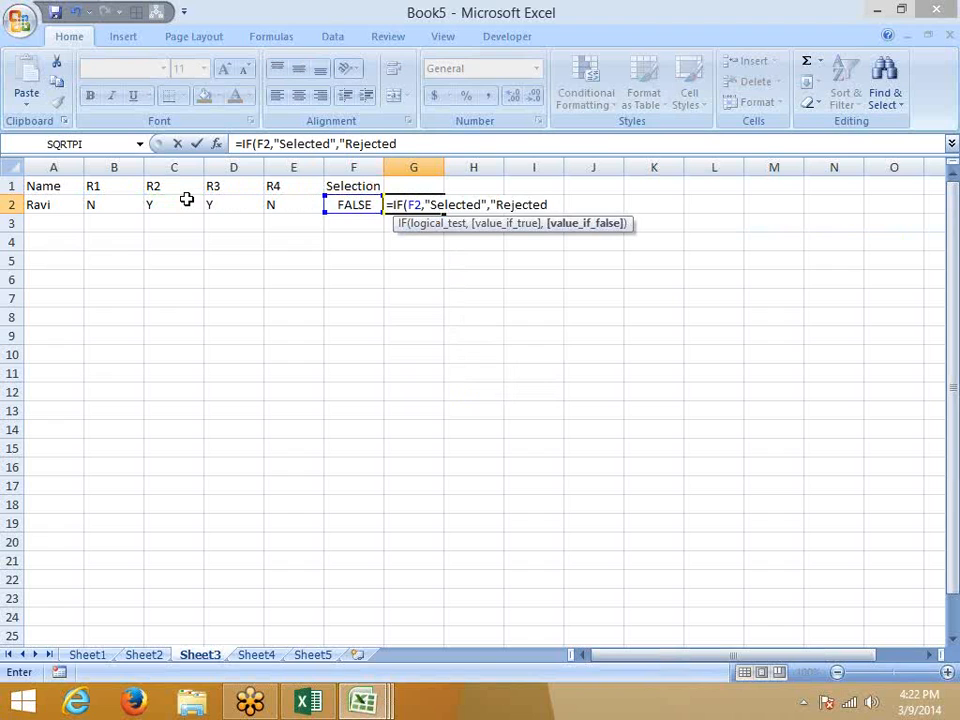
type("\"")
key("Return")
key("Up")
key("Left")
key("shift+Right")
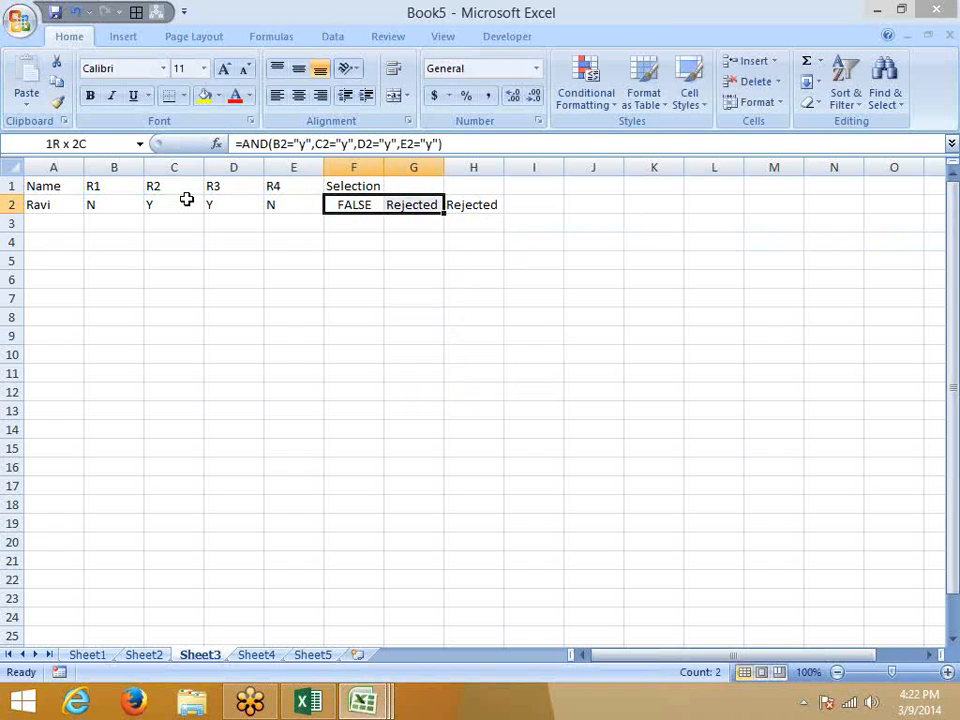
key("Right")
key("Right")
key("Left")
key("Left")
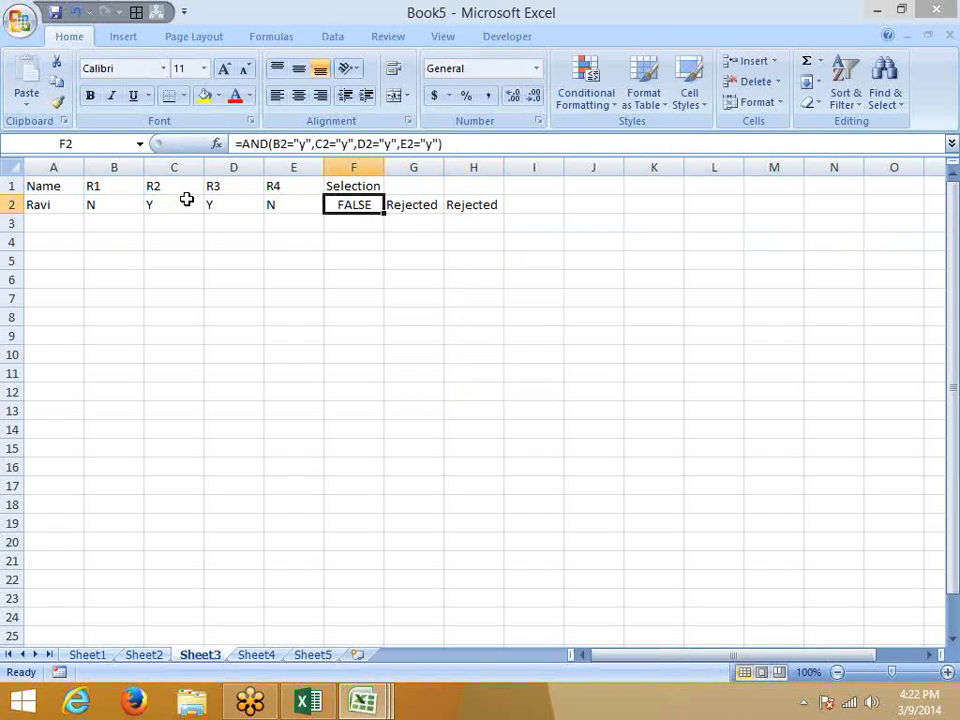
Replace the F2 reference in G2's IF with the AND test copied from F2's formula.
left_click_drag(469, 143, 243, 143)
key("ctrl+c")
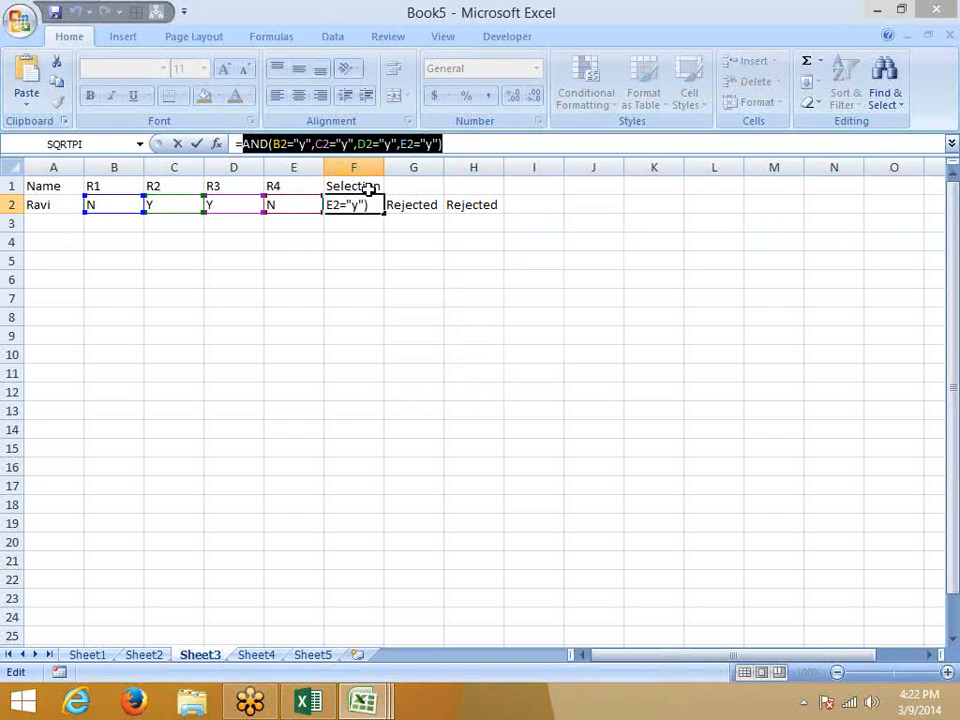
key("Escape")
left_click(426, 205)
double_click(262, 143)
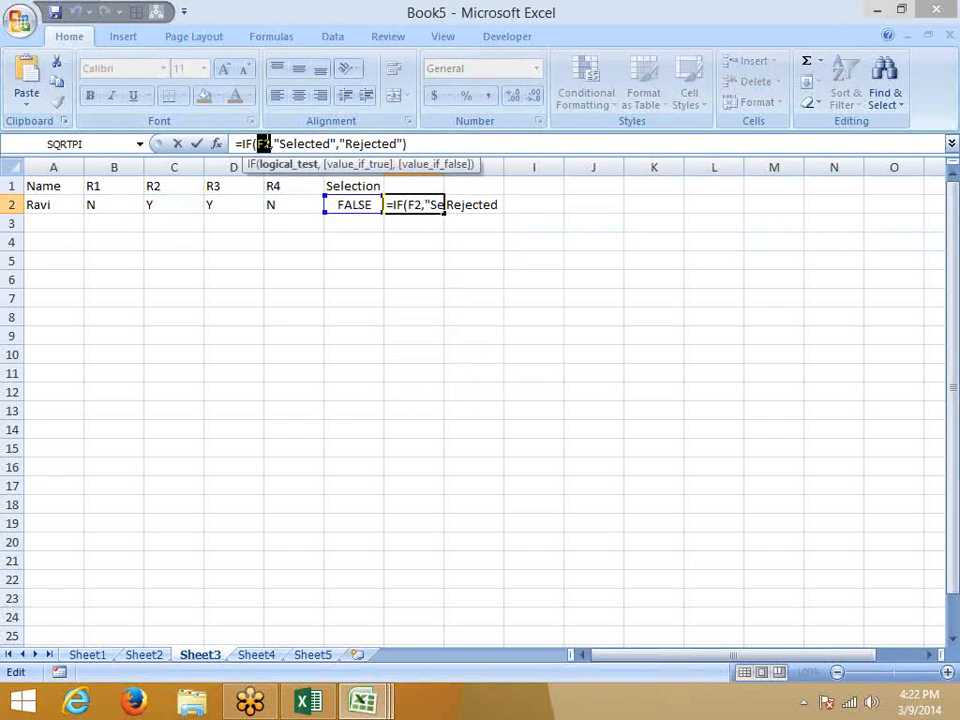
key("ctrl+v")
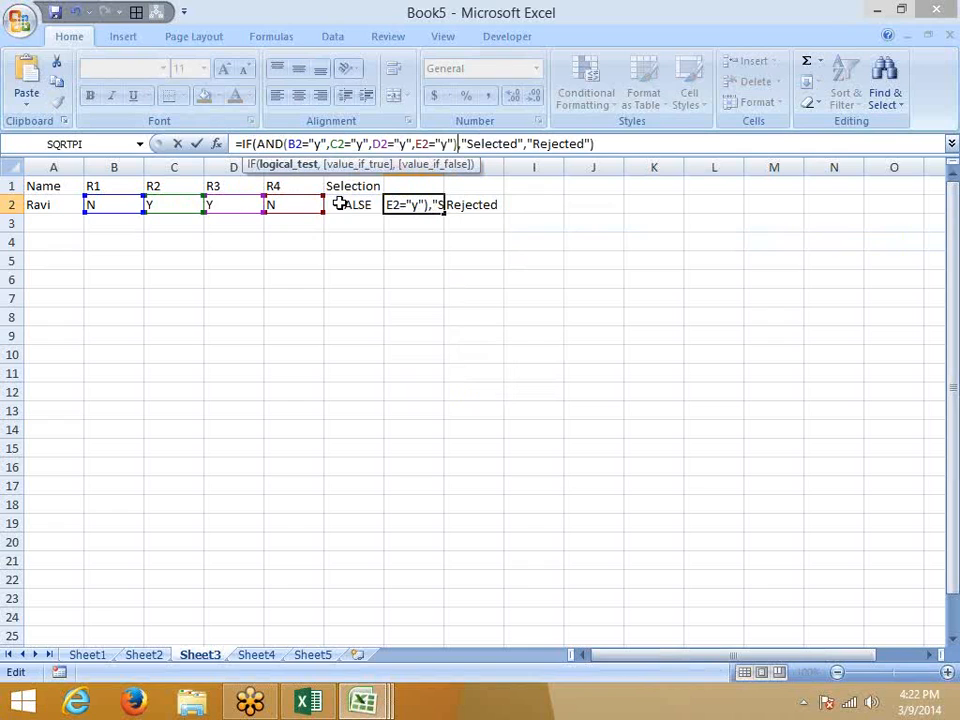
key("ctrl+Return")
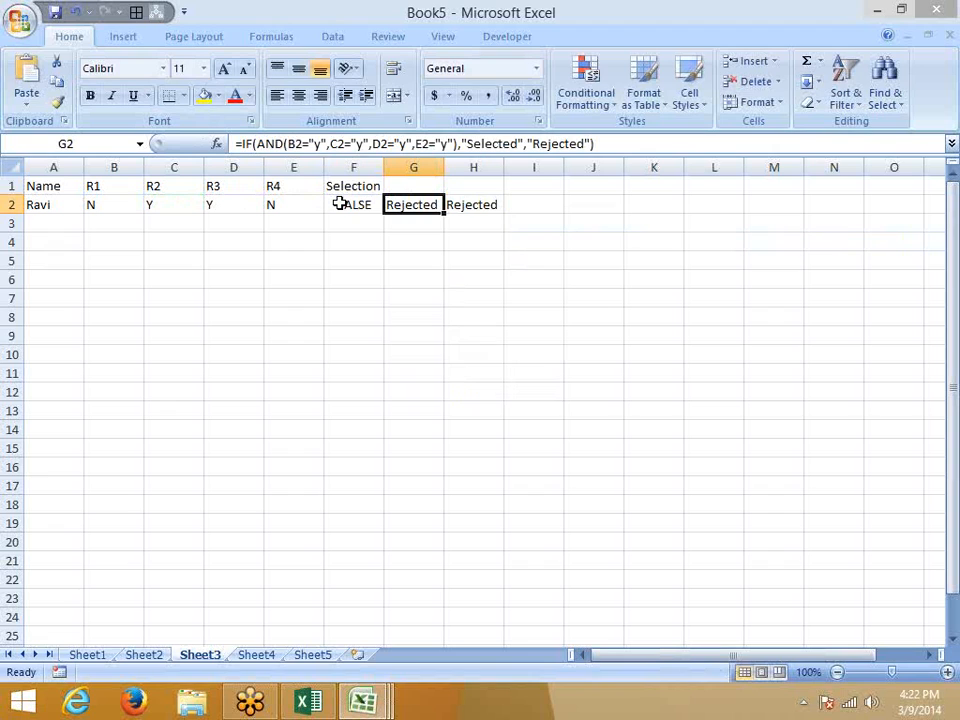
key("Down")
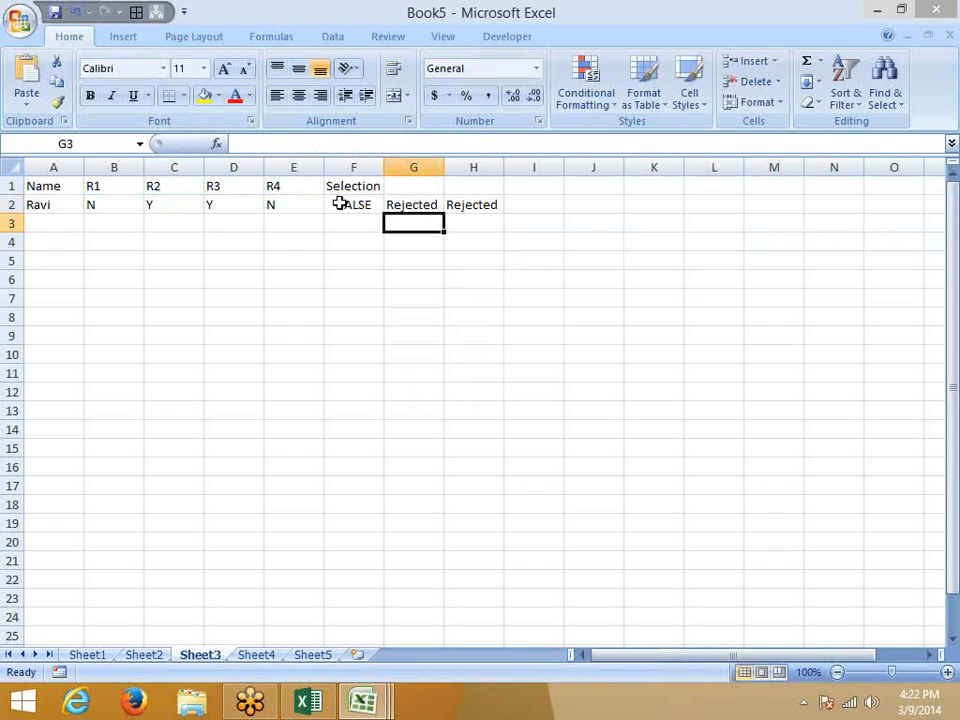
In G3, abandon trial IF and VLOOKUP entries, then commit an unfinished =IF( formula.
type("=if")
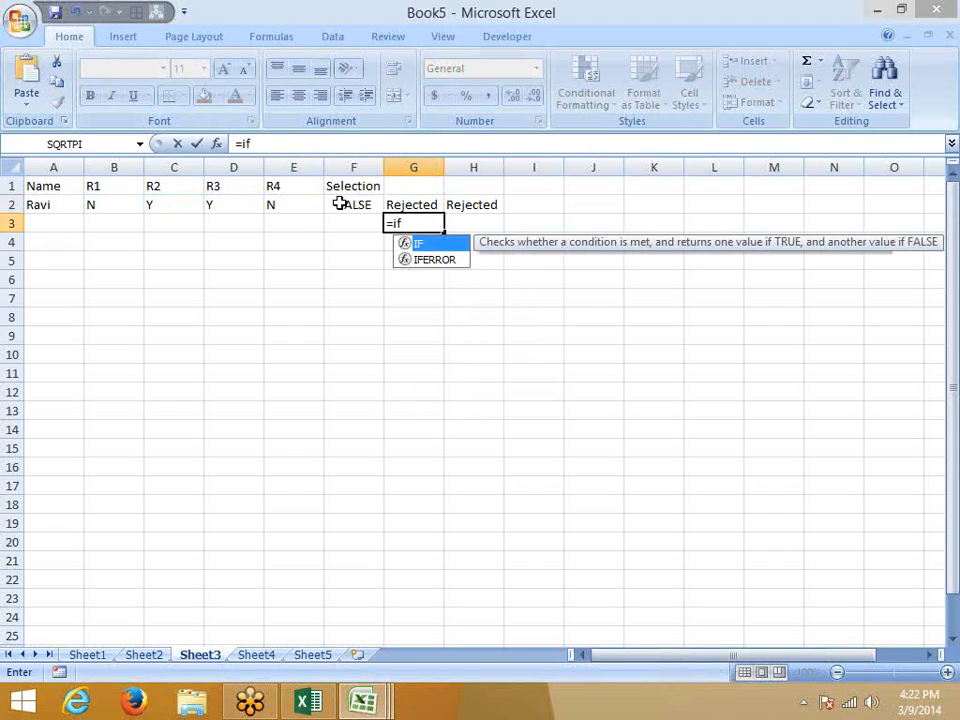
key("Tab")
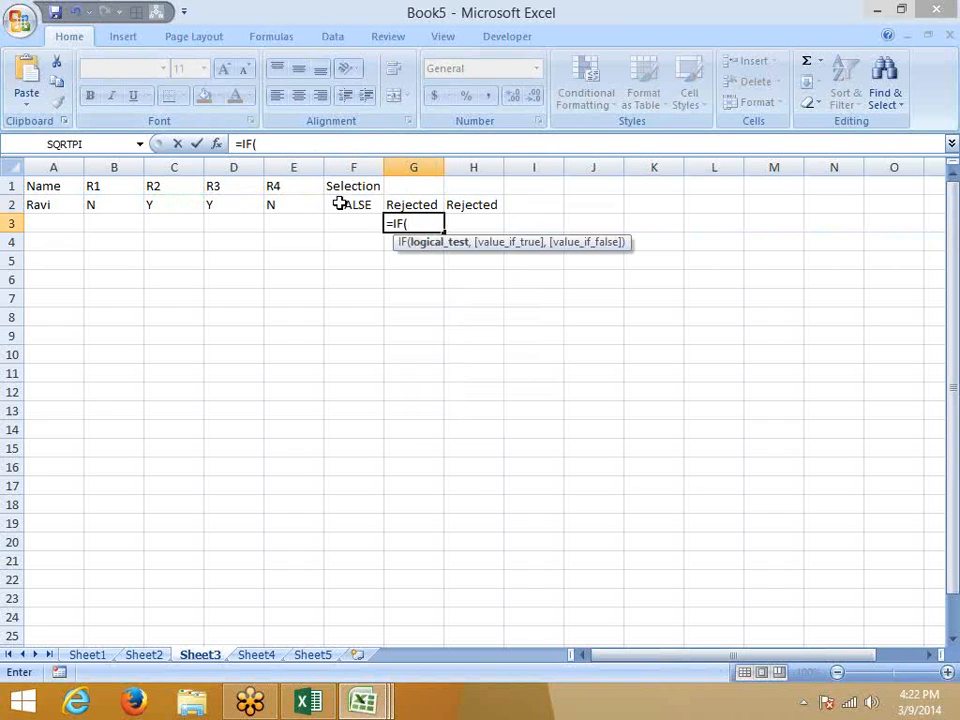
key("Escape")
type("=vl")
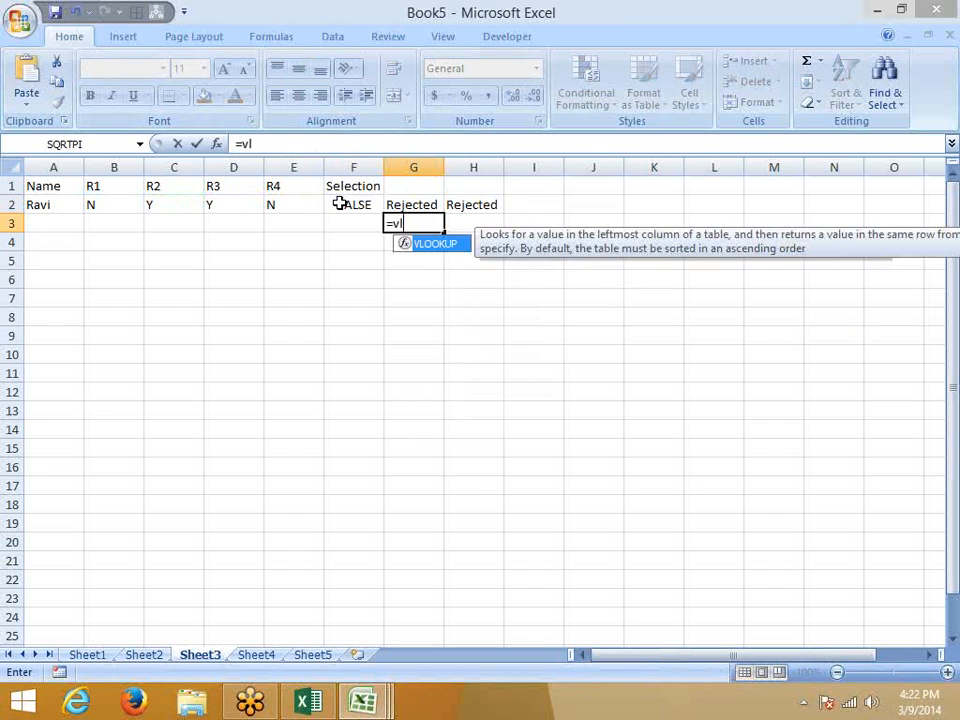
key("Tab")
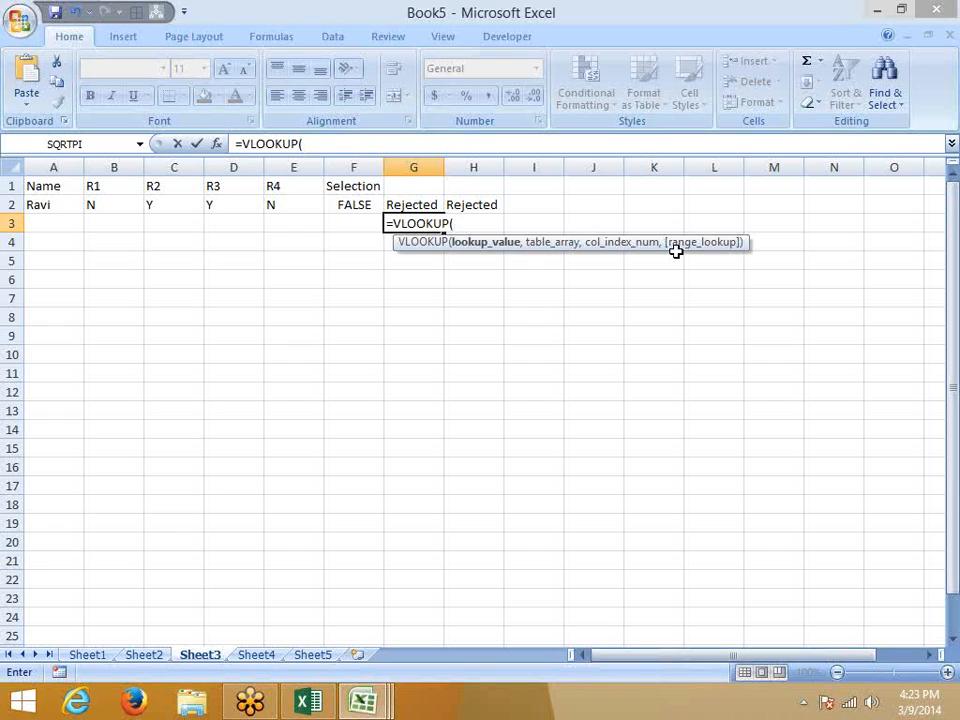
key("Escape")
type("=if")
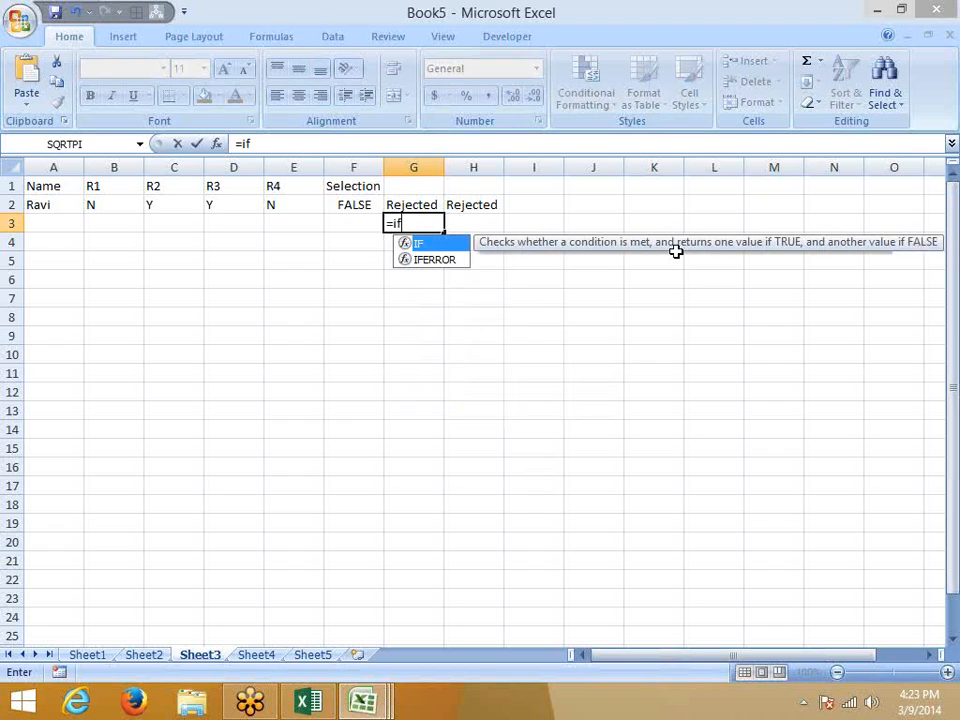
key("Tab")
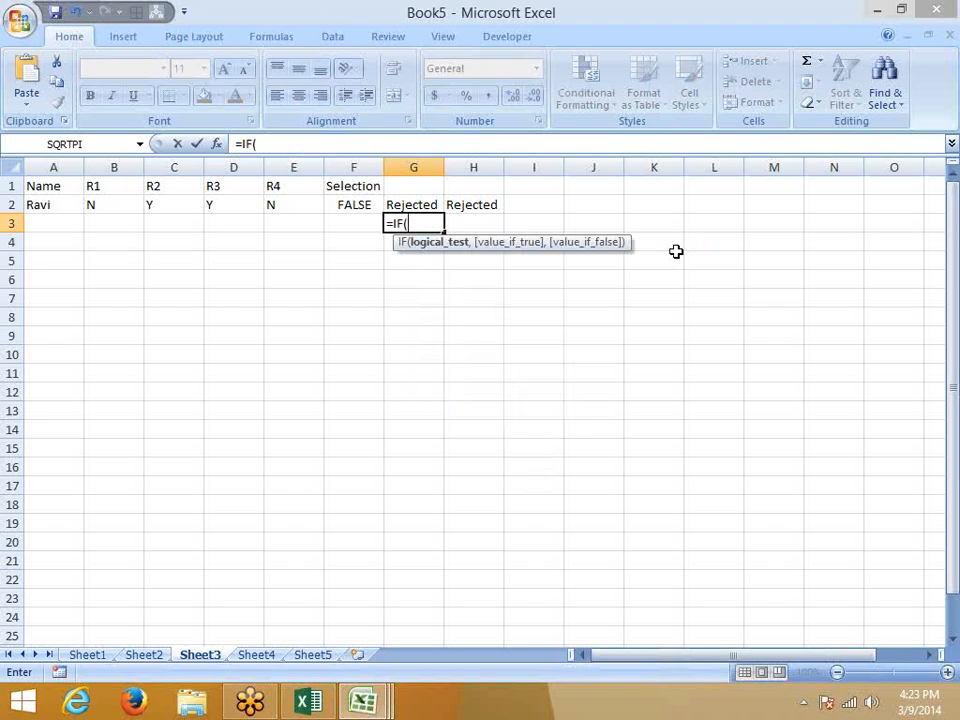
key("Return")
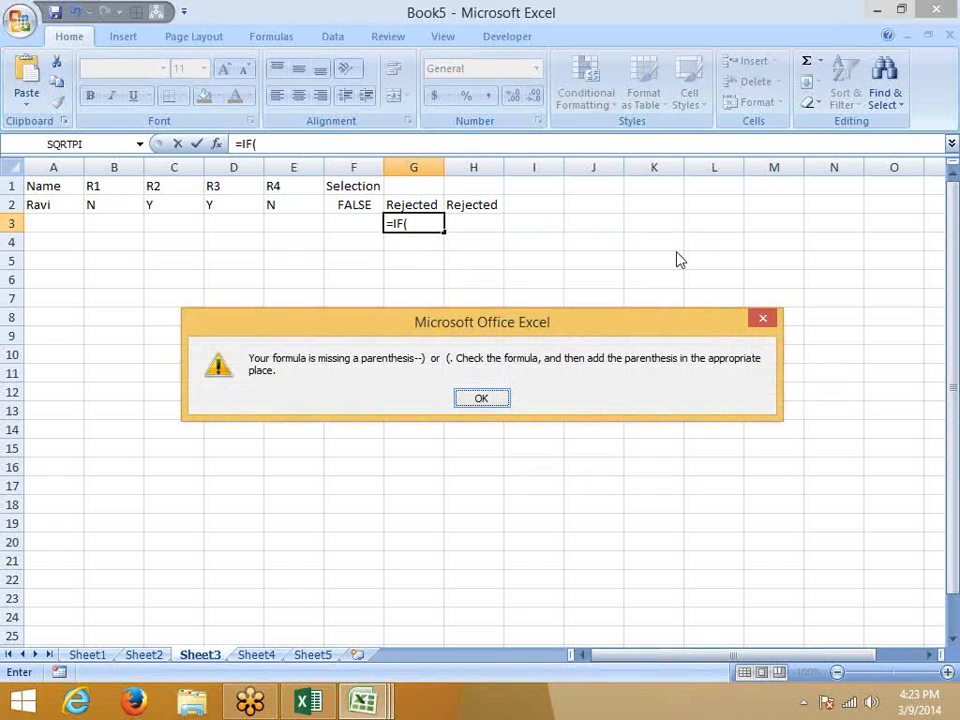
Dismiss the parenthesis warning, commit a trial =IF(D2="y",) in G3, then delete it.
key("Return")
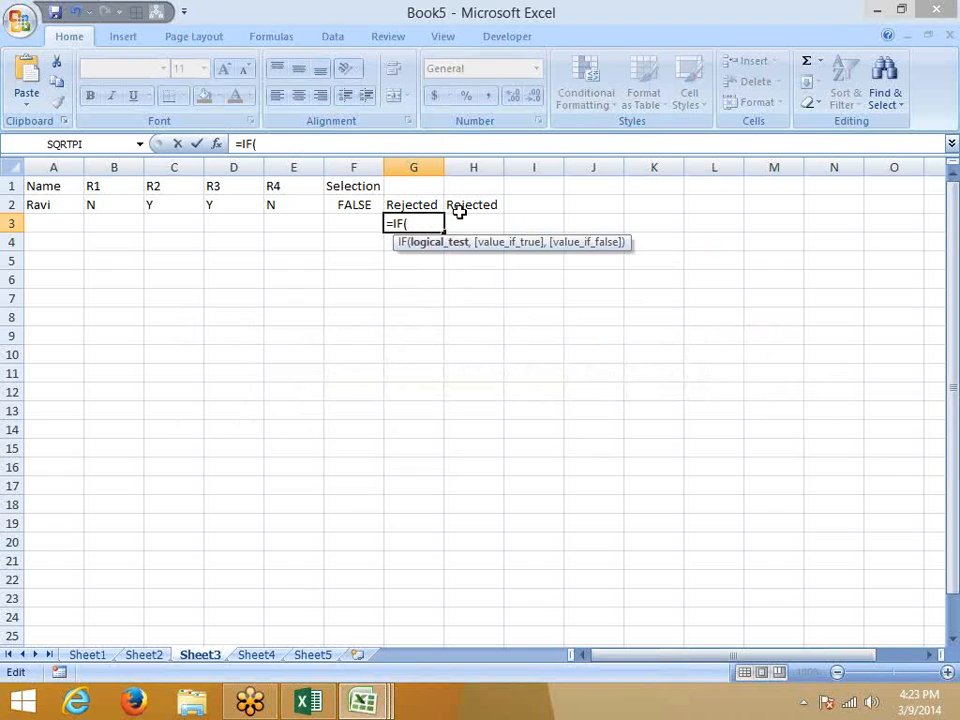
left_click(236, 201)
type("=\"y\"")
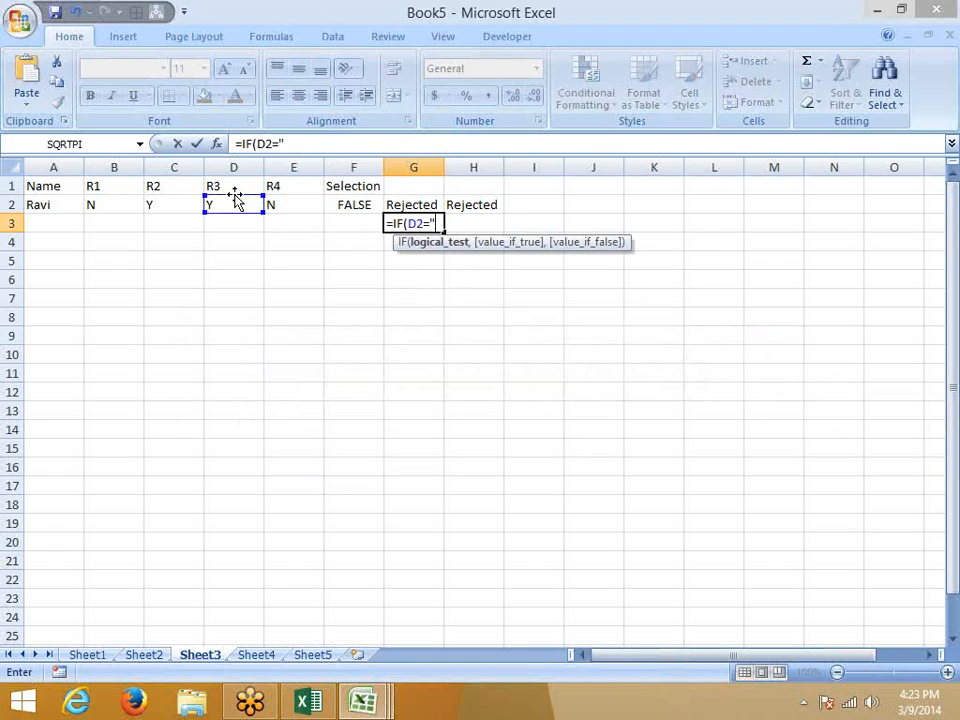
type(",")
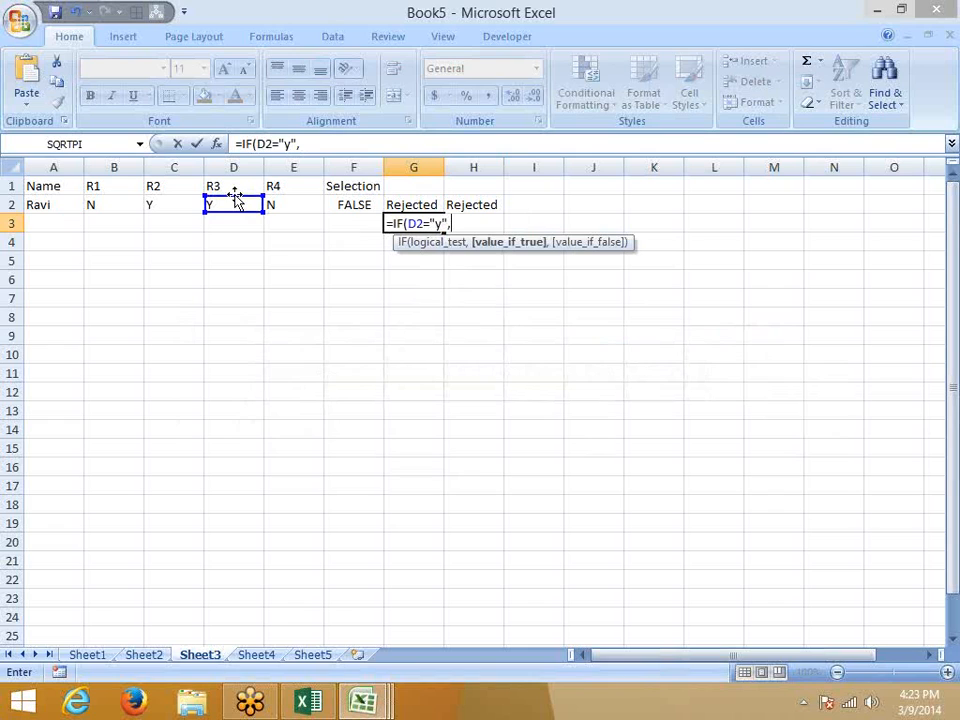
key("ctrl+Return")
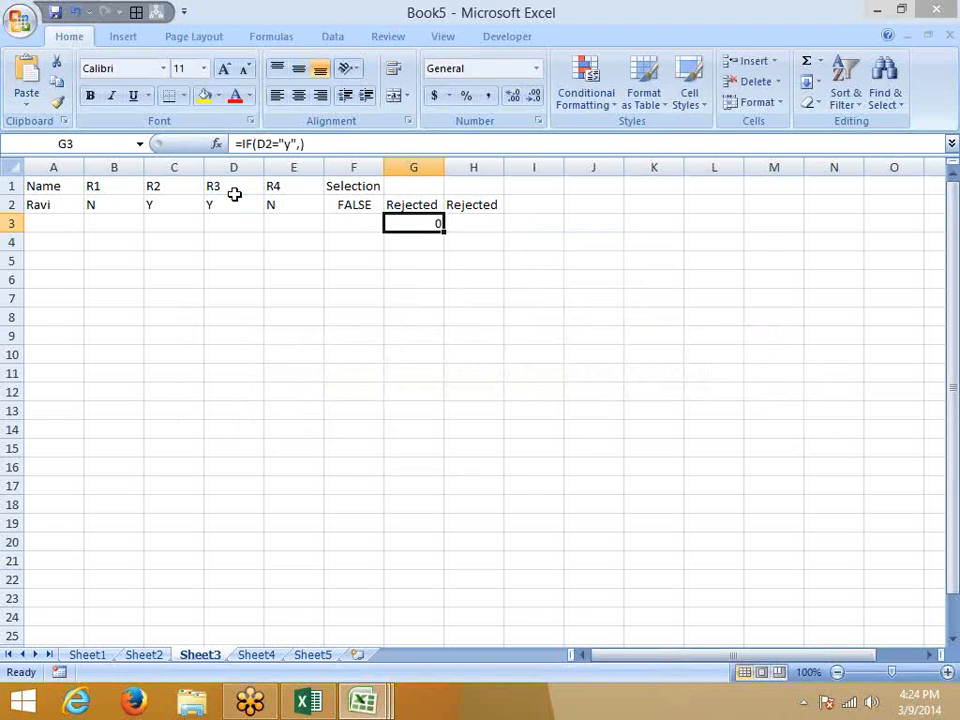
key("Delete")
Type the ID label in A9, Name in A10 and Deepak in A11.
key("Left")
key("Left")
key("Left")
key("Left")
key("Left")
key("Left")
key("Down")
key("Down")
key("Down")
key("Down")
key("Down")
key("Down")
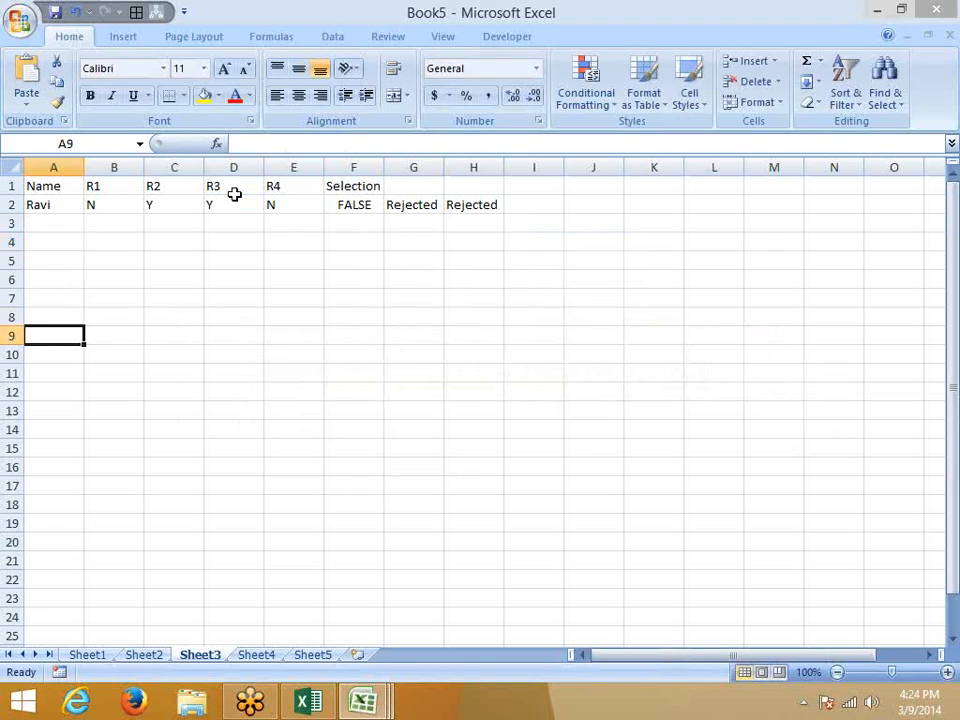
type("ID")
key("Return")
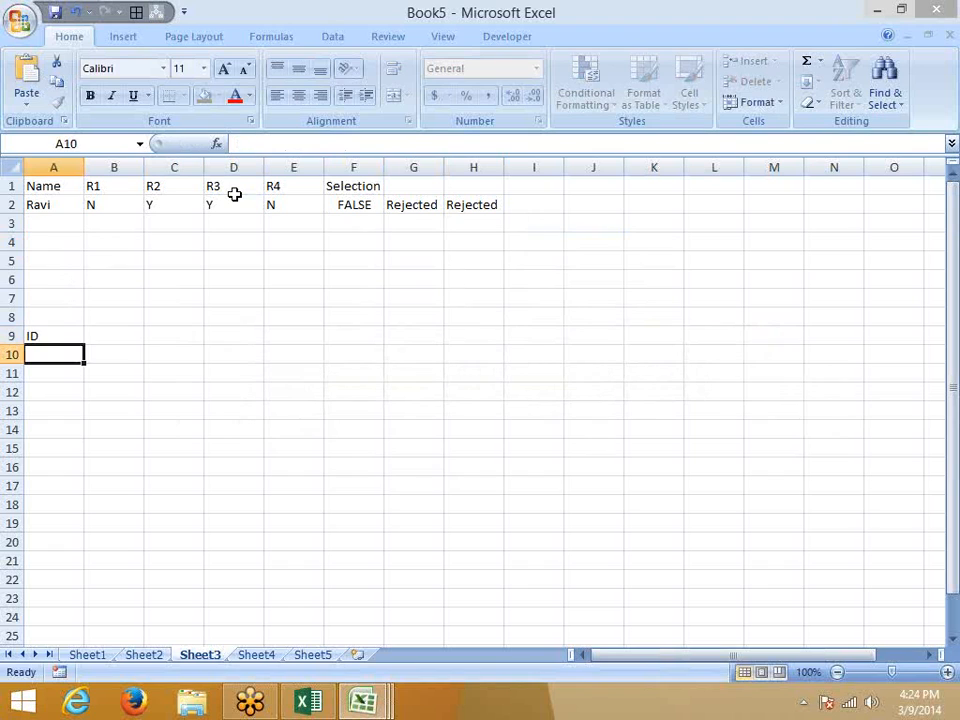
type("NAe")
key("BackSpace")
key("BackSpace")
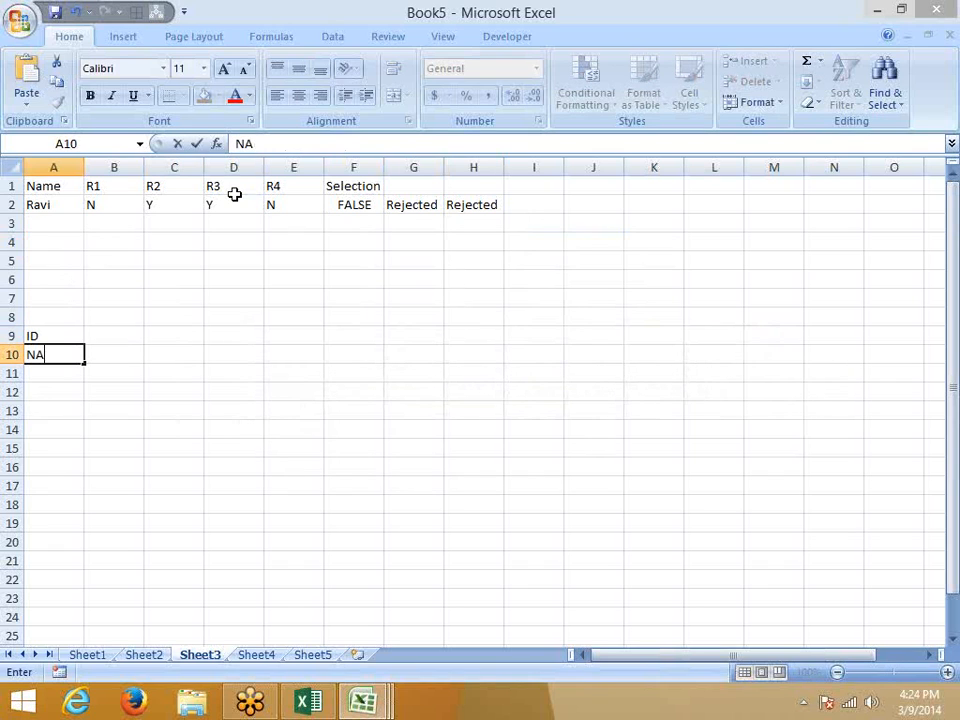
type("ame")
key("Return")
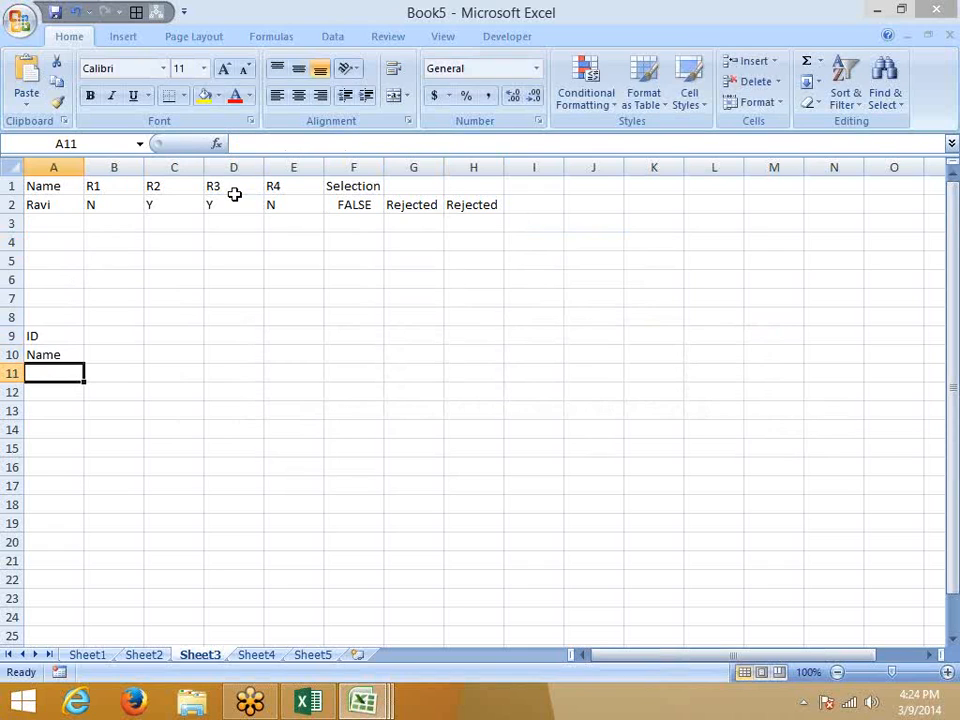
type("Deepak")
key("Return")
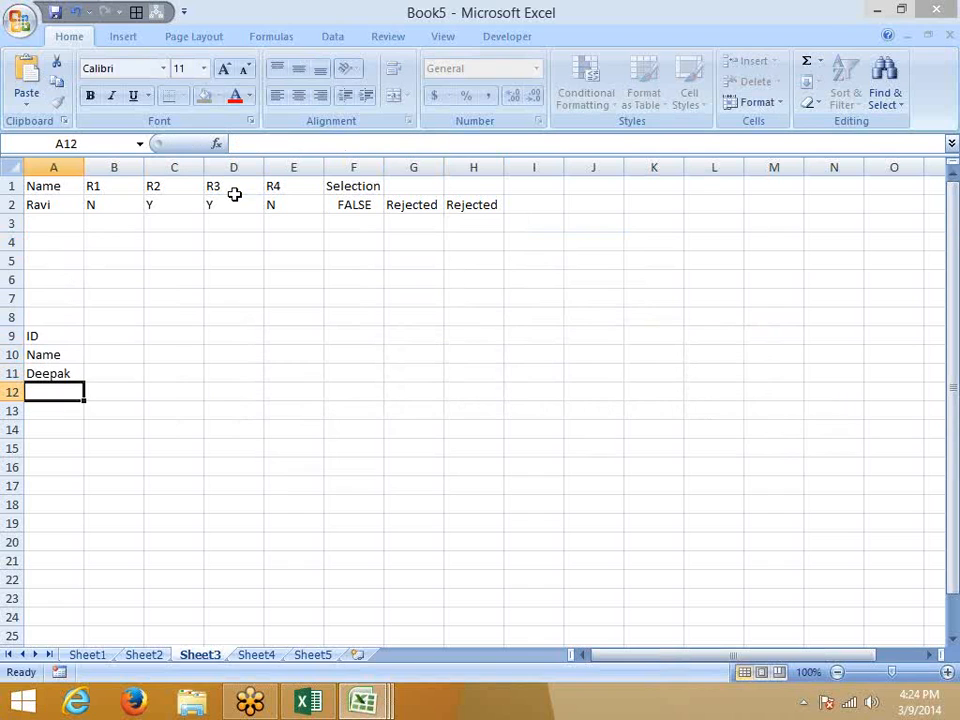
Add the headers PAN, DL, PASS and Voter across B11:E11.
key("Right")
key("Up")
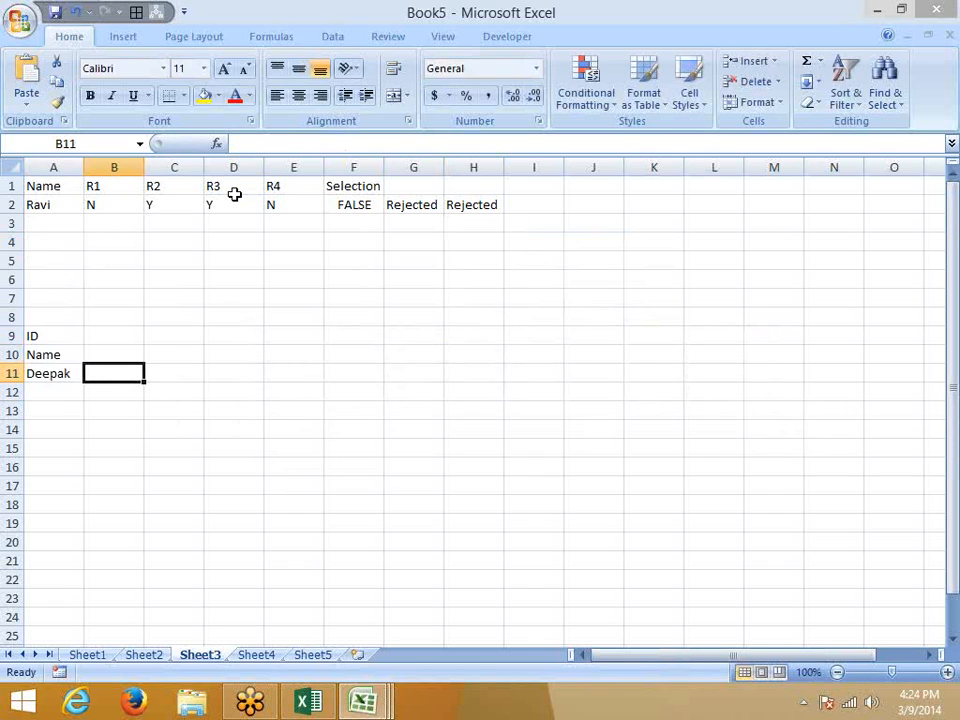
type("PAN")
key("Tab")
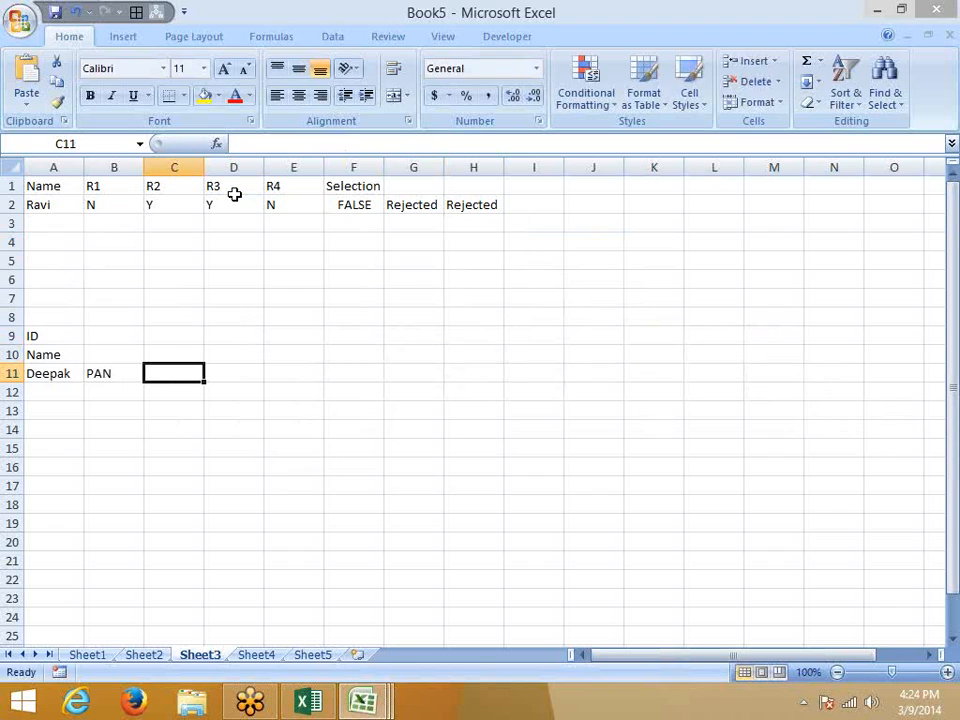
type("DL")
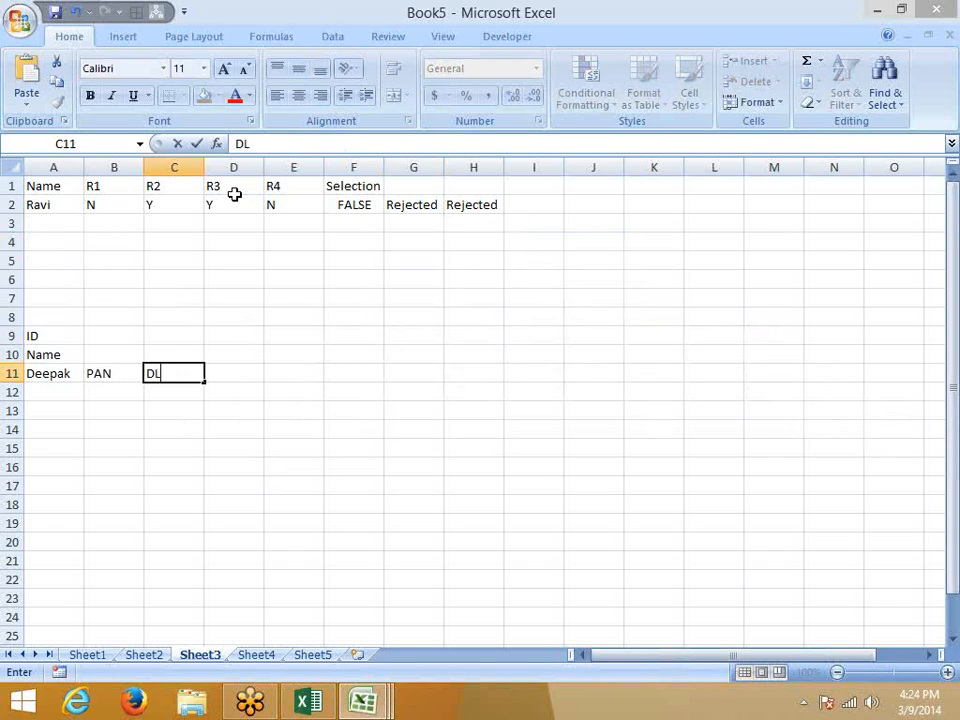
key("Tab")
type("PASS")
key("Tab")
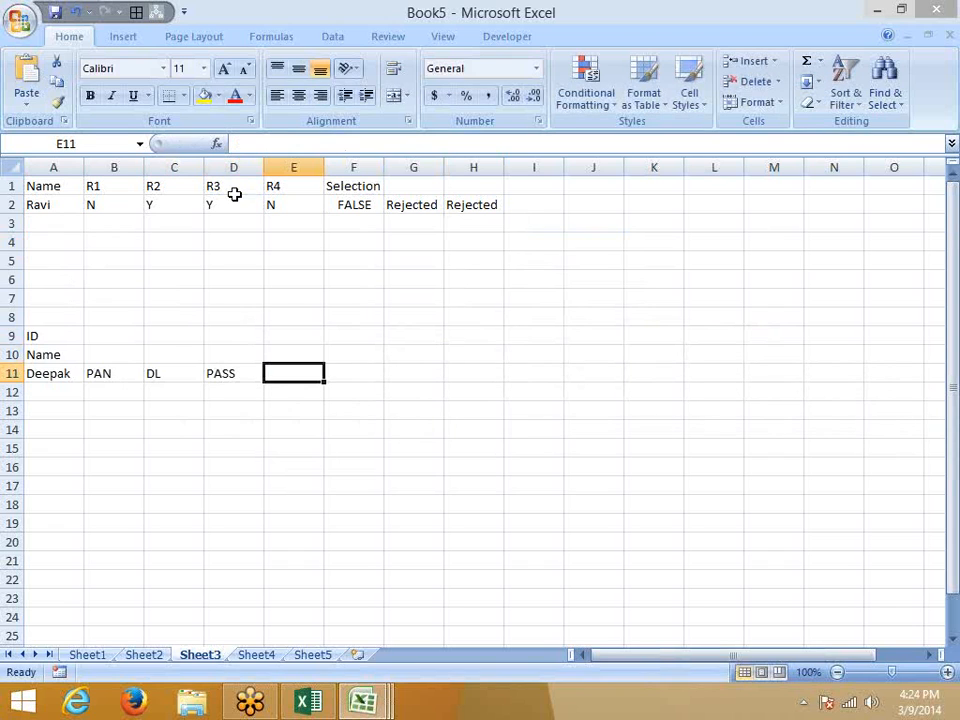
type("Voter")
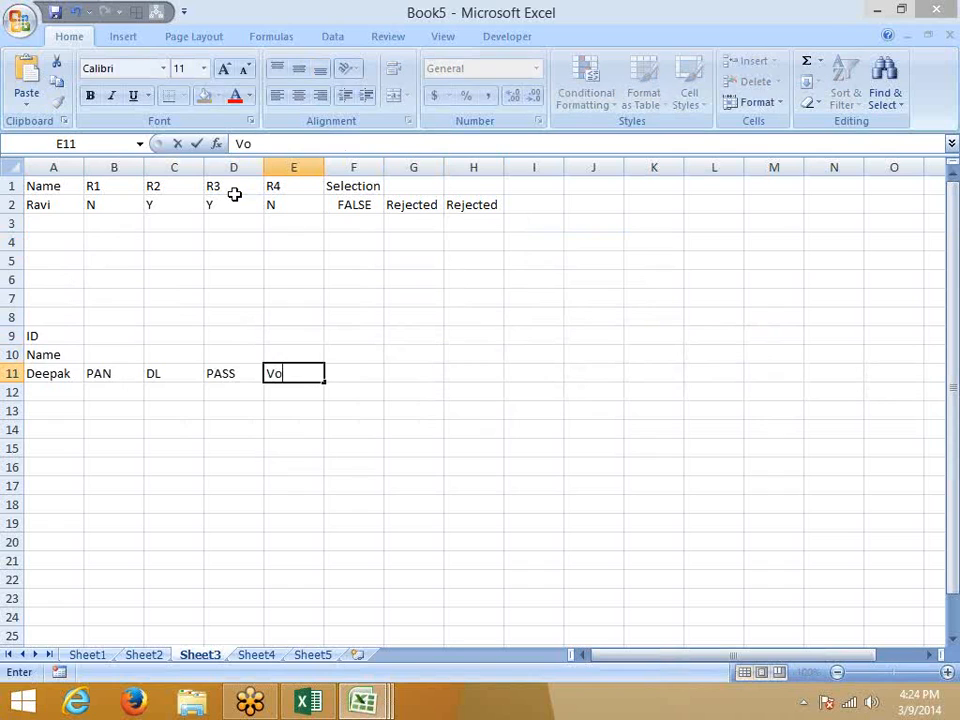
key("Return")
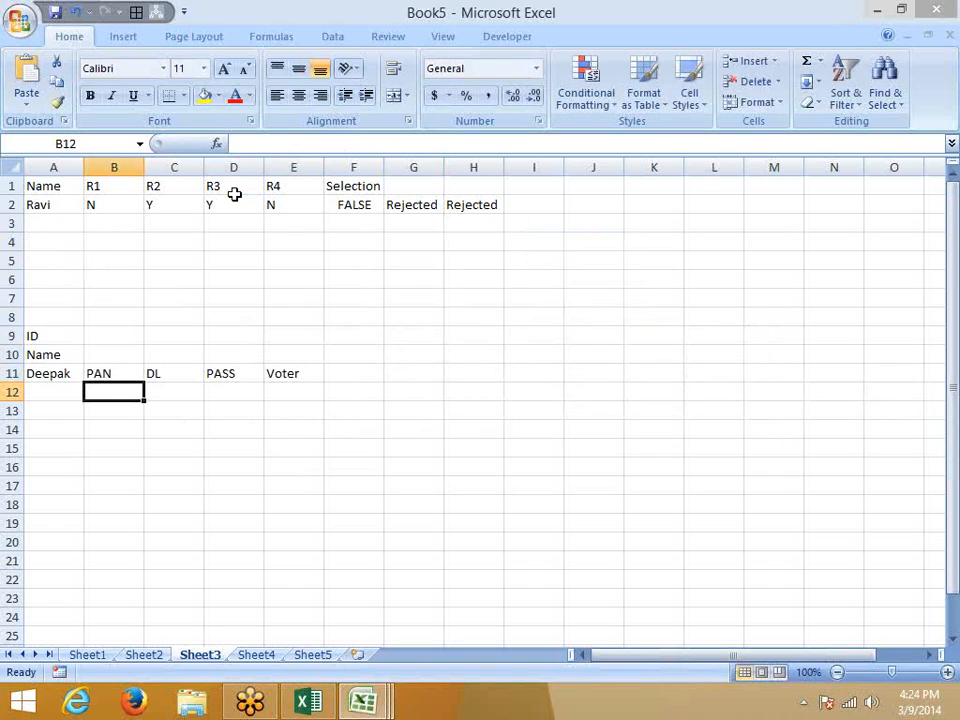
Move Deepak down to A12 and the Name label down to A11.
key("Left")
key("Up")
key("ctrl+x")
key("Down")
key("ctrl+v")
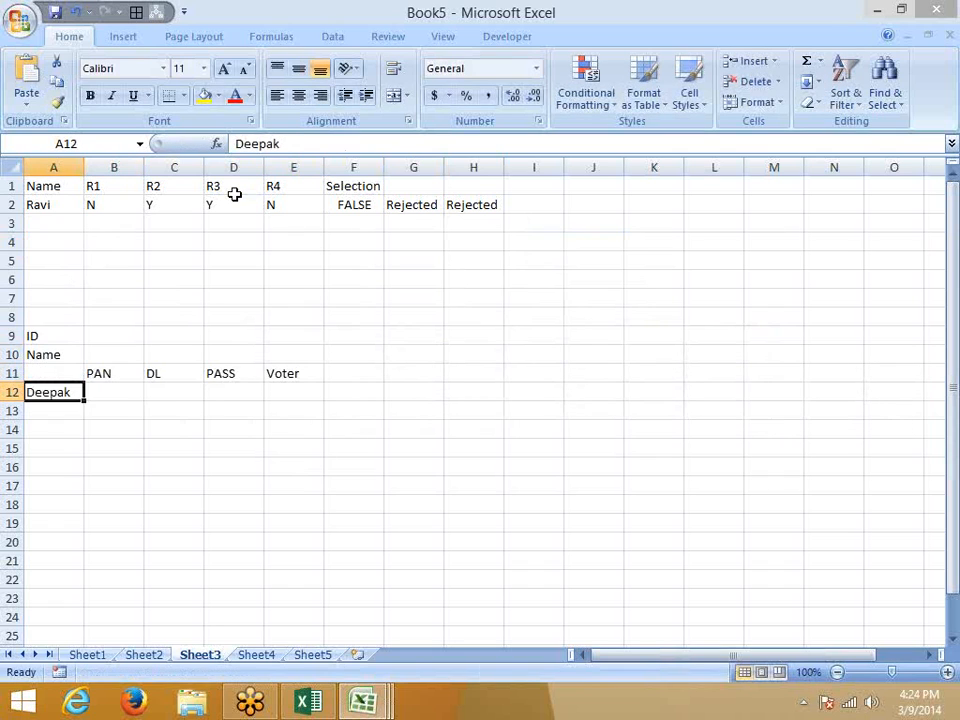
key("Up")
key("Up")
key("ctrl+x")
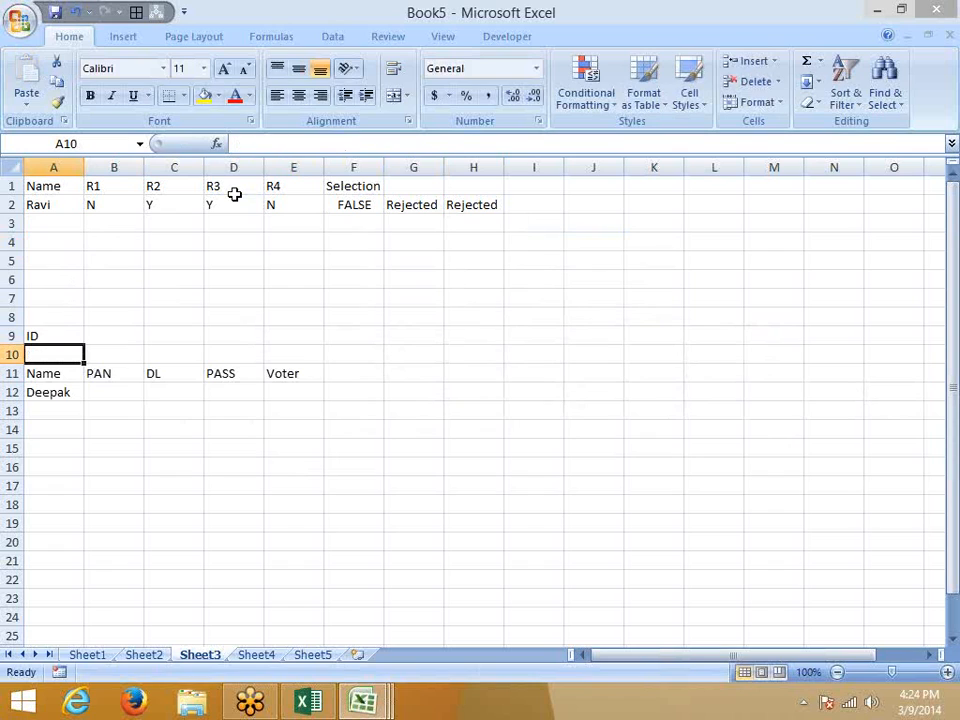
key("Down")
key("ctrl+v")
key("Down")
key("Right")
key("Right")
key("Right")
key("Right")
key("Right")
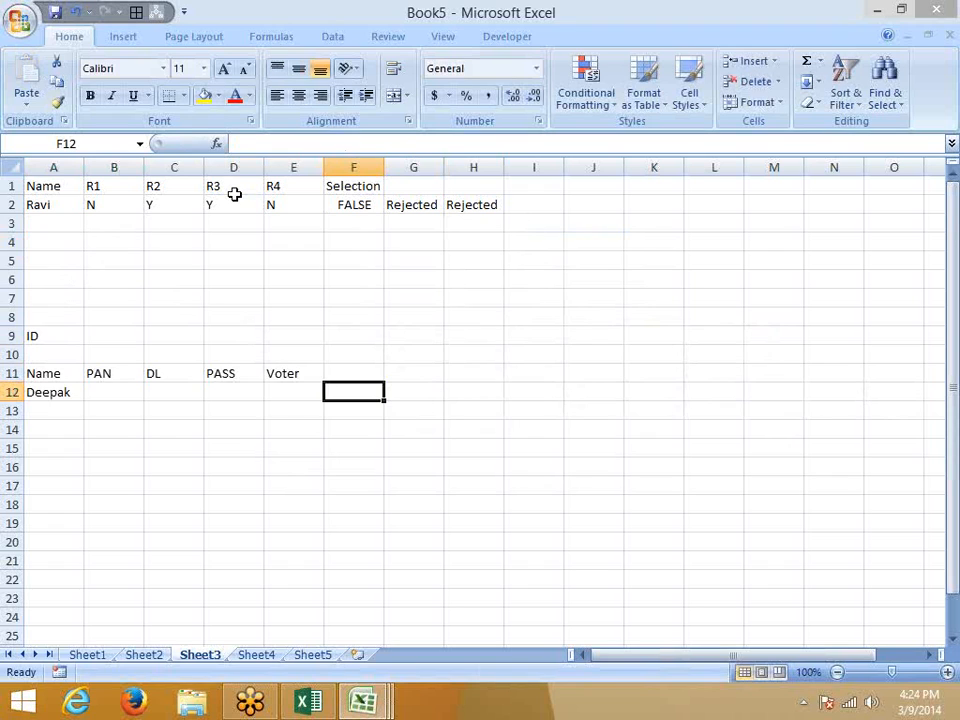
Add the Status header in F11 and begin an IF formula in F12.
key("Up")
type("Stat")
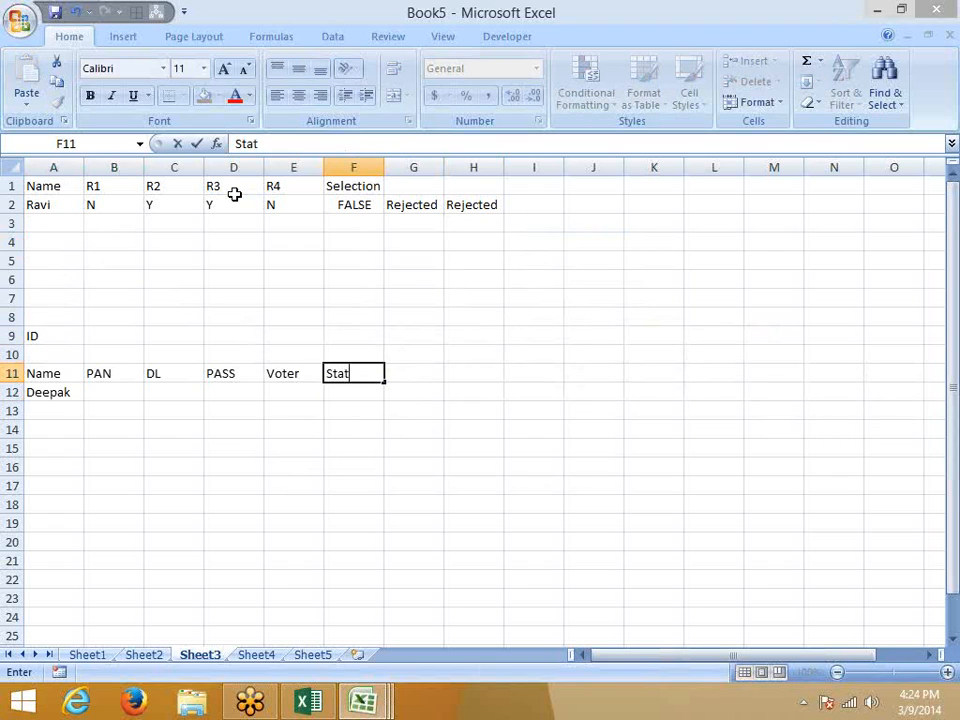
type("us")
key("Return")
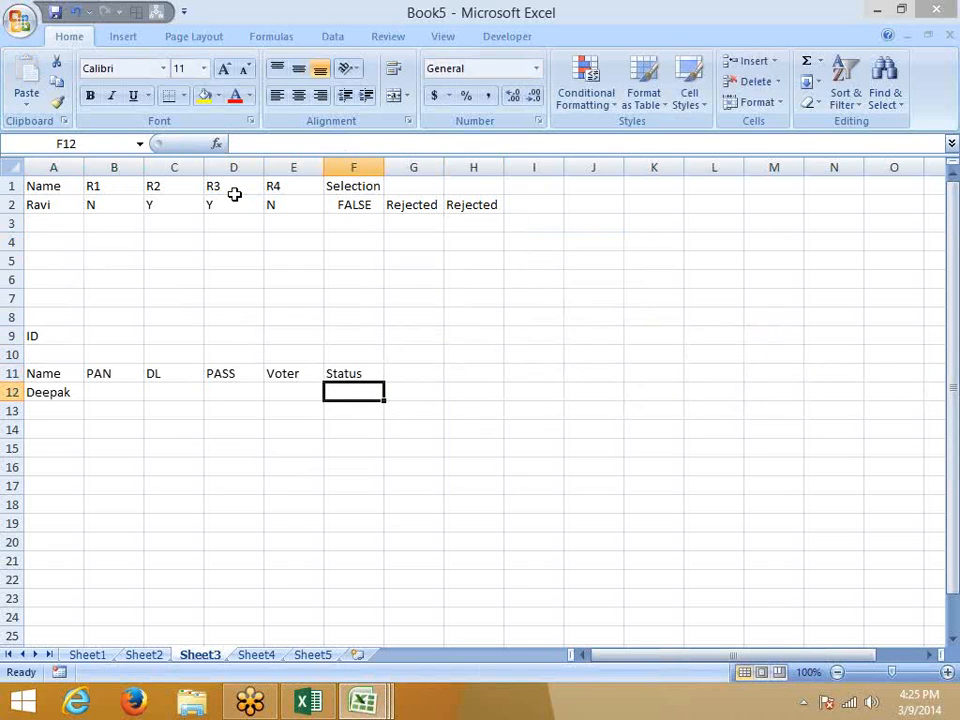
type("=")
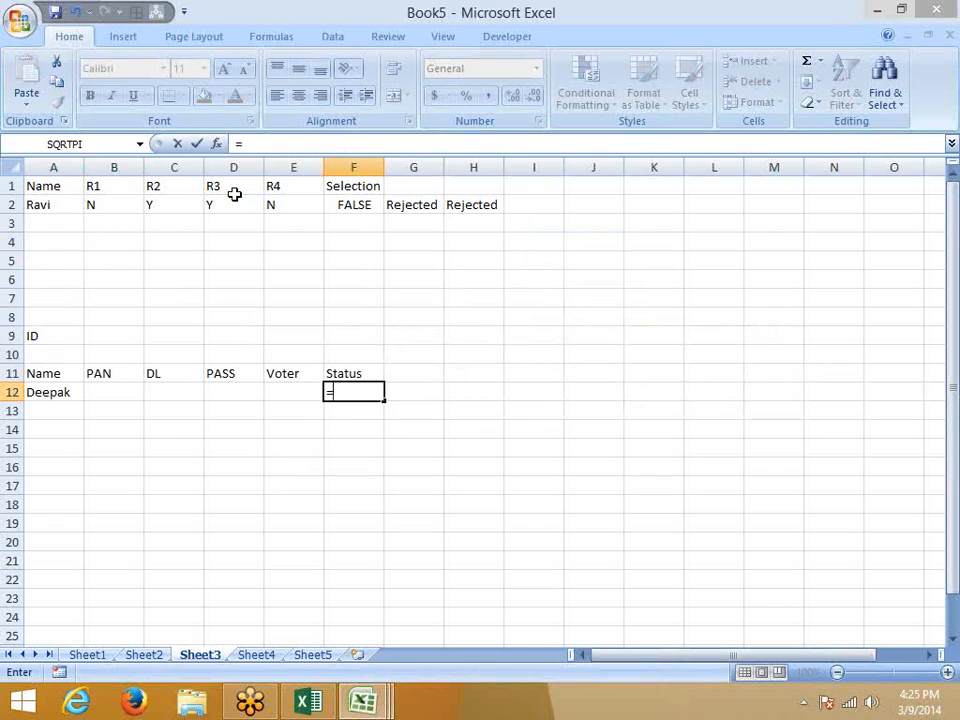
type("if")
Start F12's formula with IF(B12="y","Ok" for the PAN check.
key("Tab")
key("Left")
key("Left")
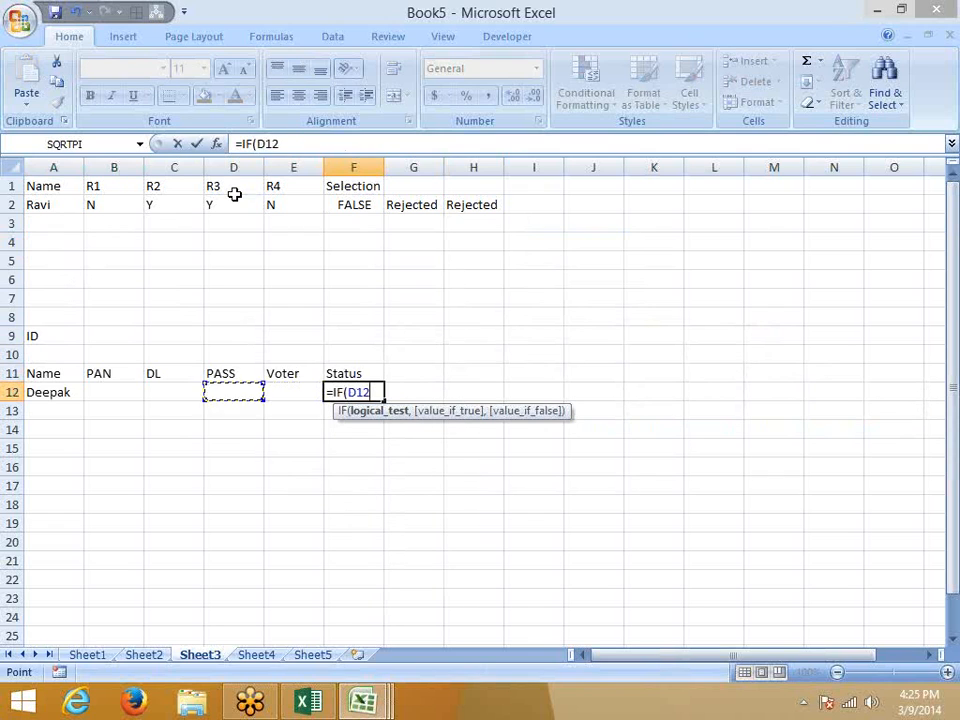
key("Left")
key("Left")
type("=\"y\"")
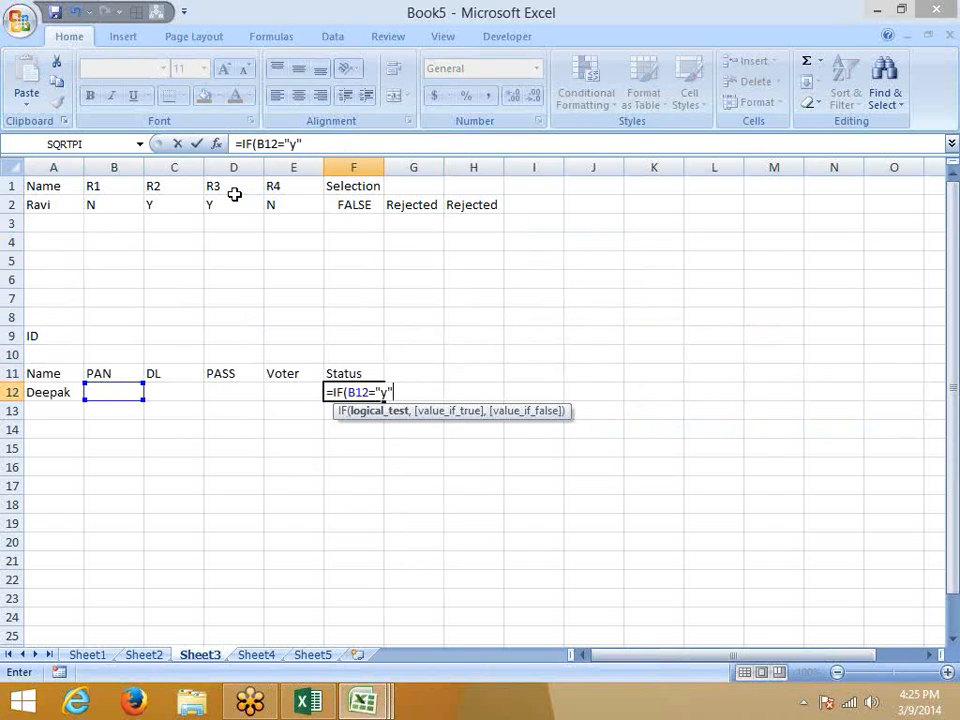
type(",'")
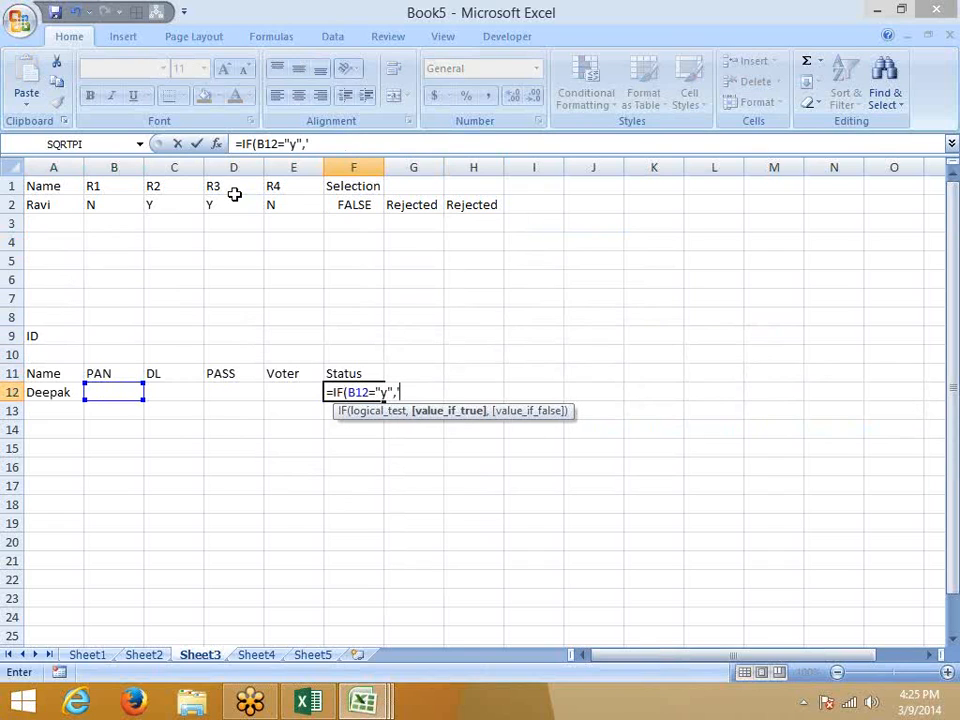
key("BackSpace")
type("\"Ol")
key("BackSpace")
type("k\"")
Nest IF(C12="y","Ok", then begin a third IF testing PASS cell D12.
type(",")
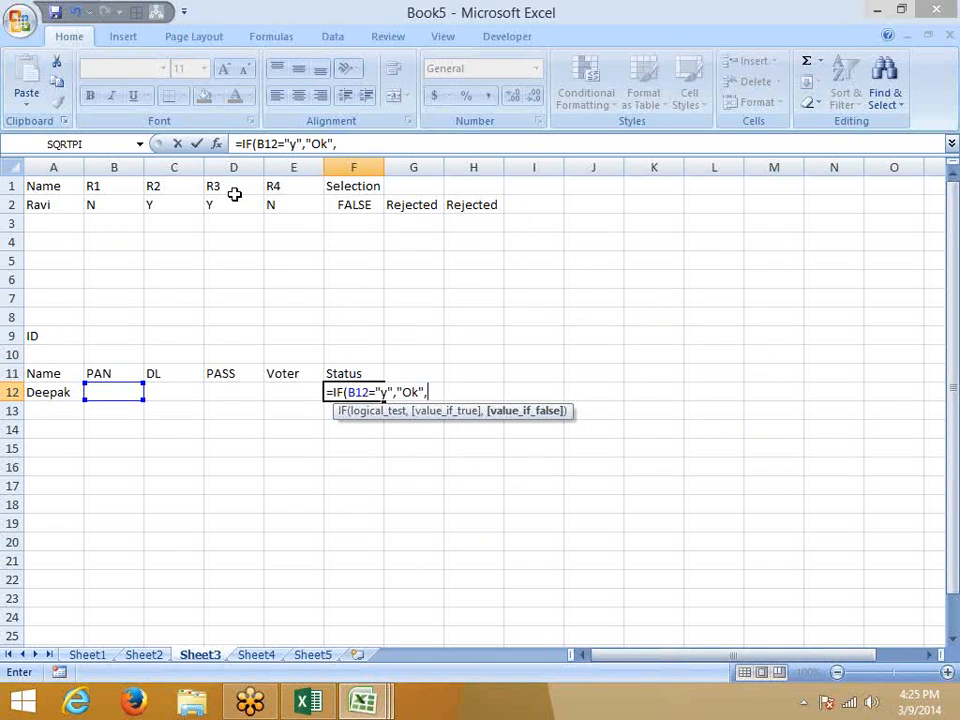
type("if")
key("Tab")
key("Left")
key("Left")
key("Left")
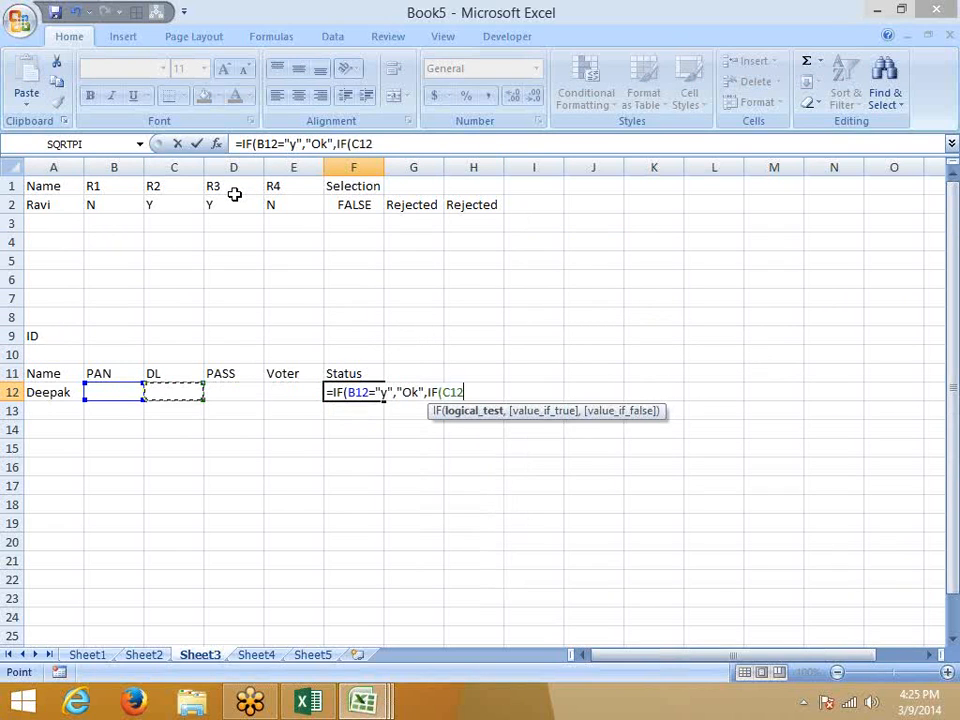
type("=\"ok")
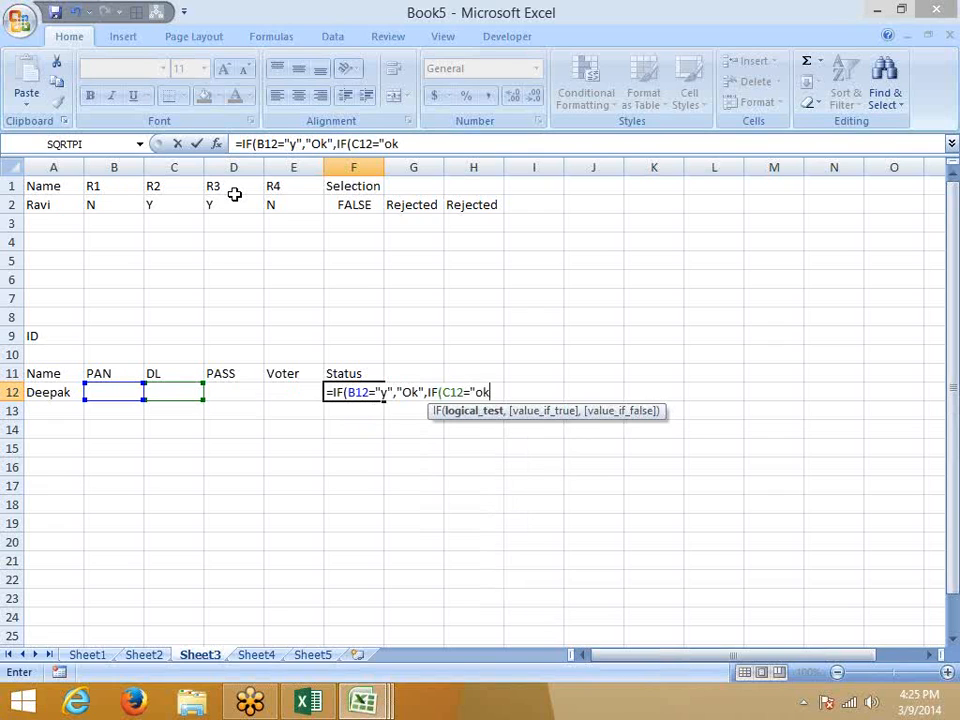
key("BackSpace")
key("BackSpace")
type("y\",")
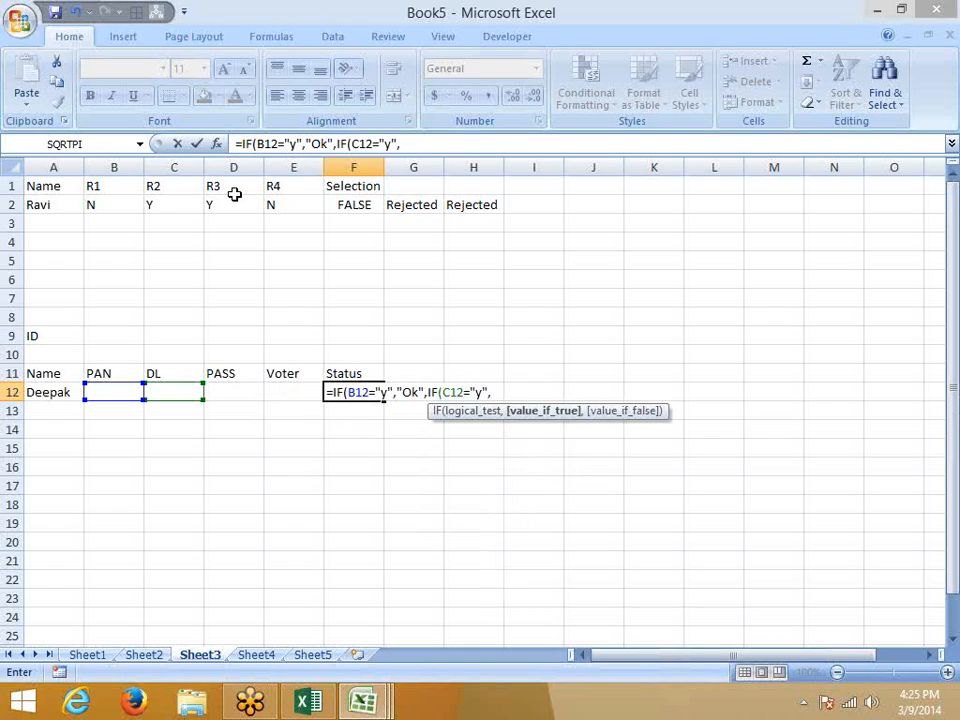
type("\"Ok\",")
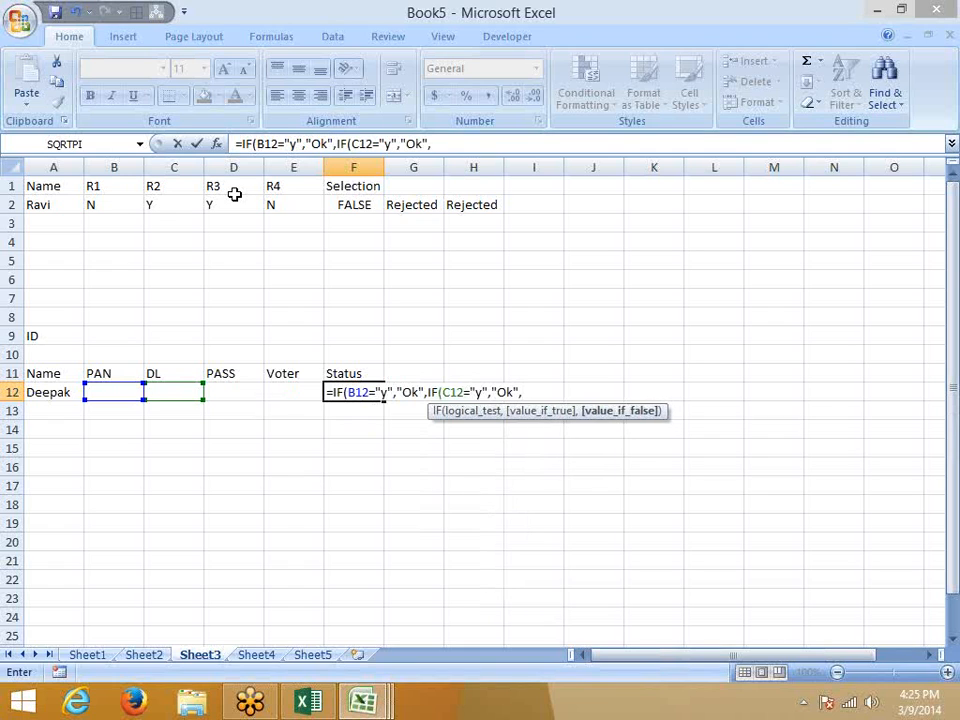
type("if(")
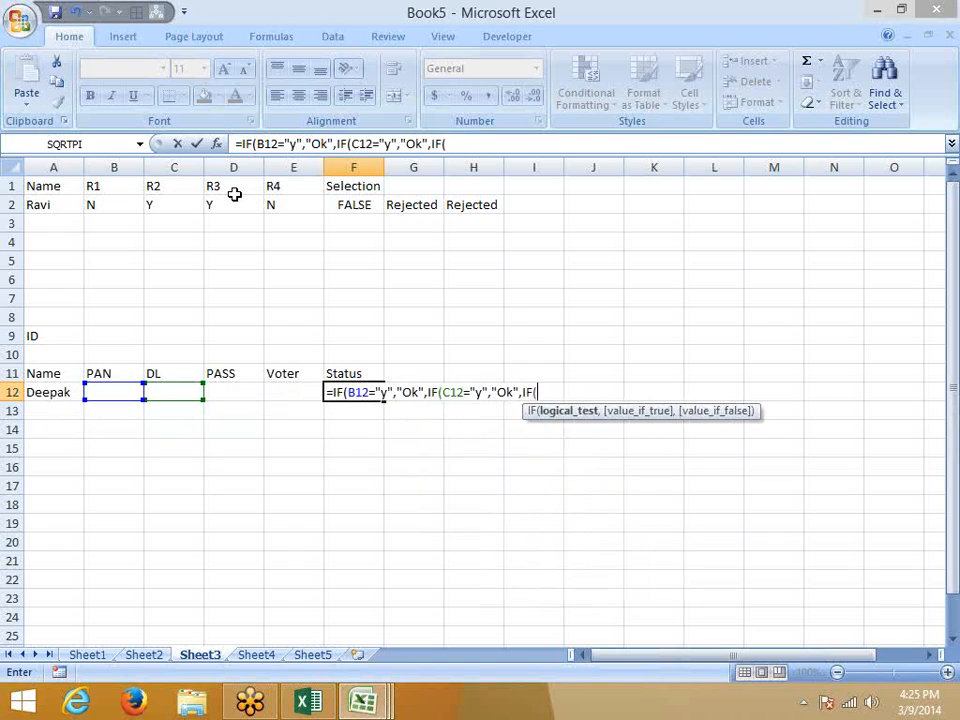
key("Left")
key("Left")
key("Left")
key("Right")
type("=")
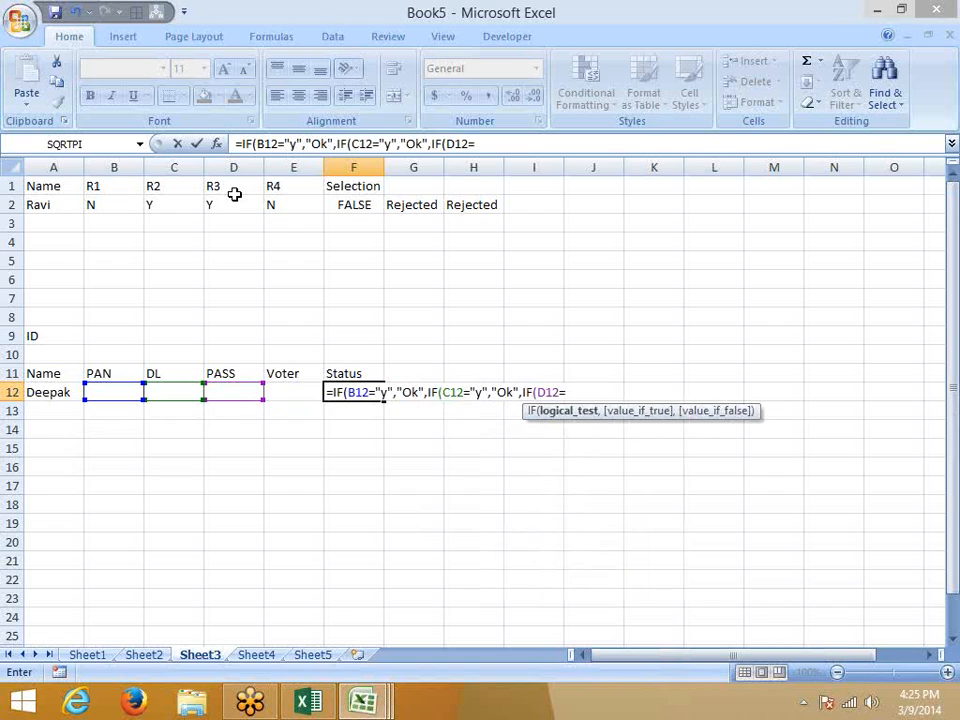
type("\"")
Finish F12's nested IF with the E12 Voter check and a "Pending" fallback, accepting the parenthesis fix.
type("y\",")
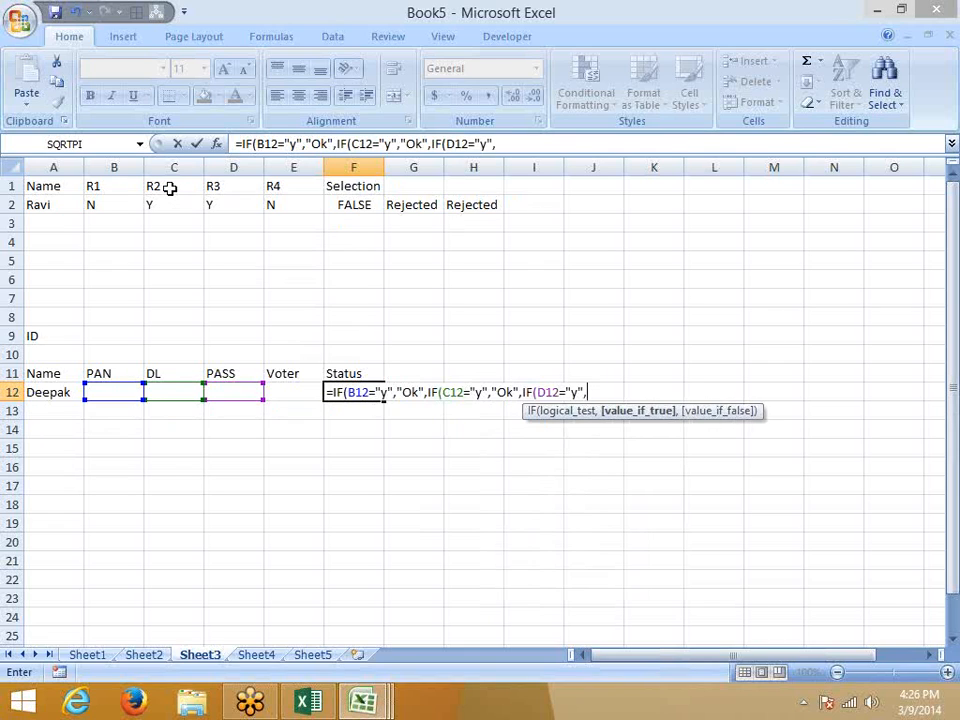
type("\"OK\",")
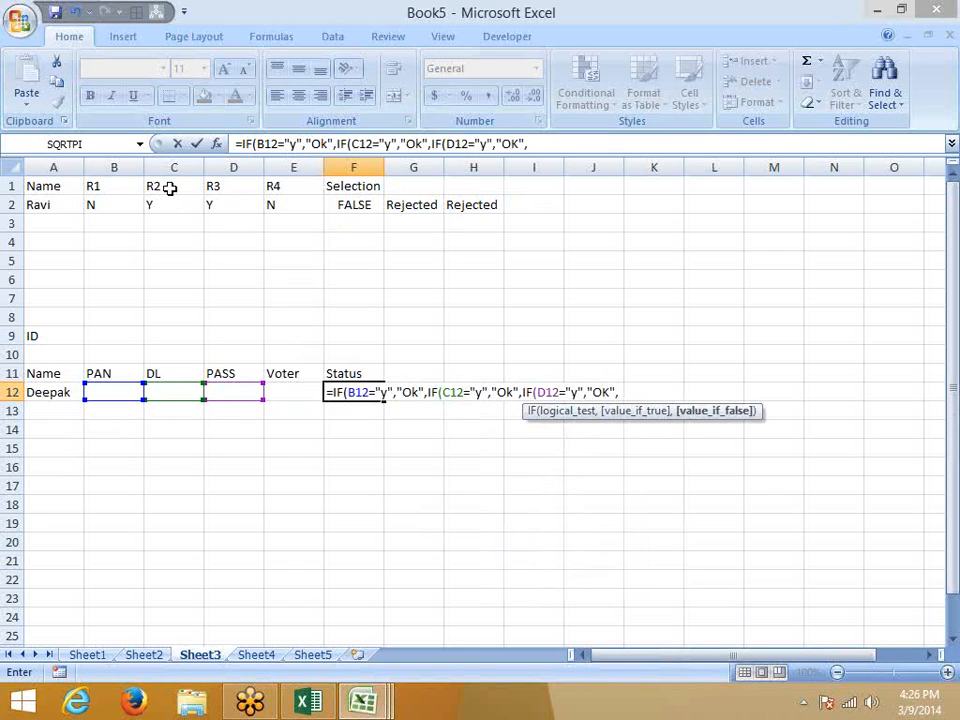
type("\"y\"")
key("BackSpace")
key("BackSpace")
key("BackSpace")
type("IF(")
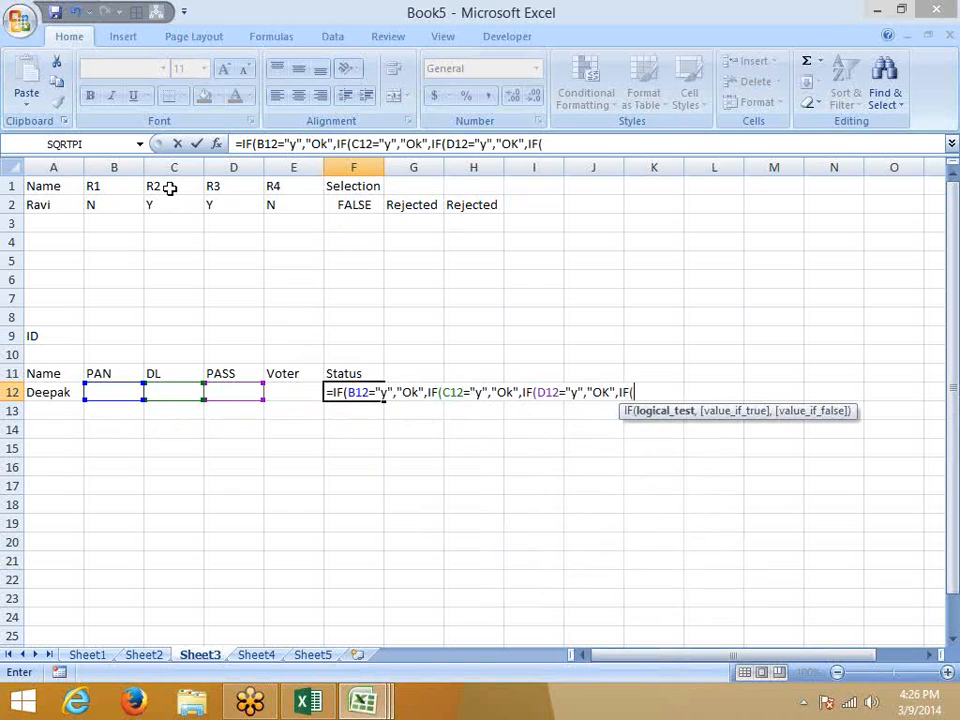
left_click(298, 390)
type("=")
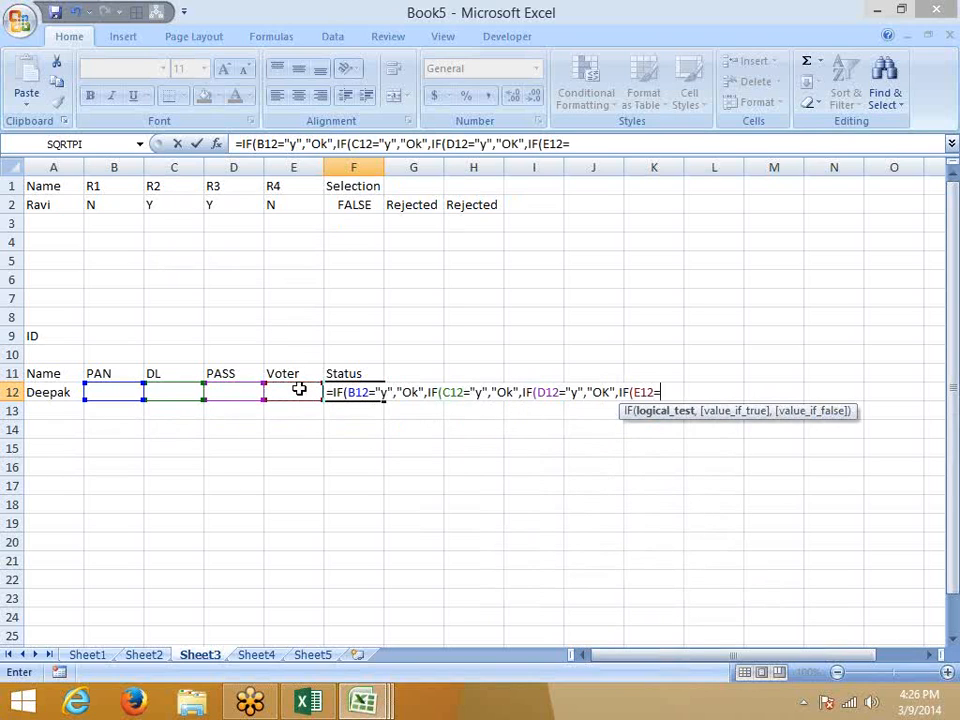
type("\"y\",\"OK\",")
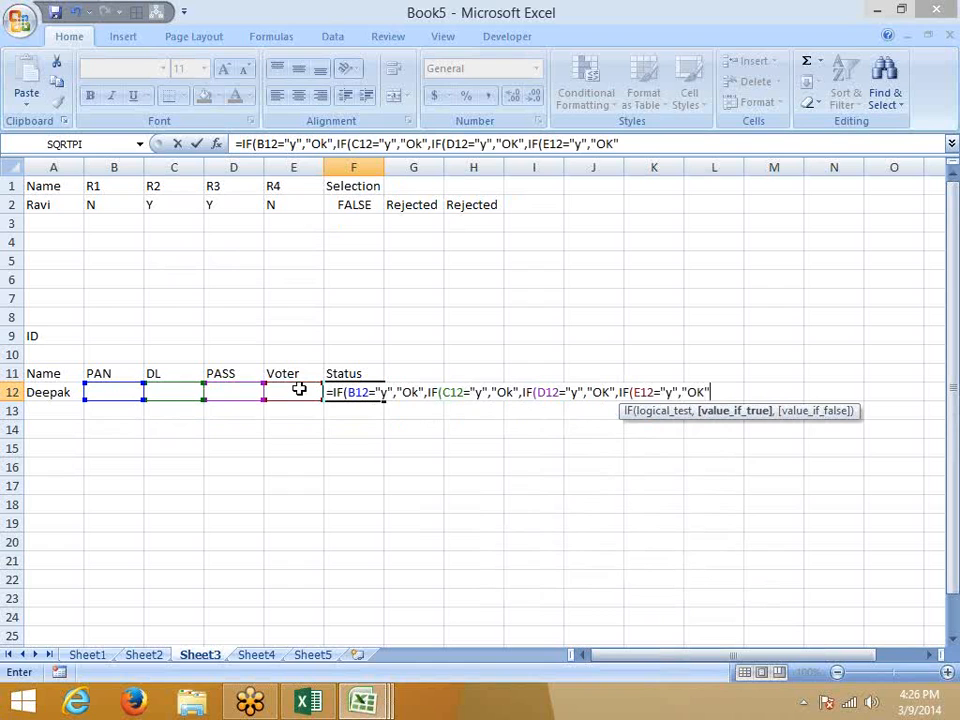
type("\"Pen")
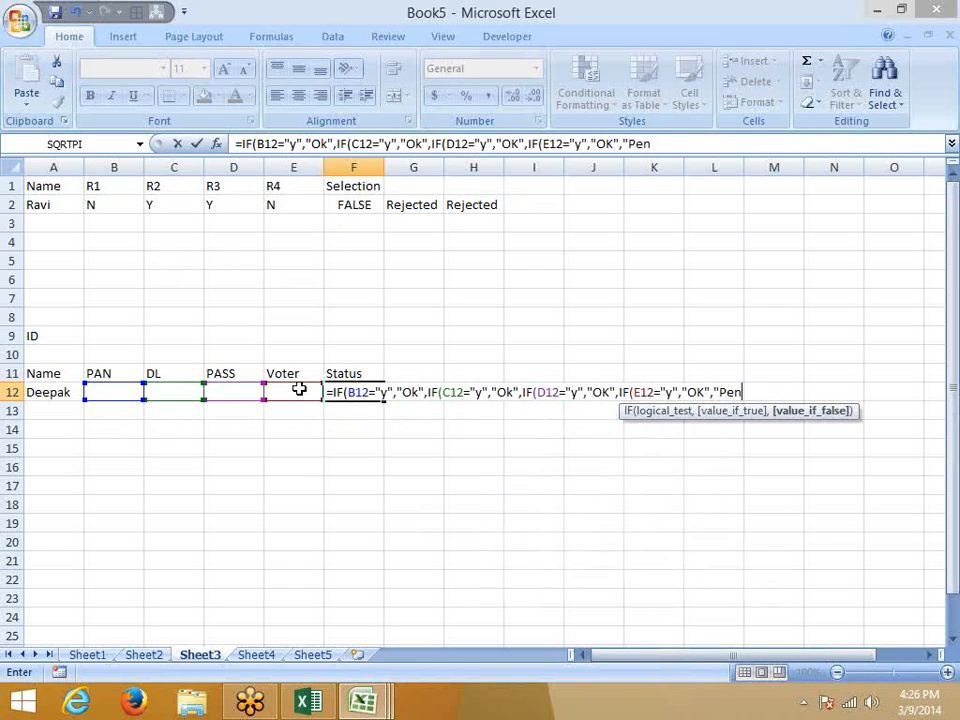
type("ding\"")
key("Return")
key("Return")
key("Up")
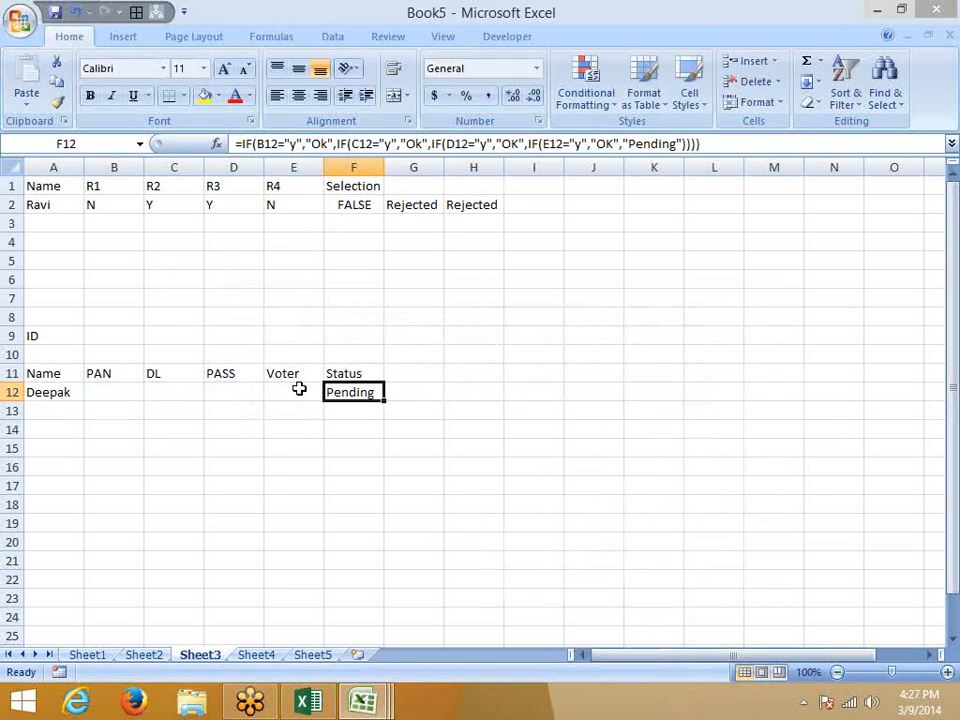
left_click(299, 389)
Enter Y in Deepak's Voter cell E12 and copy the status formula to H12.
type("Y")
key("Tab")
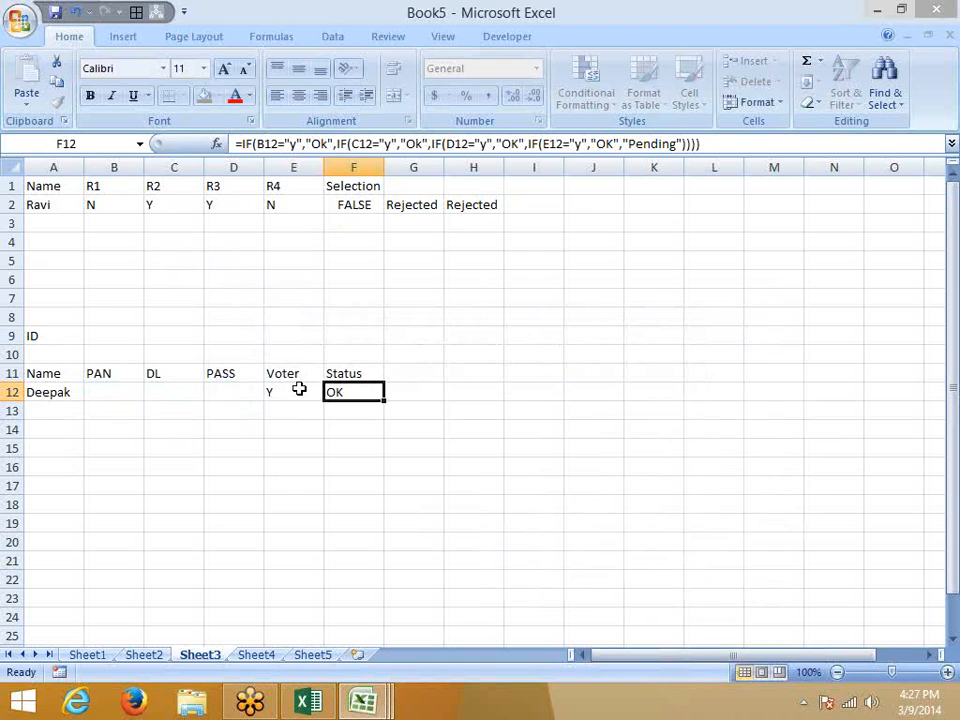
key("ctrl+c")
key("Right")
key("Right")
key("Right")
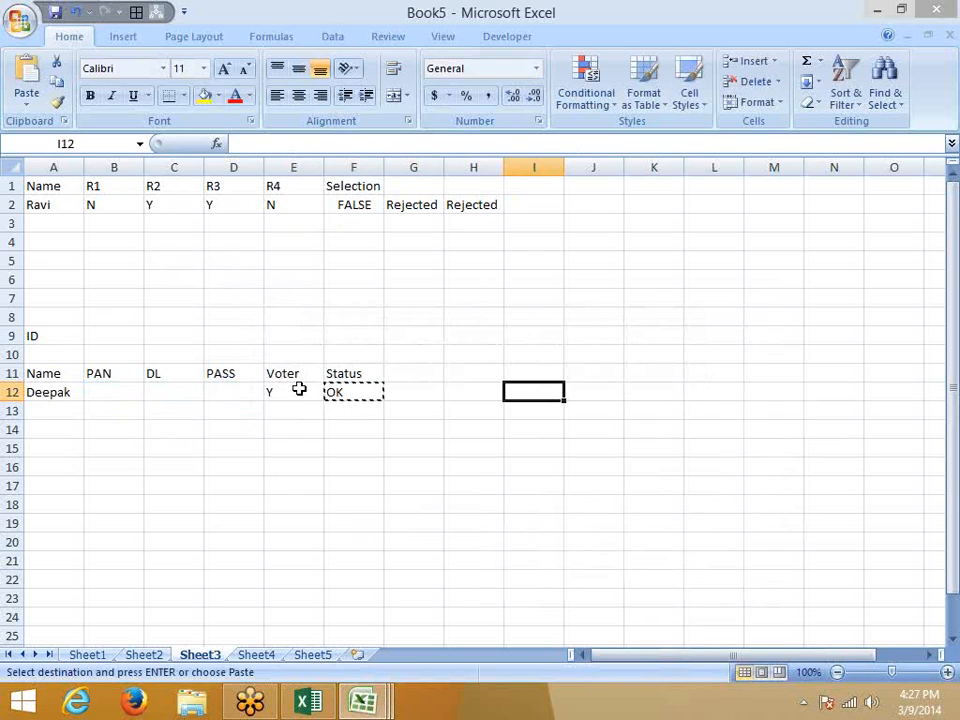
key("Left")
key("Return")
key("Left")
key("Left")
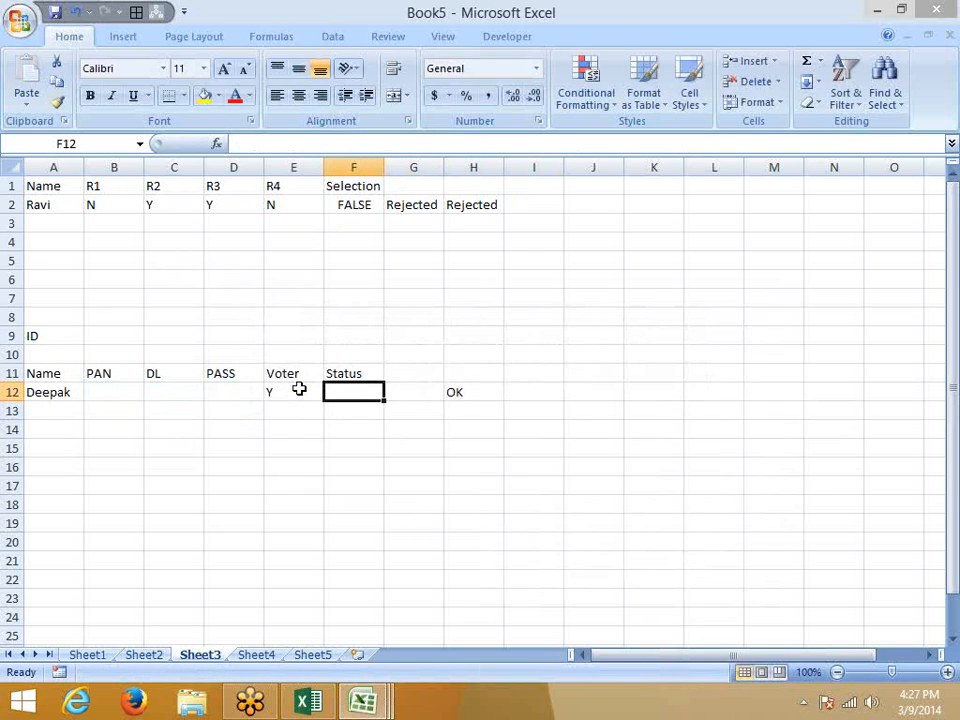
Enter =OR(B12="y",C12="y",D12="y",E12="y") in F12, returning TRUE.
type("=o")
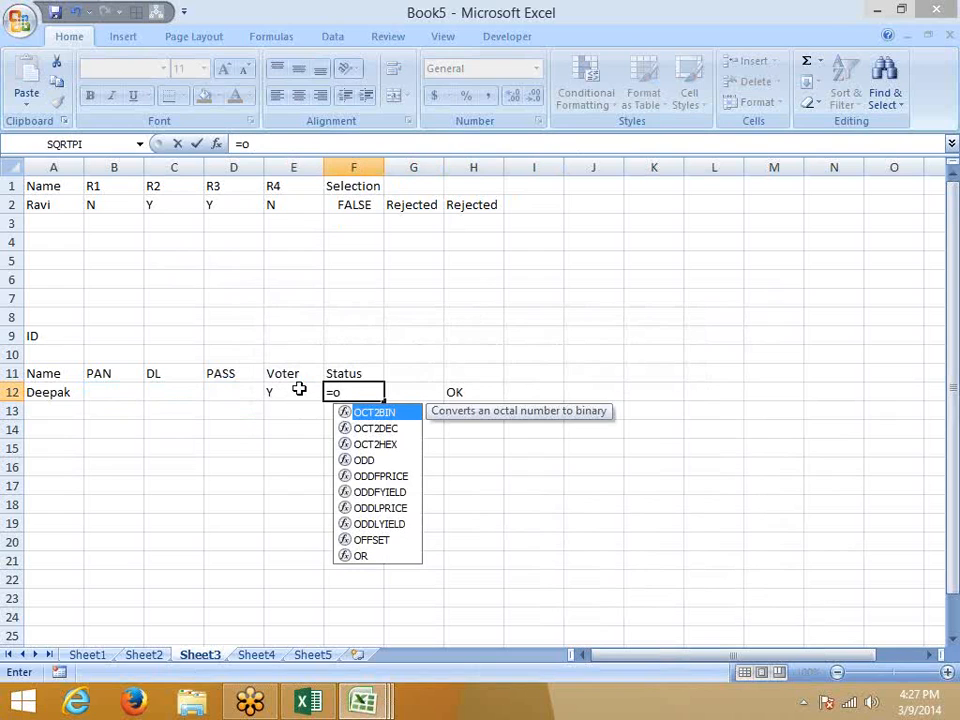
type("r")
key("Tab")
key("Left")
key("Left")
key("Left")
key("Left")
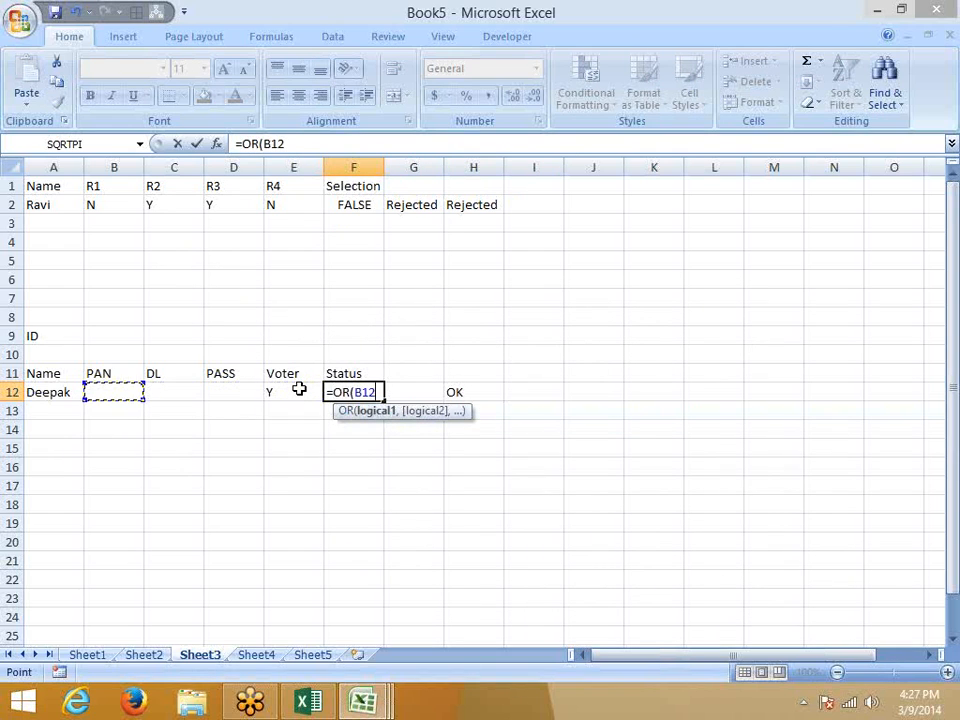
type("=\"y\",")
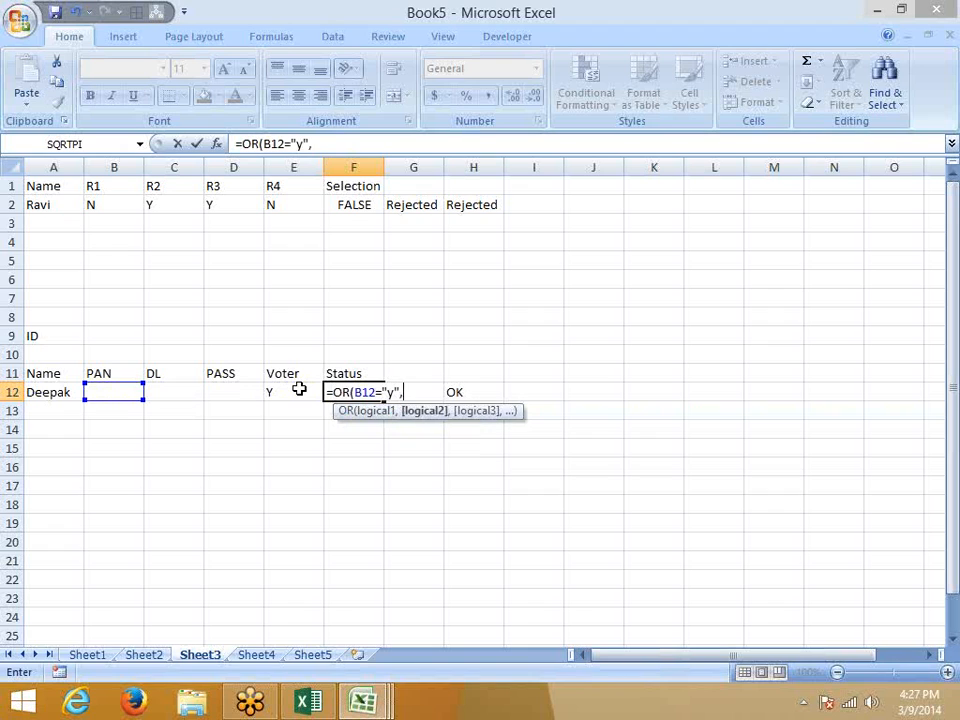
key("Left")
key("Left")
key("Left")
type("=\"")
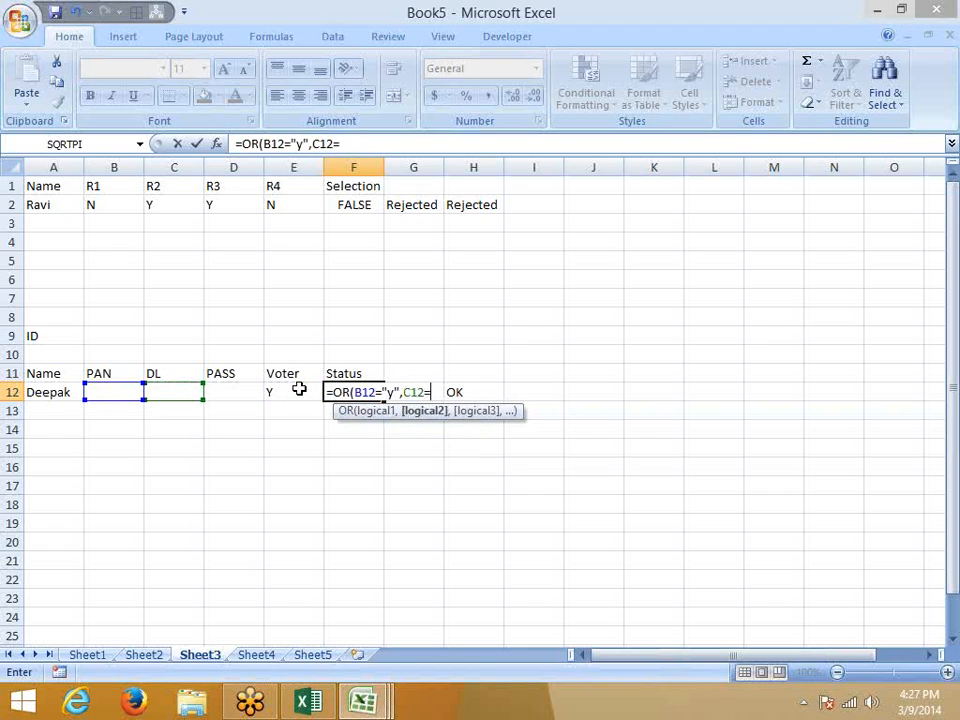
type("y\",")
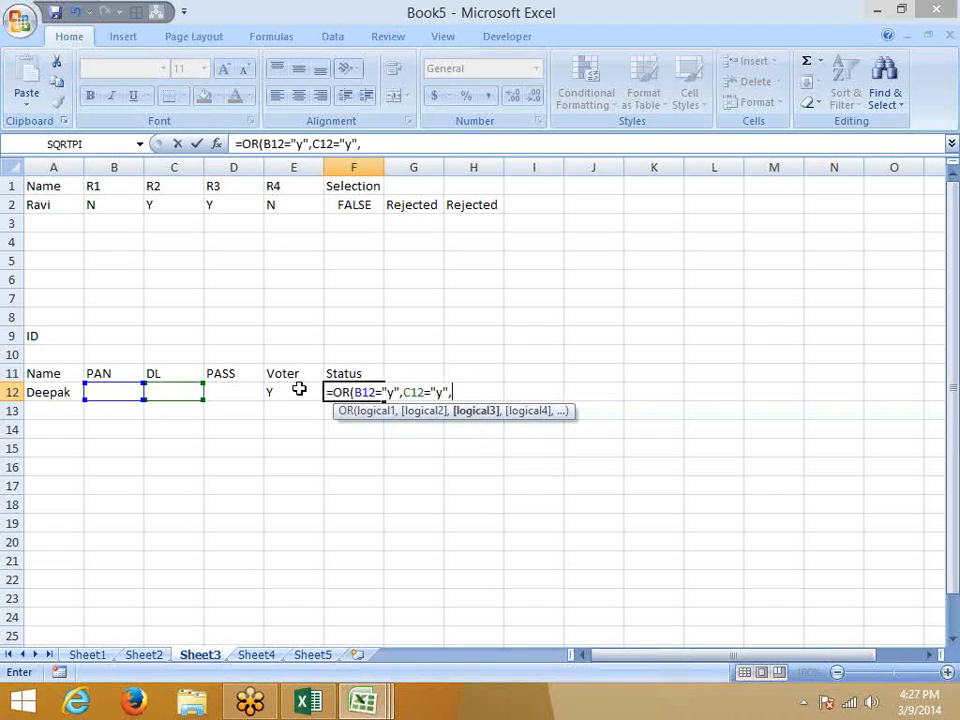
key("Left")
key("Left")
type("=\"")
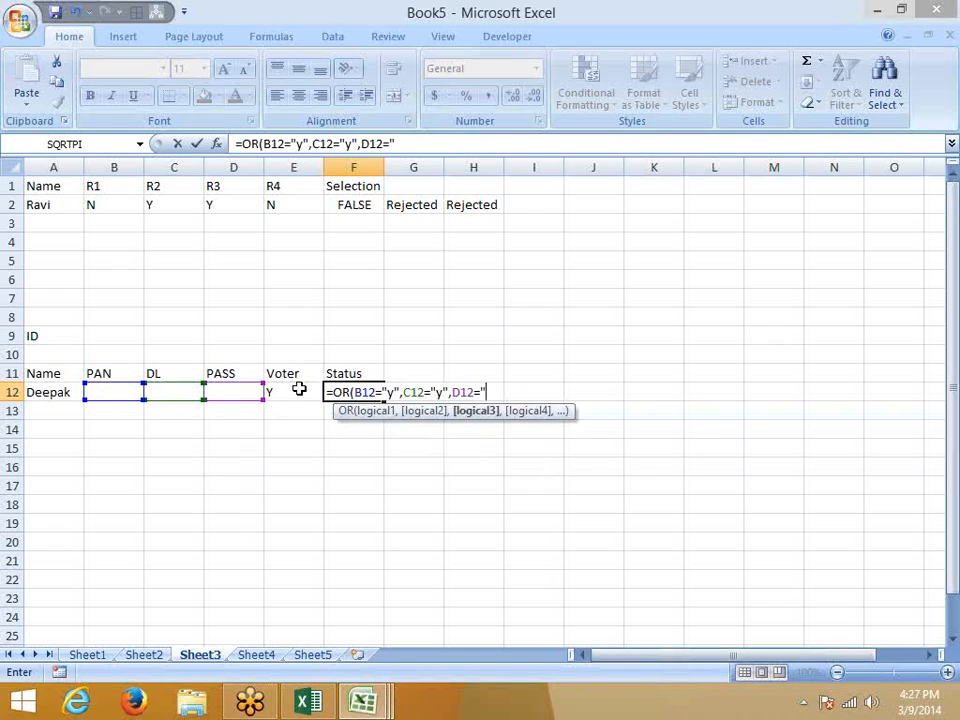
type("y\",")
key("Left")
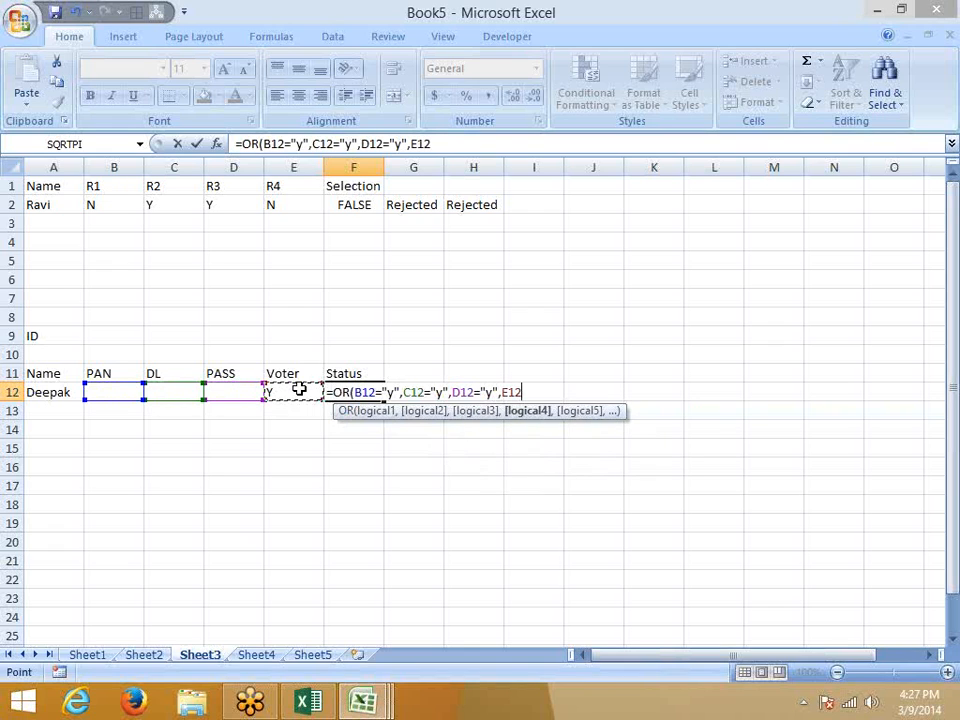
type("=\"y\"")
key("Return")
key("Up")
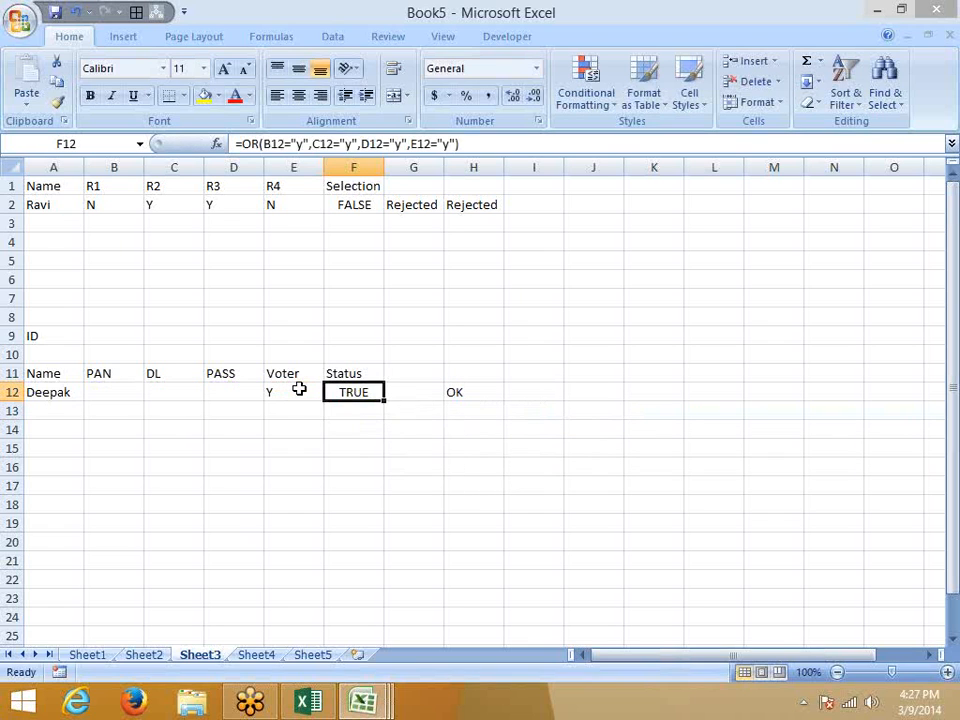
key("Right")
Enter =IF(F12,"OK","Pending") in G12.
type("=if")
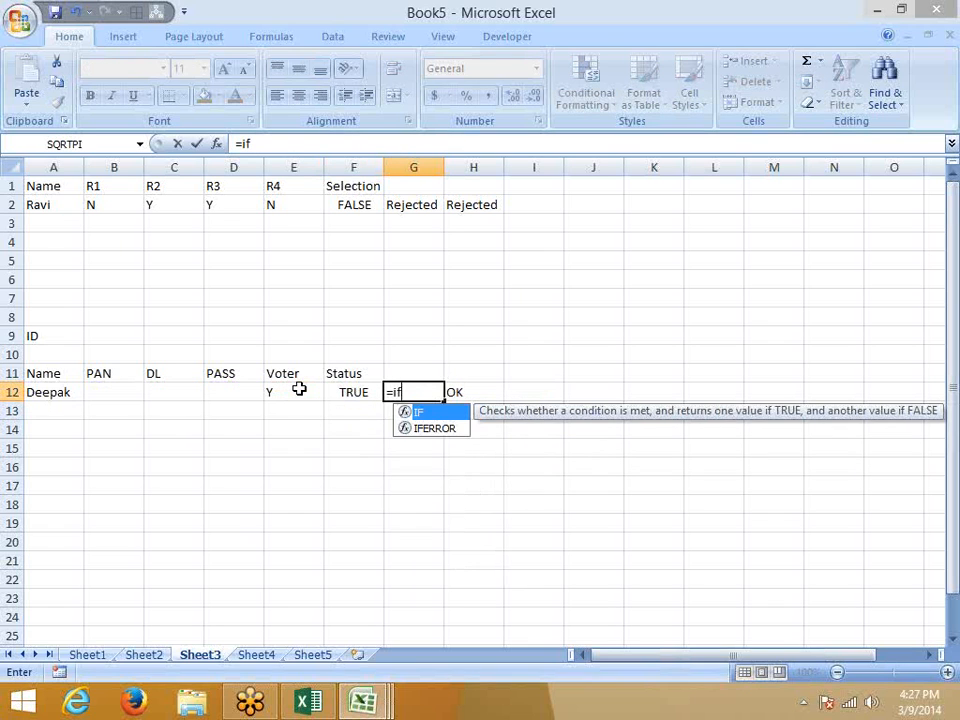
key("Tab")
key("Left")
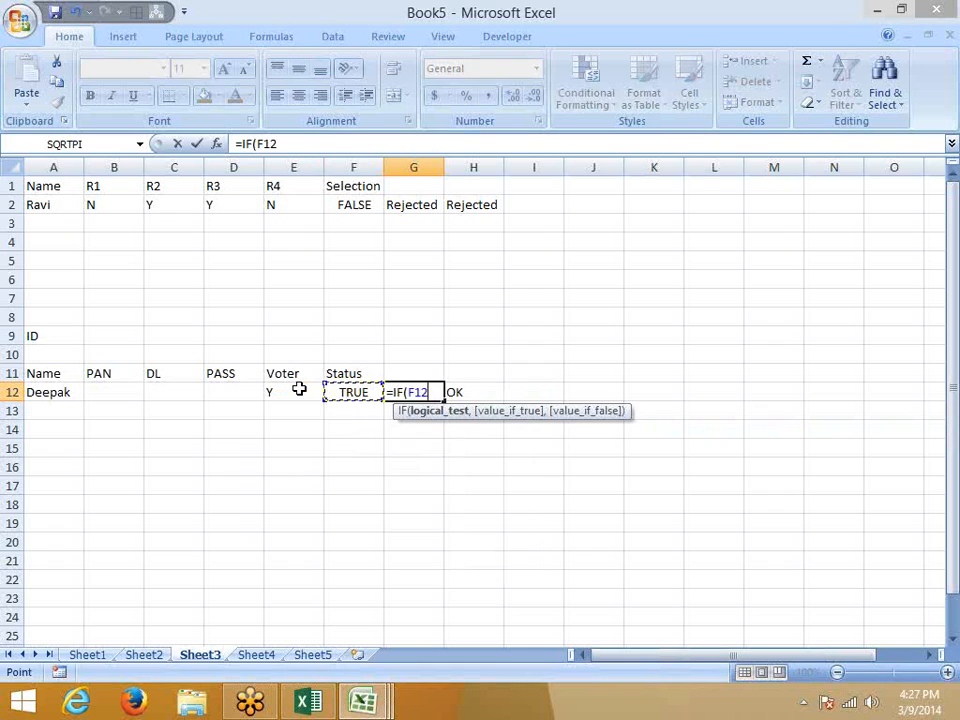
type(",\"OK")
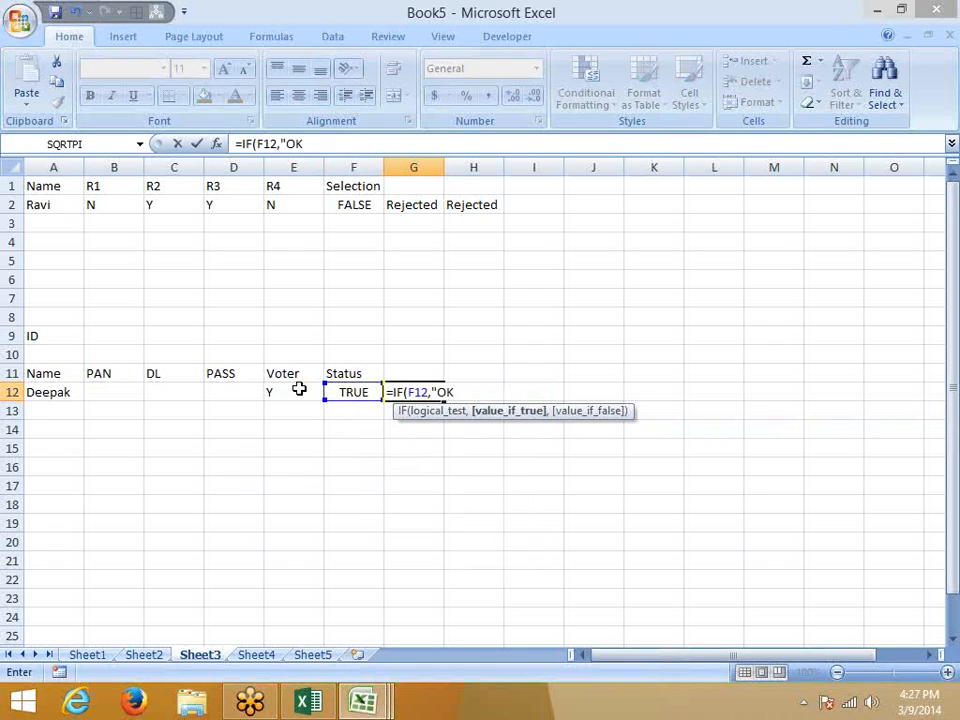
type("\",\"Pending")
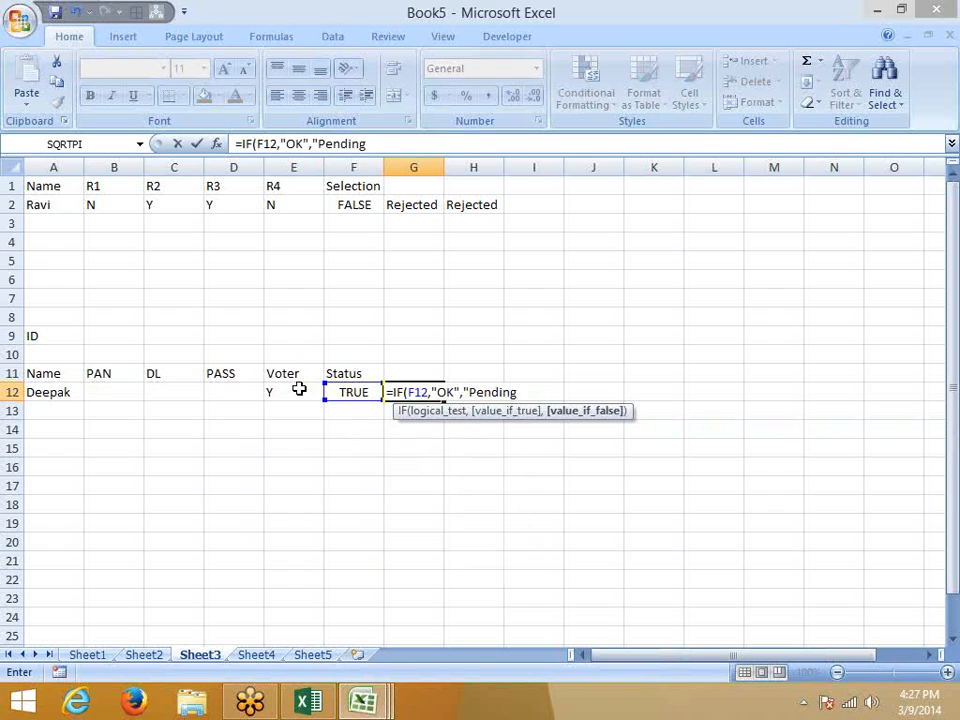
key("Return")
Copy the OR condition from F12's formula and paste it over F12 in G12's IF formula.
key("Left")
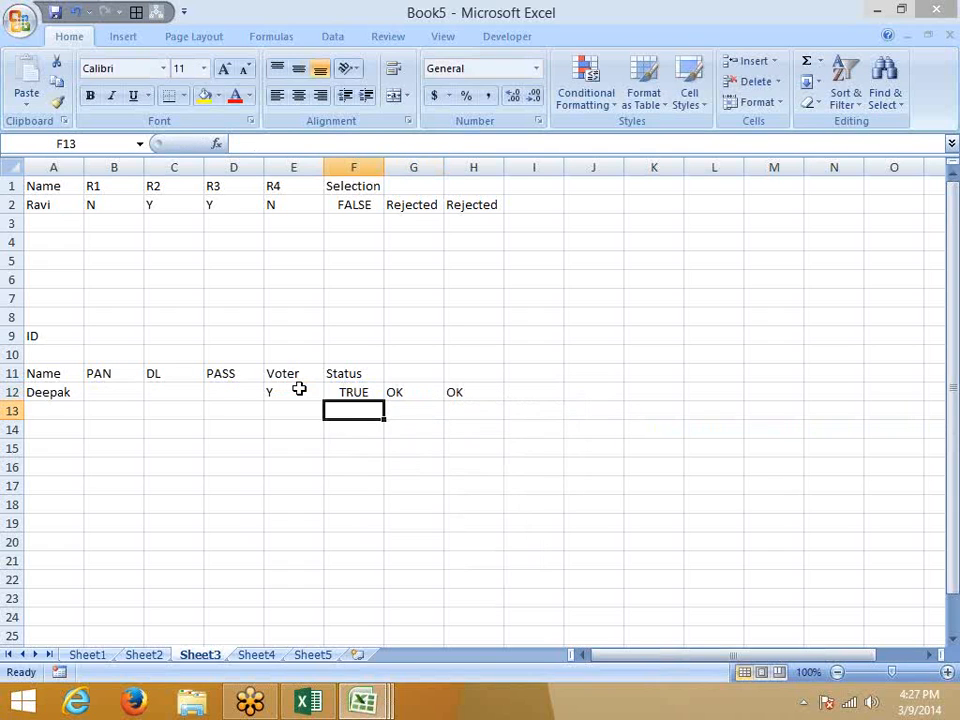
key("Up")
left_click_drag(458, 143, 240, 142)
key("ctrl+c")
key("Escape")
left_click(413, 390)
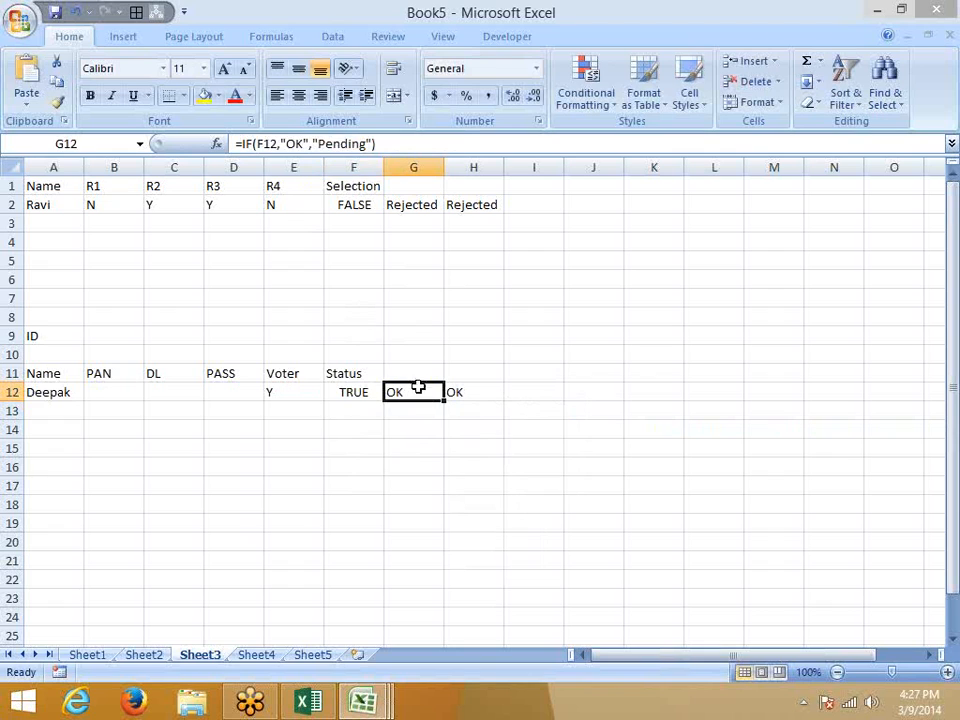
double_click(266, 143)
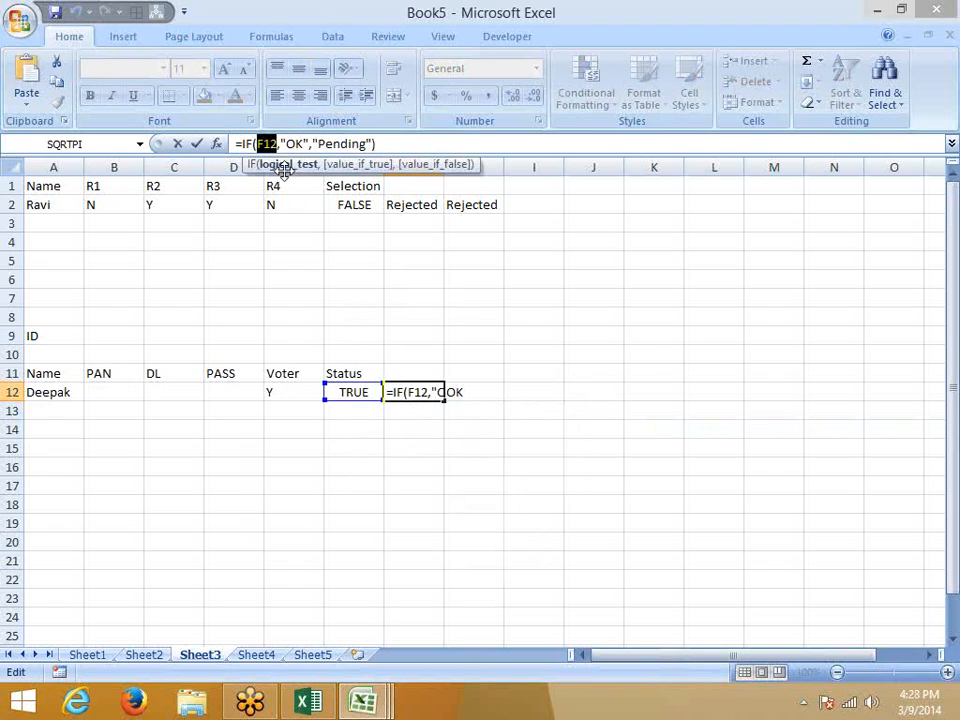
key("ctrl+v")
key("Return")
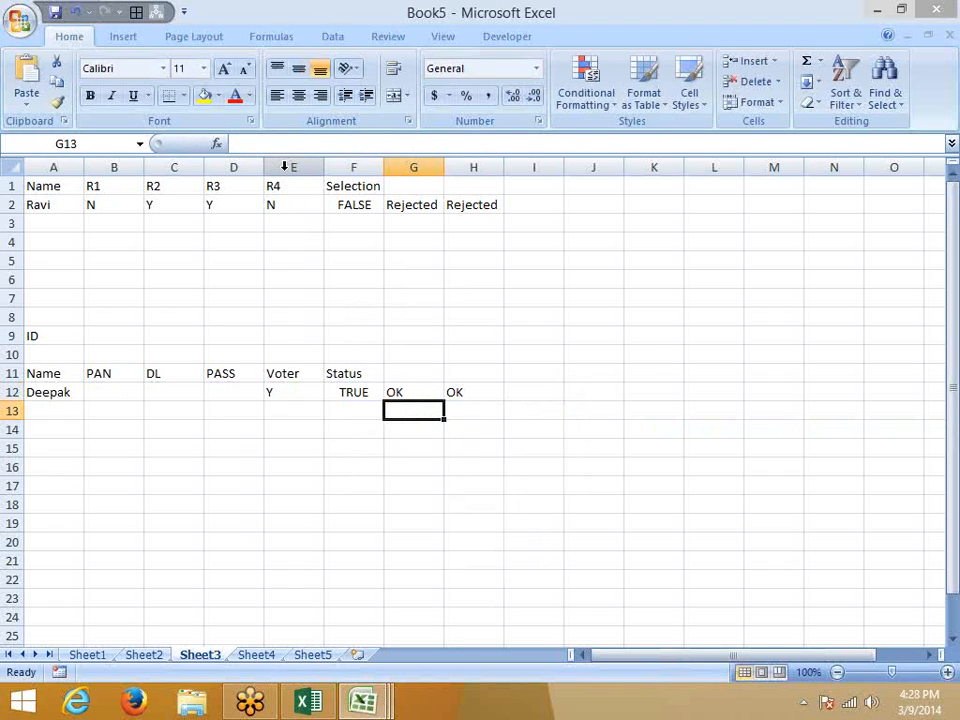
Compare G12's IF(OR) formula with the nested IF formula in H12.
key("Up")
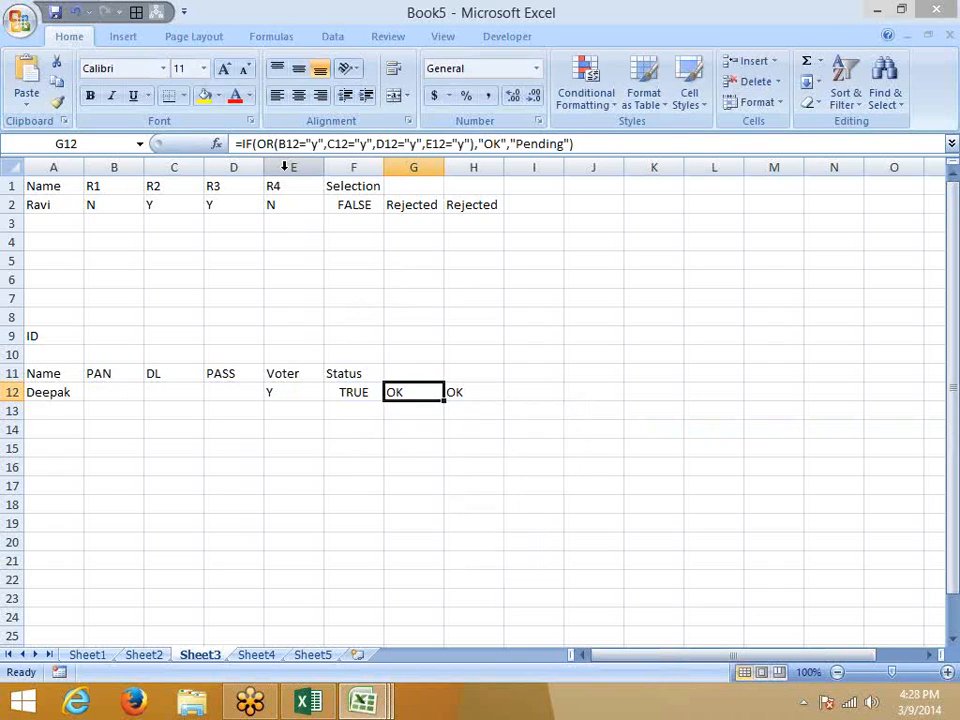
key("Right")
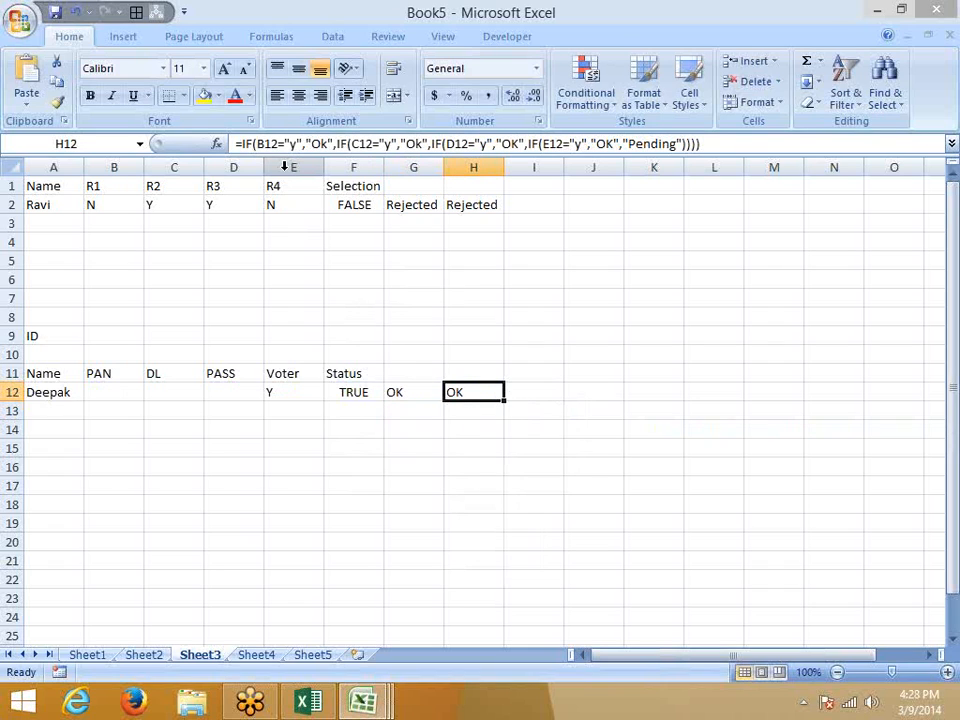
key("Left")
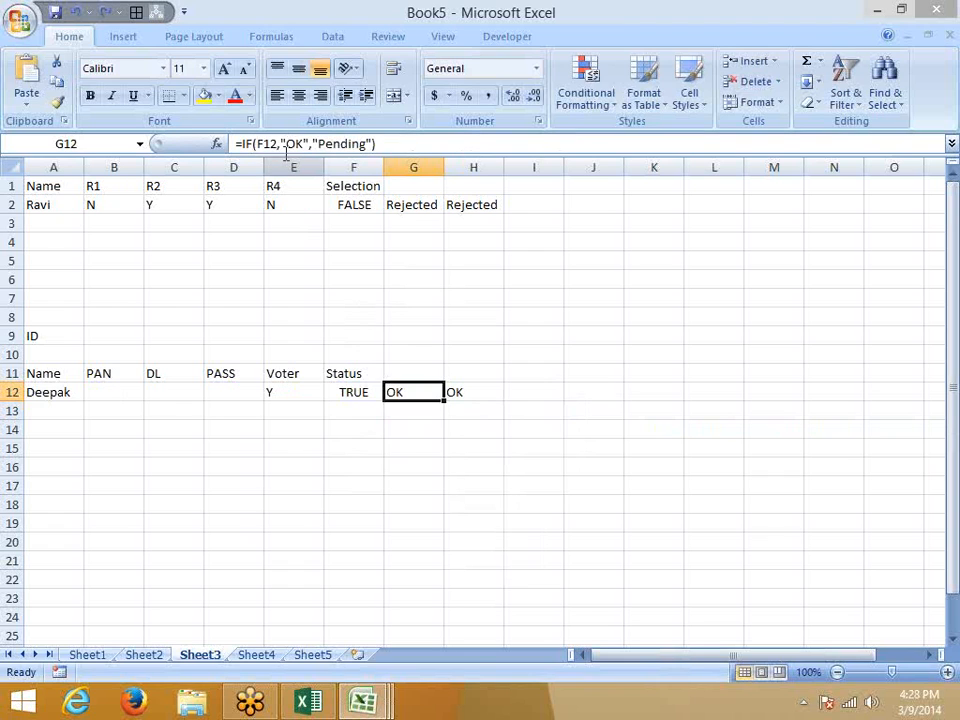
left_click(280, 143)
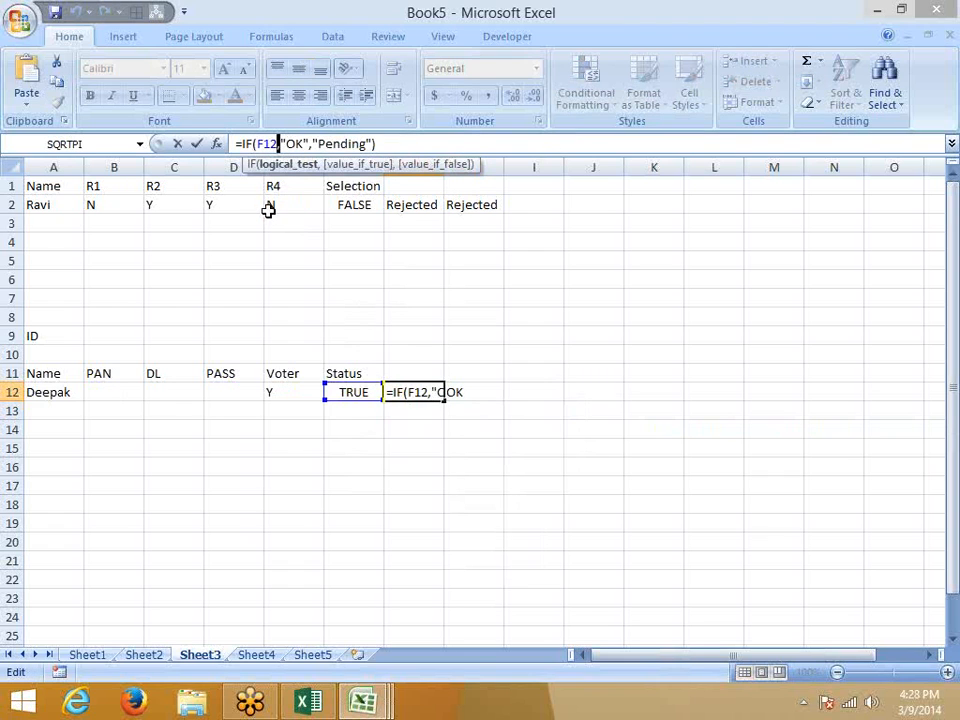
key("Escape")
Redo the replacement so G12 reads =IF(OR(B12="y",C12="y",D12="y",E12="y"),"OK","Pending").
left_click(365, 395)
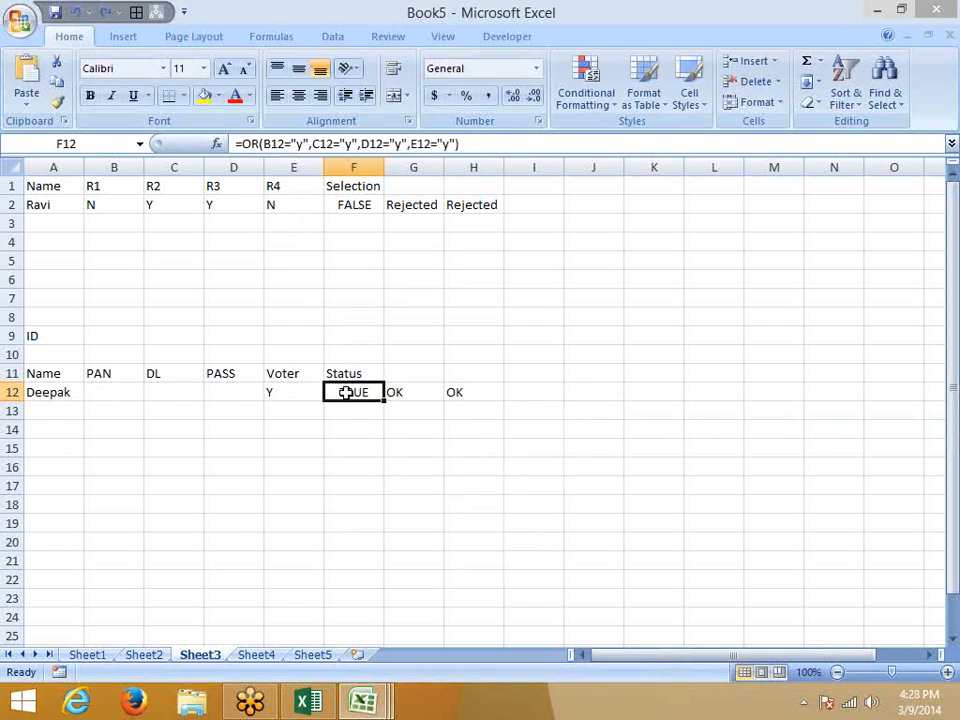
left_click_drag(240, 143, 458, 143)
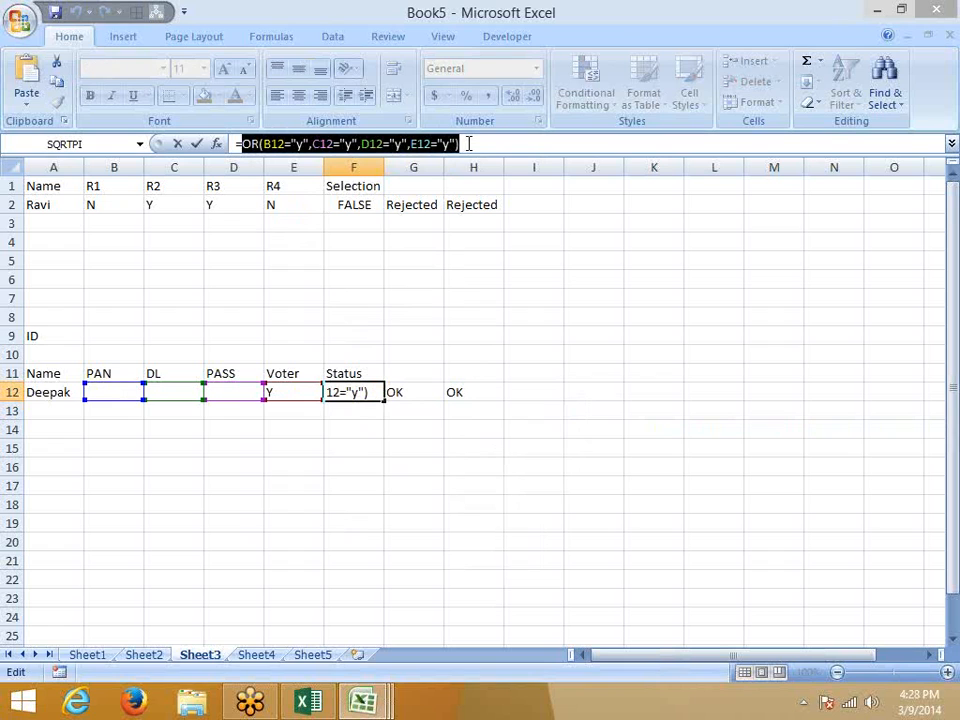
key("Escape")
left_click(436, 398)
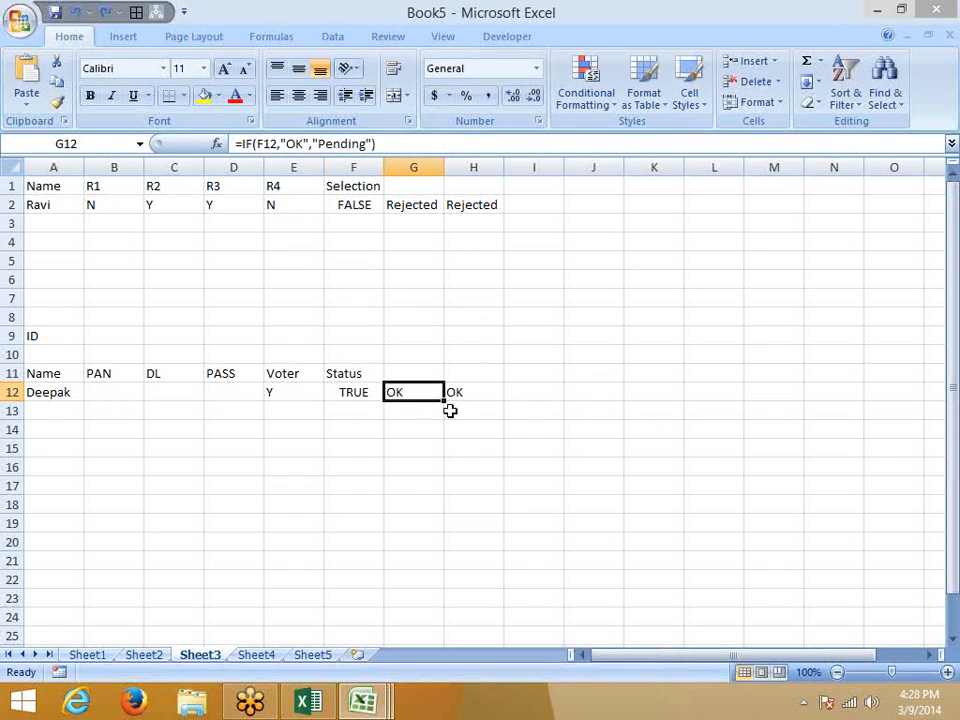
double_click(264, 143)
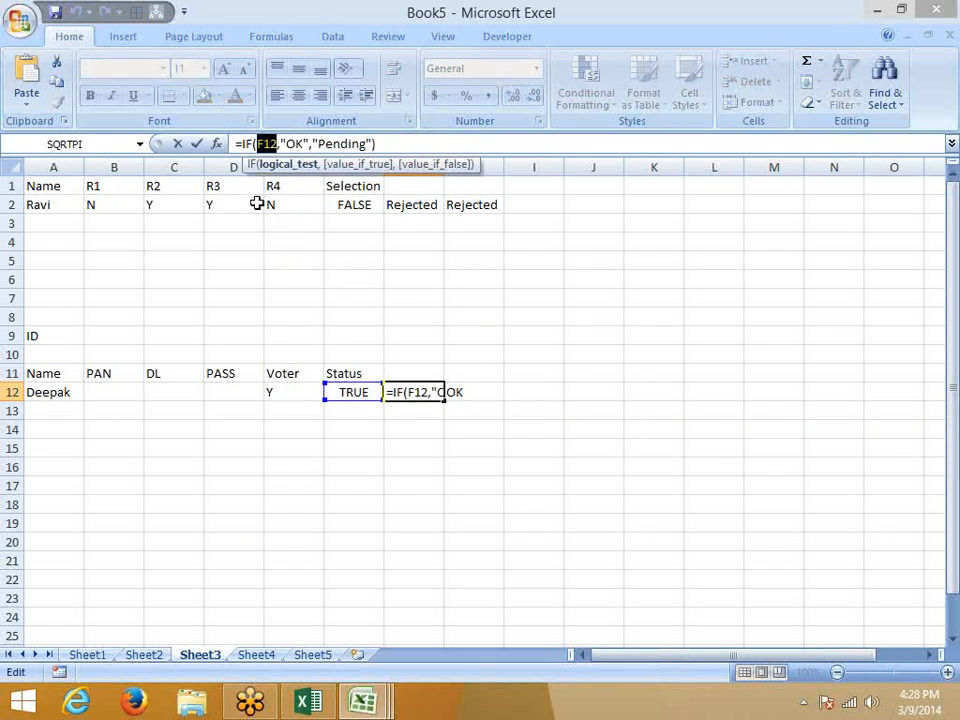
key("ctrl+v")
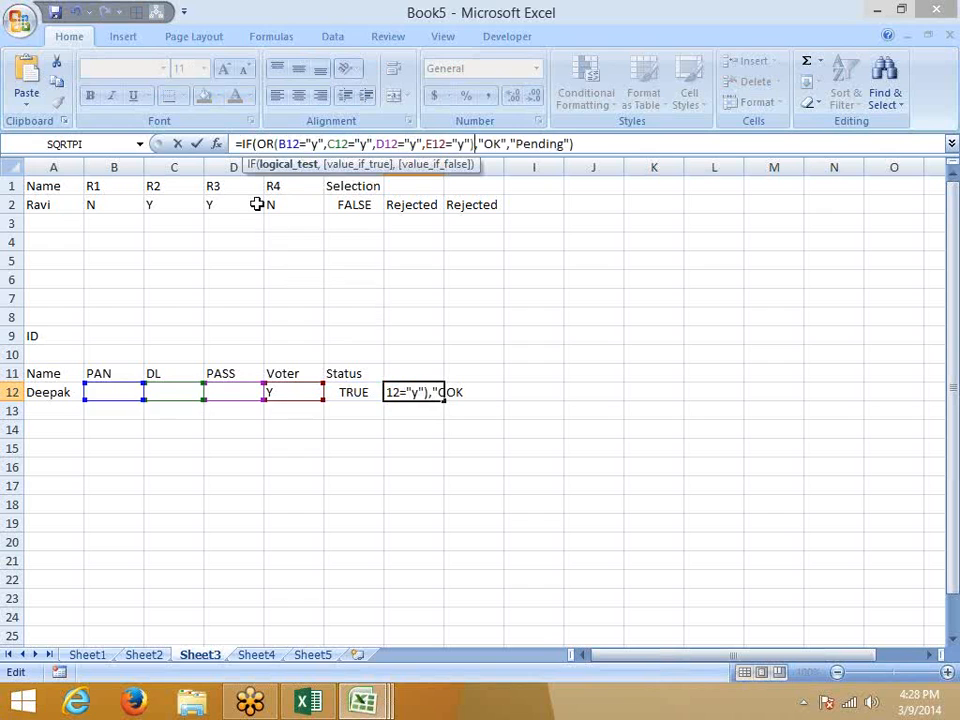
key("Return")
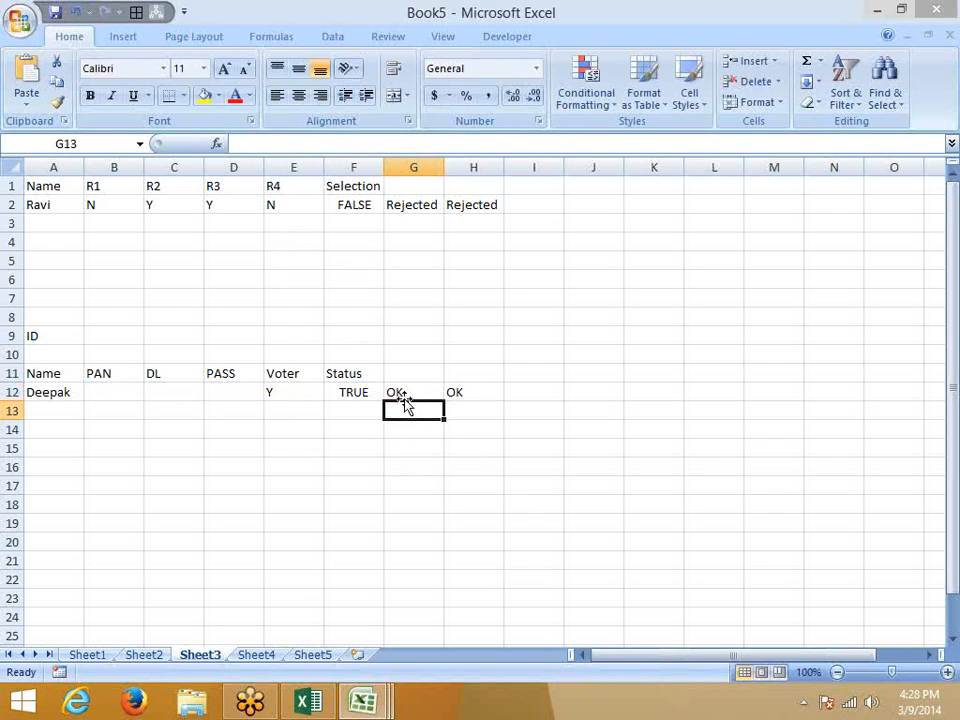
Confirm G12 shows OK, then select the header cells from Name to Voter.
left_click(397, 388)
double_click(397, 388)
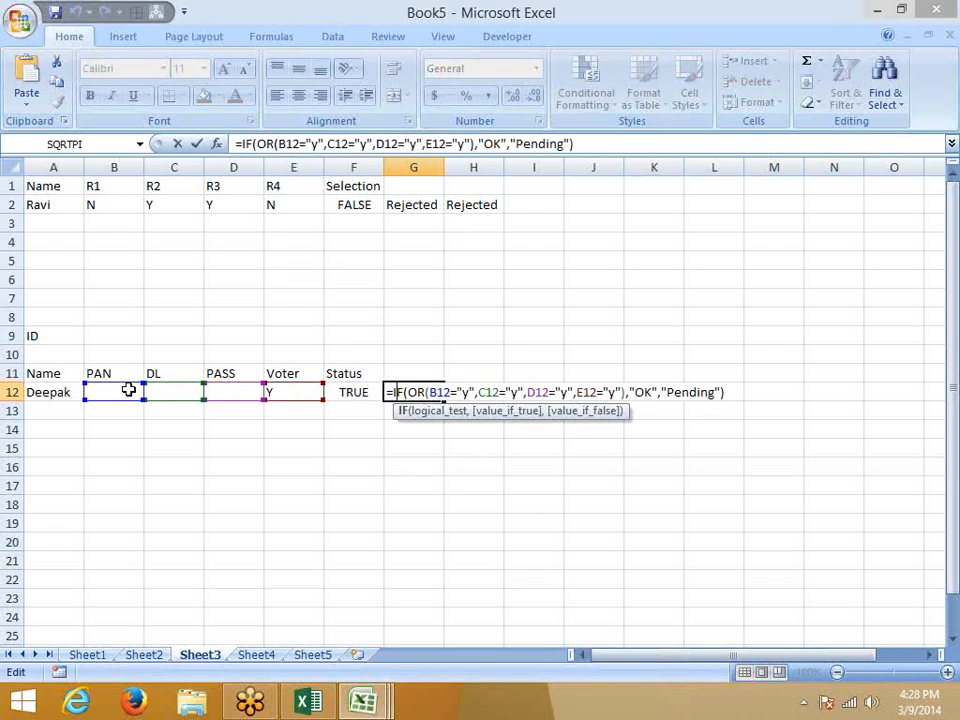
key("ctrl+Return")
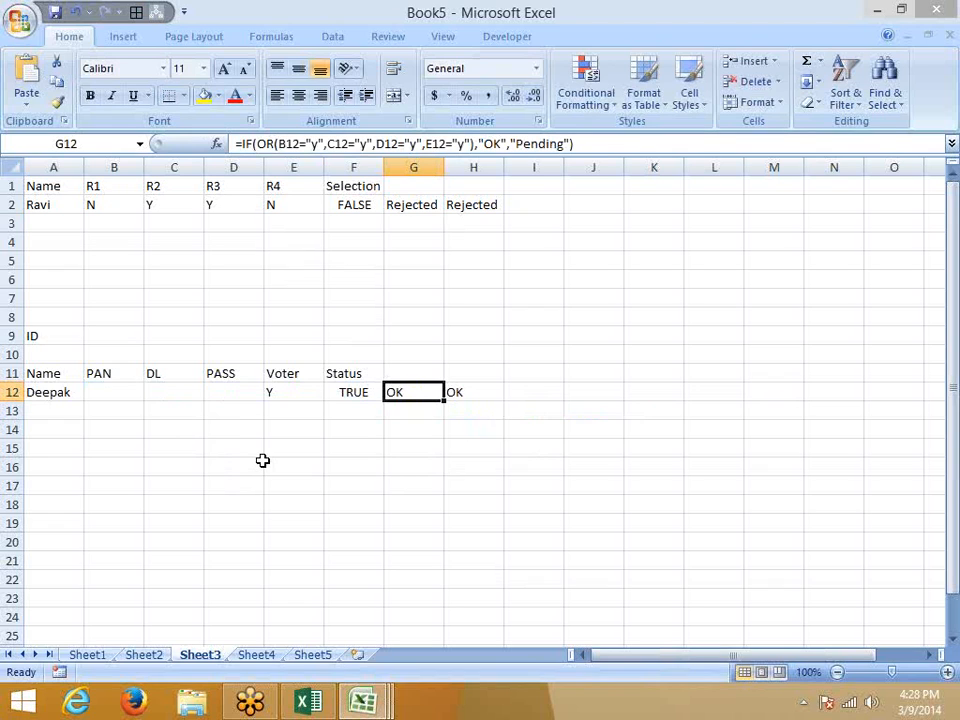
left_click_drag(45, 371, 285, 373)
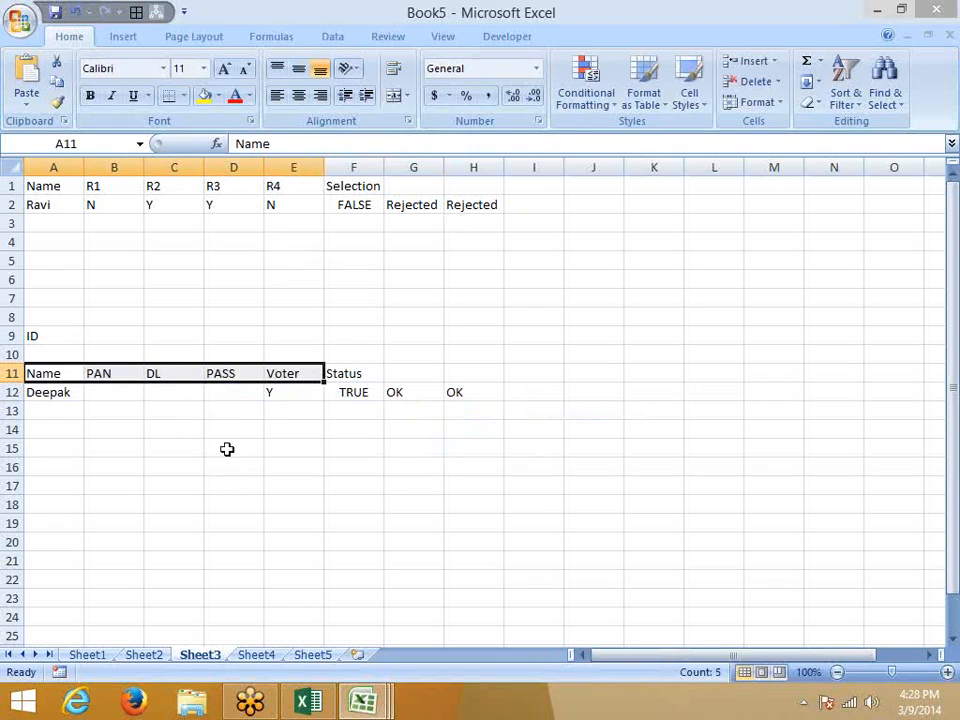
Apply a yellow fill to the PAN header cell B11.
left_click(182, 467)
left_click(111, 408)
left_click(109, 372)
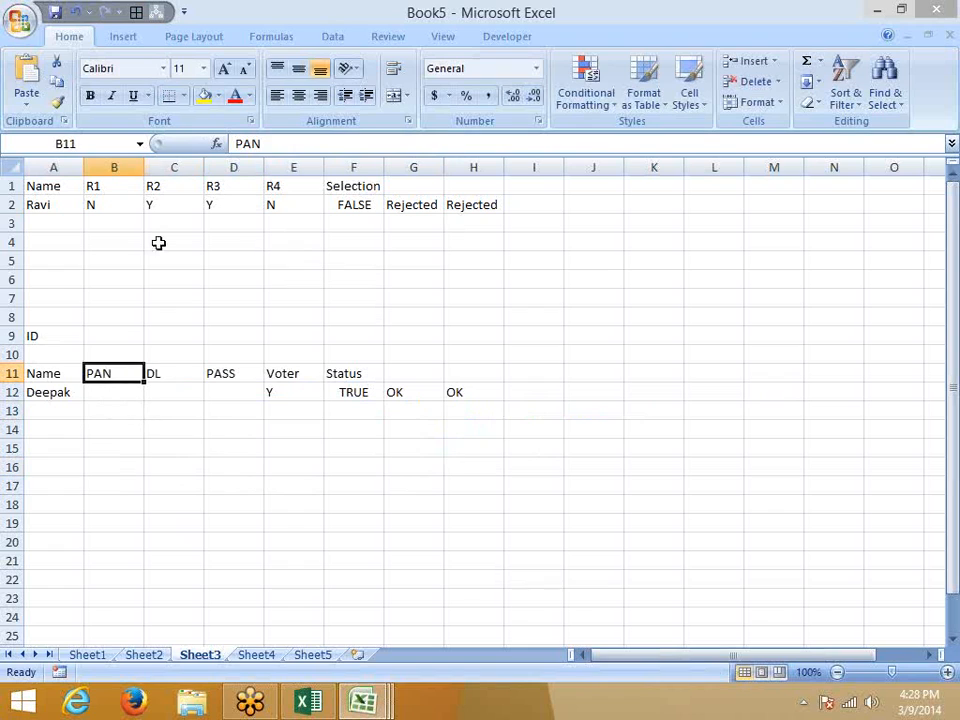
left_click(206, 97)
left_click(176, 445)
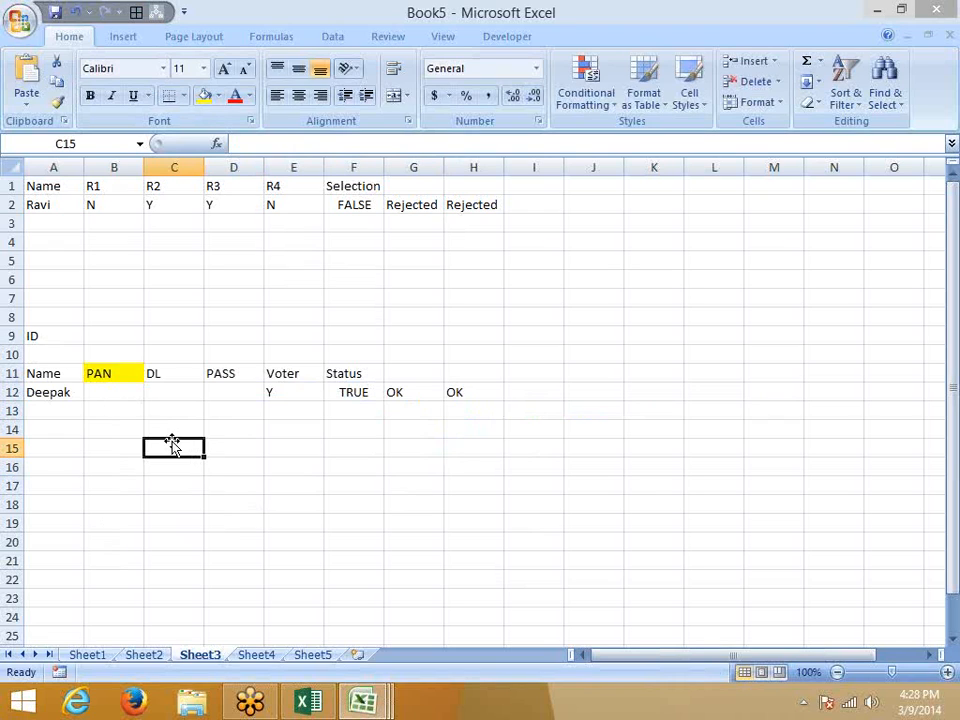
key("Up")
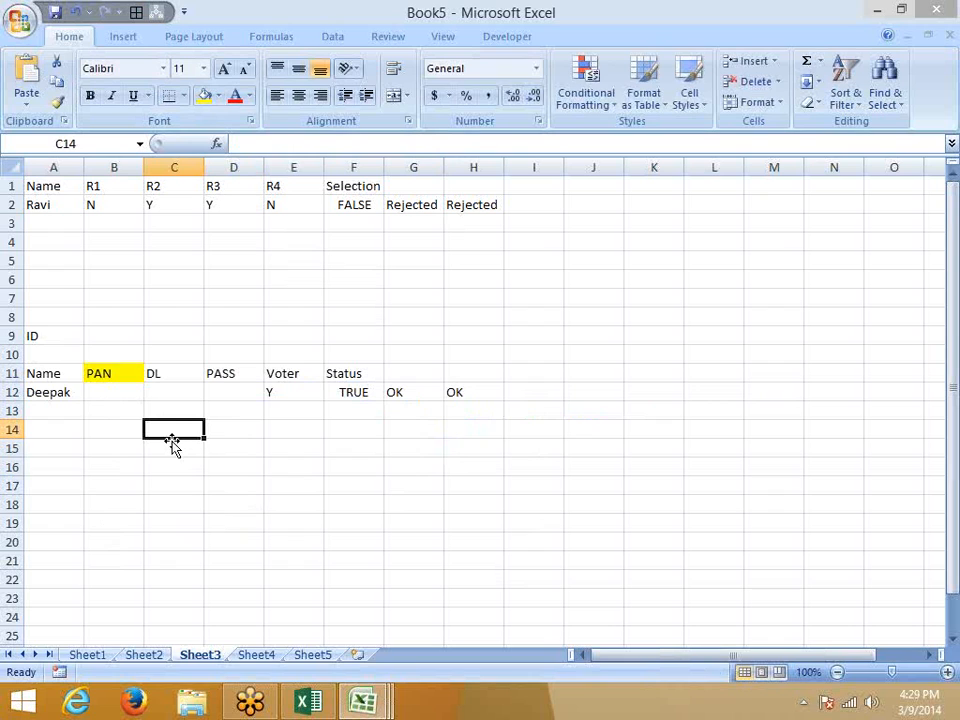
In C14, type =AND(B12="y",OR(C12="y",D12="y",E12="y")) by referencing the PAN, DL, PASS and Voter cells.
type("=and")
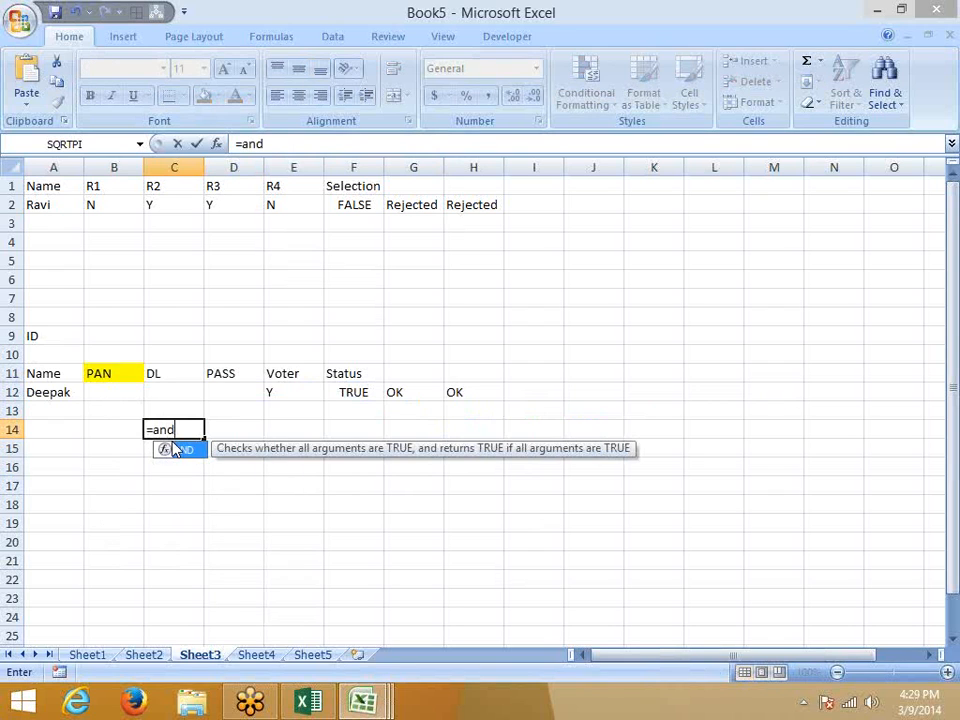
key("Tab")
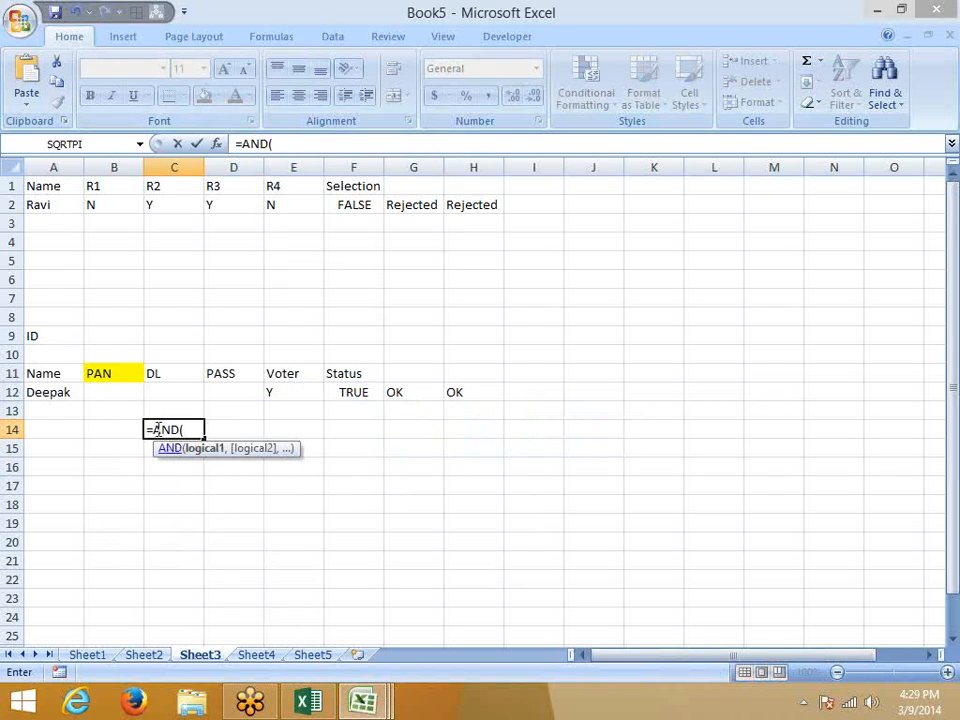
left_click(113, 393)
type("=\"y")
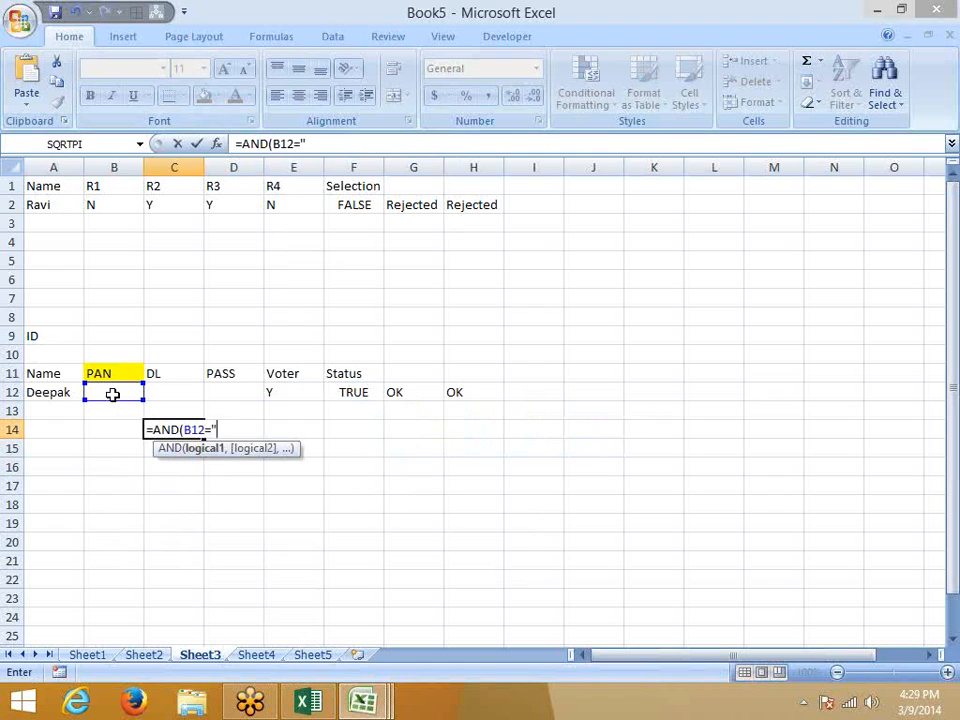
type("\",")
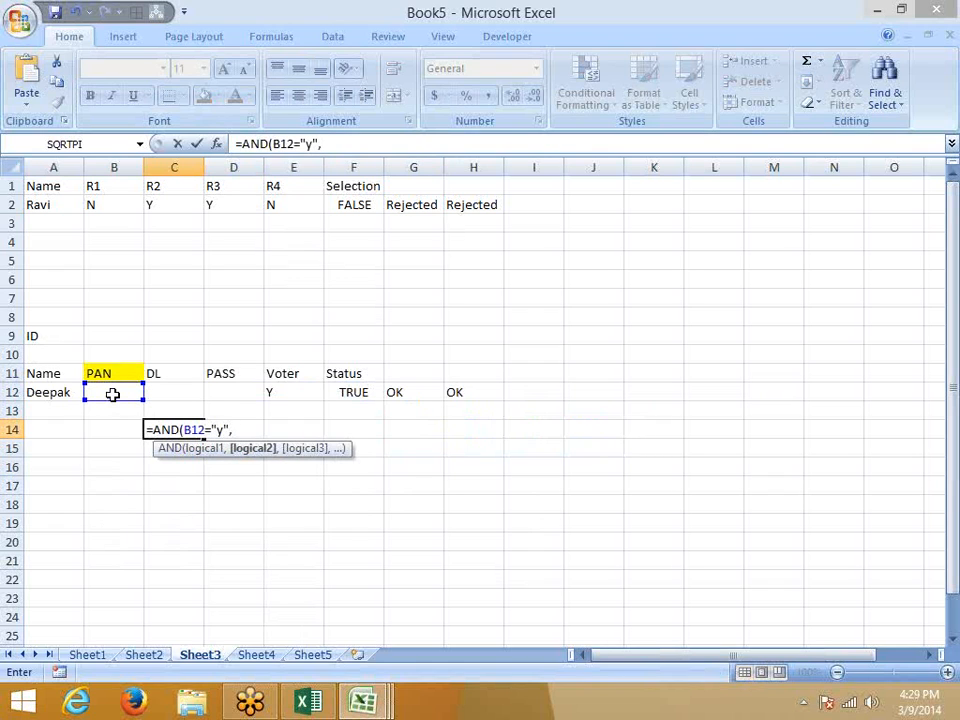
type("or")
key("Tab")
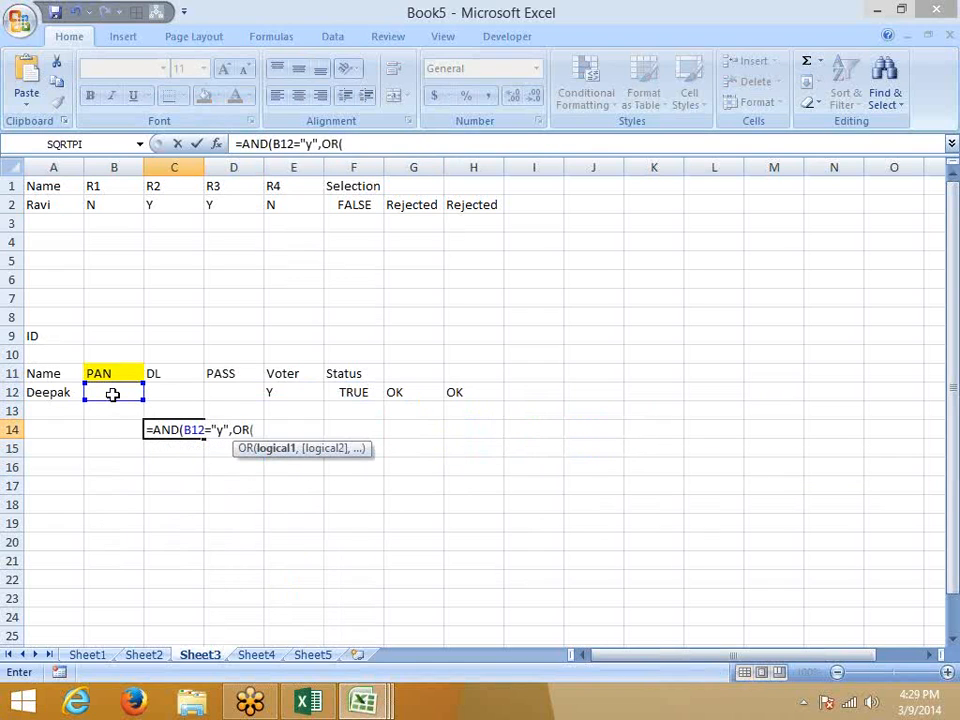
left_click(167, 391)
type("=\"y\",")
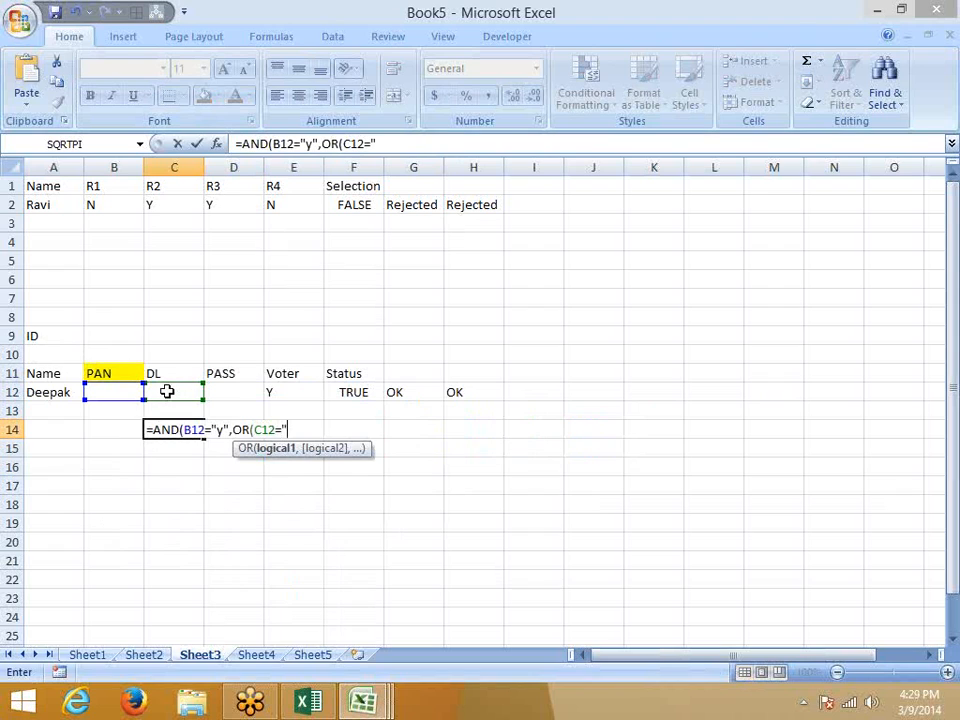
left_click(242, 392)
type("=\"y\",")
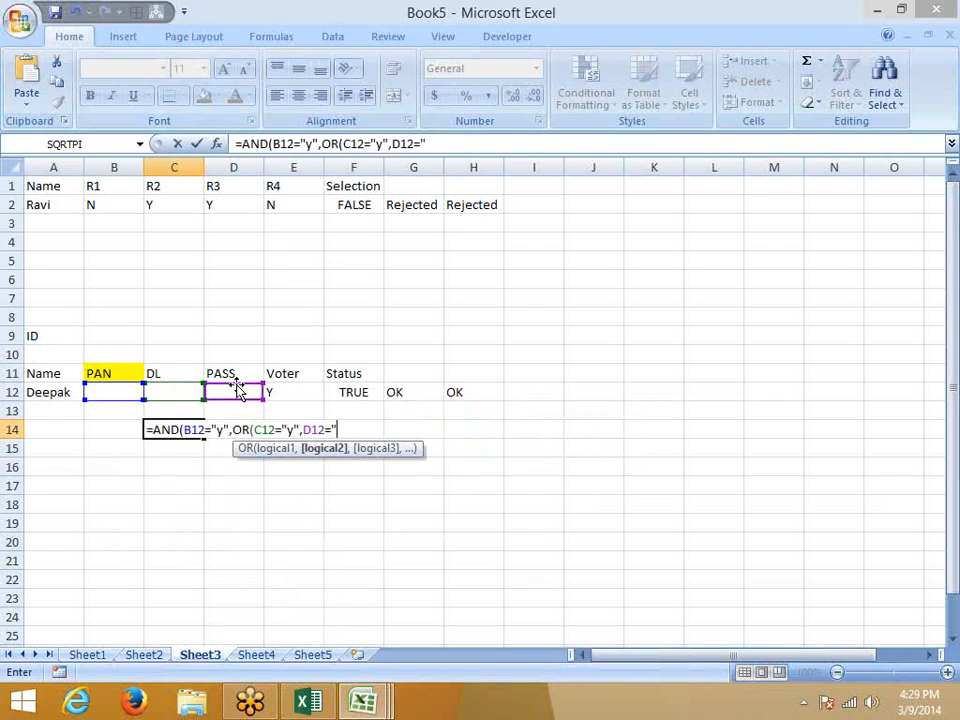
left_click(276, 392)
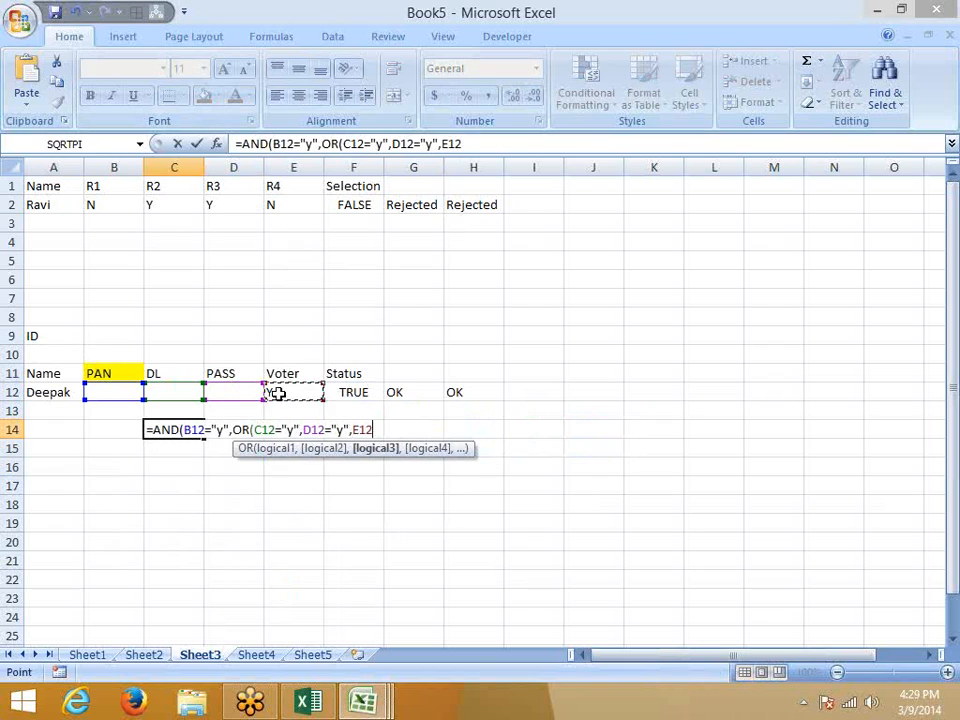
type("=\"y\"))")
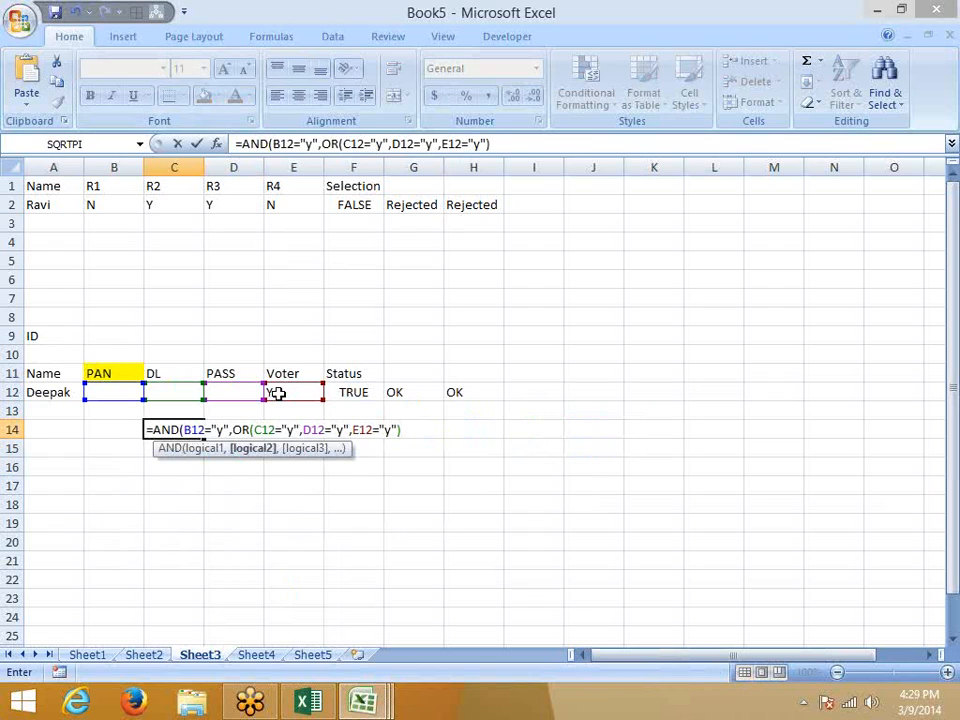
type(")")
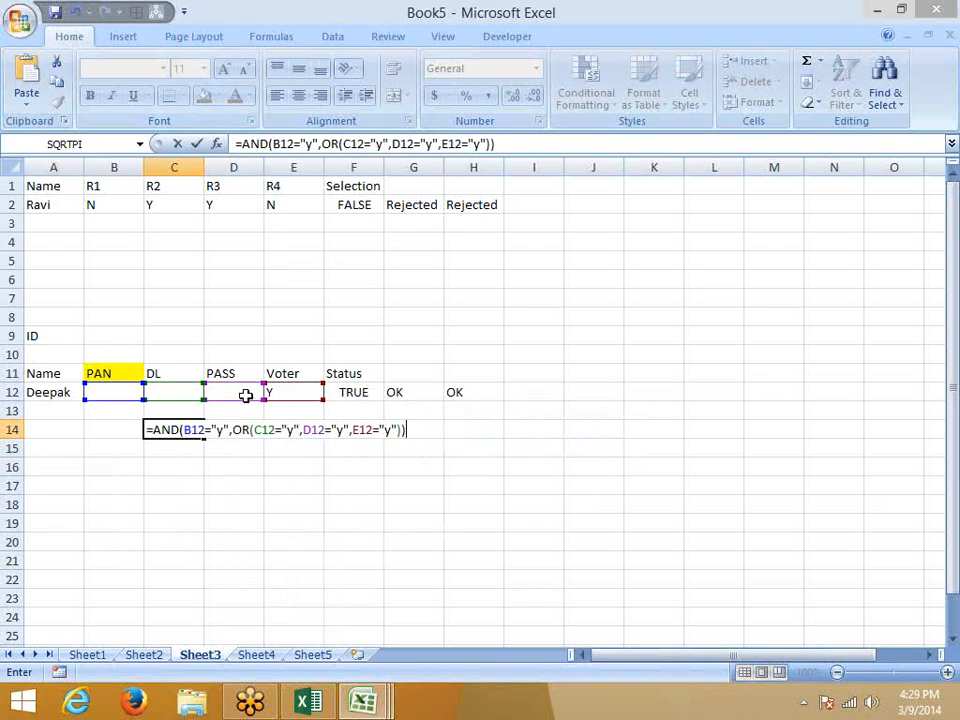
Review the B12 and nested OR parts, then commit the formula to get FALSE.
left_click_drag(234, 430, 403, 431)
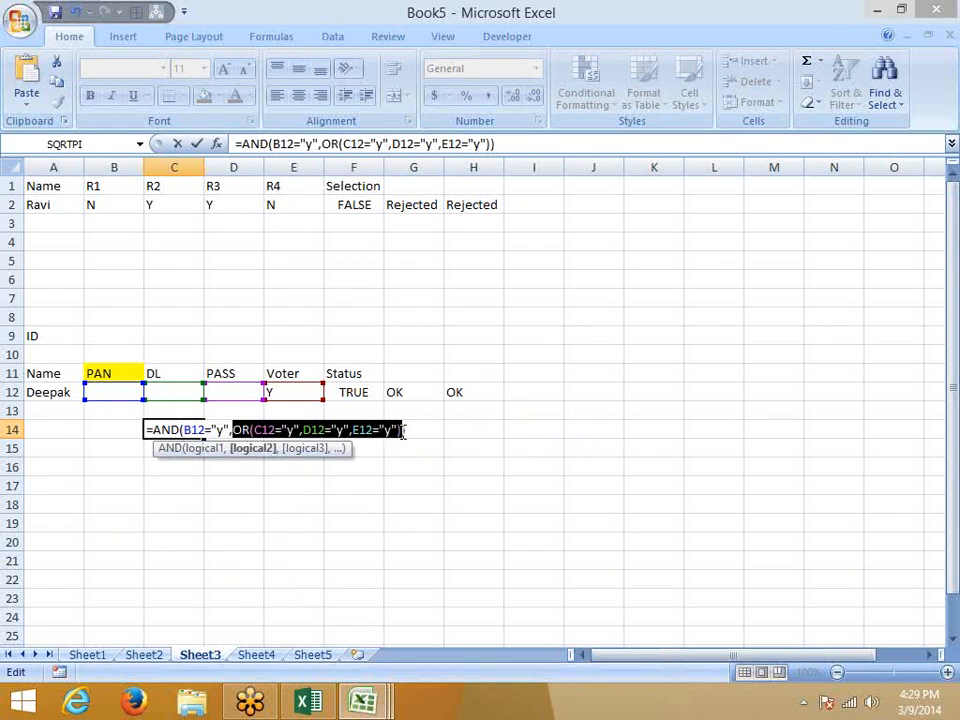
left_click_drag(183, 430, 226, 430)
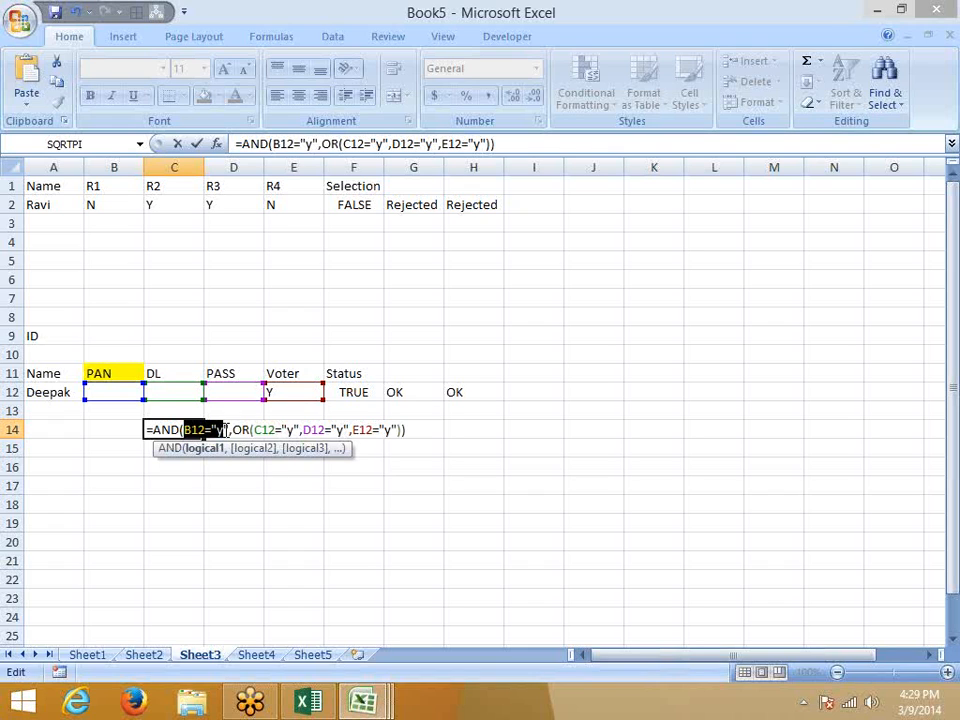
key("Return")
key("Up")
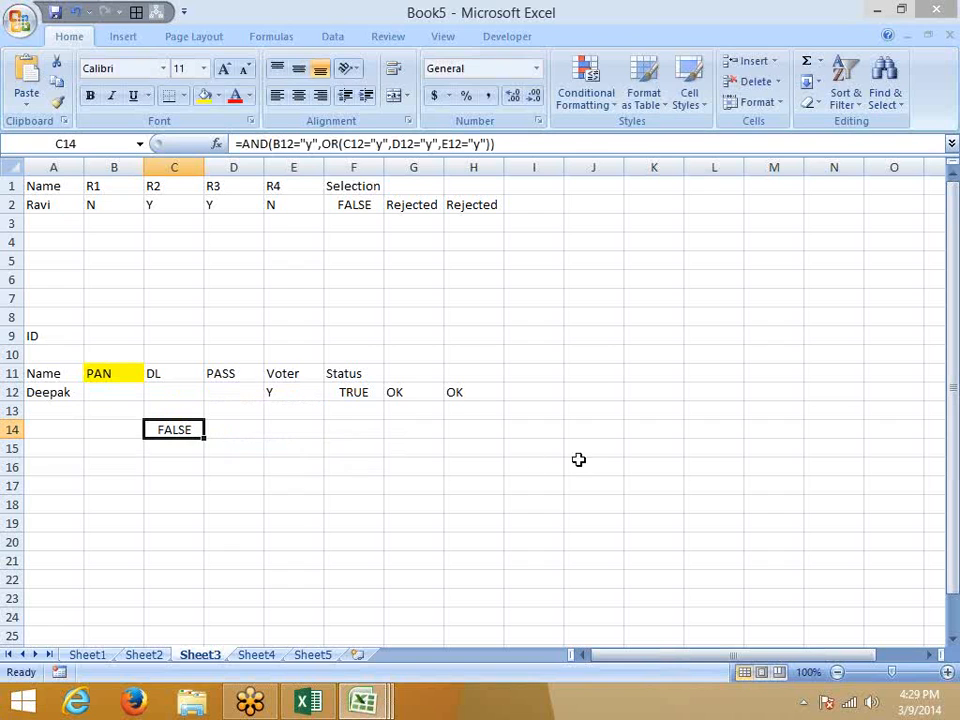
left_click(271, 36)
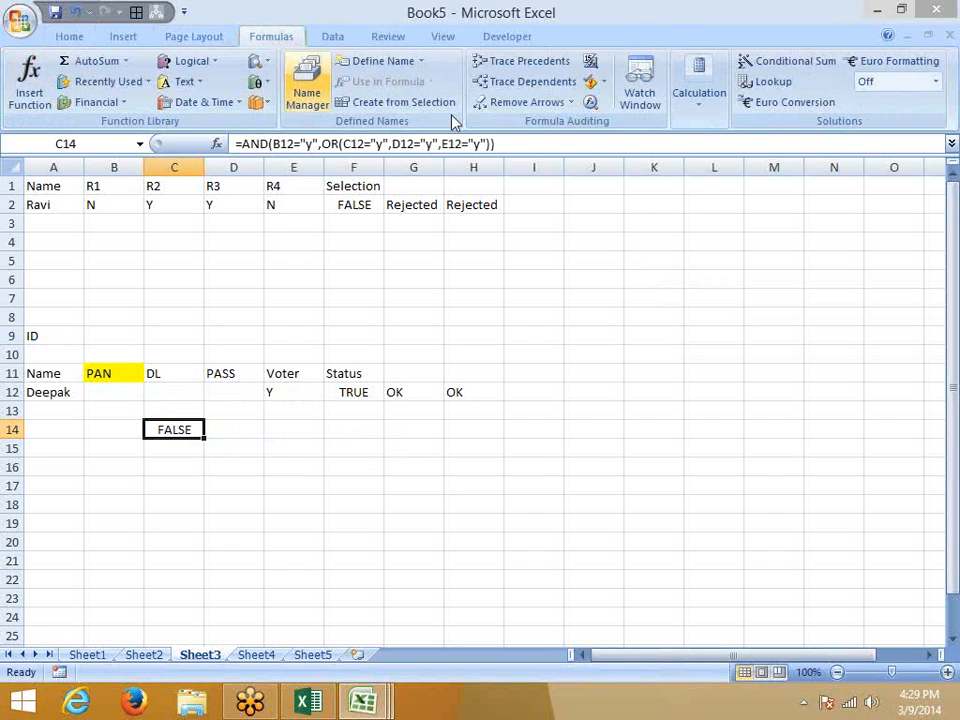
left_click(590, 102)
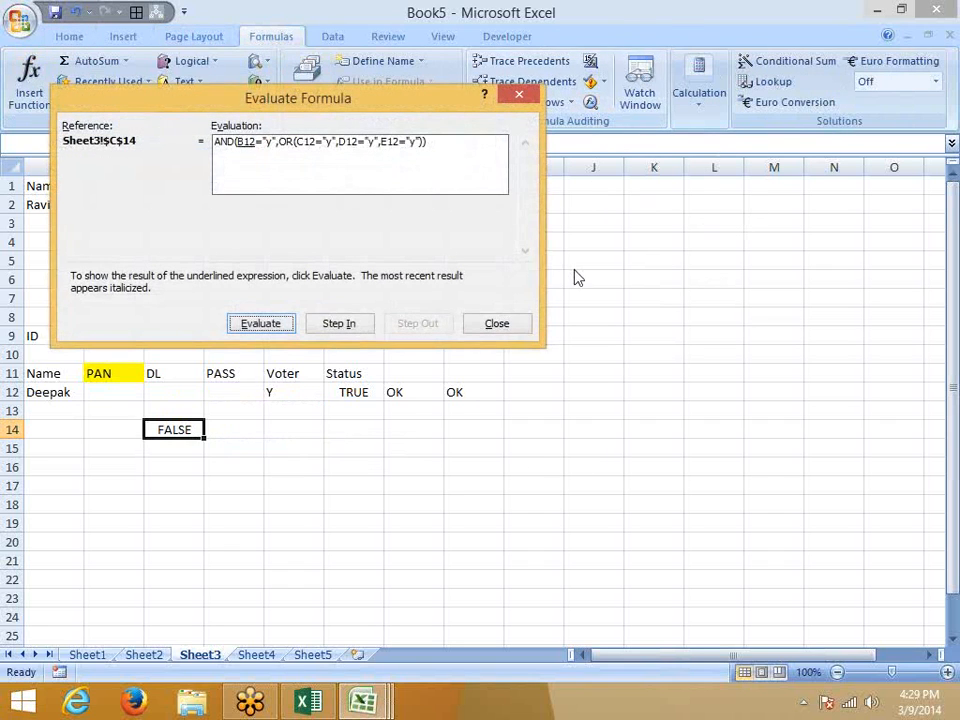
left_click(266, 330)
left_click(262, 324)
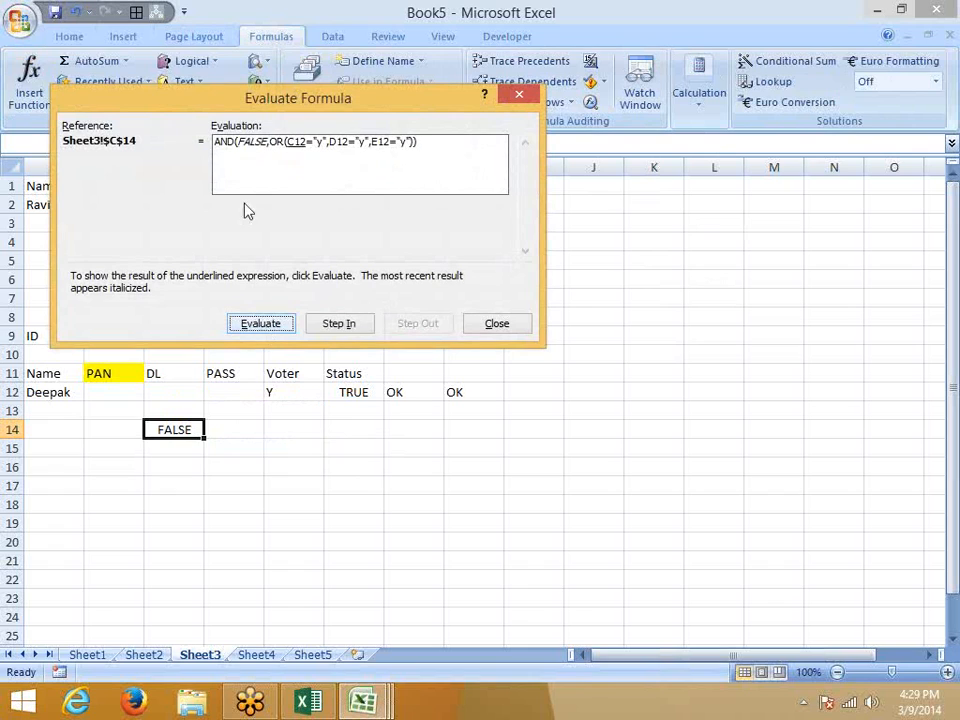
left_click(262, 324)
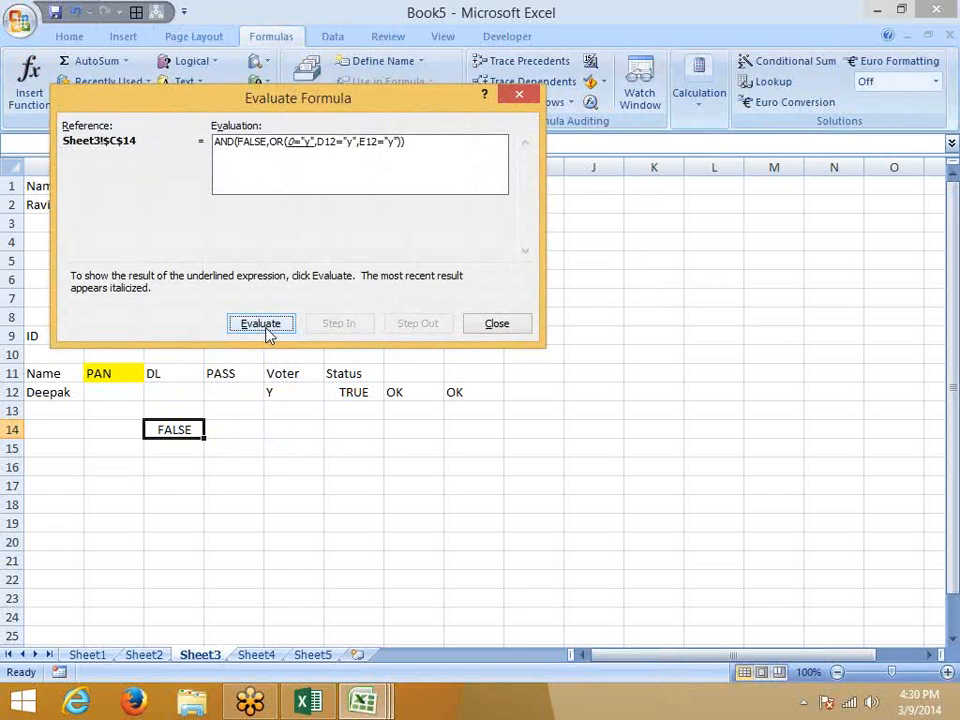
left_click(262, 324)
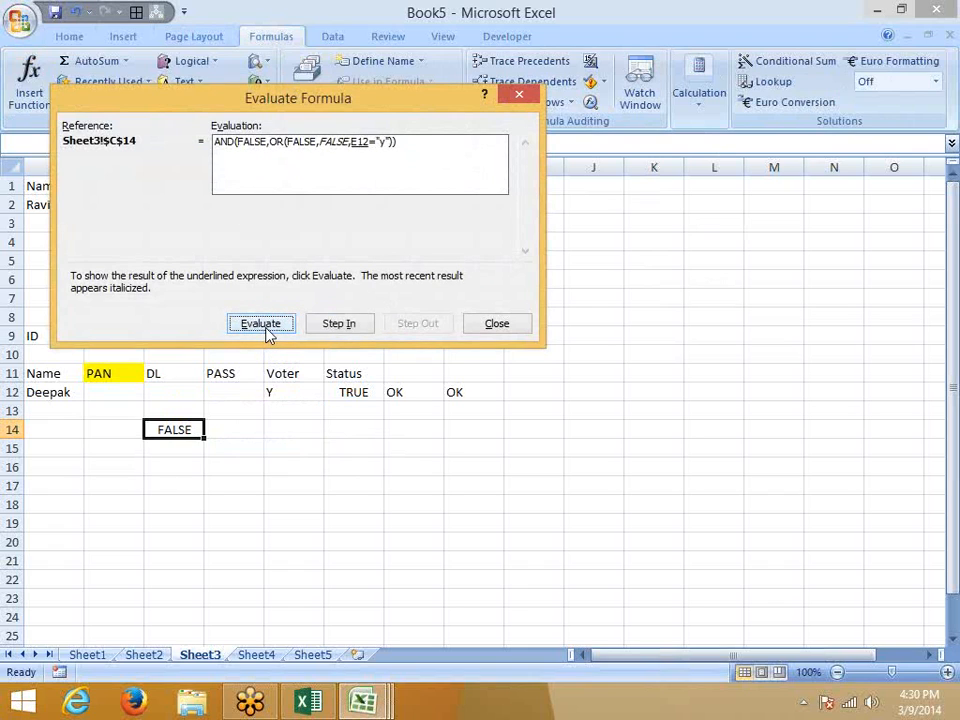
left_click(265, 328)
left_click(265, 328)
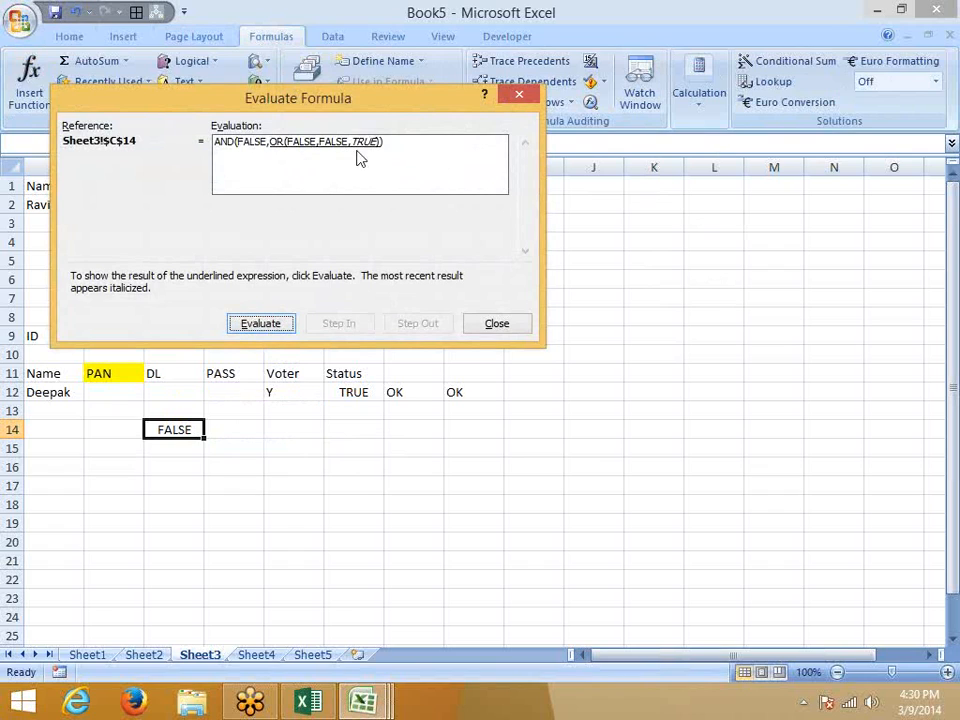
left_click(260, 326)
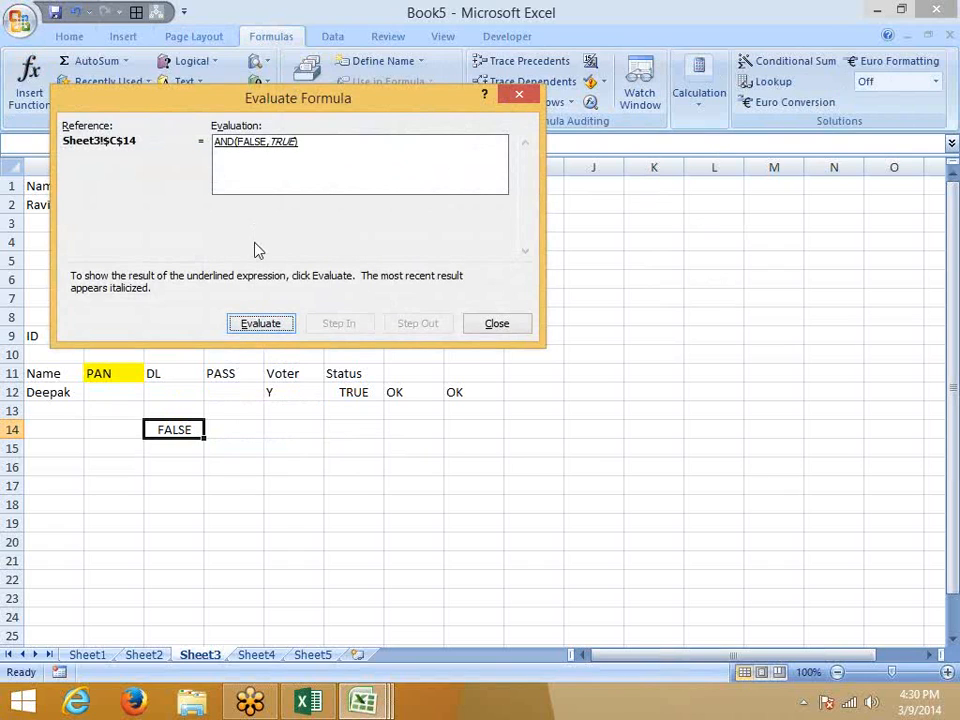
left_click(262, 327)
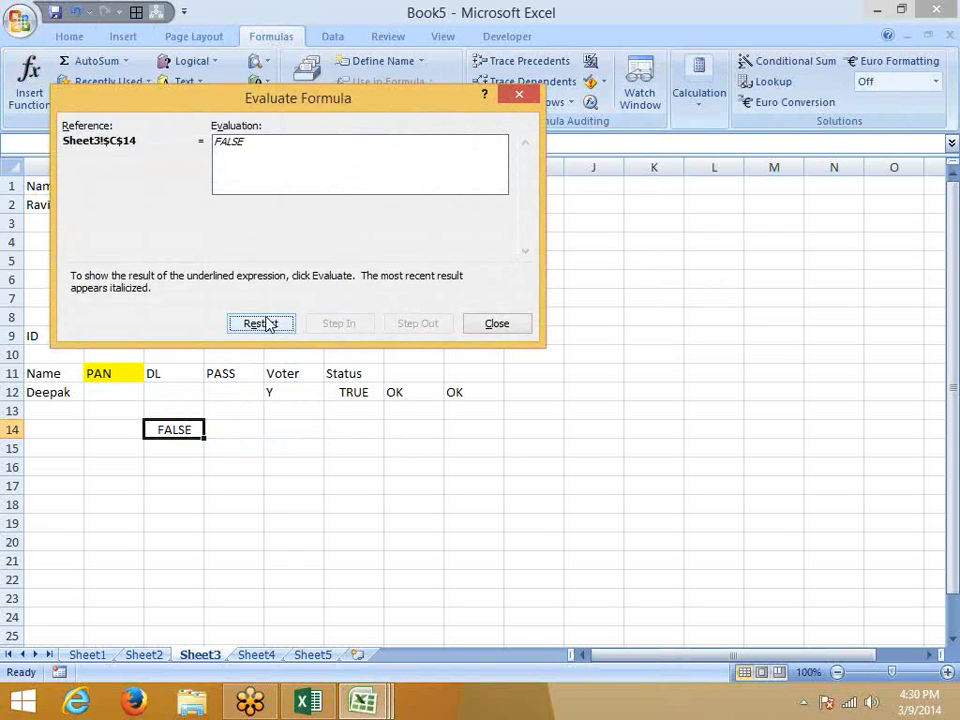
left_click(480, 324)
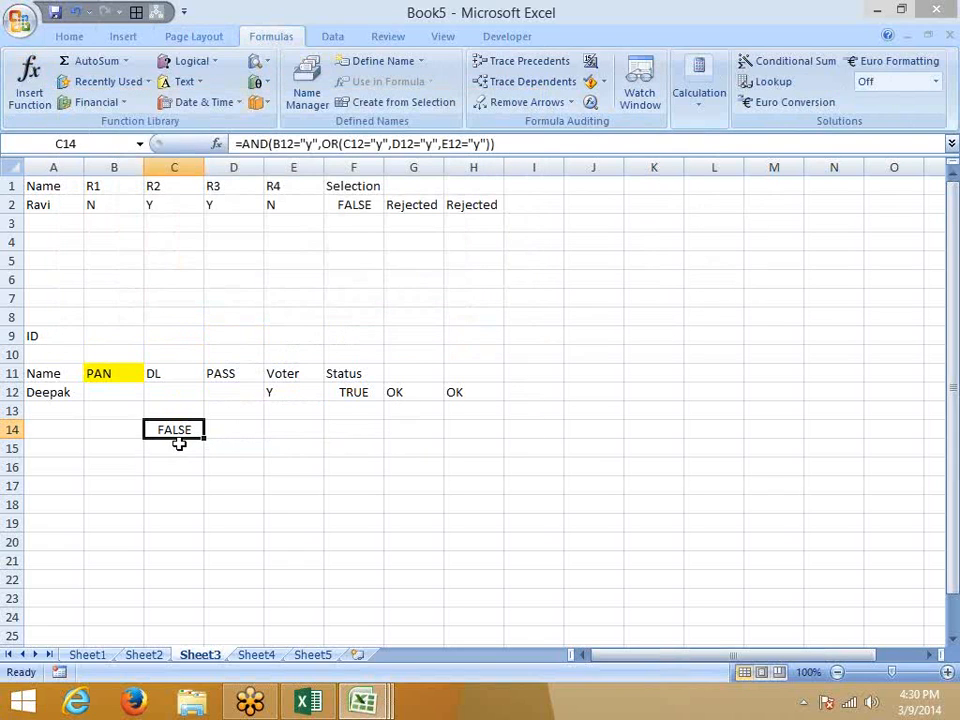
left_click(181, 448)
left_click(183, 434)
Move the FALSE result to H14, and copy the Name header to A15 and Deepak to A16.
left_click_drag(184, 439, 474, 433)
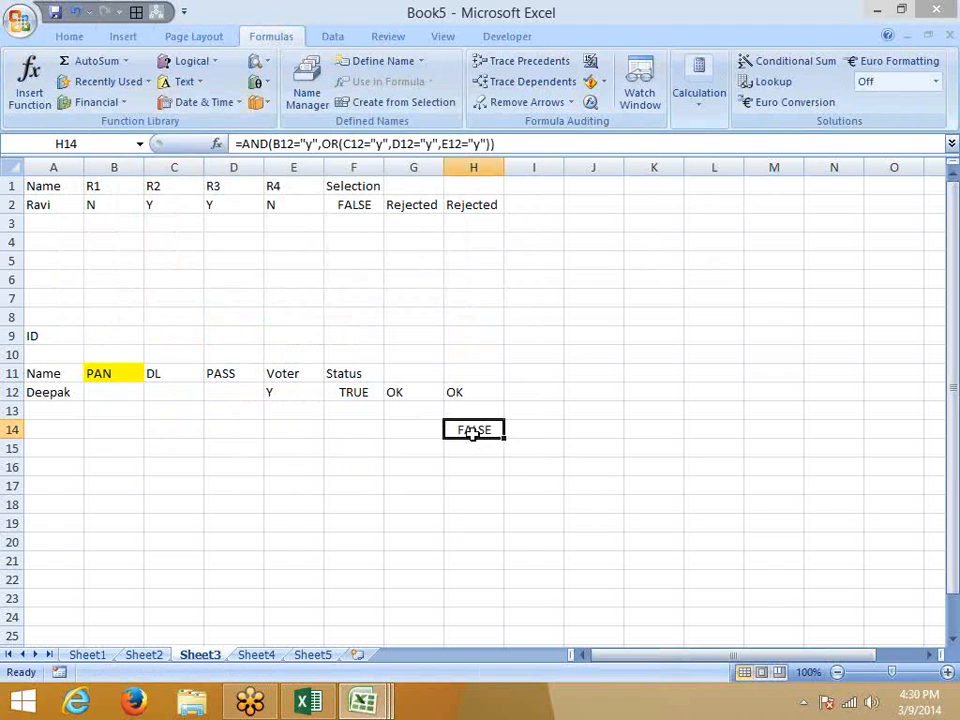
left_click(62, 377)
key("ctrl+c")
left_click(41, 446)
key("ctrl+v")
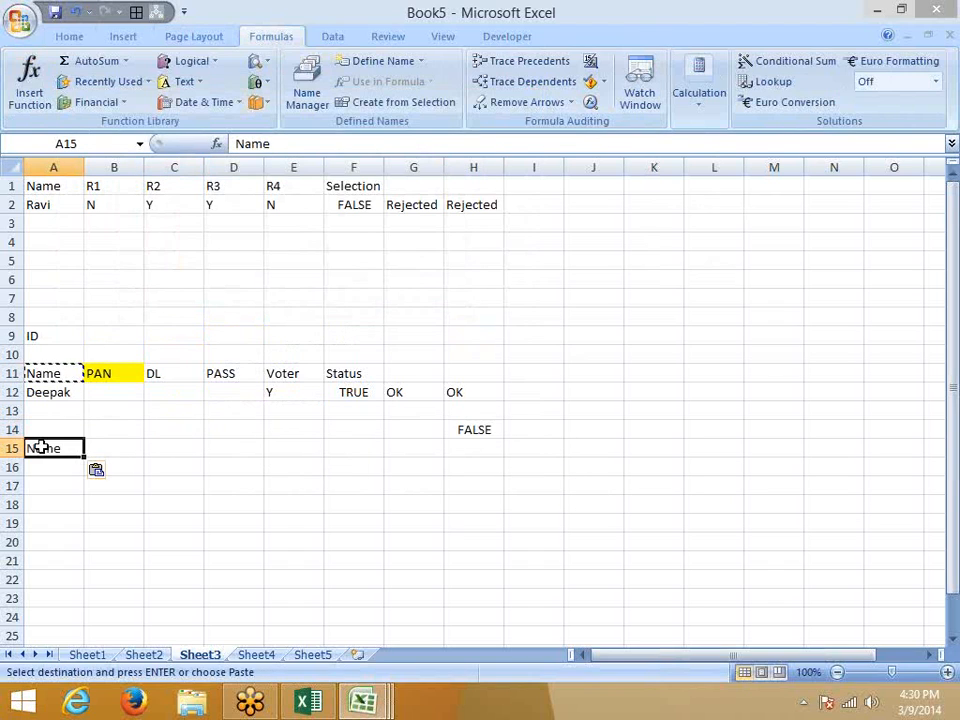
key("Escape")
left_click(62, 393)
key("ctrl+c")
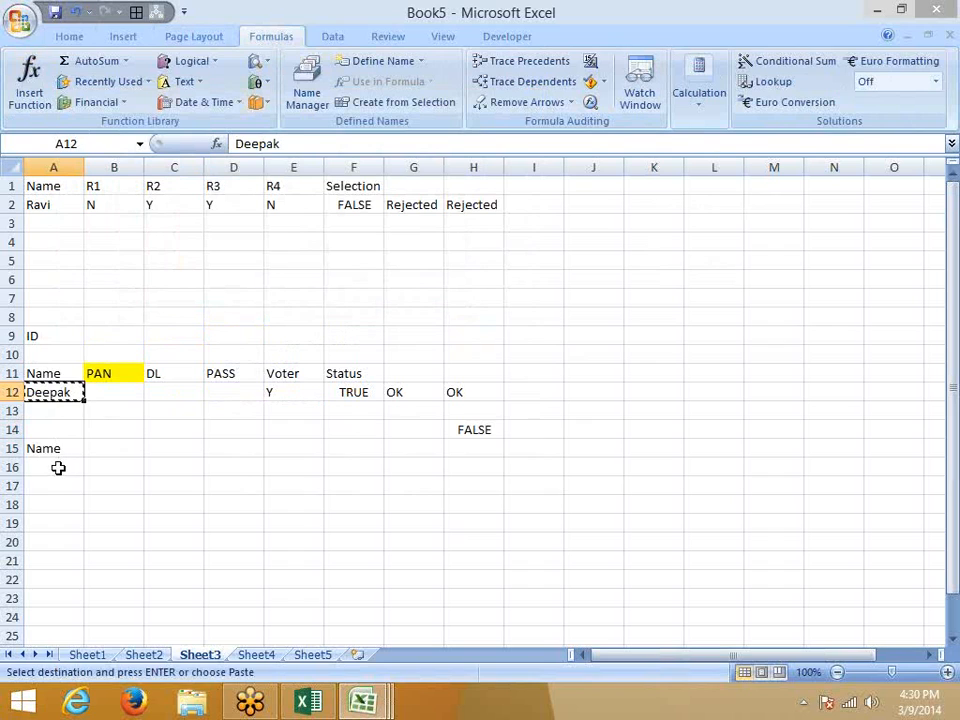
left_click(62, 465)
key("ctrl+v")
key("Escape")
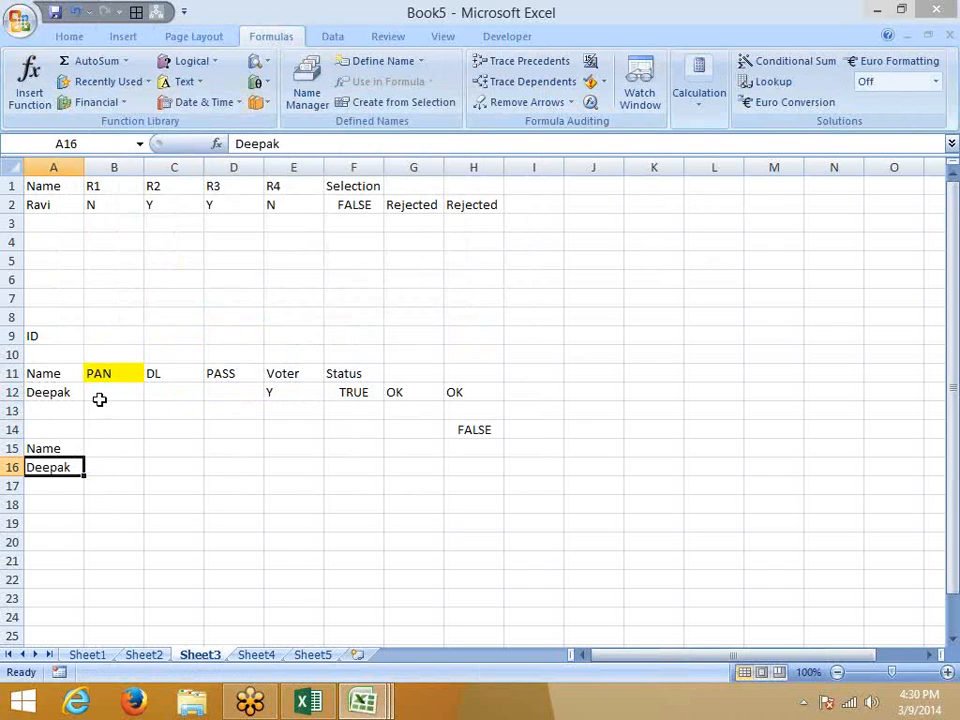
Copy the PAN and DL headers into B15:C15 and fill them yellow.
left_click(106, 449)
left_click_drag(122, 378, 148, 373)
key("ctrl+c")
left_click(119, 452)
key("ctrl+v")
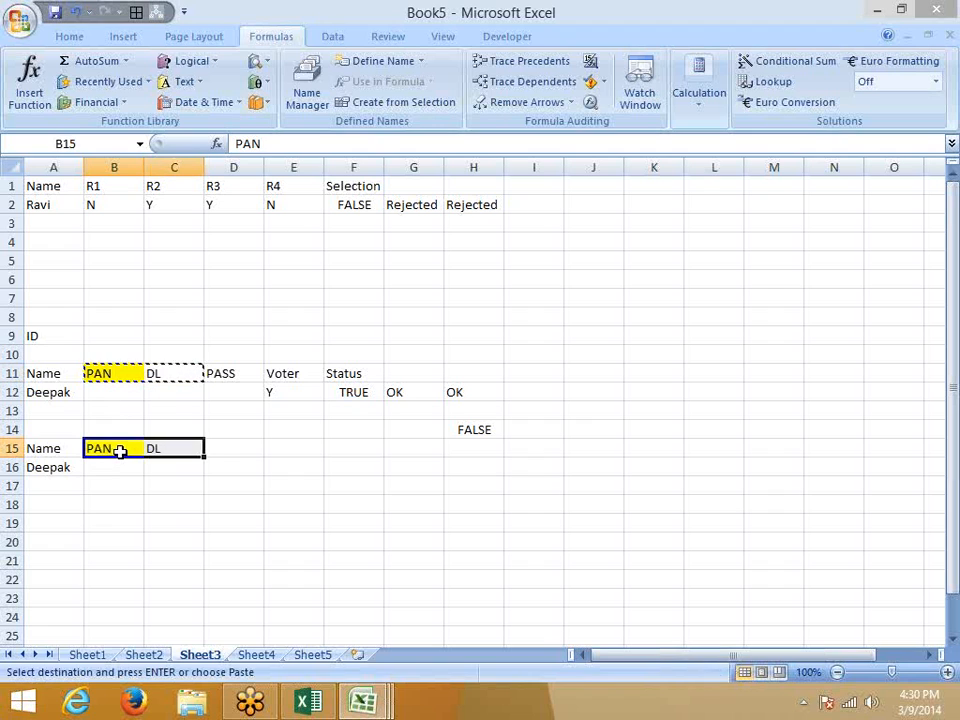
key("Escape")
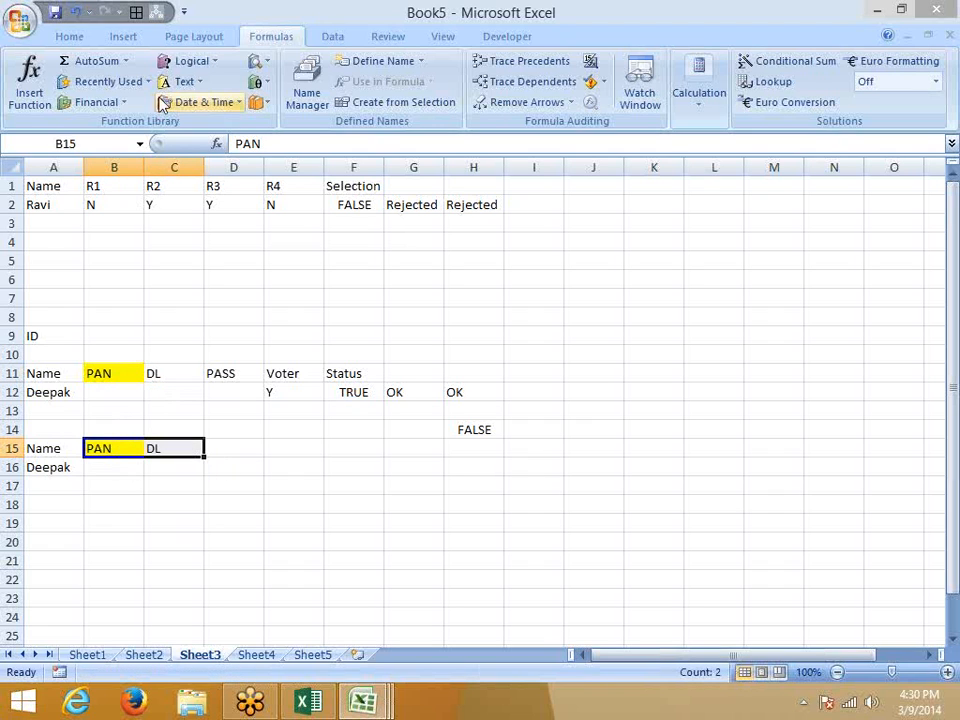
left_click(85, 42)
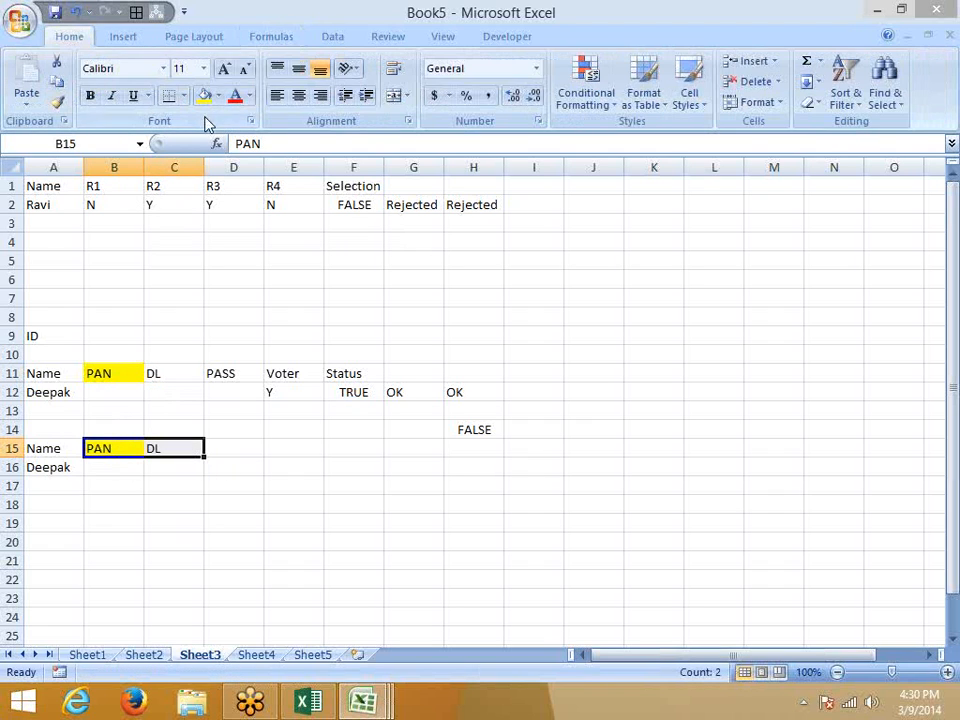
left_click(204, 95)
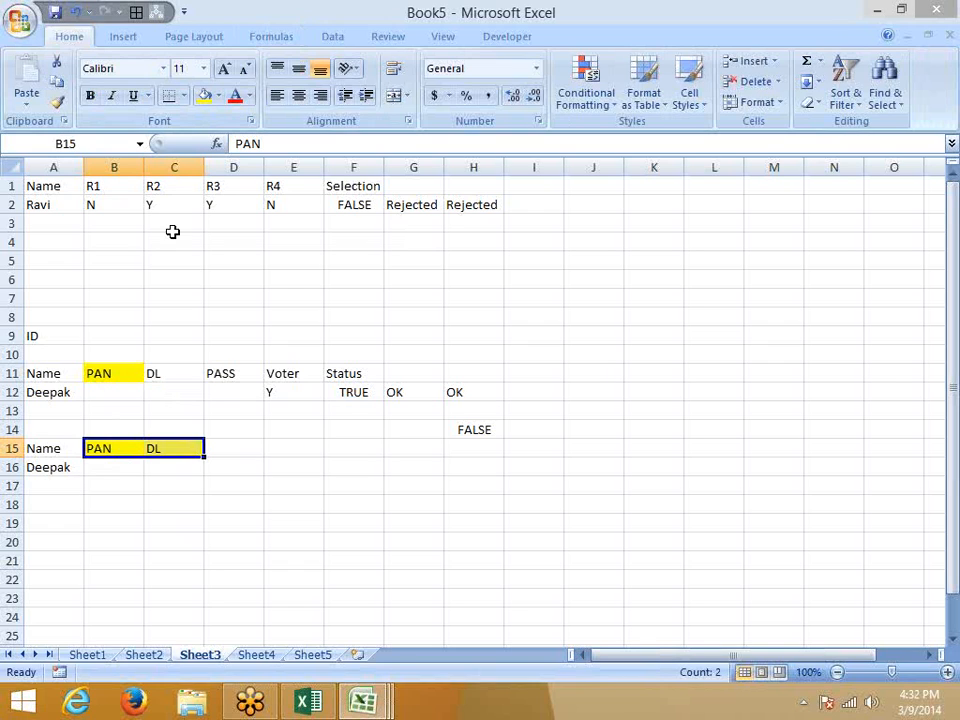
Search the Windows 8 Start screen for Excel and launch the Excel 2013 result.
key("super")
type("w")
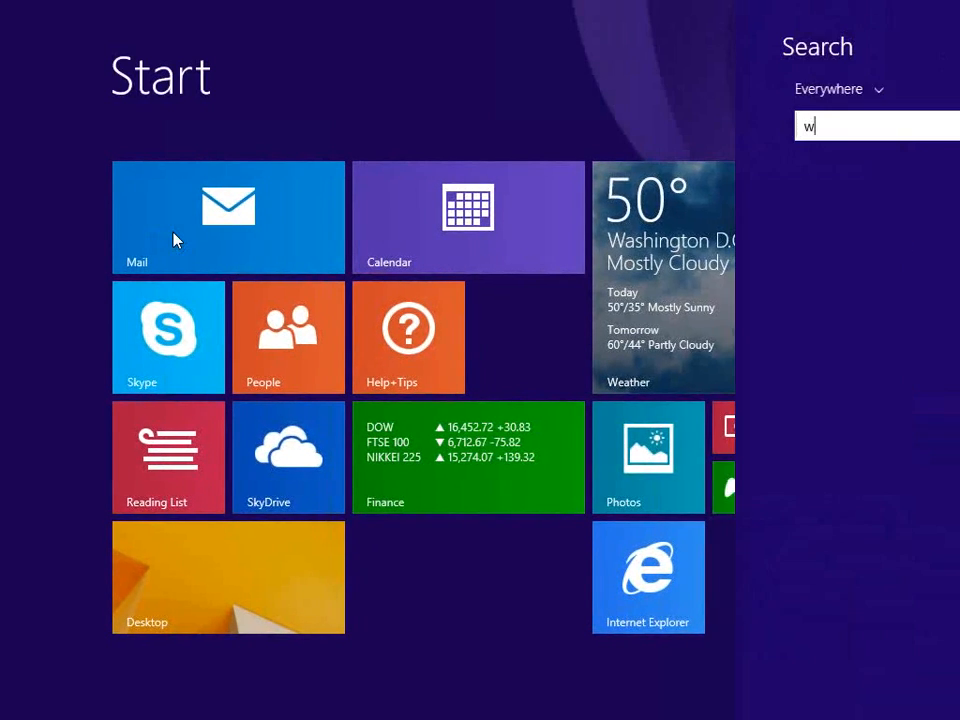
key("BackSpace")
type("excel 2007")
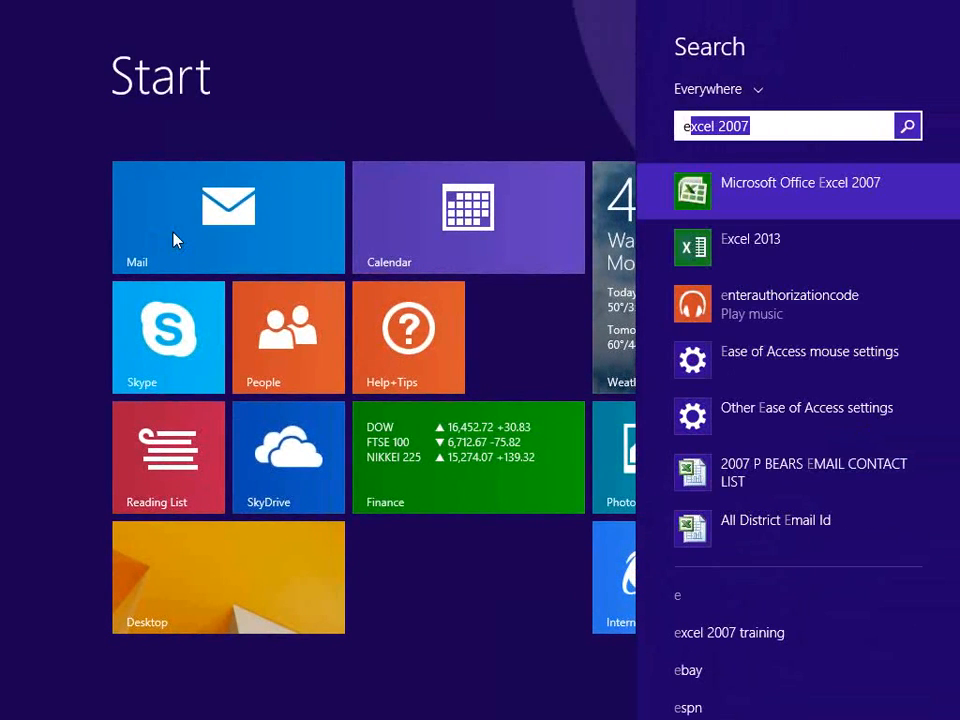
key("Down")
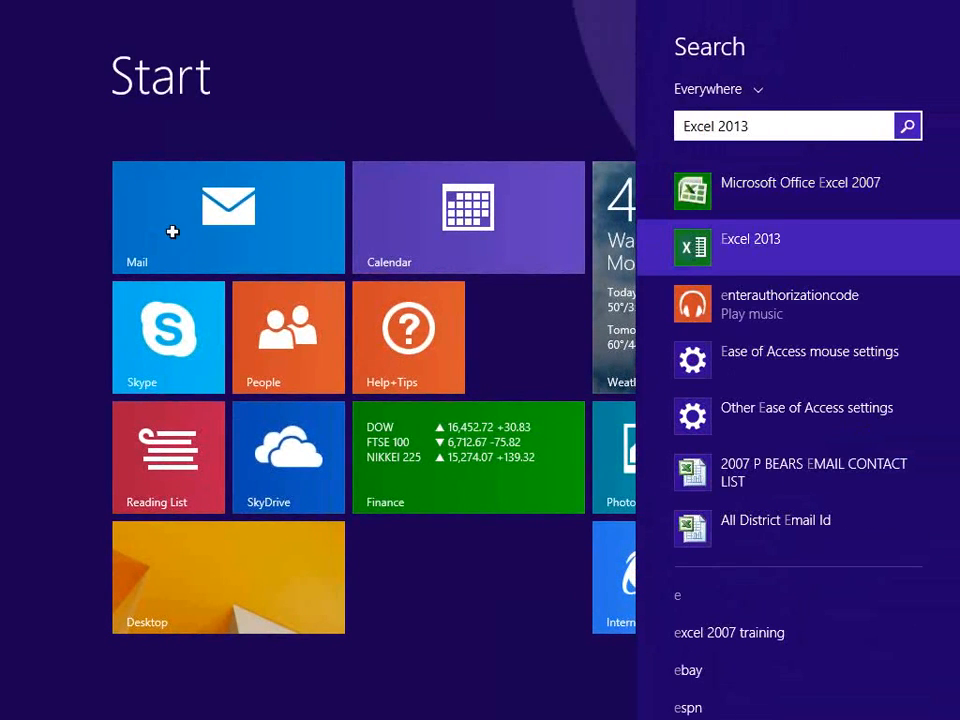
key("Return")
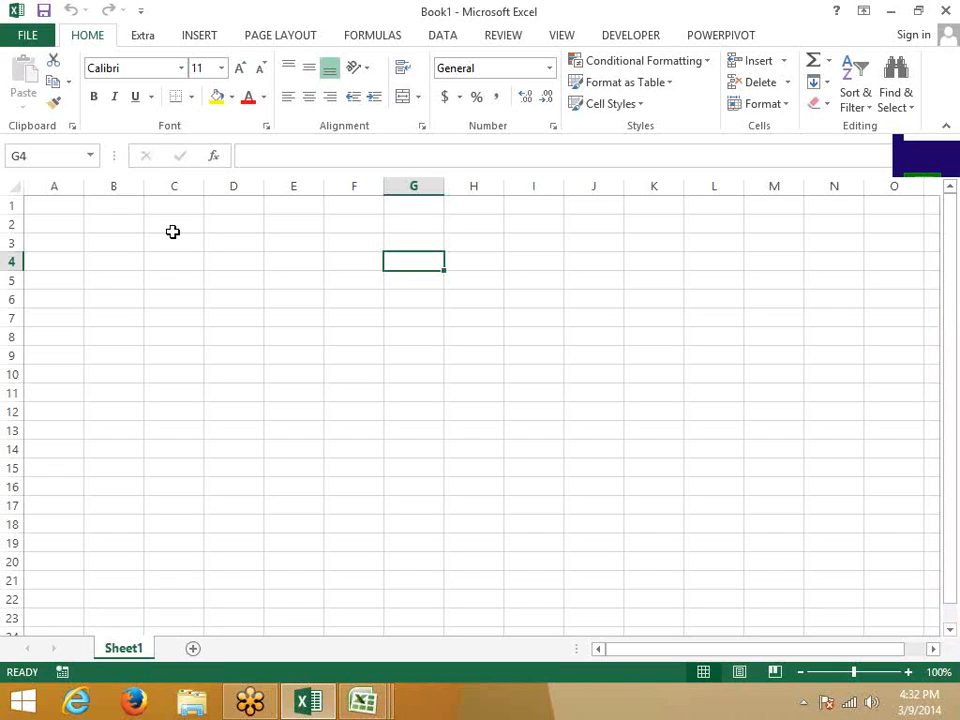
Enter TRUE in B3 and FALSE in C3.
key("Home")
key("Up")
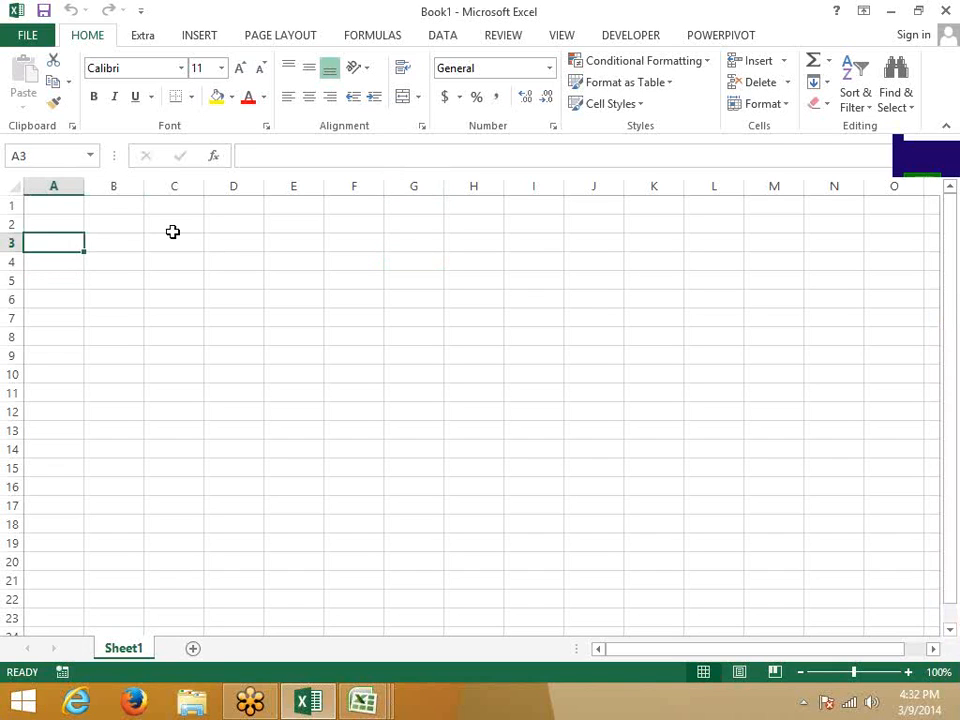
key("Right")
key("Down")
key("Up")
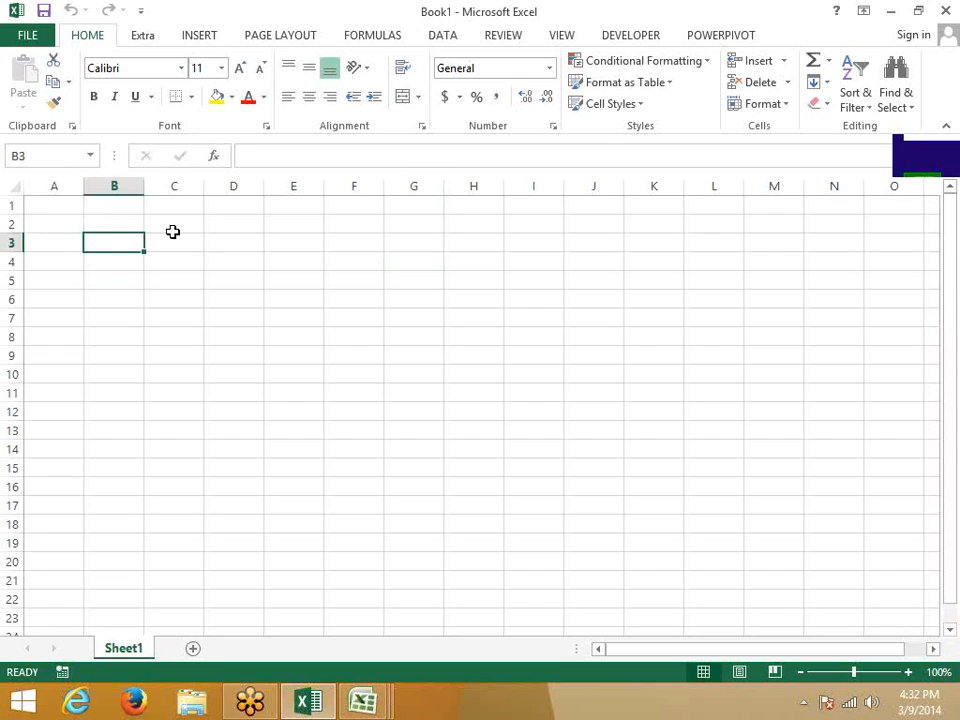
type("true")
key("Return")
key("Right")
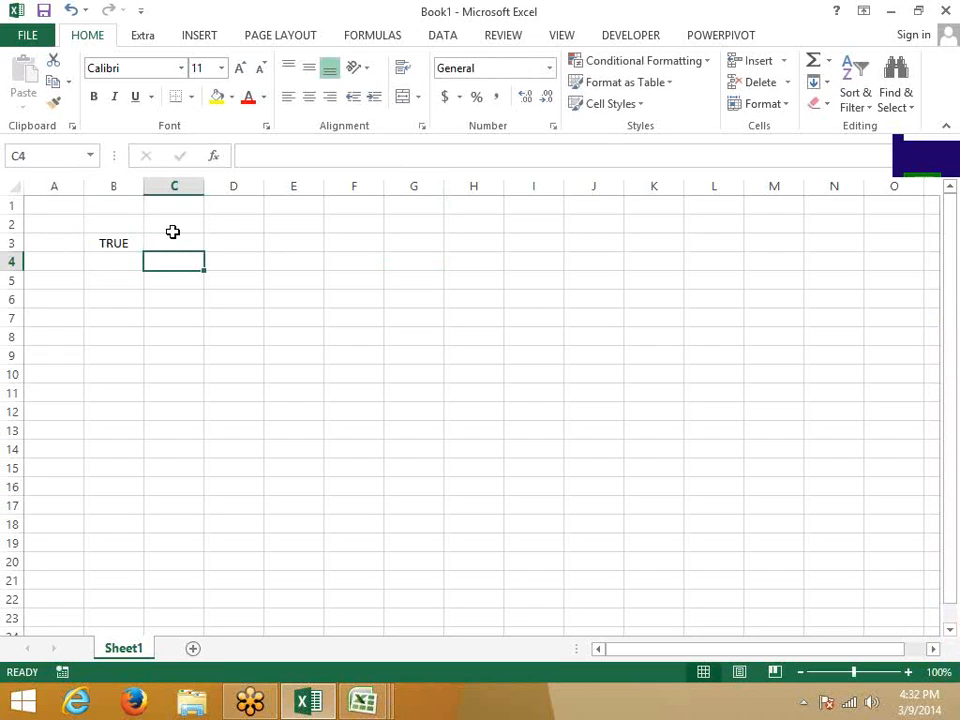
key("Up")
type("da")
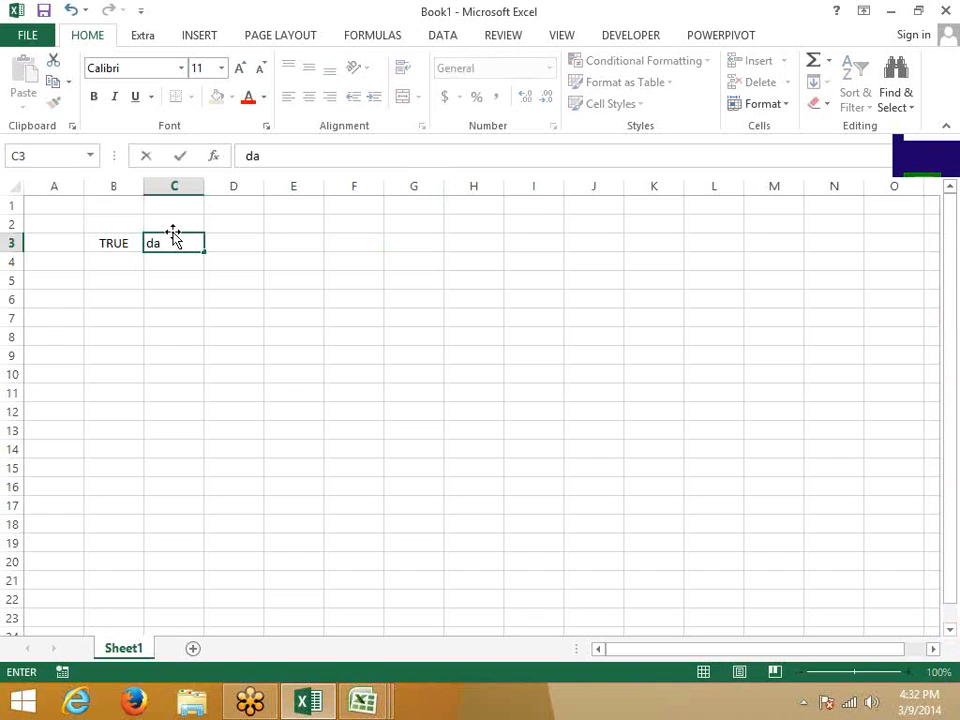
key("BackSpace")
key("BackSpace")
type("false")
key("Return")
key("Return")
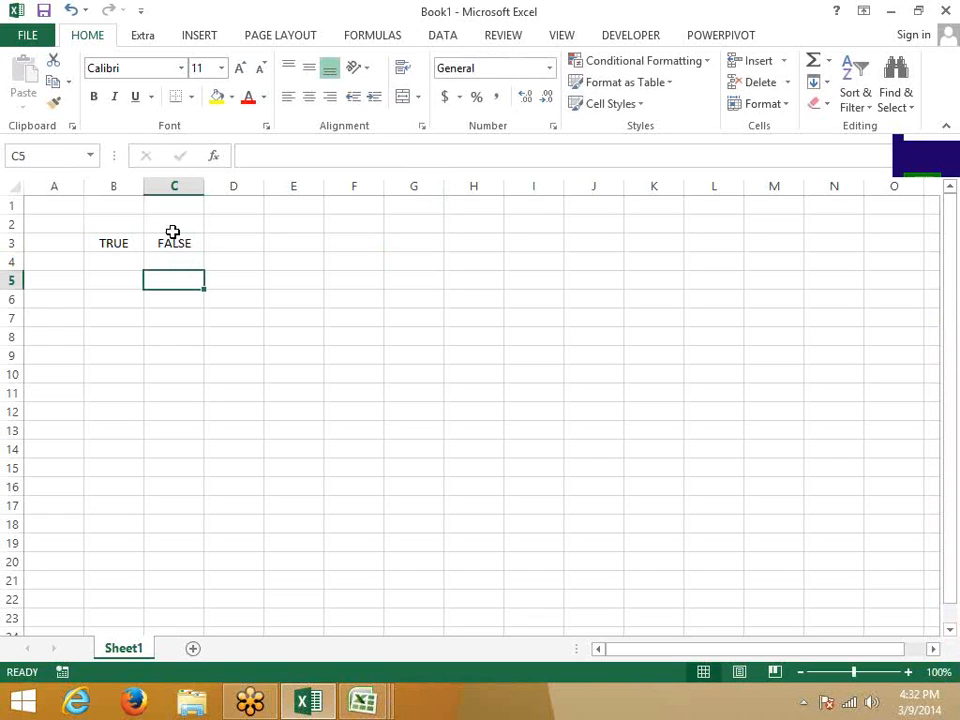
Enter =XOR(B3,C3) in C5.
type("=x")
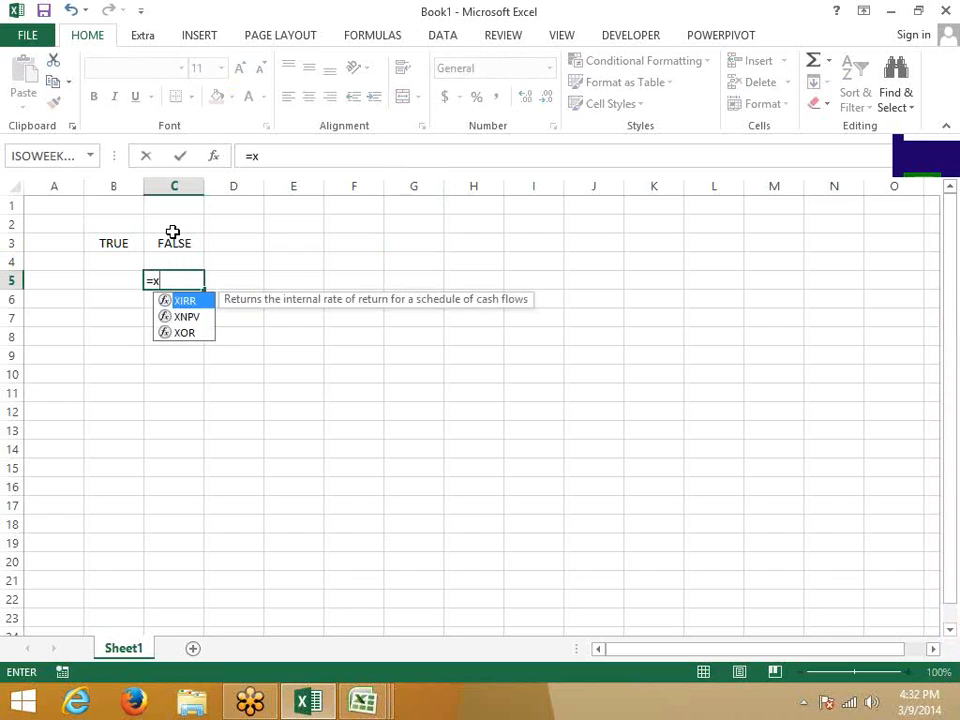
type("or")
key("Tab")
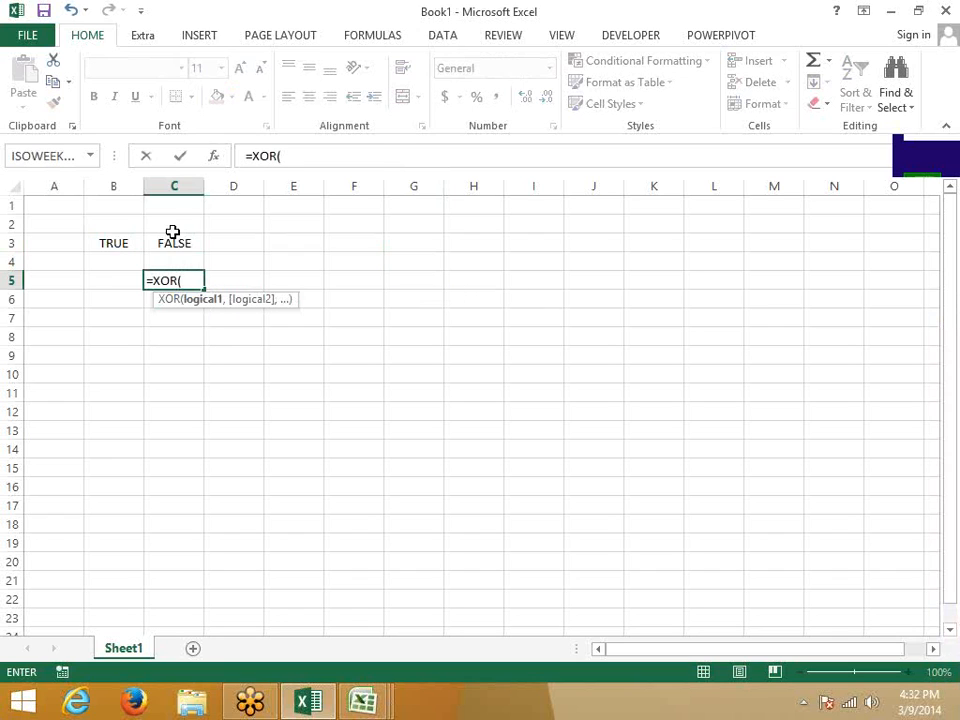
key("Left")
key("Up")
key("Up")
type(",")
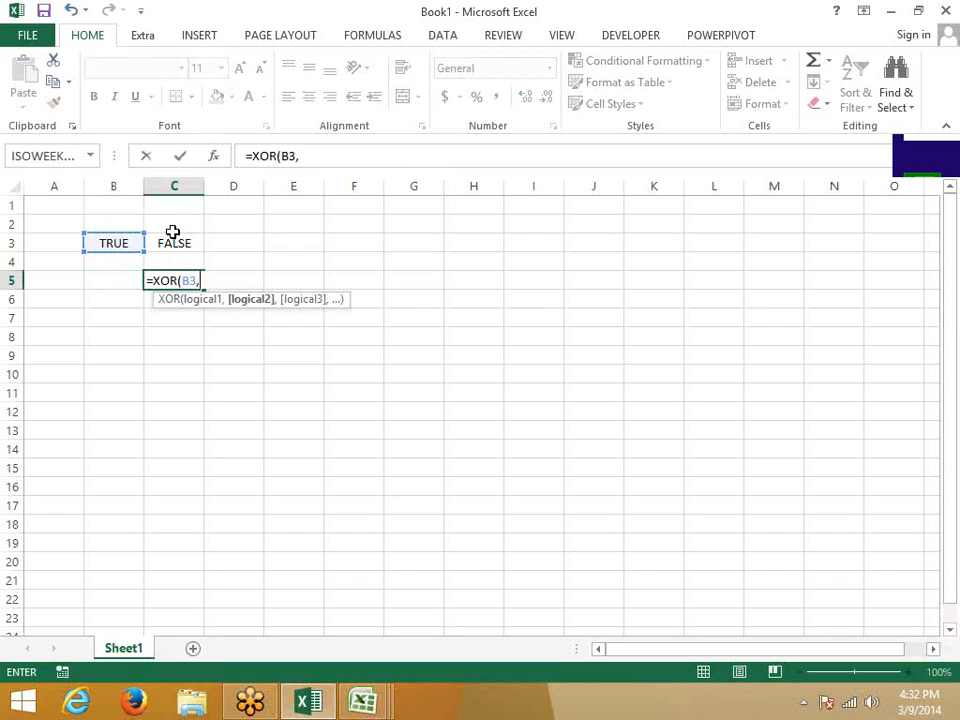
key("Up")
key("Up")
key("Return")
key("Up")
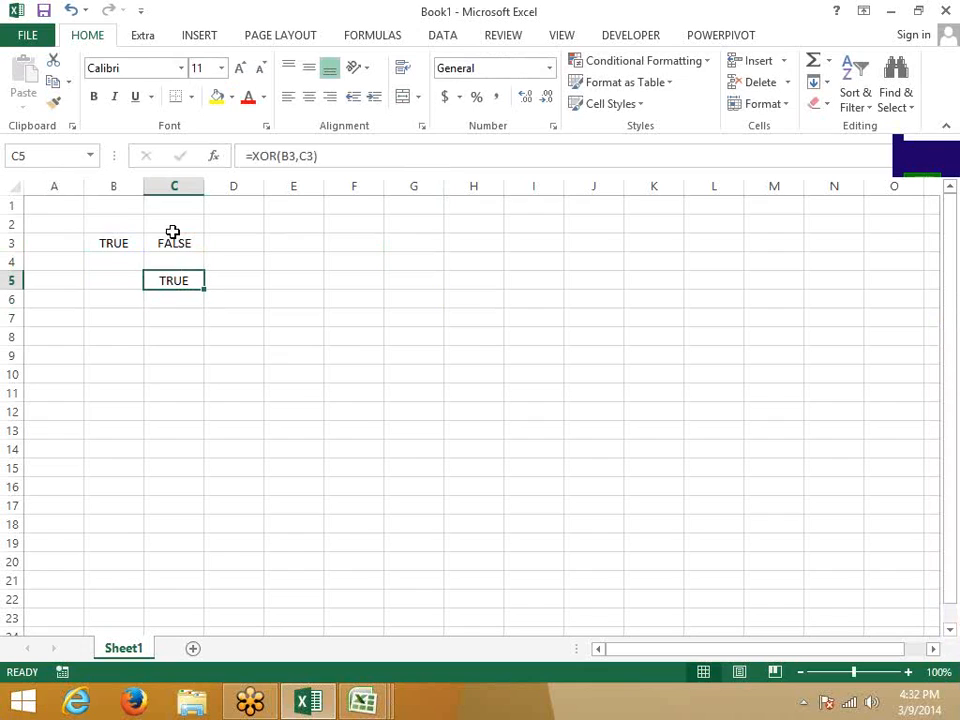
Change C3 to FALSE to test the XOR result.
key("Up")
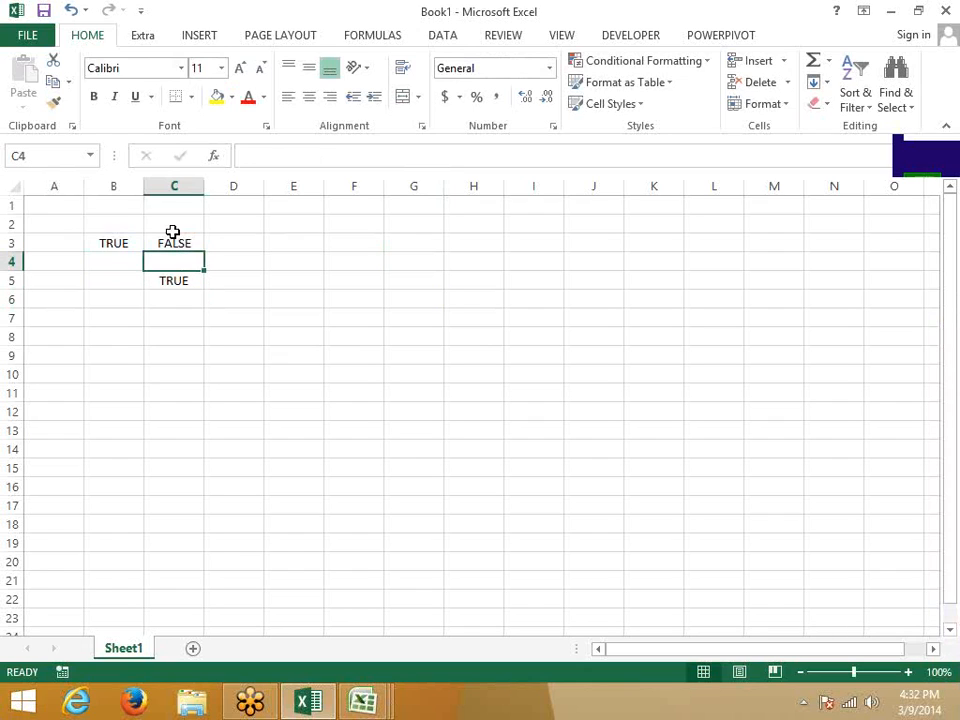
key("Up")
type("TRUE")
key("ctrl+Return")
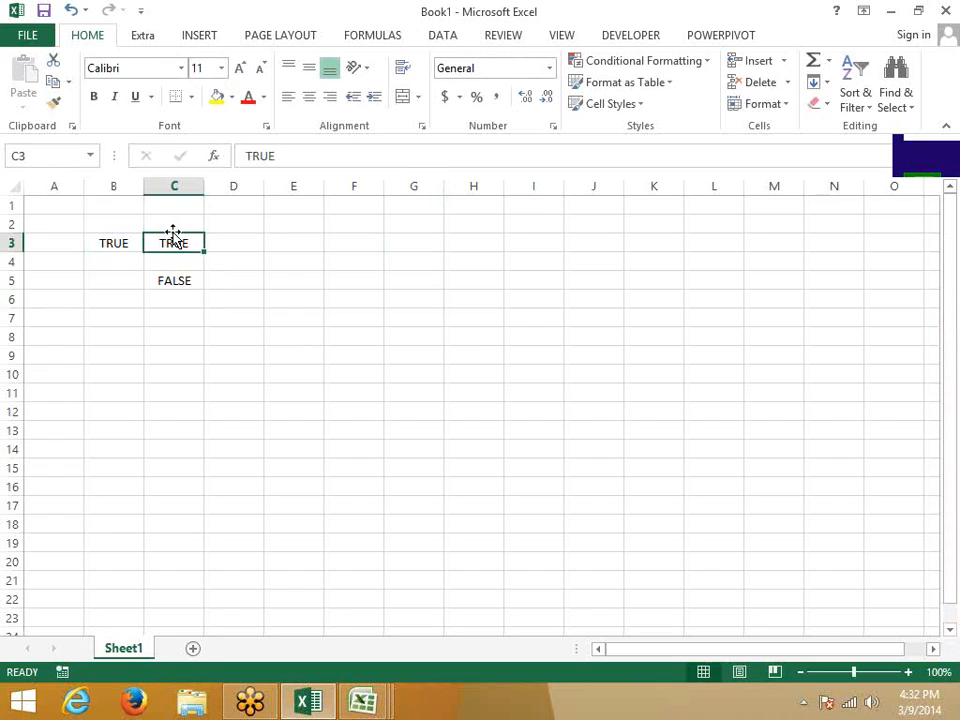
type("fals")
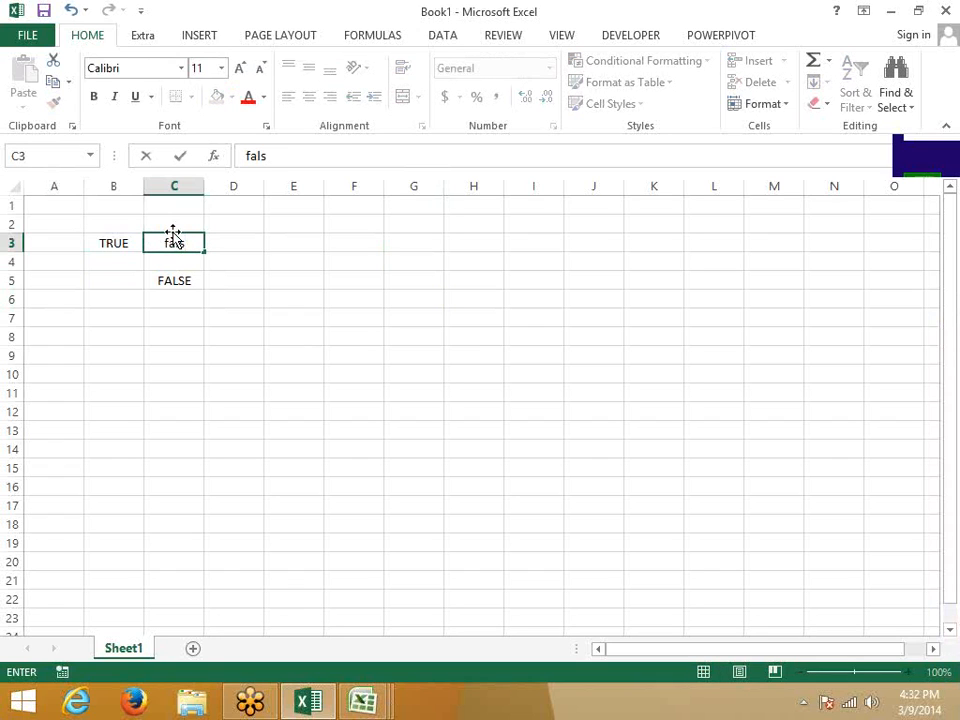
type("e")
key("Return")
key("Up")
Copy FALSE into B3, set C3 back to TRUE, and return to Book5.
key("ctrl+c")
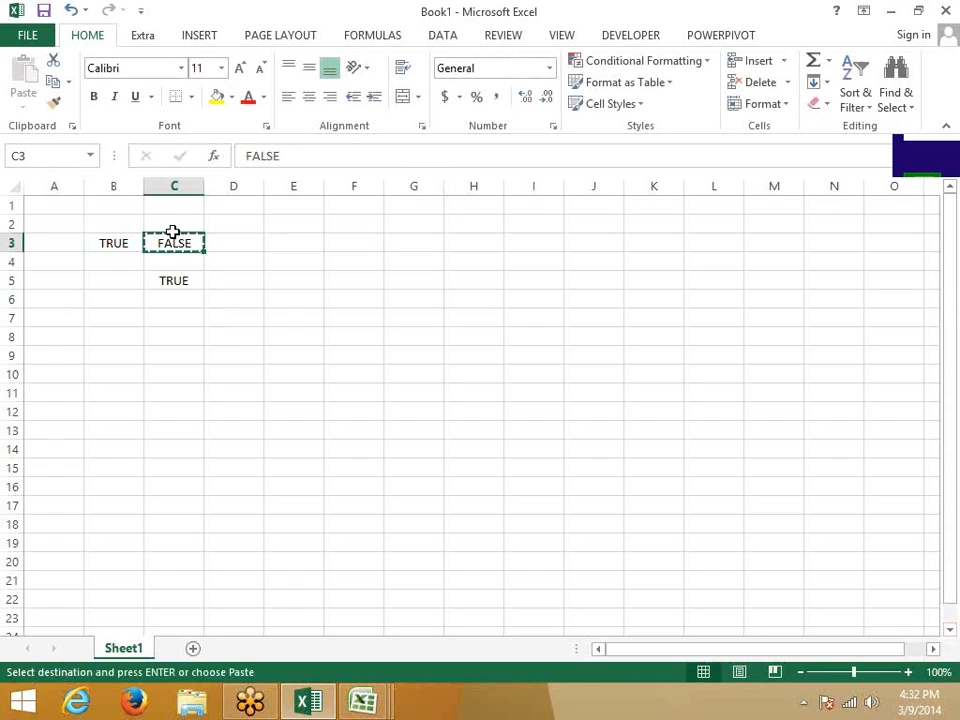
key("Left")
key("Return")
left_click(174, 237)
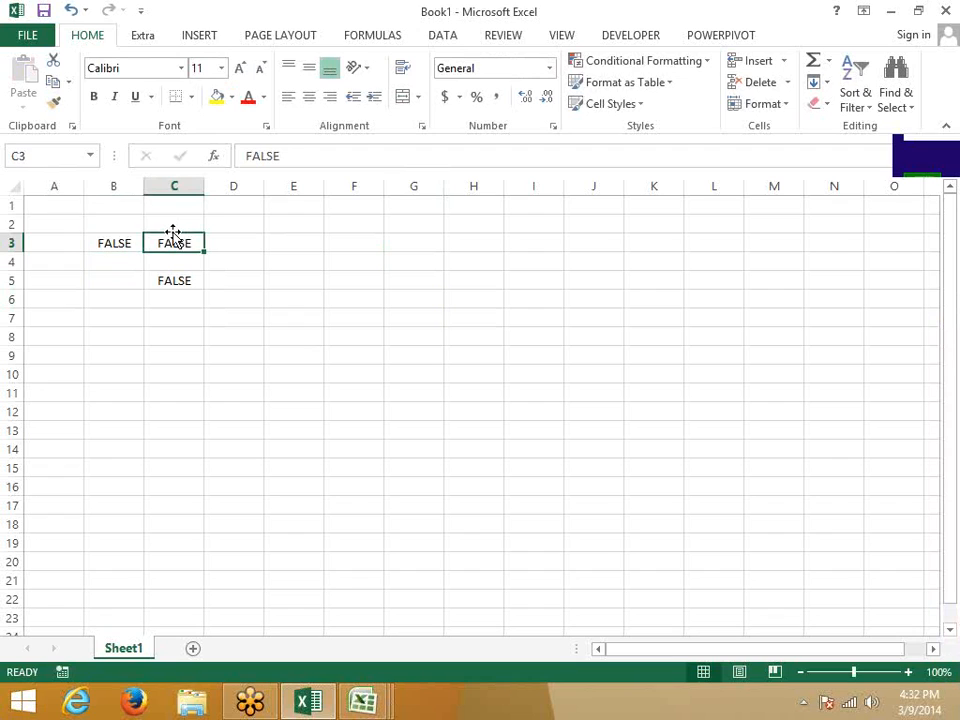
type("true")
key("Return")
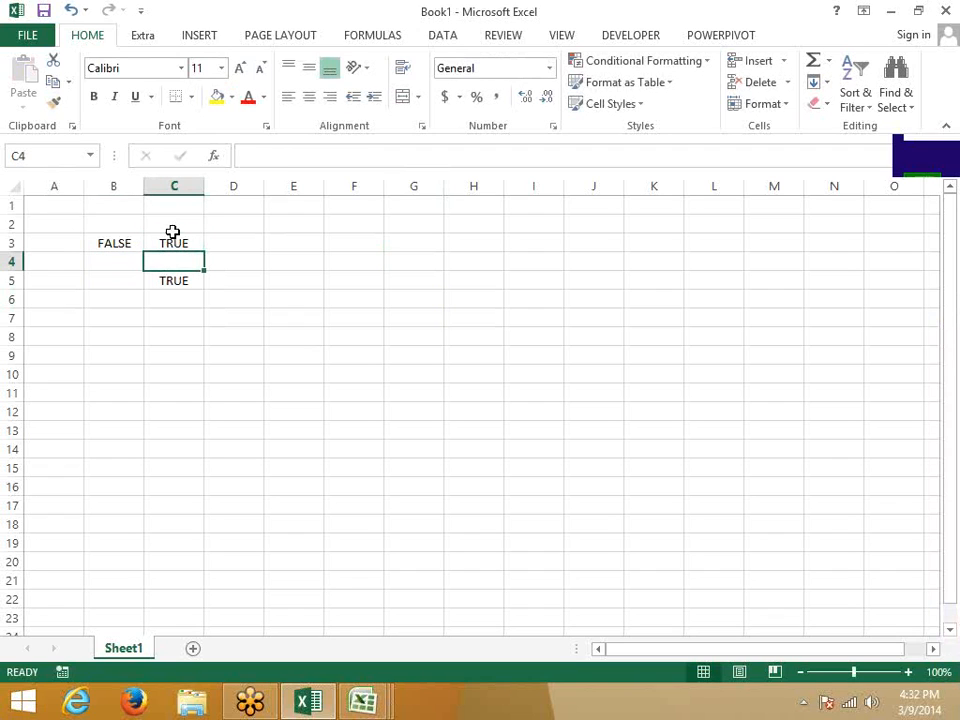
left_click(174, 236)
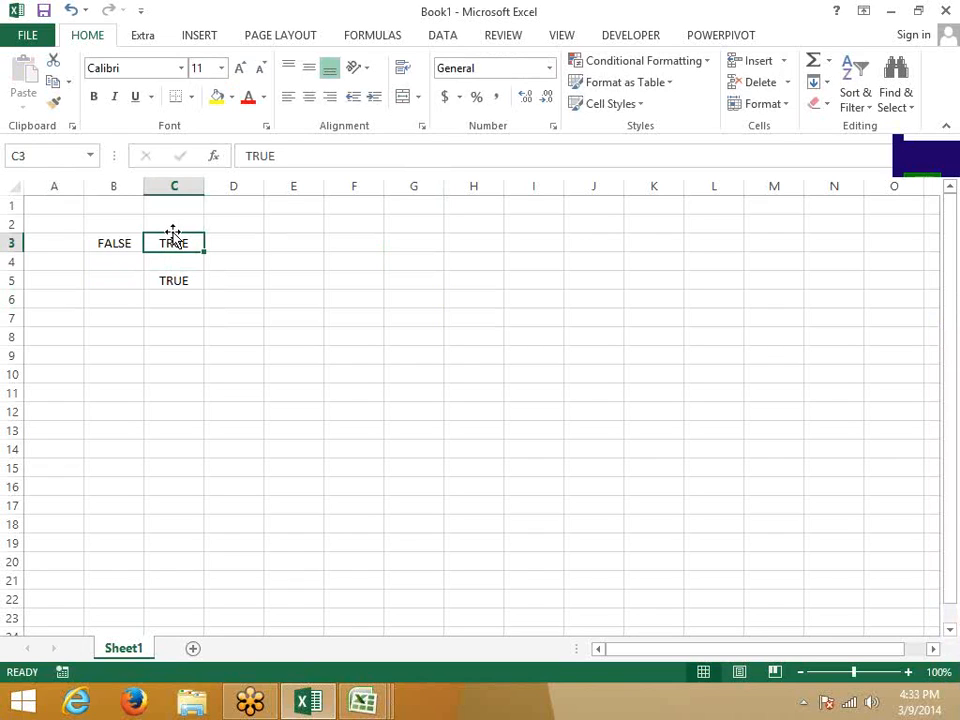
key("alt+Tab")
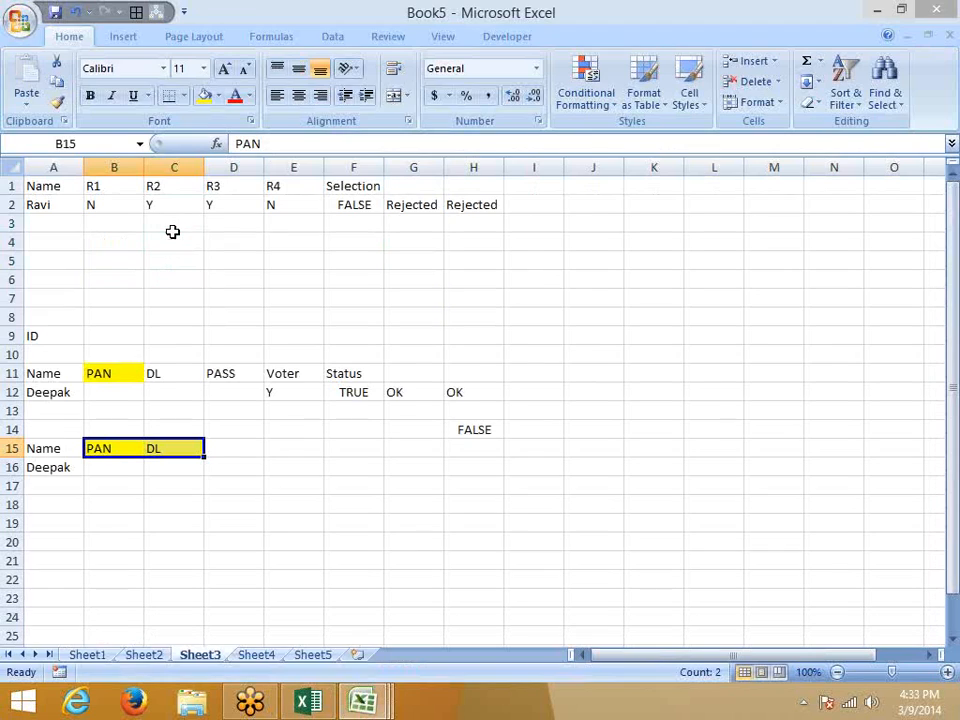
Browse the Text and Logical function lists on the Formulas ribbon.
scroll(302, 525, "down", 3)
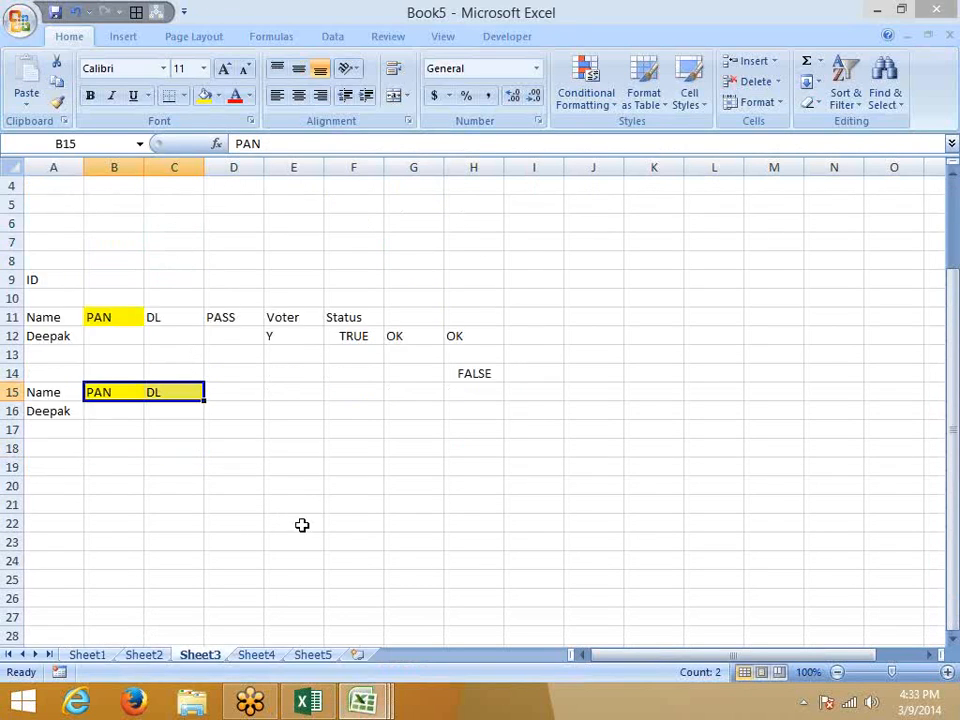
left_click(293, 447)
left_click(271, 37)
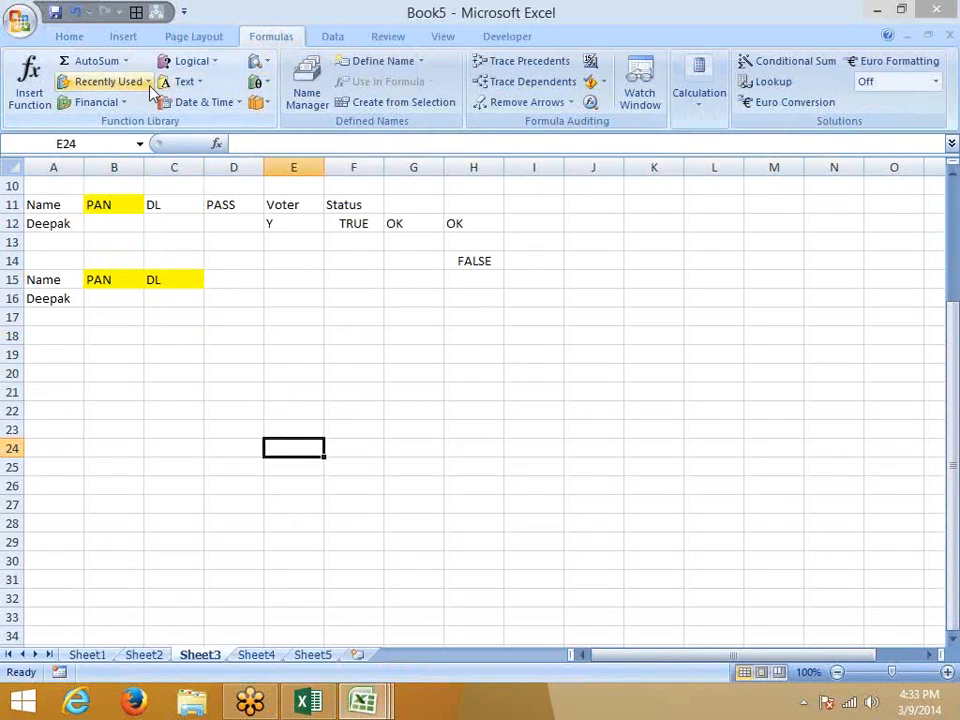
left_click(186, 83)
left_click(191, 61)
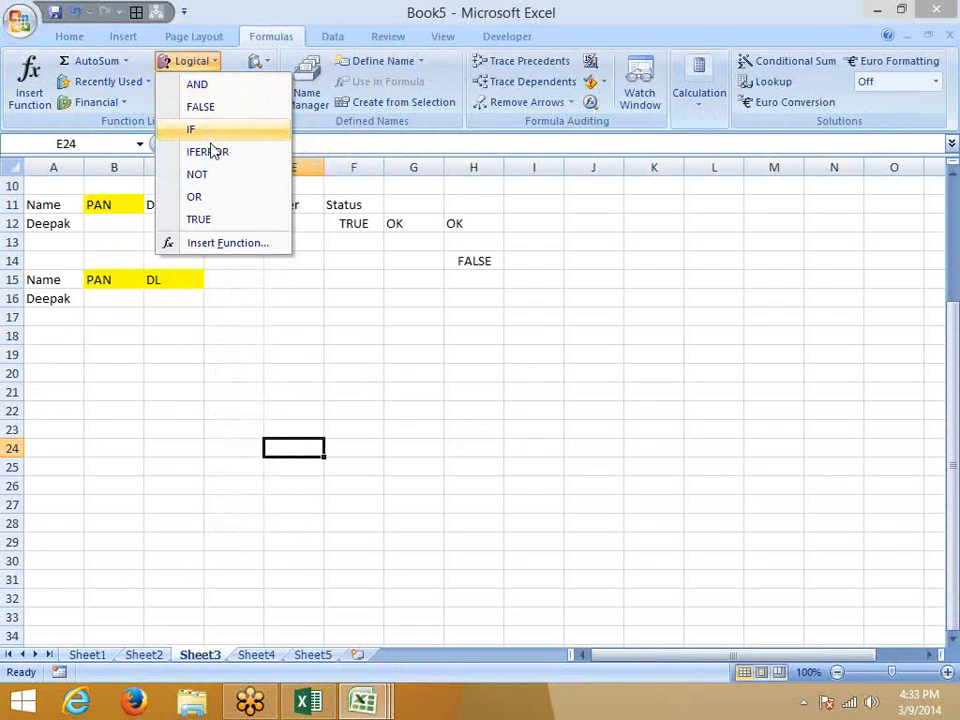
left_click(444, 441)
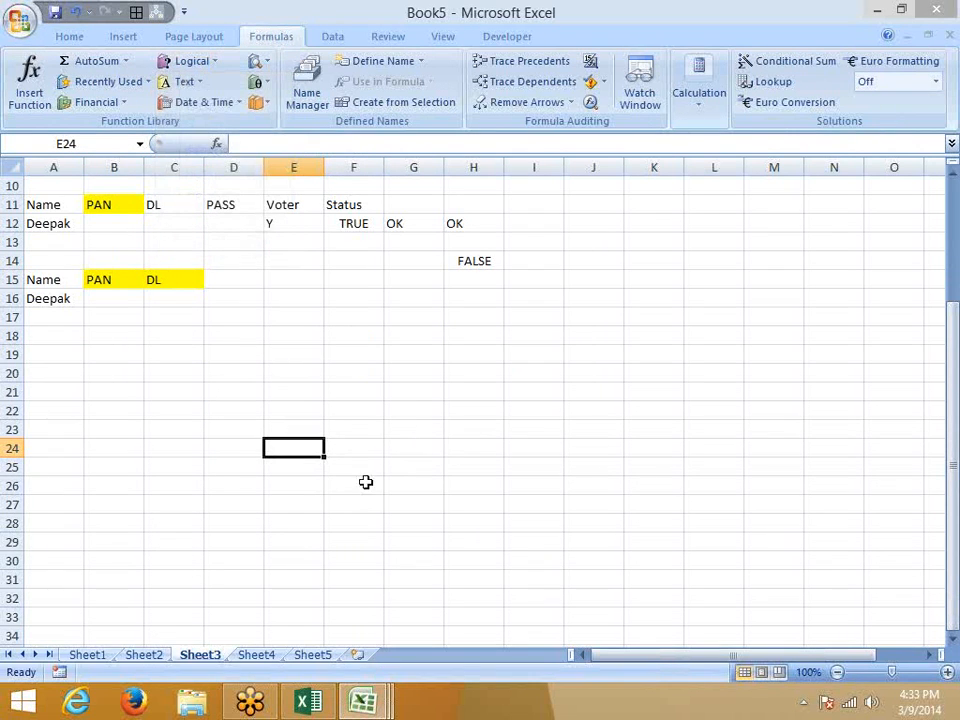
On Sheet4, create =RANDBETWEEN(10,90) and move it from A1 into A2.
left_click(256, 654)
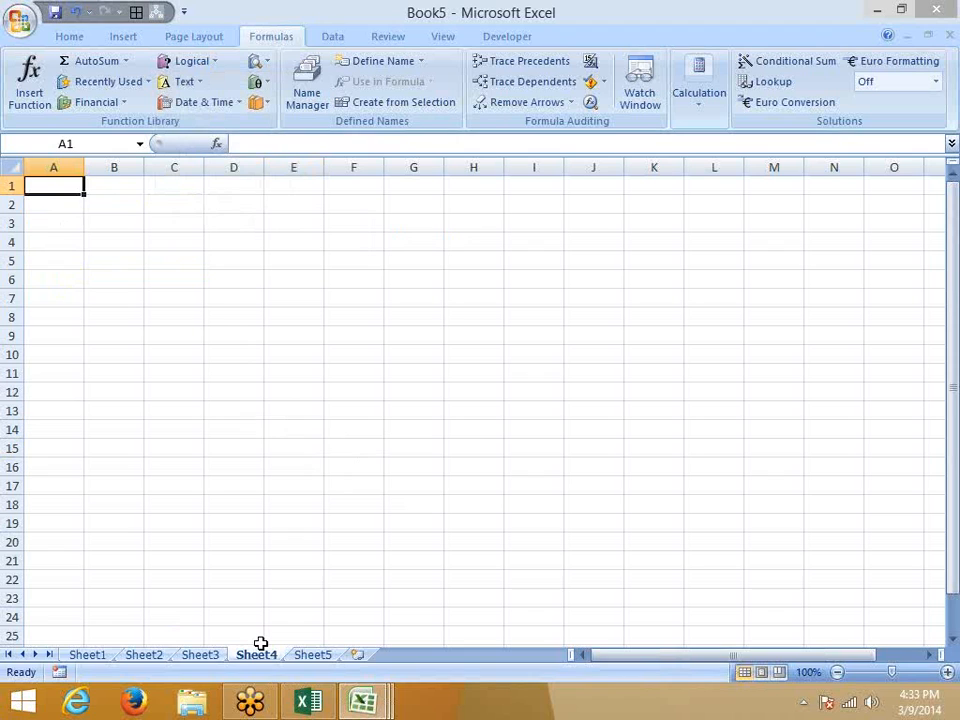
type("Ra")
key("BackSpace")
key("BackSpace")
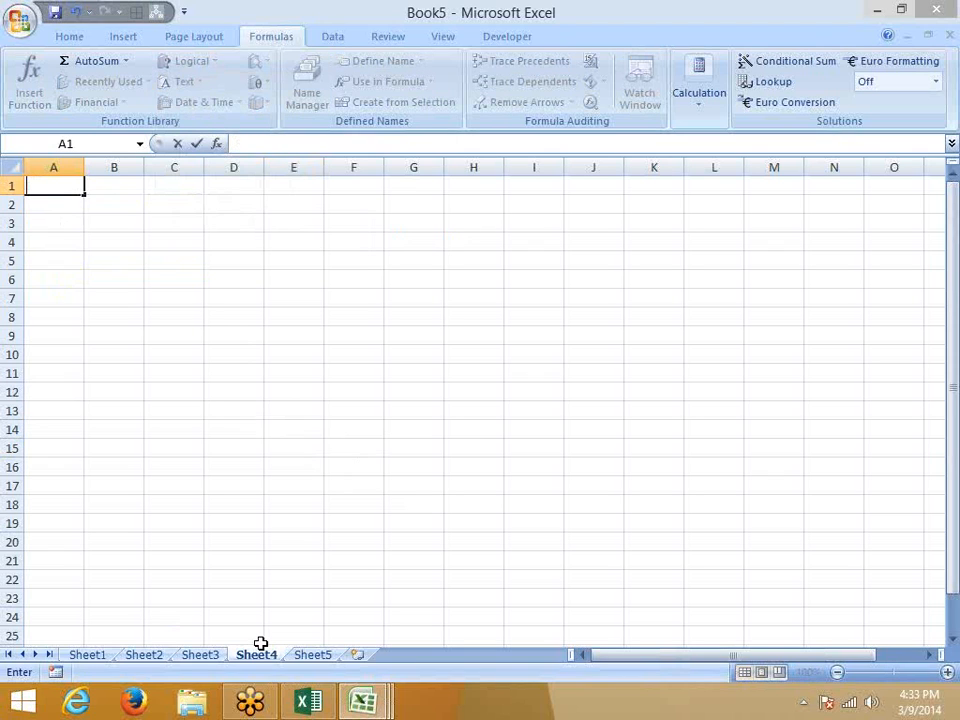
type("=ra")
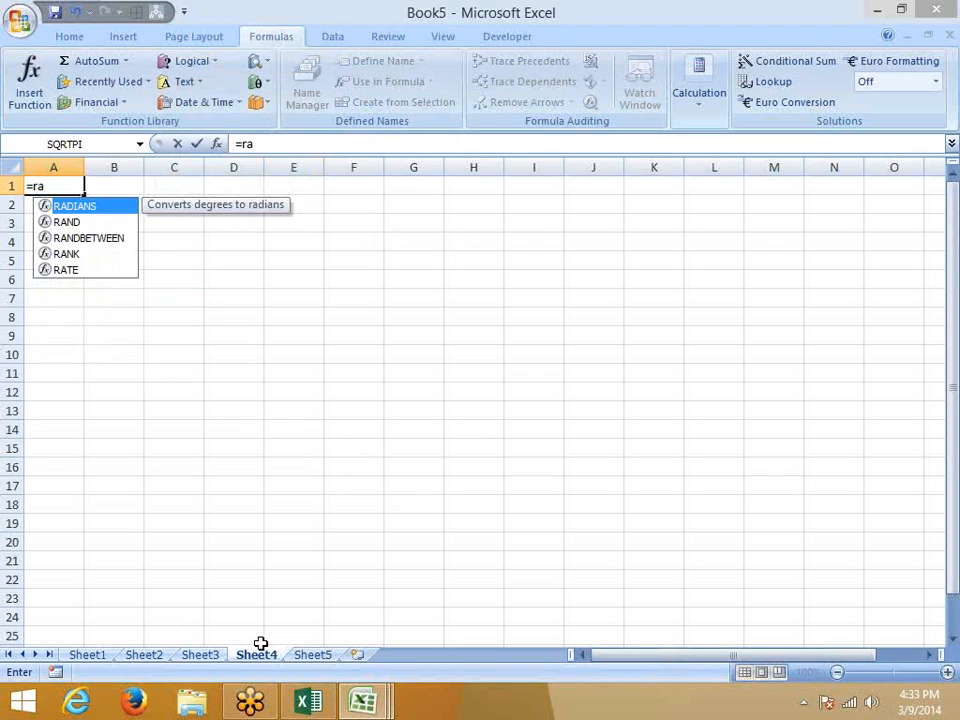
type("n")
key("Down")
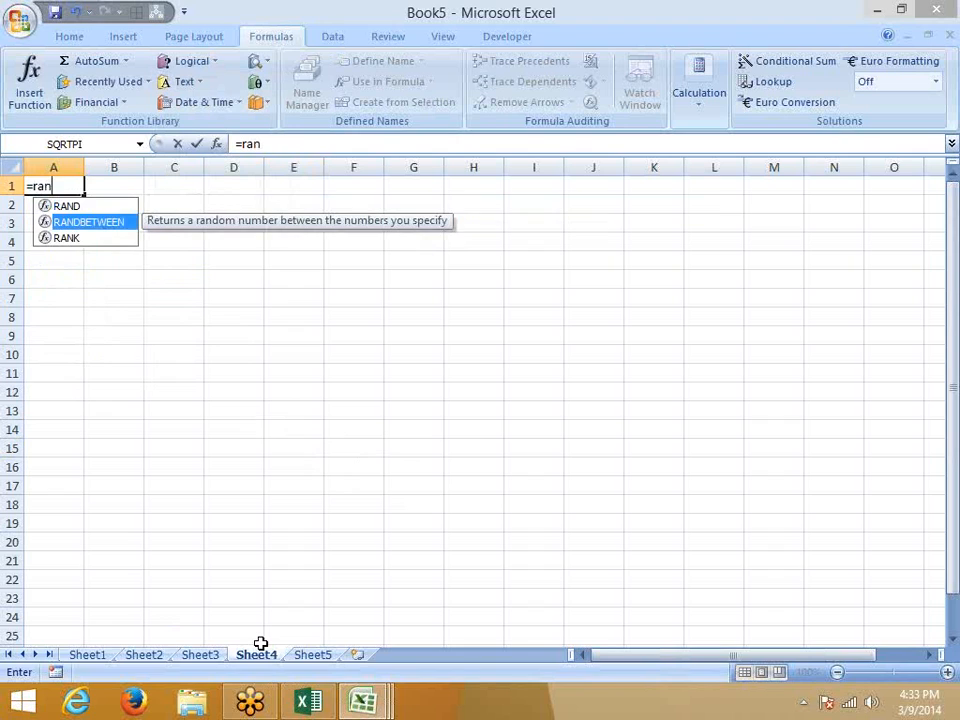
key("Tab")
type("10,9")
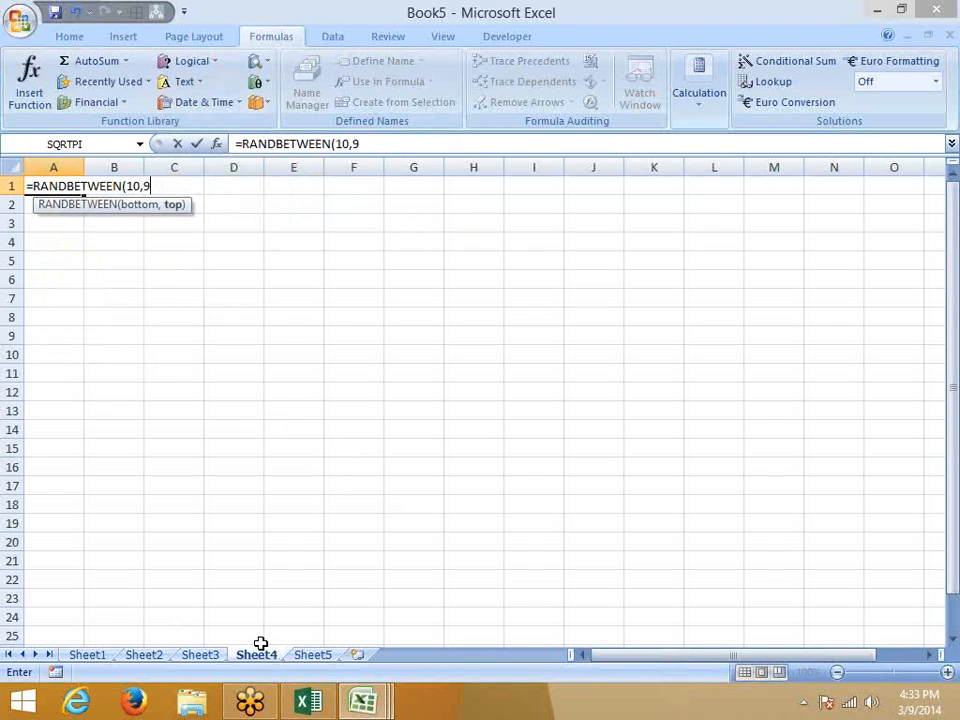
type("0)")
key("Return")
key("Up")
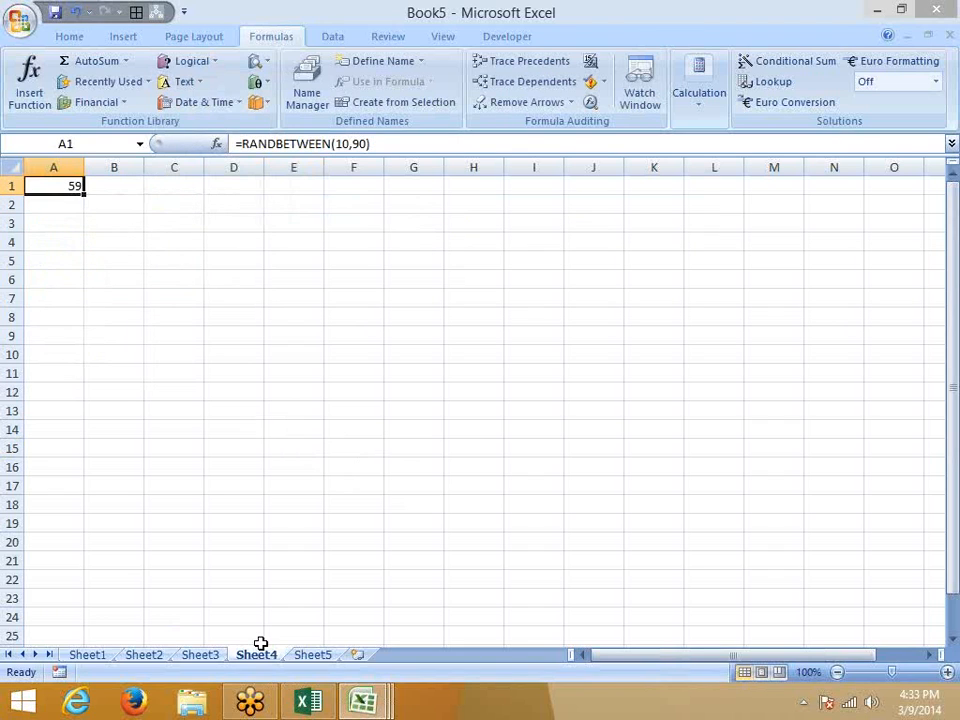
key("ctrl+x")
key("Down")
key("ctrl+v")
key("Up")
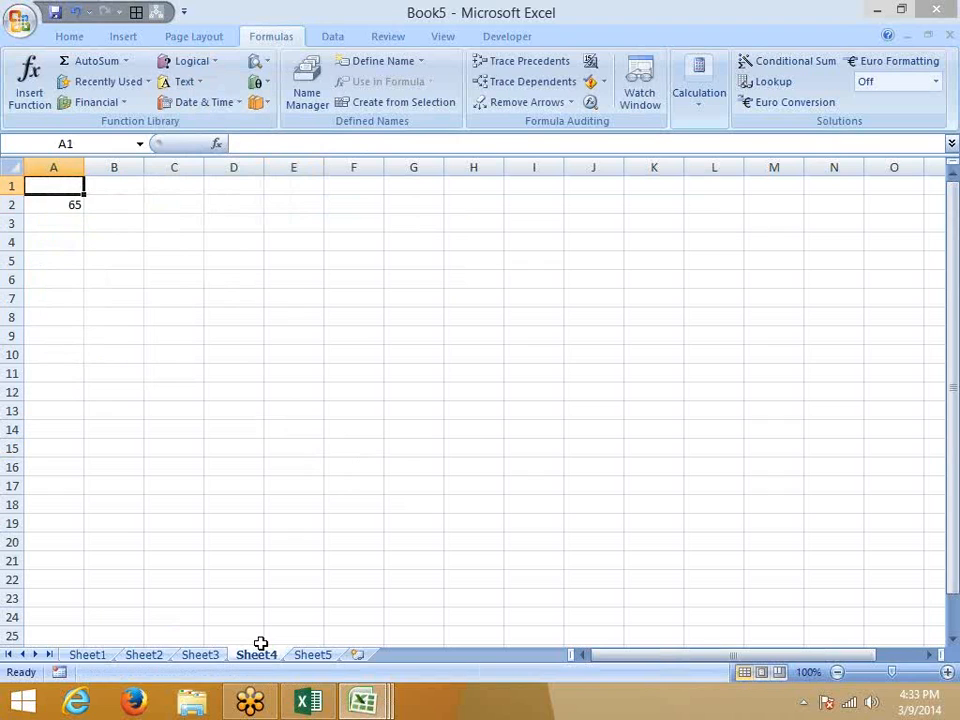
Type the Sales header in A1.
type("Ra")
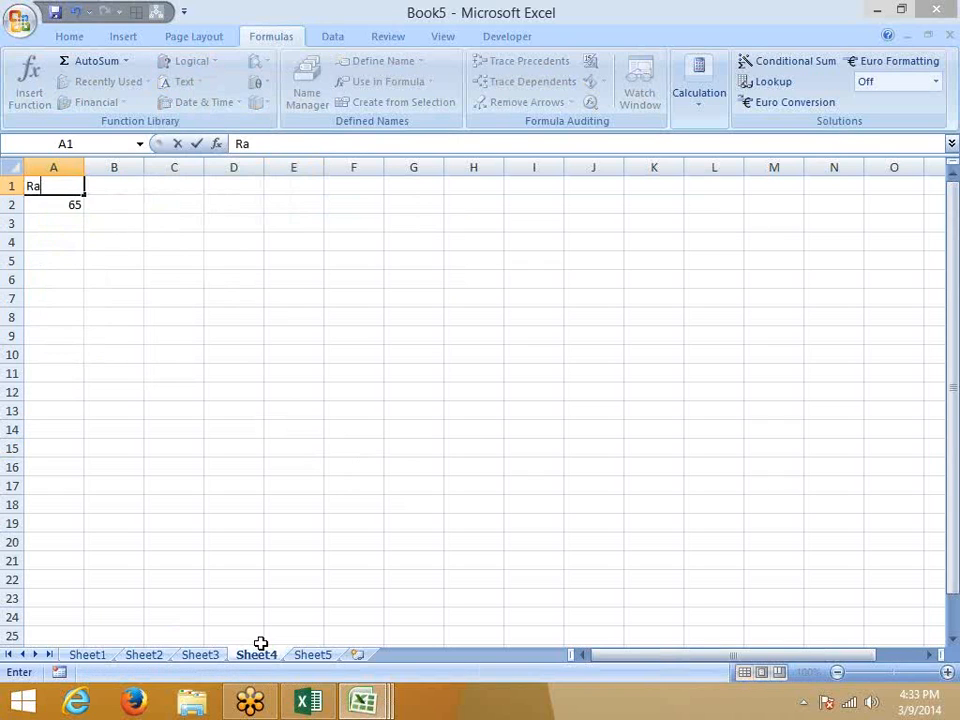
key("BackSpace")
key("BackSpace")
type("Sales")
key("Return")
key("Return")
Fill the random formula down A2:A28 and paste the column back as values.
key("Up")
key("shift+Down")
key("shift+Down")
key("shift+Down")
key("shift+Down")
key("shift+Down")
key("shift+Down")
key("shift+Down")
key("shift+Down")
key("shift+Down")
key("shift+Down")
key("shift+Down")
key("shift+Down")
key("shift+Down")
key("shift+Down")
key("shift+Down")
key("shift+Down")
key("shift+Down")
key("shift+Down")
key("shift+Down")
key("shift+Down")
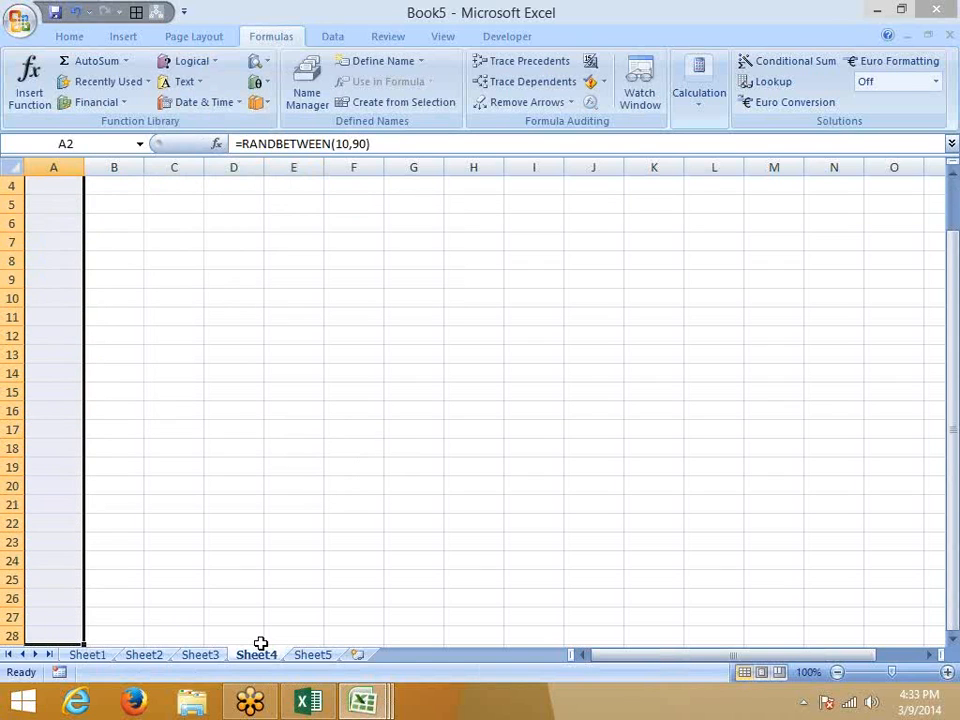
key("ctrl+d")
key("ctrl+c")
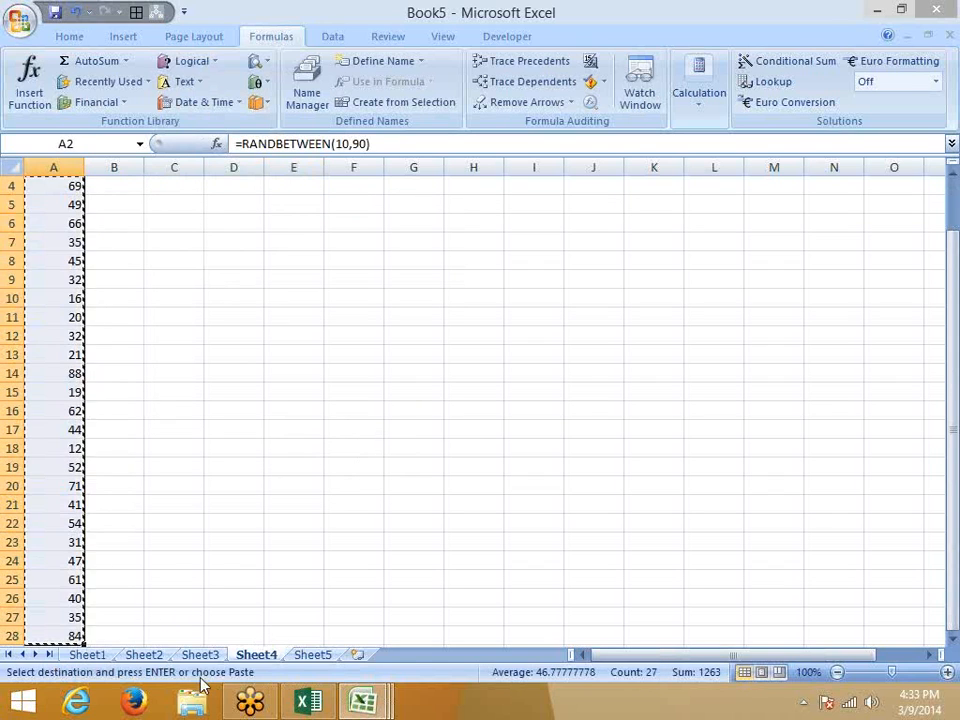
left_click(70, 37)
left_click(28, 104)
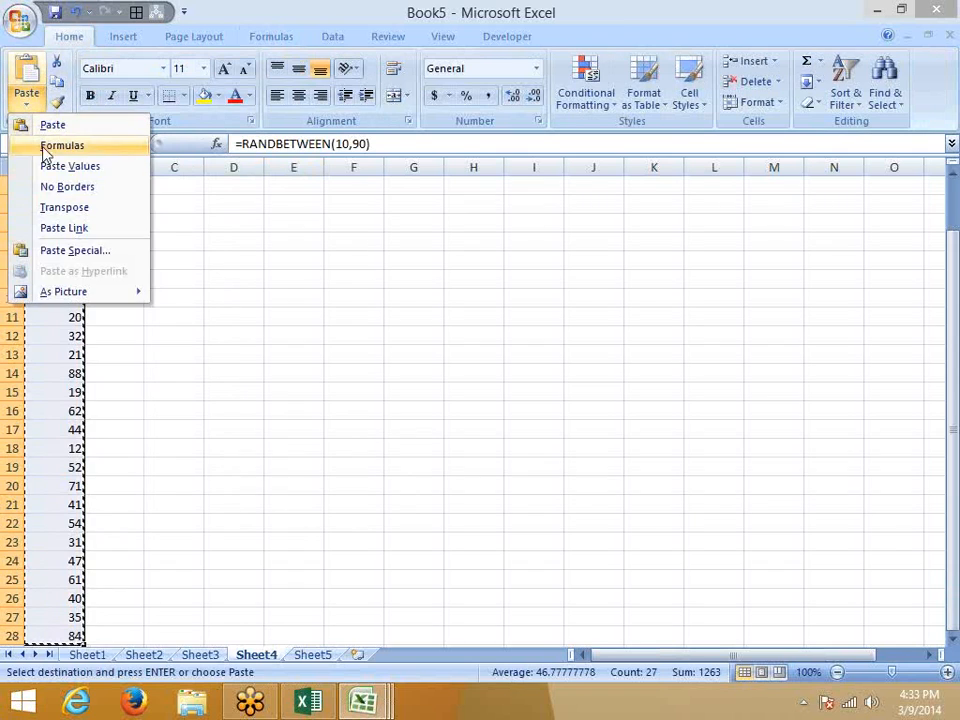
left_click(45, 162)
key("Escape")
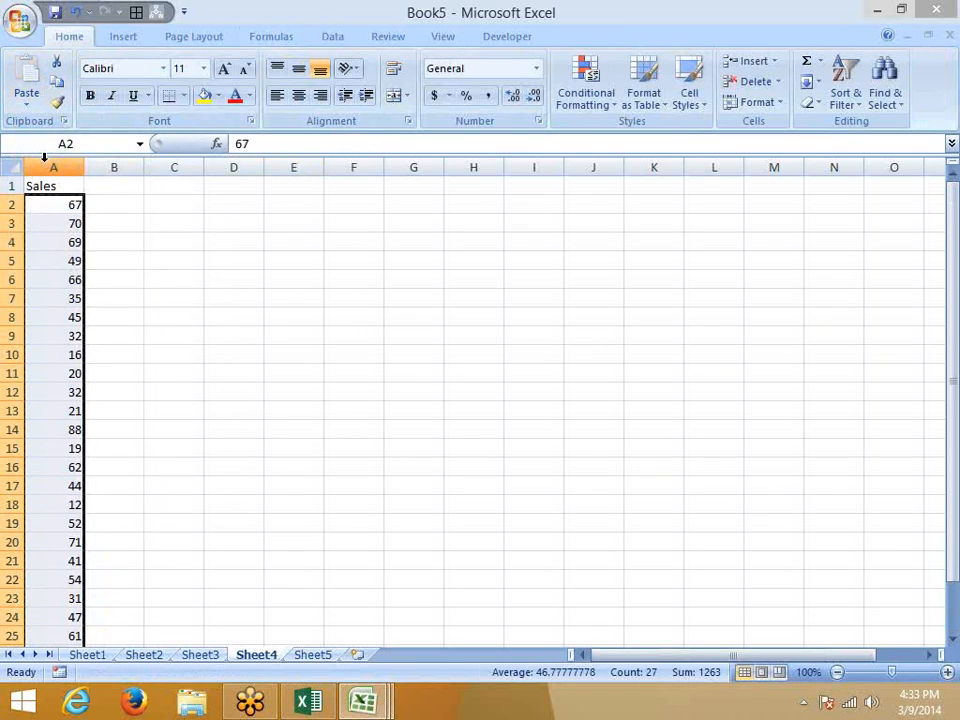
Start the band table by typing 0-40 in E2.
key("Right")
key("Right")
key("Right")
key("Home")
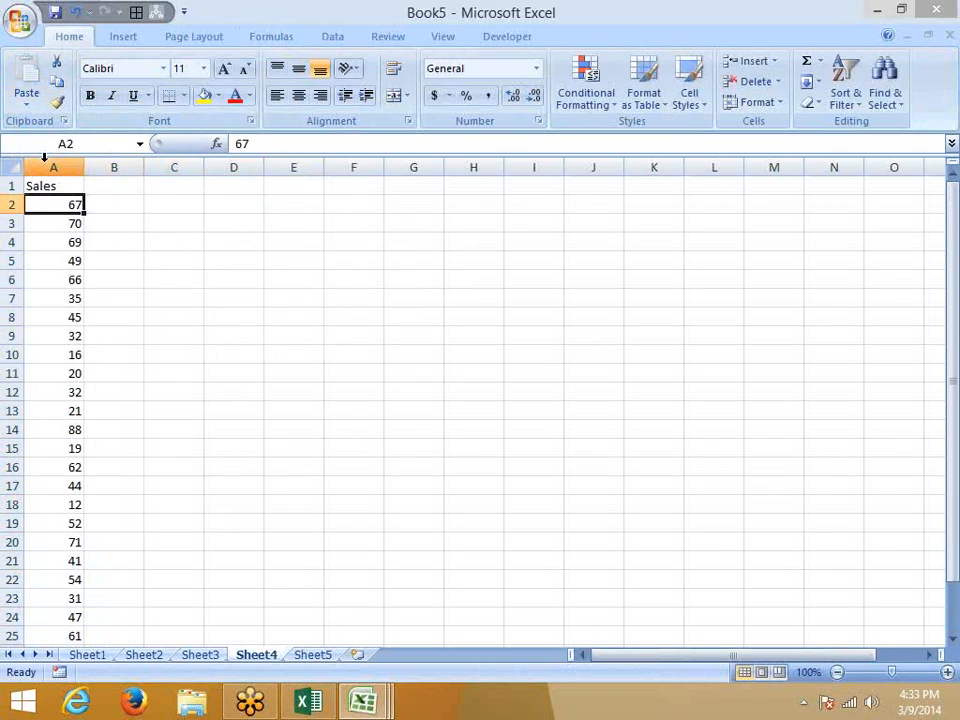
key("Right")
key("Right")
key("Right")
key("Right")
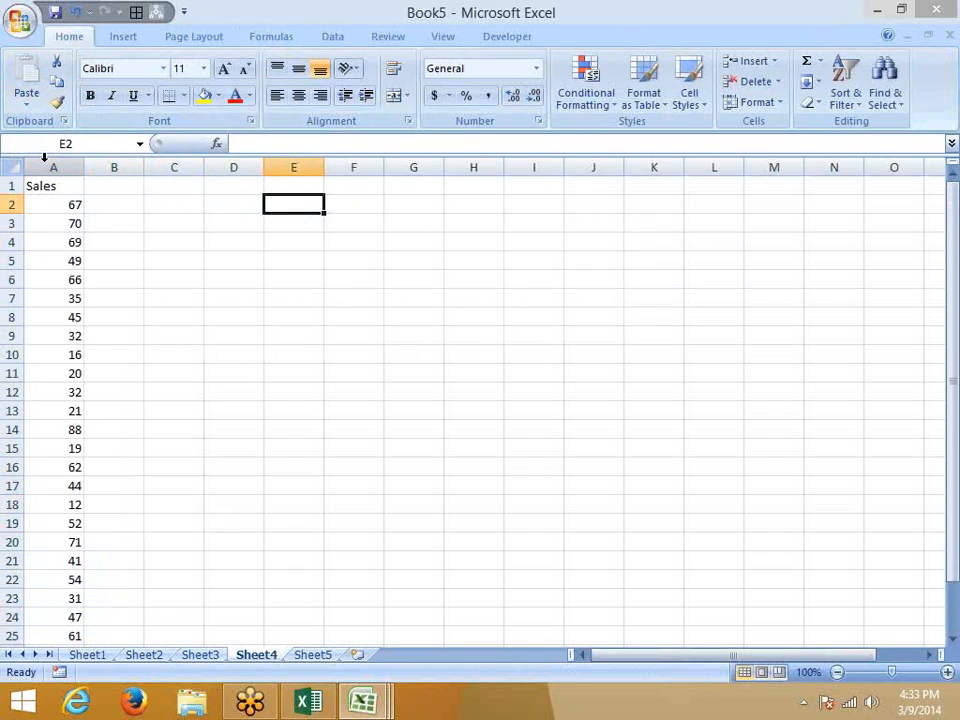
type("0-")
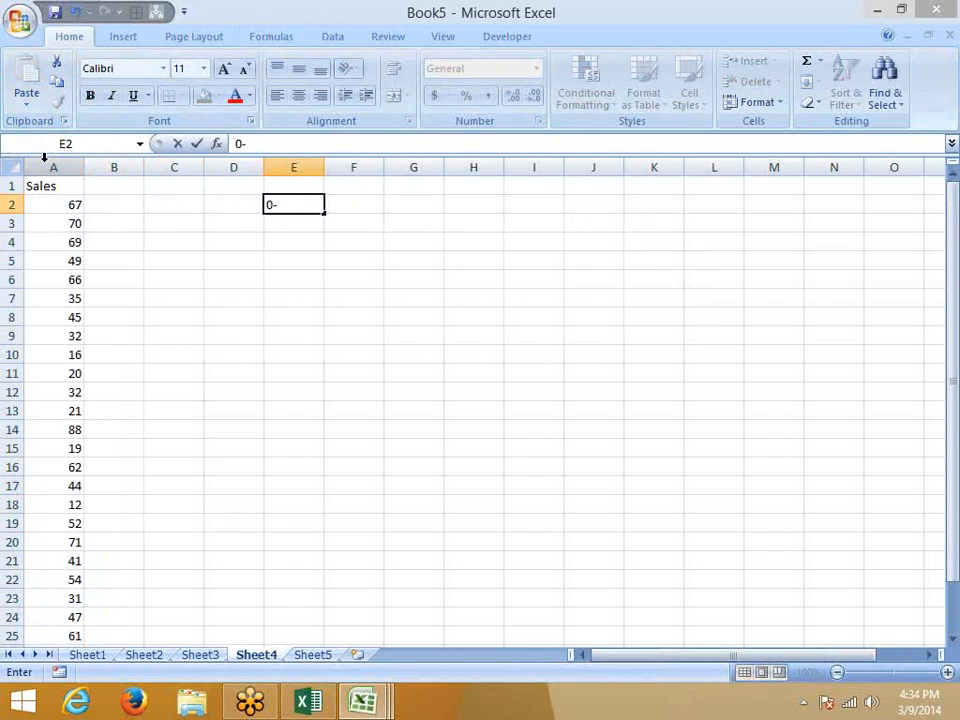
type("40")
Enter 0-40 with 5000 in row 2, and 41-60 with 1000 in row 3.
key("Return")
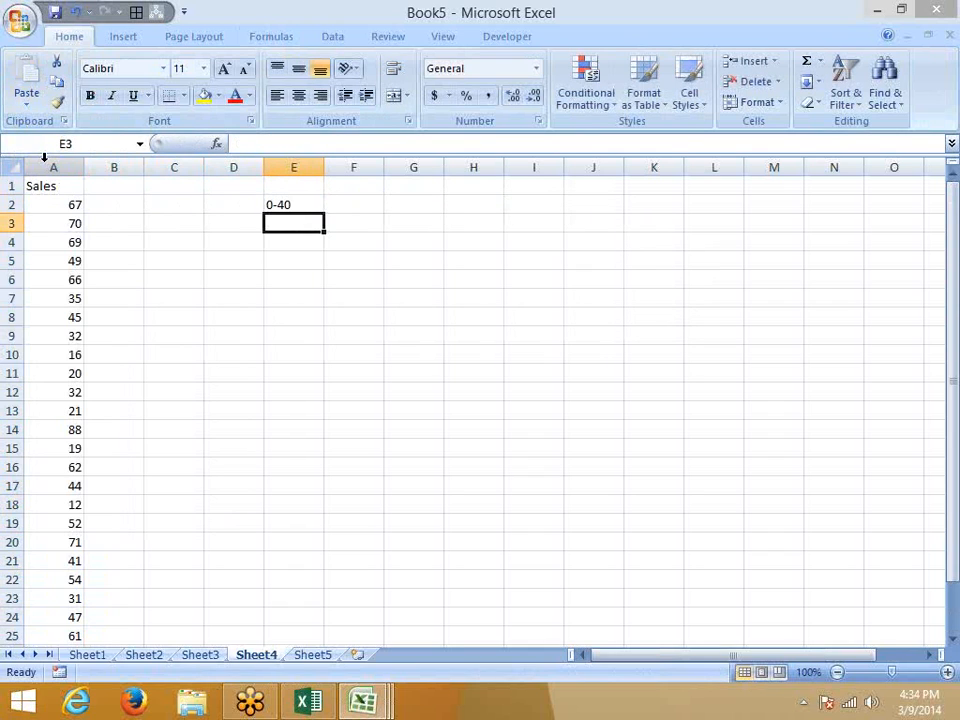
key("Up")
key("Right")
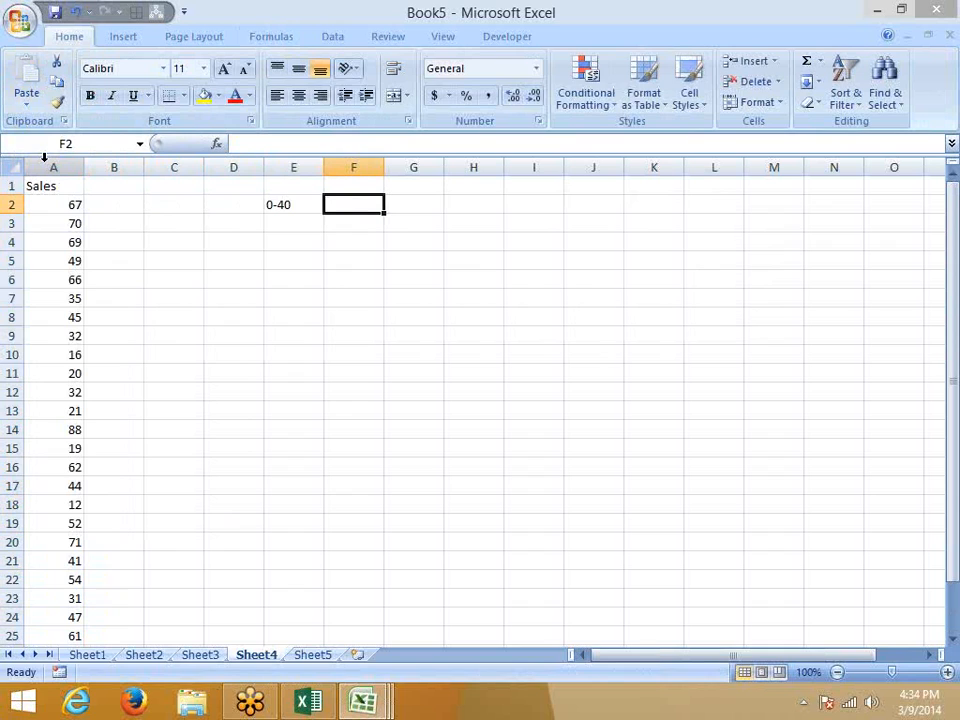
type("5000")
key("Return")
key("Left")
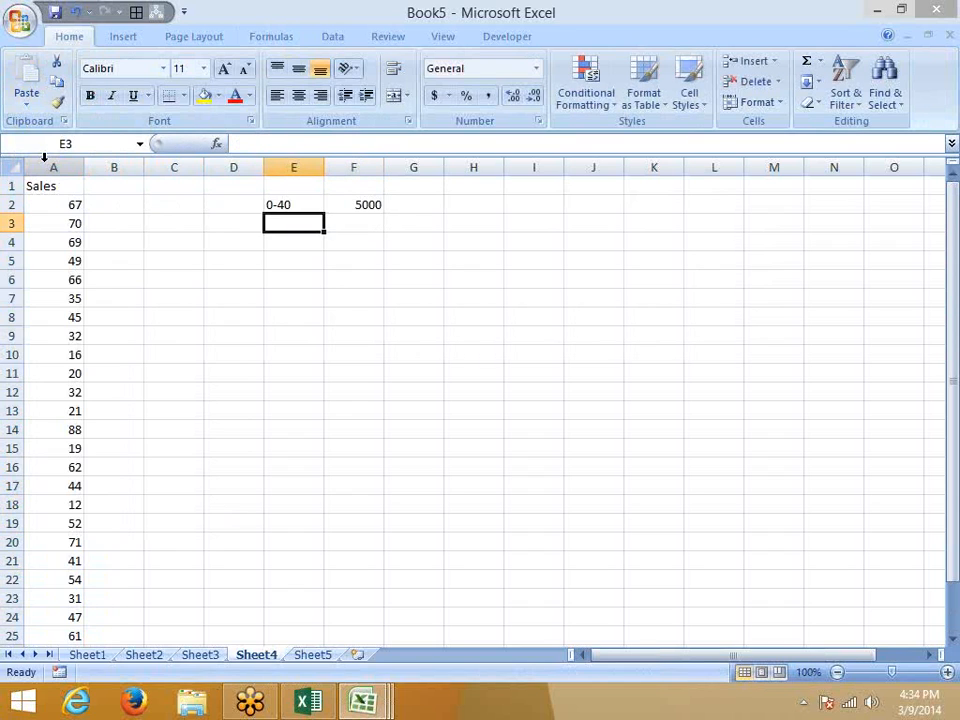
type("41-60")
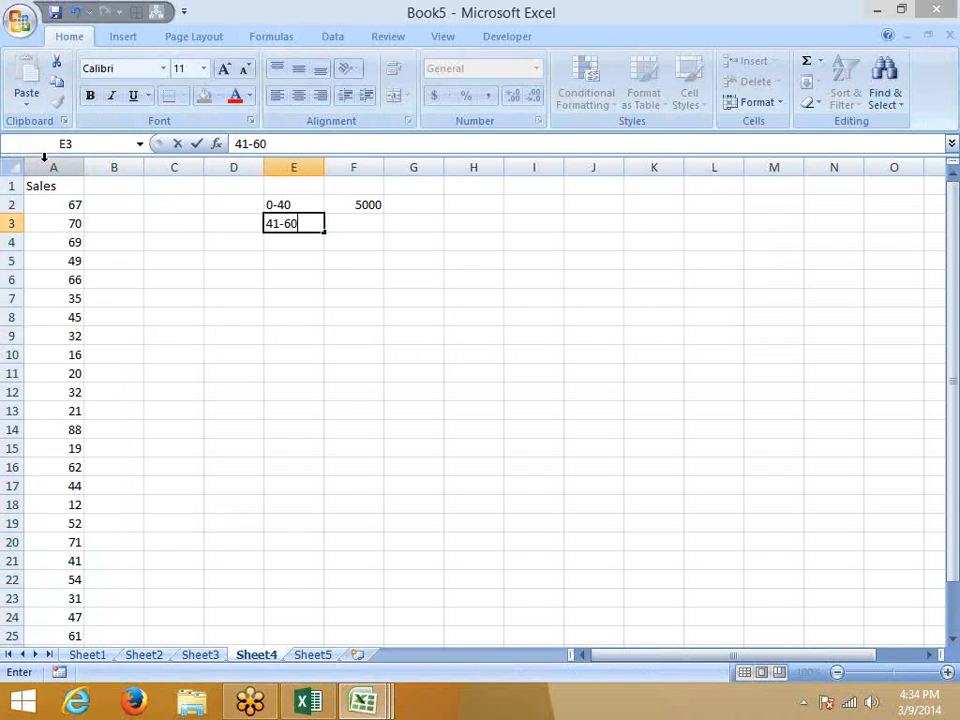
key("Right")
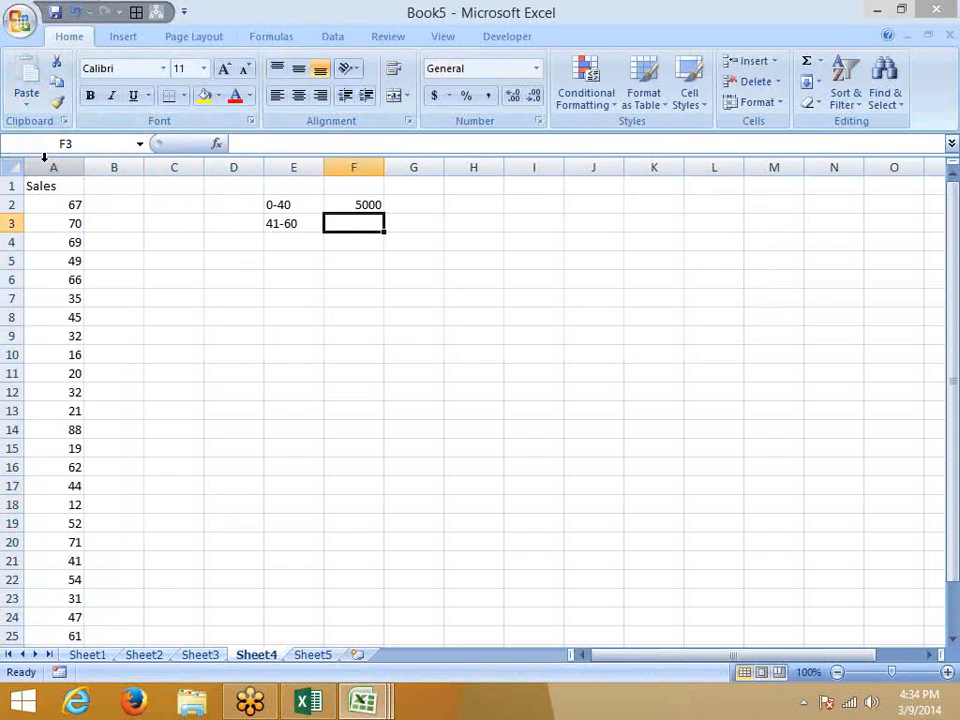
type("1000")
key("Return")
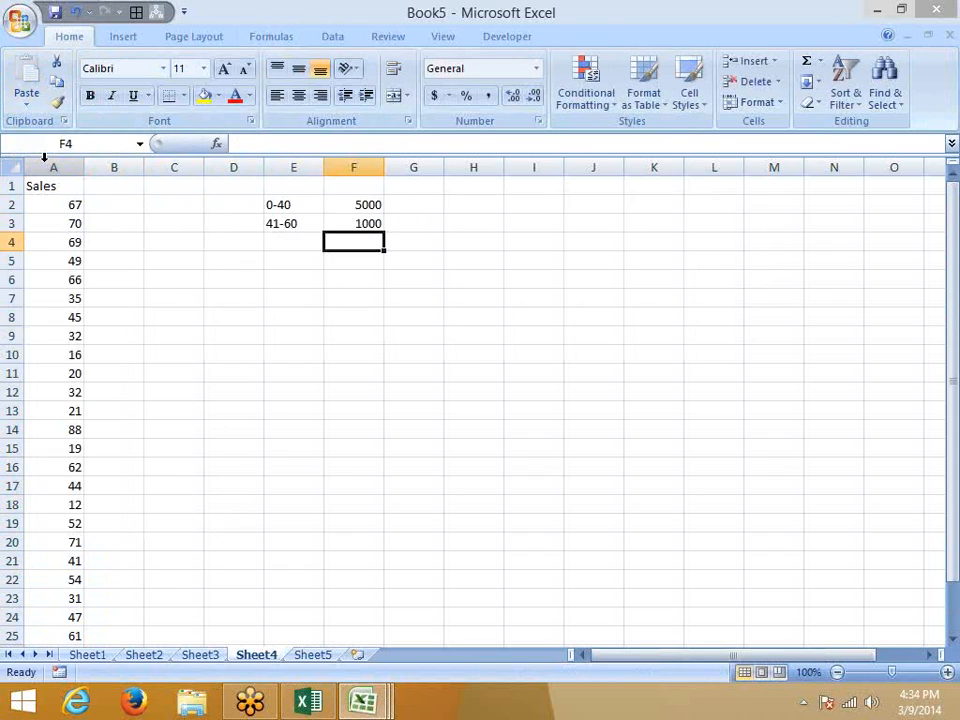
Correct the F3 amount from 1000 to 10000.
key("Left")
type("61")
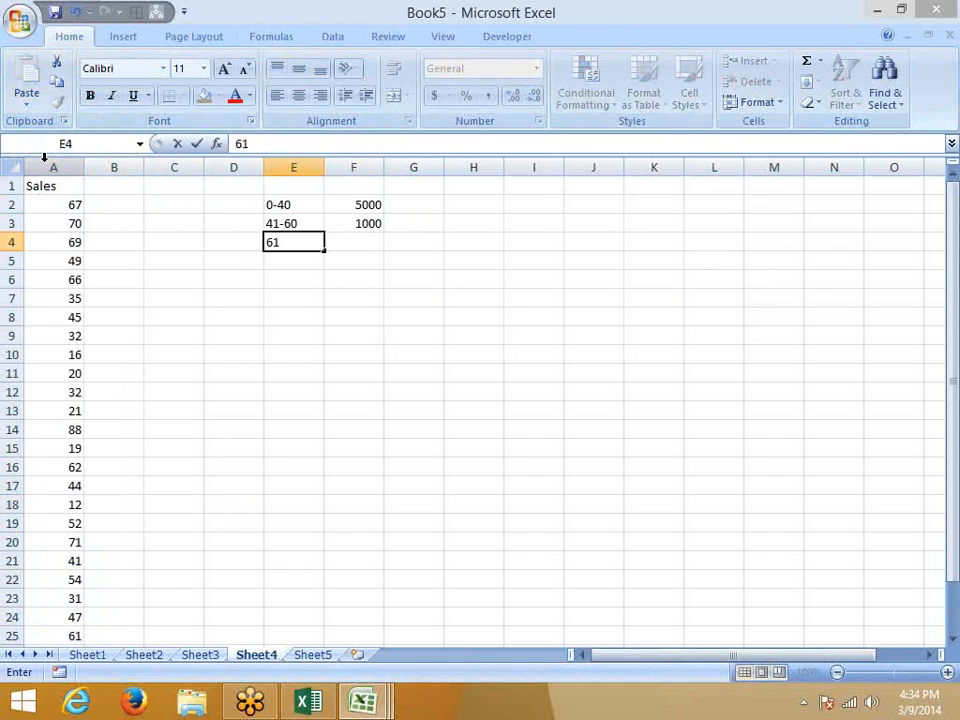
key("Escape")
key("Up")
key("Up")
key("Right")
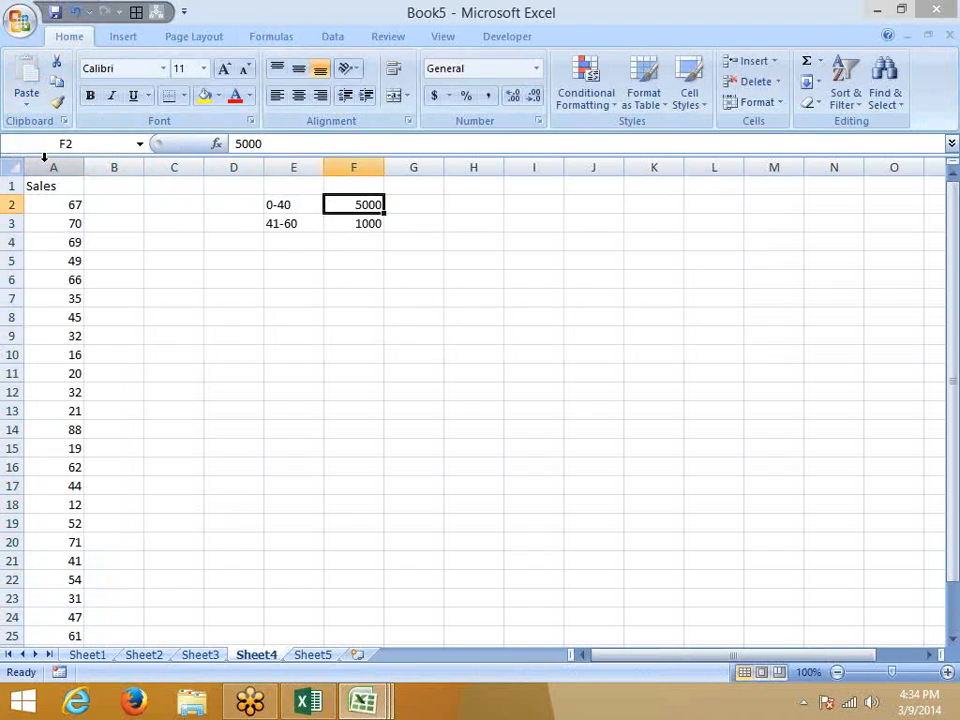
key("Down")
type("10000")
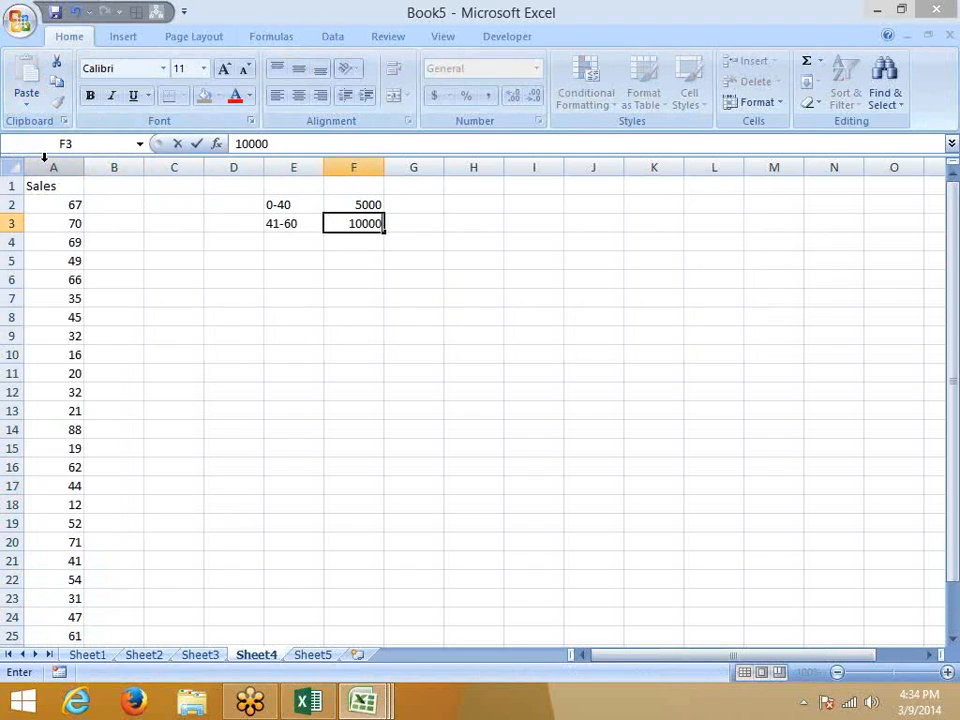
key("Return")
Add the 61-80 band with 15000 in row 4.
key("Left")
type("6")
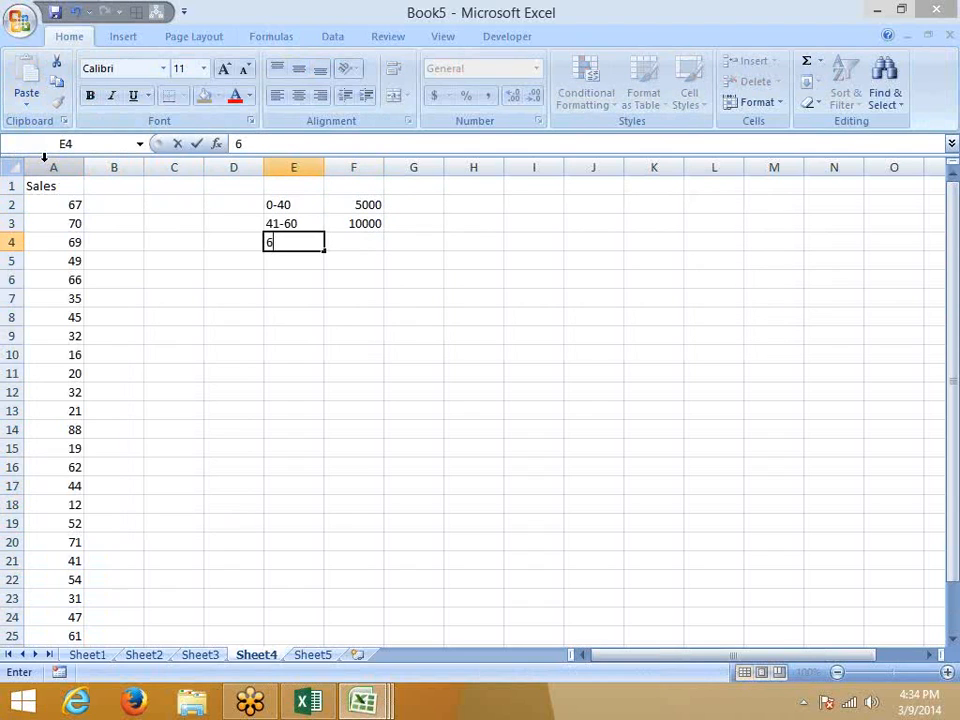
type("1-80")
key("Return")
key("Up")
key("Right")
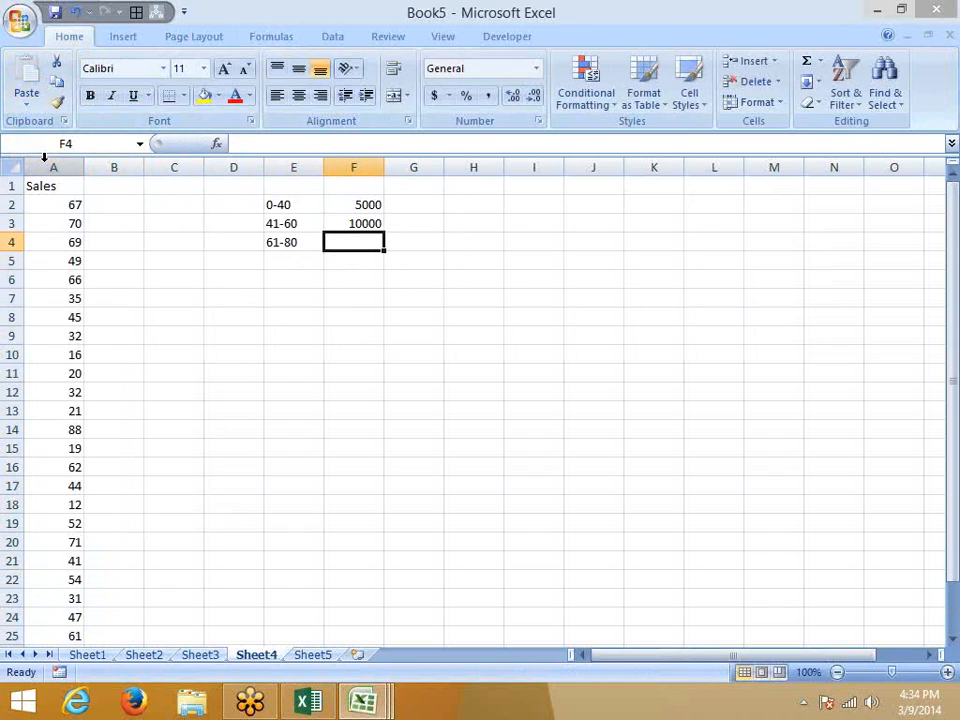
type("15000")
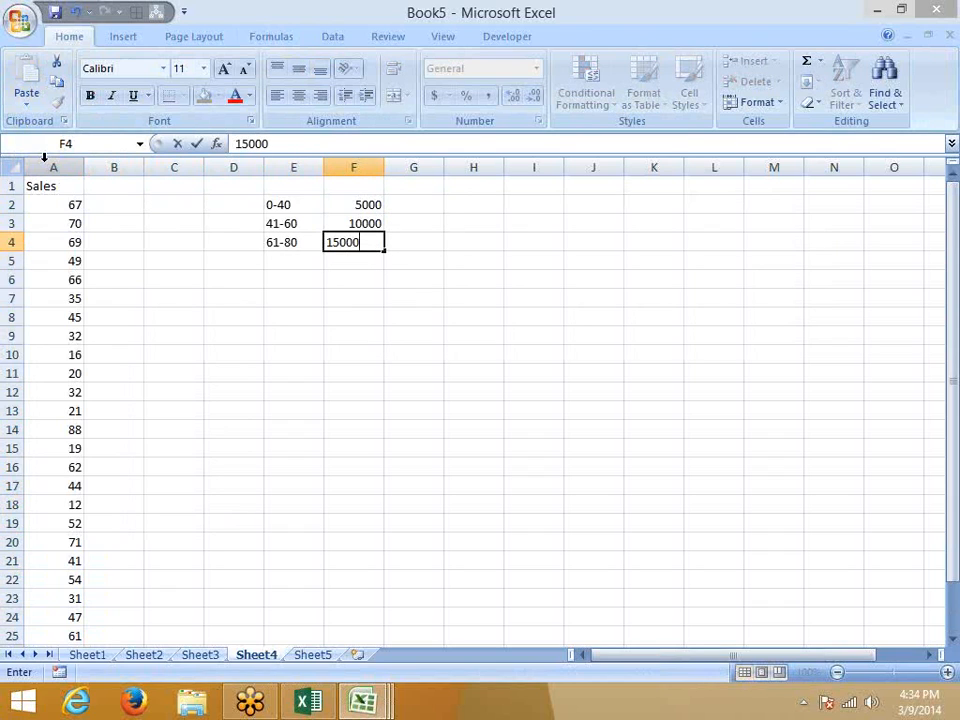
key("Return")
Add 80-100 with 20000 and >100 with 50000, then go to cell B2.
key("Left")
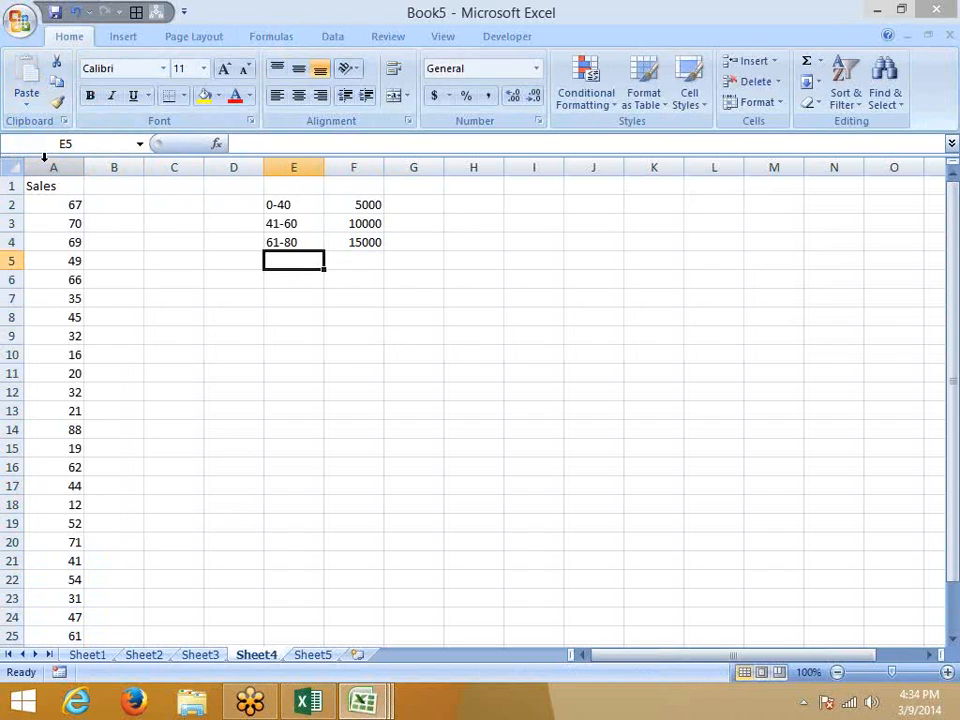
type("80-")
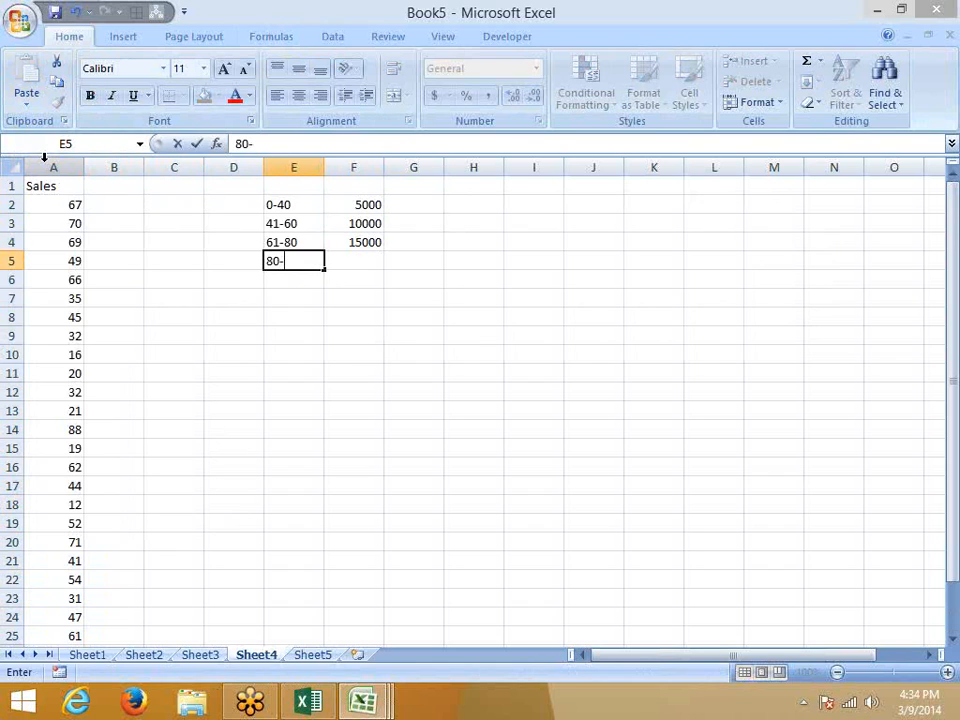
type("100")
key("Tab")
type("20000")
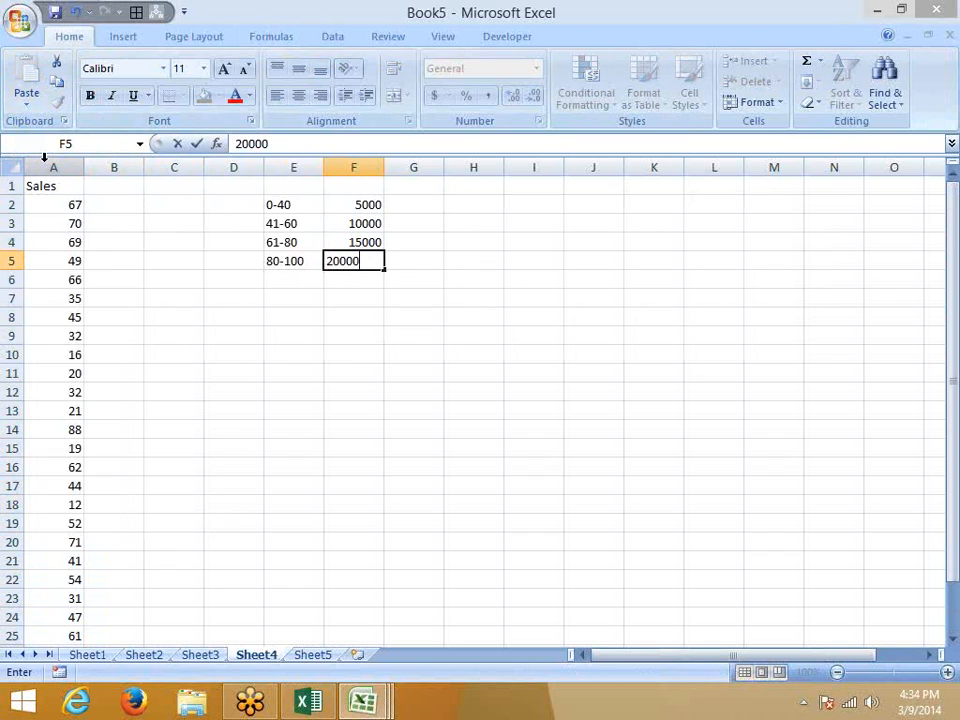
key("Return")
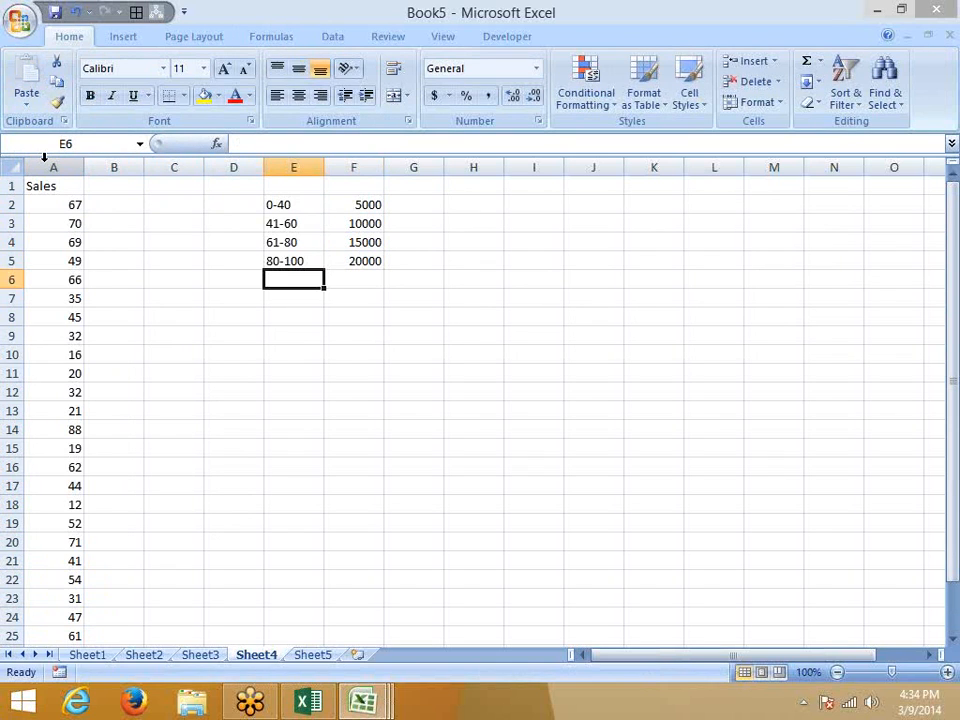
type(">100")
key("Tab")
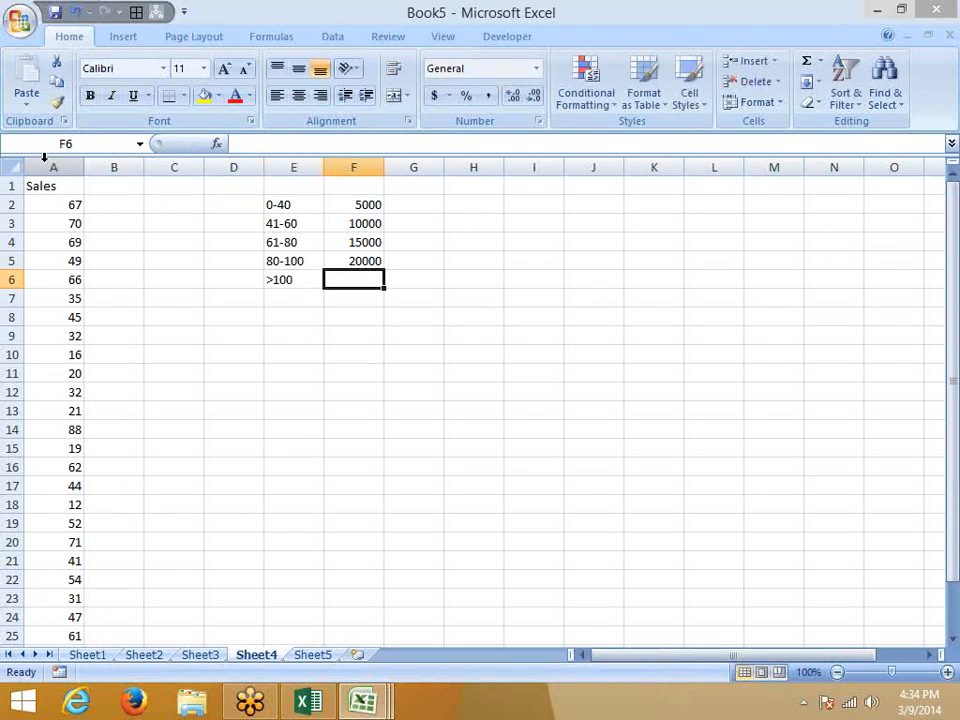
type("50000")
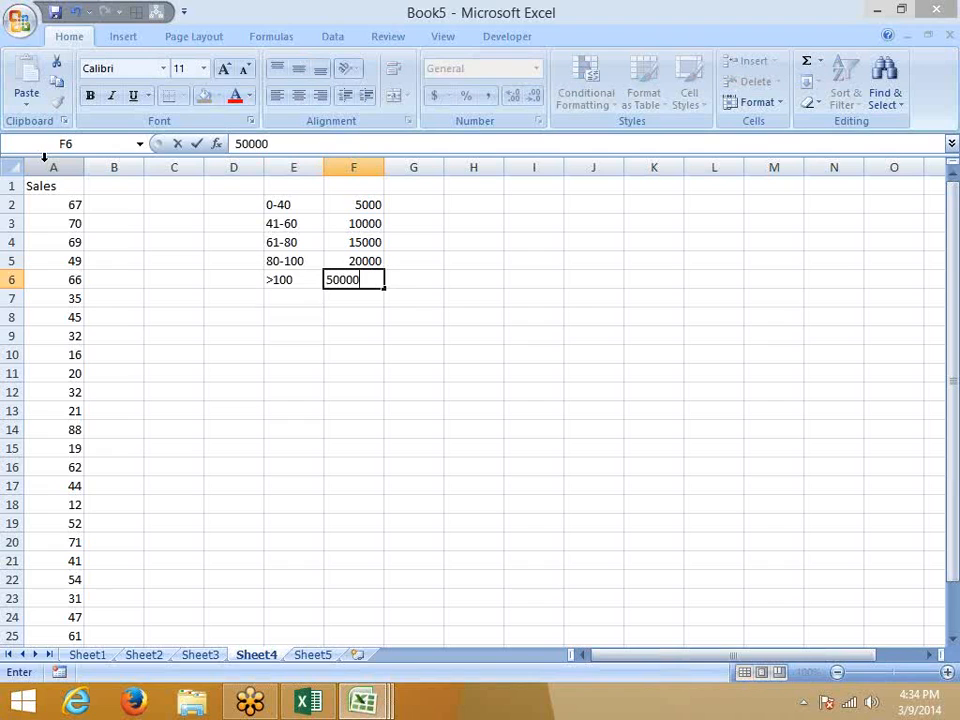
key("Return")
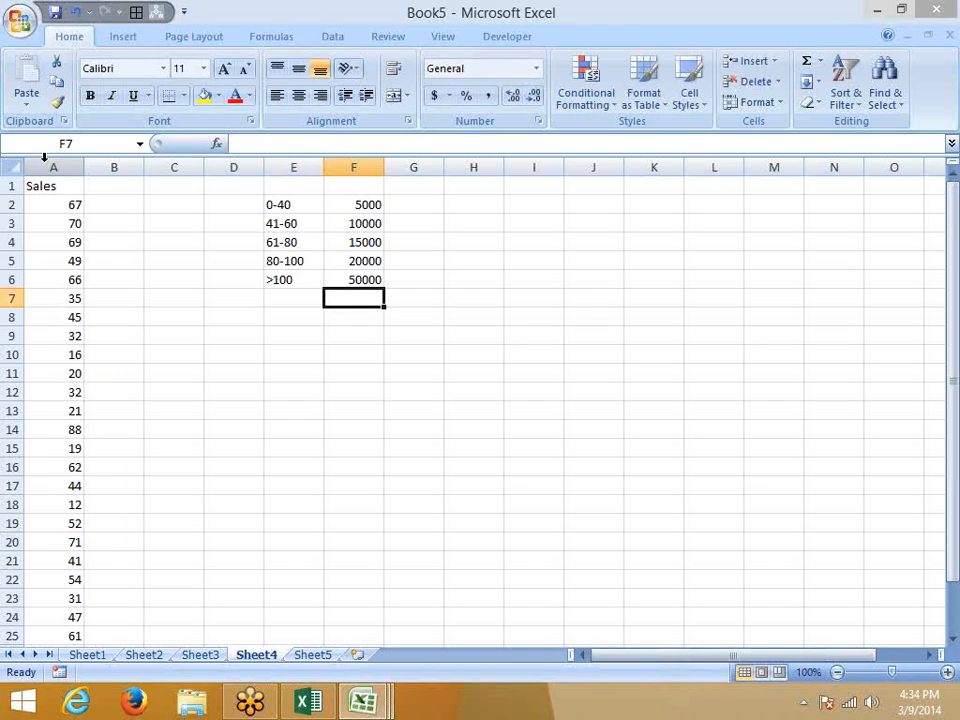
key("Home")
key("ctrl+Home")
key("Right")
key("Down")
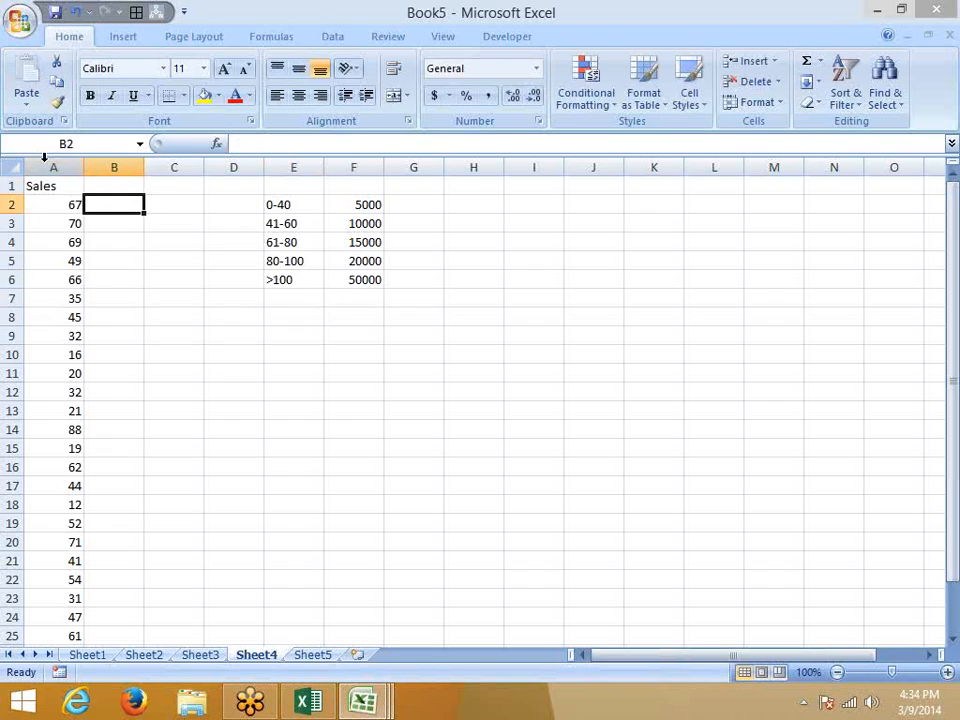
type("=if")
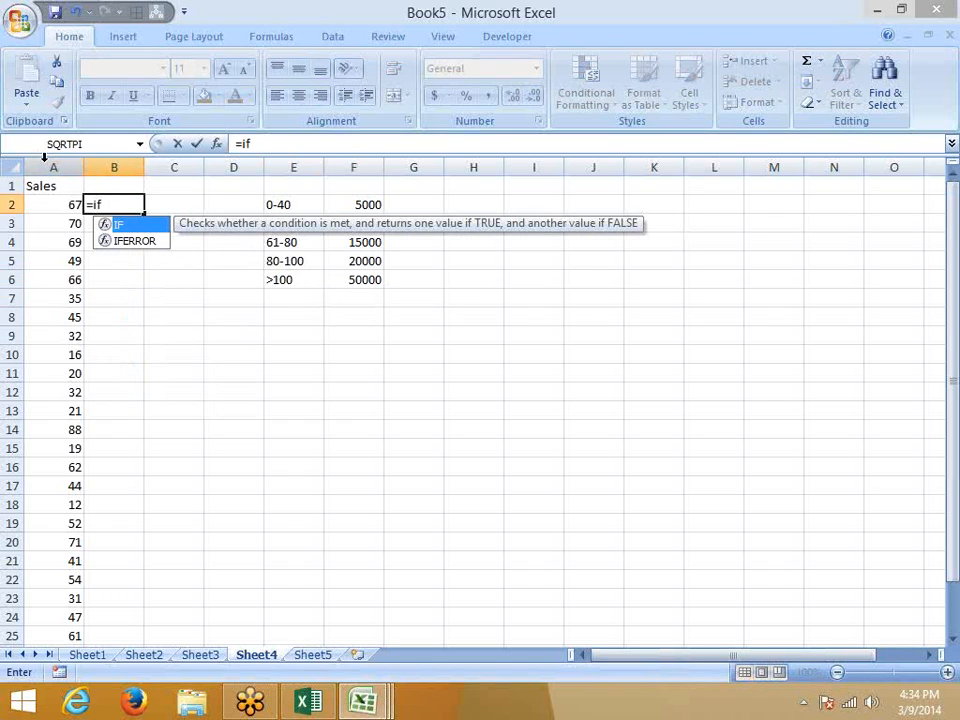
key("Tab")
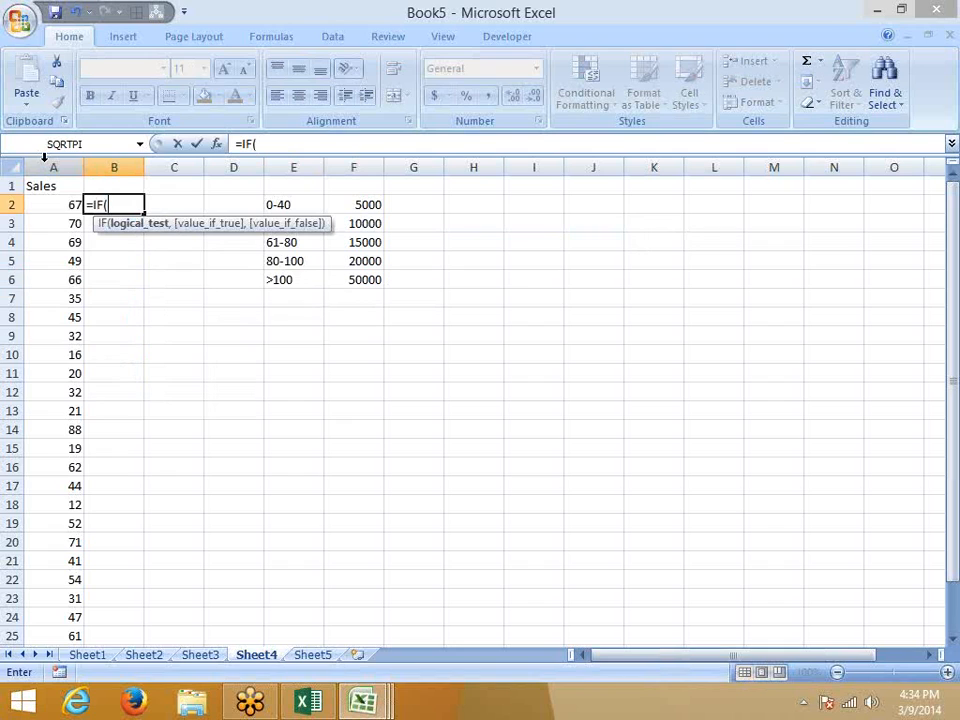
key("Left")
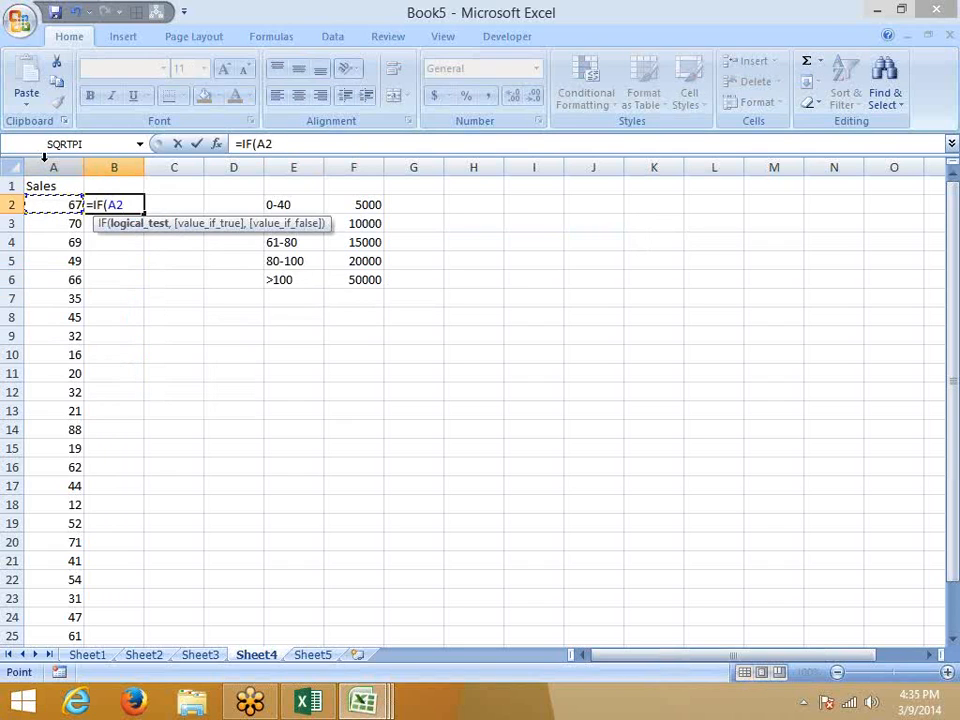
key("Escape")
key("Right")
key("Right")
key("Right")
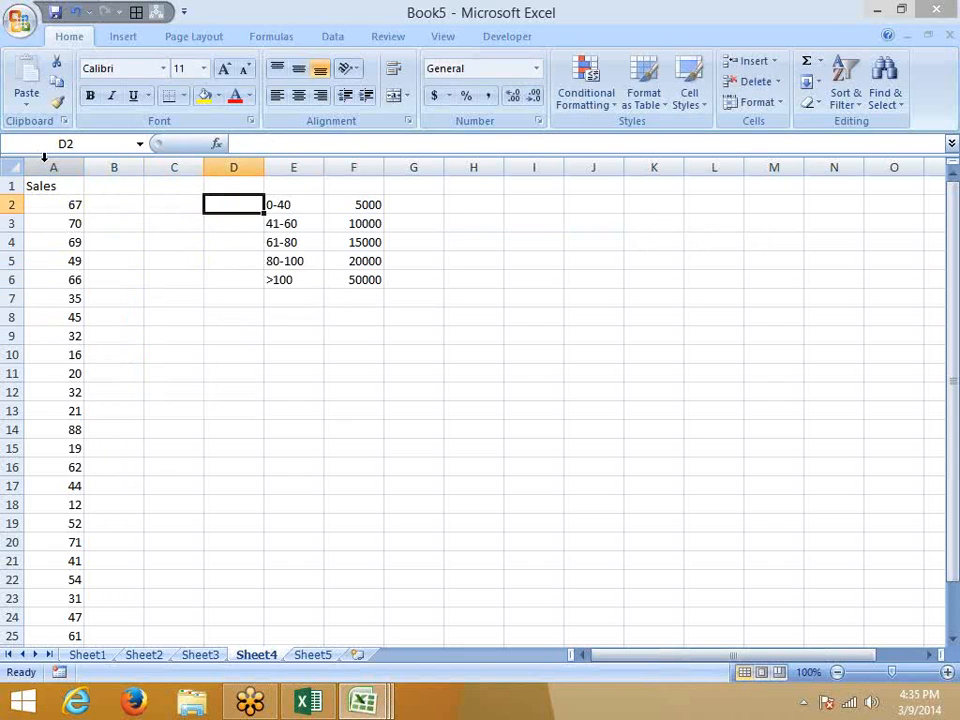
key("ctrl+shift+Down")
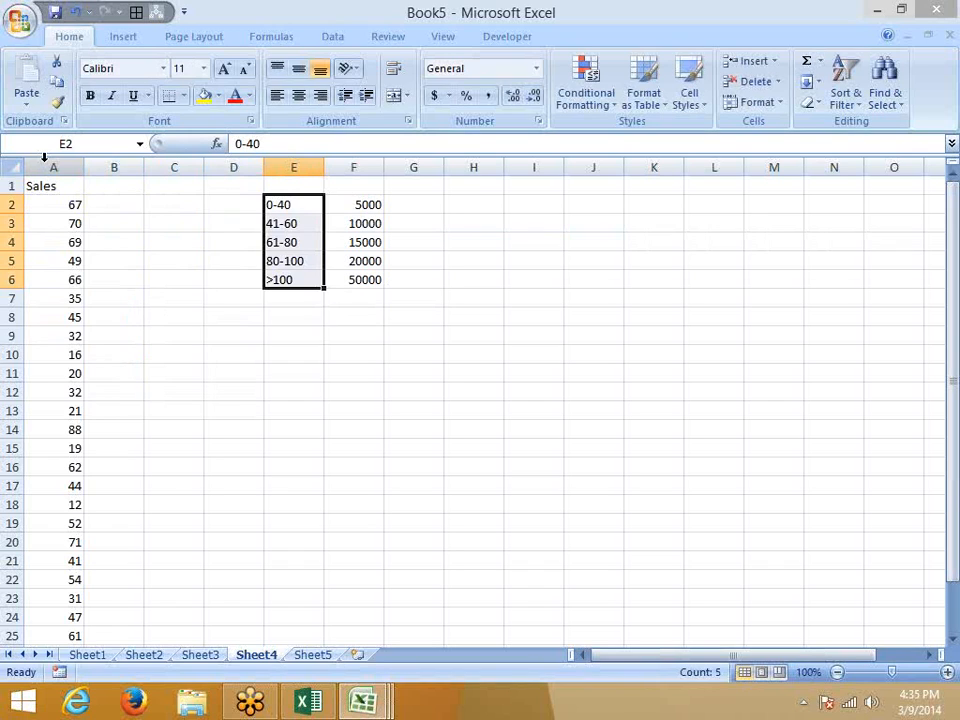
key("Home")
key("Right")
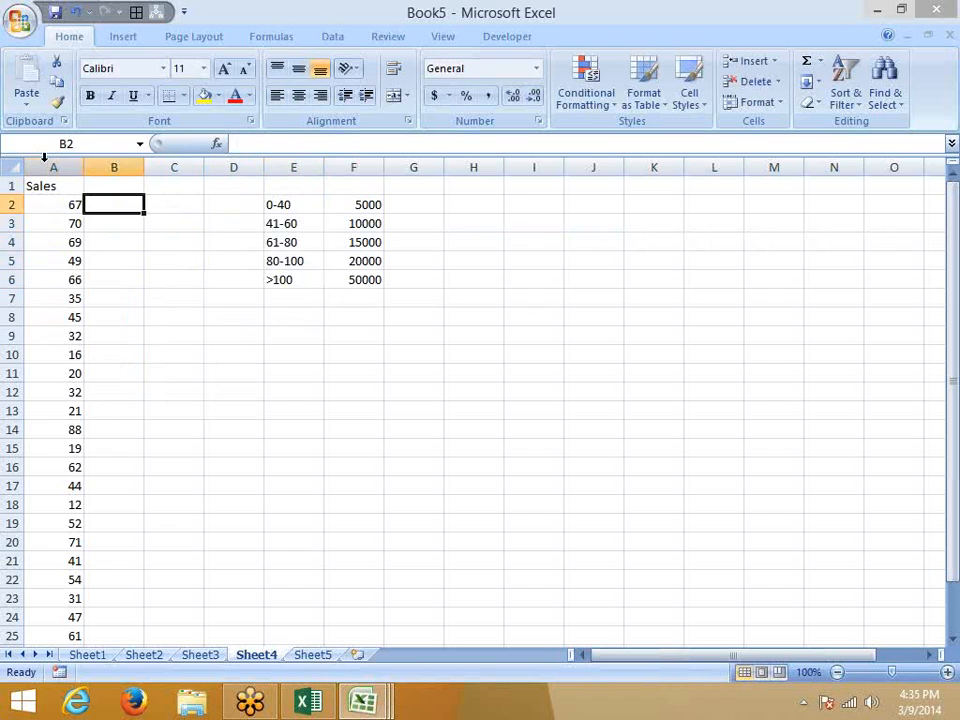
Start B2's nested IF: sales up to 40 give 5000, up to 60 give 10000.
type("=i")
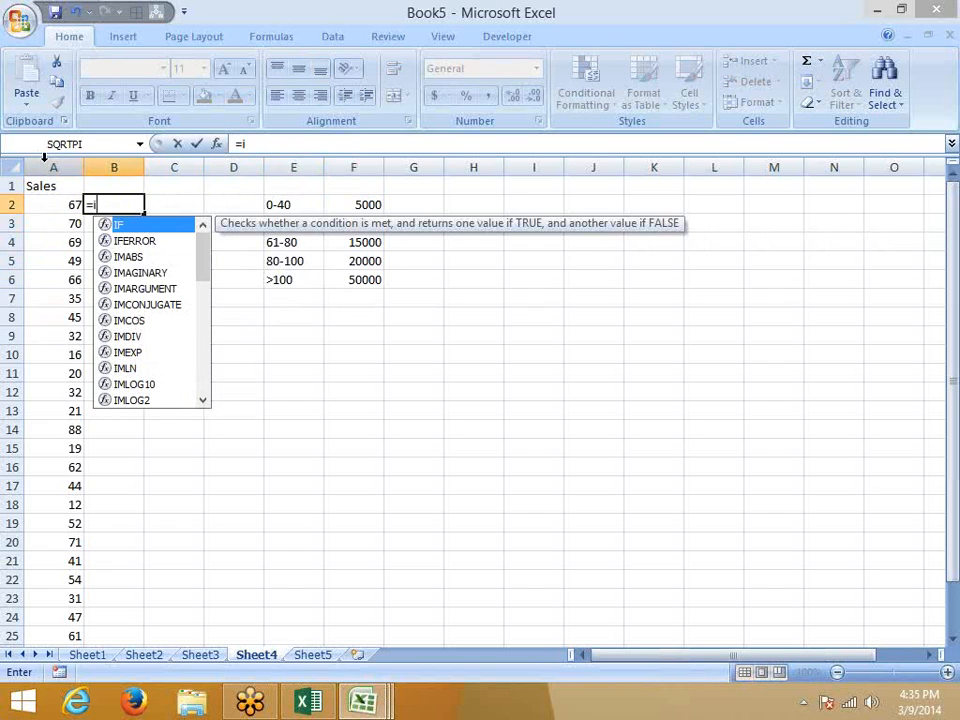
type("f")
key("Tab")
key("Left")
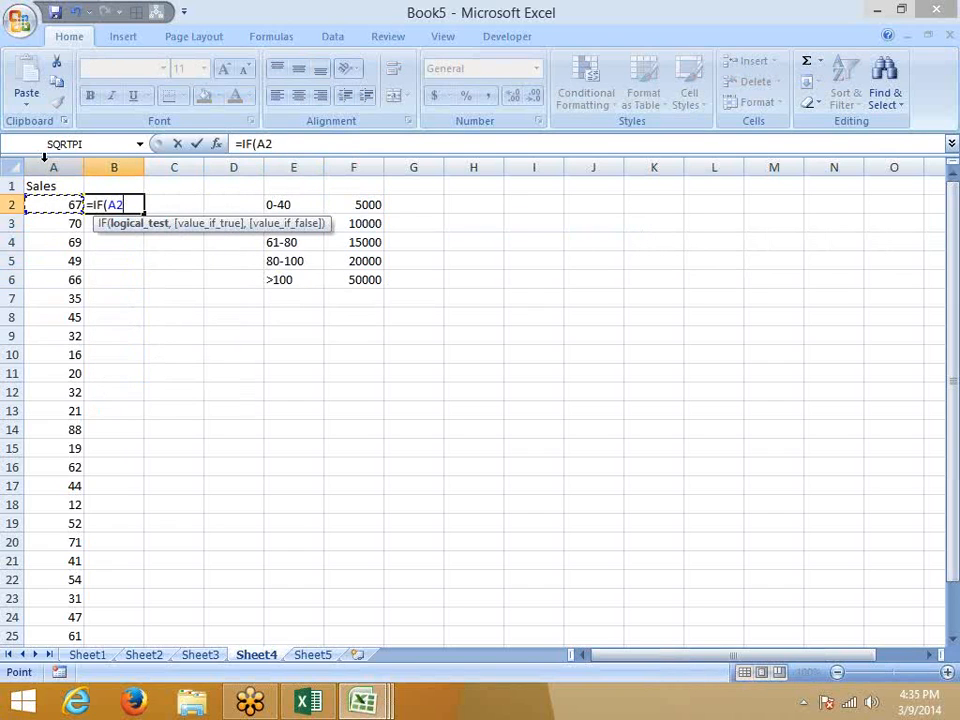
type("<=40")
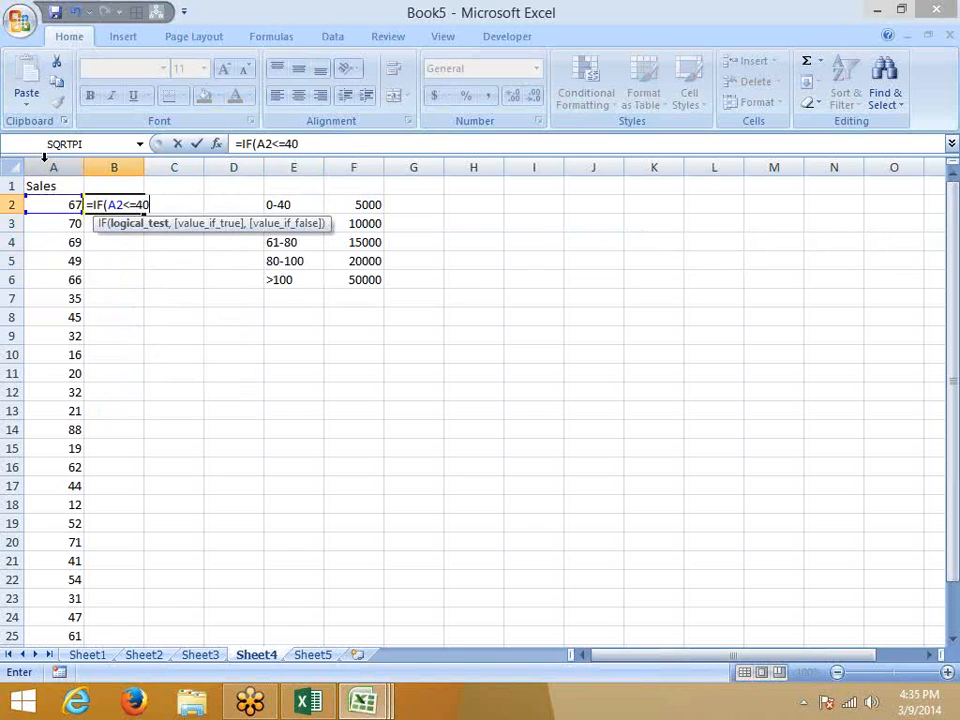
type(",5000")
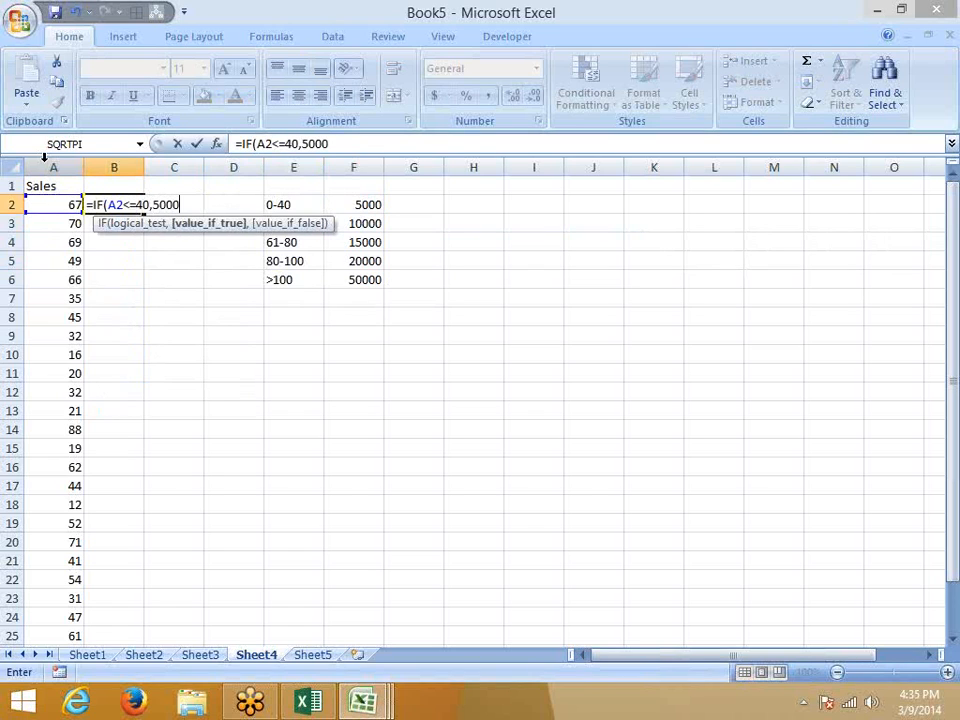
type(",")
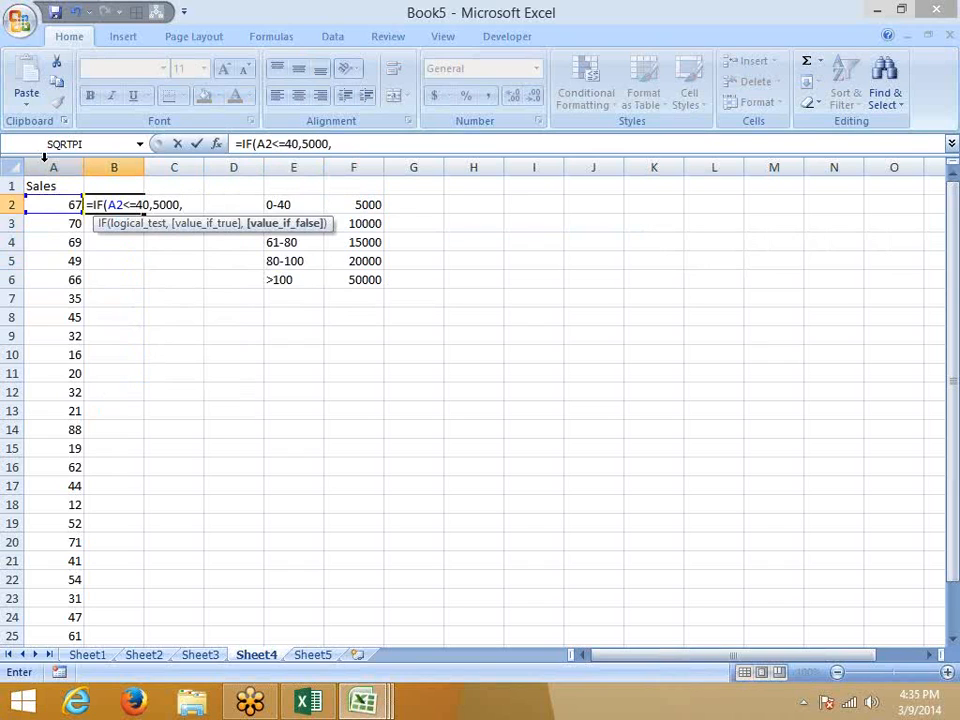
type("if")
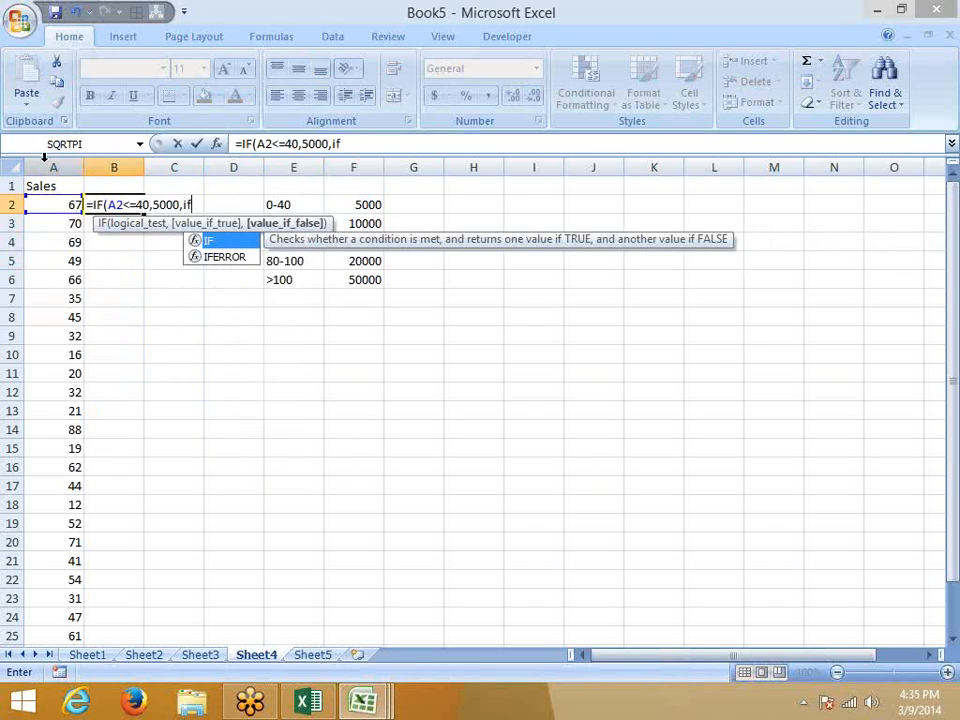
key("Tab")
key("Left")
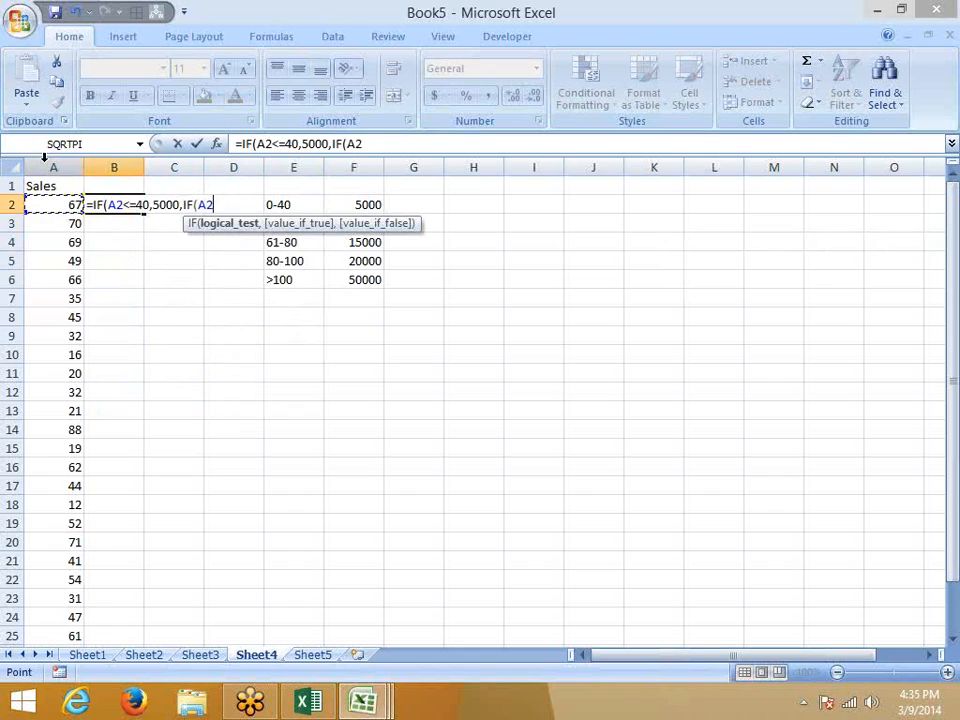
type("<=60")
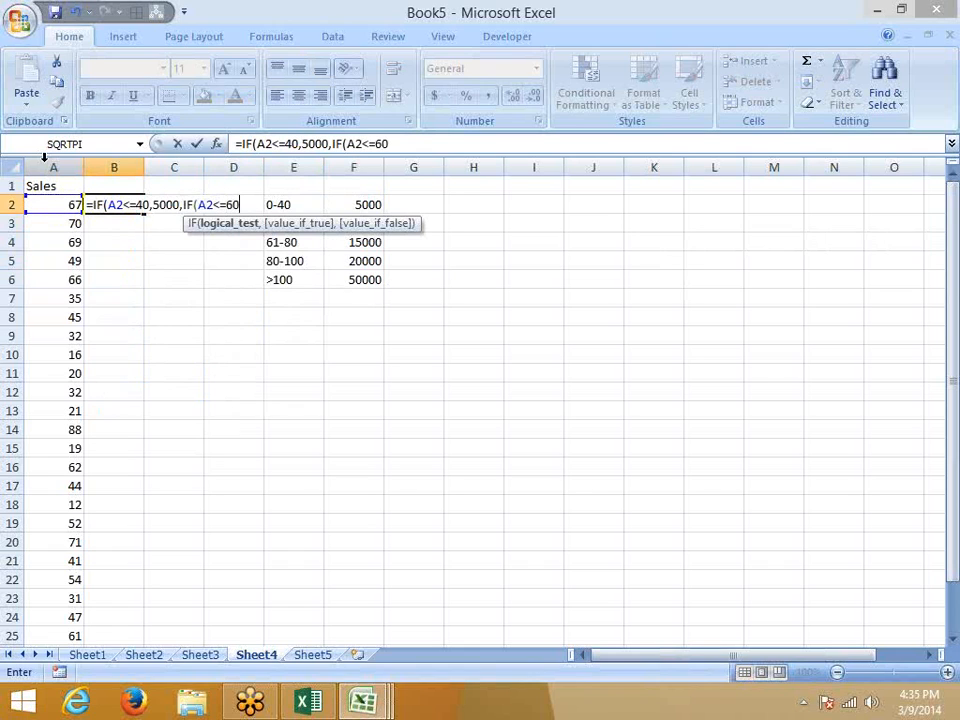
type(",")
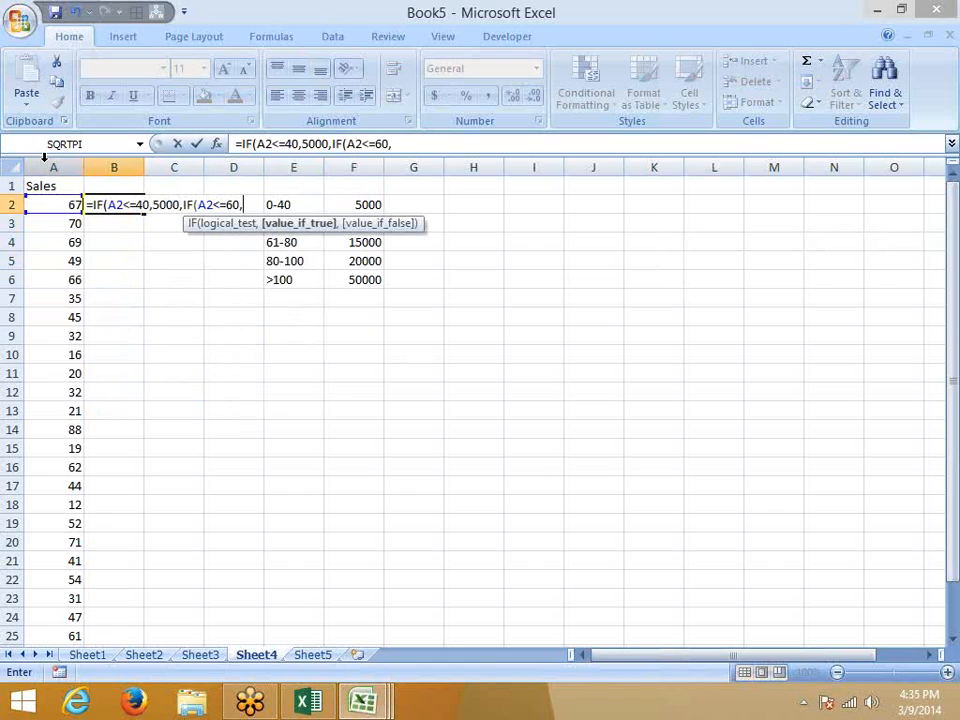
type("1000")
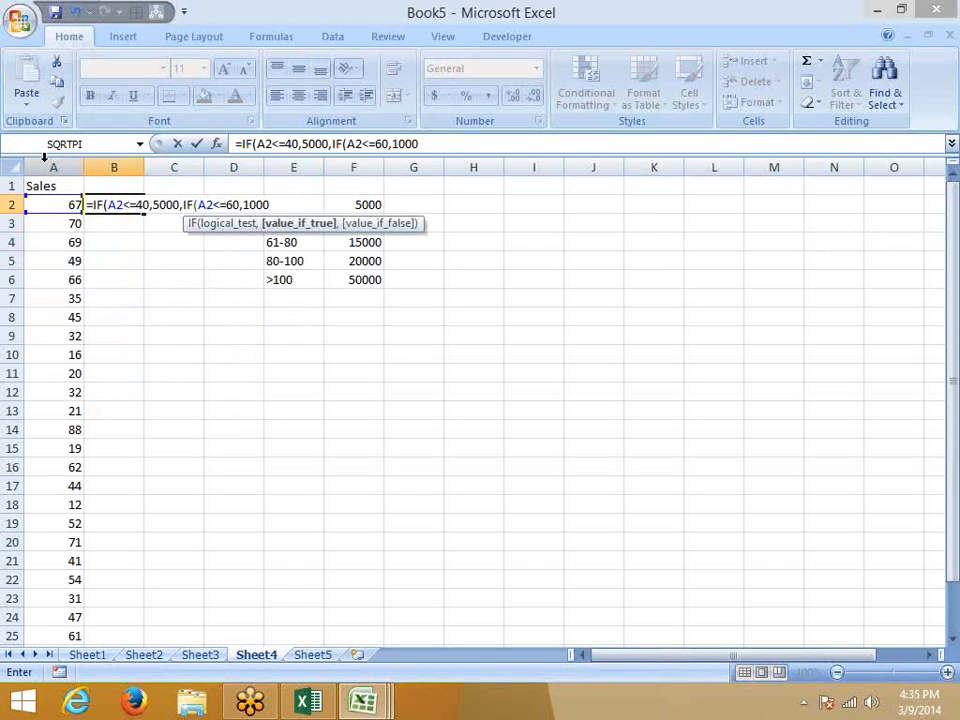
type("0,if")
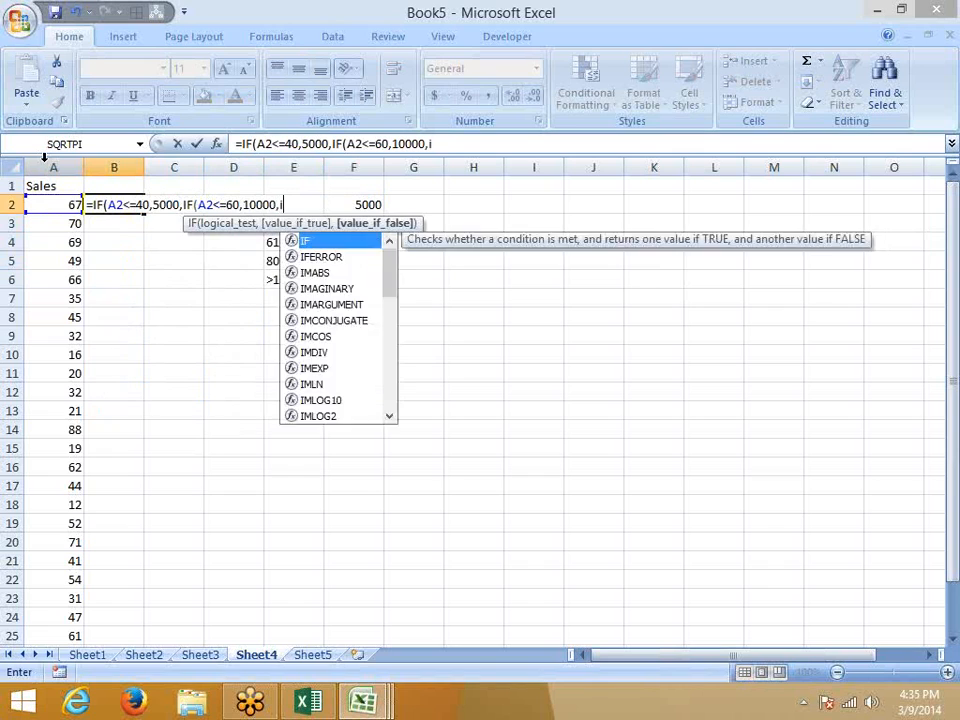
Add nested IF tests for sales up to 80 and up to 100 to B2's formula.
key("Tab")
key("Left")
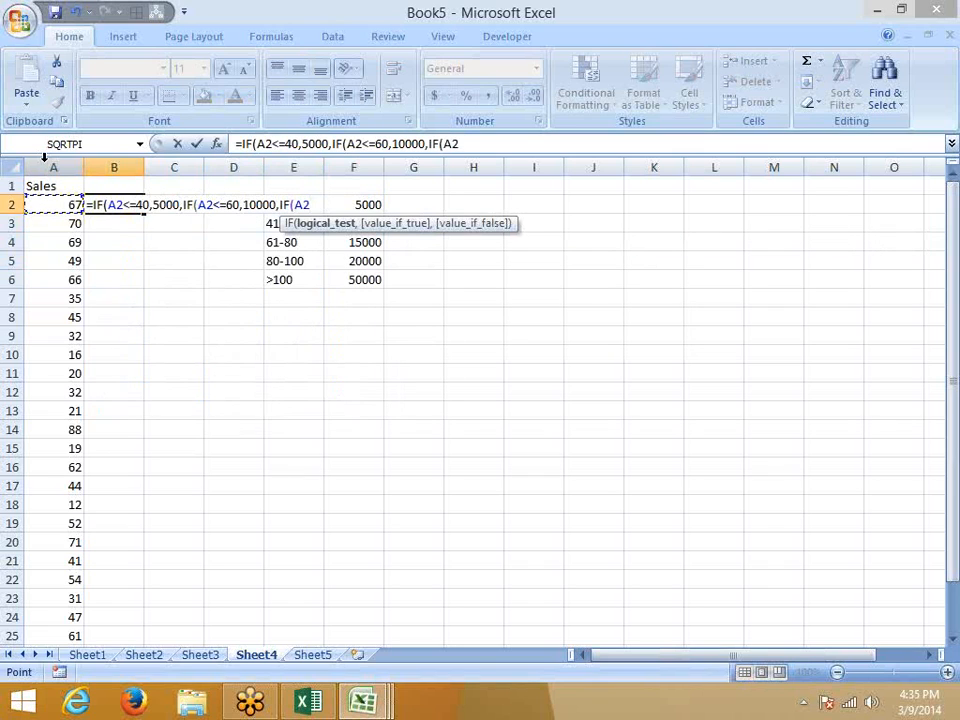
type("<=")
type("80")
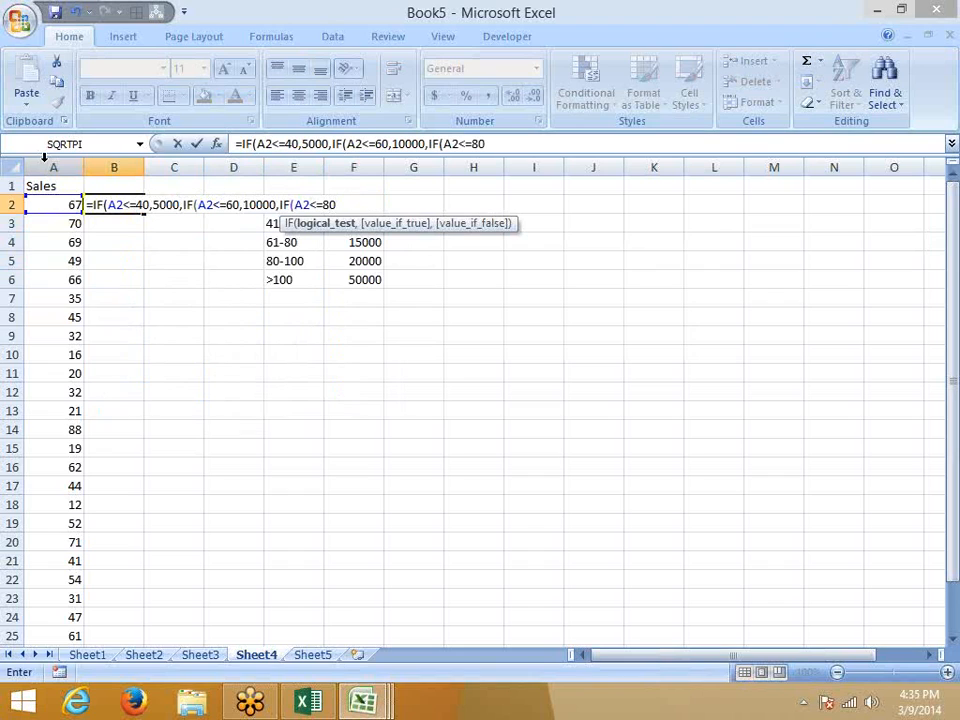
type(",200")
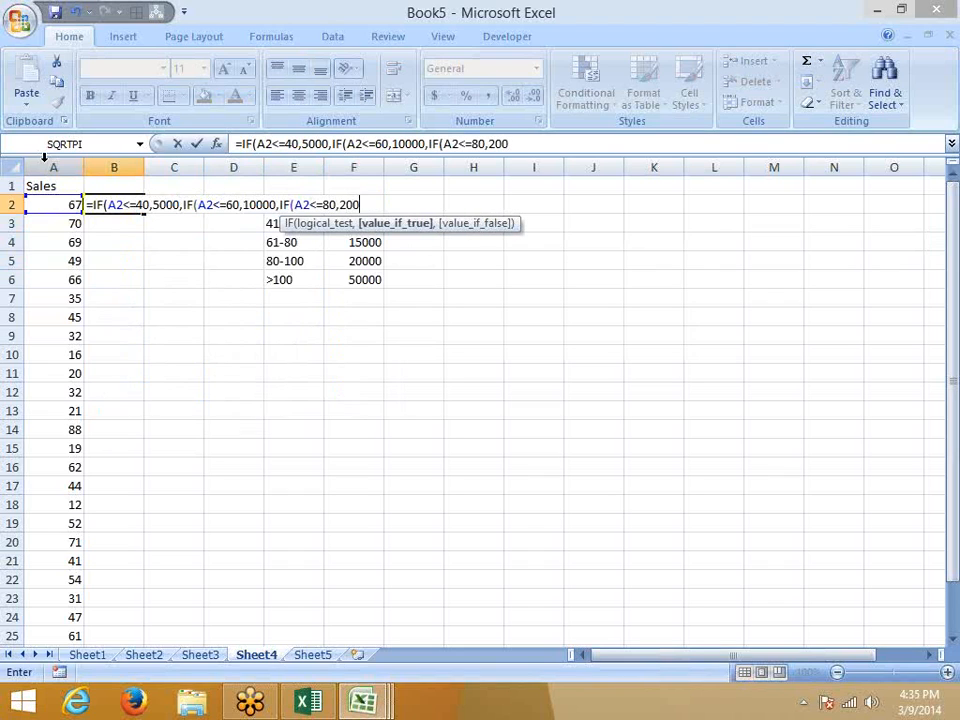
type("00,IF(")
key("Left")
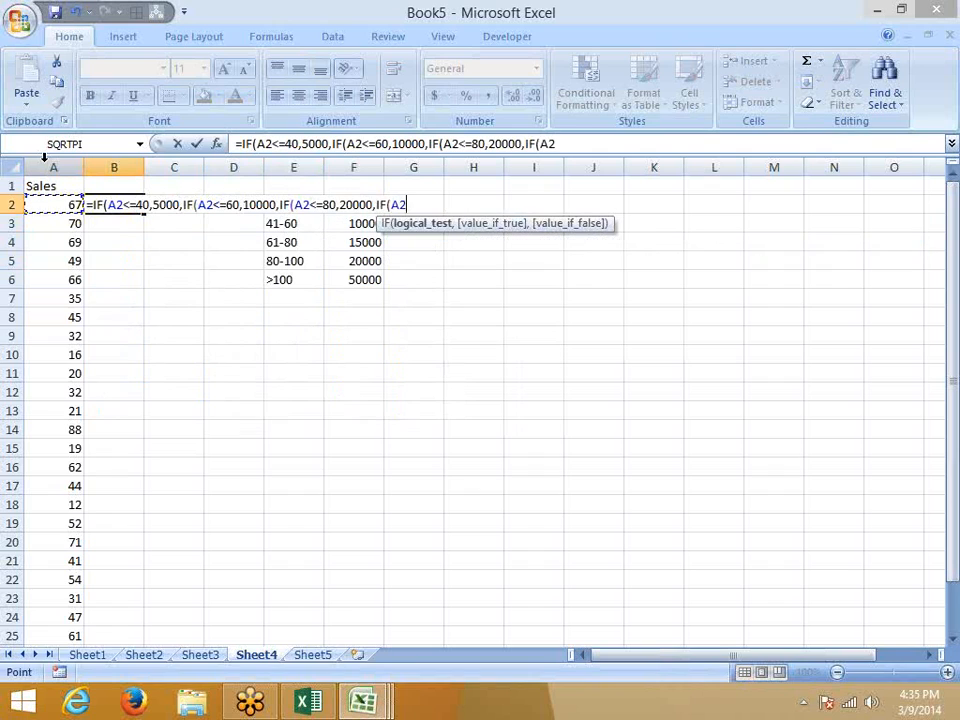
type("<=100")
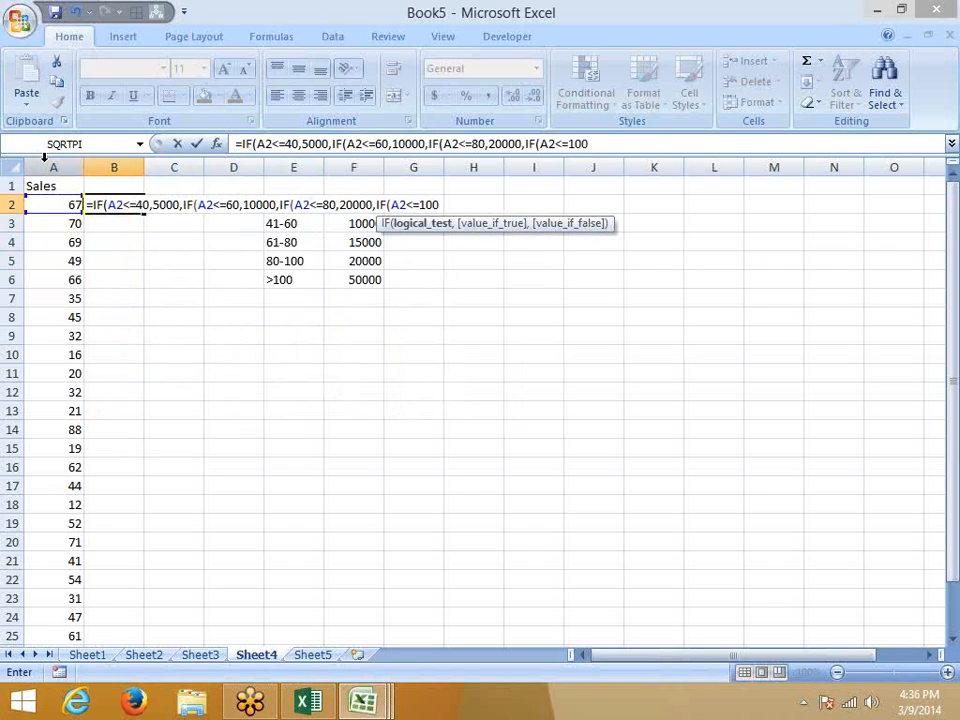
type(",15")
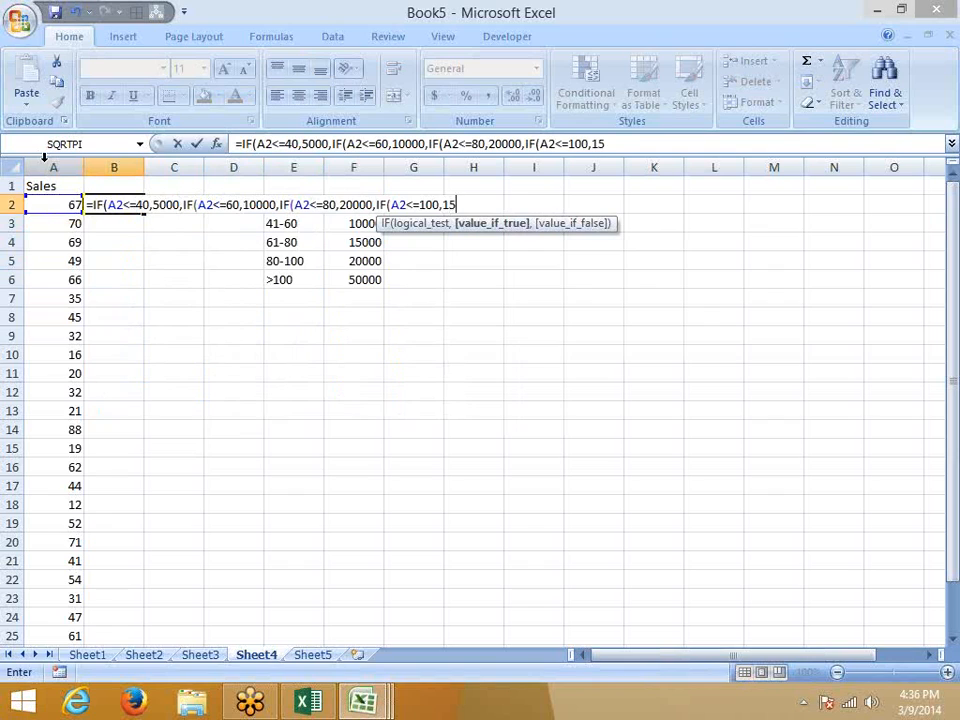
type("000")
Fix the amounts to 15000 up to 80, 20000 up to 100, otherwise 50000, and enter it.
left_click(345, 204)
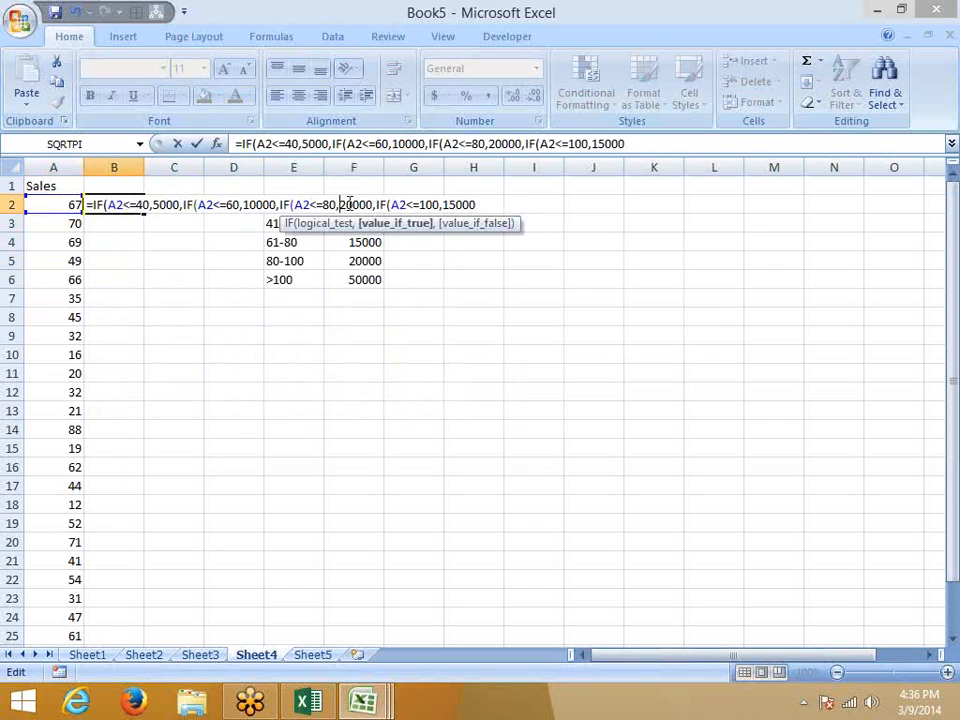
key("BackSpace")
key("BackSpace")
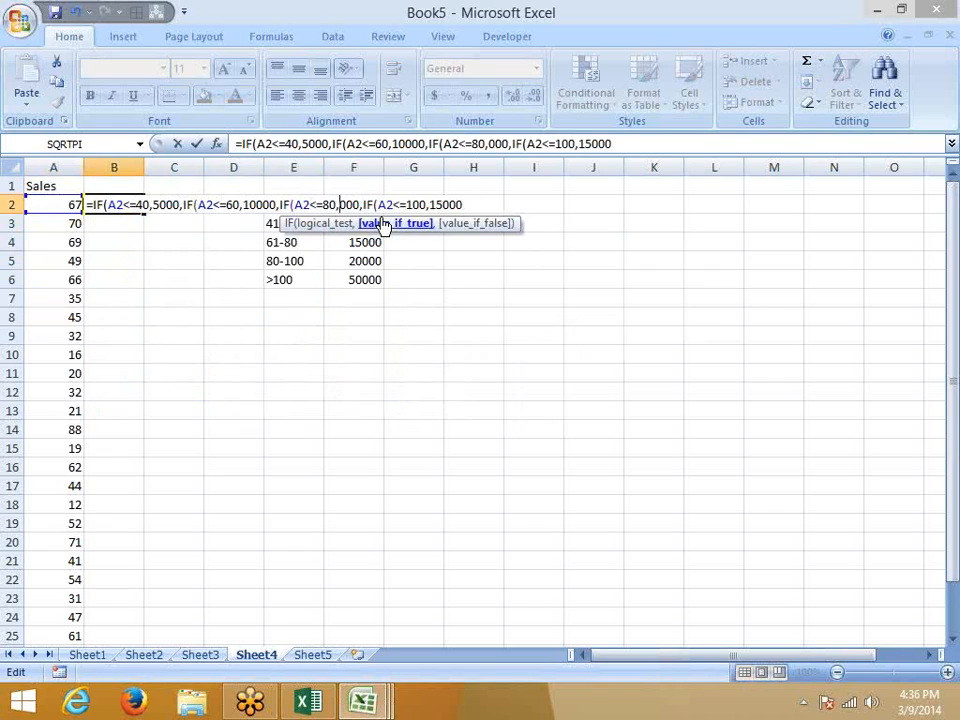
type("15")
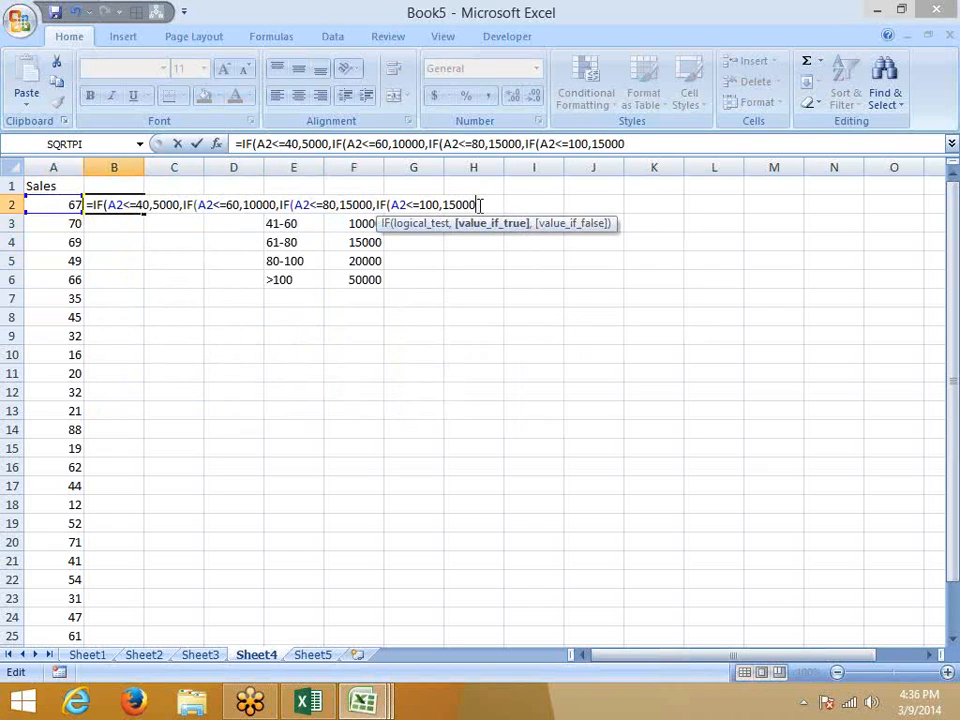
left_click(476, 204)
left_click(449, 204)
key("BackSpace")
key("BackSpace")
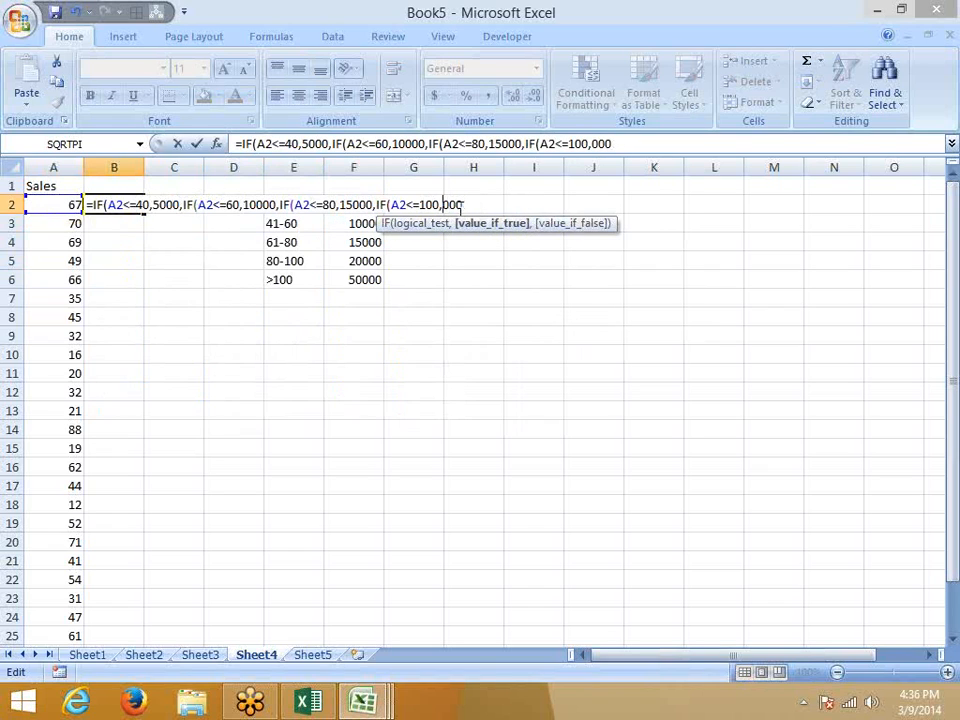
type("20000,")
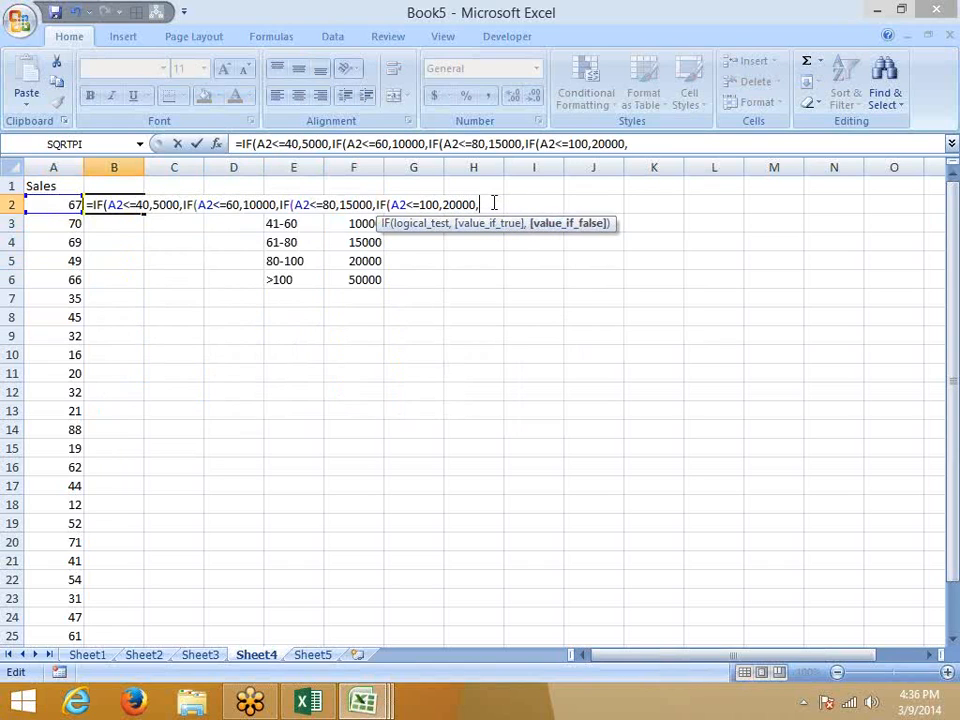
type("50000")
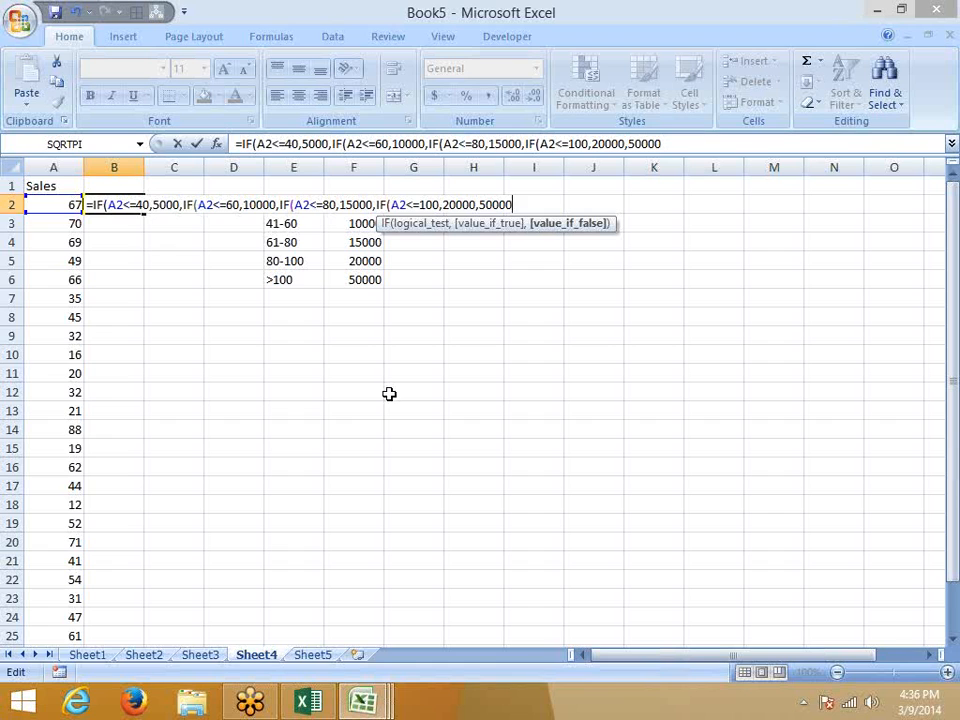
key("Return")
left_click(440, 426)
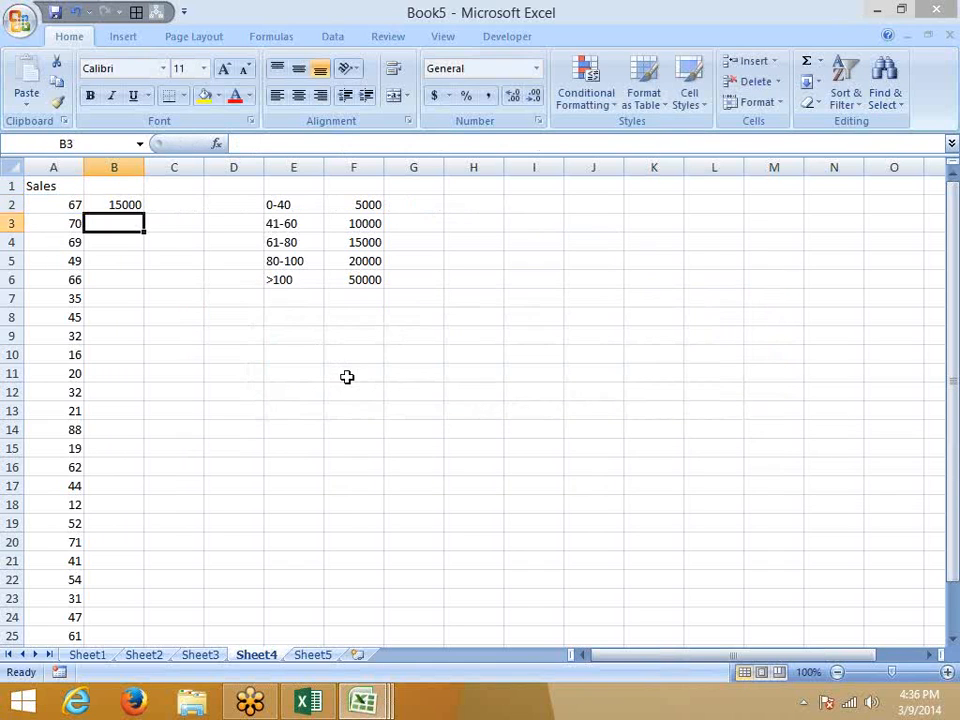
Fill B2's nested IF commission formula down column B.
left_click(127, 204)
double_click(143, 214)
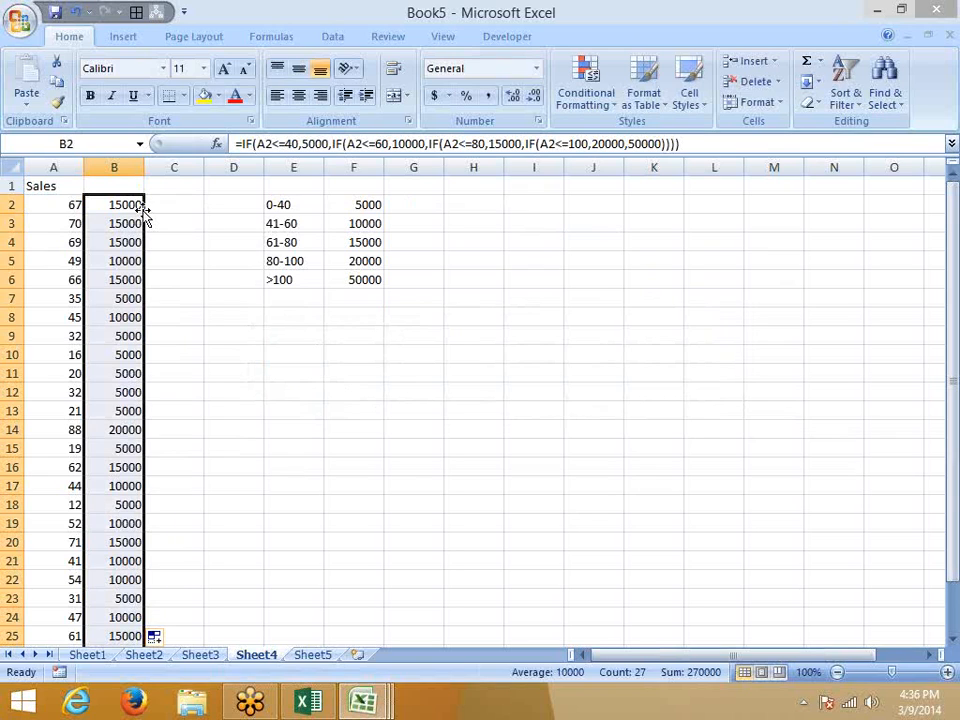
left_click(314, 326)
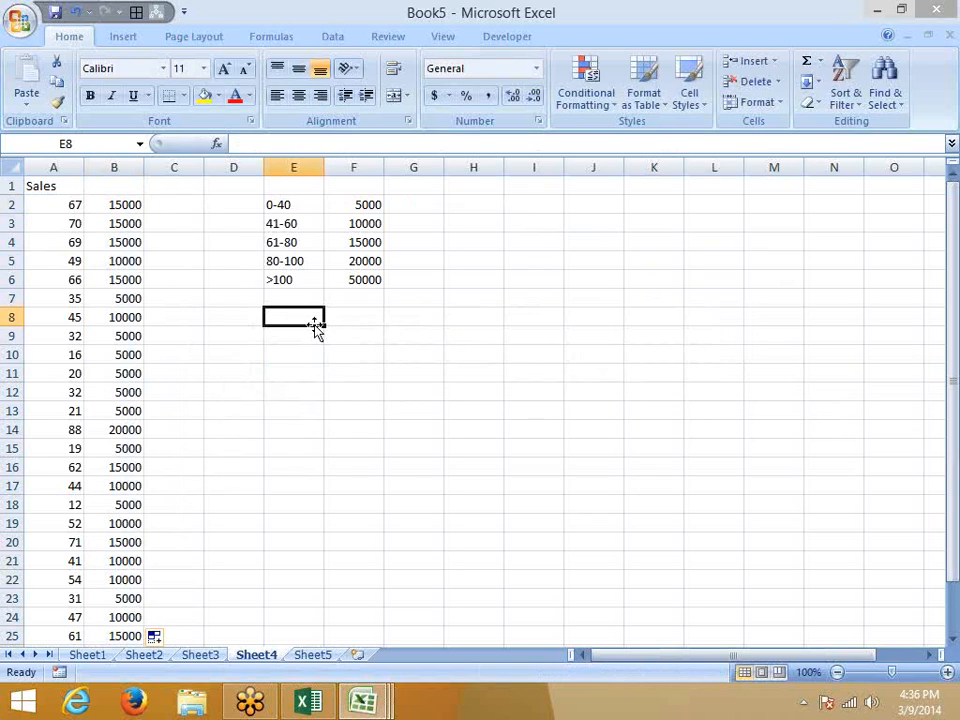
Enter the band label 85-90 in E8 with its amount 8000 in F8.
type("85-9")
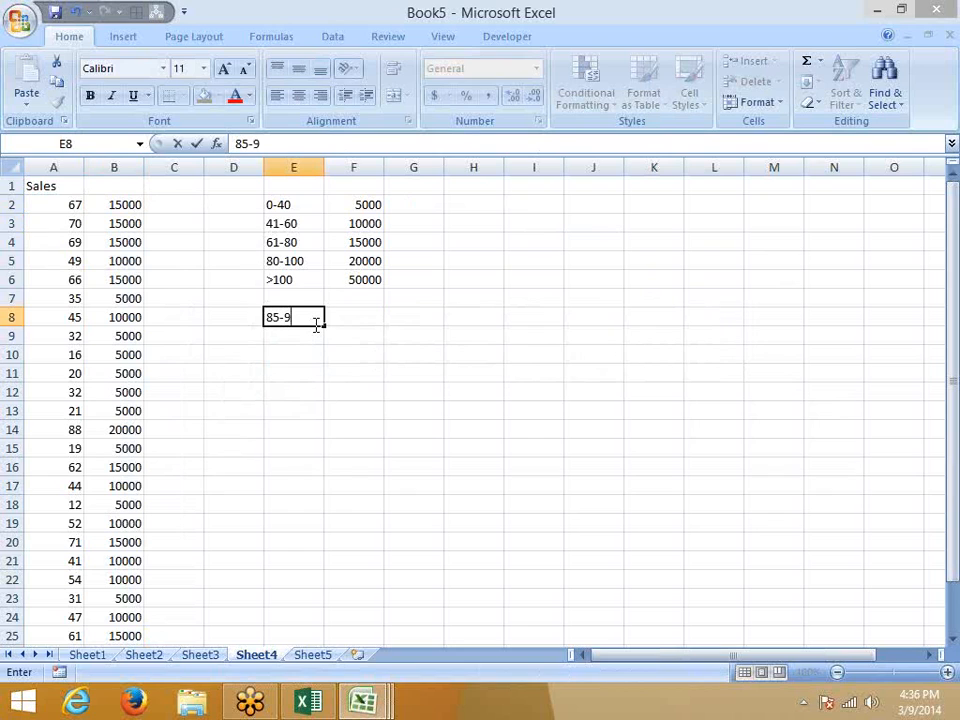
type("0")
key("Tab")
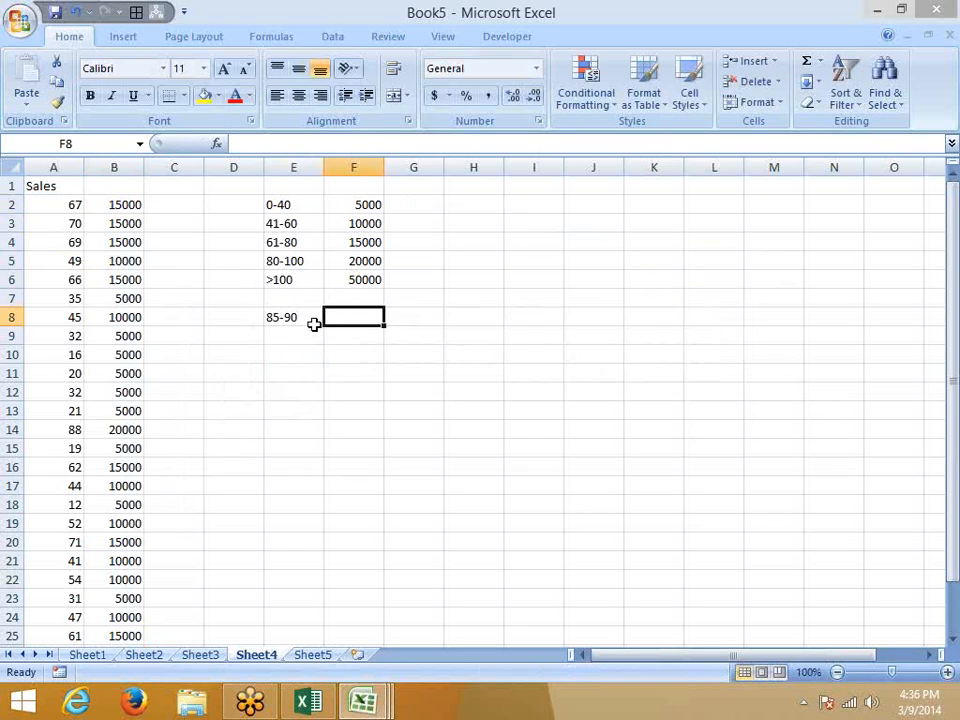
type("8000")
key("Return")
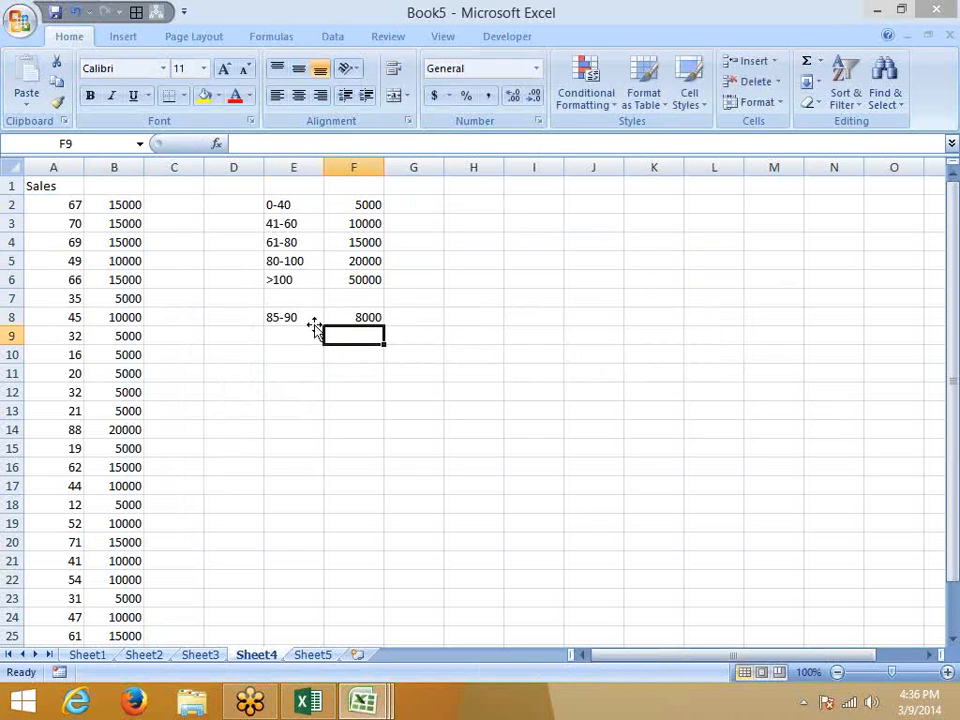
key("Left")
key("Left")
left_click(314, 323)
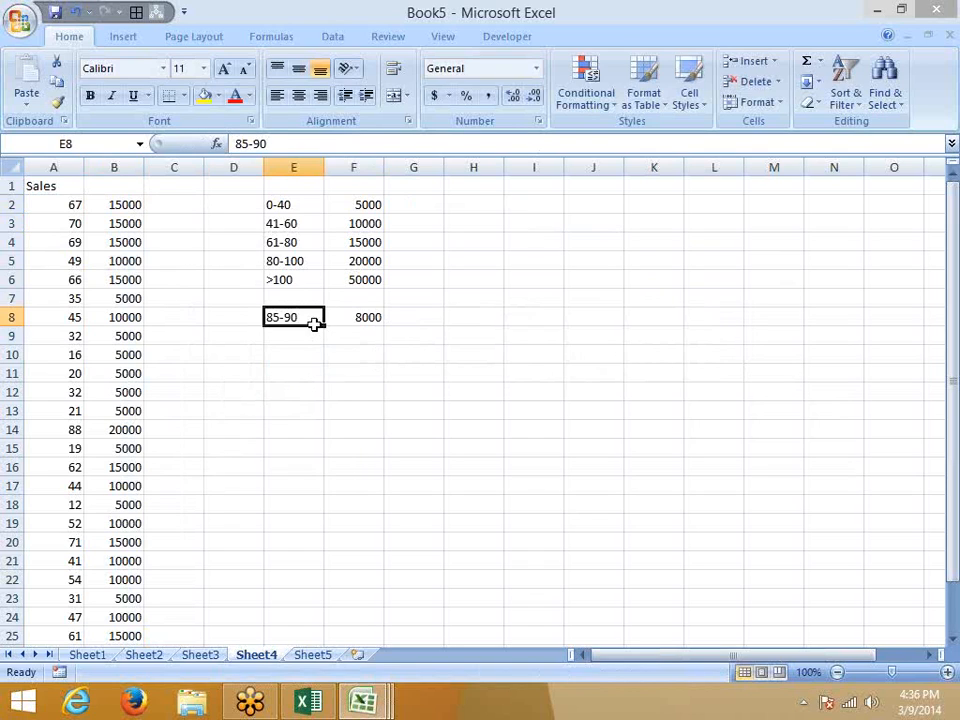
key("ctrl+Left")
key("ctrl+Up")
key("Right")
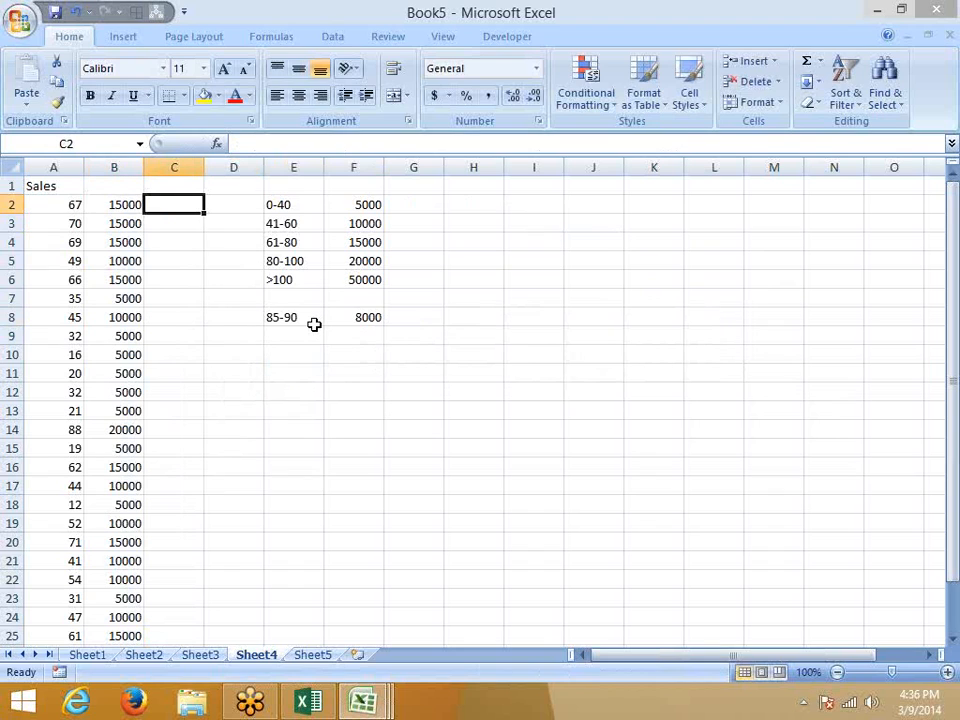
Enter =IF(AND(A2>=85,A2<=90),8000,0) in C2, accepting Excel's correction.
type("=if")
key("Tab")
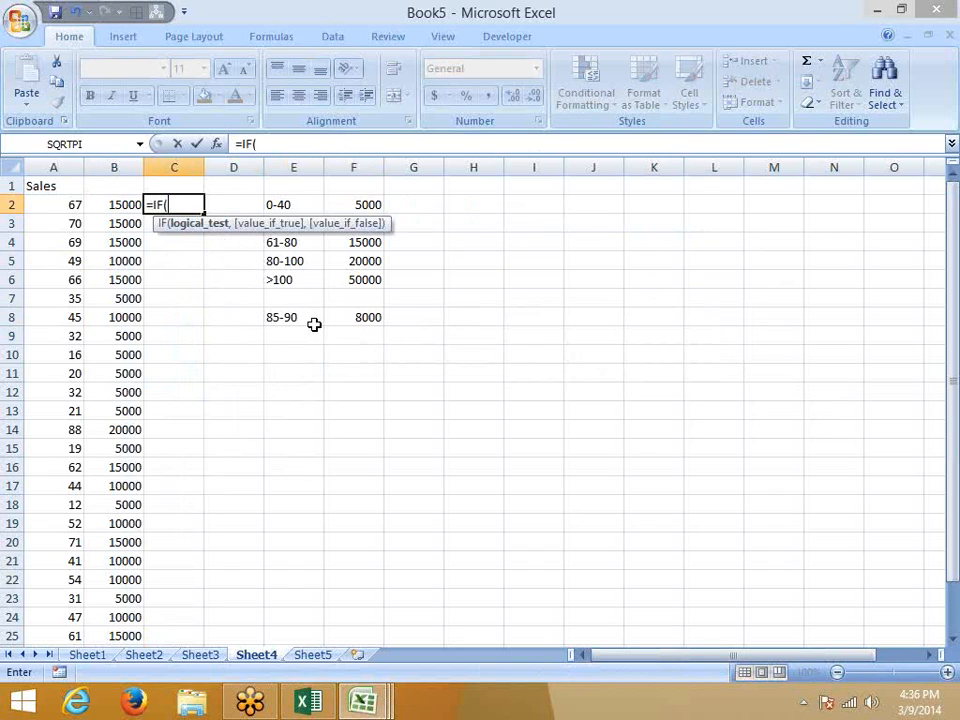
type("and")
key("Tab")
key("Left")
key("Left")
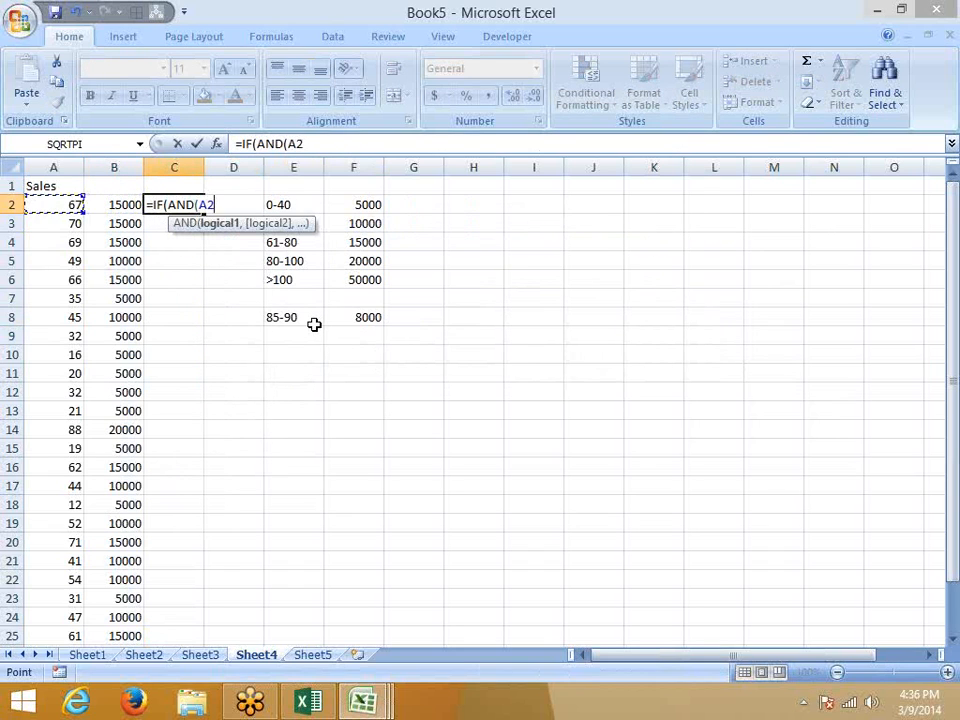
type(">=85")
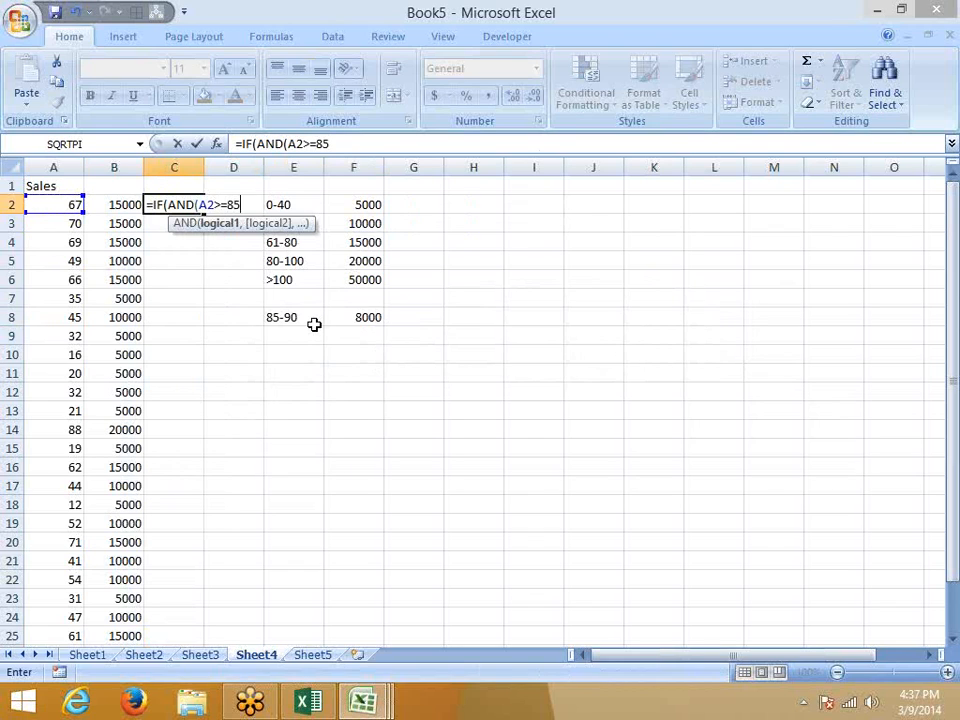
type(",")
key("Left")
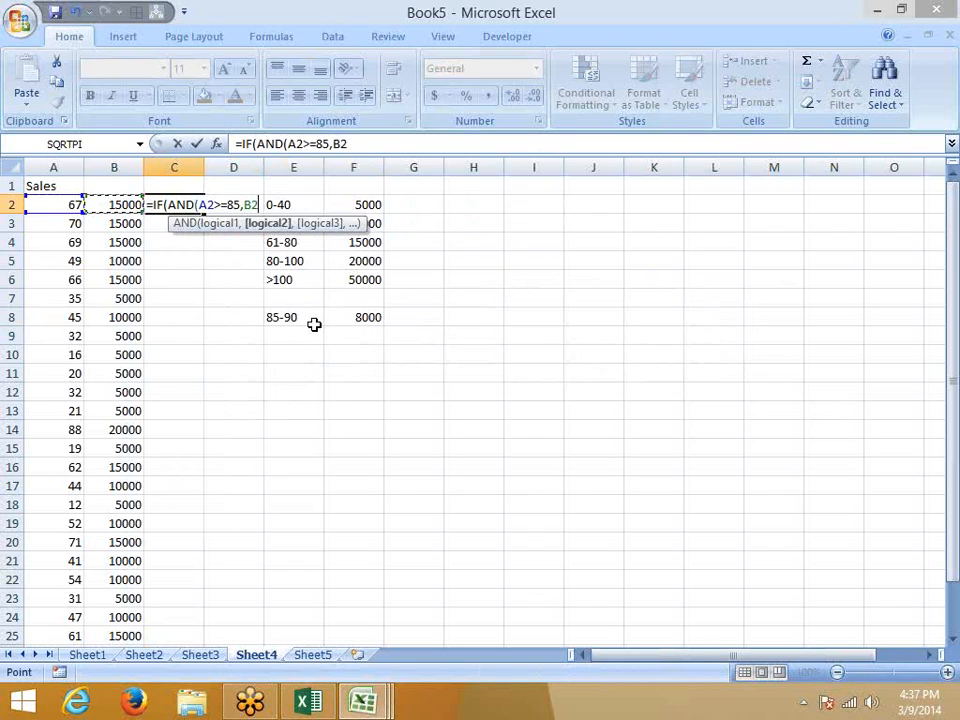
key("Left")
type("<=")
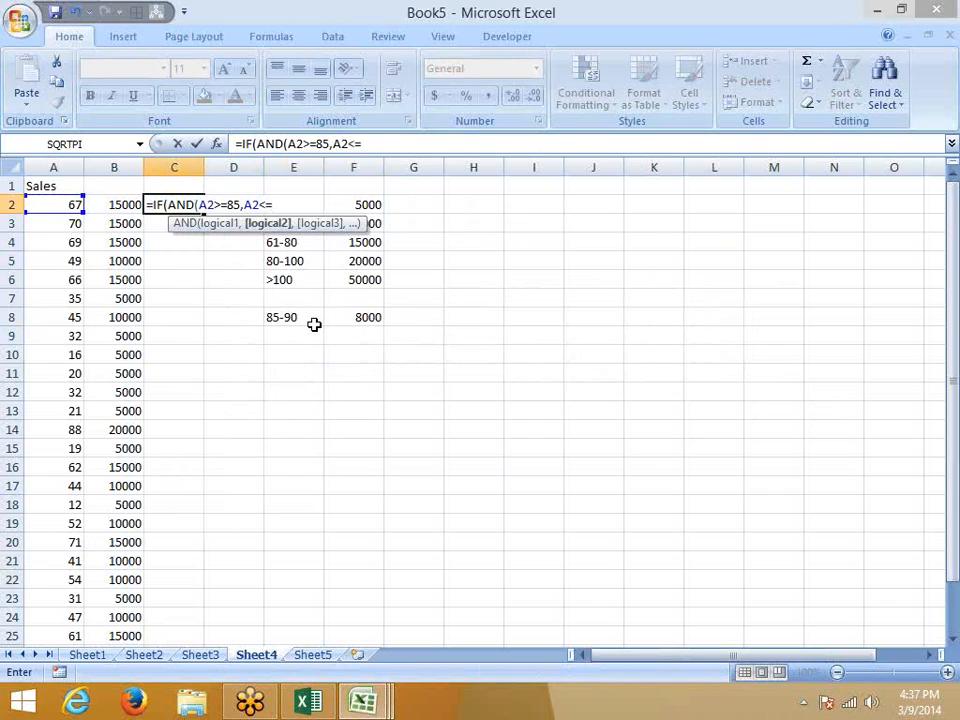
type("90")
type("),")
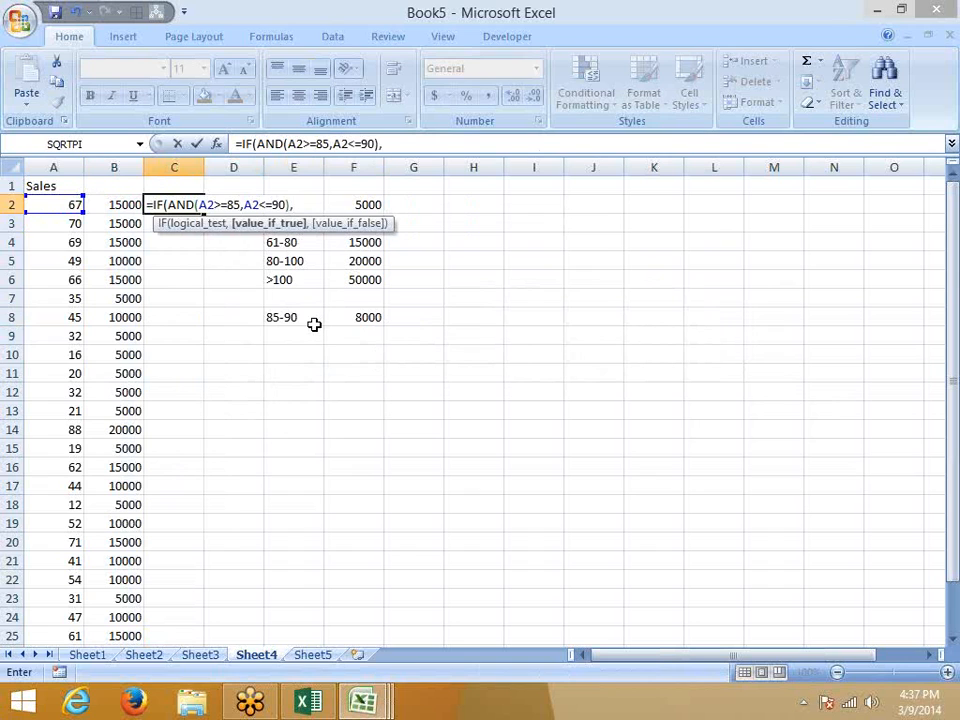
type("8000,")
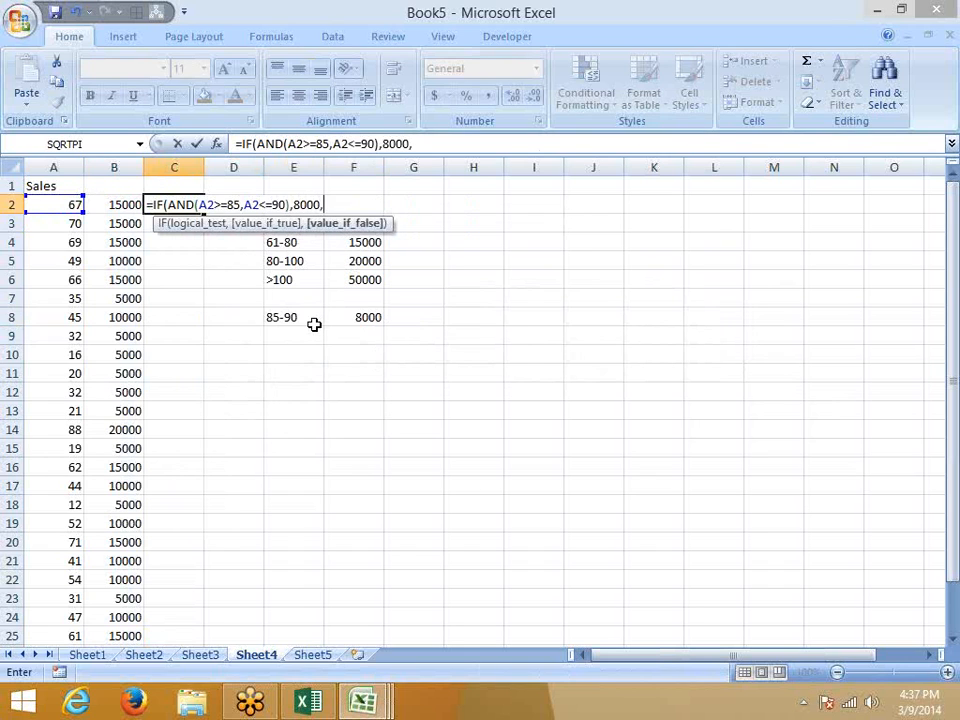
type("0")
key("Return")
key("Return")
key("Left")
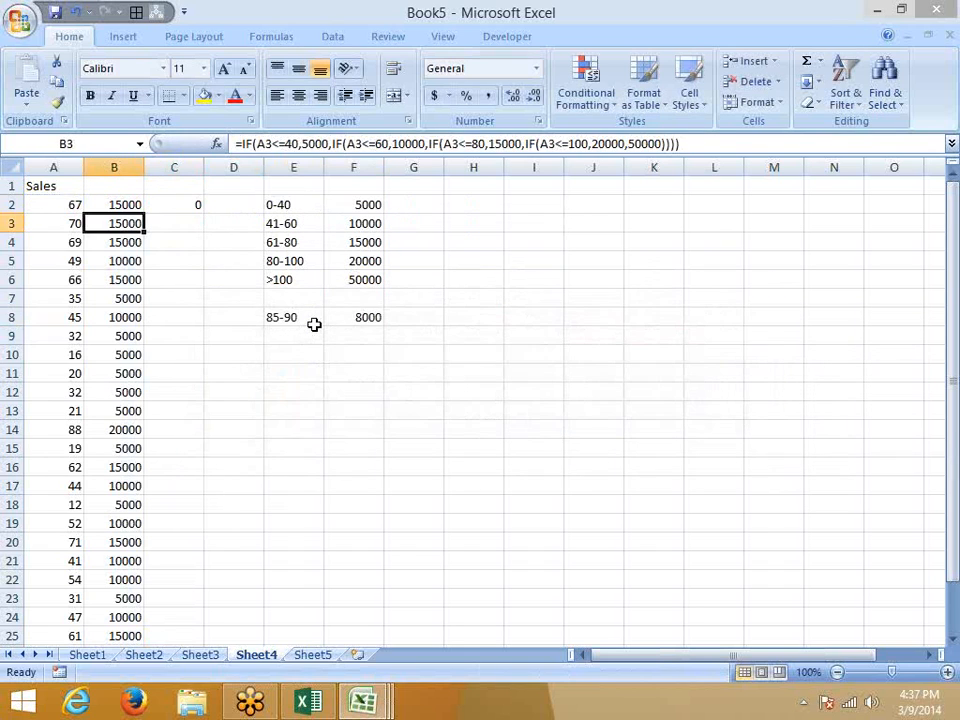
Fill C2's bonus formula down to row 28, then select its formula text for reuse.
key("ctrl+Down")
key("Right")
key("ctrl+shift+Up")
key("ctrl+d")
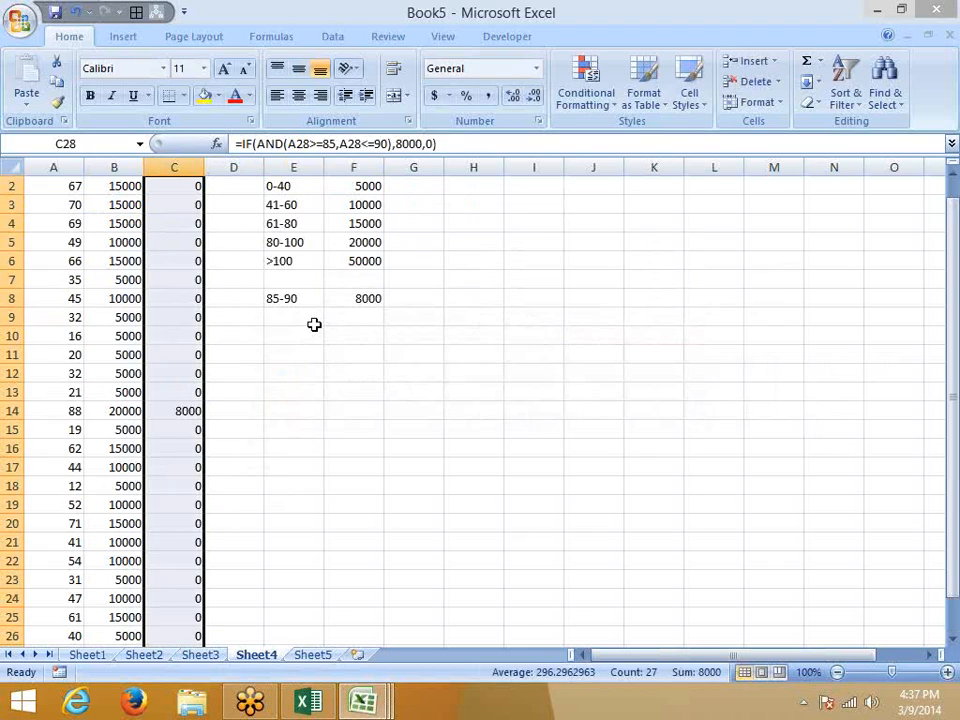
key("ctrl+Up")
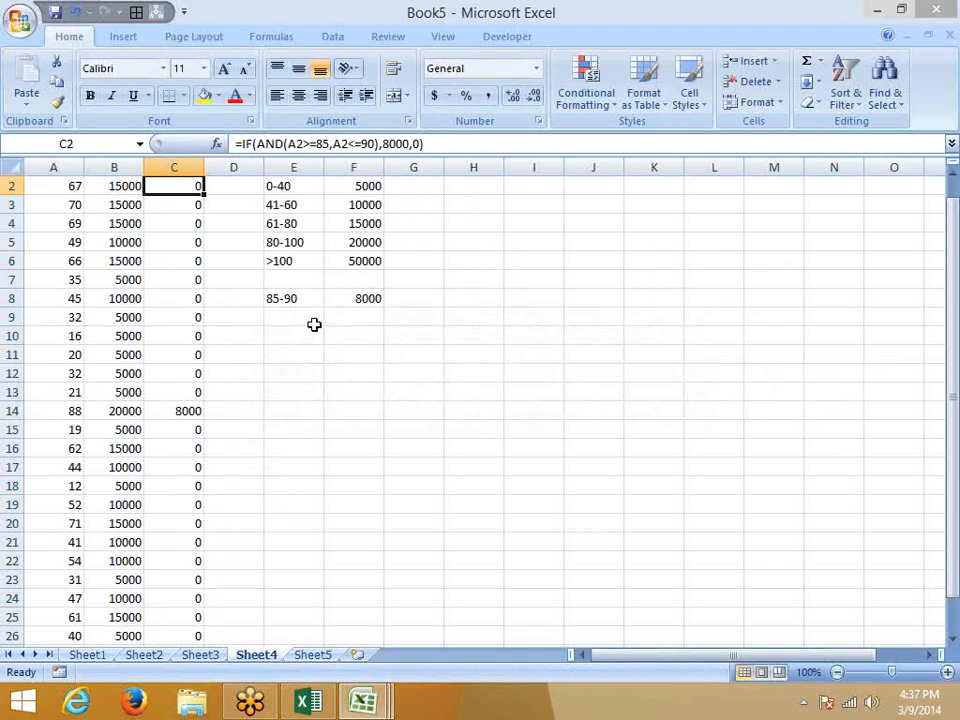
key("Down")
key("Down")
key("Down")
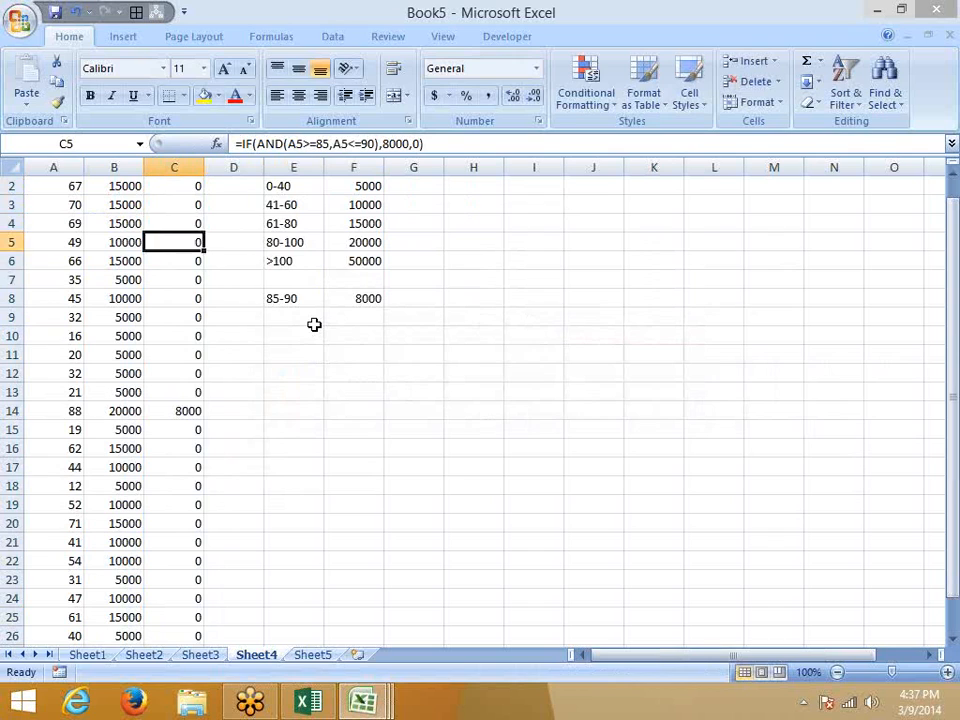
key("Up")
key("Up")
key("Up")
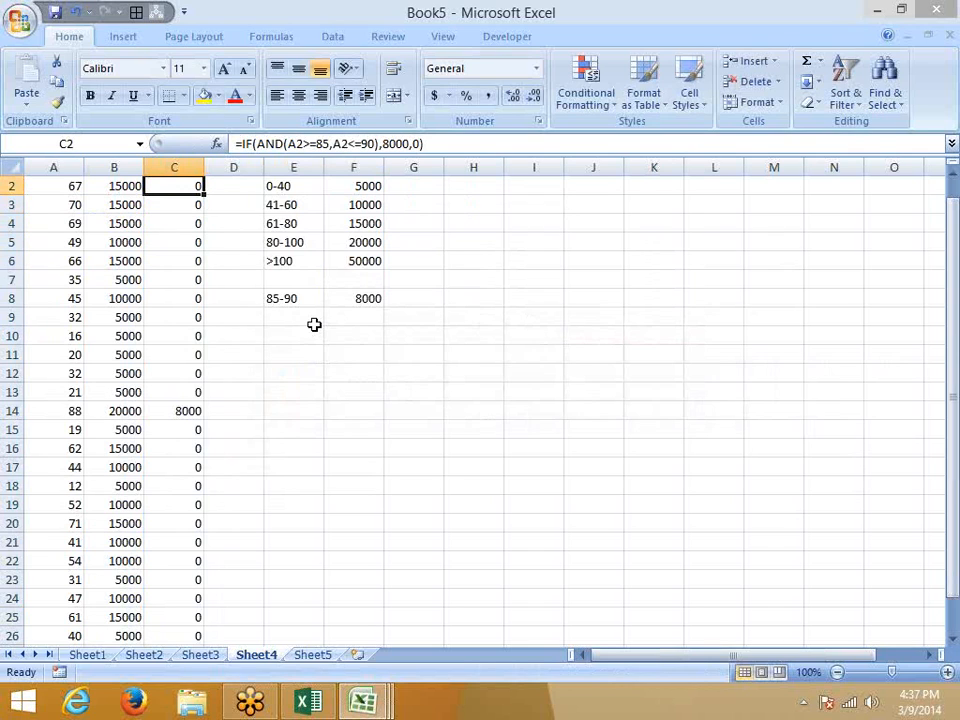
left_click_drag(424, 144, 245, 144)
key("ctrl+c")
key("Escape")
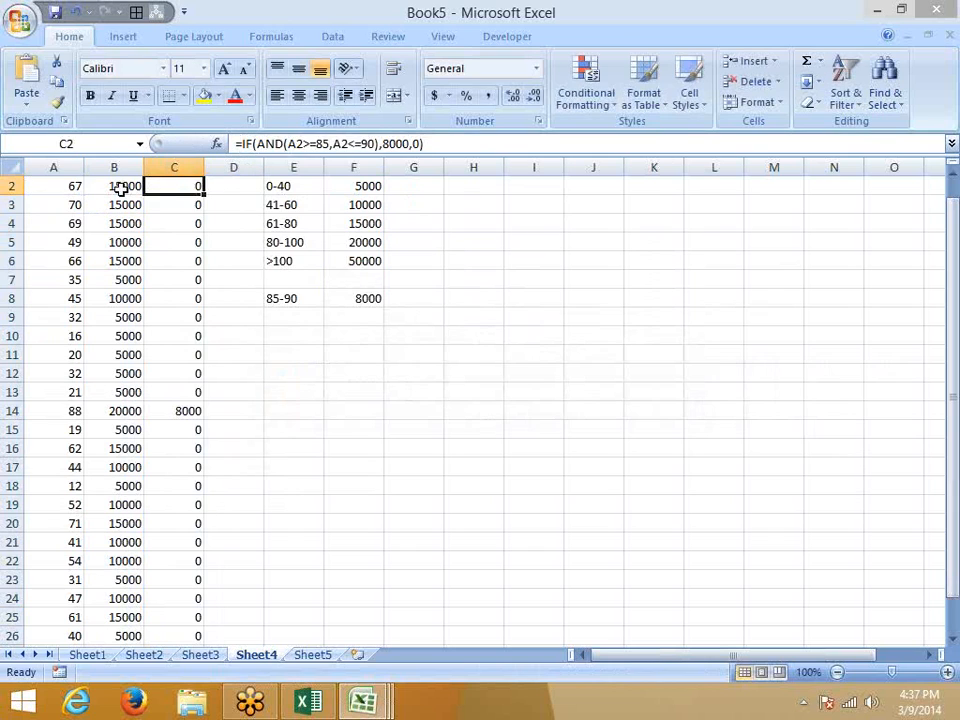
Append +IF(AND(A2>=85,A2<=90),8000,0) to B2's formula and fill it down column B.
left_click(118, 186)
left_click(714, 147)
type("+")
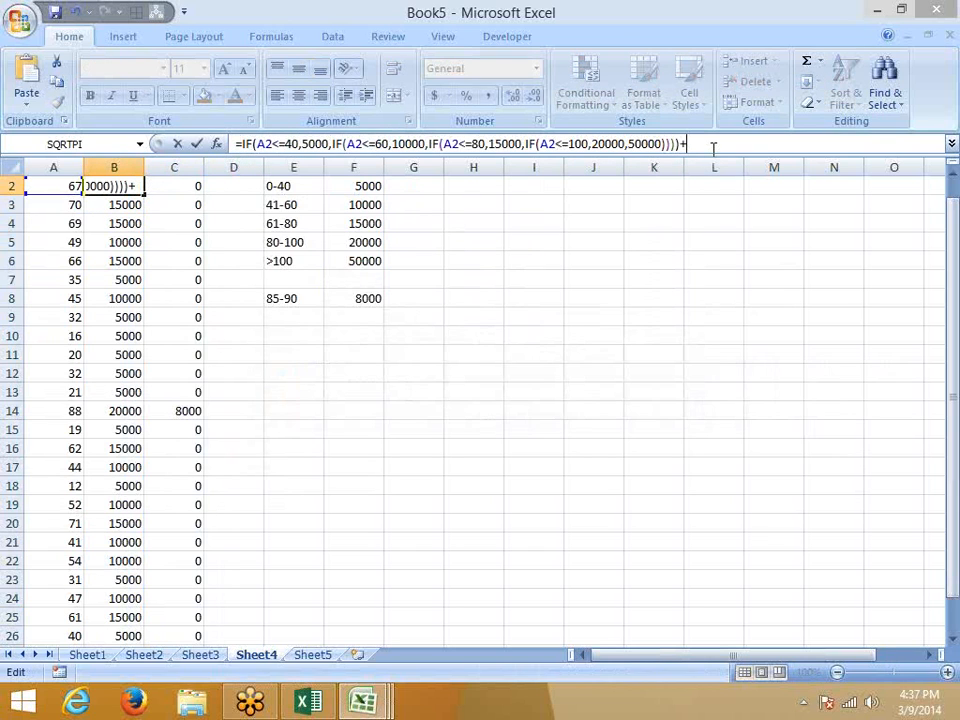
key("ctrl+v")
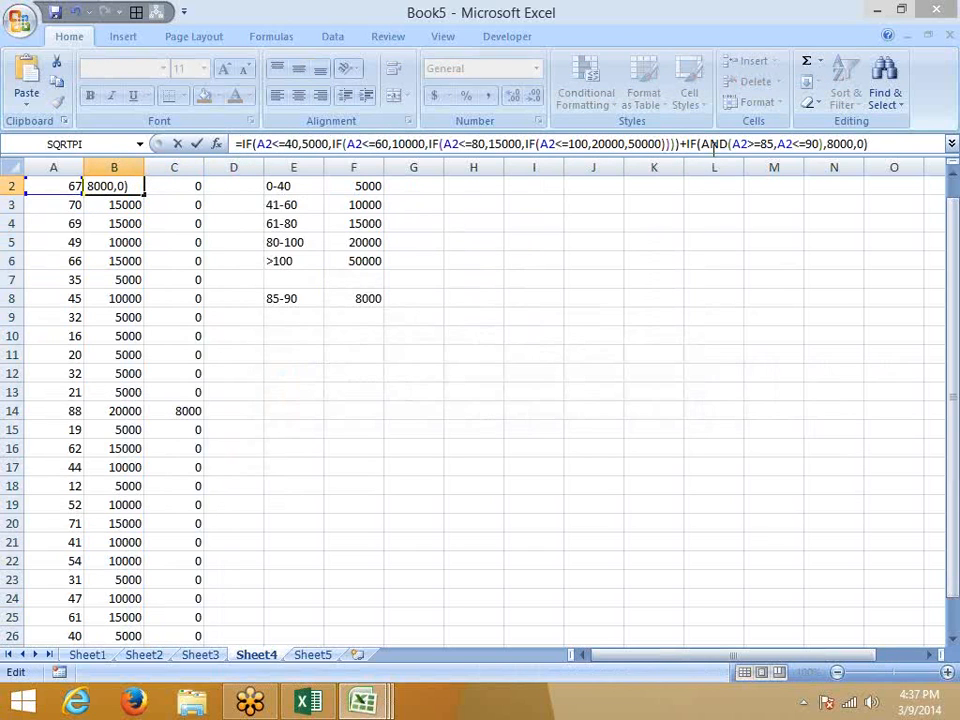
key("ctrl+Return")
key("ctrl+shift+Down")
key("ctrl+d")
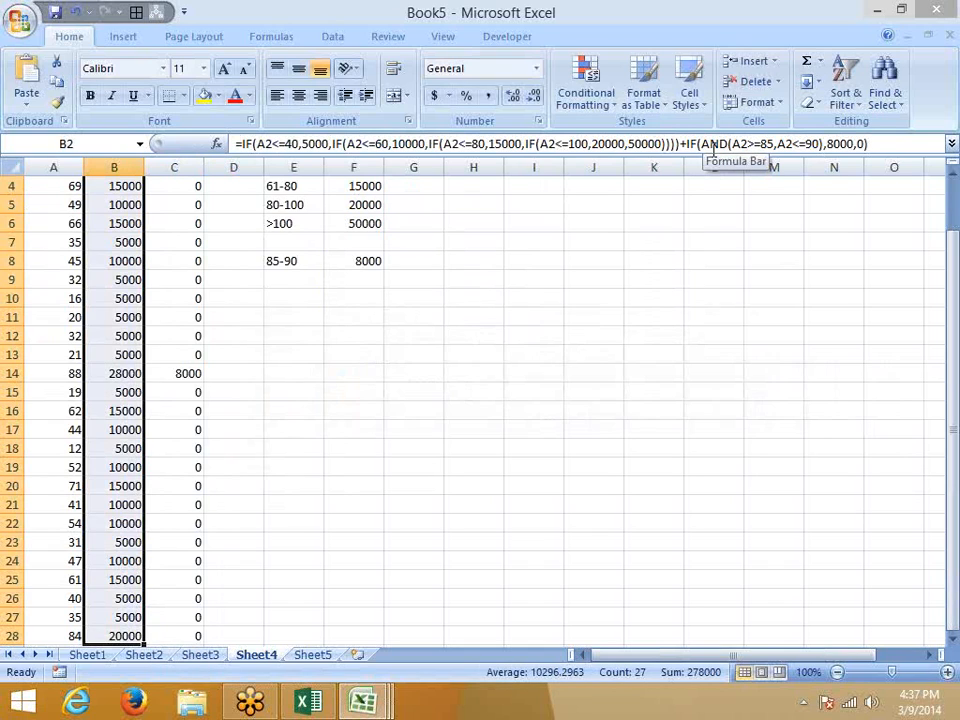
key("Up")
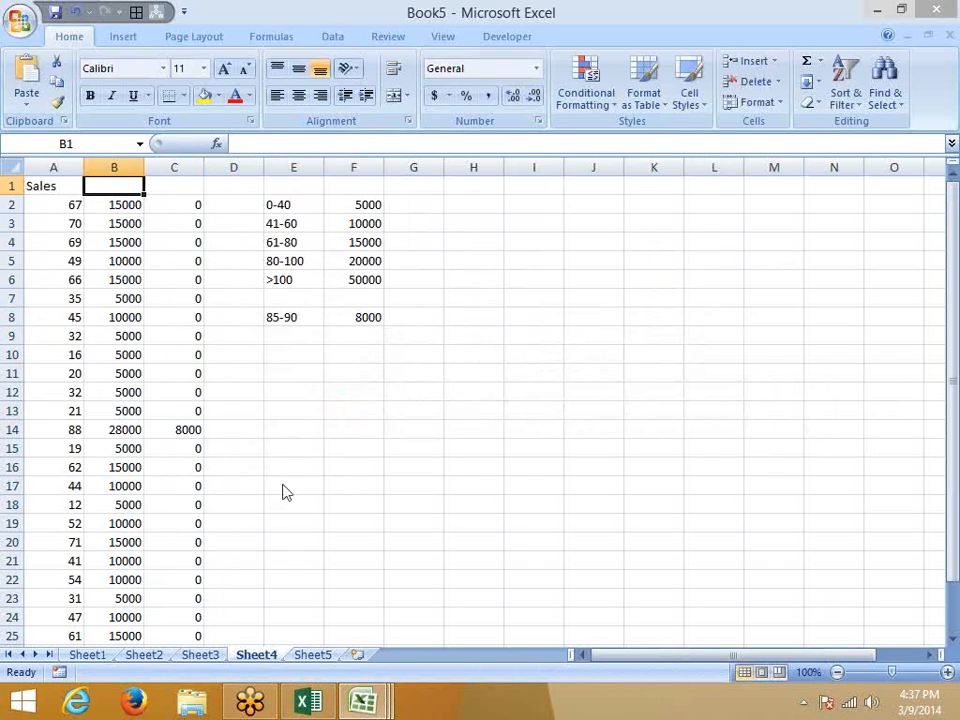
key("F12")
Save the workbook to the Desktop as Q1, then go to Sheet3.
left_click_drag(274, 279, 283, 212)
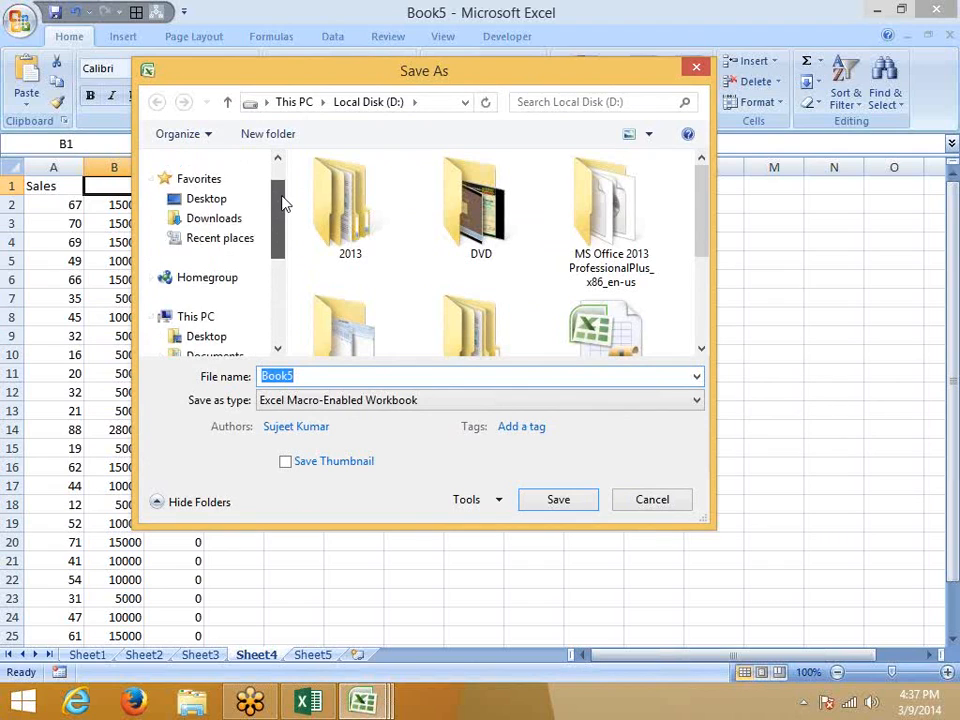
left_click(206, 198)
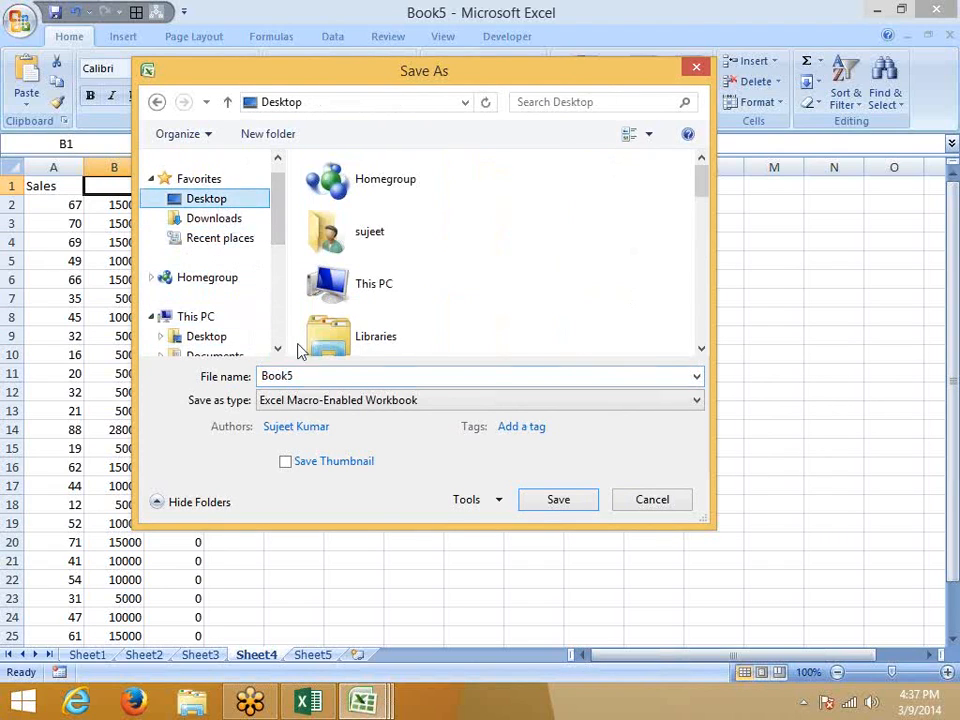
left_click(296, 375)
type("Q")
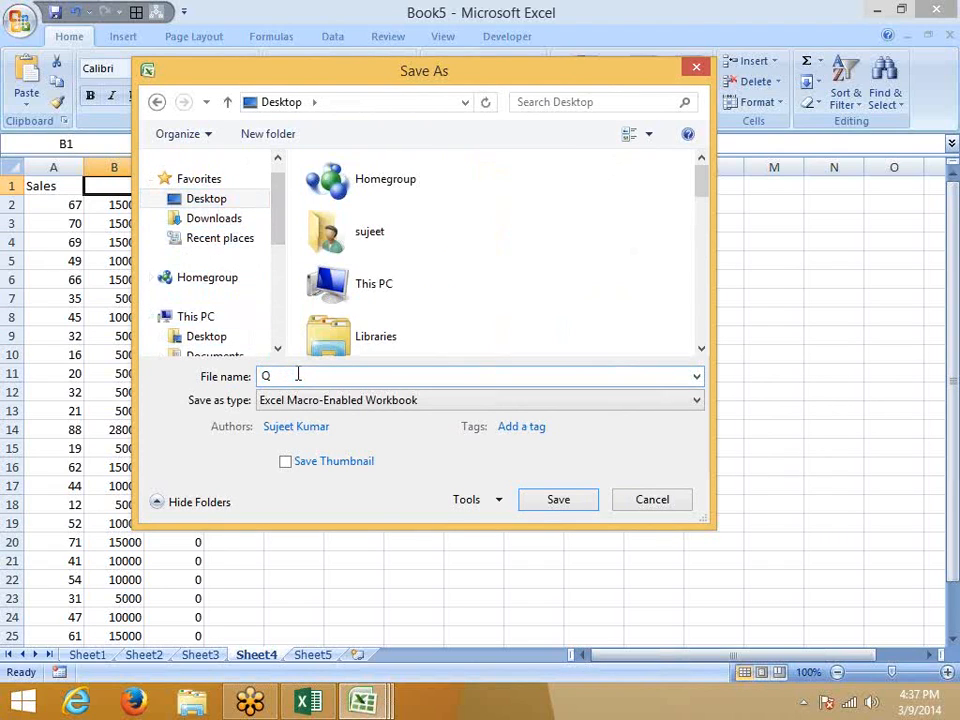
type("1")
left_click(541, 508)
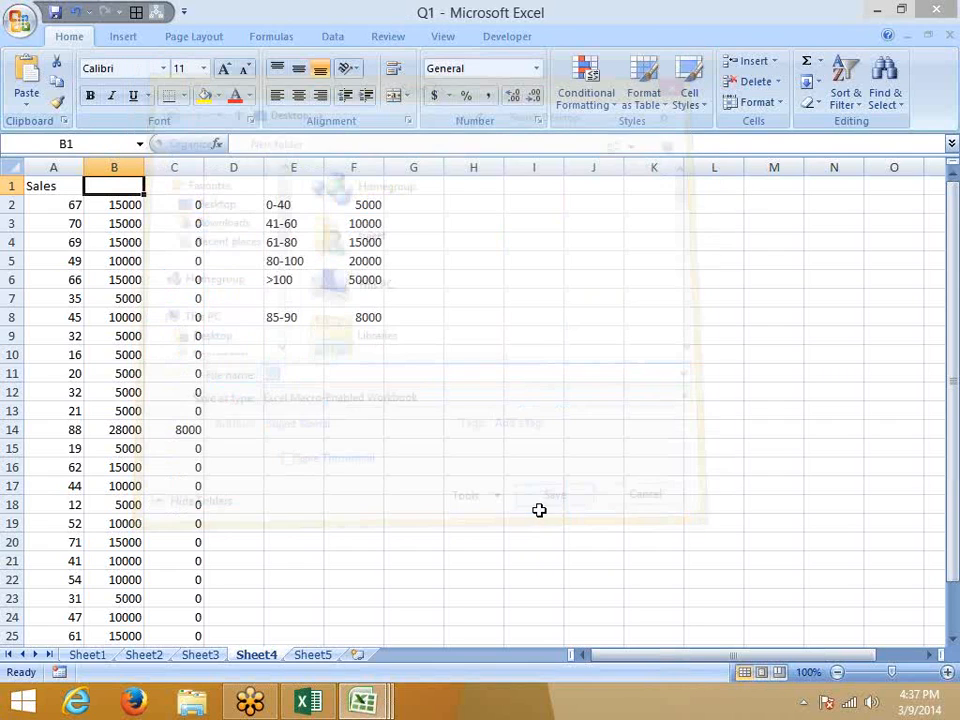
left_click(196, 655)
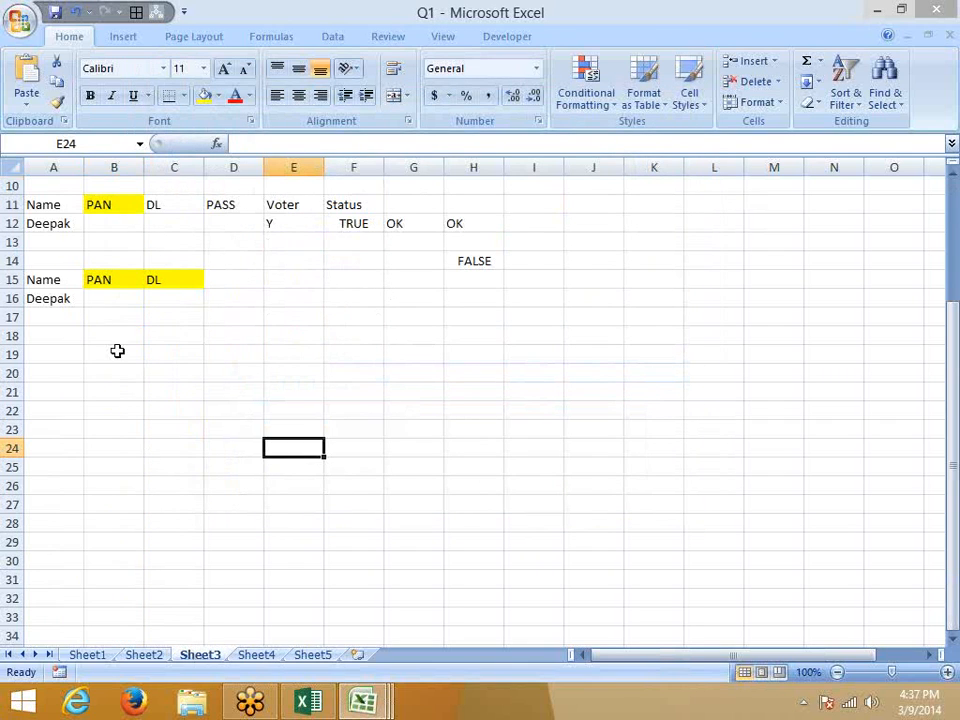
Type Q1 in Sheet3's D14, then return to Sheet4 and select the bands in E2:F6.
left_click(249, 257)
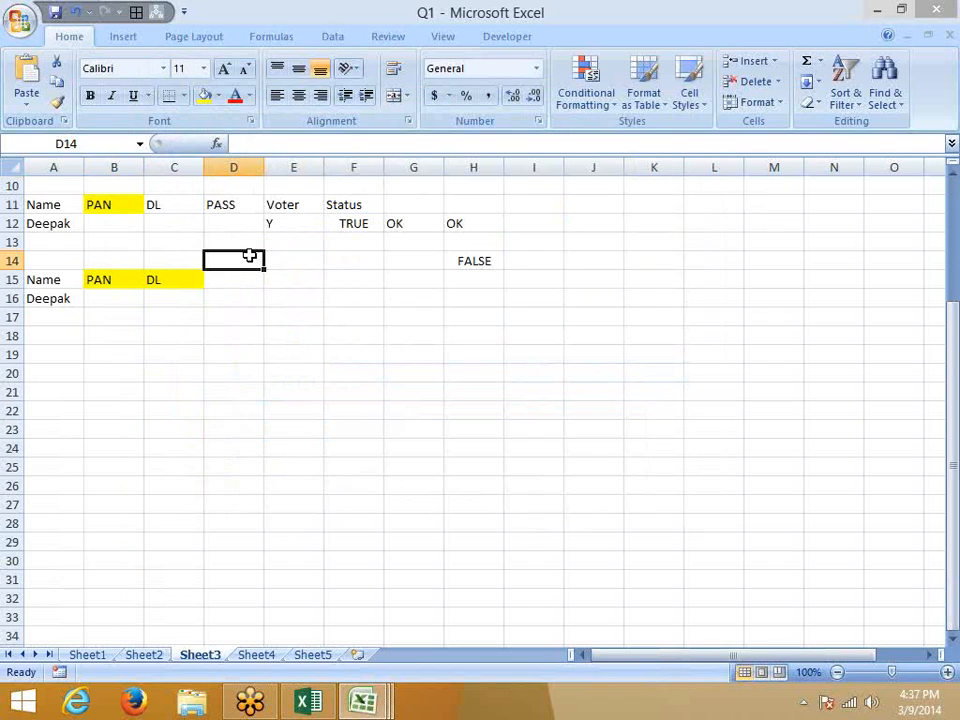
type("Q1")
key("Return")
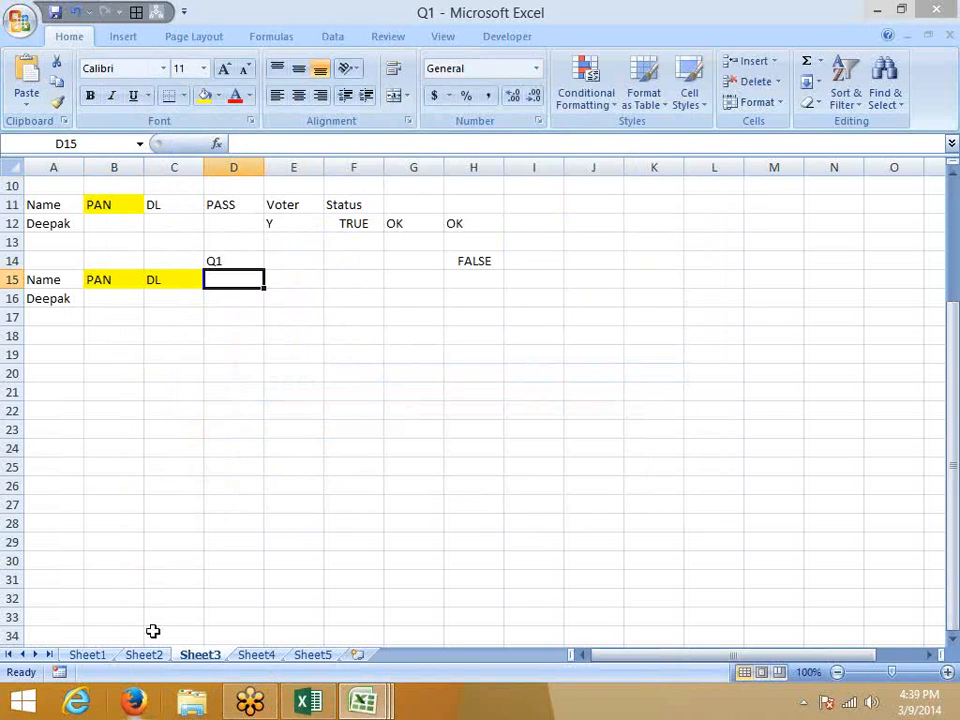
left_click(229, 638)
left_click(250, 655)
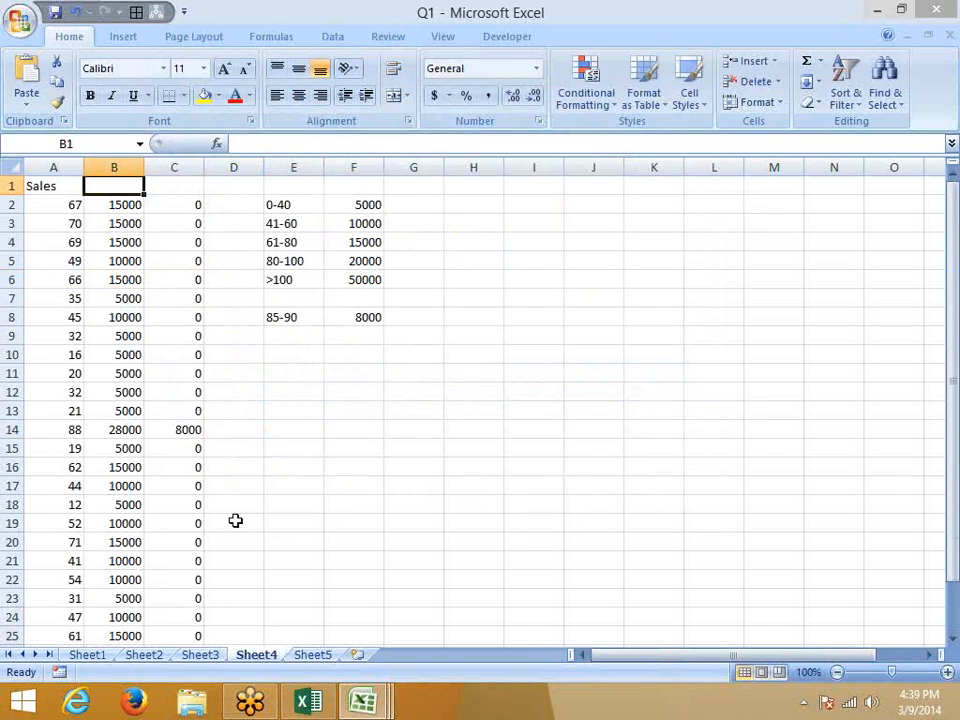
left_click_drag(302, 205, 347, 272)
Cut the band labels E2:E6 into E12, then undo the move.
left_click_drag(279, 200, 278, 276)
key("ctrl+c")
left_click(294, 392)
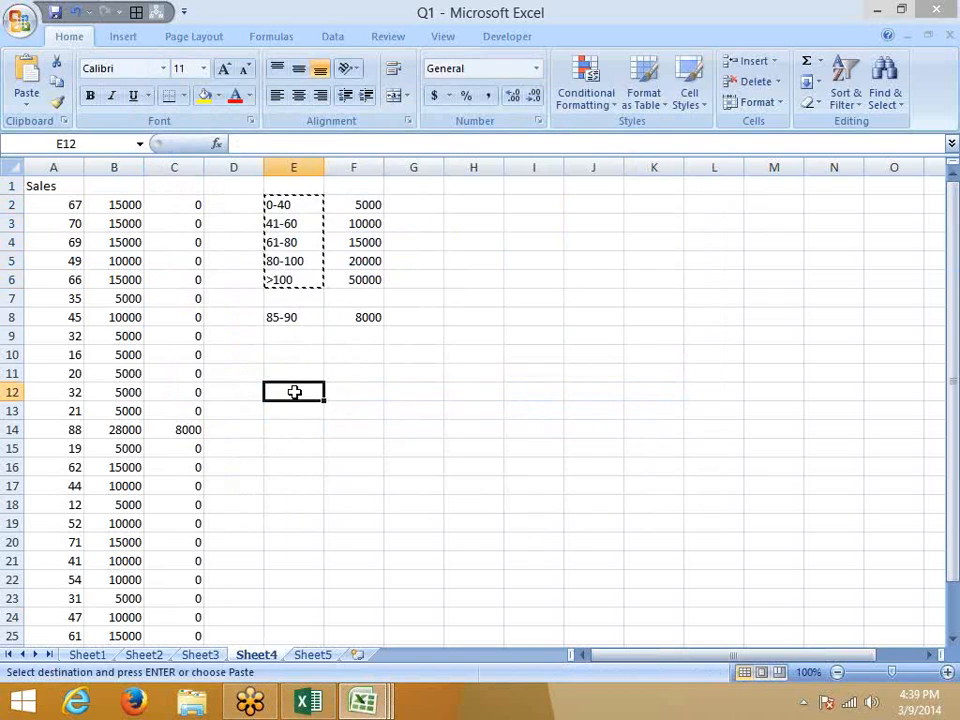
key("ctrl+v")
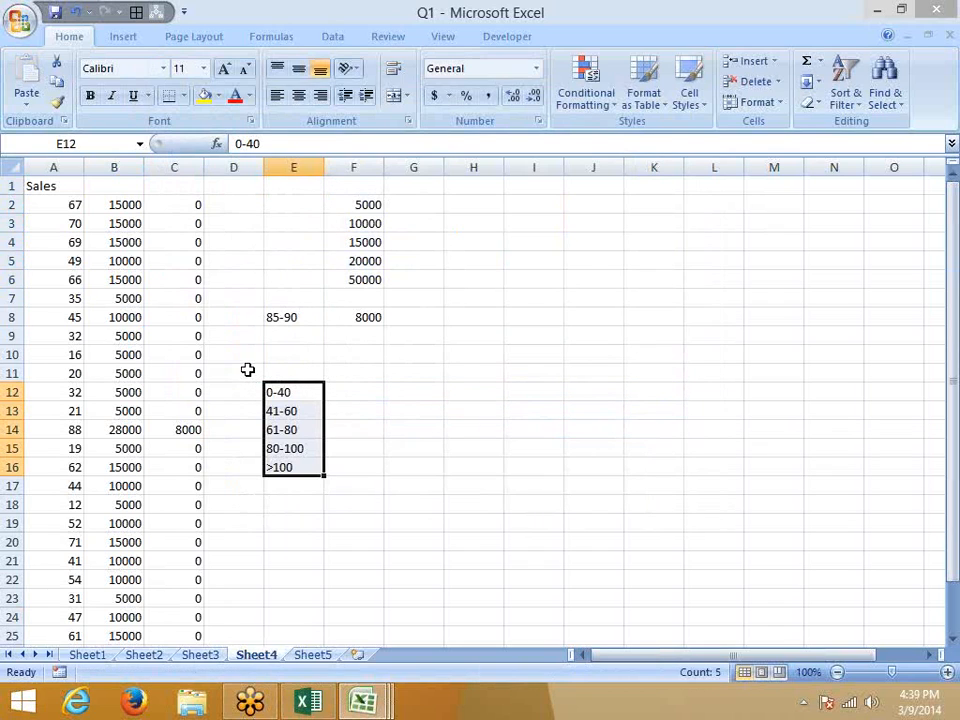
key("ctrl+z")
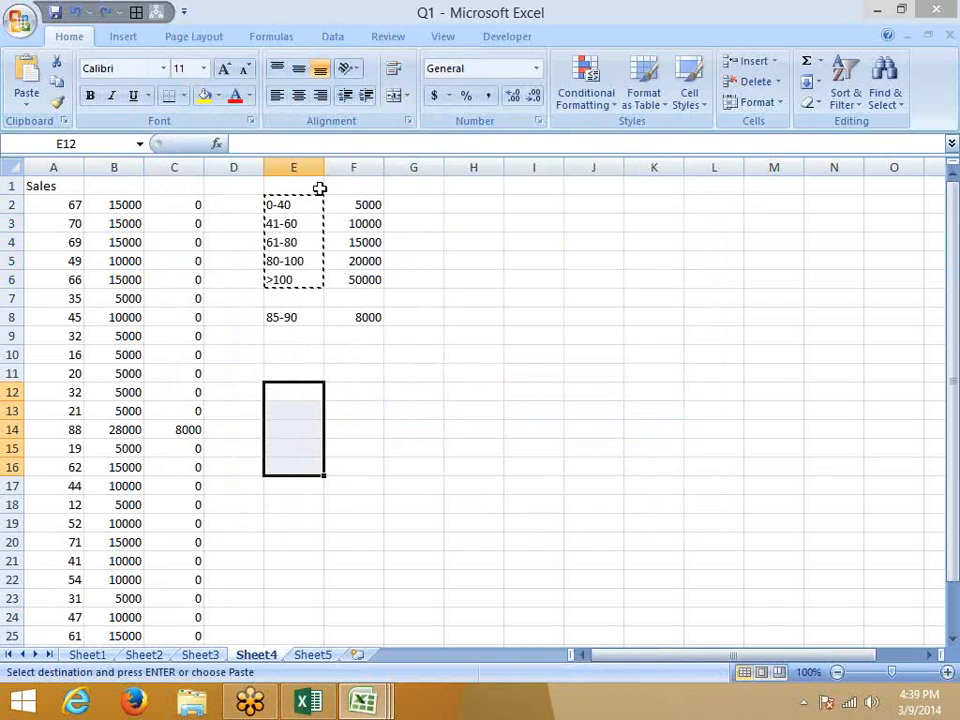
key("Escape")
Copy the band labels 0-40 through >100 into E11:E15.
left_click_drag(311, 199, 304, 272)
key("ctrl+c")
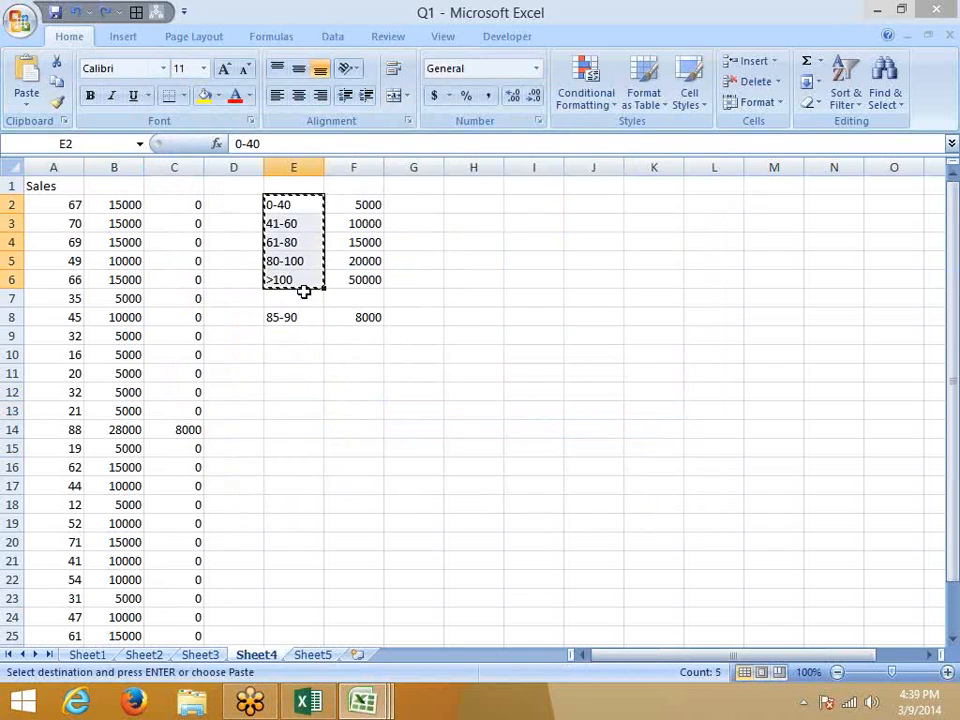
left_click(300, 368)
key("ctrl+c")
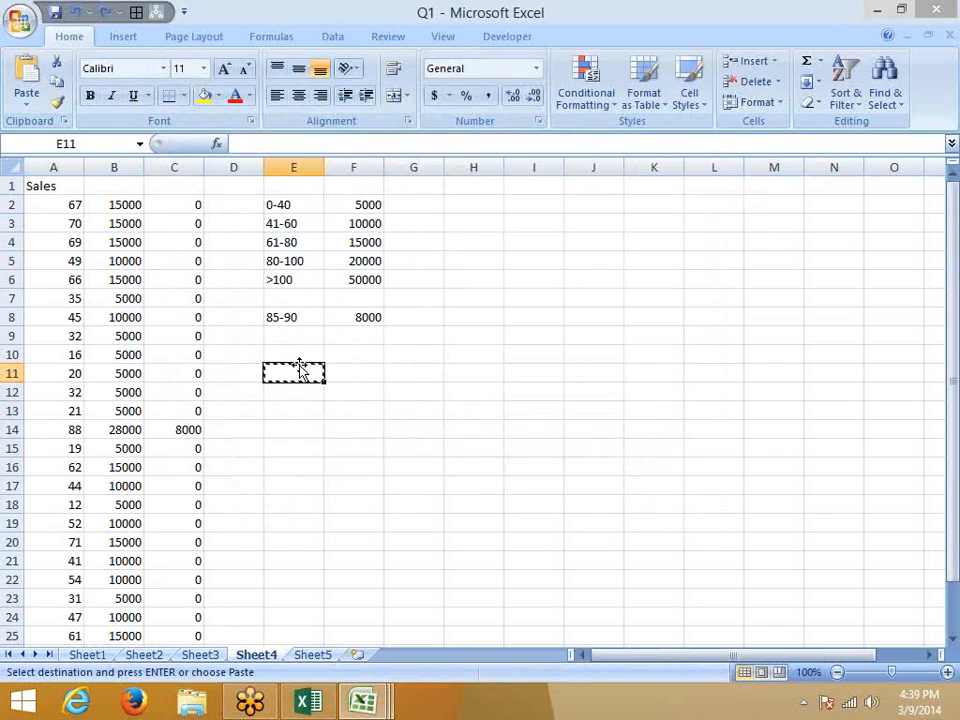
left_click_drag(297, 205, 298, 272)
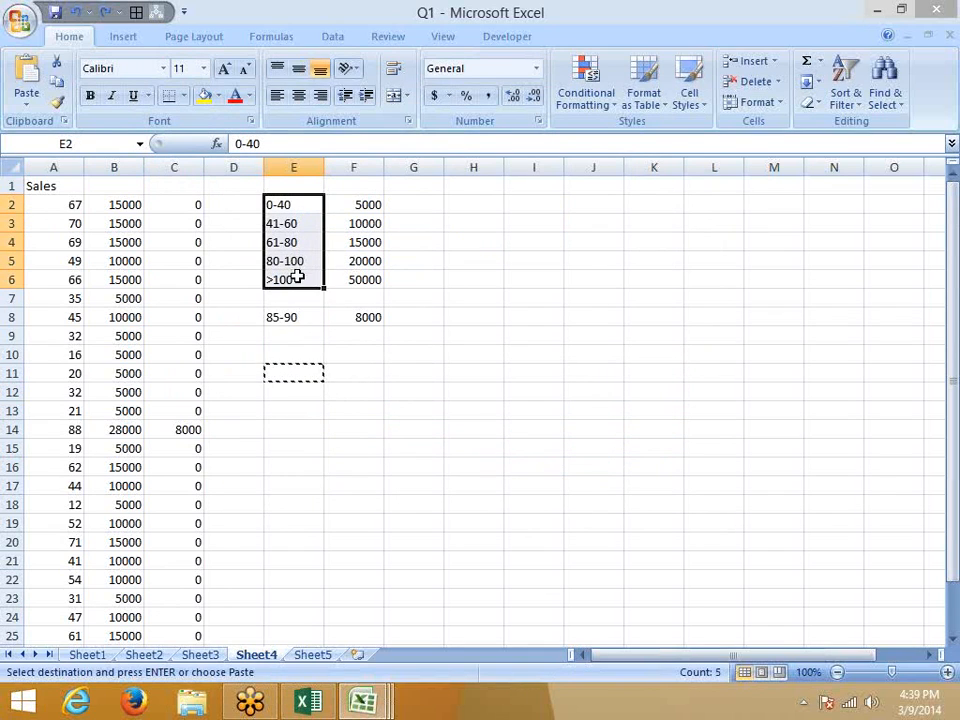
key("ctrl+c")
left_click(290, 356)
left_click(289, 367)
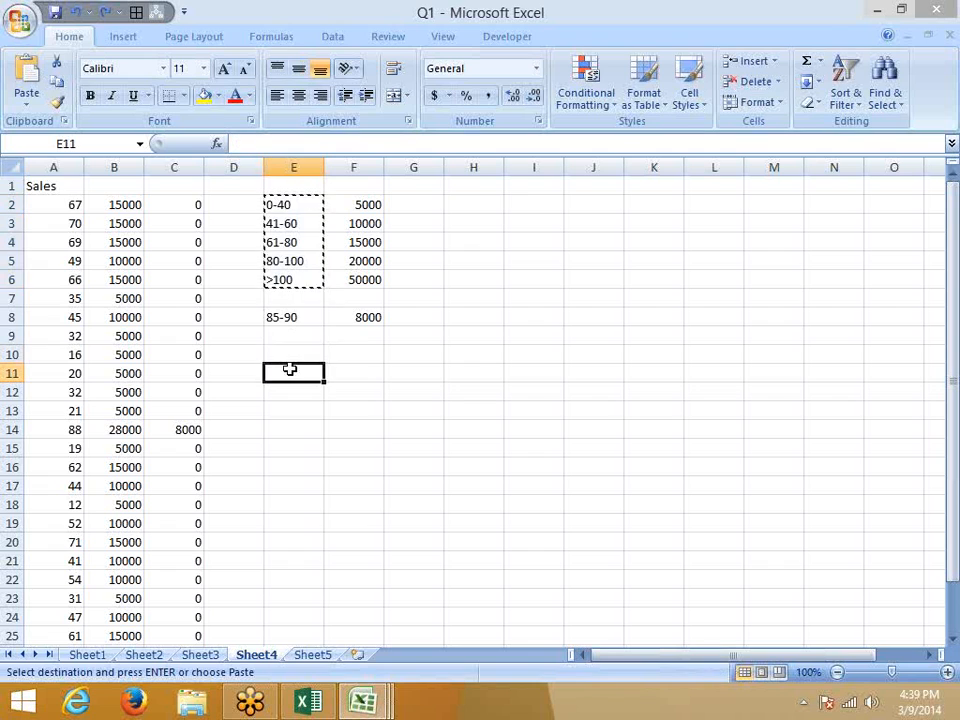
key("ctrl+v")
key("Escape")
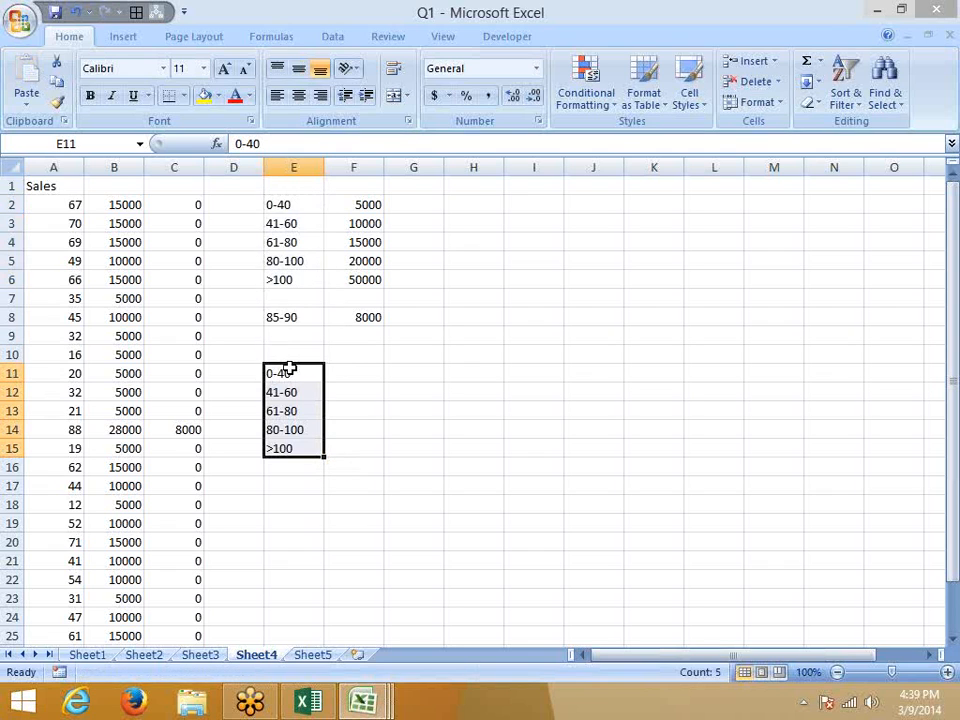
left_click_drag(364, 207, 370, 283)
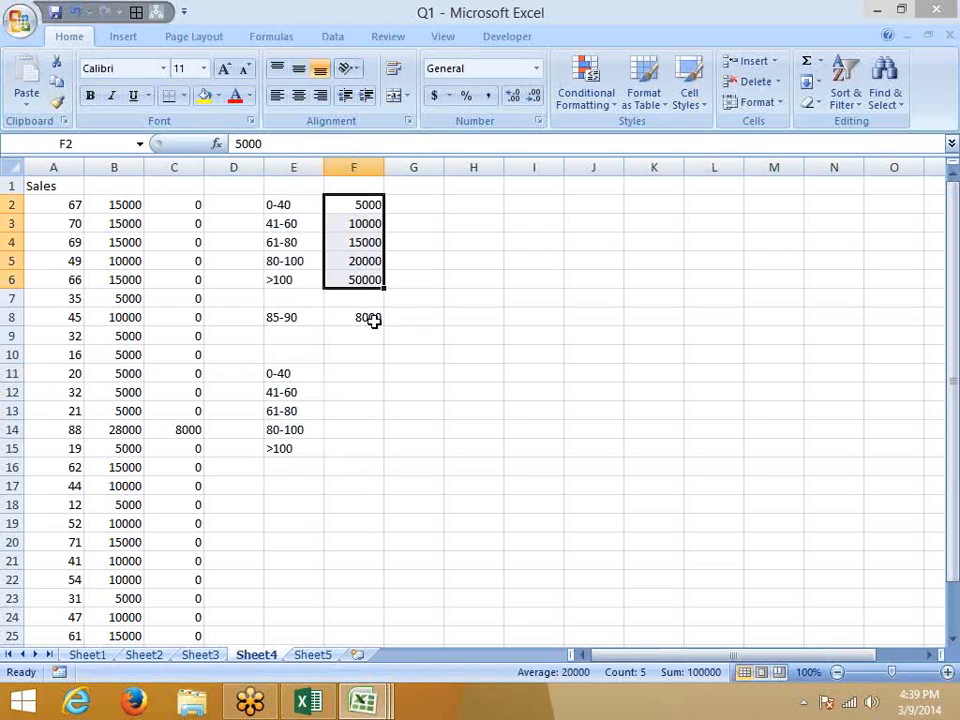
left_click(276, 375)
Enter rates 50 Pu, 80 pu, 100 pu, 150 pu in F11:F14 and begin 500 pu in F15.
left_click(348, 372)
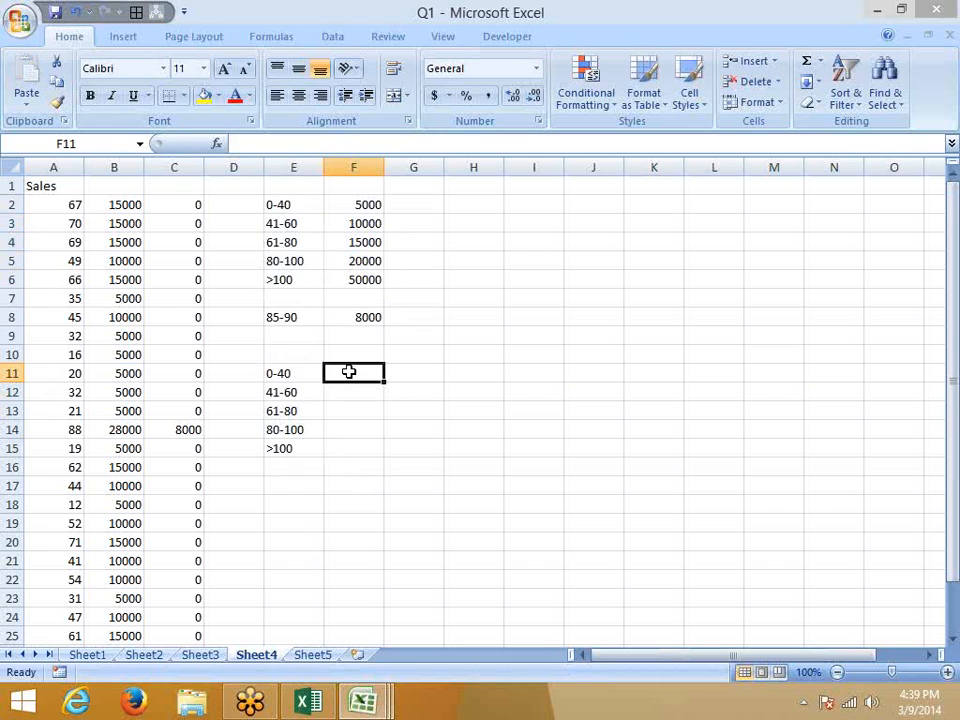
type("50")
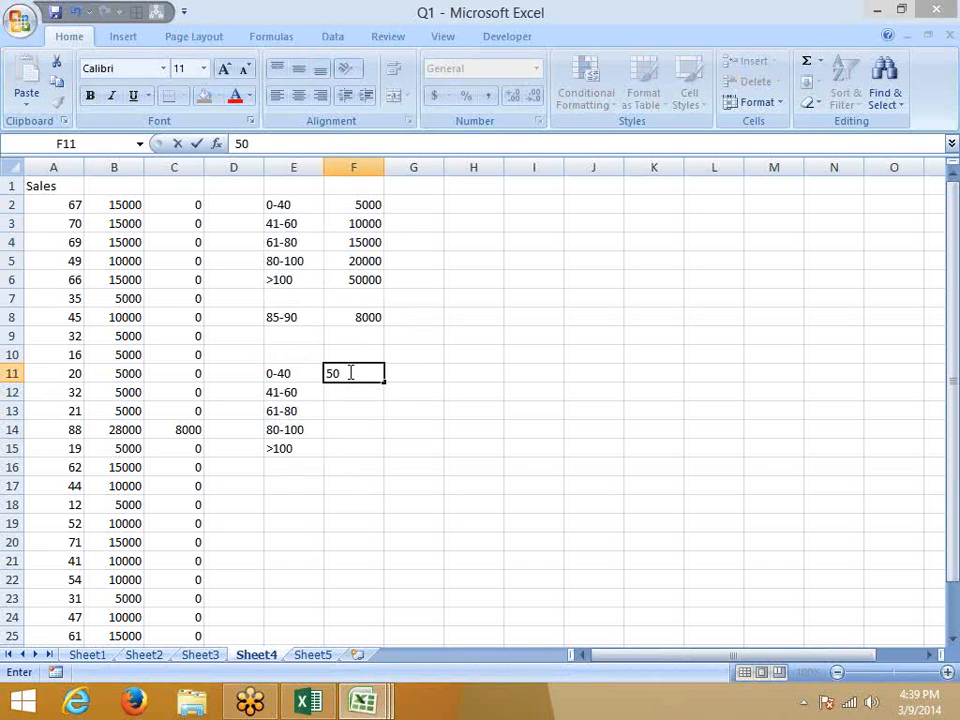
type(" Pu")
key("Return")
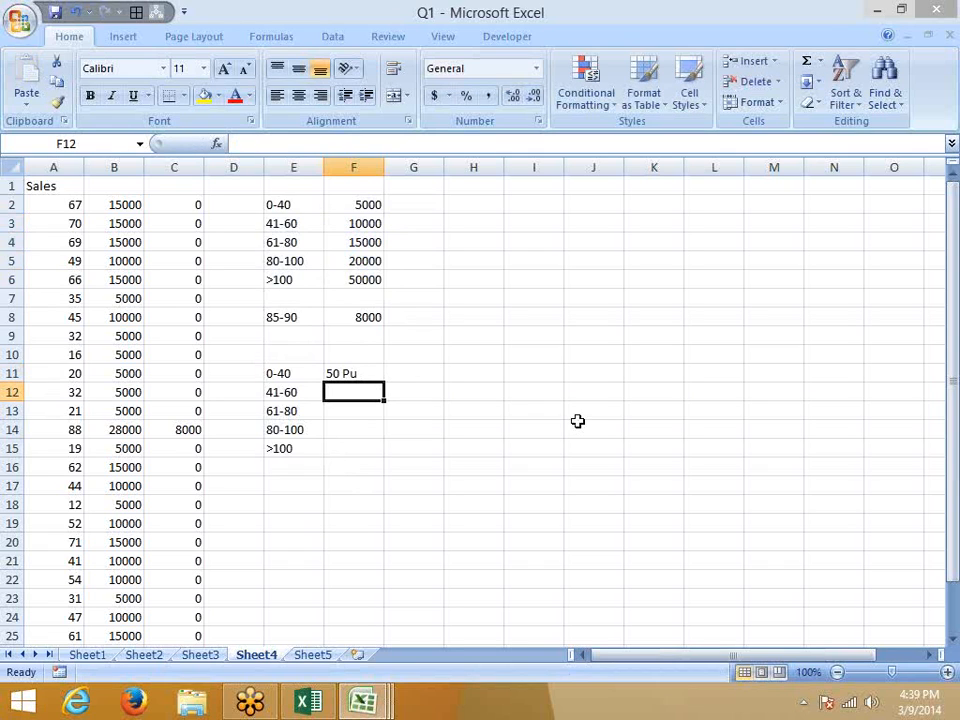
type("8")
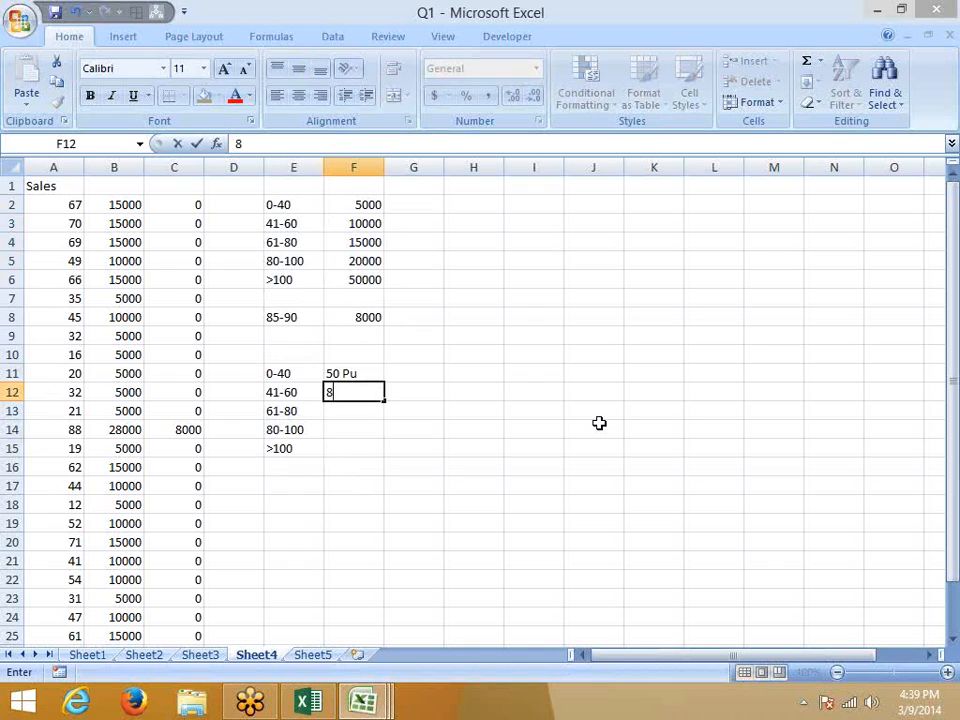
type("0 pu")
key("Return")
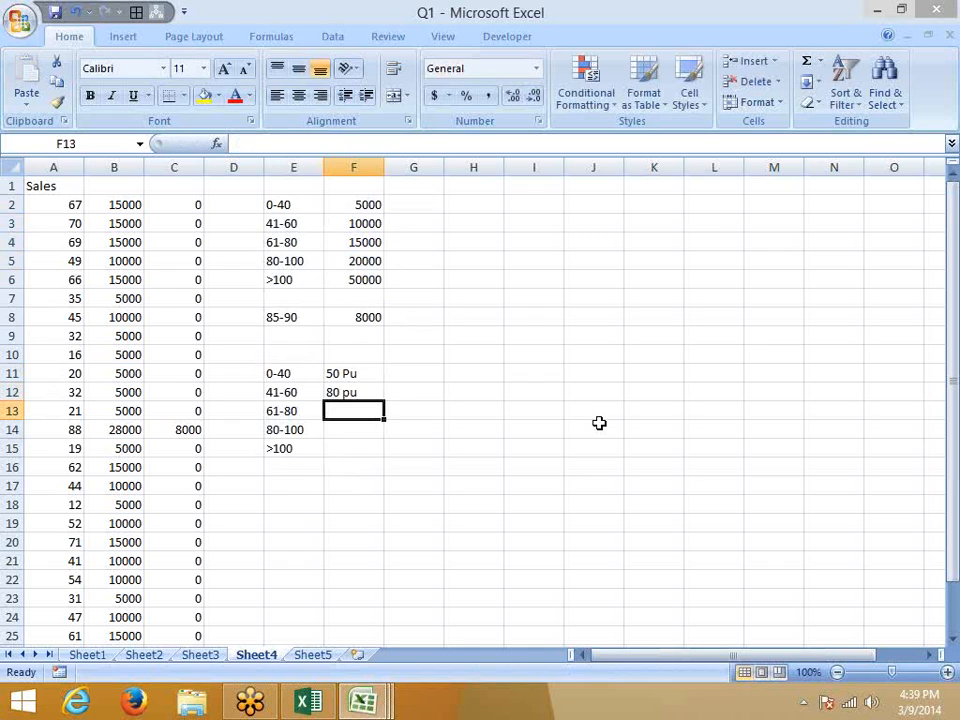
type("60")
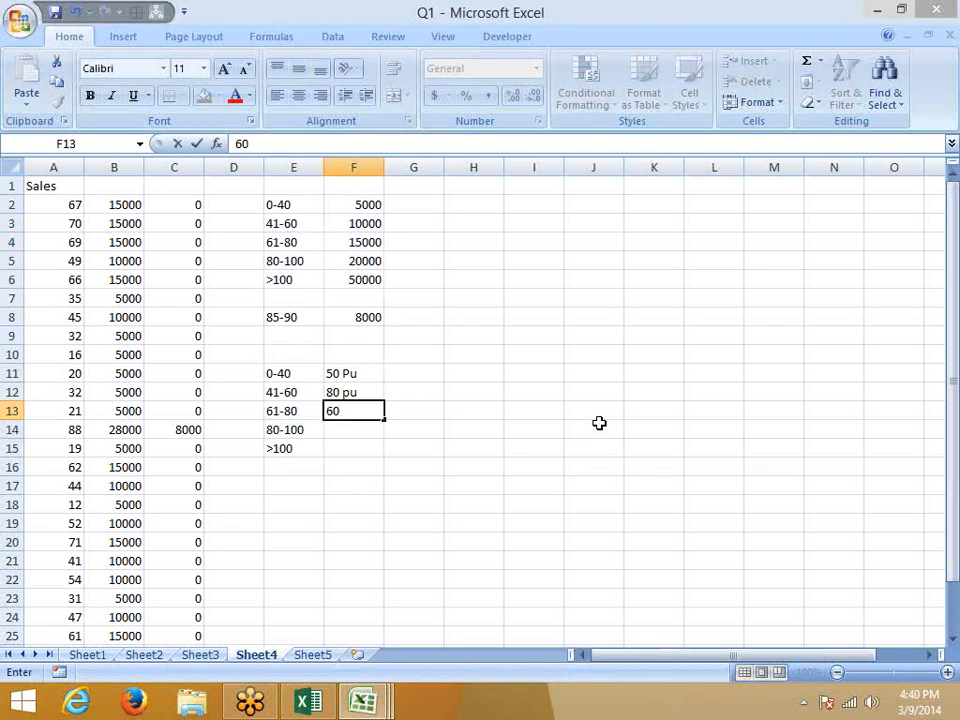
key("BackSpace")
key("BackSpace")
type("100 pu")
key("Return")
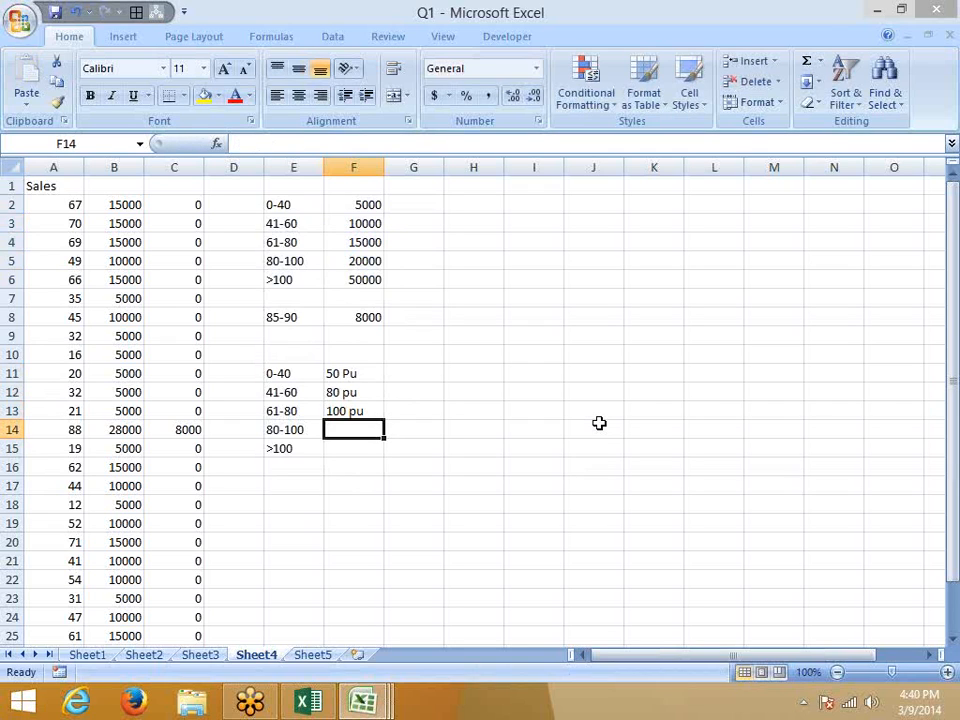
type("150 pu")
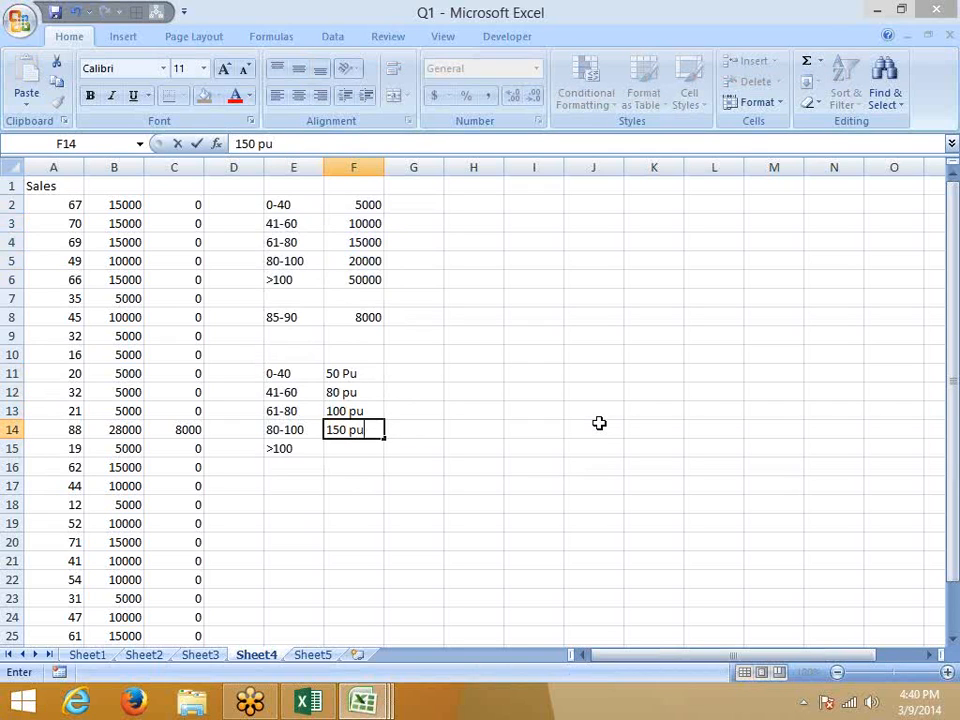
key("Return")
type("50")
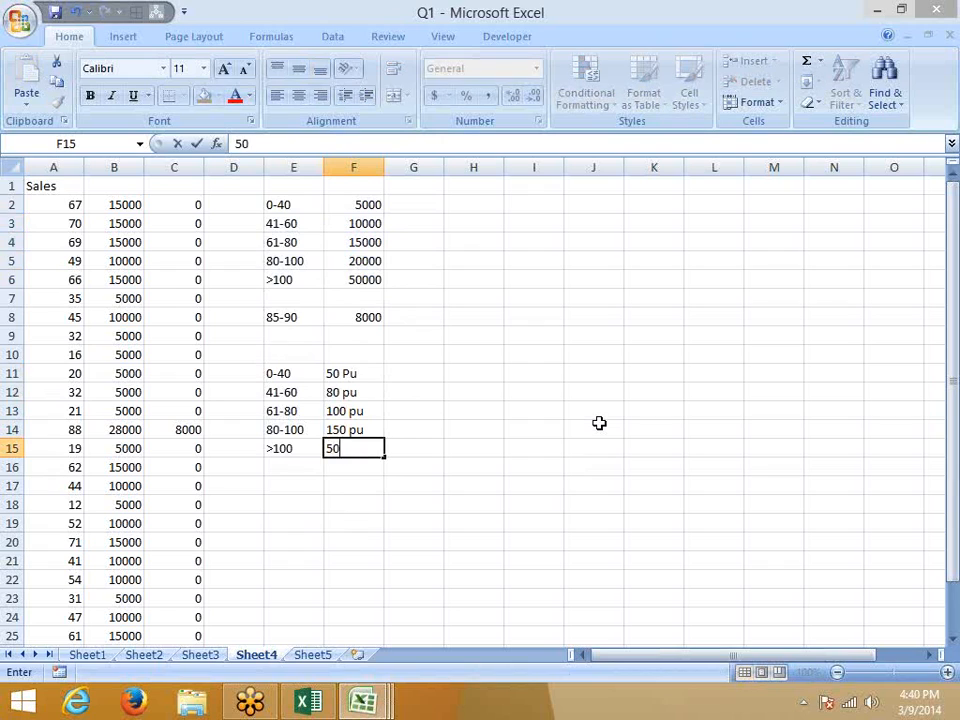
type("0 py")
key("BackSpace")
Finish 500 pu in F15, then enter 35 with the note 35x50 in row 17.
type("u")
key("Return")
key("Down")
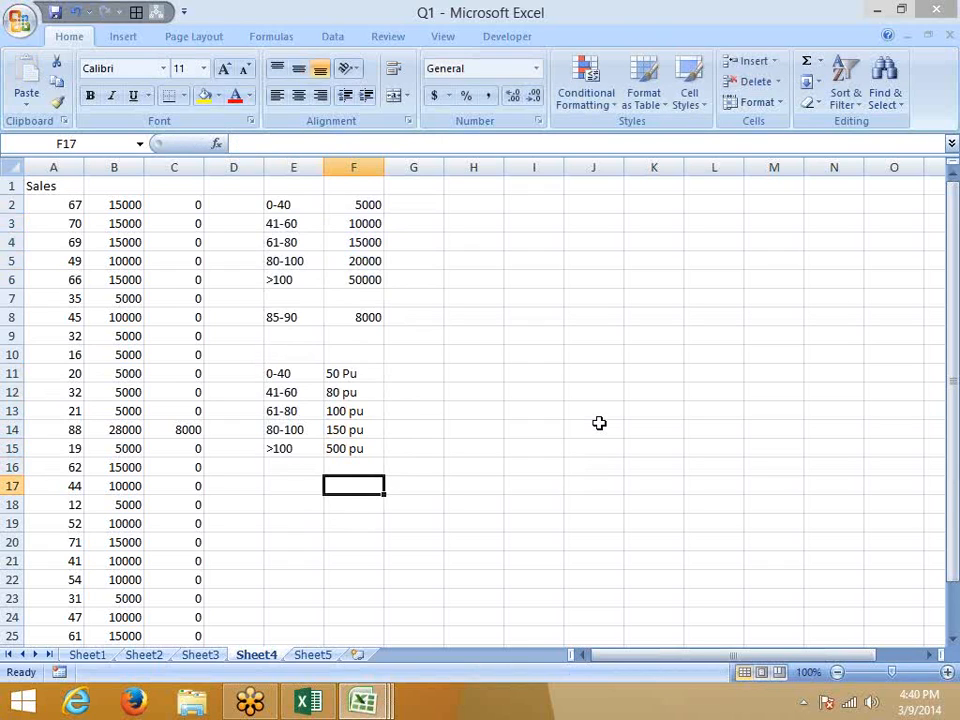
key("Left")
type("35")
key("Right")
type("35x")
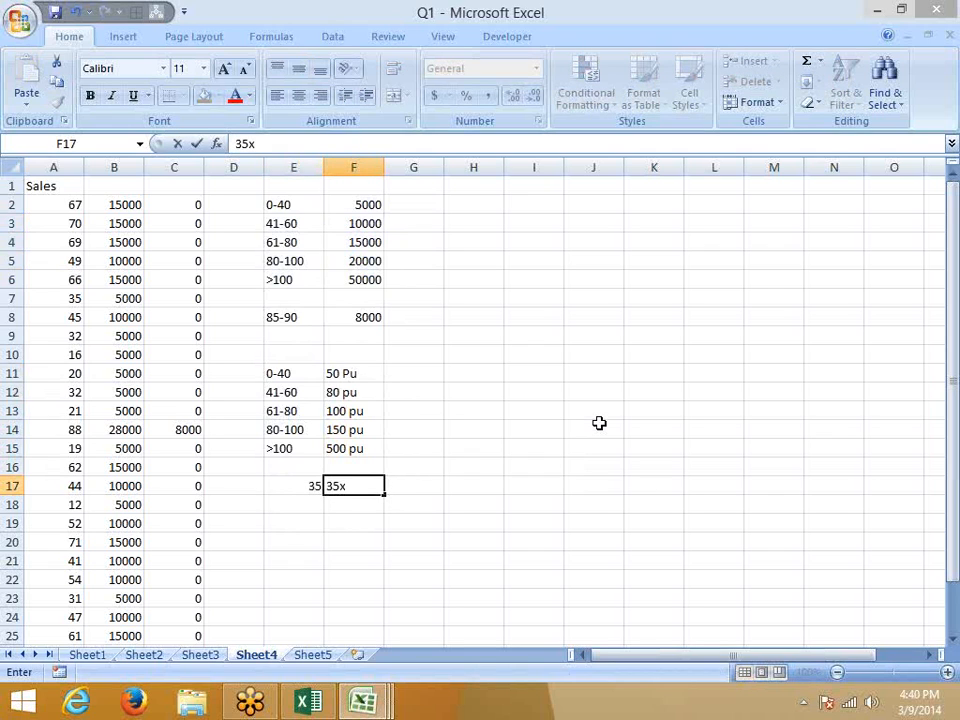
type("50")
key("Return")
Enter 42 with the note 40x50+2x80 in row 18.
key("Left")
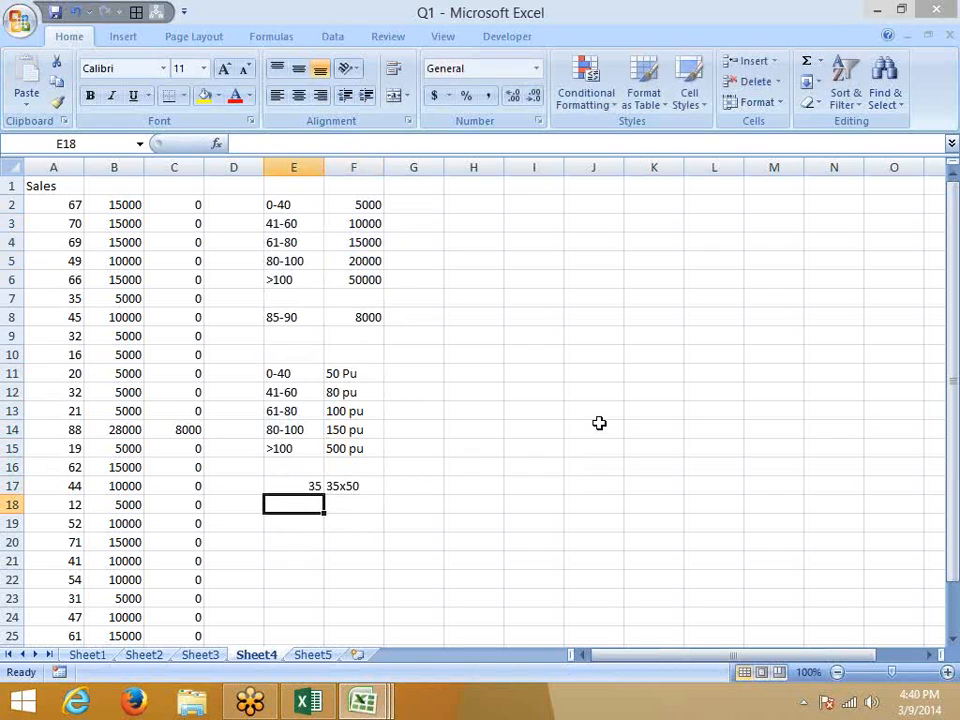
type("42")
key("Right")
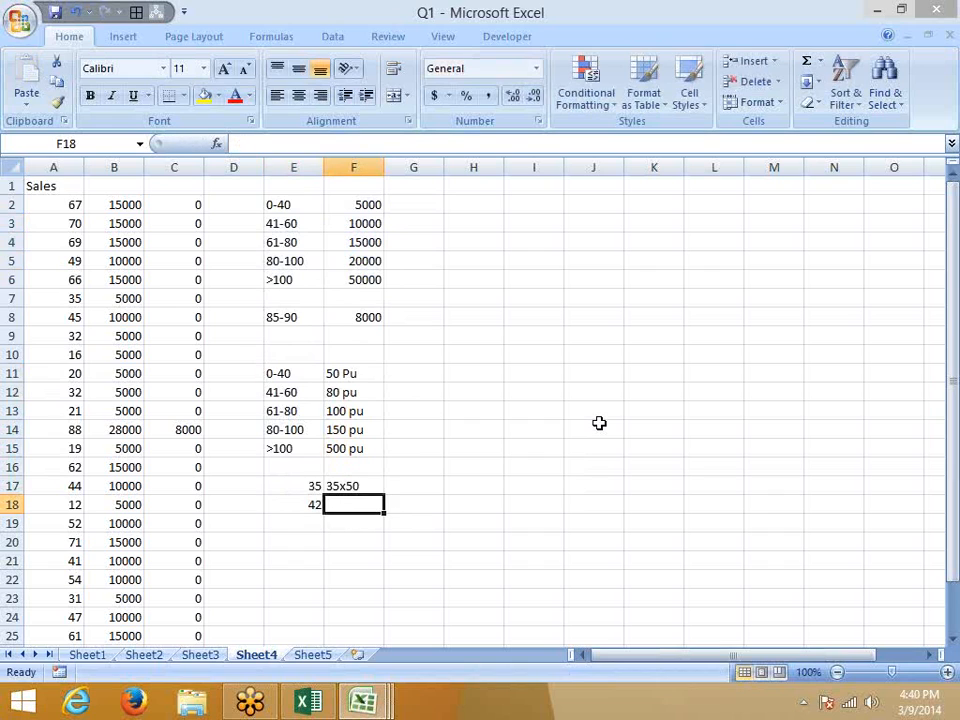
type("40x")
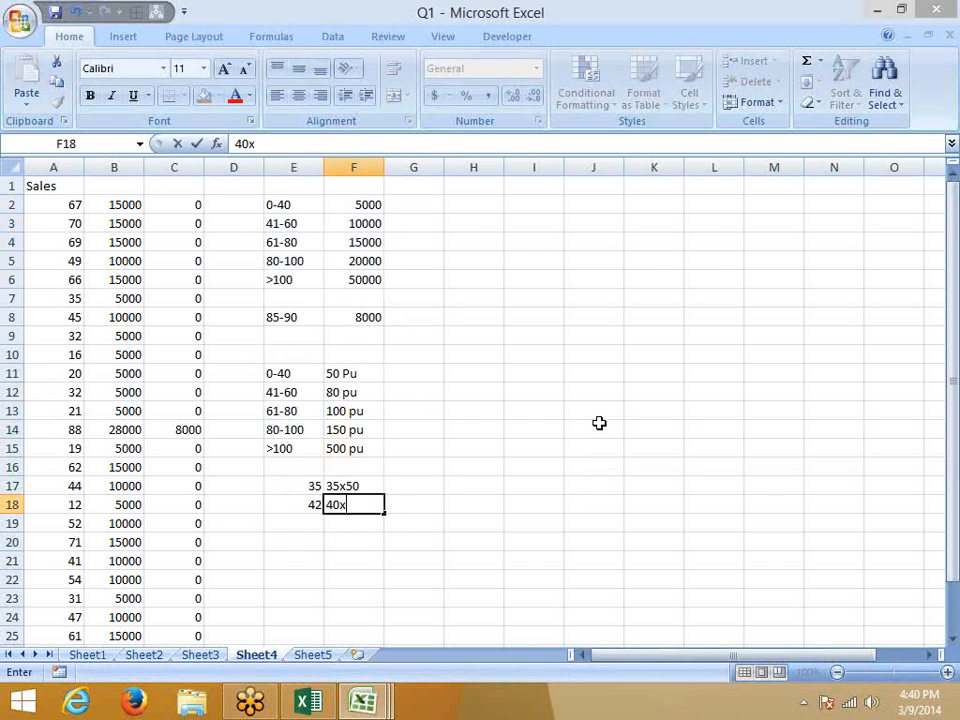
type("50+")
type("2x80")
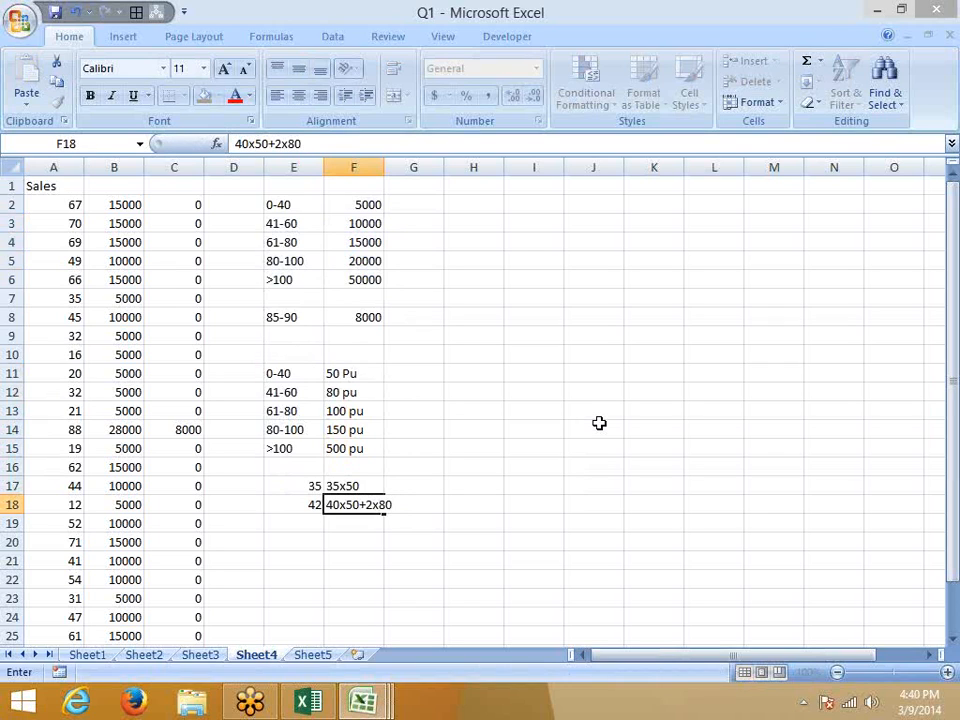
key("Return")
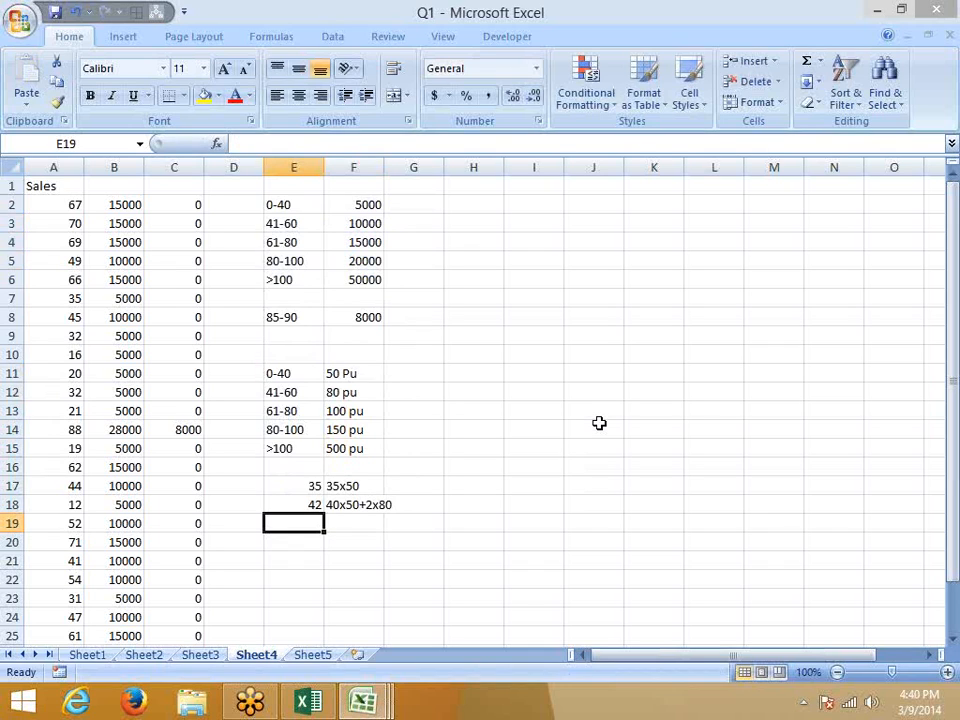
Enter 65 with the note 40x50+20x80+5x100 in row 19.
type("65")
key("Tab")
type("40")
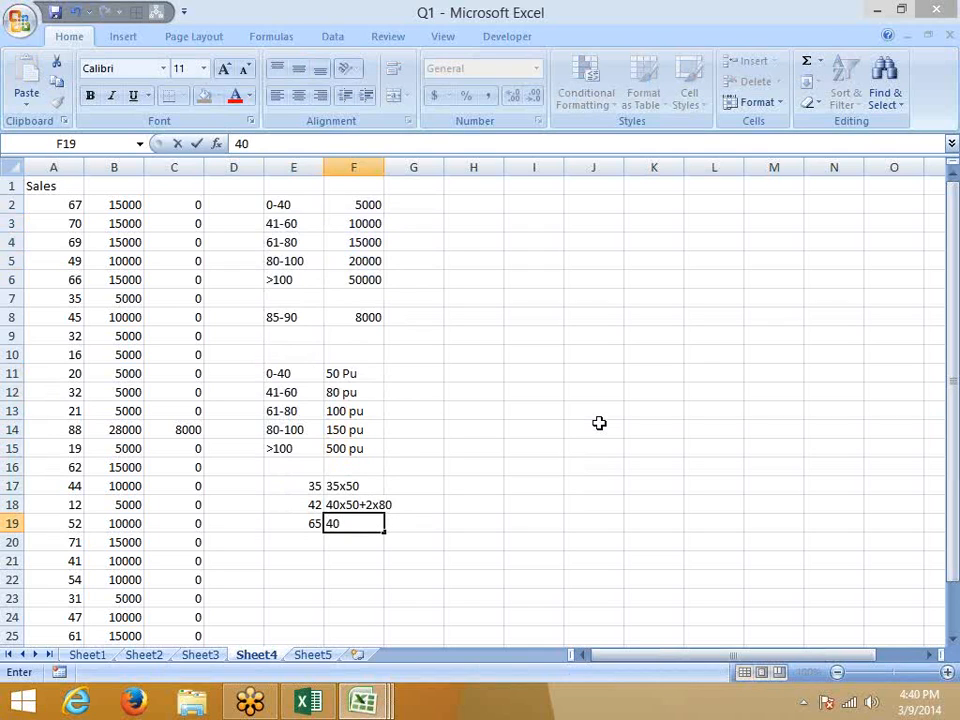
type("x50+")
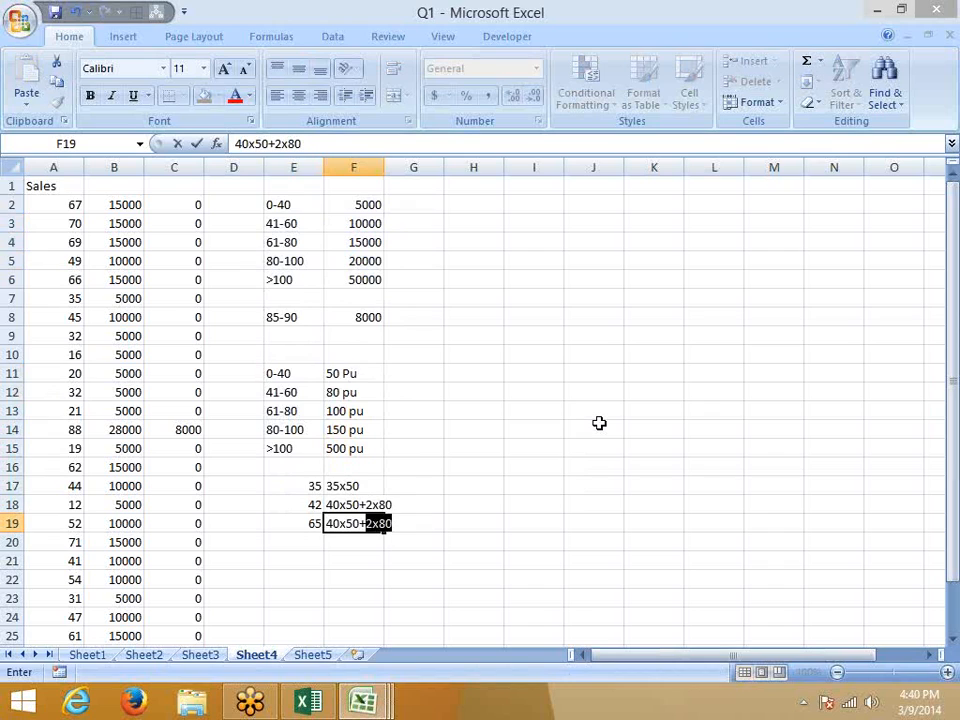
type("20x80")
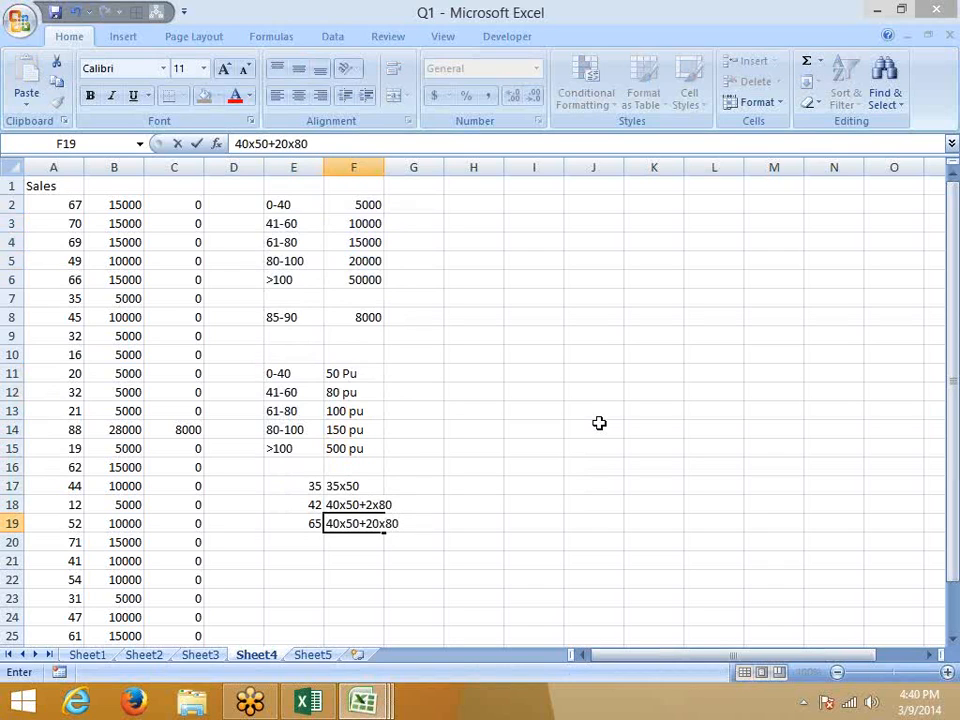
type("x")
key("BackSpace")
type("+5x100")
key("Return")
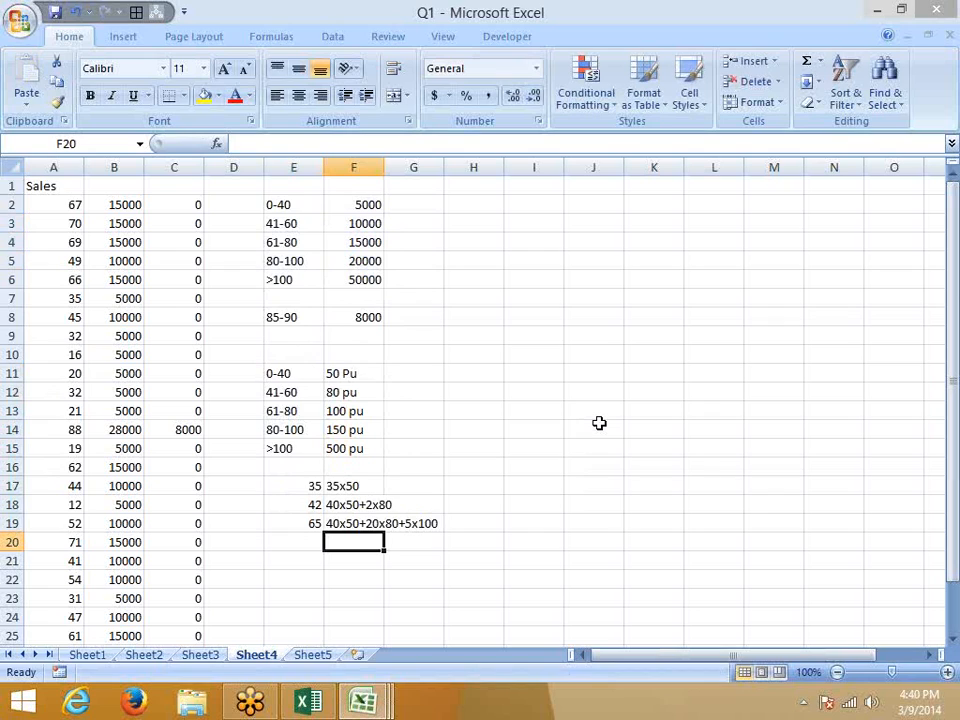
key("Left")
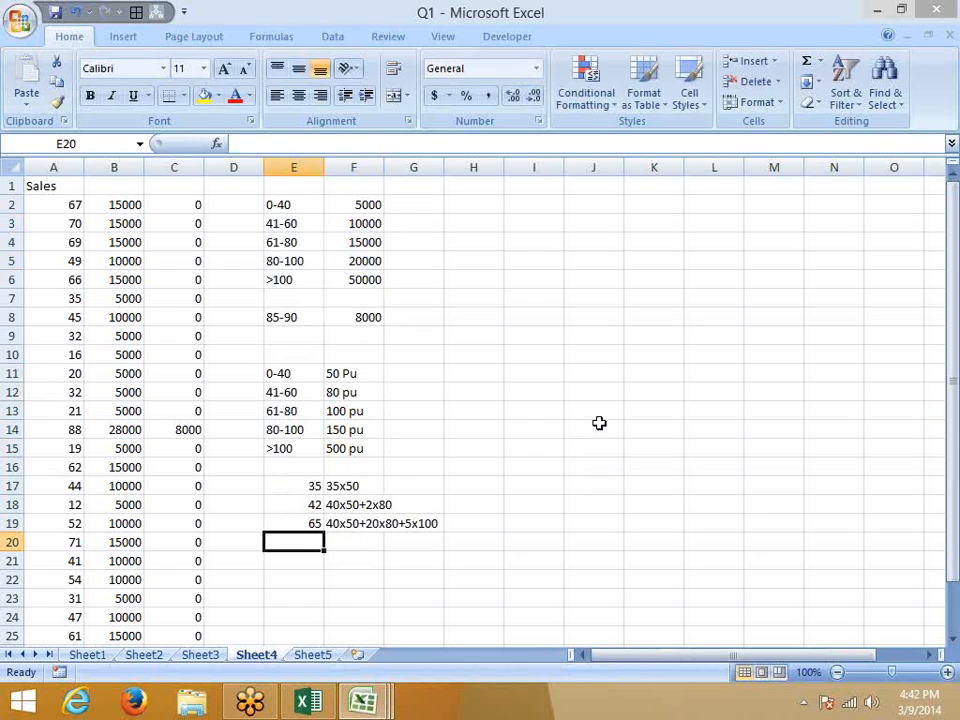
Inspect B3's nested IF formula without changing it.
left_click(107, 220)
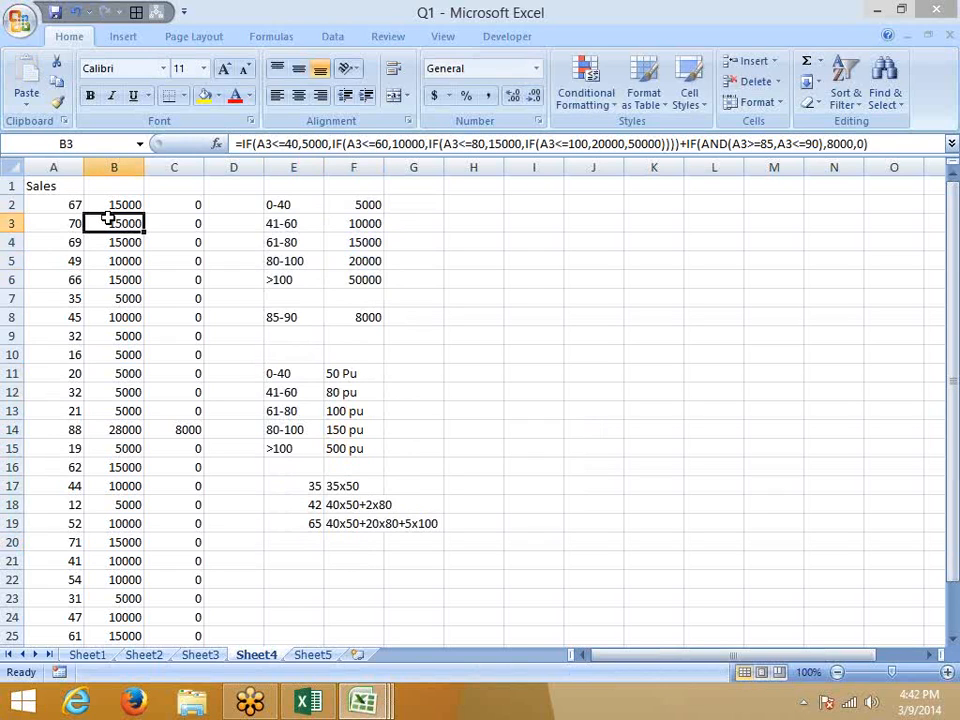
double_click(408, 143)
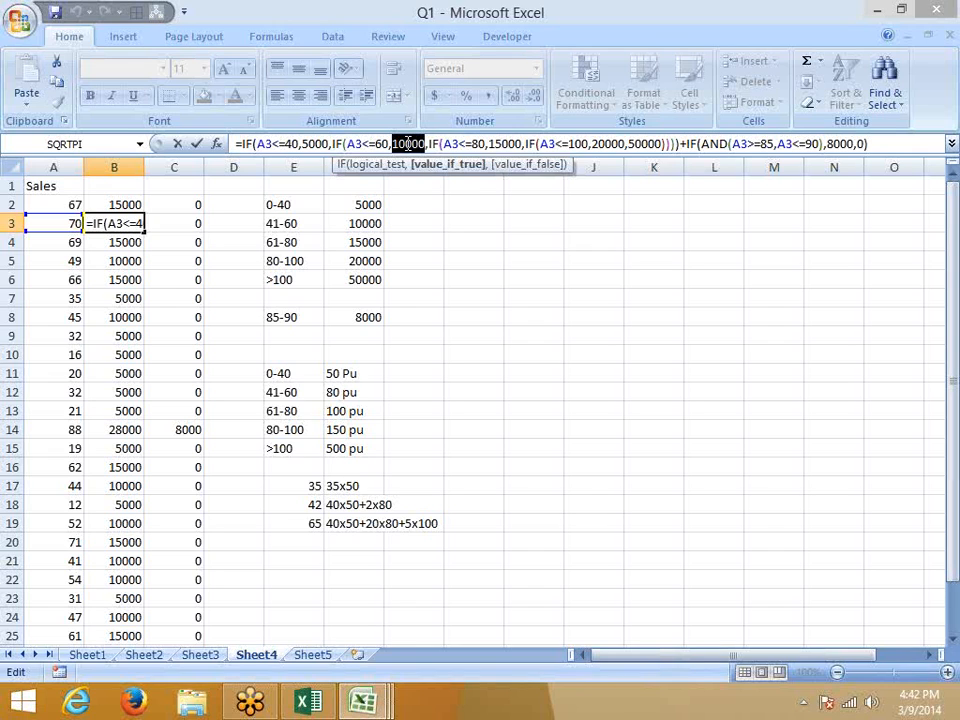
key("Escape")
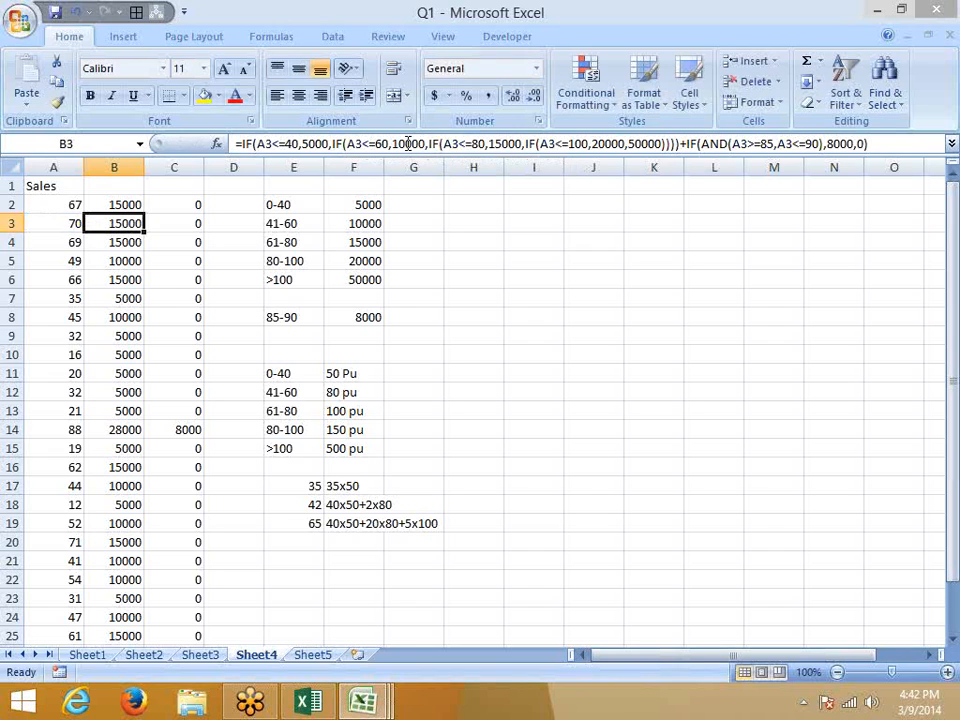
Type Q2 in D10, select the notes F17:F19, and switch to Sheet5.
left_click(253, 358)
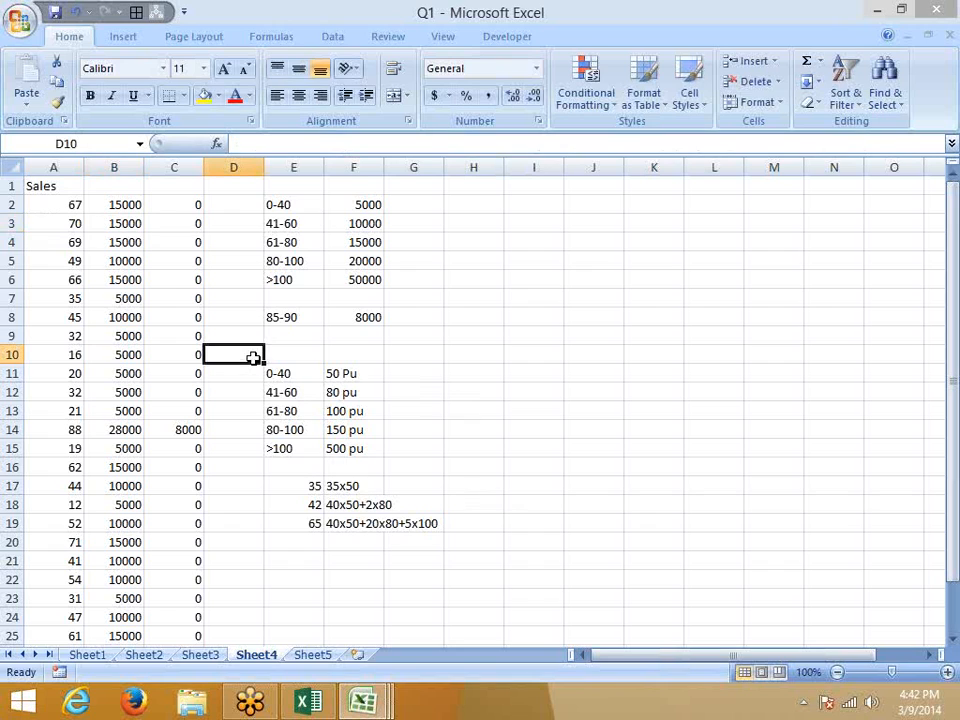
type("Q2")
key("Return")
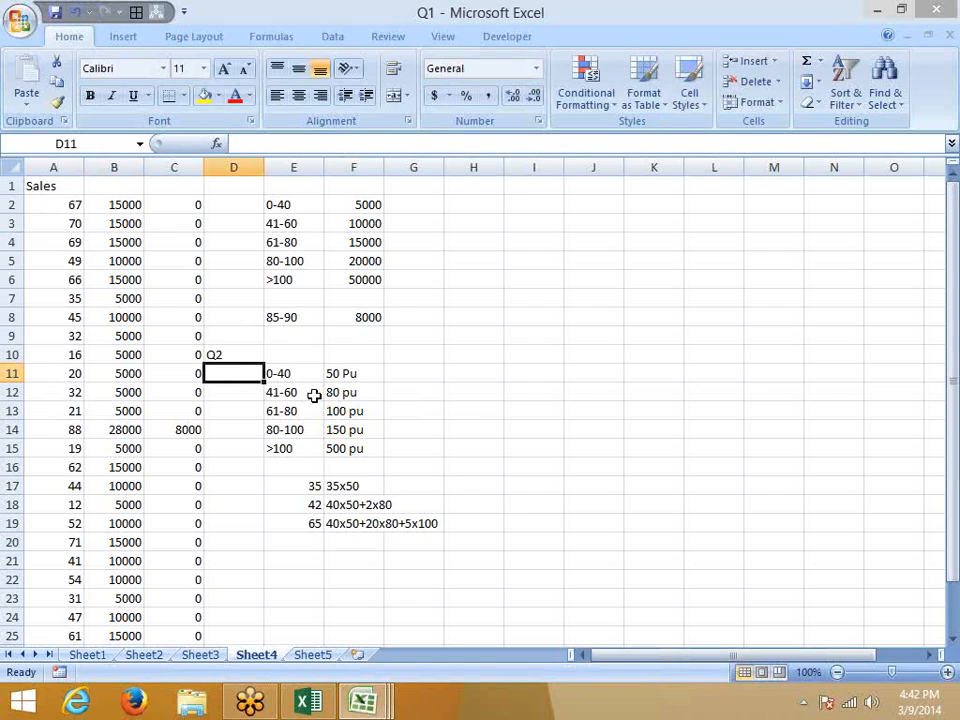
left_click_drag(360, 489, 356, 515)
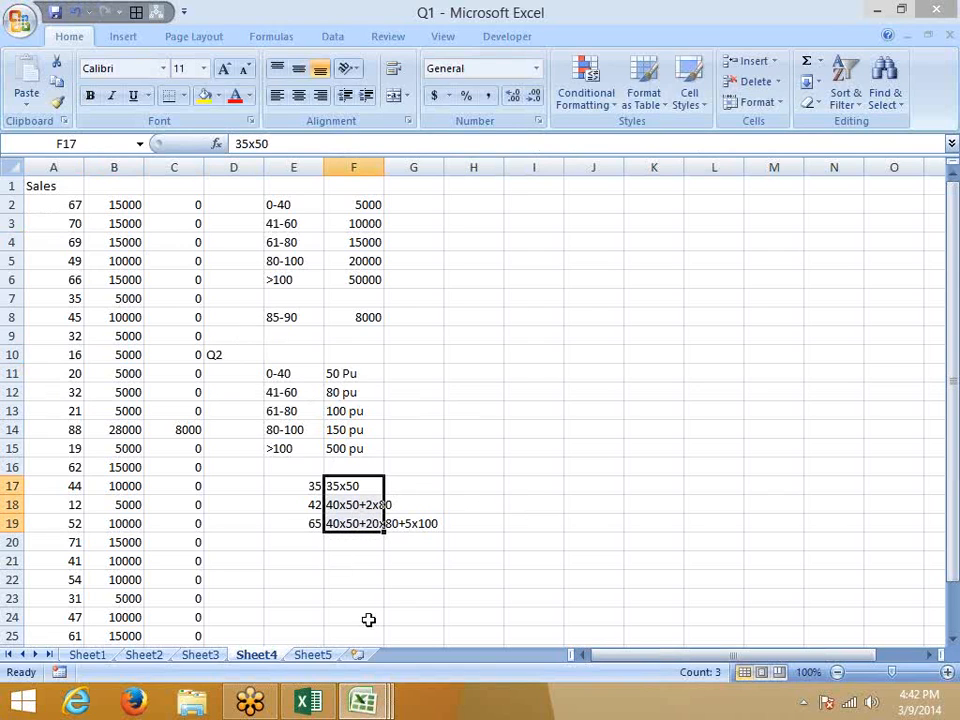
left_click(312, 656)
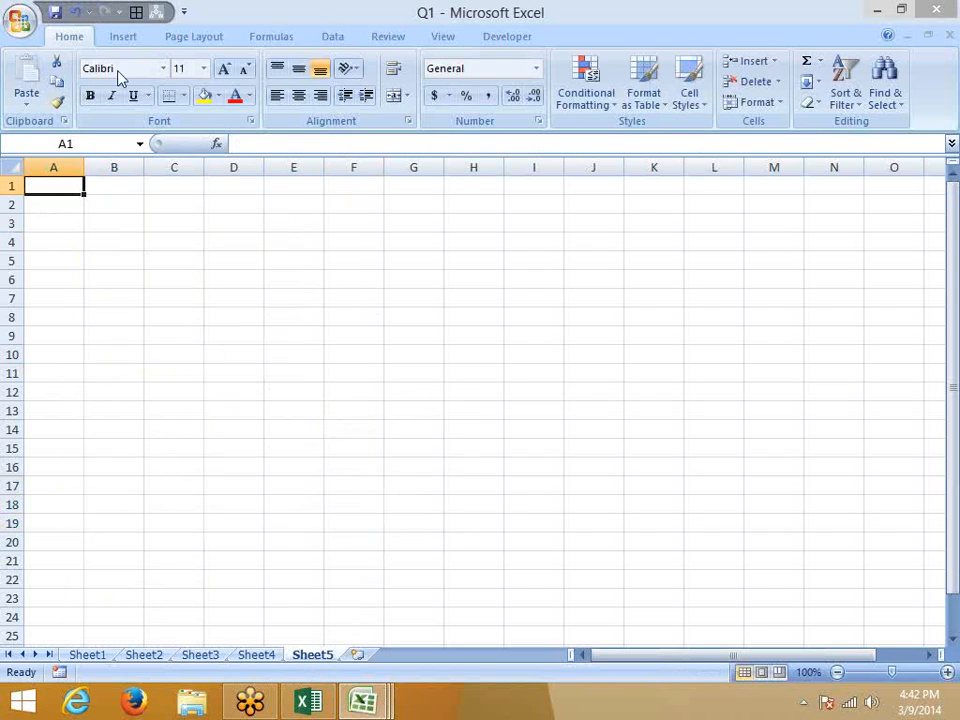
Display the Logical functions list on the Formulas tab, then close it.
left_click(130, 36)
left_click(270, 37)
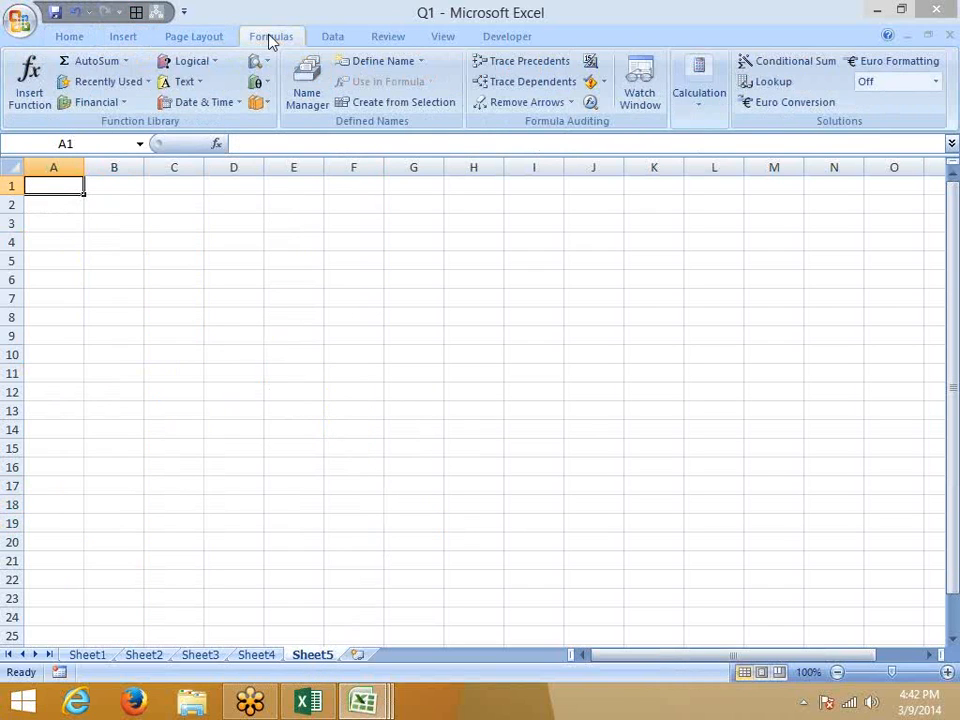
left_click(195, 61)
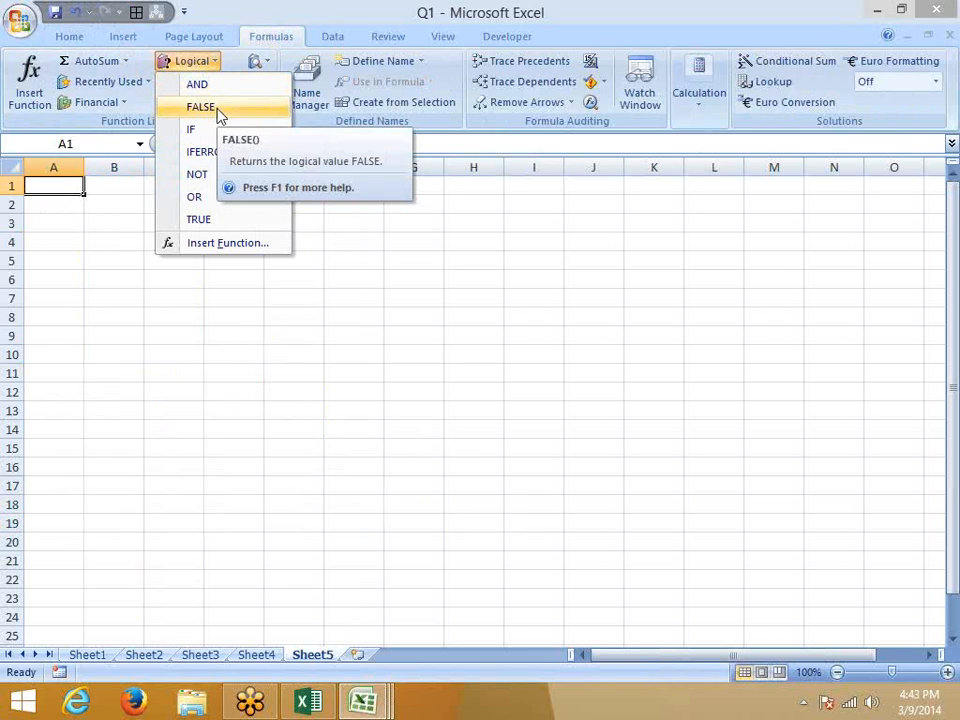
left_click(59, 201)
Enter 0 in cells A1 and B1 of Sheet5.
key("Right")
key("Left")
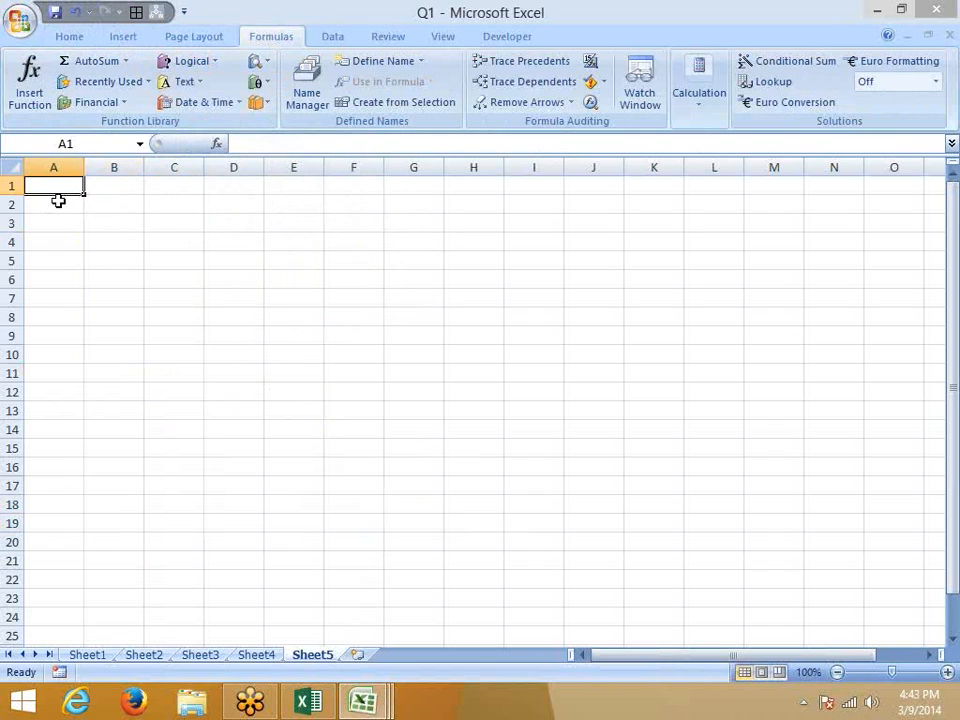
type("0")
key("Right")
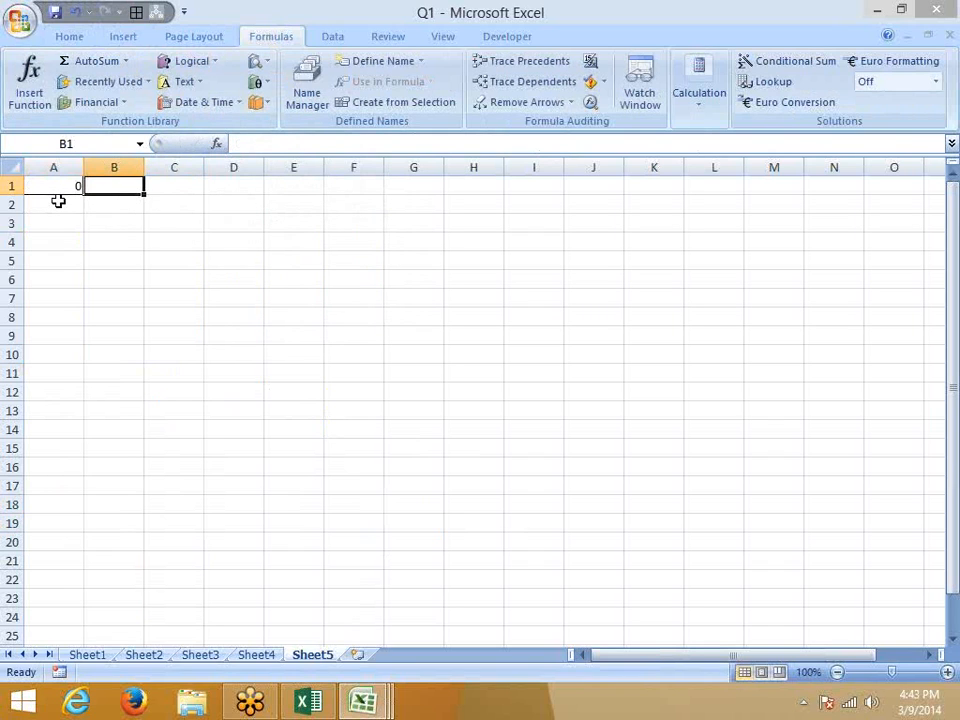
type("0")
key("Right")
Enter the division formula =A1/B1 in C1.
type("=")
key("Left")
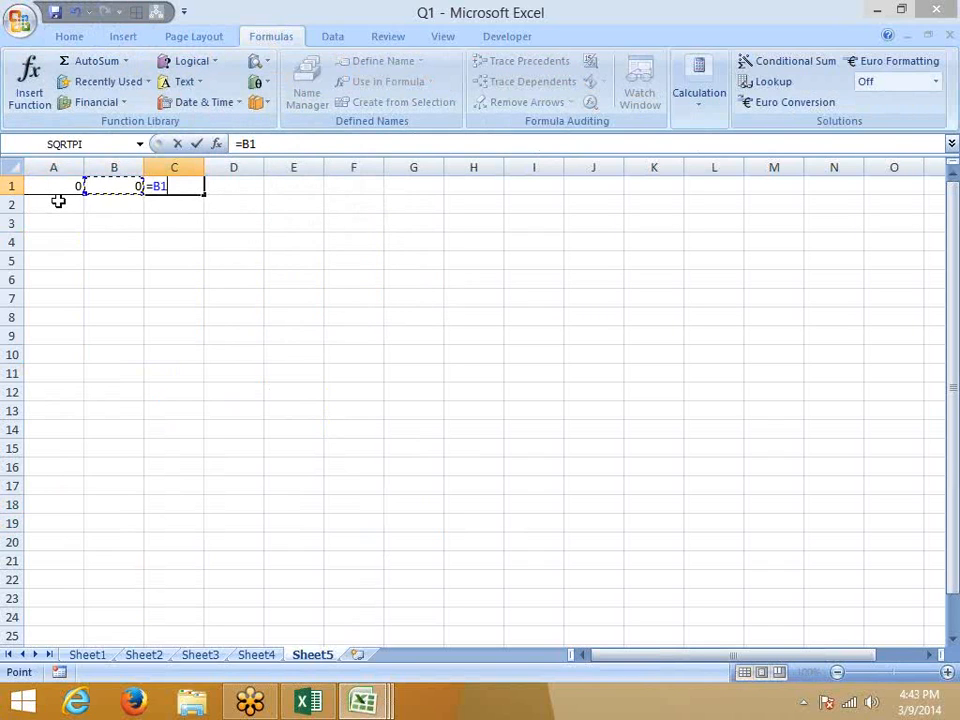
key("Left")
type("/")
key("Left")
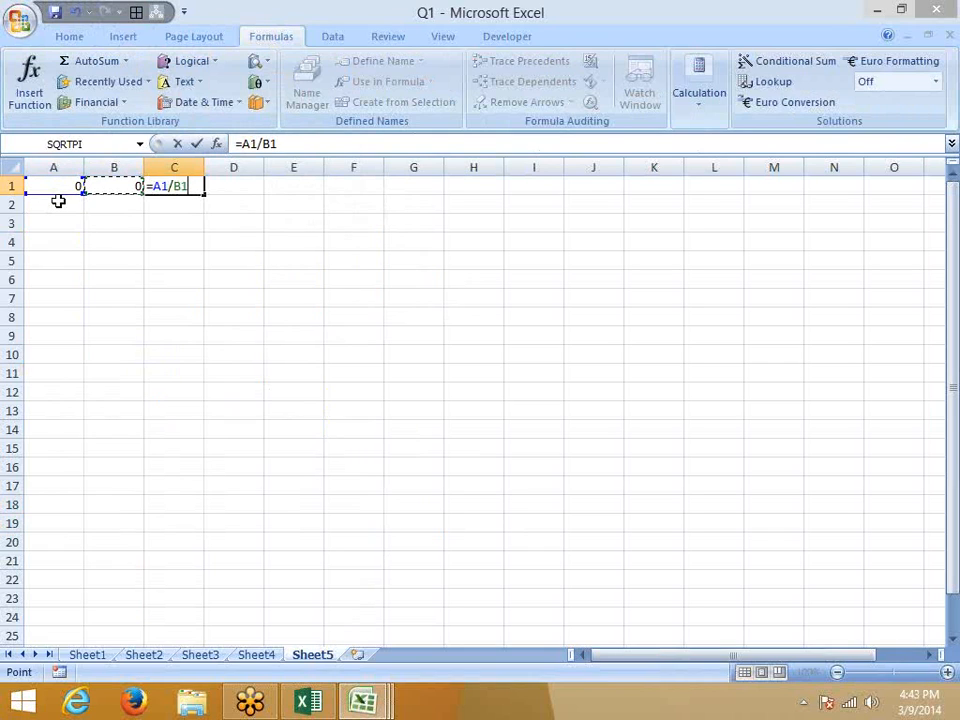
key("ctrl+Return")
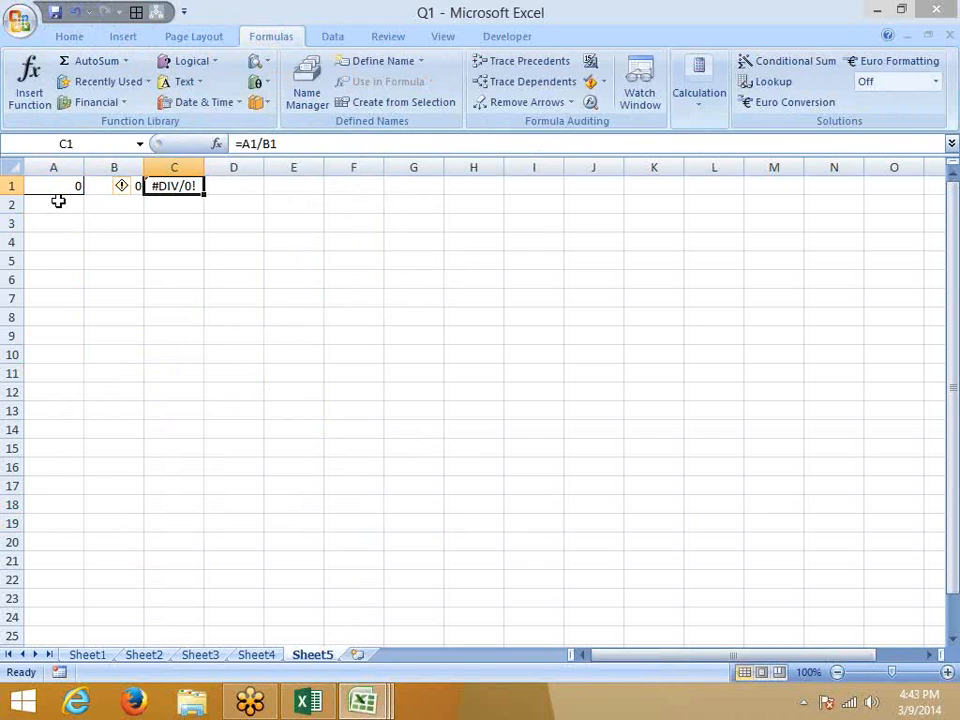
Enter =IFERROR(C1,0) in D1 to trap the division error.
key("Right")
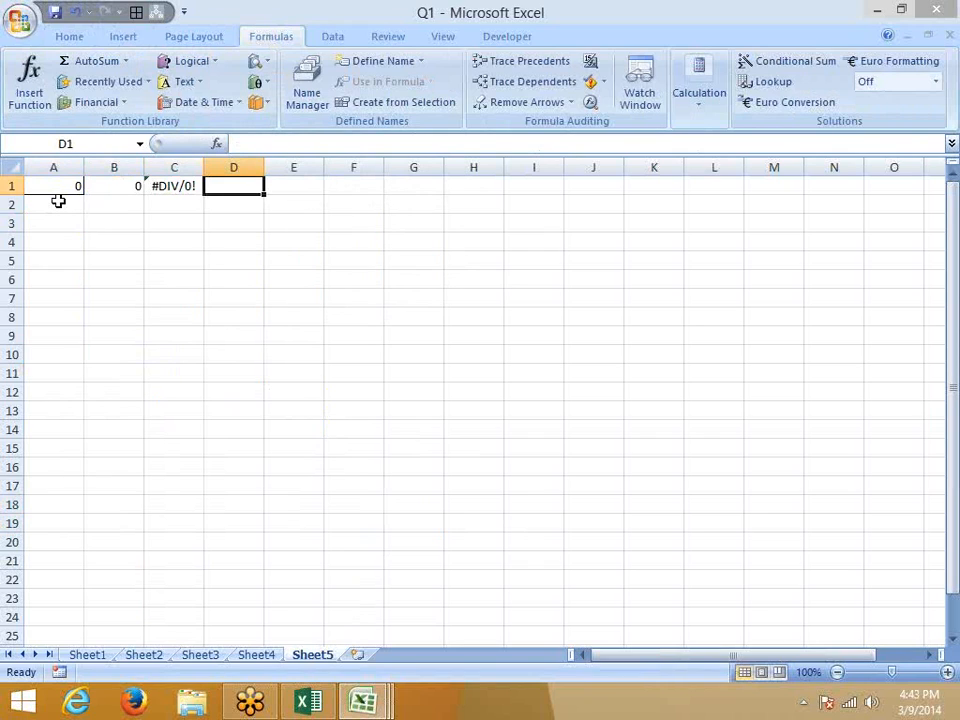
type("=IFERROR(")
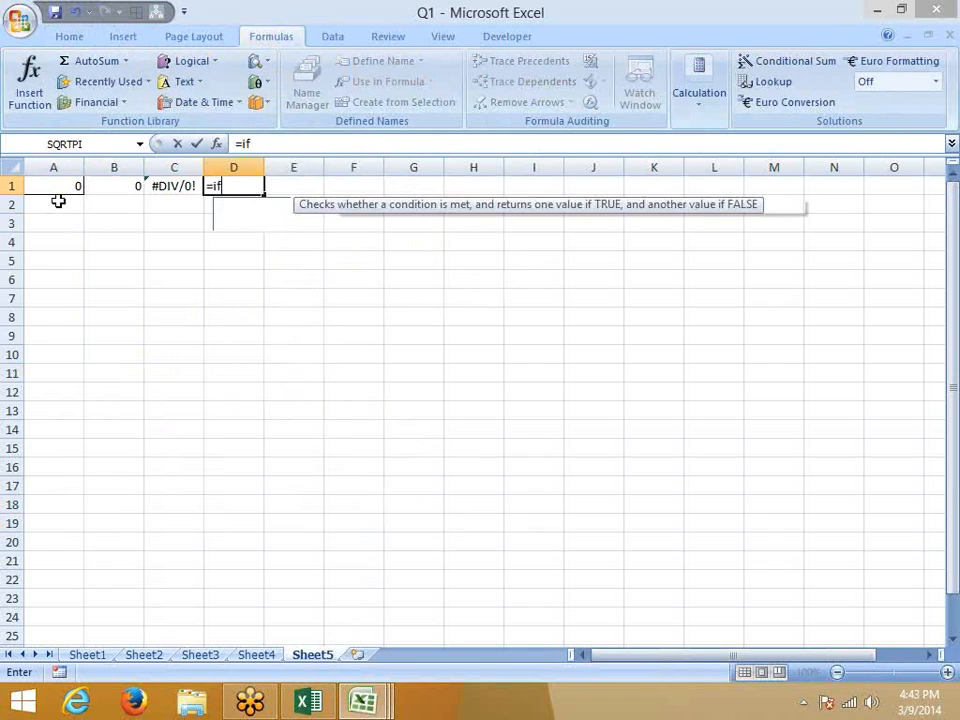
key("Left")
type(",0")
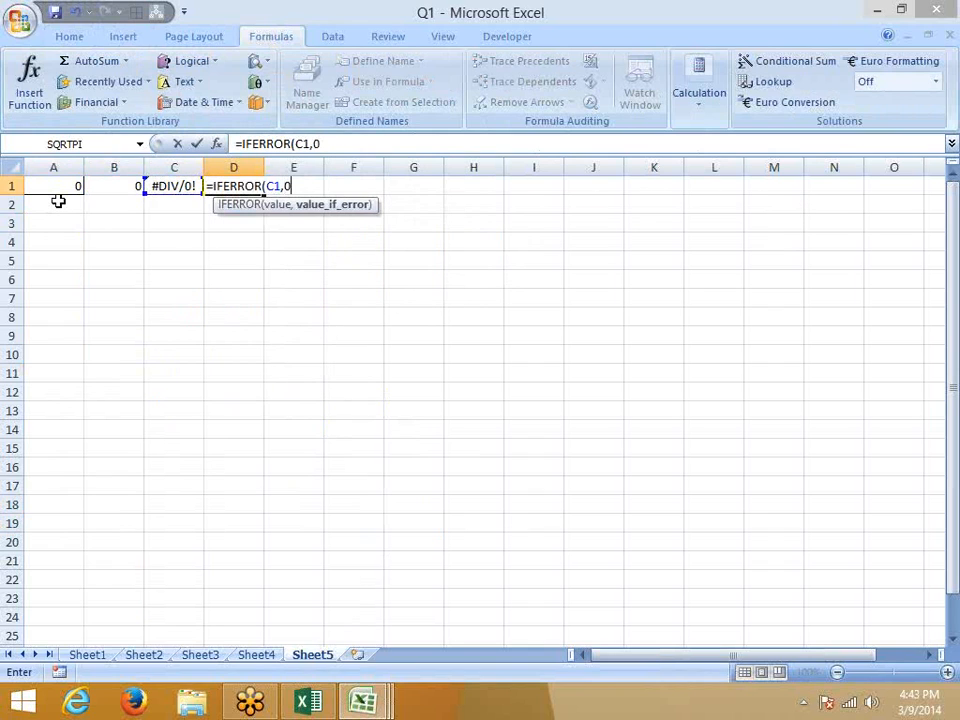
key("ctrl+Return")
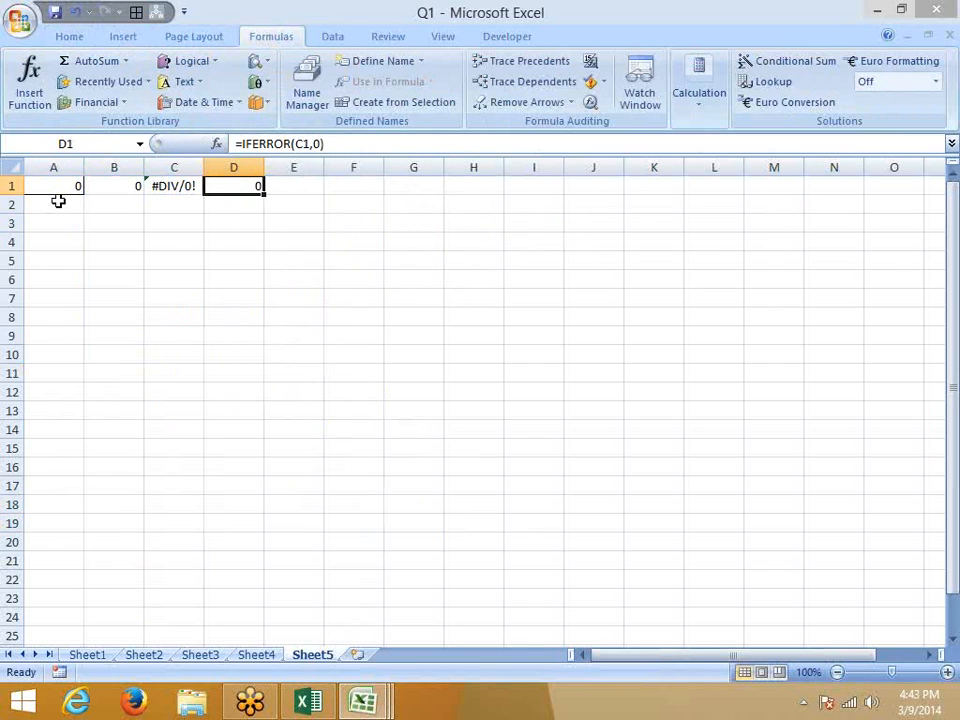
Change A1 to 52 and B1 to 21.
key("Left")
key("Left")
key("Left")
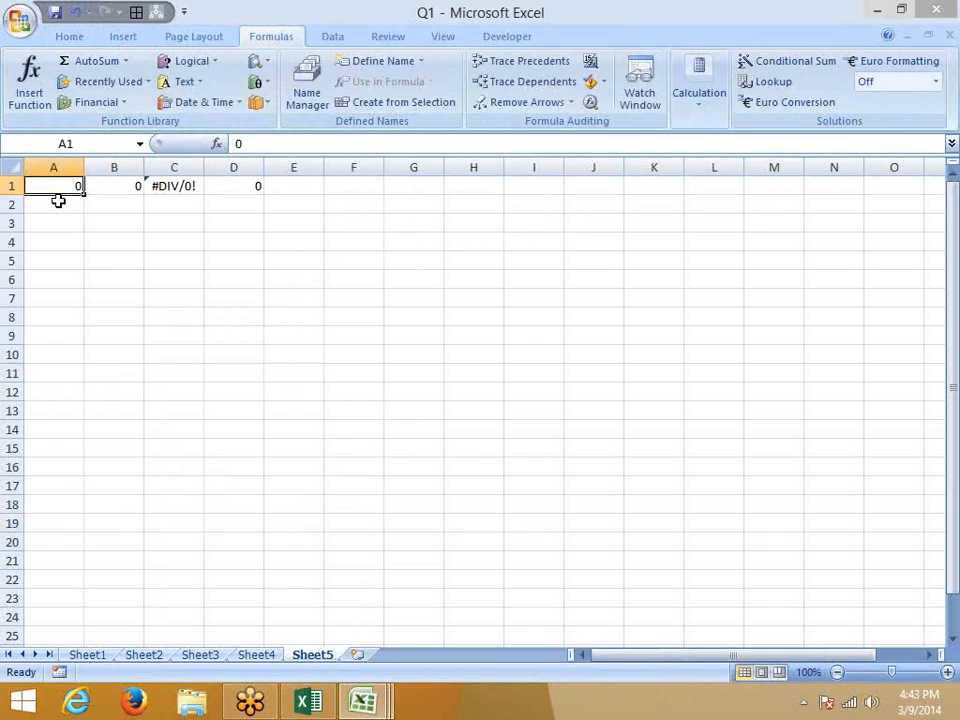
type("52")
key("Tab")
type("21")
key("Tab")
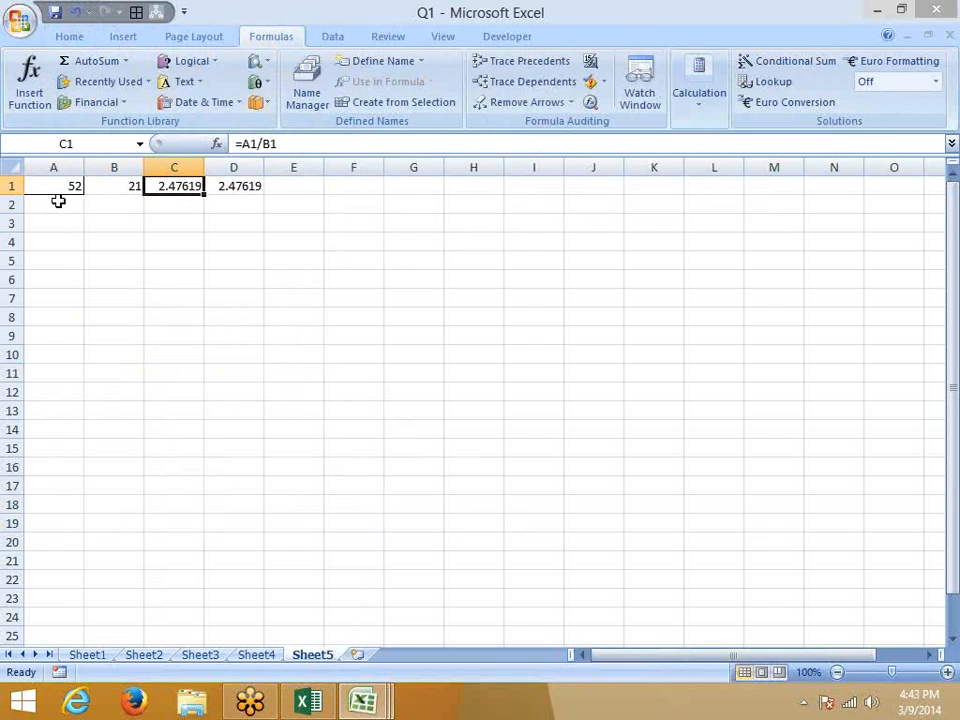
Review D1's =IFERROR(C1,0) formula, highlighting the C1 argument and the 0 fallback.
key("Left")
left_click(250, 183)
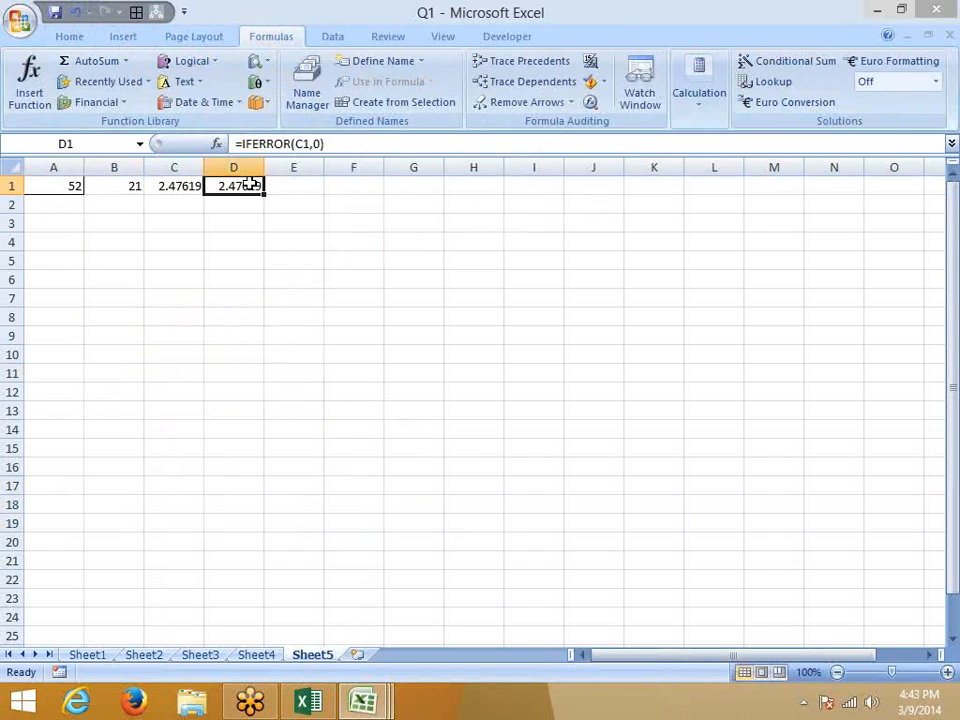
left_click(291, 145)
double_click(302, 145)
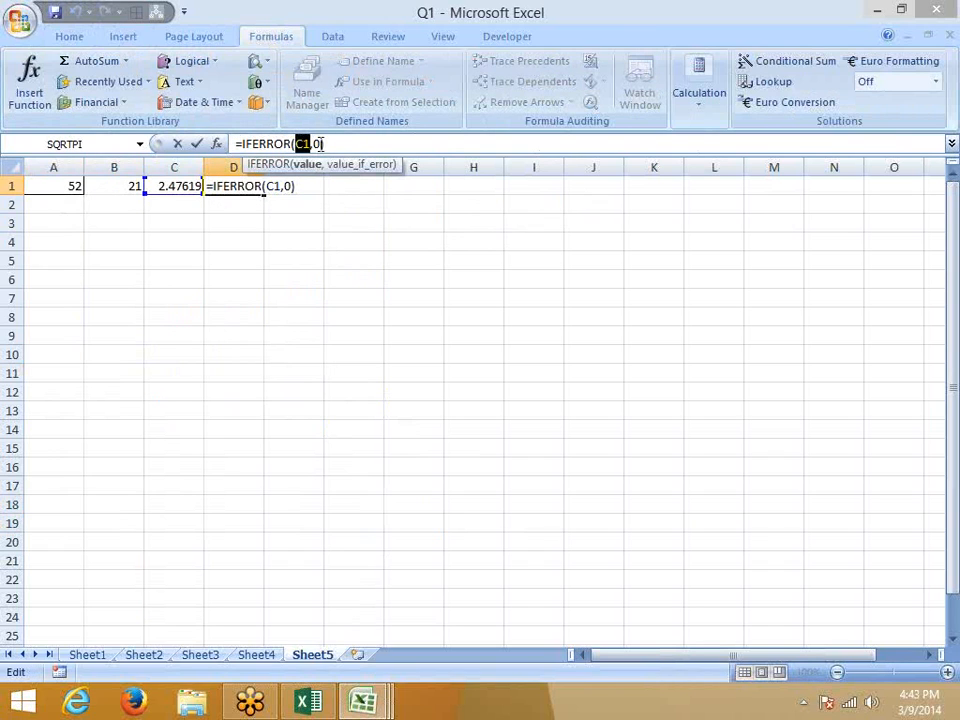
double_click(315, 144)
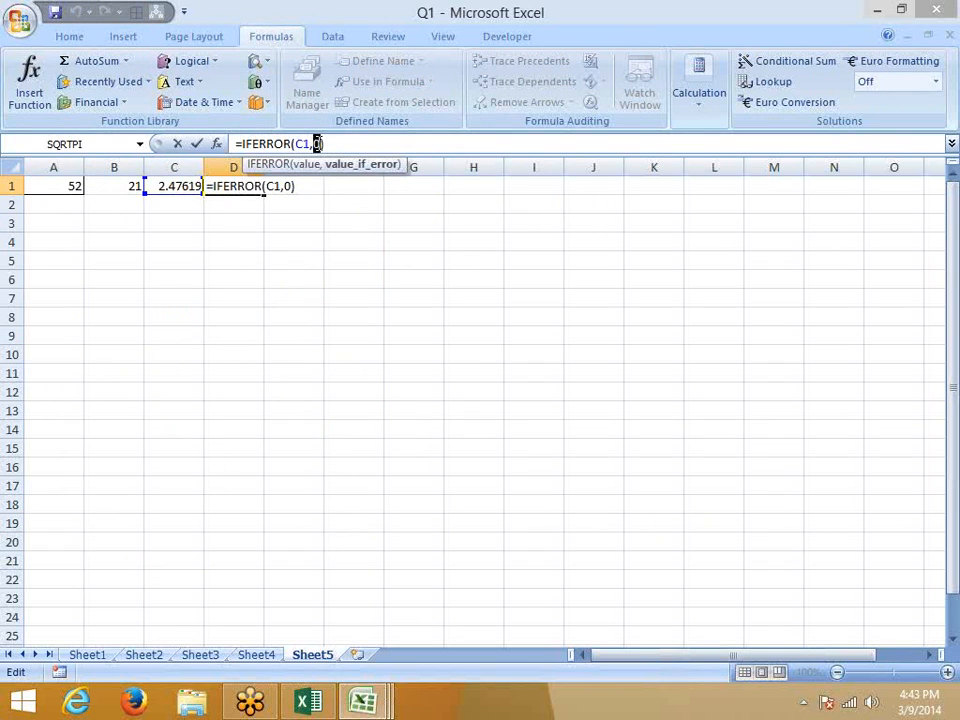
double_click(302, 144)
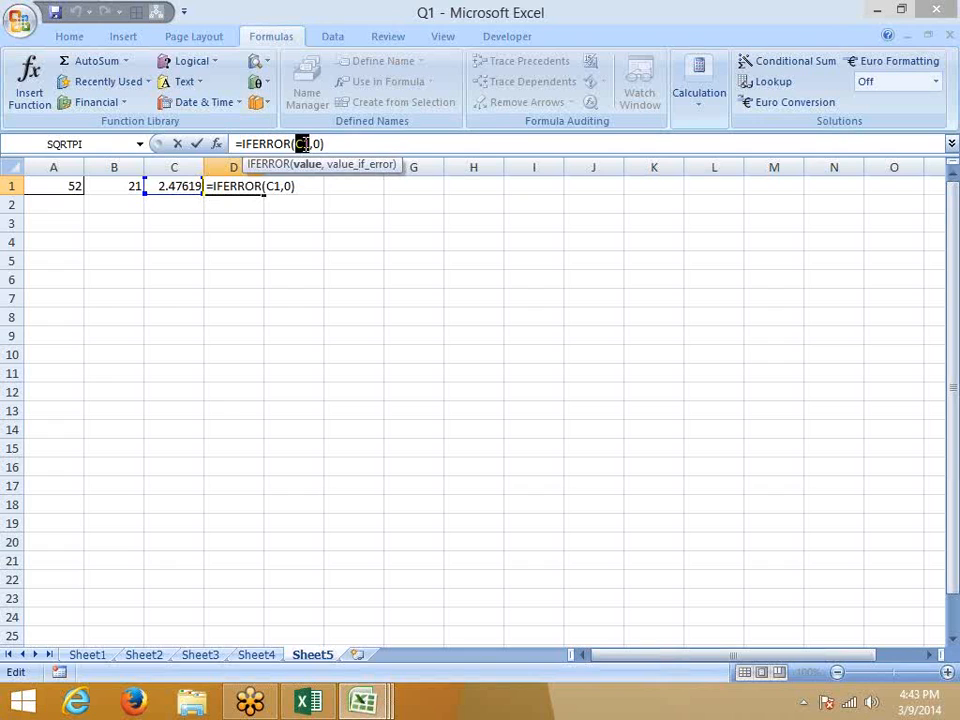
key("ctrl+Return")
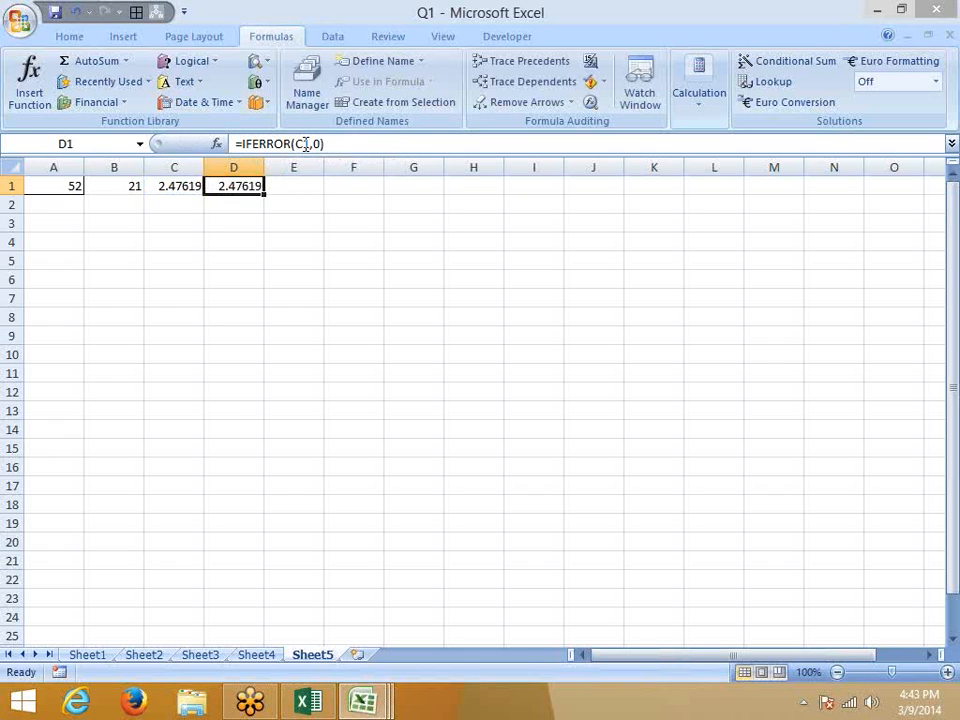
left_click(250, 204)
Enter =IF(ISERROR(C1),0,C1) in D2, accepting Excel's suggested correction.
type("=")
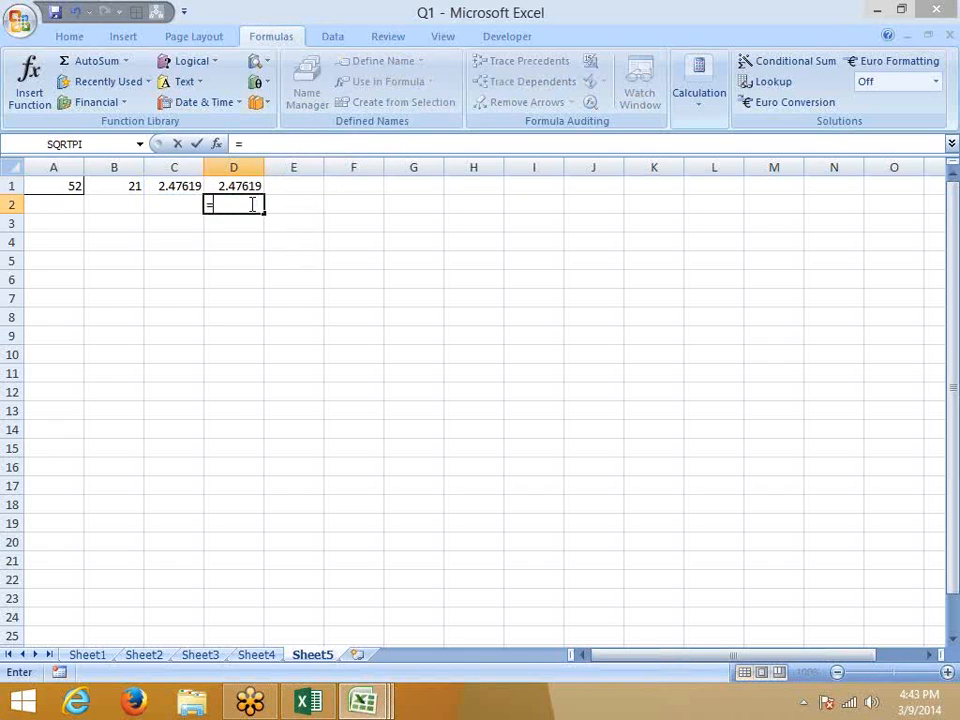
type("if(is")
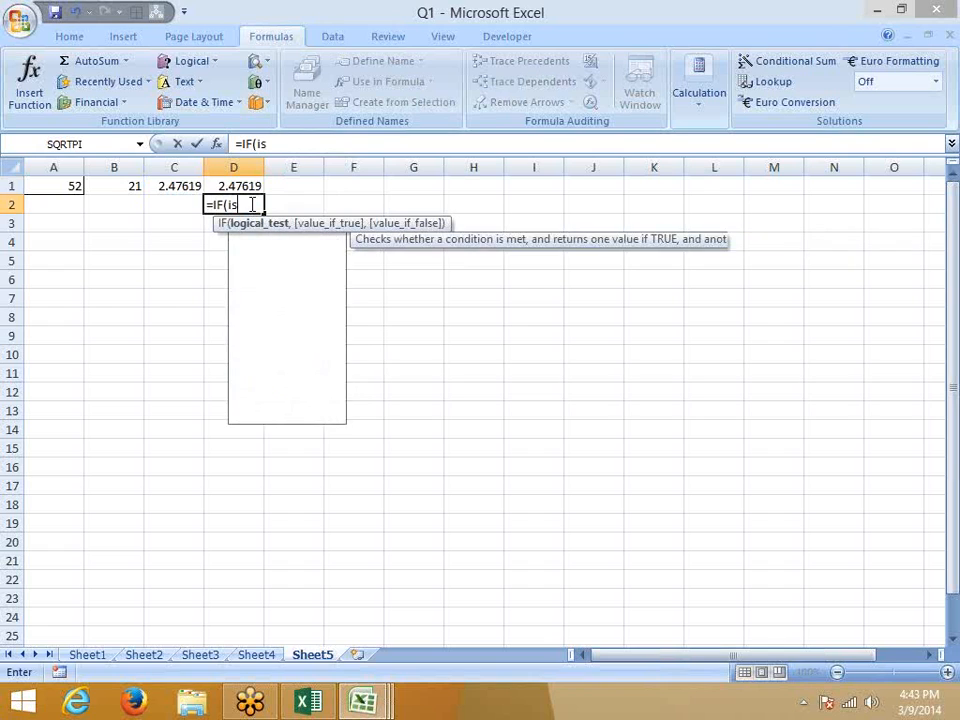
key("Down")
key("Down")
key("Tab")
key("Left")
key("Left")
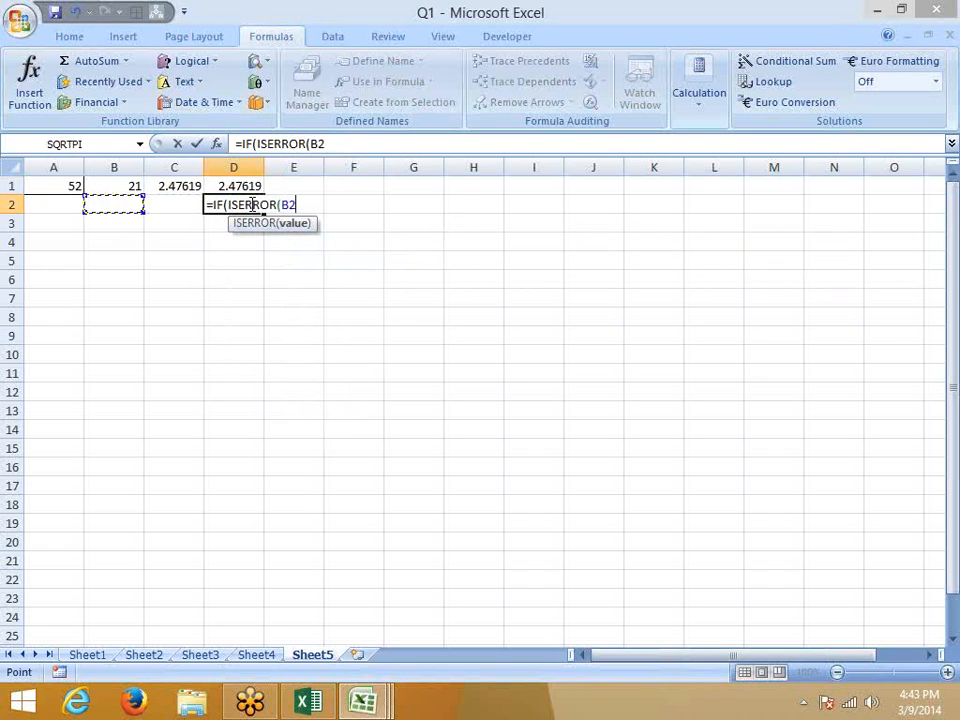
key("Right")
key("Up")
type(")")
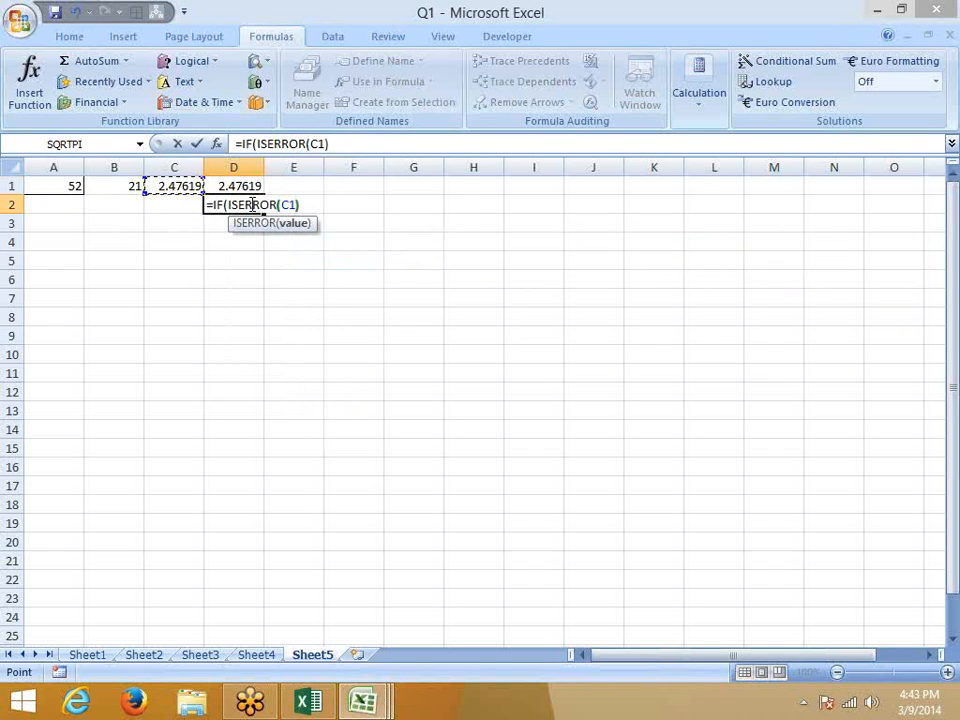
type(",")
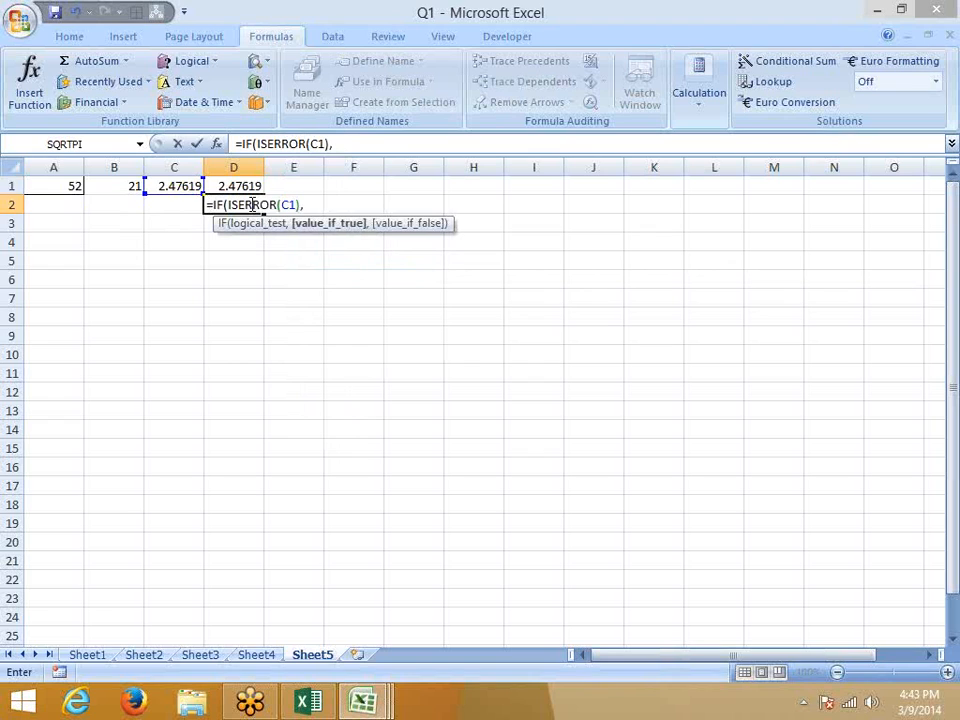
type("0,")
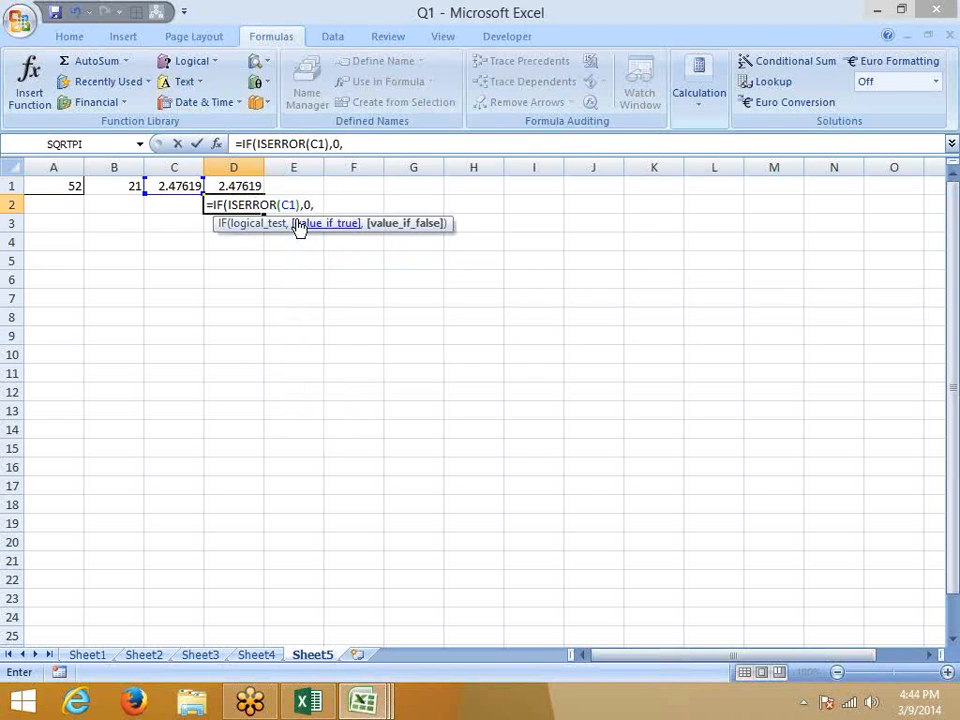
left_click(185, 186)
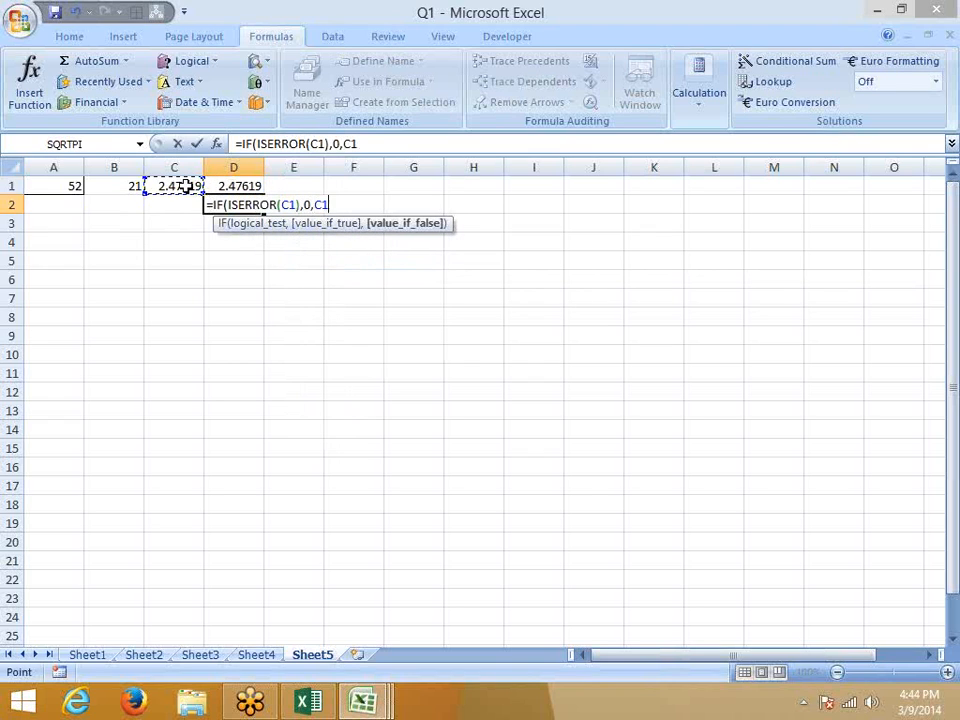
key("Return")
key("Return")
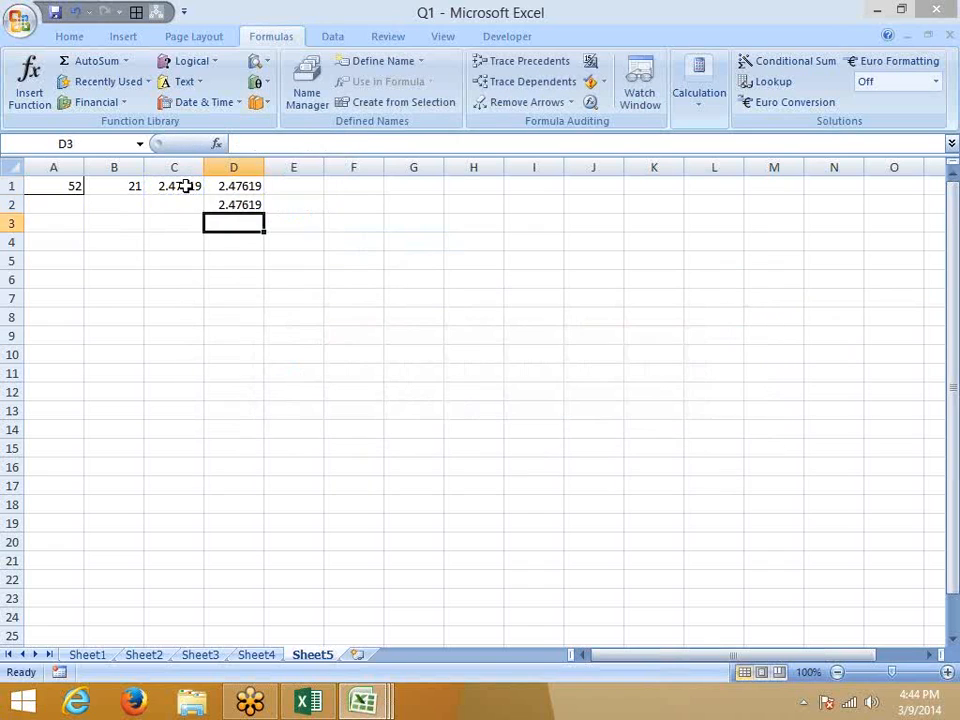
key("Up")
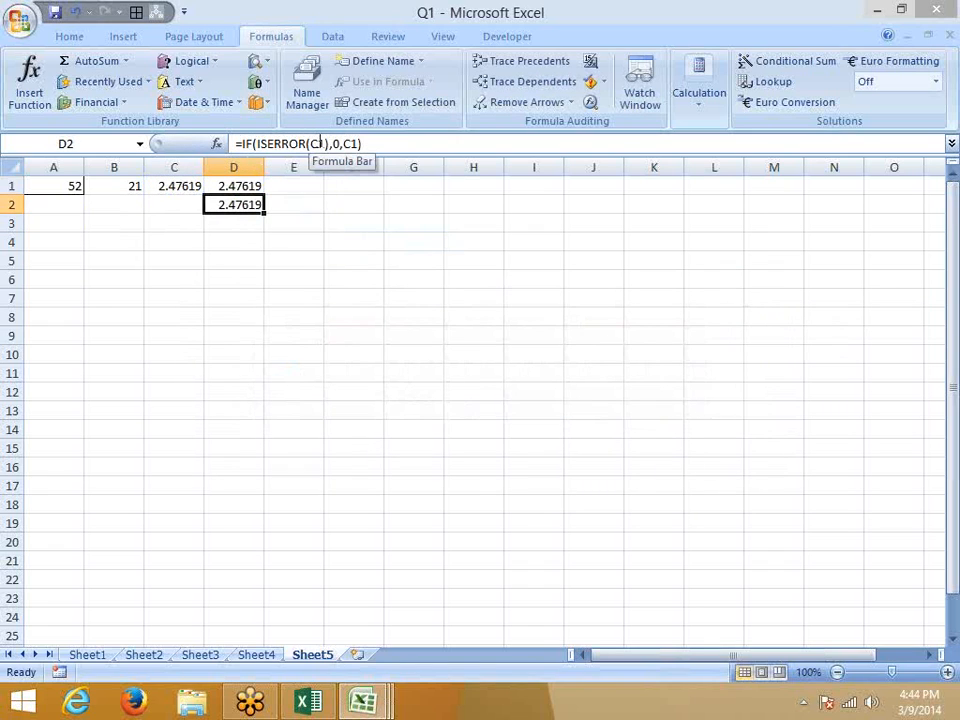
Set B1 to 0 and check that D2 and D1 return 0 despite C1's #DIV/0!
left_click(124, 192)
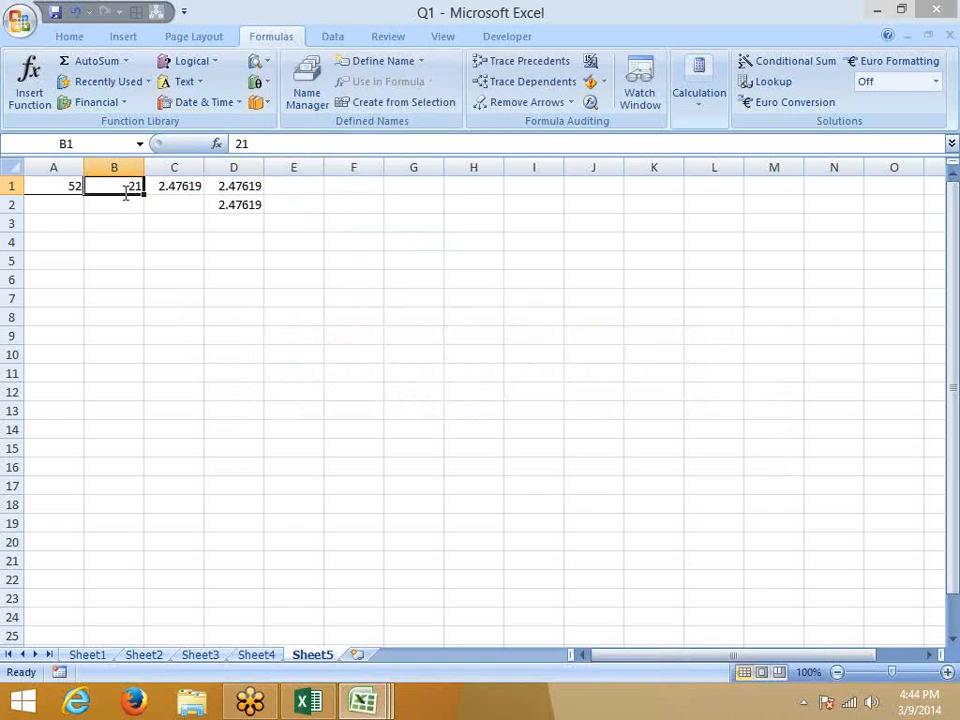
type("0")
key("Return")
key("Right")
key("Right")
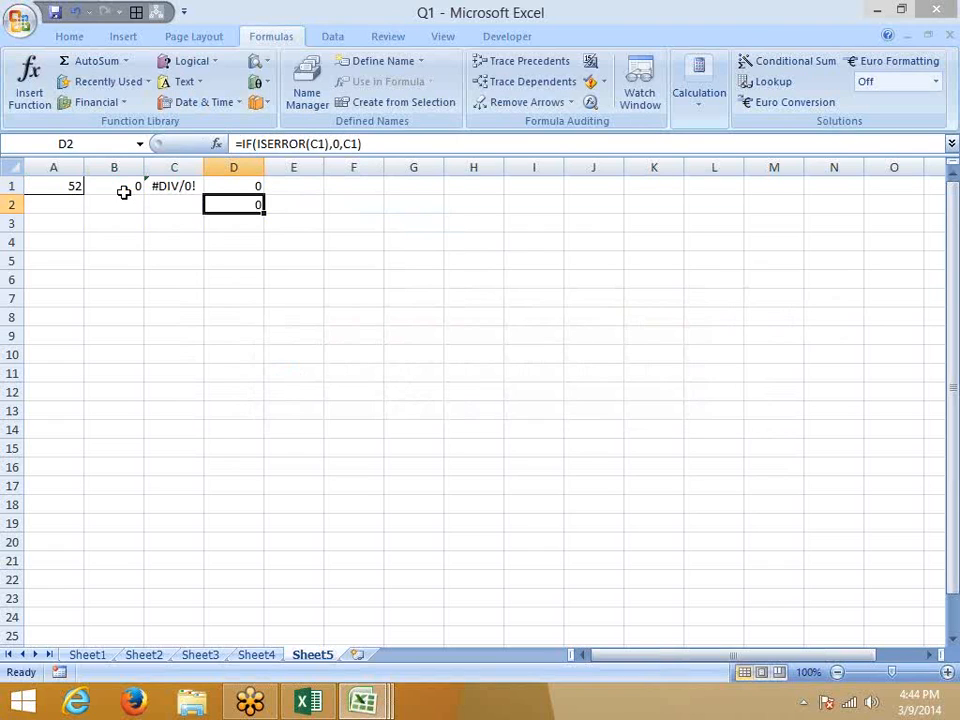
key("Up")
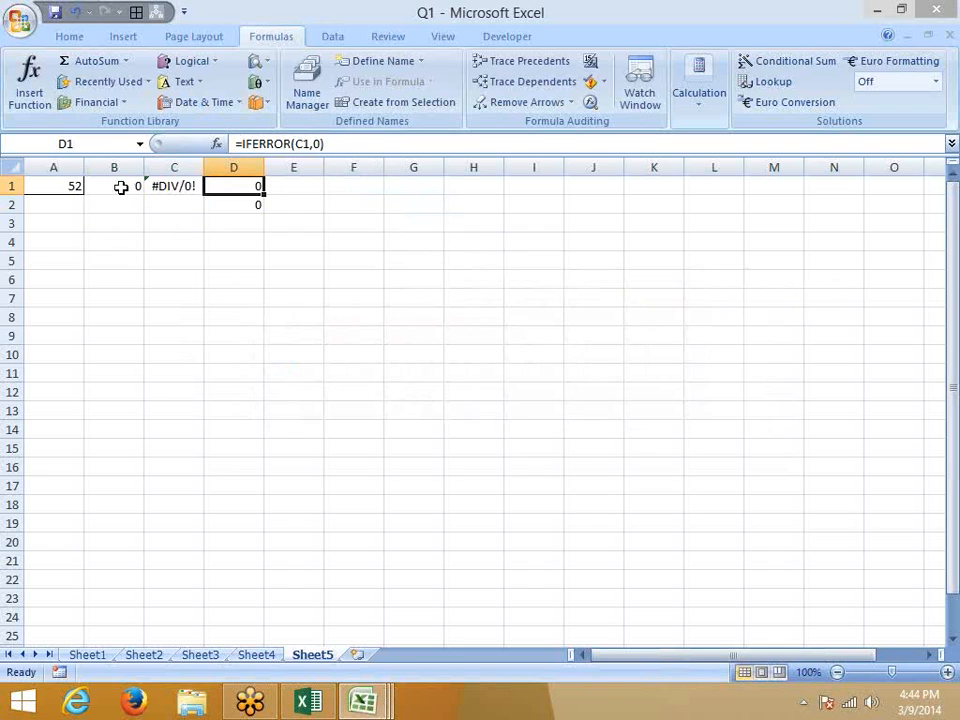
left_click(325, 708)
Open Excel Help from Book1 and go to the What's New in Excel 2013 article.
left_click(312, 412)
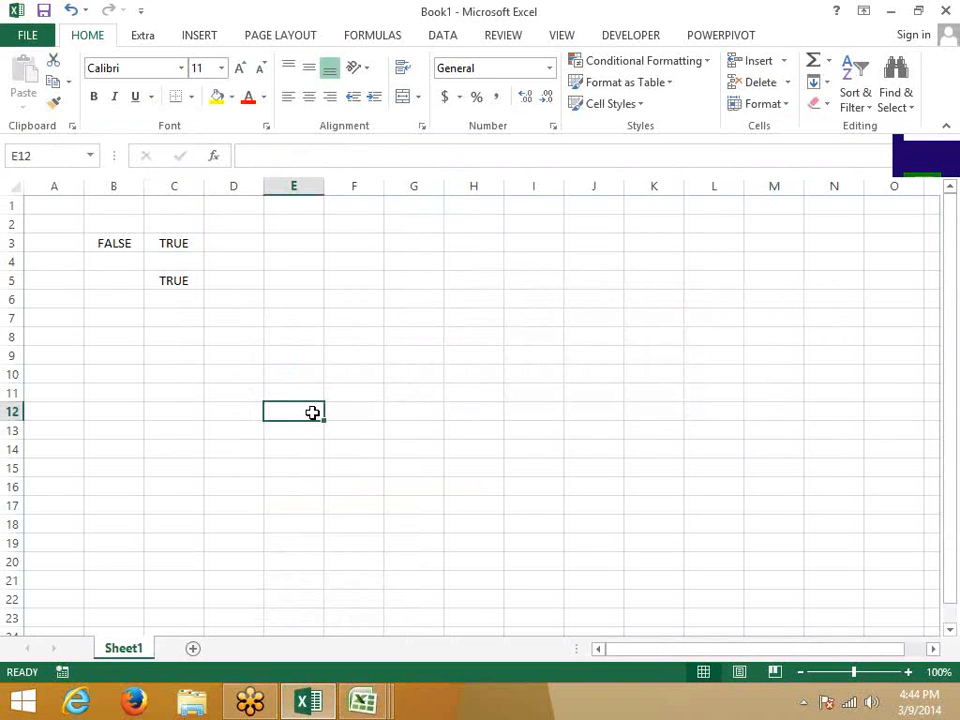
key("F1")
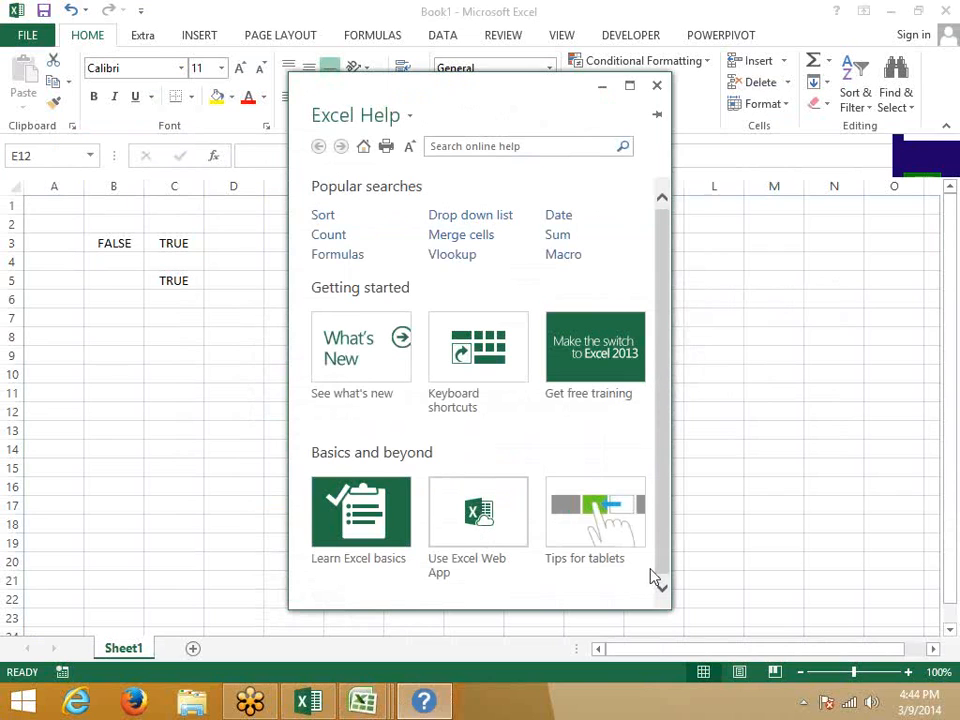
left_click(375, 367)
Scroll through the What's New article, close Help, and select cell D10.
scroll(383, 400, "down", 10)
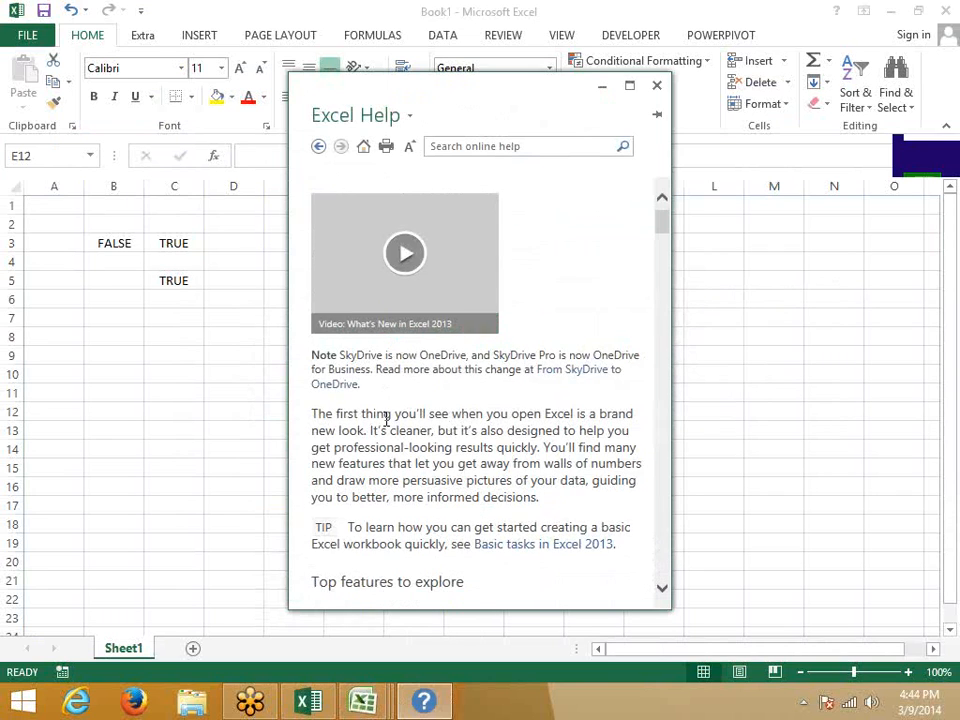
scroll(390, 447, "down", 15)
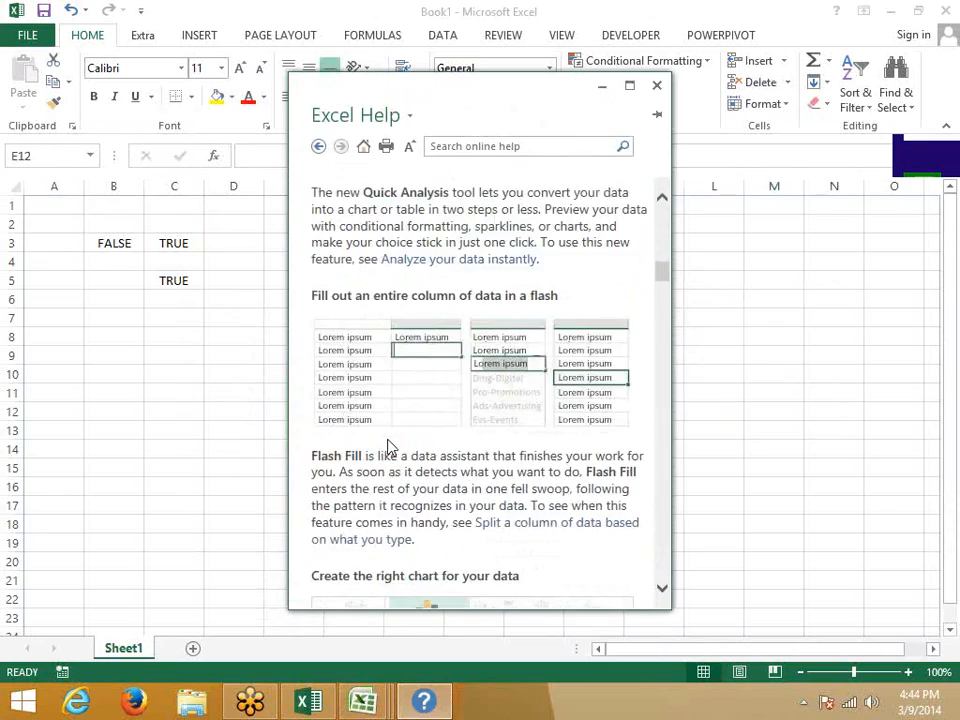
scroll(390, 447, "down", 15)
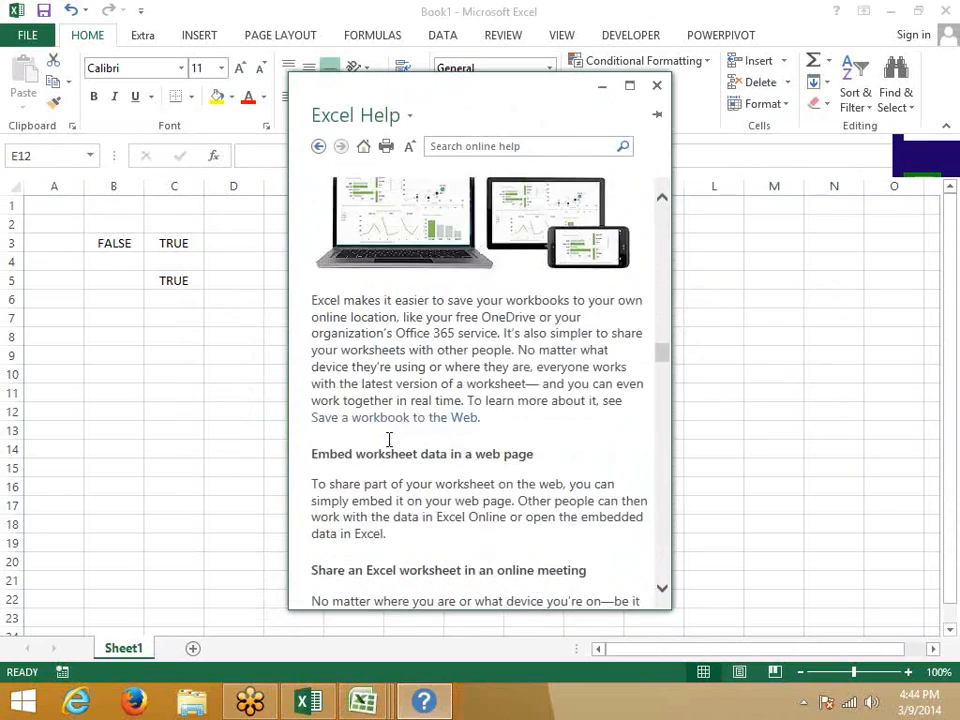
scroll(390, 447, "down", 15)
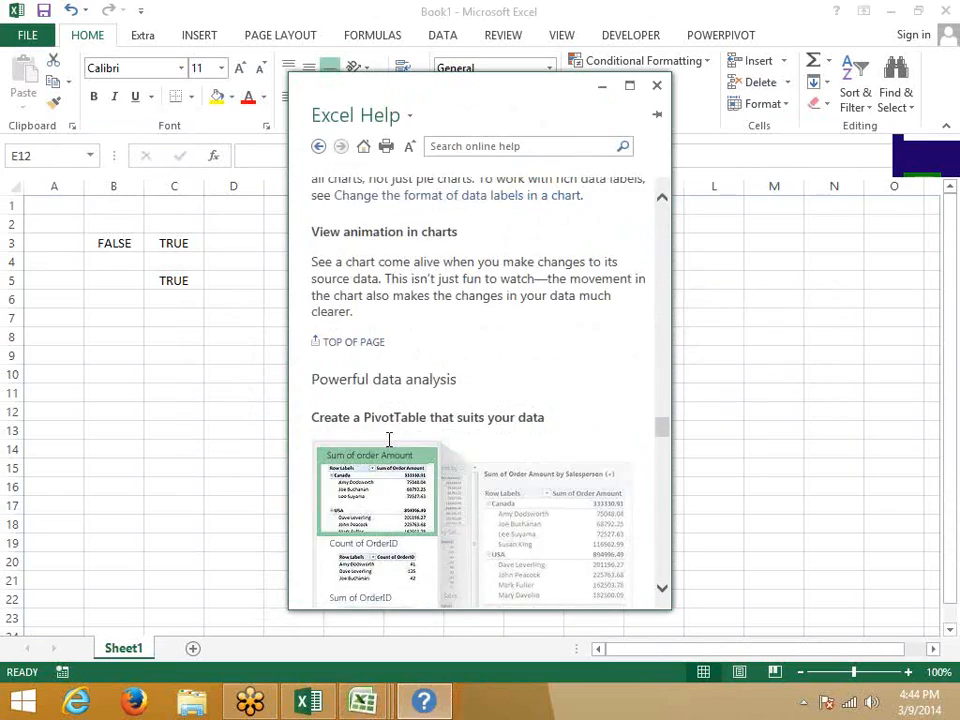
scroll(390, 447, "down", 15)
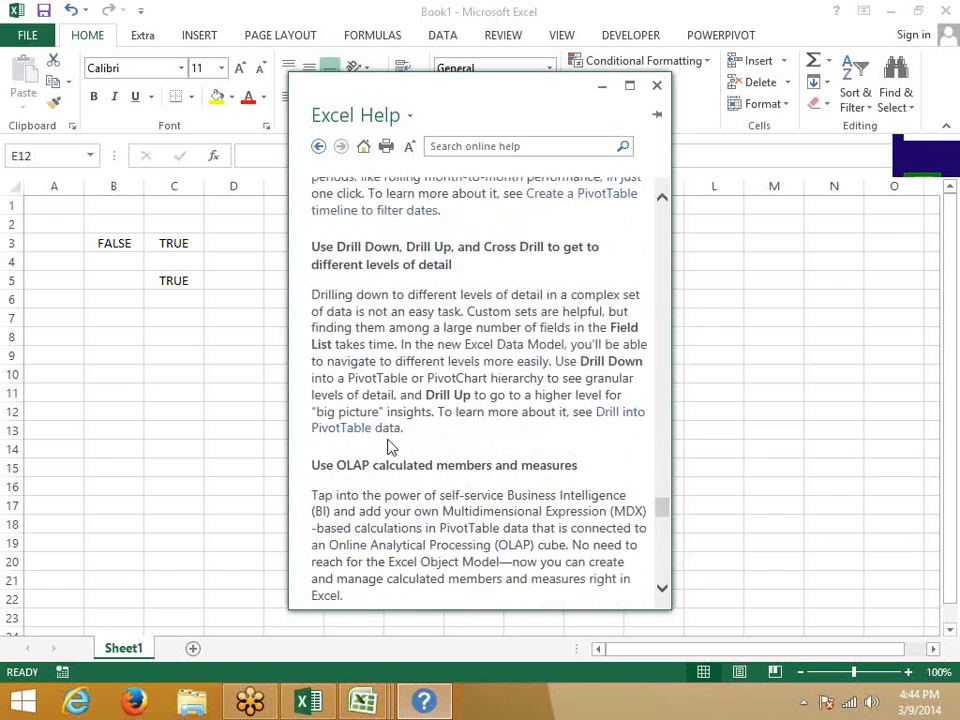
scroll(390, 447, "down", 15)
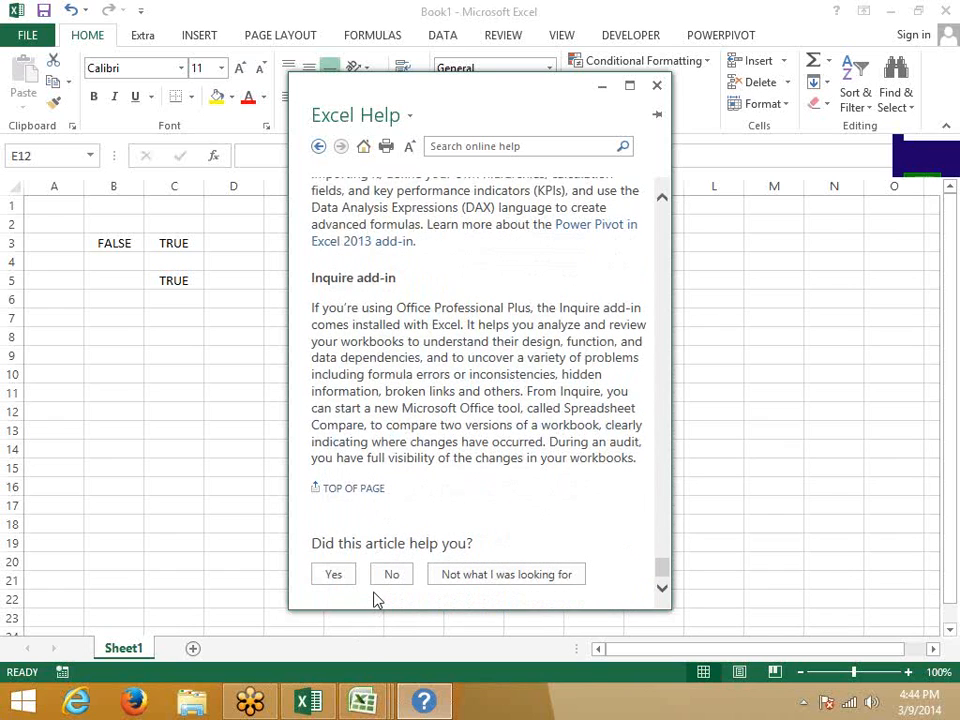
scroll(375, 592, "up", 5)
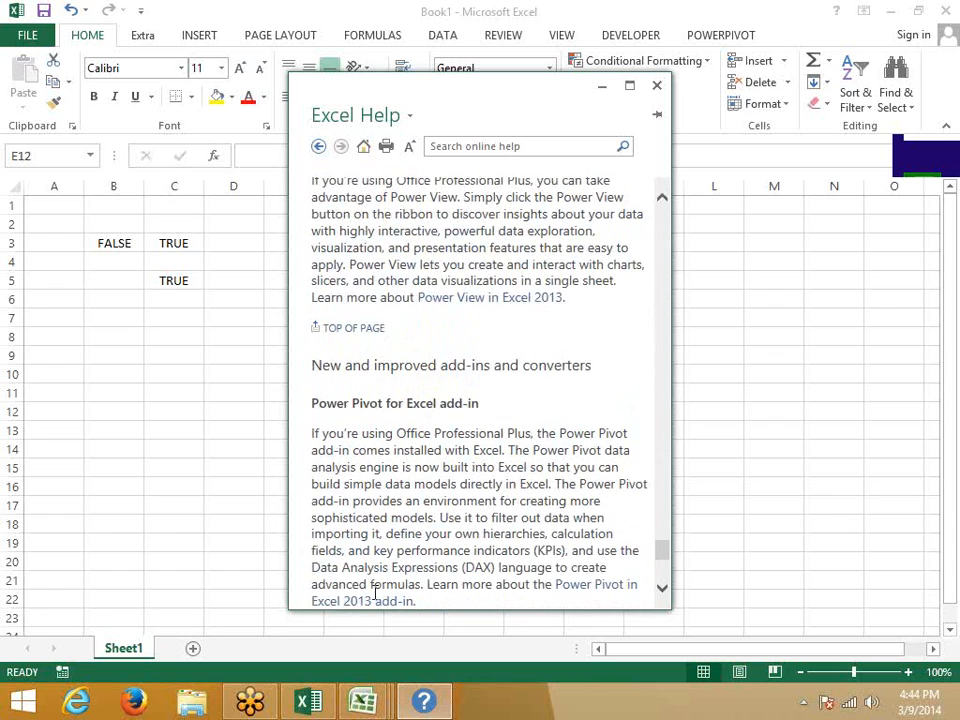
scroll(360, 398, "up", 5)
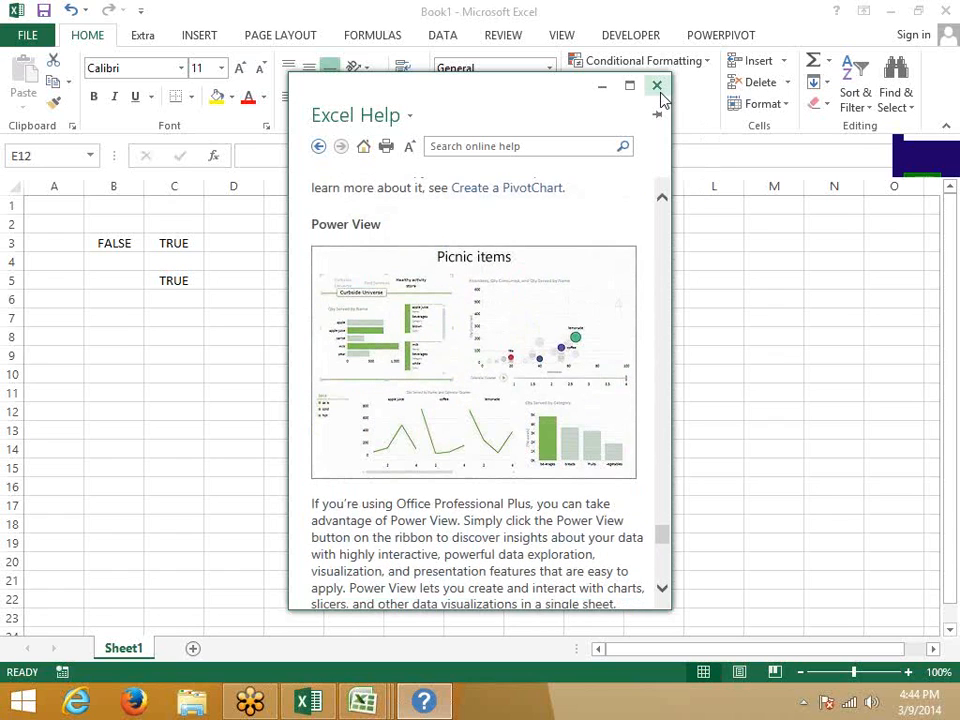
left_click(657, 86)
left_click(251, 378)
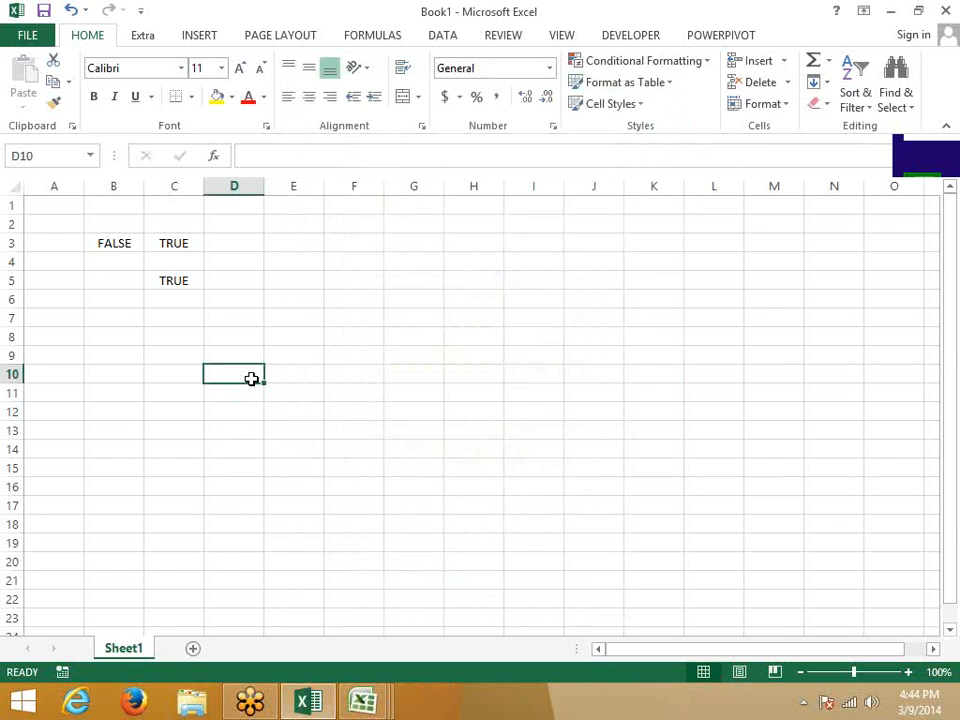
Back in Book1, show the Formulas Logical list with IF, IFERROR, IFNA and others.
left_click(363, 702)
left_click(171, 301)
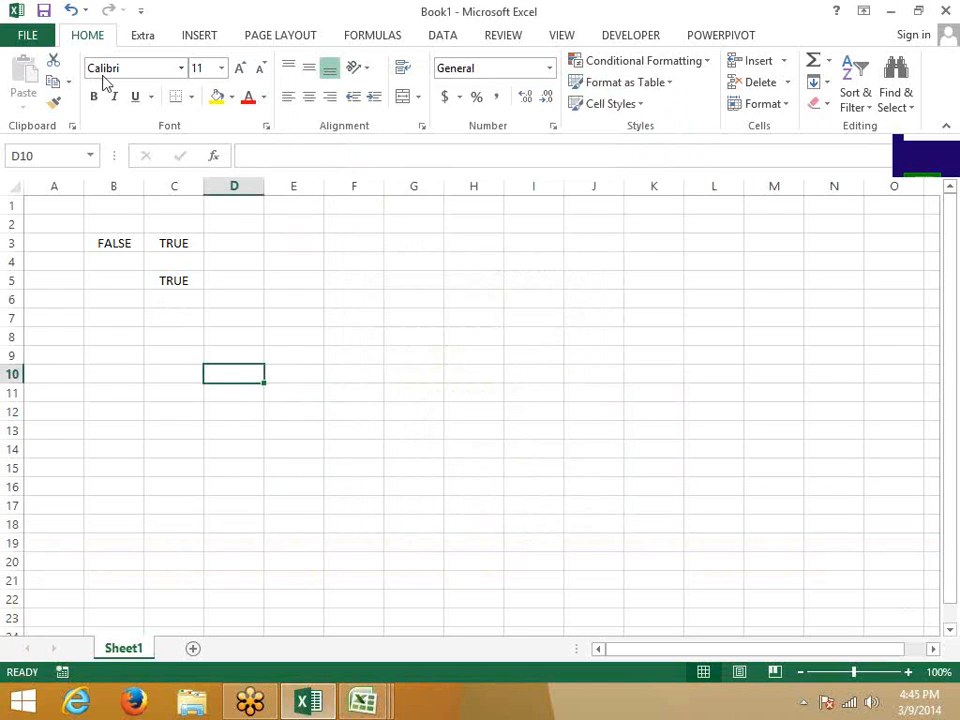
left_click(196, 36)
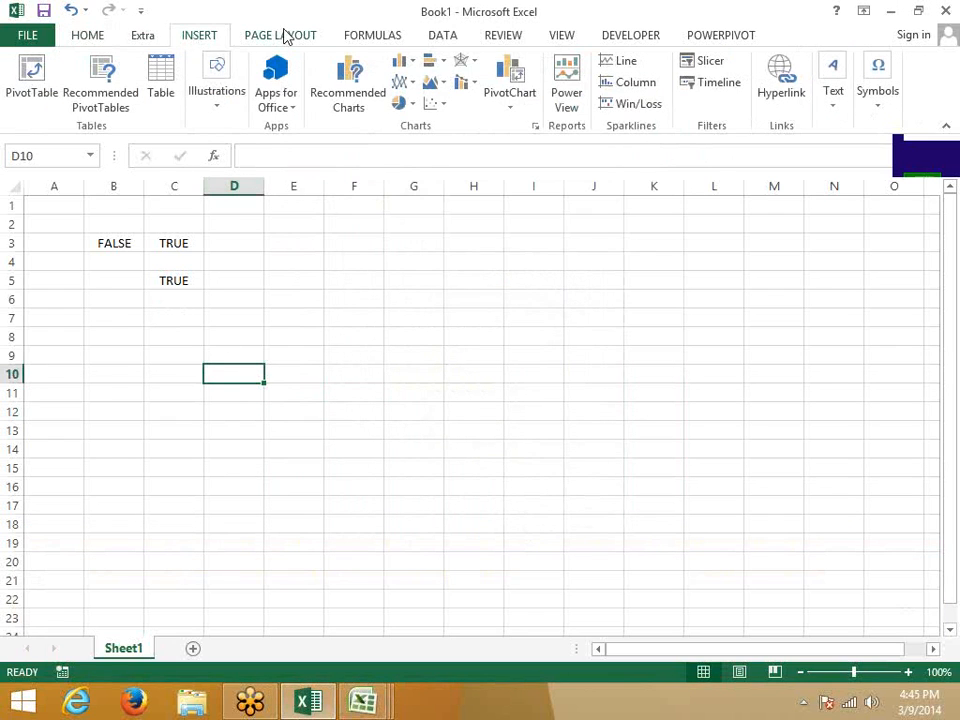
left_click(284, 35)
left_click(370, 38)
left_click(332, 300)
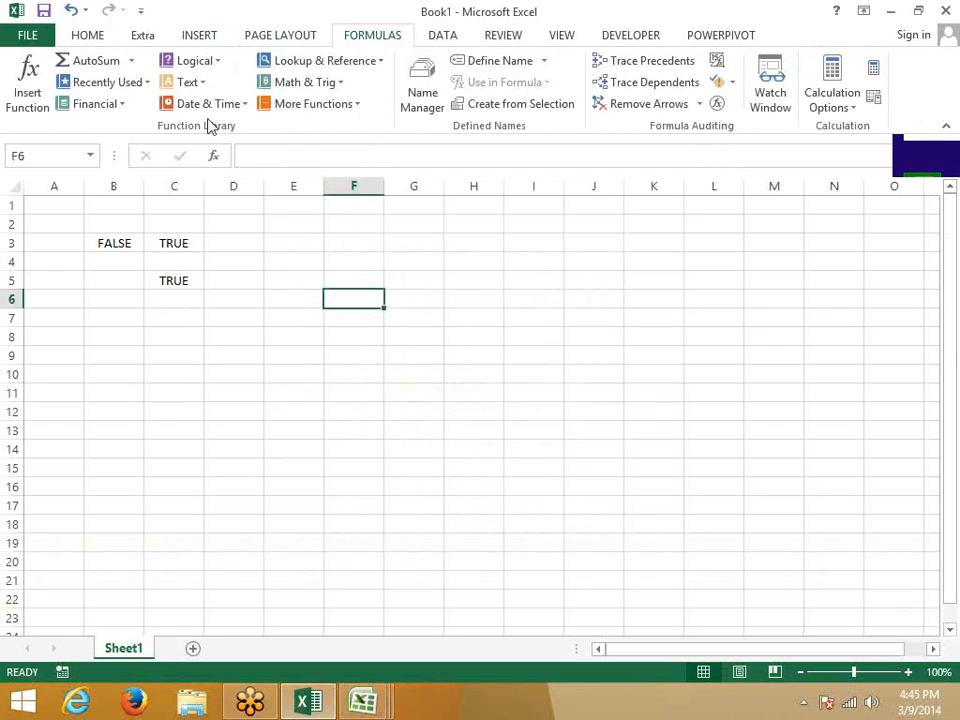
left_click(200, 61)
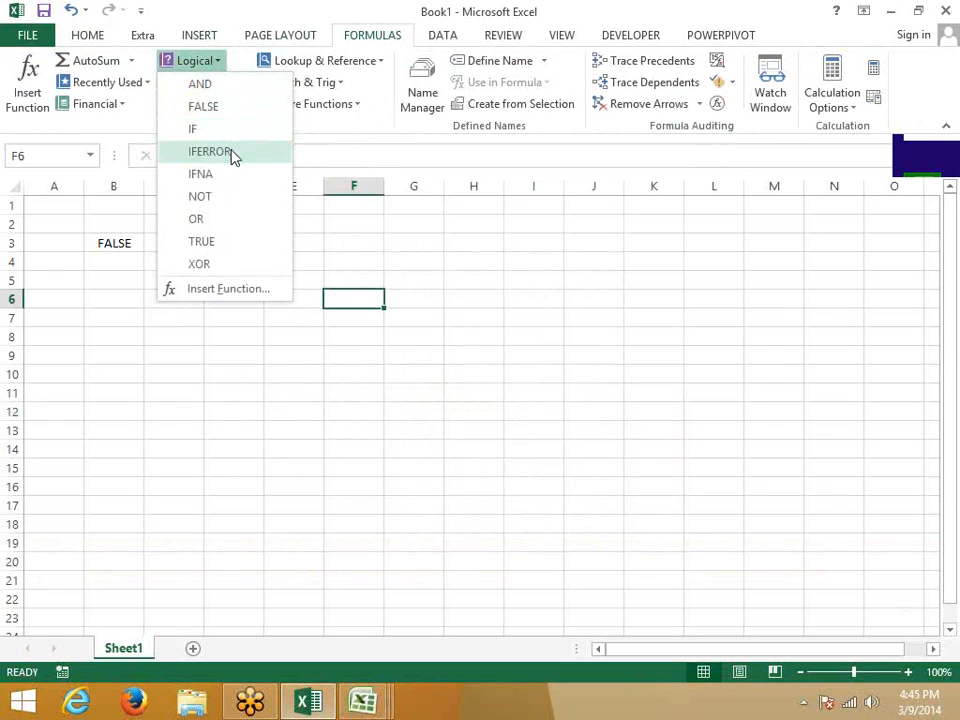
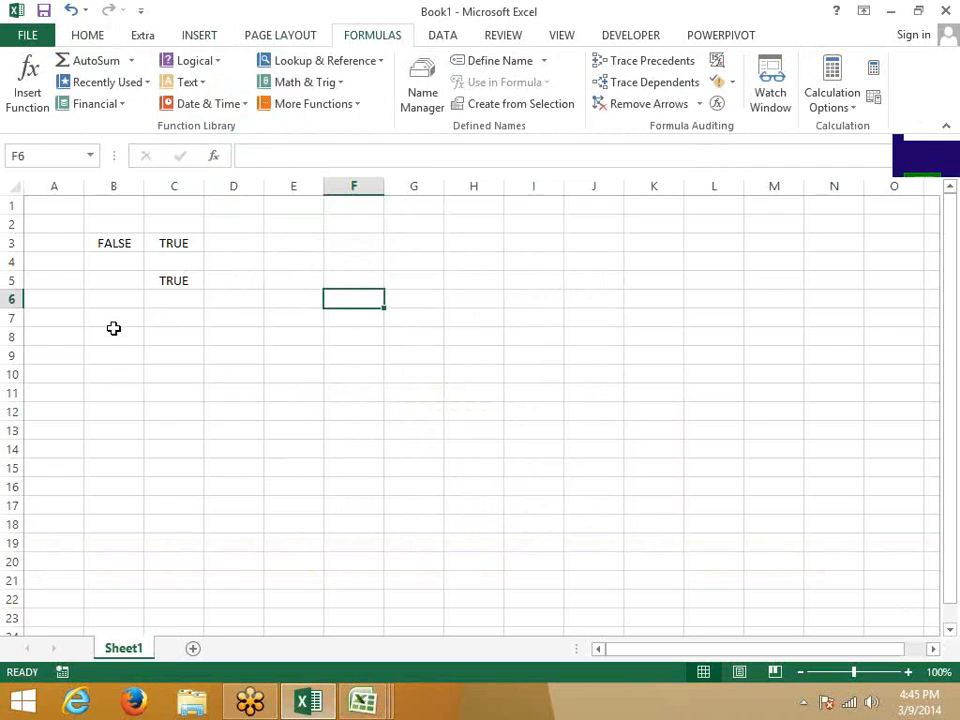
Enter TRUE in cell B8.
left_click(114, 334)
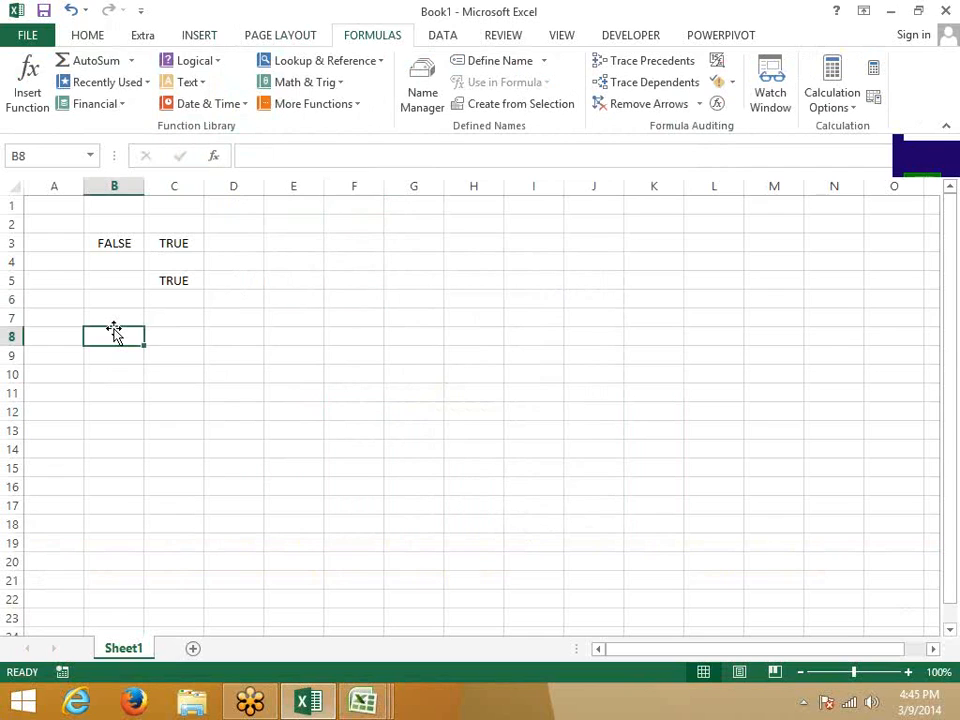
type("true")
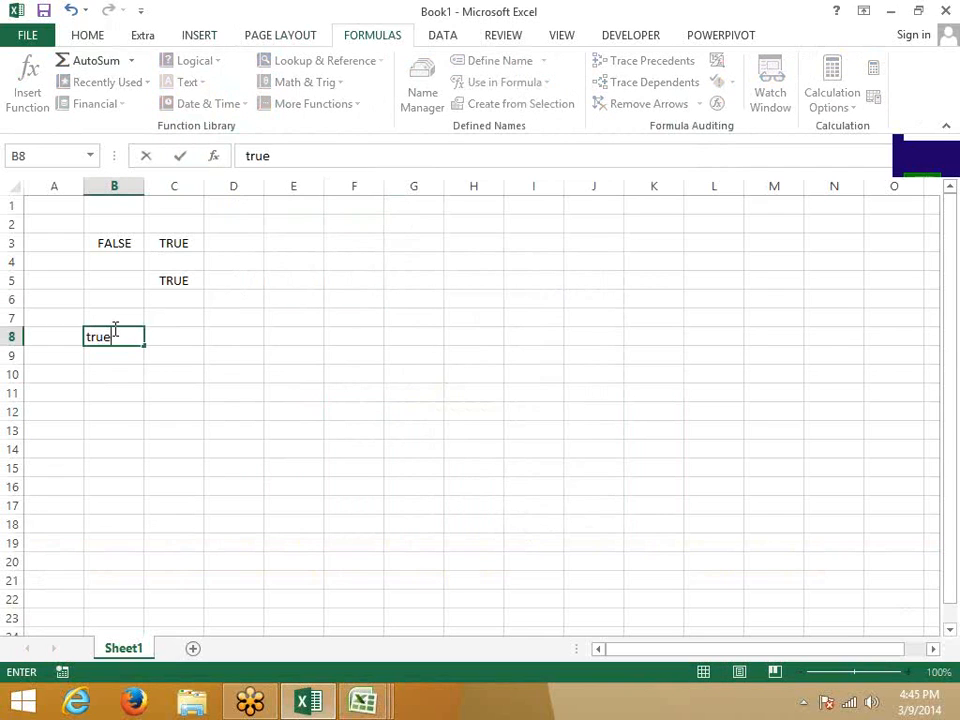
key("Return")
Enter =NOT(B8) in C8 so it returns FALSE.
key("Up")
key("Right")
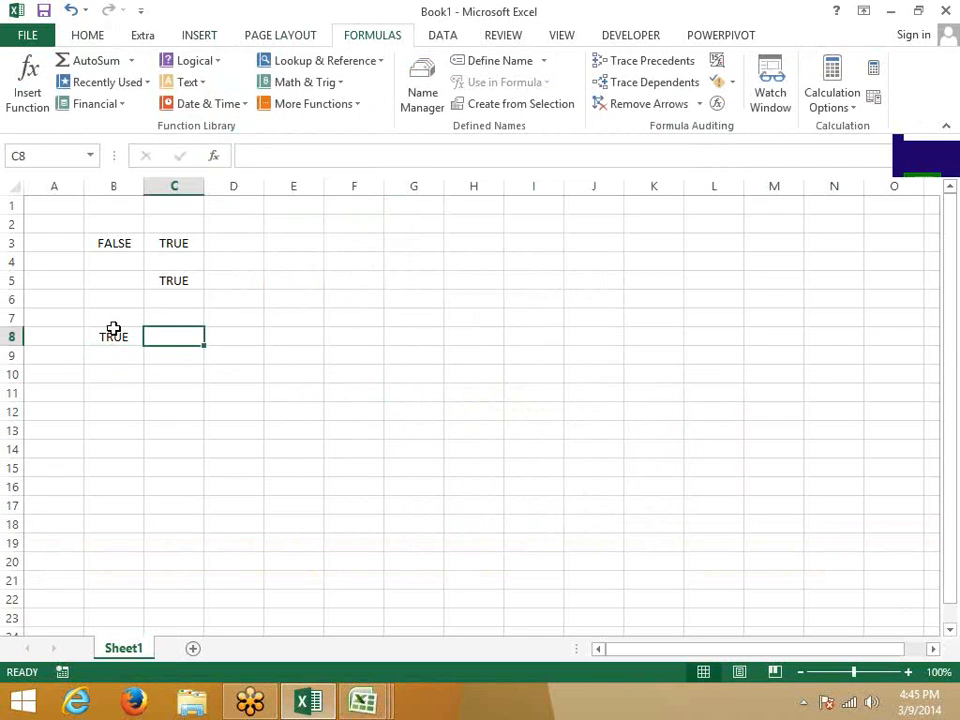
type("not")
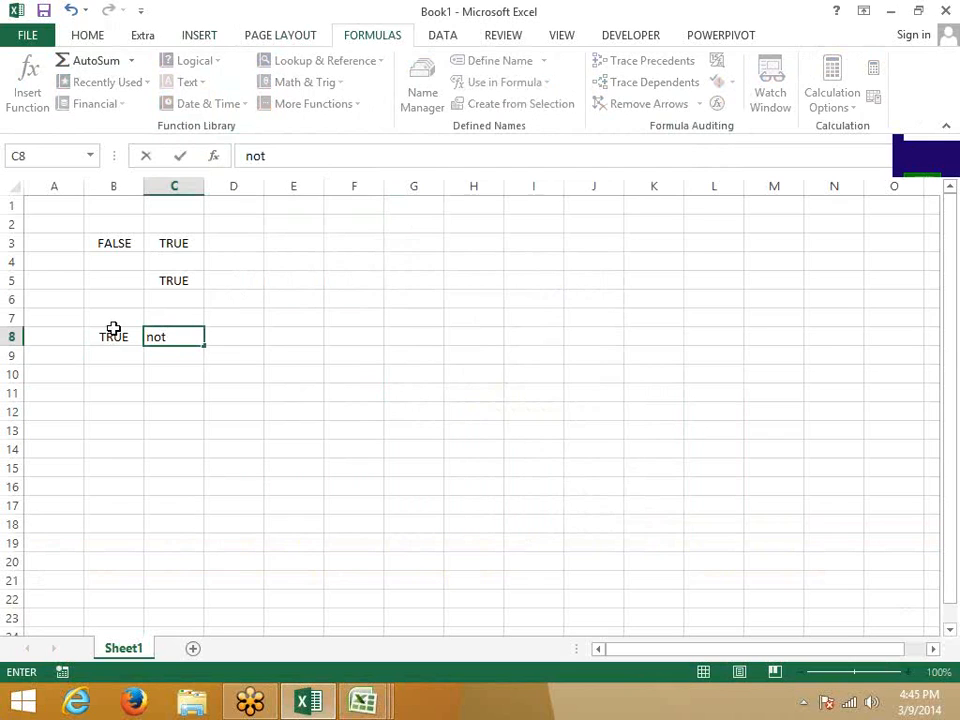
key("BackSpace")
key("BackSpace")
key("BackSpace")
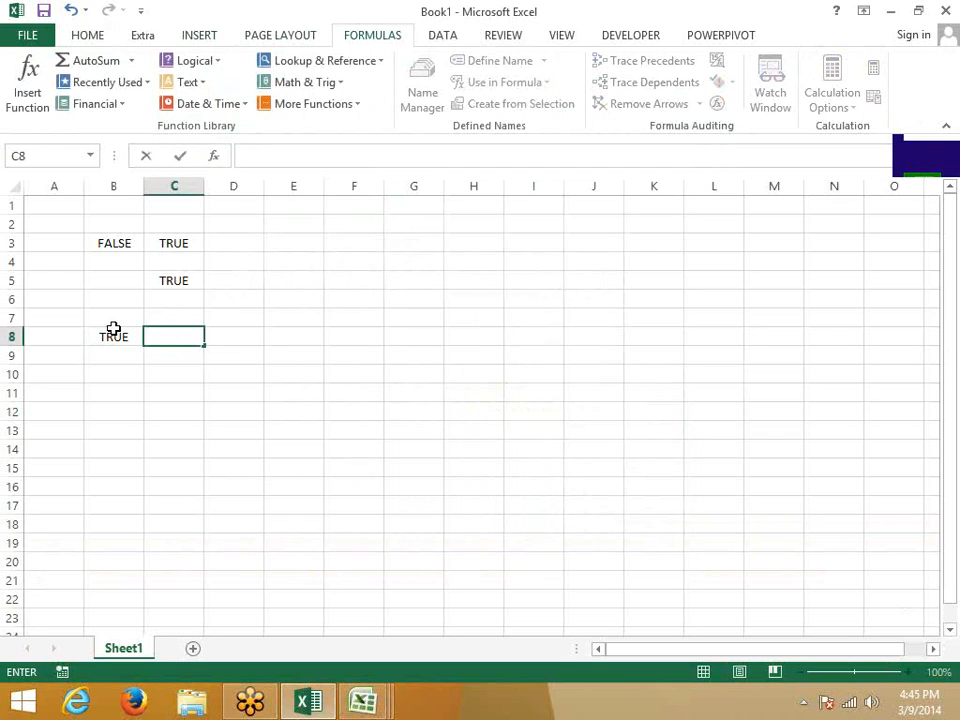
type("=not")
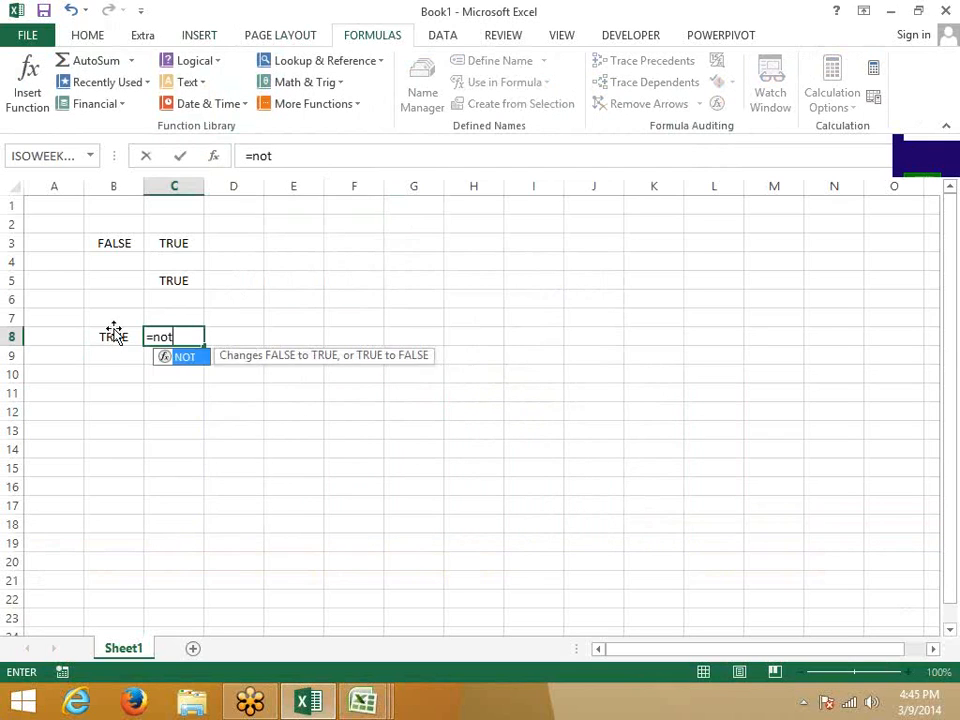
key("Tab")
left_click(113, 333)
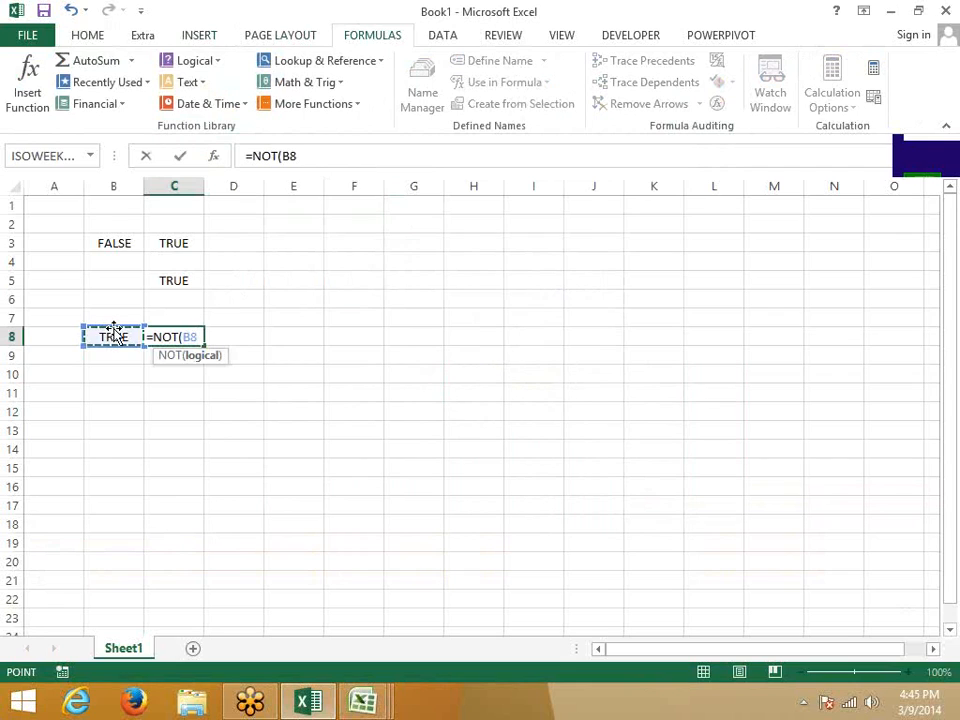
key("Return")
key("Up")
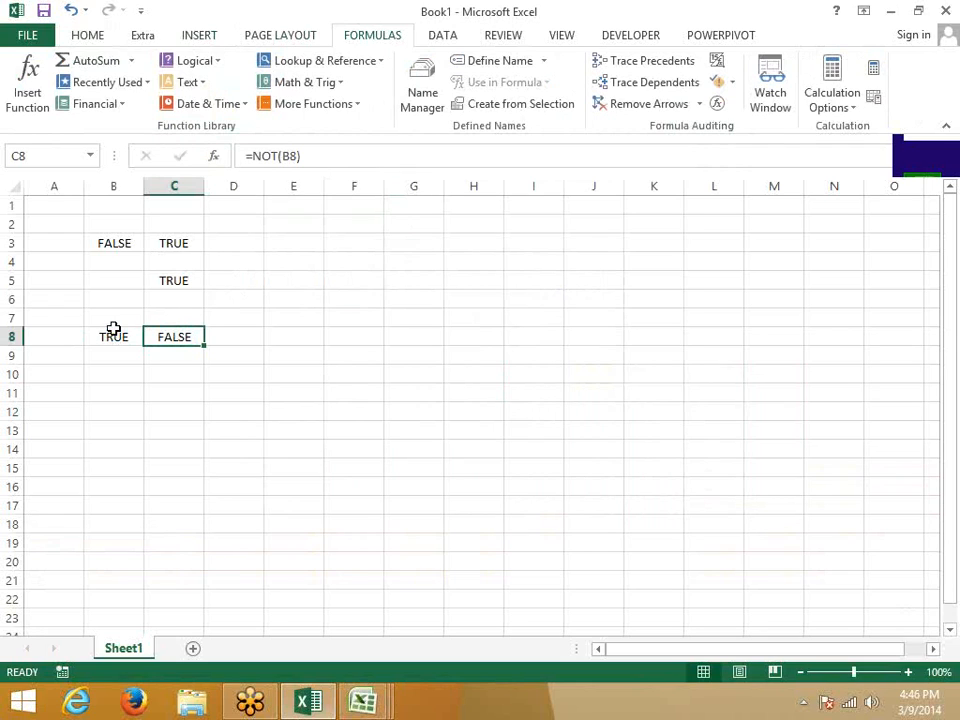
left_click(295, 206)
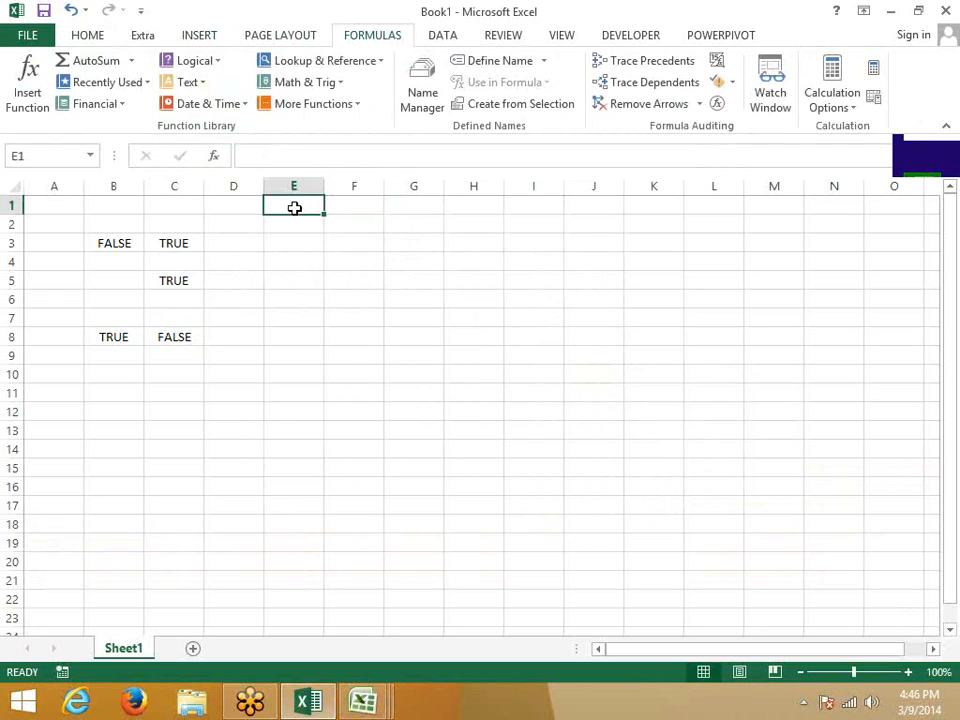
left_click(54, 374)
left_click(516, 606, "shift")
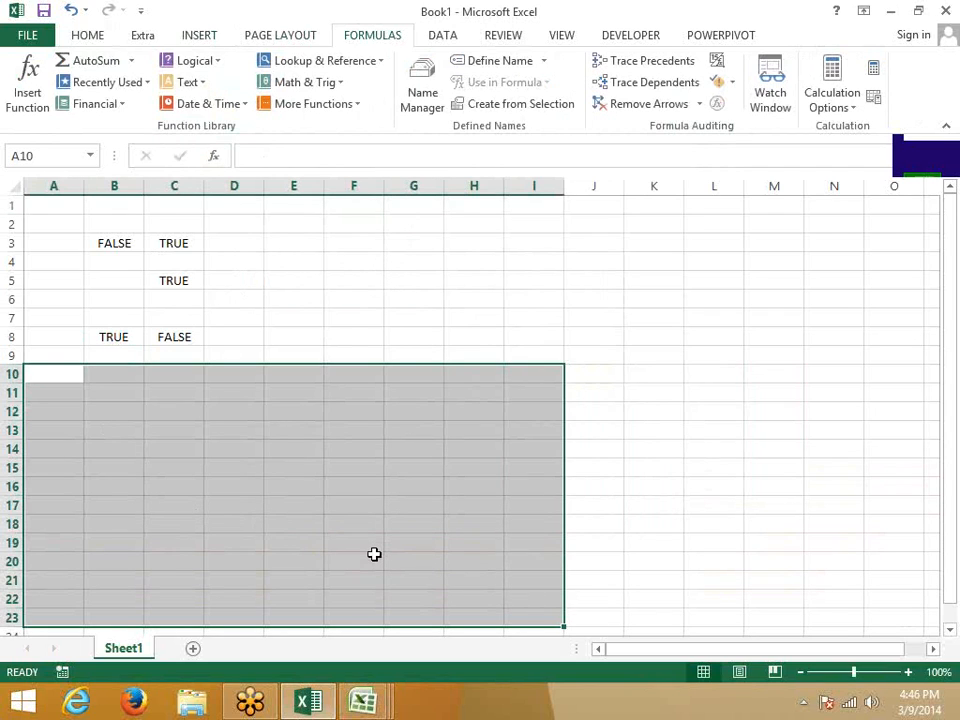
left_click(346, 218)
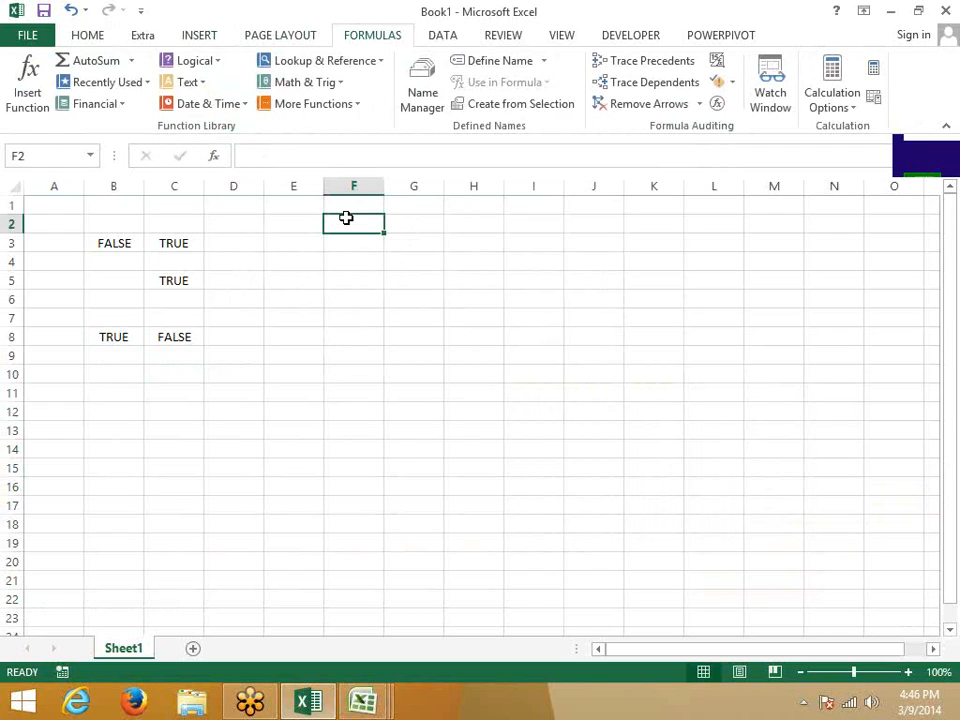
left_click(174, 411)
left_click(190, 84)
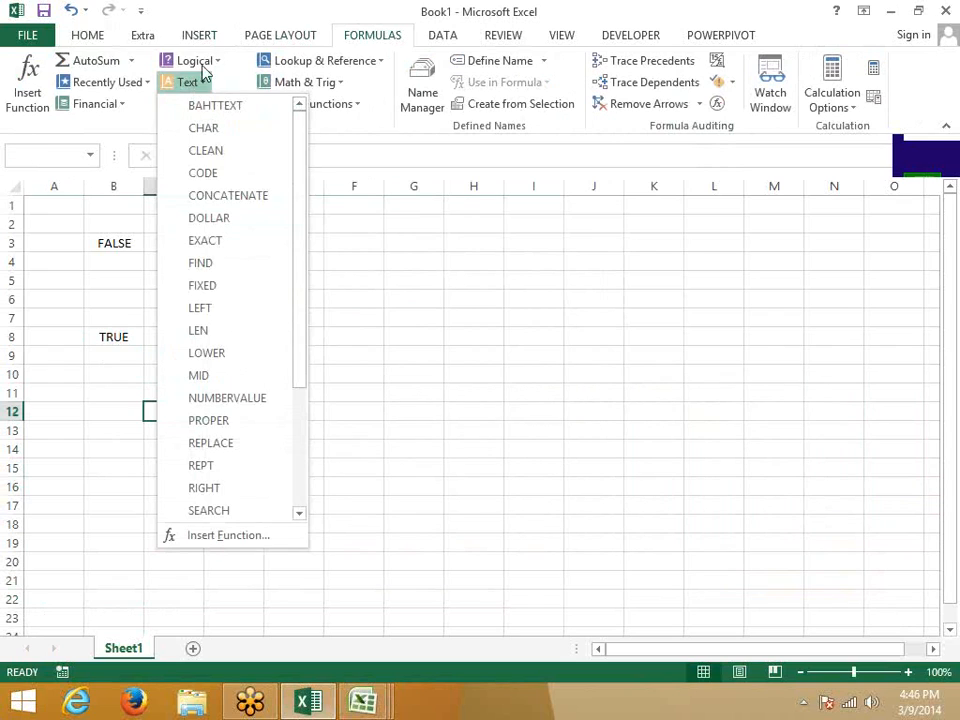
left_click(190, 61)
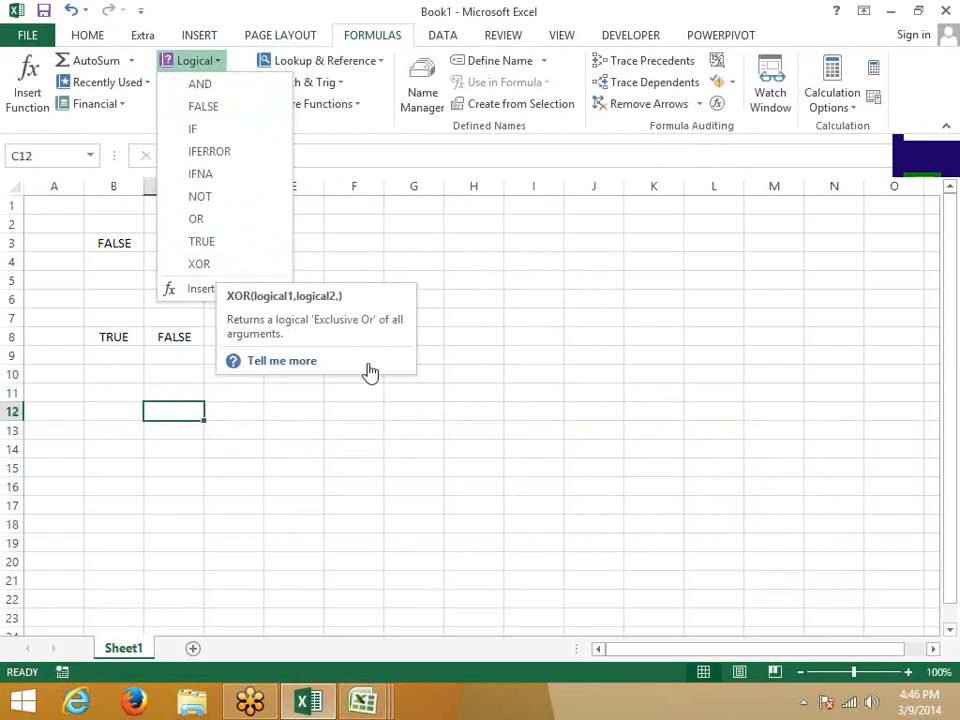
left_click(563, 398)
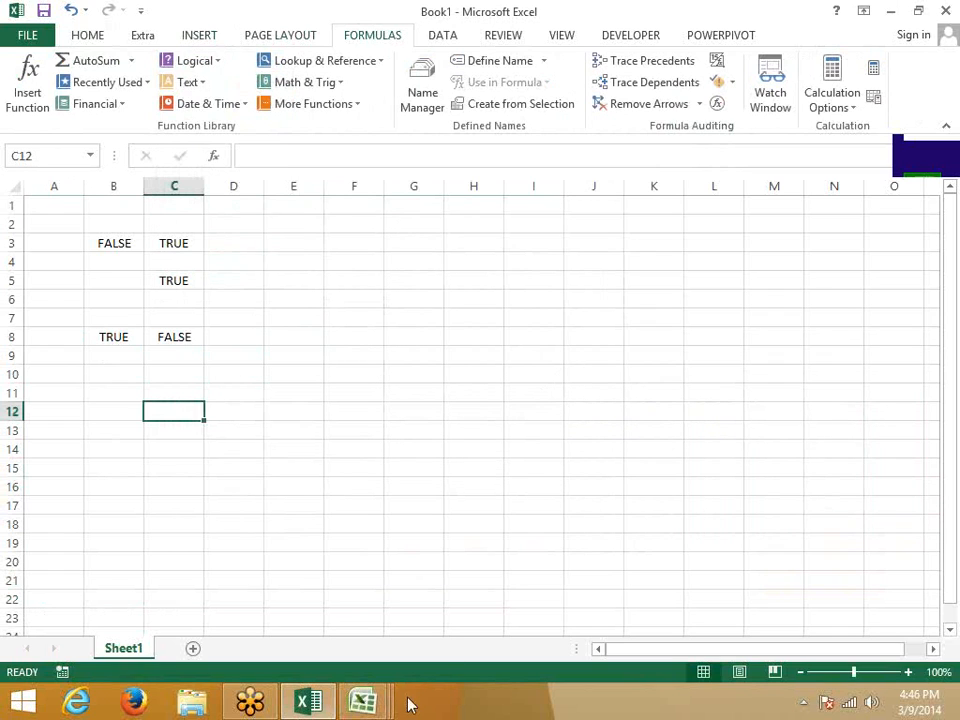
Switch to the Q1 workbook and insert a new worksheet, Sheet6.
mouse_move(363, 702)
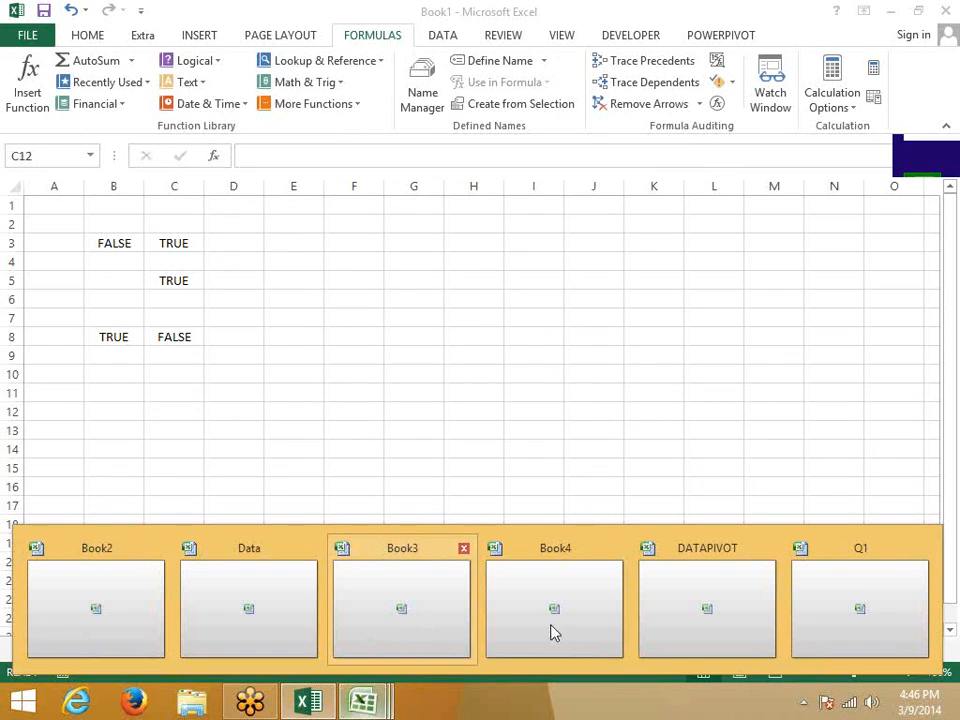
left_click(828, 632)
left_click(257, 486)
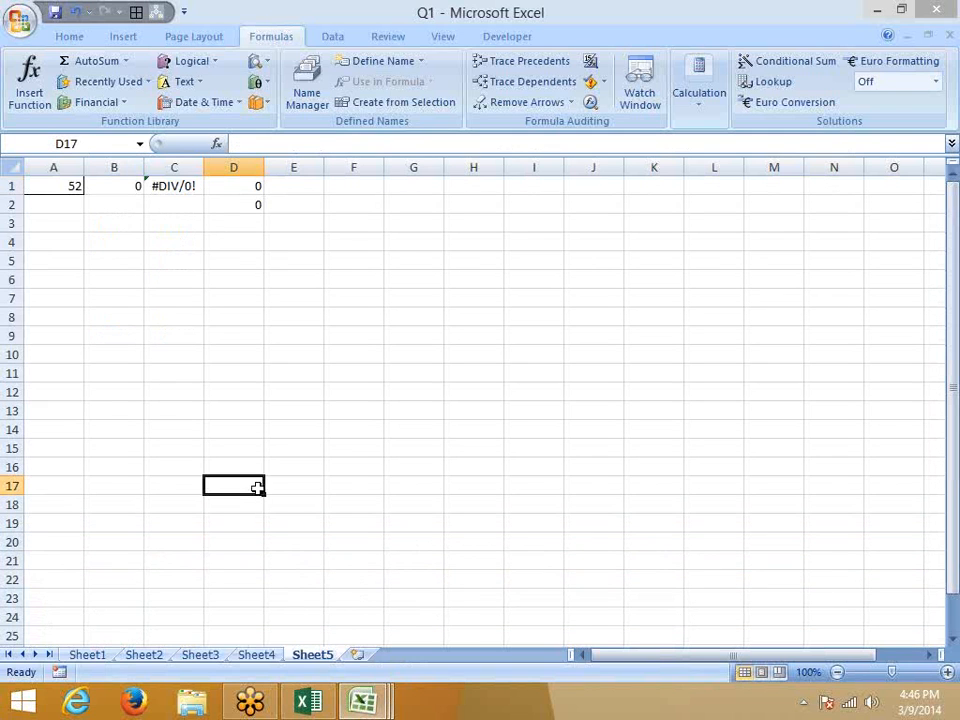
left_click(358, 655)
Enter =BAHTTEXT(12001) in A1 and copy the Thai text result.
left_click(181, 84)
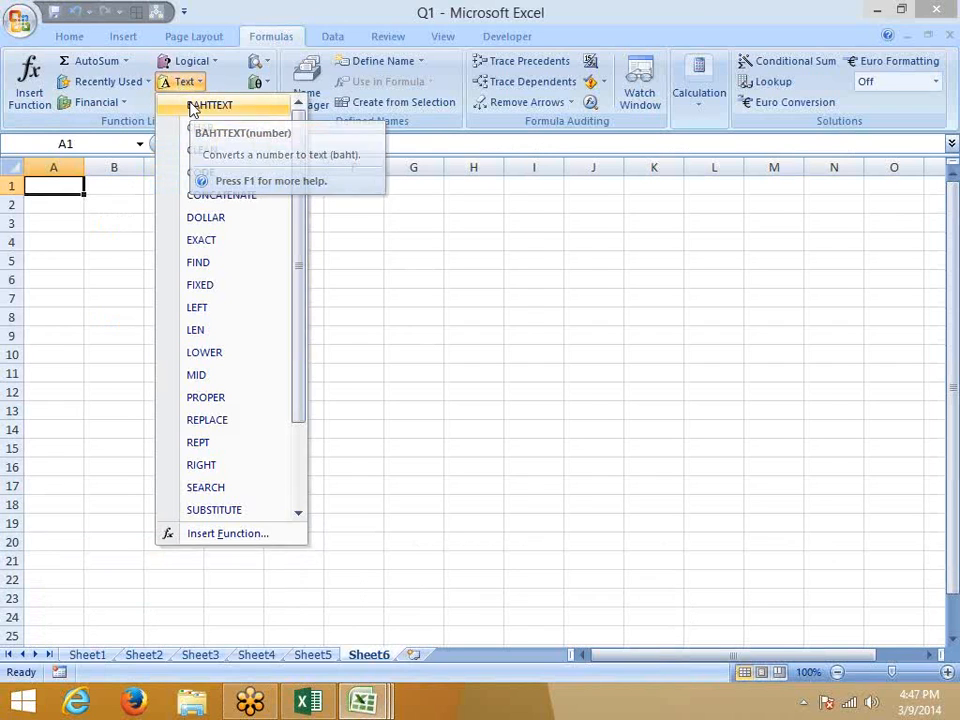
left_click(193, 106)
left_click_drag(184, 186, 184, 236)
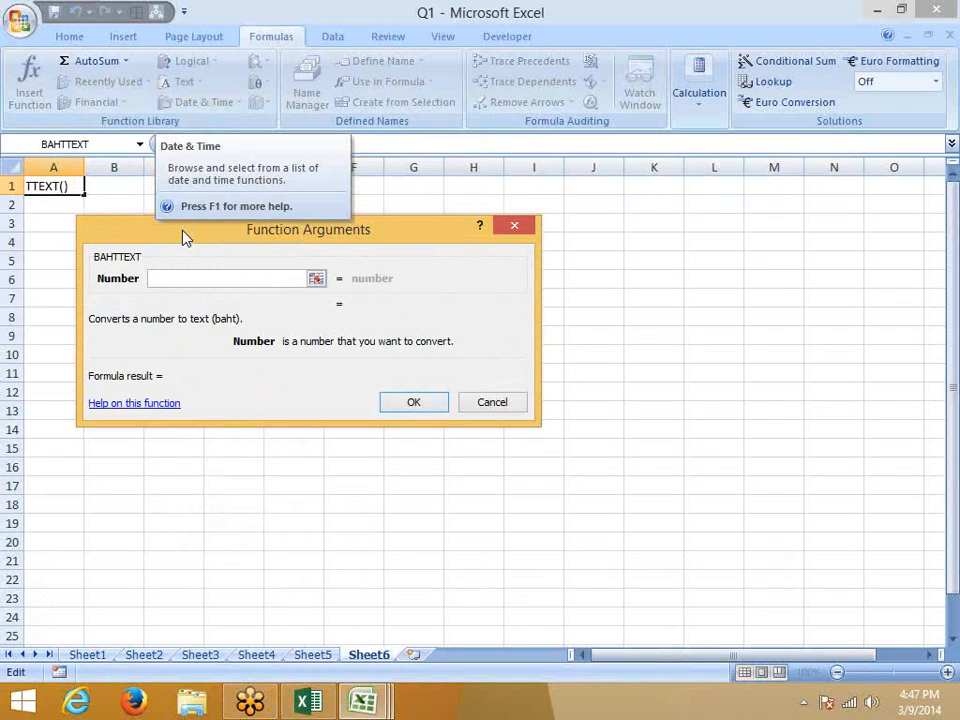
type("120")
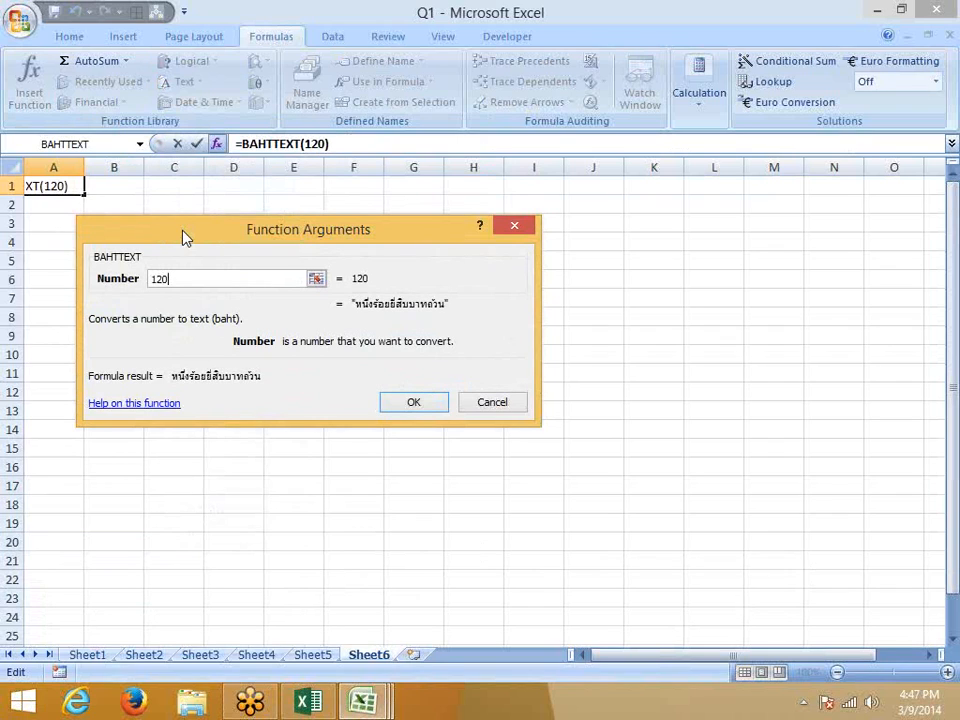
type("01")
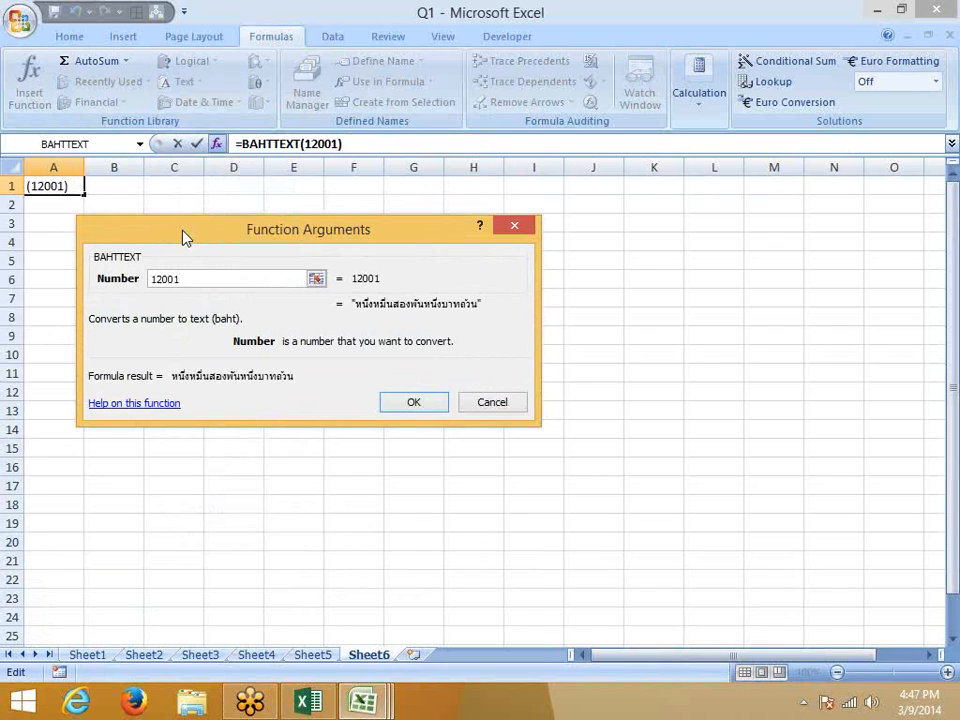
key("Return")
key("ctrl+c")
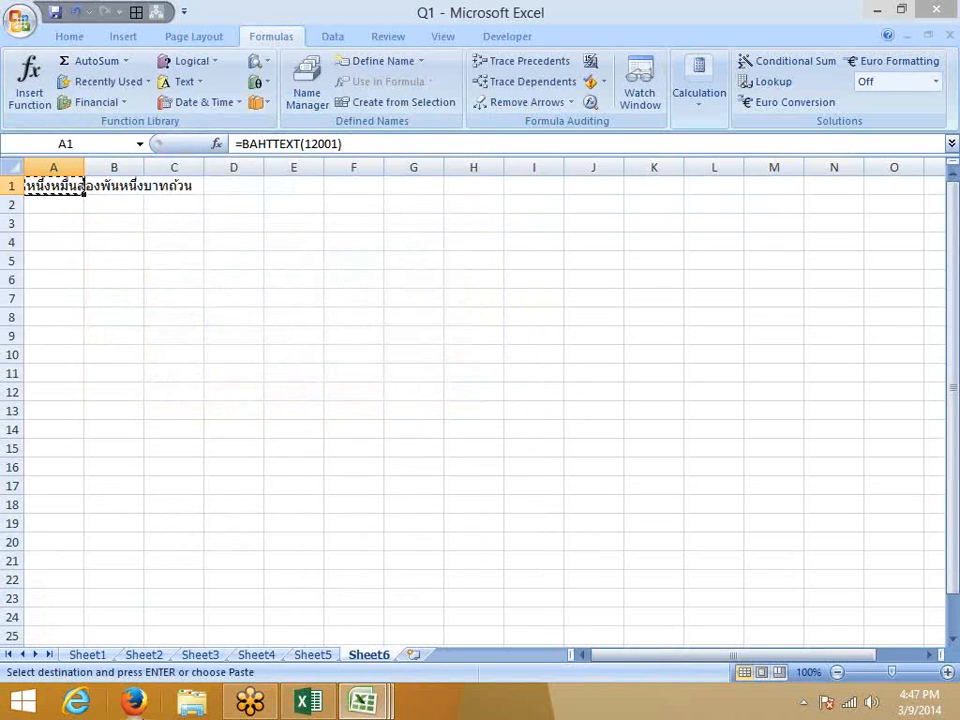
Launch Firefox and go to the Google home page via the address bar.
left_click(133, 703)
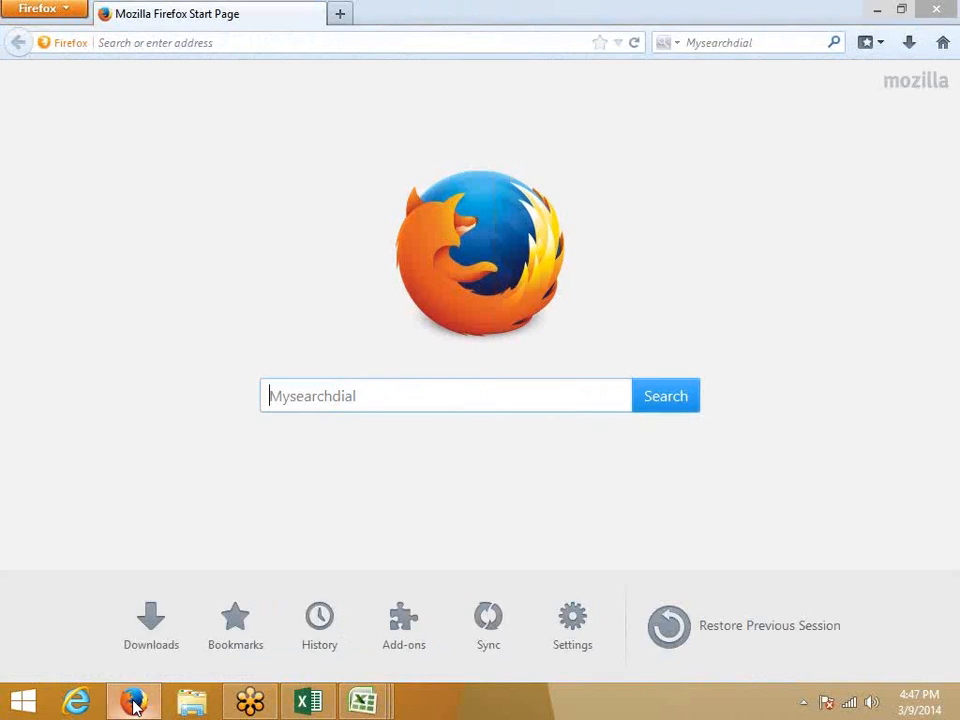
left_click(145, 45)
type("google.co.in/")
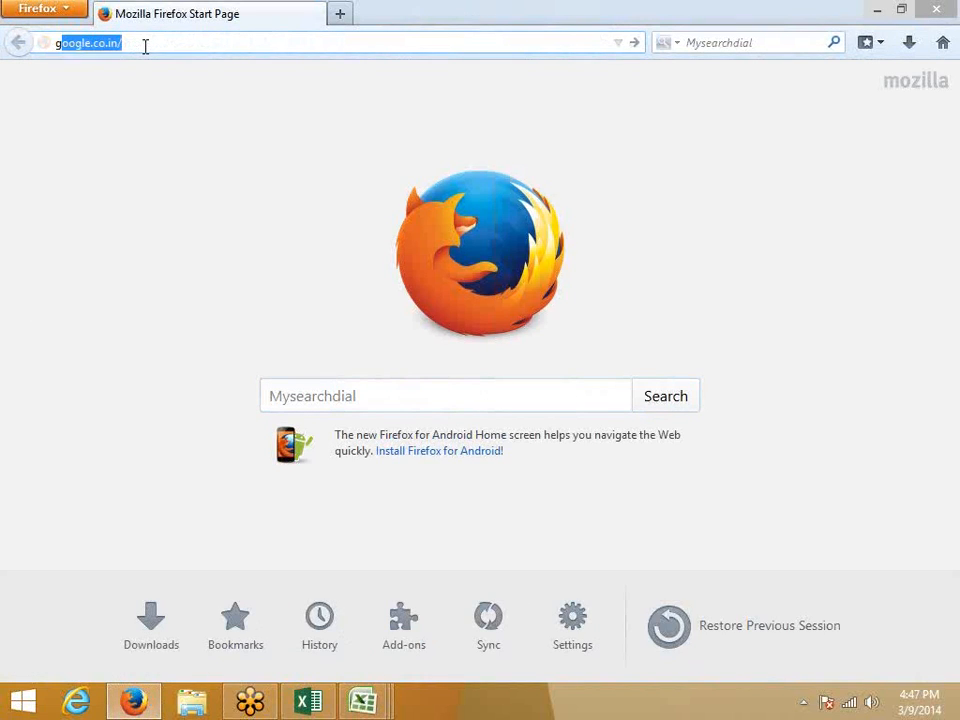
key("Return")
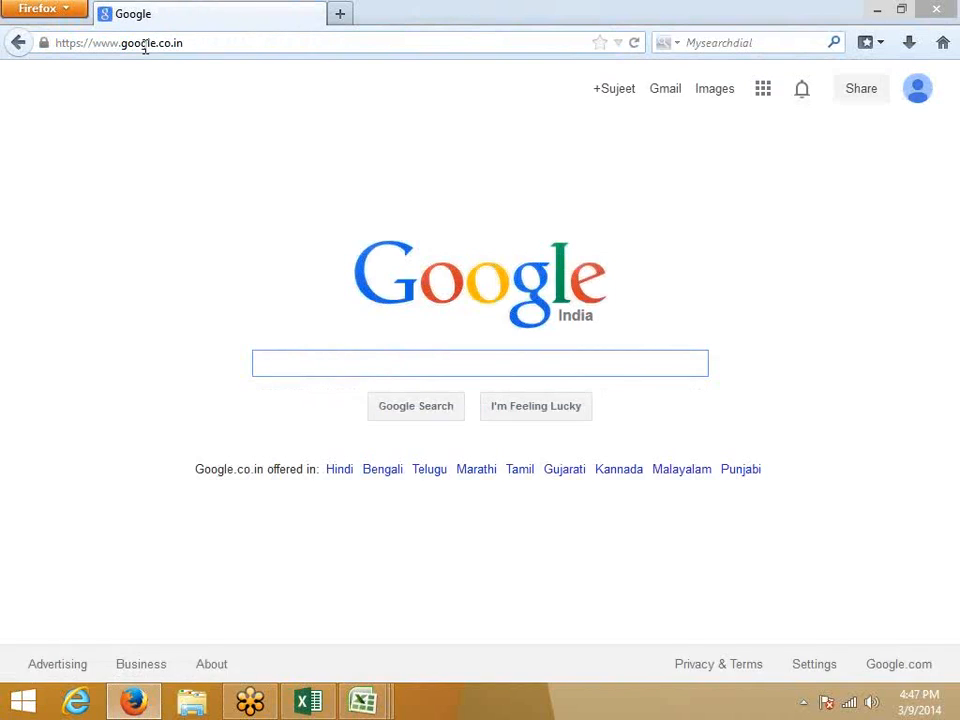
Open Google Translate from the Google apps menu under More.
left_click(762, 89)
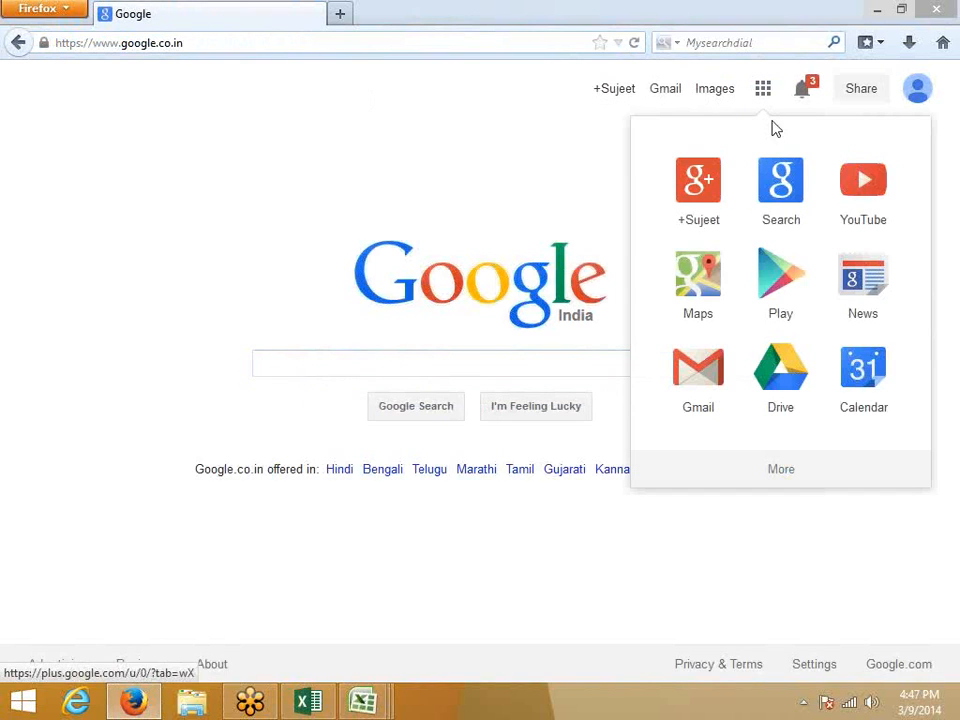
left_click(784, 470)
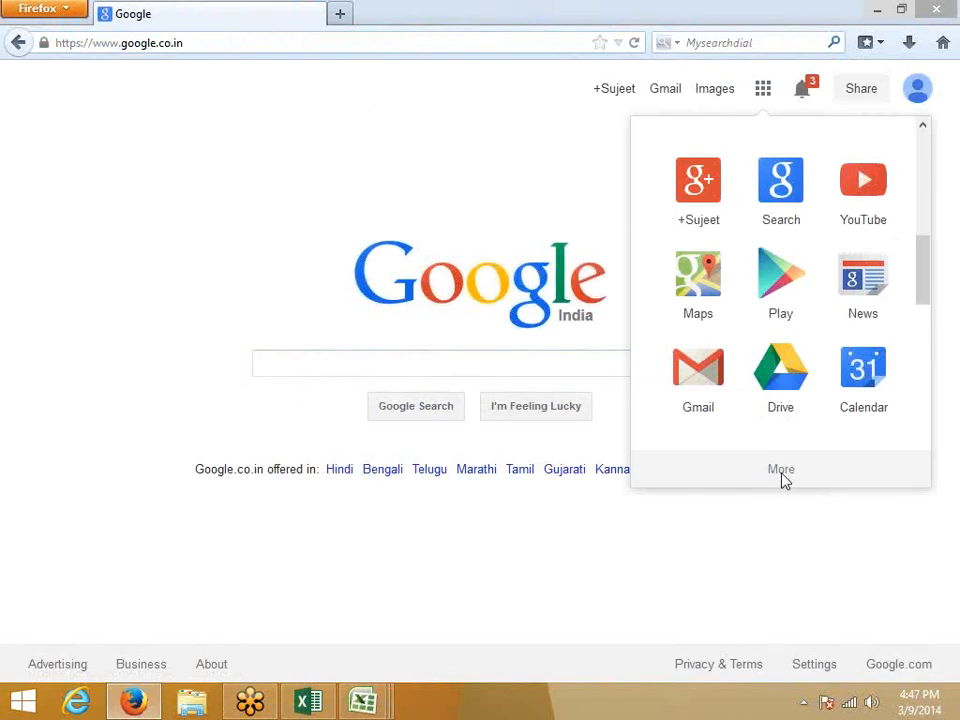
left_click(699, 190)
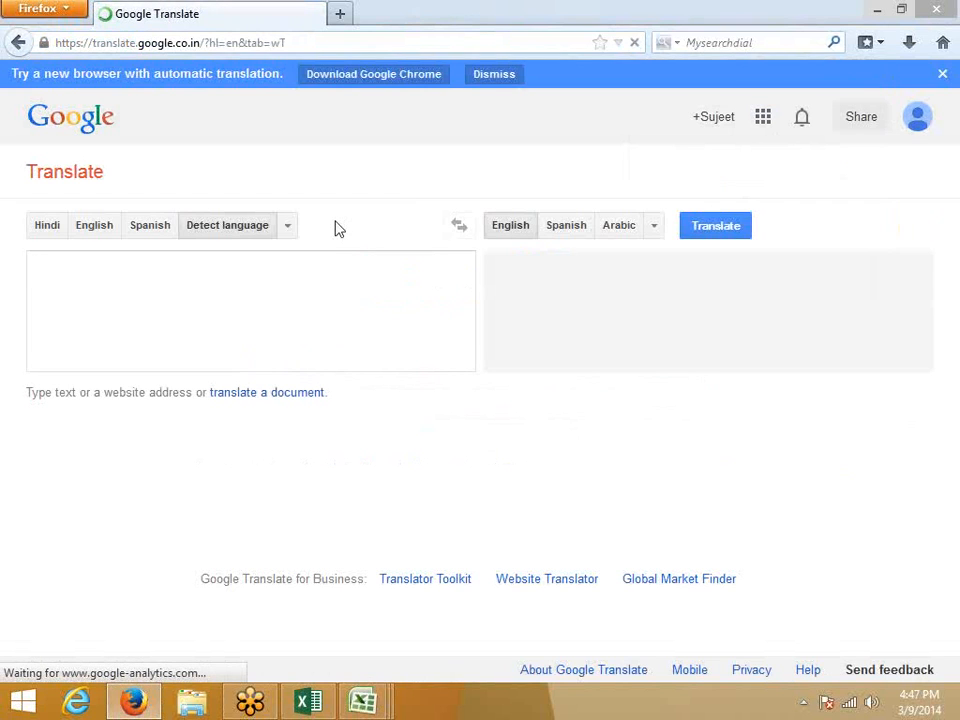
Paste the Thai baht text into Google Translate to read its English translation, then return to Excel.
left_click(212, 285)
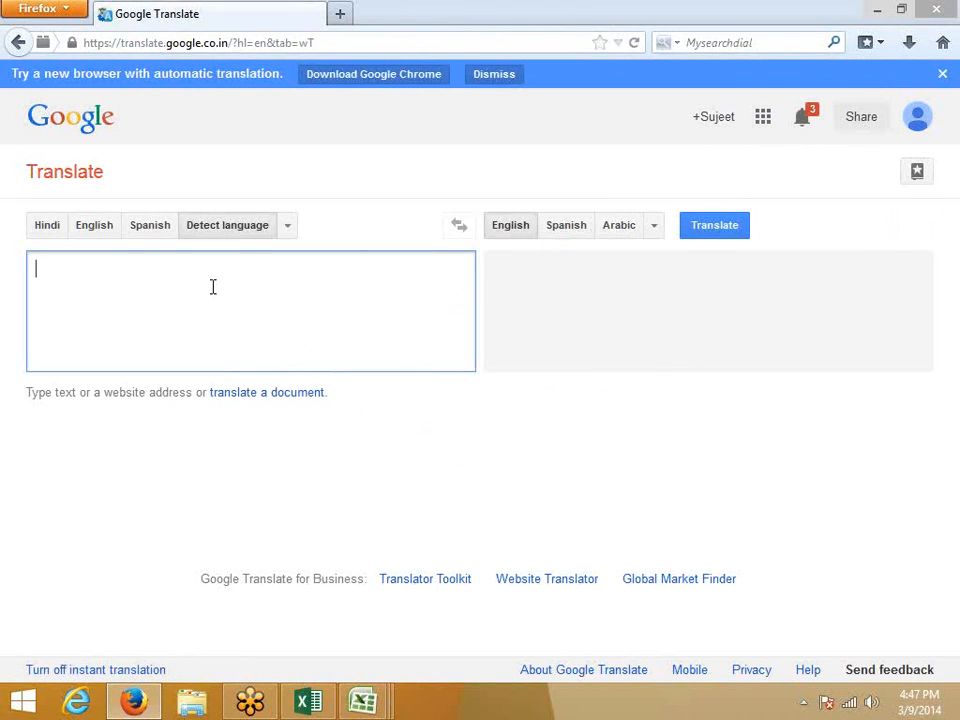
key("ctrl+v")
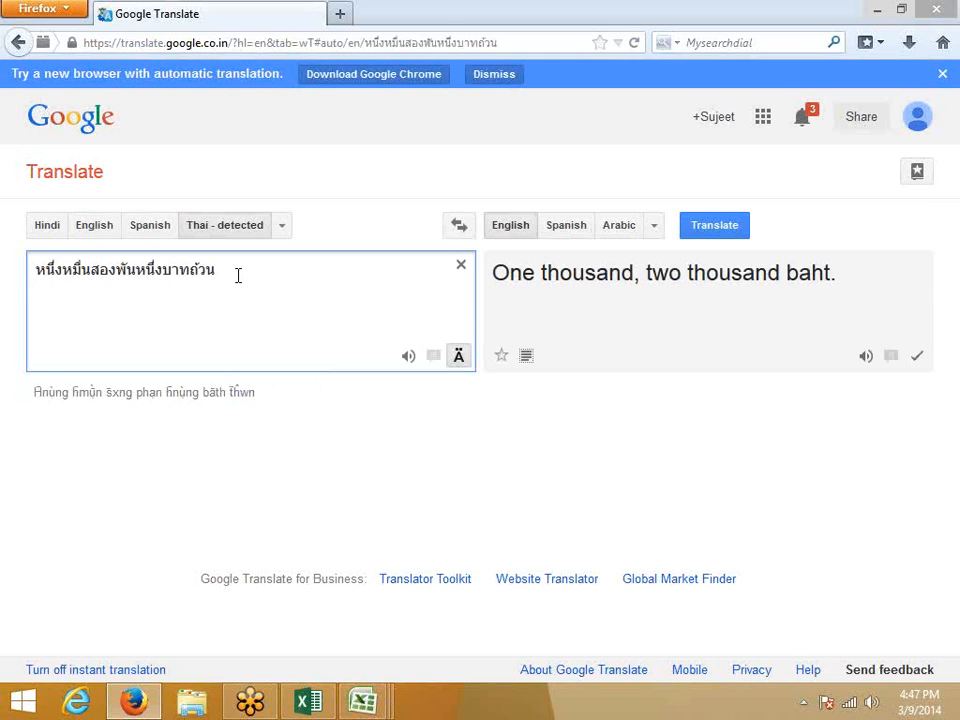
key("alt+Tab")
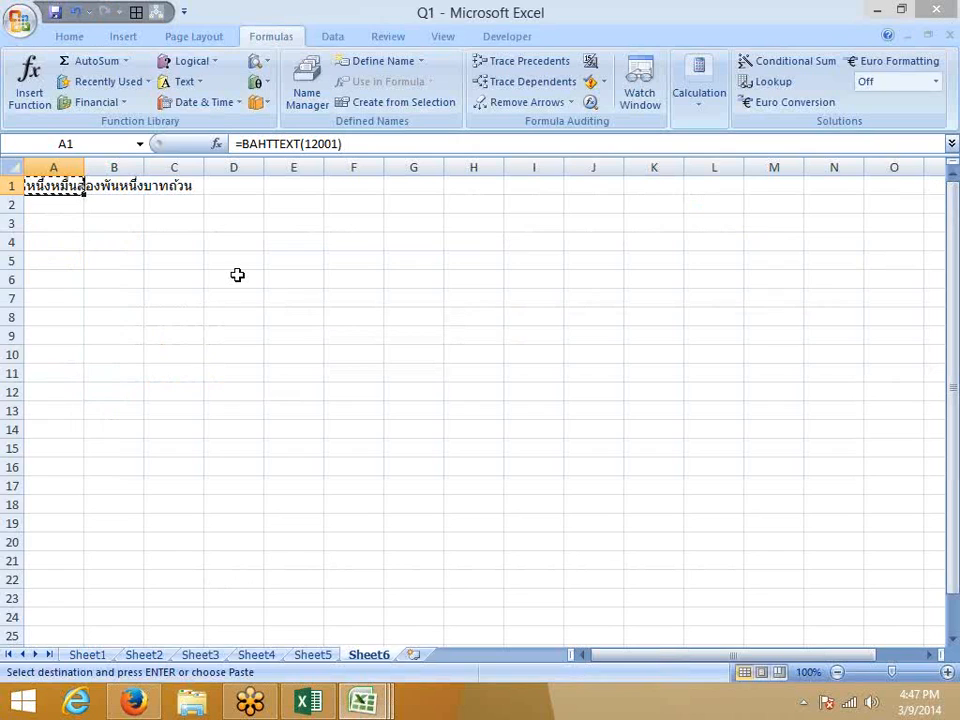
Cancel the pending copy and delete the BAHTTEXT formula from A1.
key("Escape")
key("Delete")
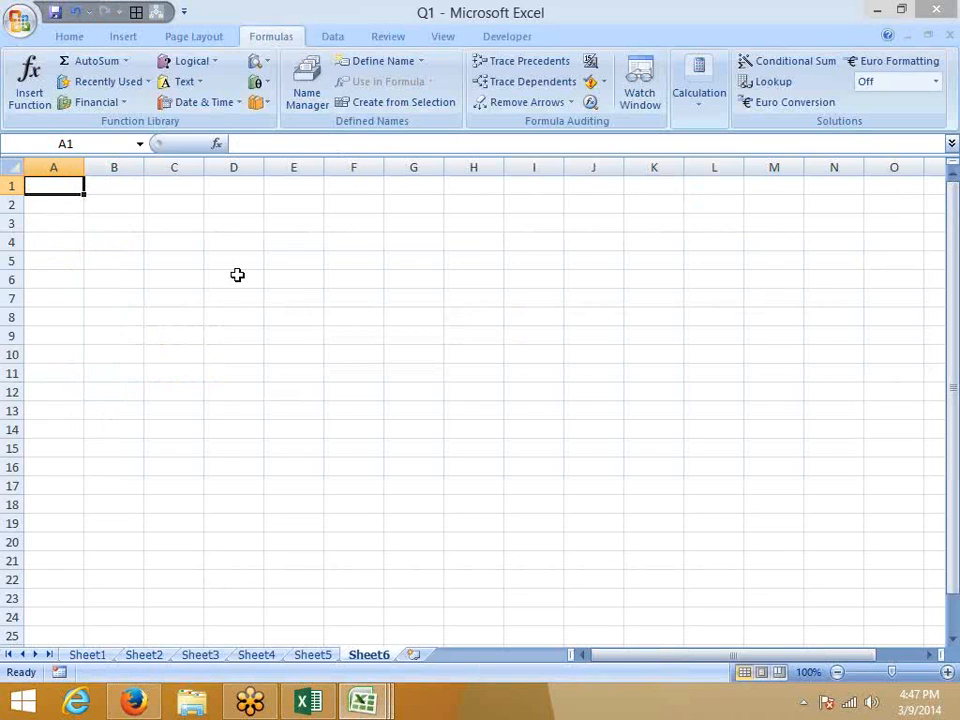
left_click(177, 302)
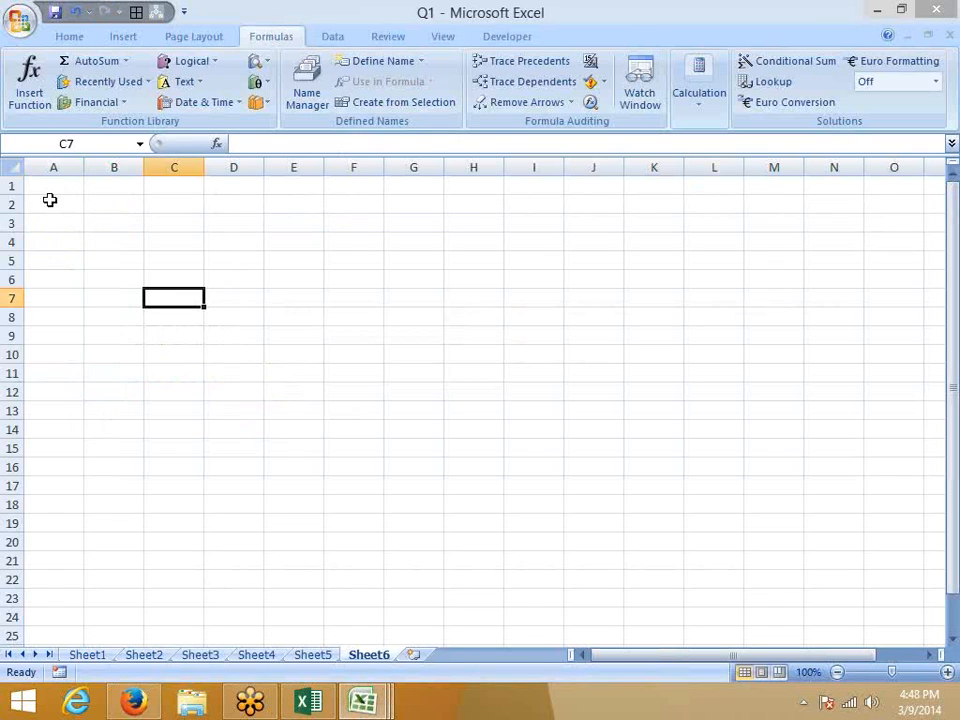
left_click(58, 196)
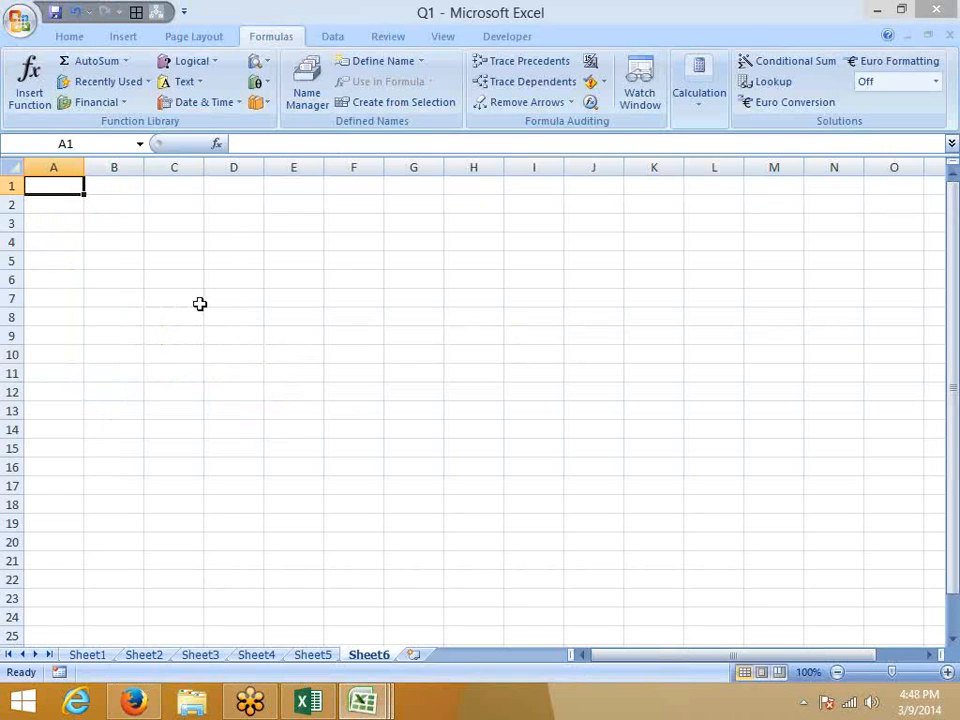
Browse the Formulas Text function list and select cell B2.
left_click(276, 246)
left_click(187, 81)
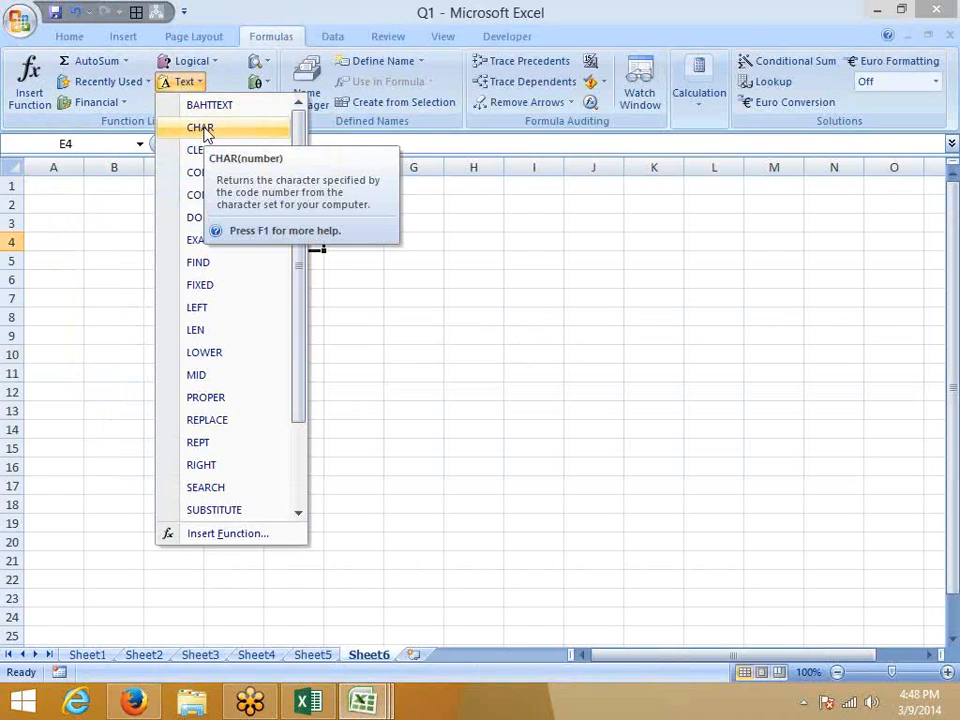
left_click(81, 208)
left_click(89, 202)
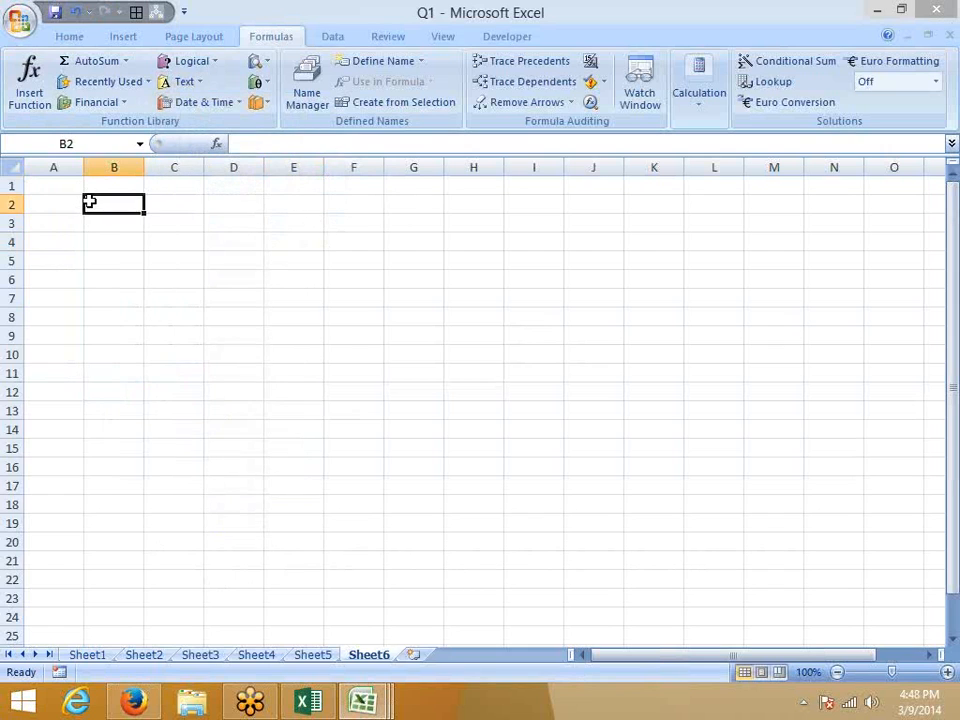
Type A in B2 and enter =CODE(B2) in C2, which returns 65.
type("A")
key("Tab")
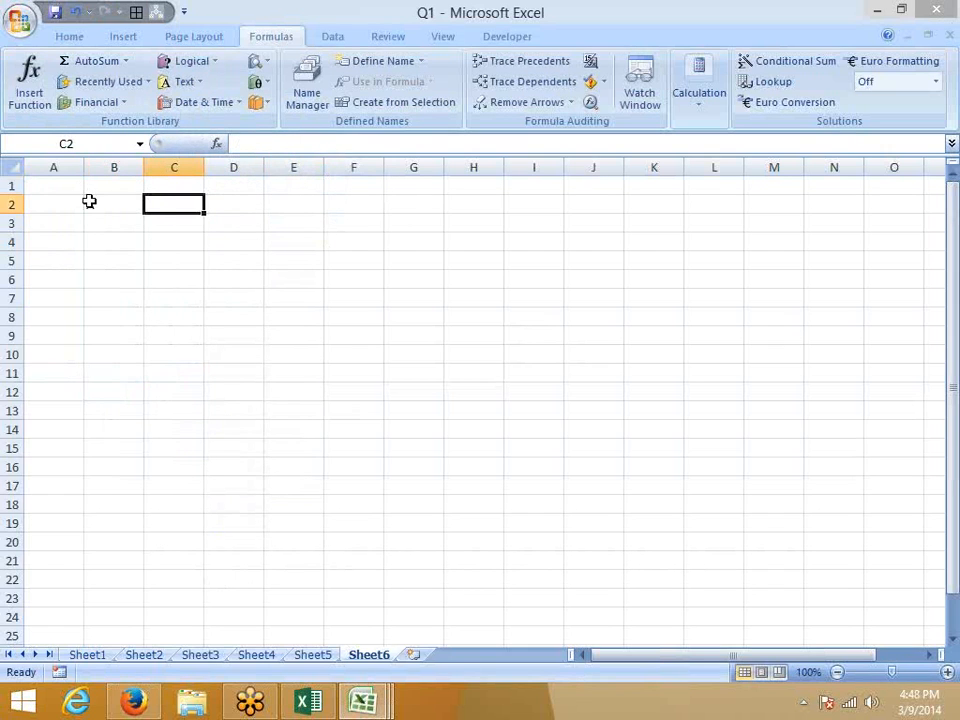
type("=co")
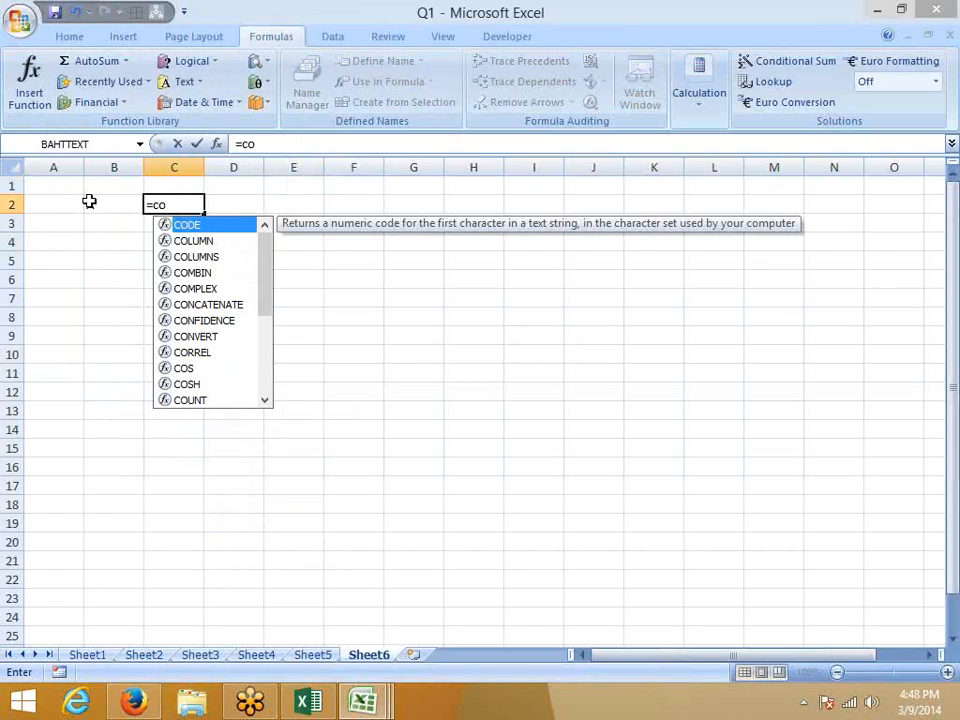
key("Tab")
left_click(89, 202)
key("Return")
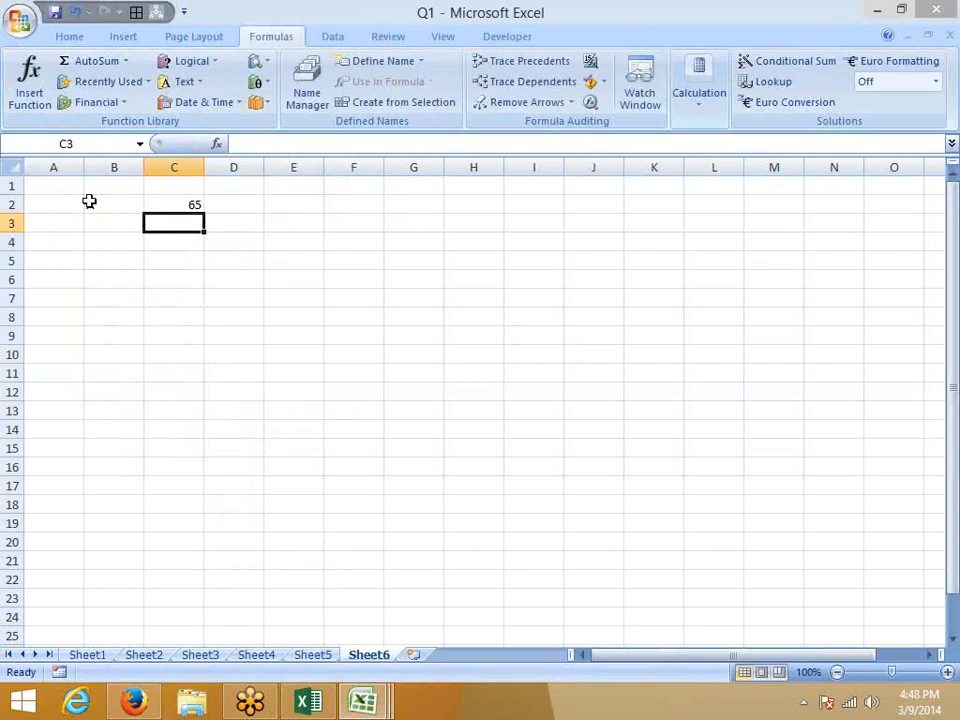
key("Up")
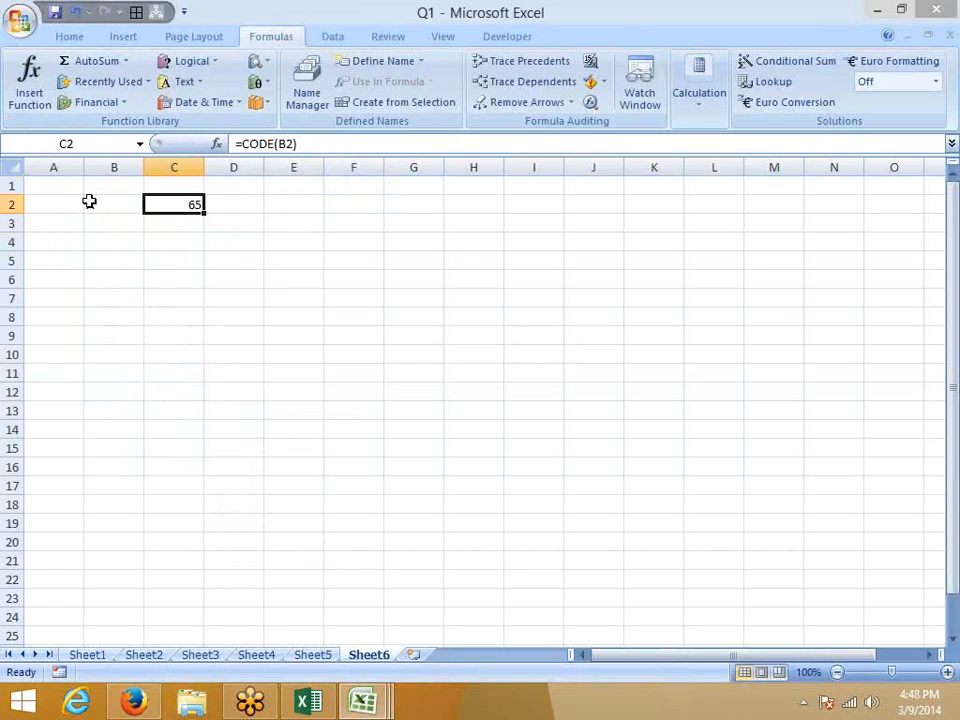
left_click(89, 202)
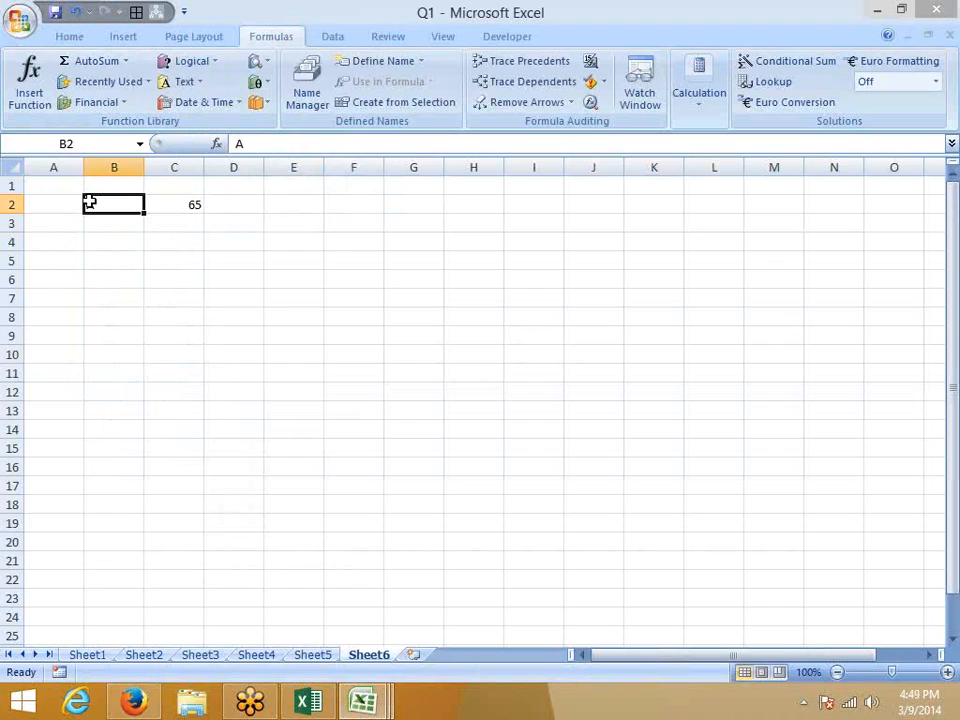
key("Right")
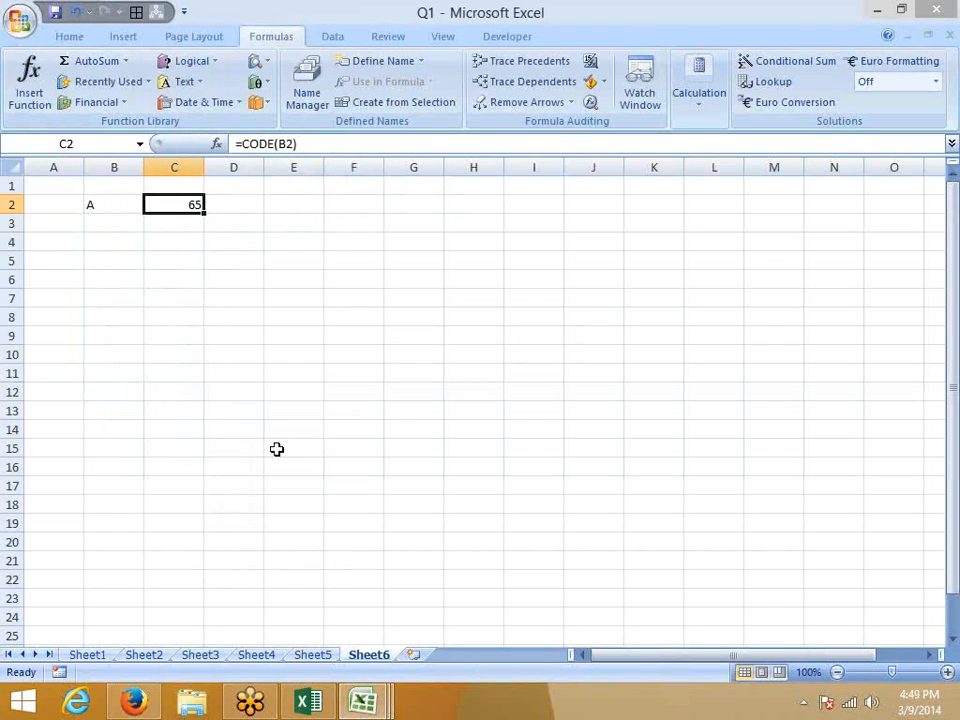
Test the code with lowercase a in B2, then restore uppercase A.
key("Left")
type("a")
key("Return")
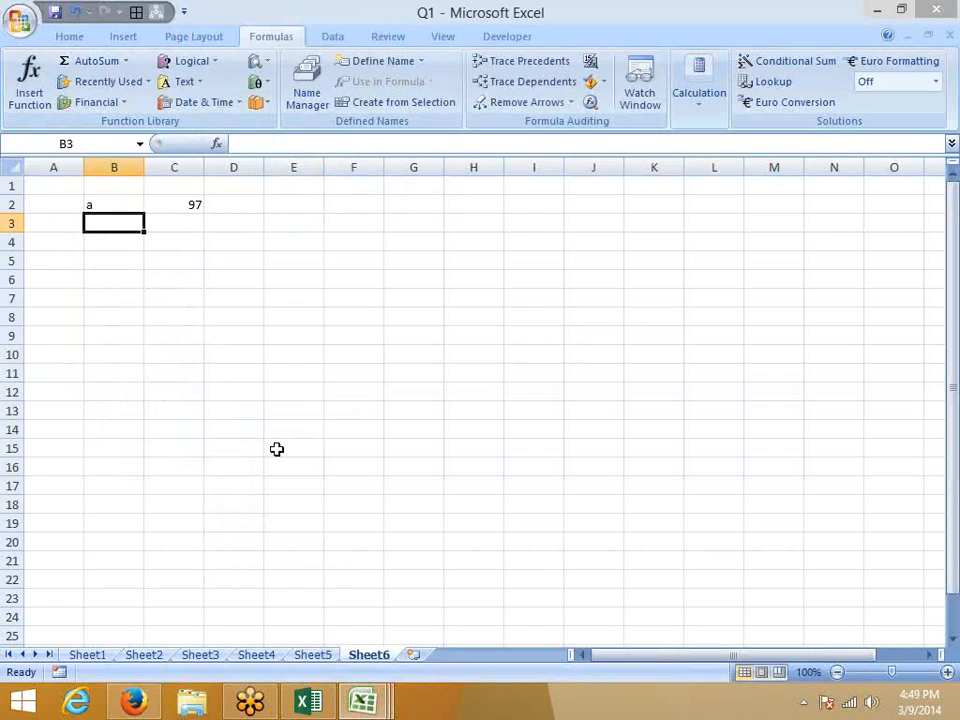
key("Up")
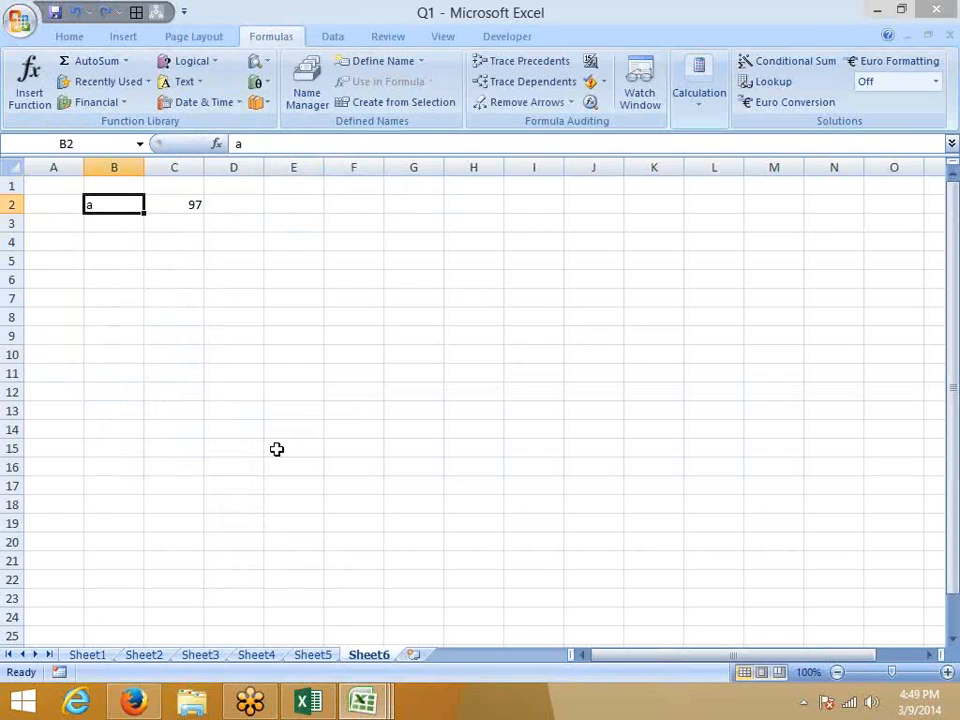
type("A")
key("Right")
key("Right")
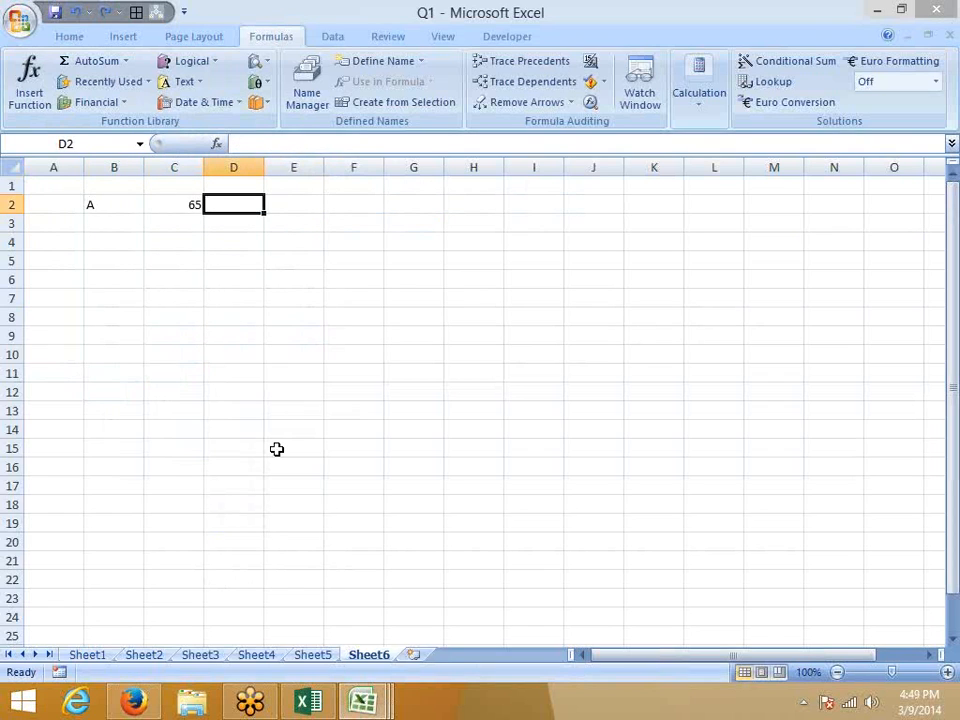
Enter =CHAR(C2) in D2 to convert code 65 back into A.
type("=ch")
key("Tab")
key("Left")
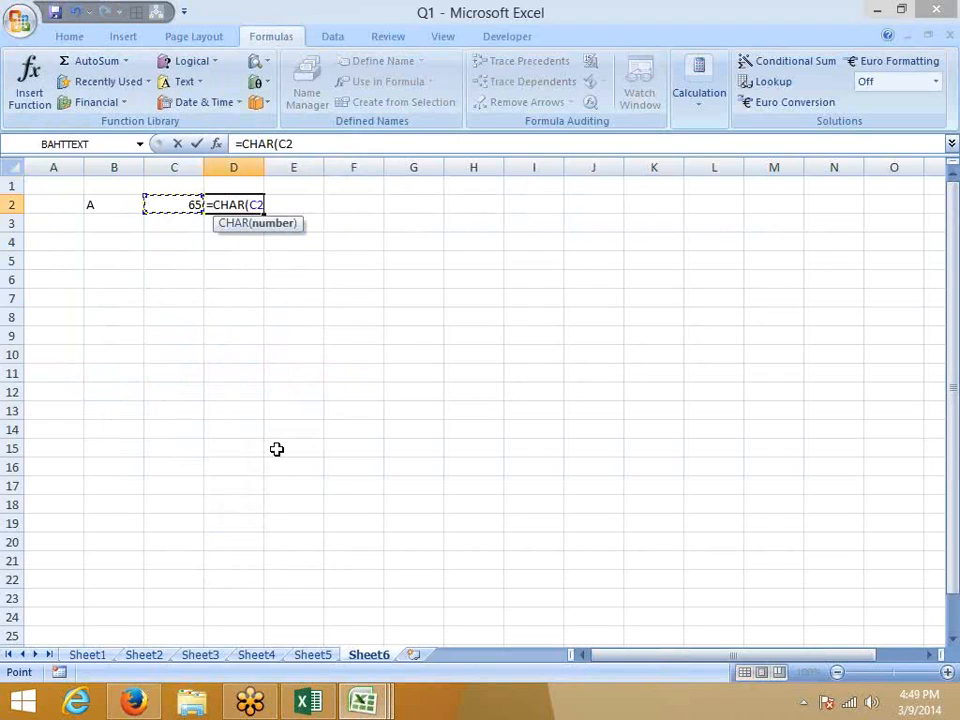
key("ctrl+Return")
key("Left")
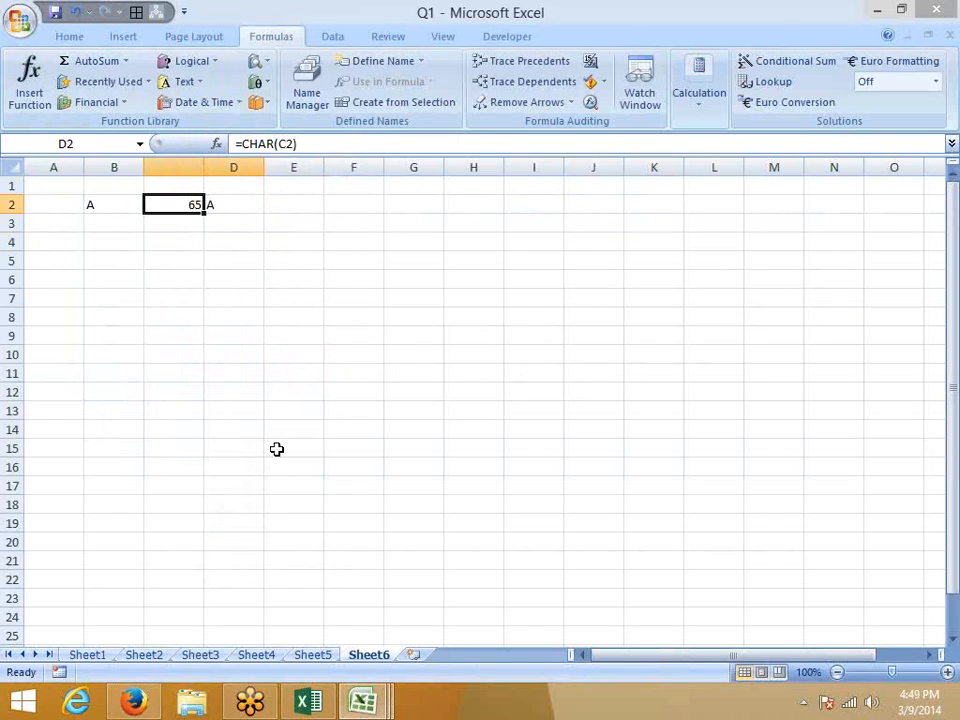
key("shift+Right")
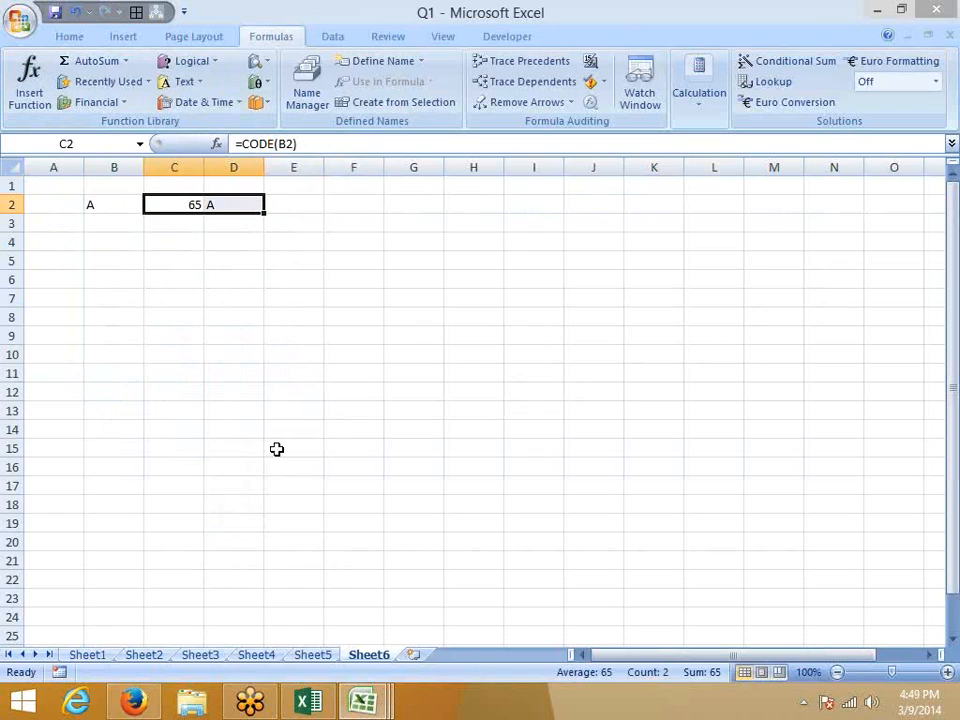
key("Home")
key("Down")
key("Down")
key("Down")
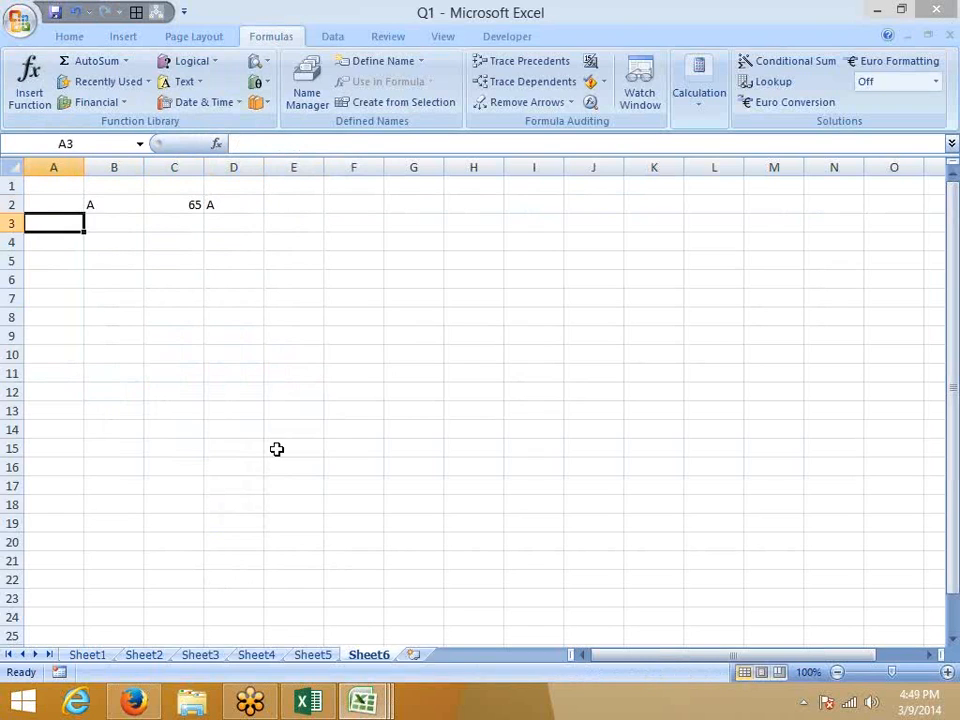
Enter a sample name with a trailing space in B5.
key("Up")
key("Up")
key("Up")
key("Right")
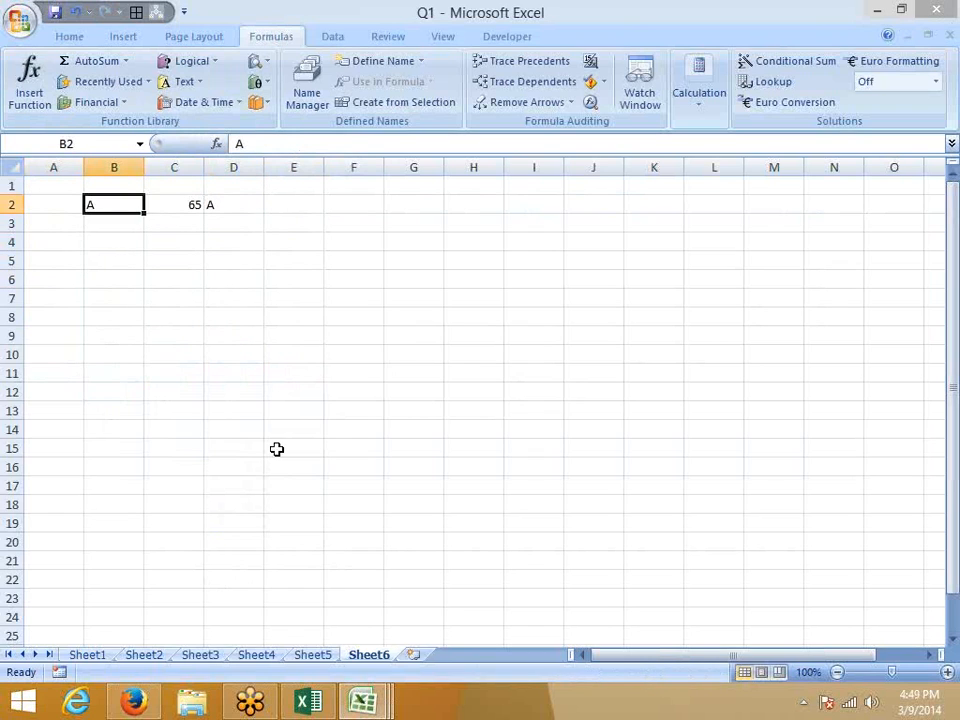
key("Right")
key("Right")
key("Down")
key("Down")
key("Down")
key("Left")
key("Left")
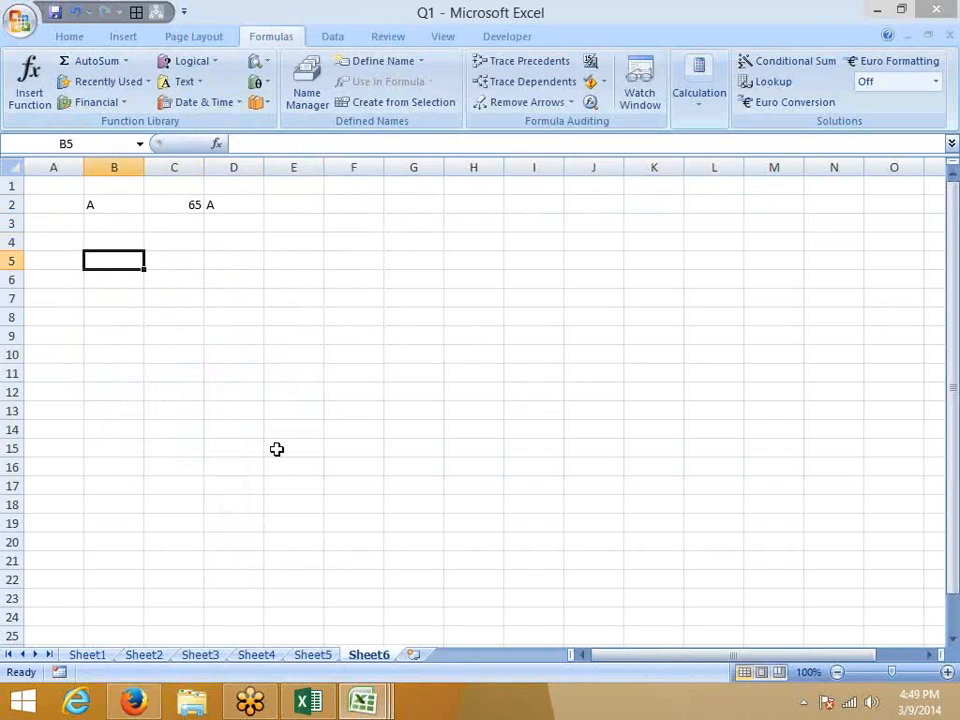
key("Left")
key("Right")
type("Suj")
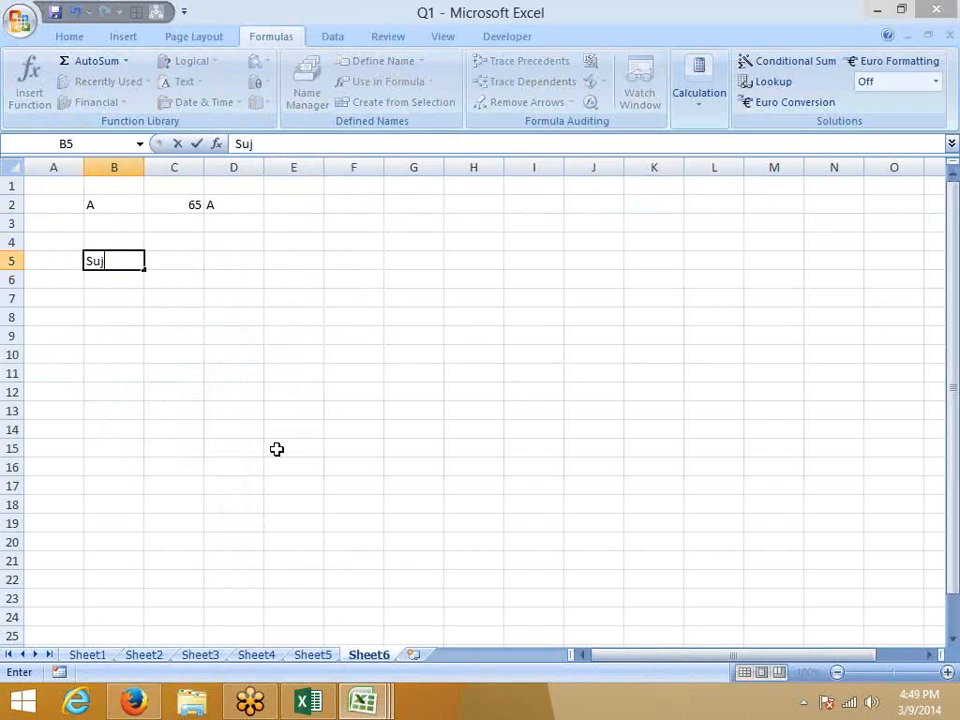
type("eet")
key("Return")
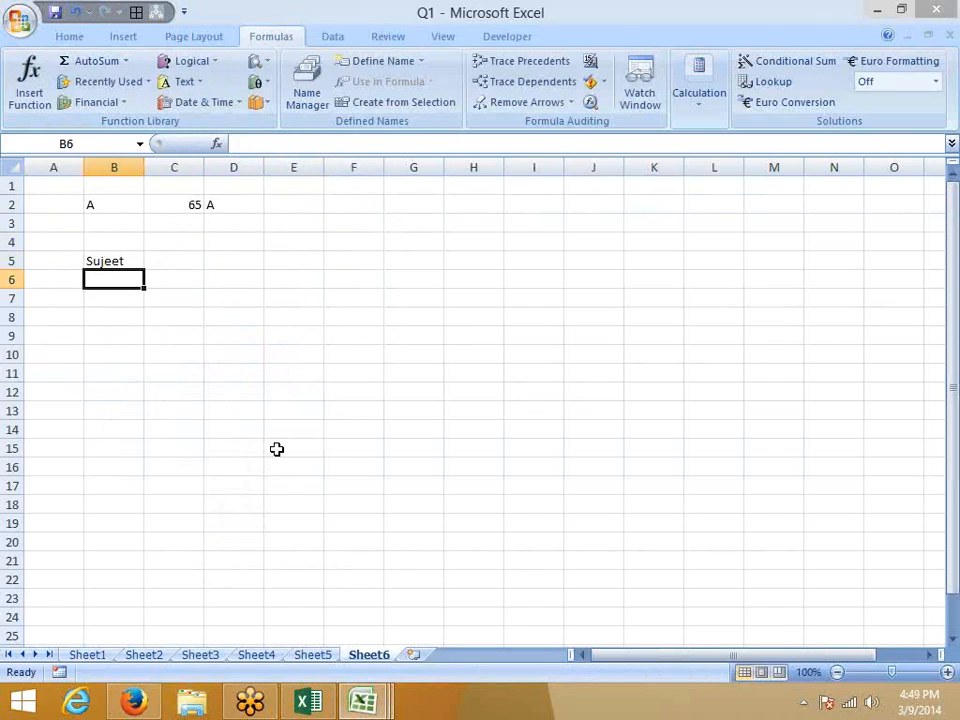
Add =TRIM(B5) in C5 to tidy the name.
key("Up")
key("Right")
type("=t")
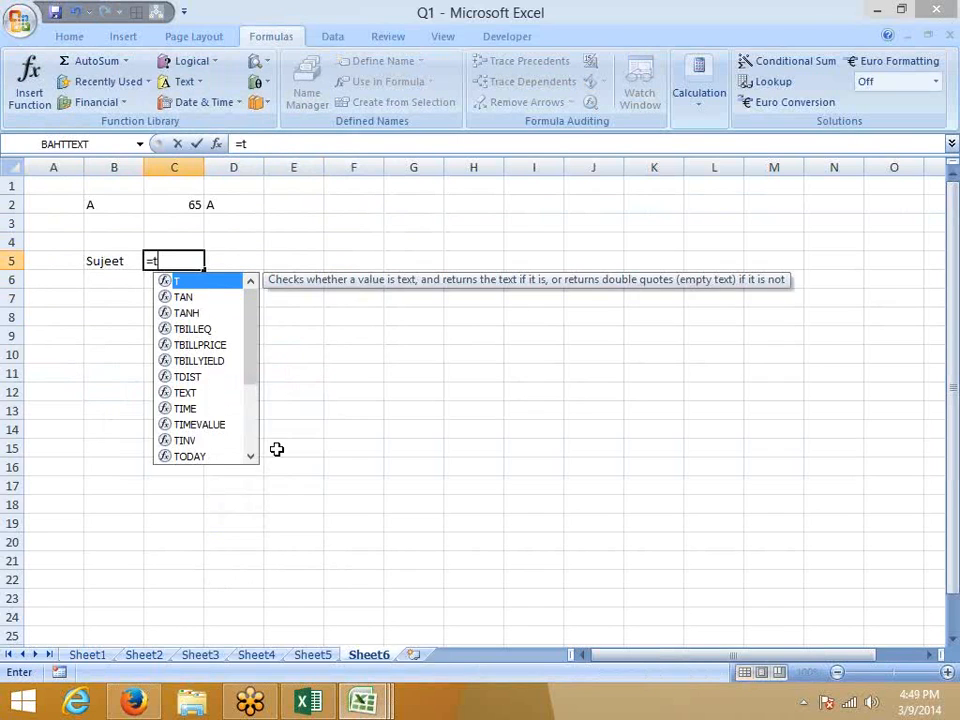
type("ri")
key("Tab")
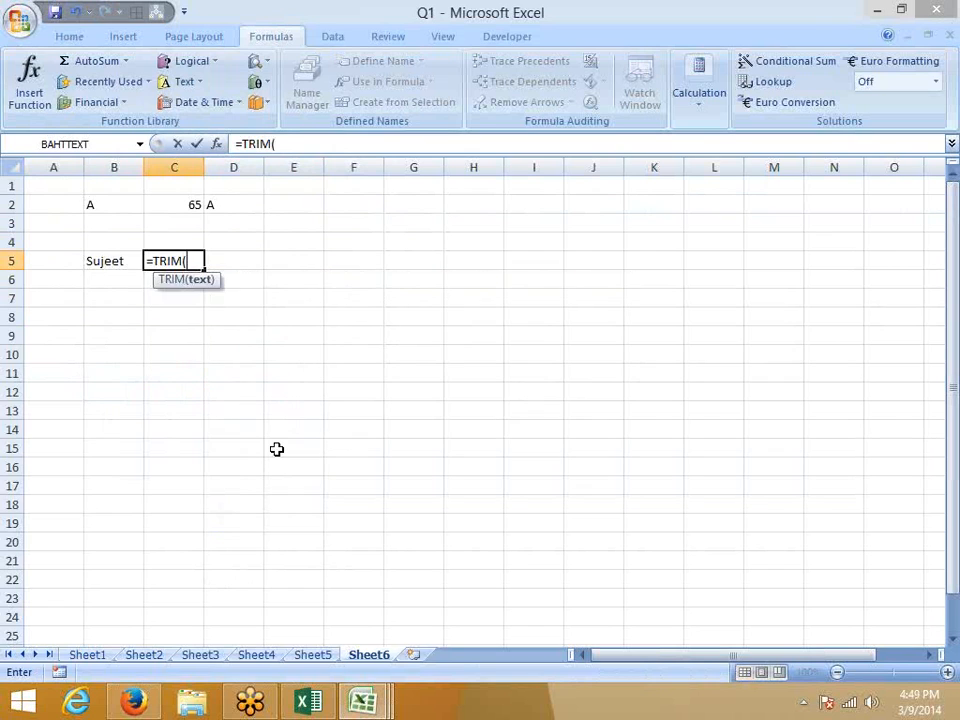
key("Left")
key("Return")
Type a two-line sample name in B6 with a line break between the parts.
key("Left")
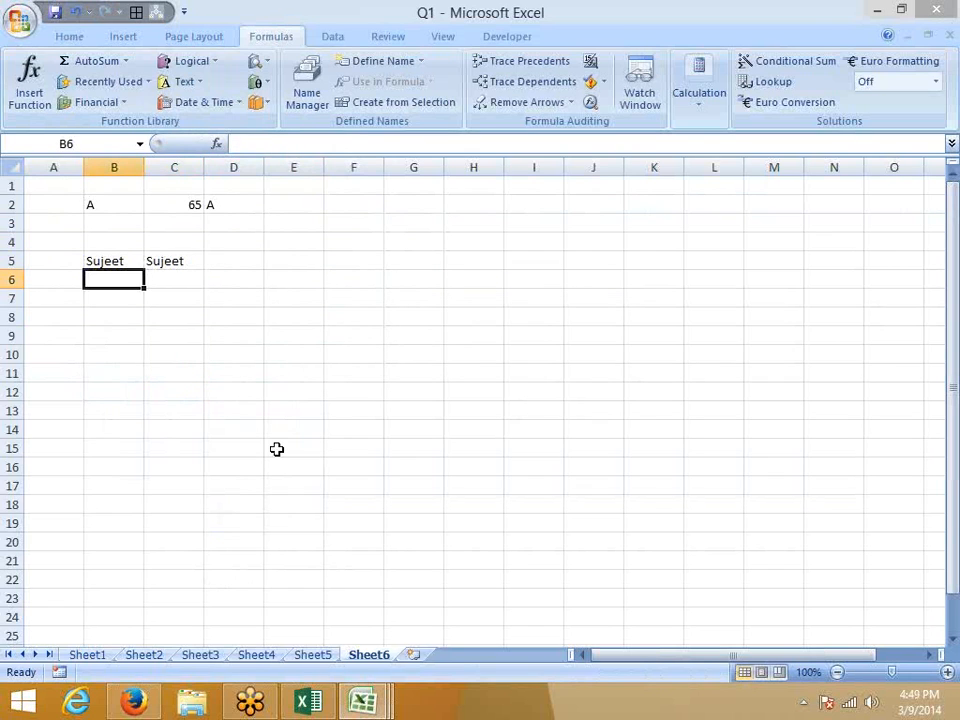
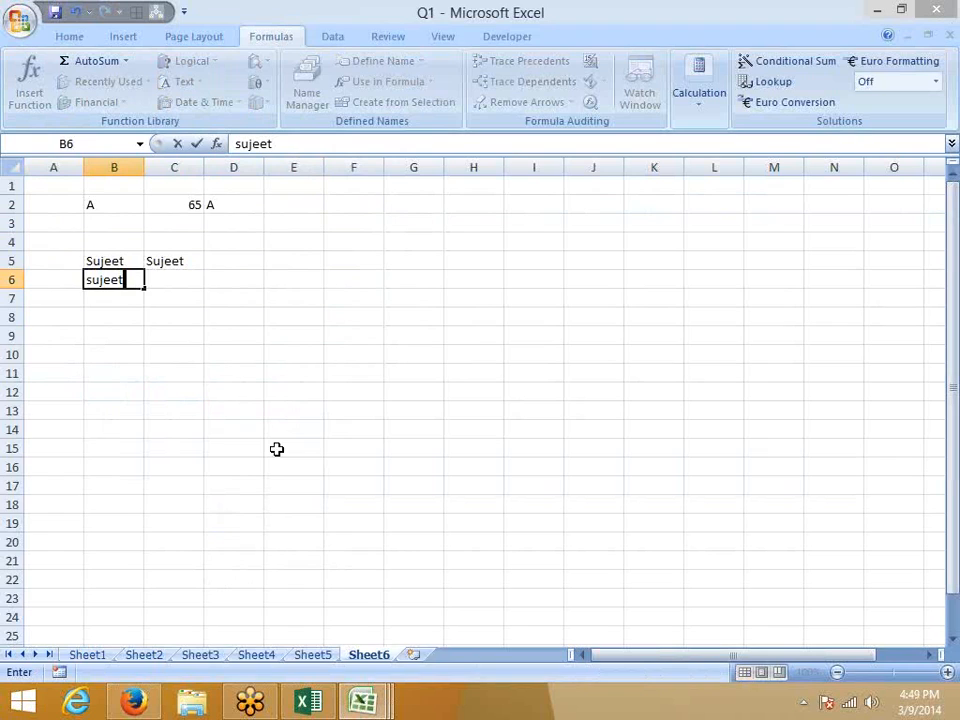
key("Return")
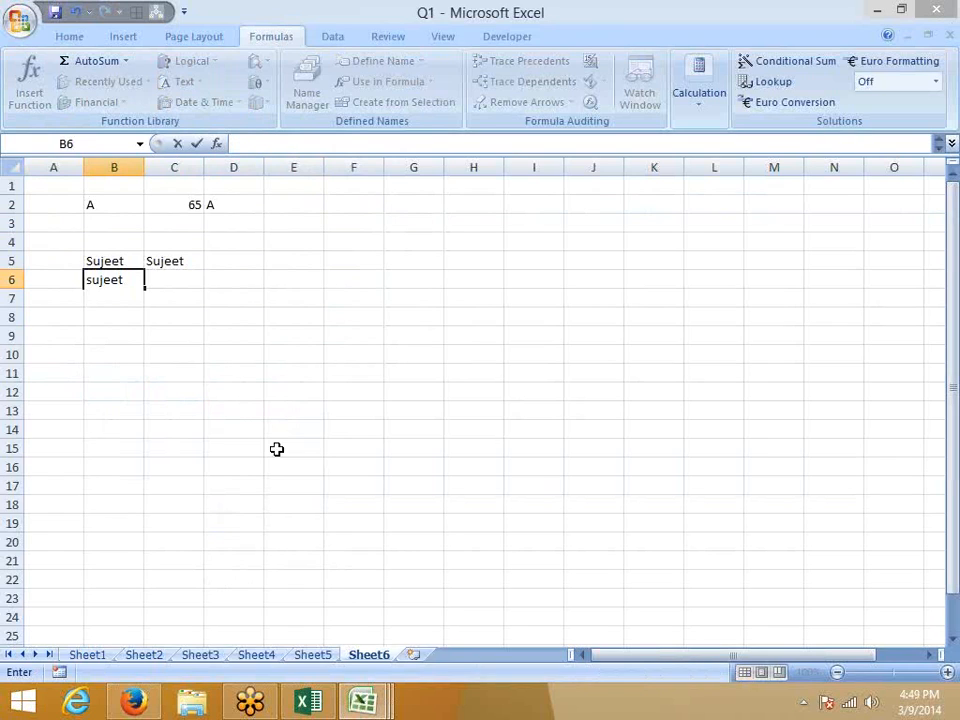
key("Return")
Add =TRIM(B6) in C6 for the two-line name.
key("Up")
key("Right")
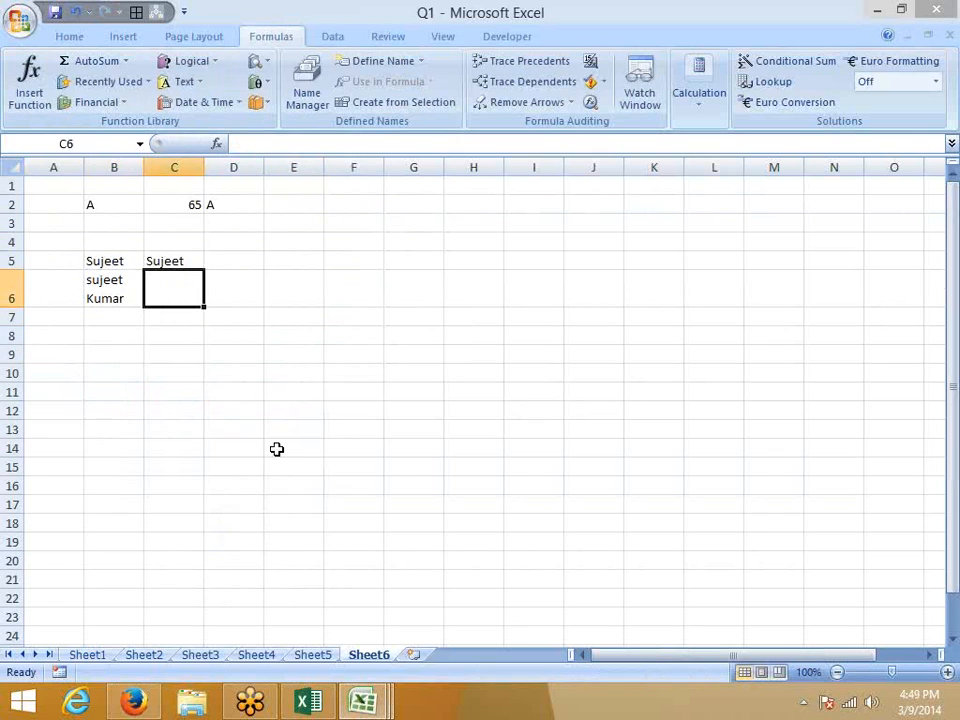
type("=tri")
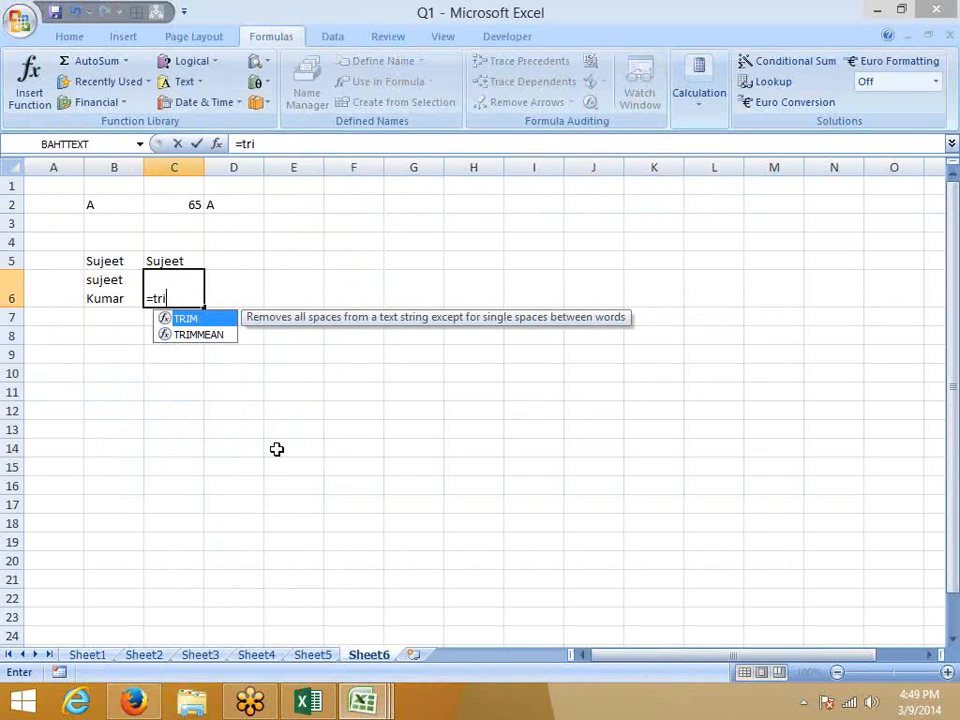
key("Tab")
key("Left")
key("Return")
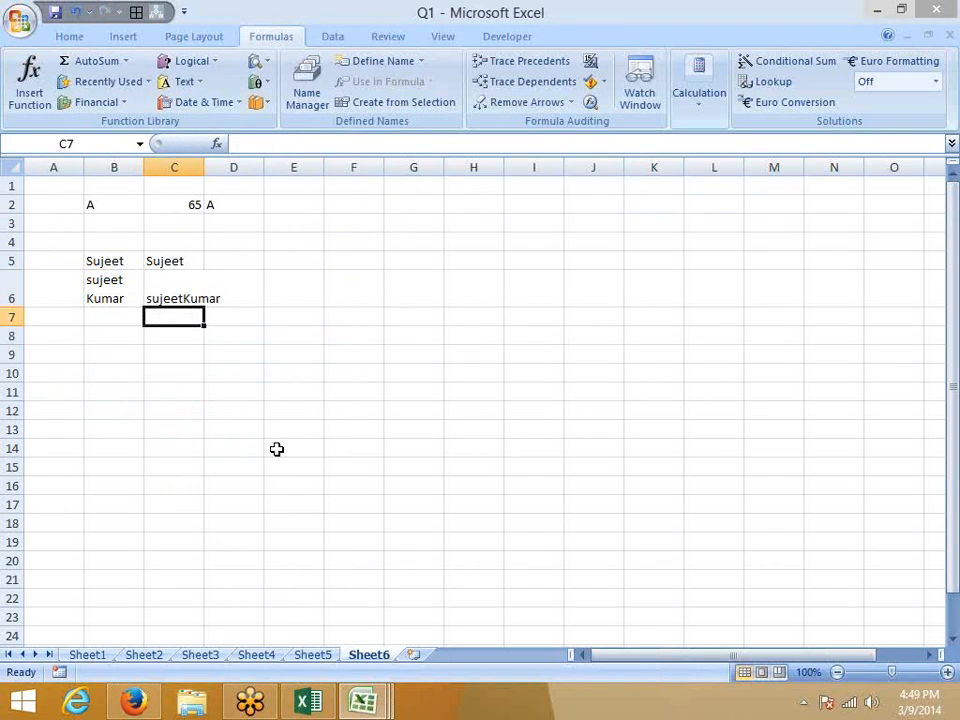
key("Up")
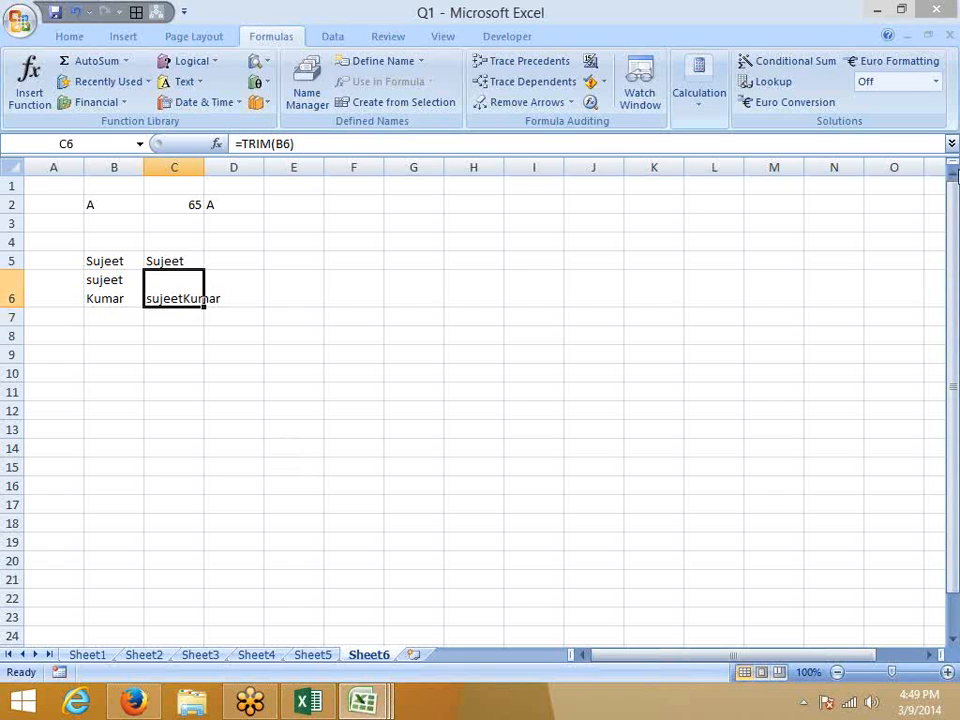
left_click(951, 258)
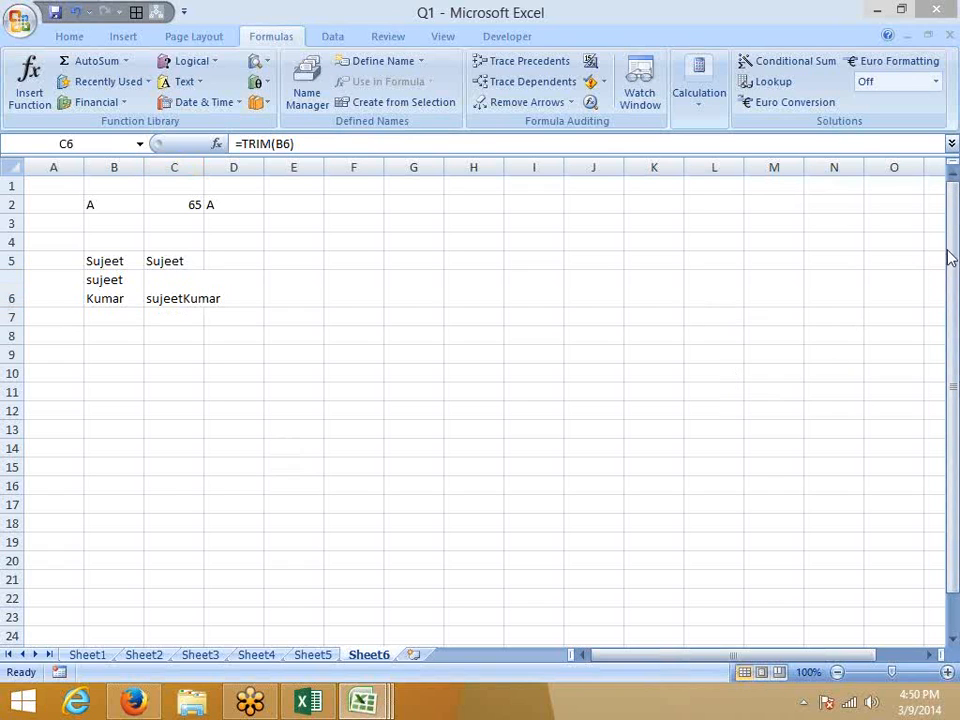
Enter =LEN(C6) in C7, counting 12 characters in the trimmed name.
left_click(829, 283)
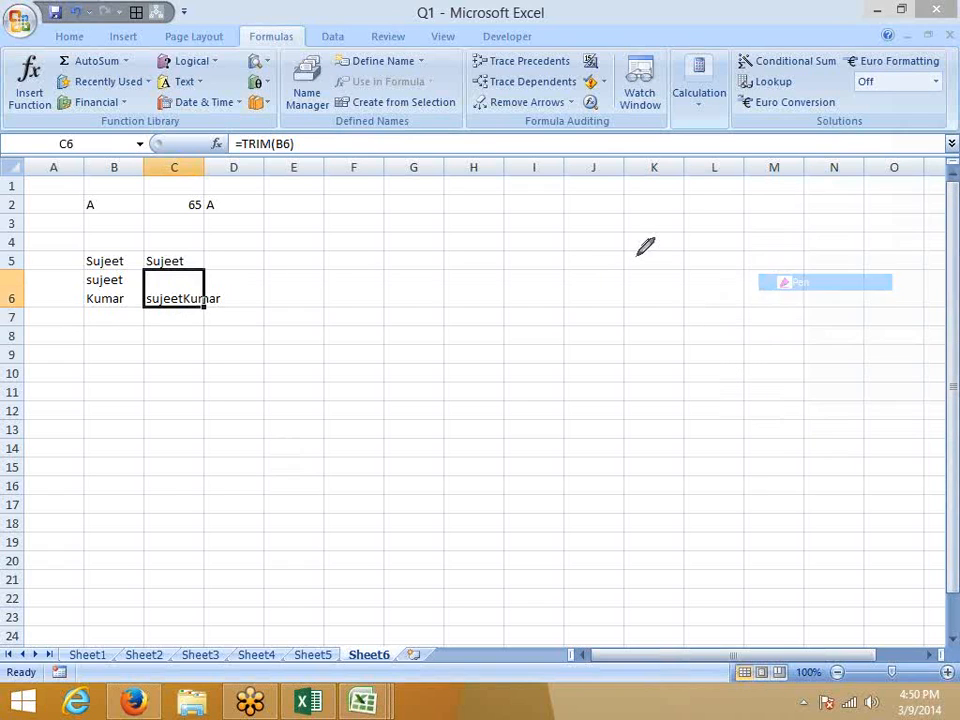
mouse_move(570, 248)
left_mouse_down()
mouse_move(610, 248)
mouse_move(587, 270)
mouse_move(579, 254)
left_mouse_up()
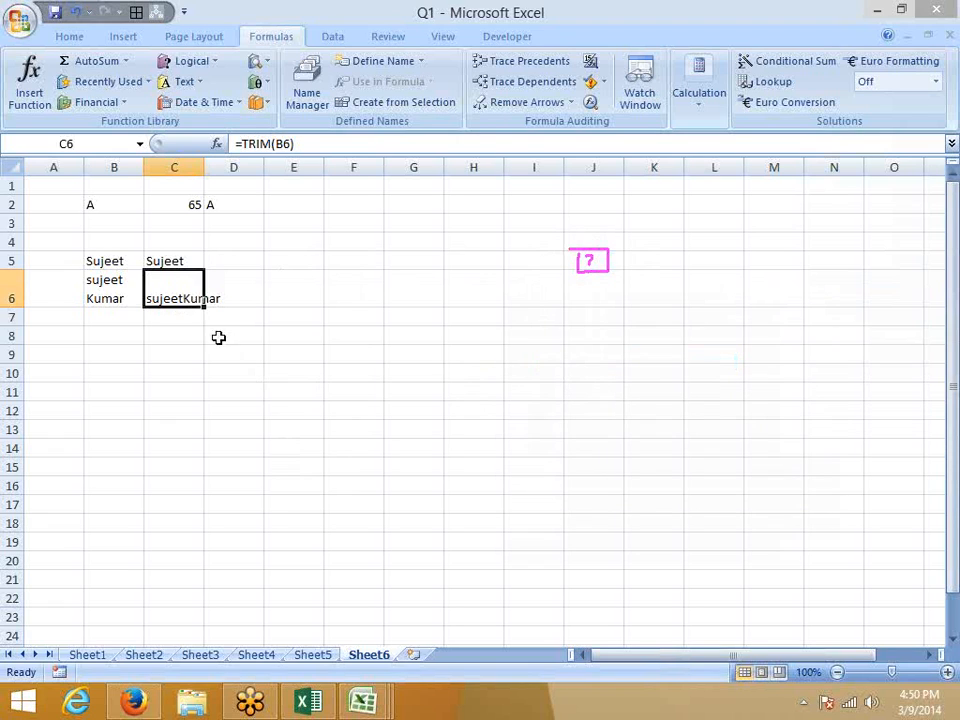
key("Down")
type("=le")
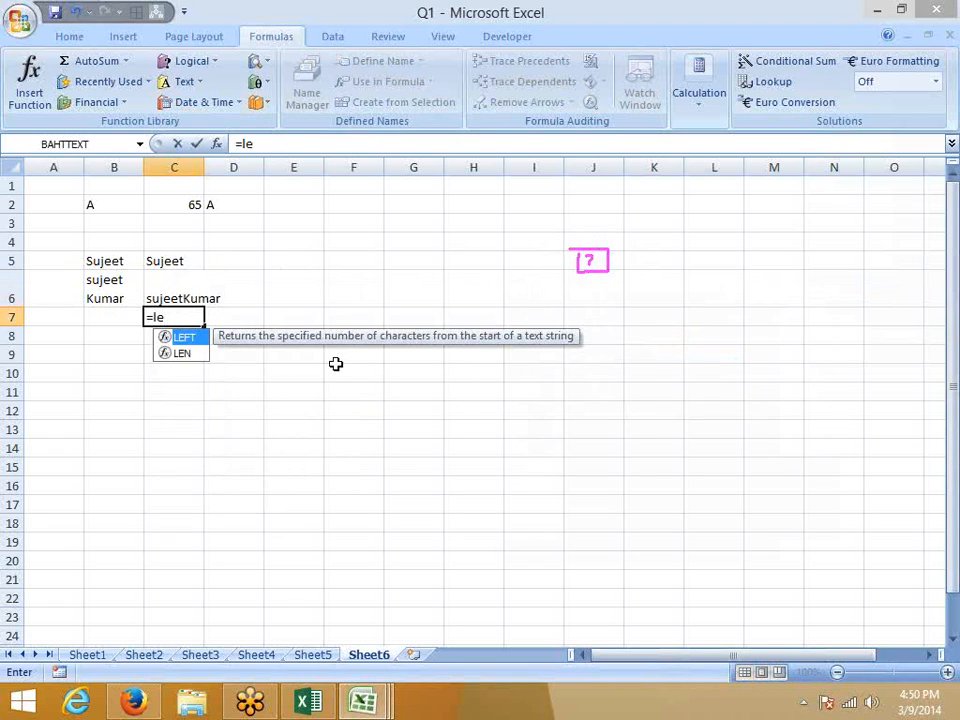
key("Down")
key("Tab")
key("Up")
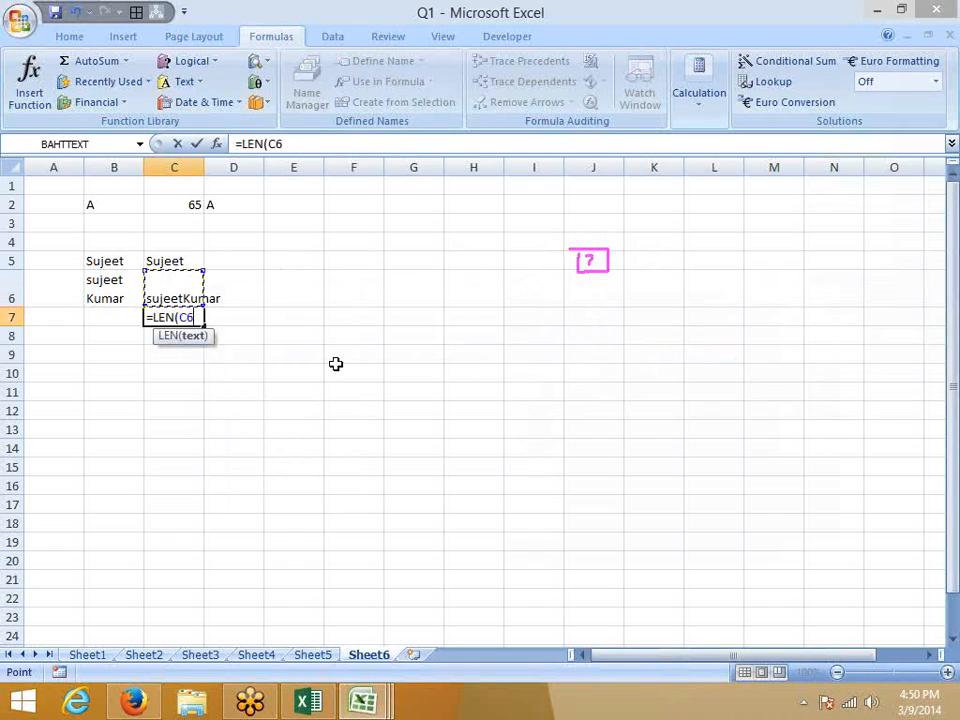
key("Return")
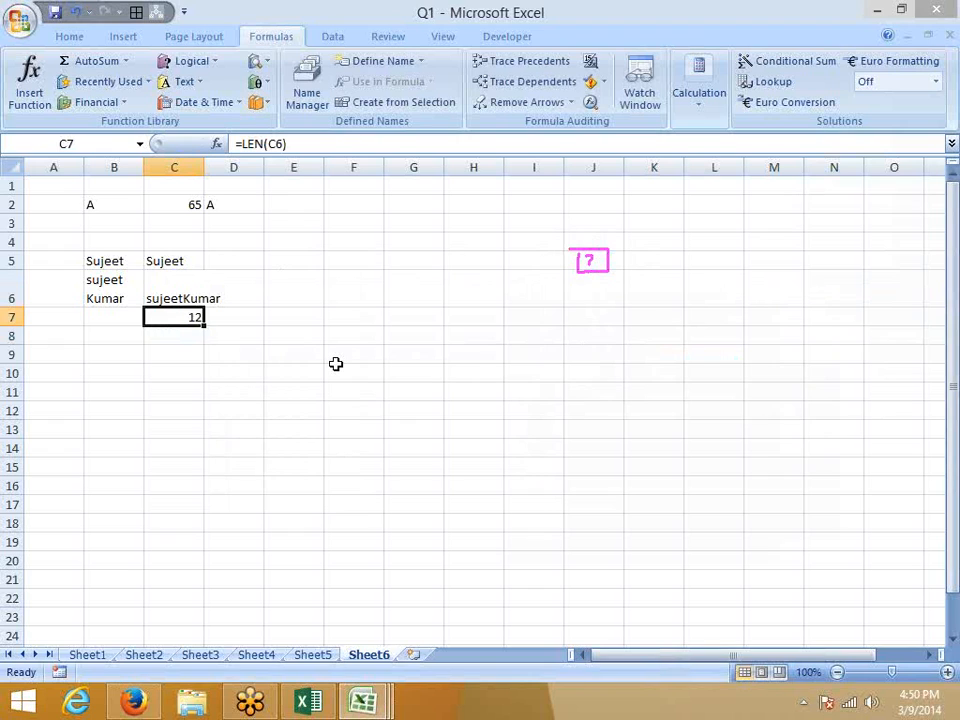
key("Up")
key("Right")
Enter =CLEAN(C6) in D6 and fill =LEN(D6) into D7, which shows 11.
type("=cl")
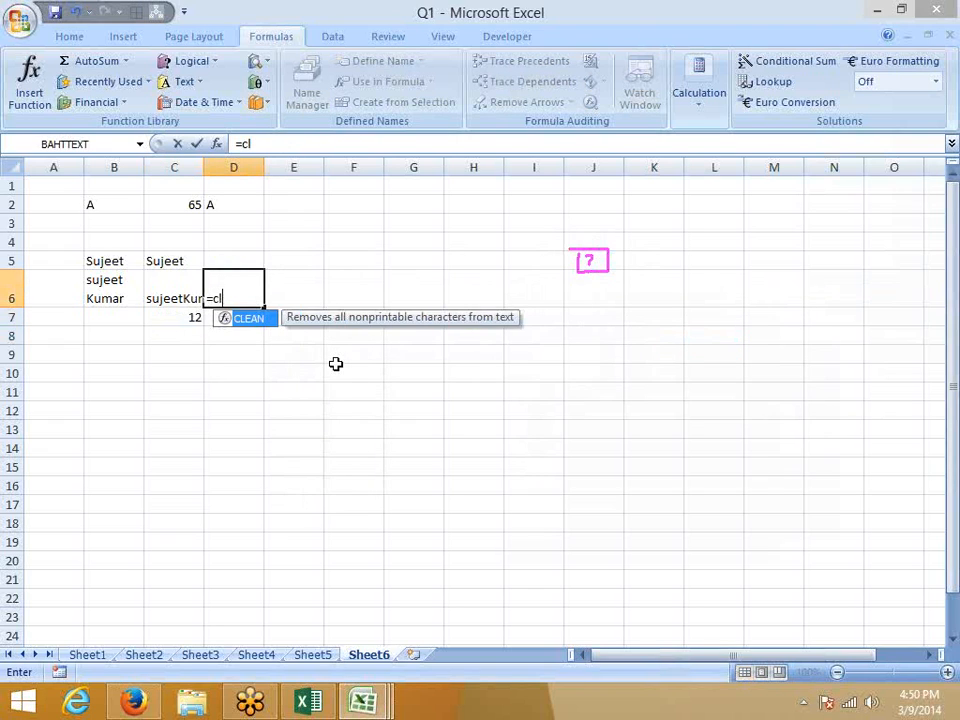
key("Tab")
key("Left")
key("Return")
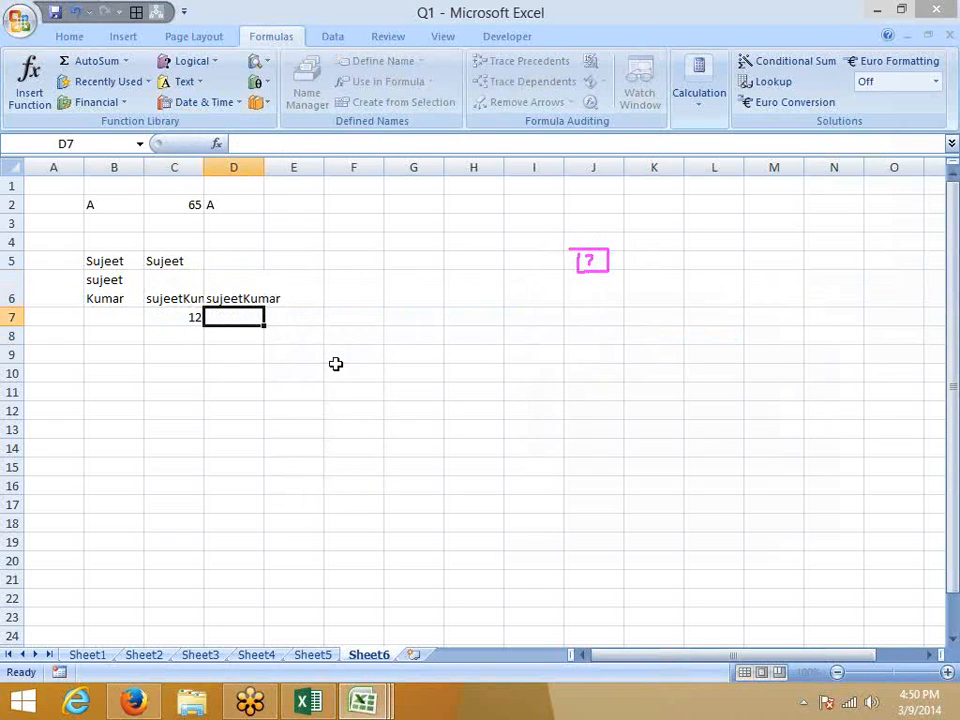
key("ctrl+r")
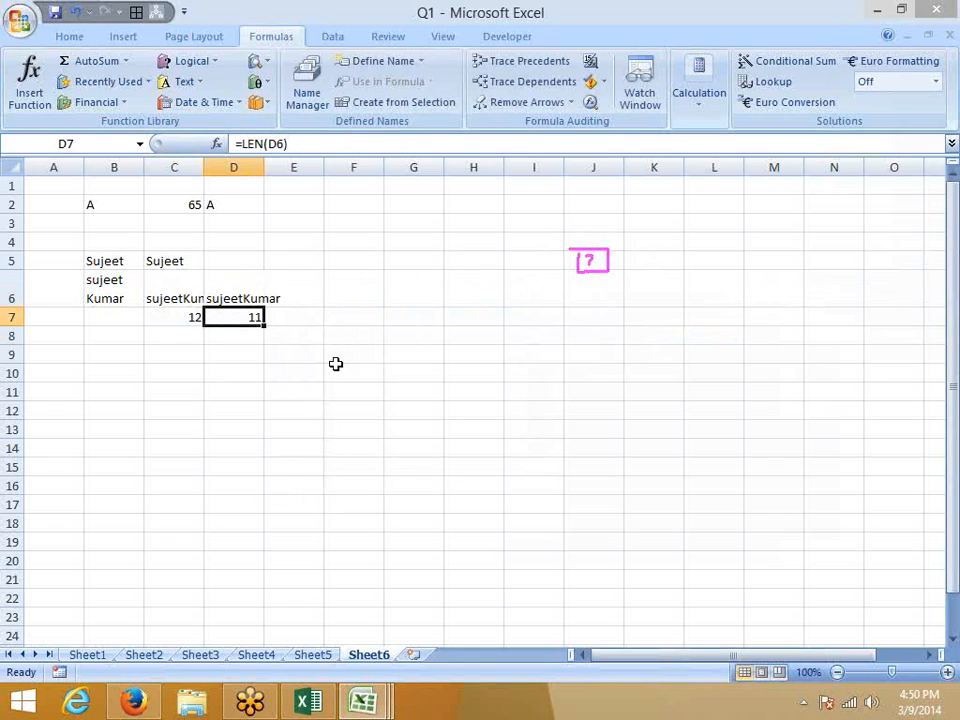
key("Left")
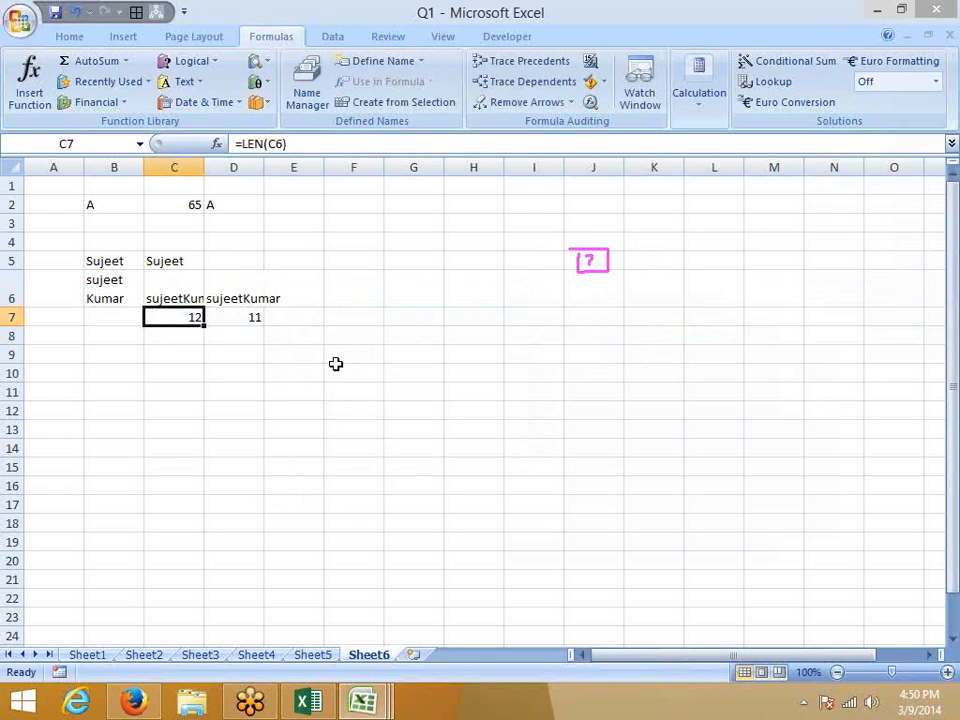
key("Right")
key("Right")
key("Right")
key("Right")
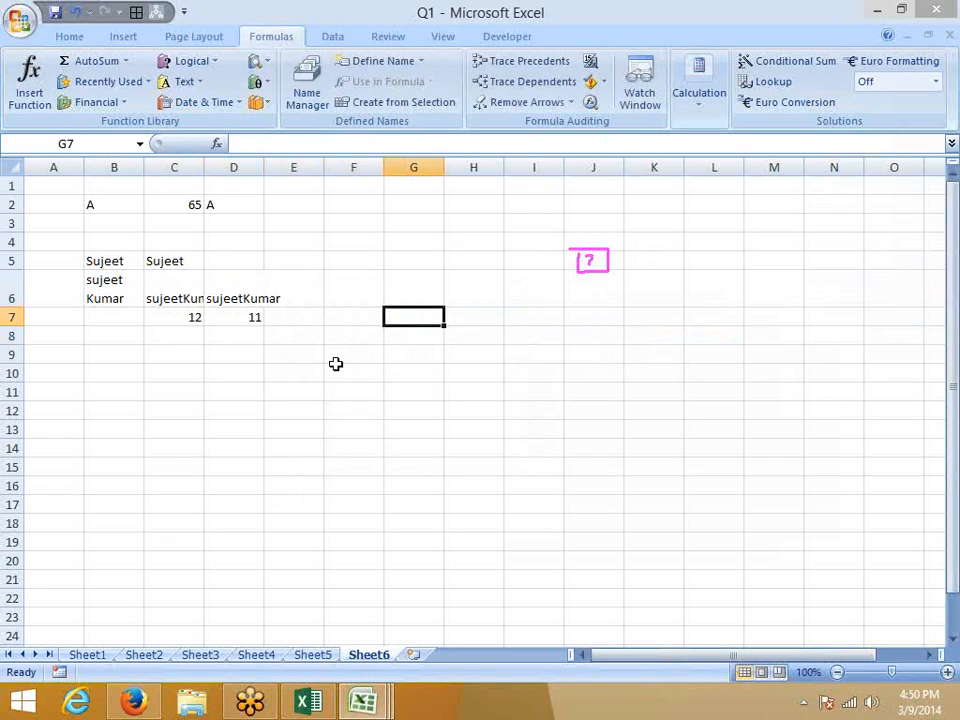
key("ctrl+Up")
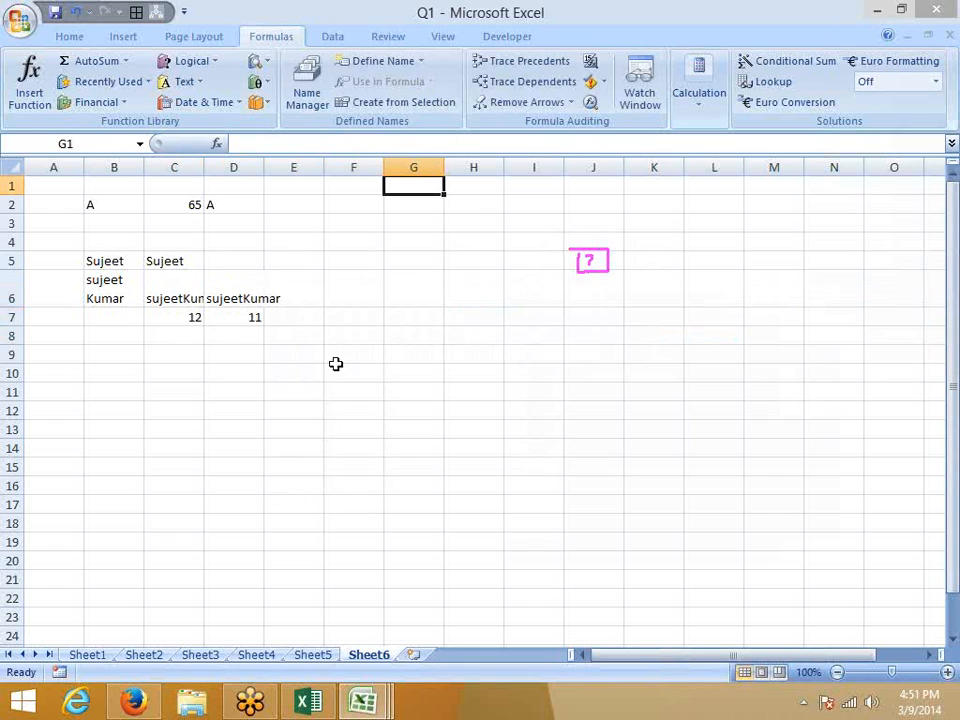
Type 123.963.123 in G1 and autofit column G so it displays fully.
type("123.")
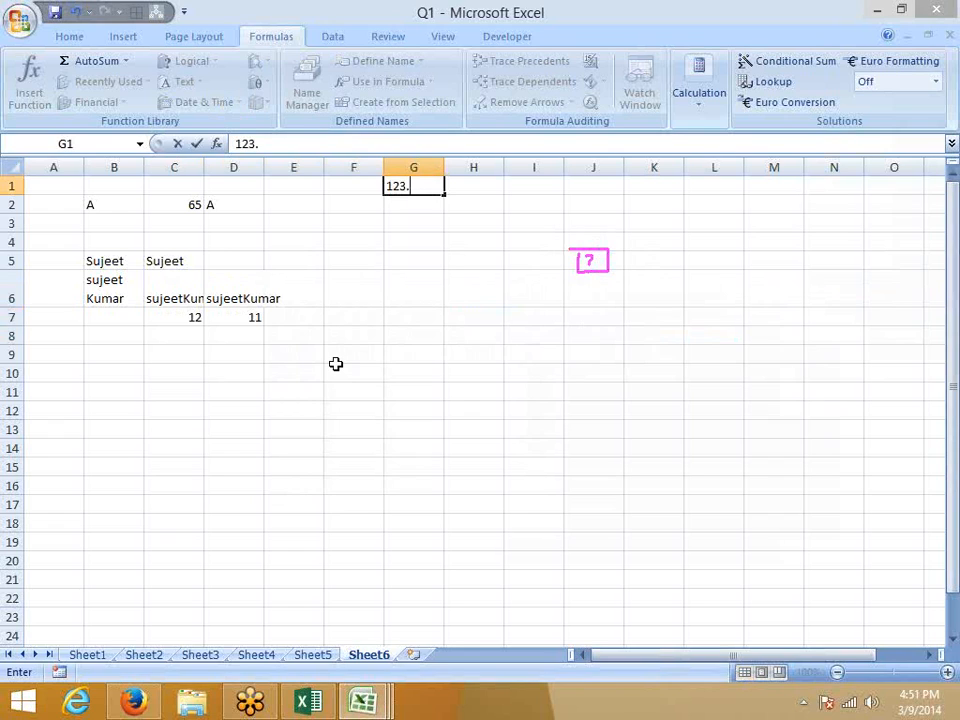
type("963.123")
key("Return")
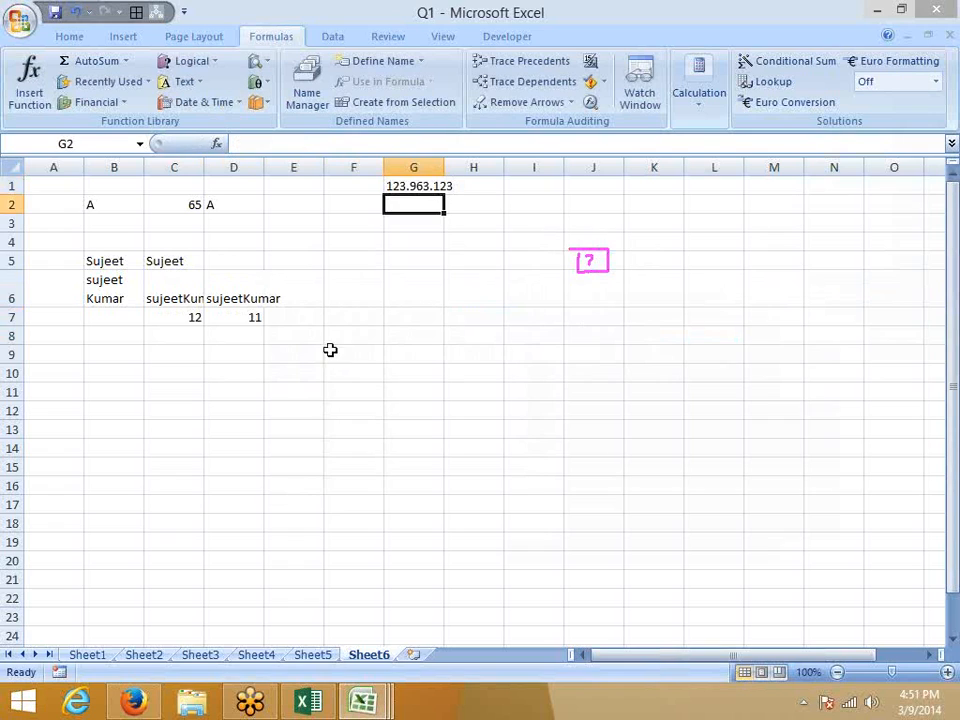
double_click(443, 162)
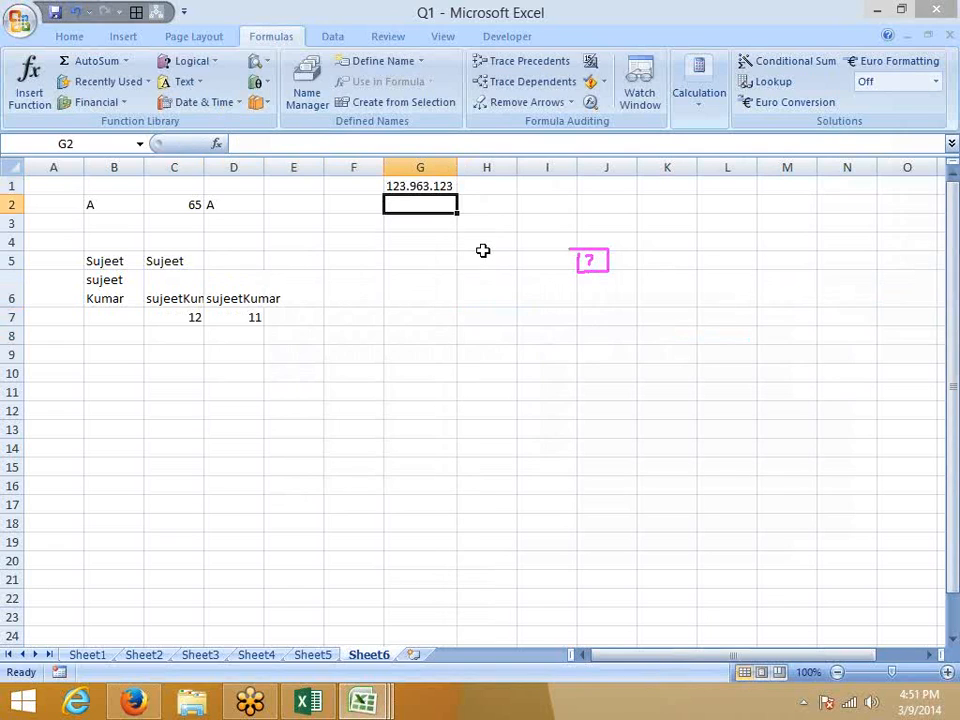
key("Up")
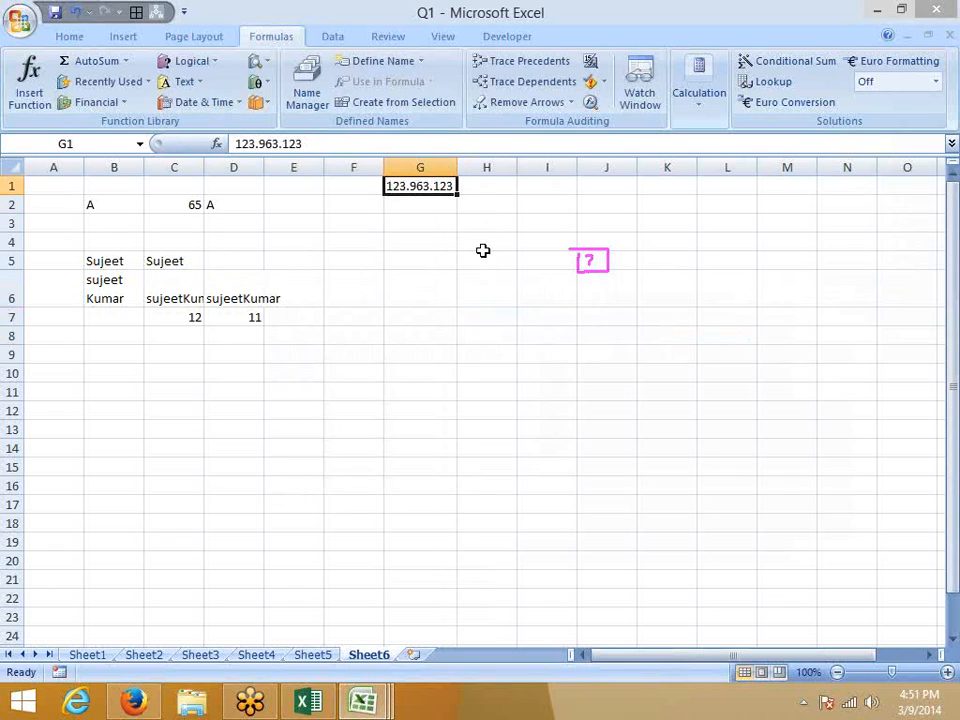
key("Right")
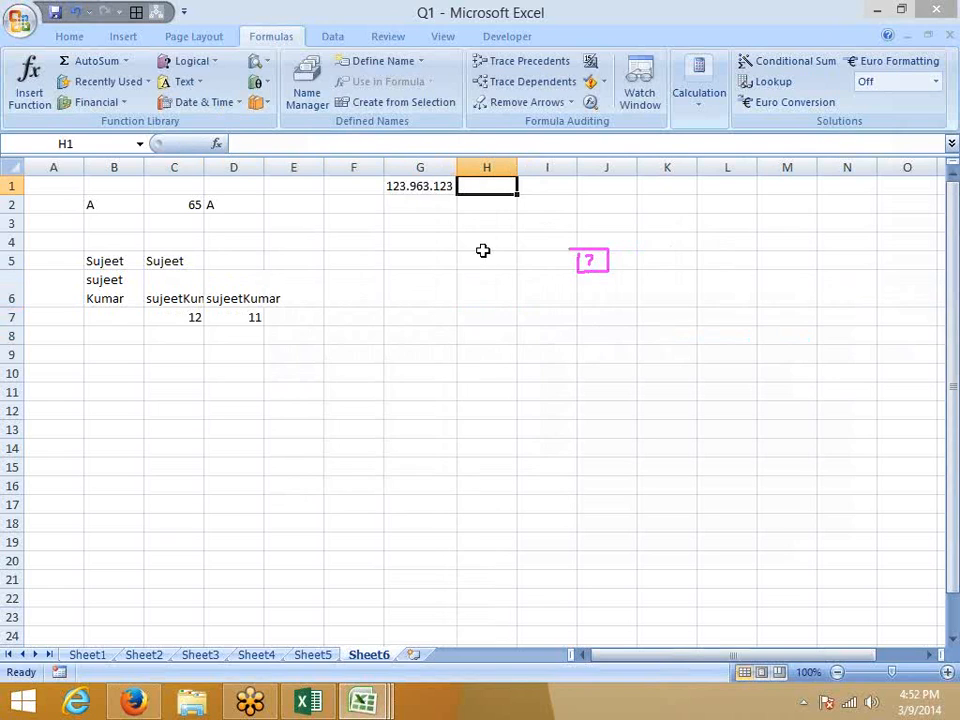
In H1, enter =SUBSTITUTE(G1,".","-") to turn every dot of G1 into a dash.
type("=")
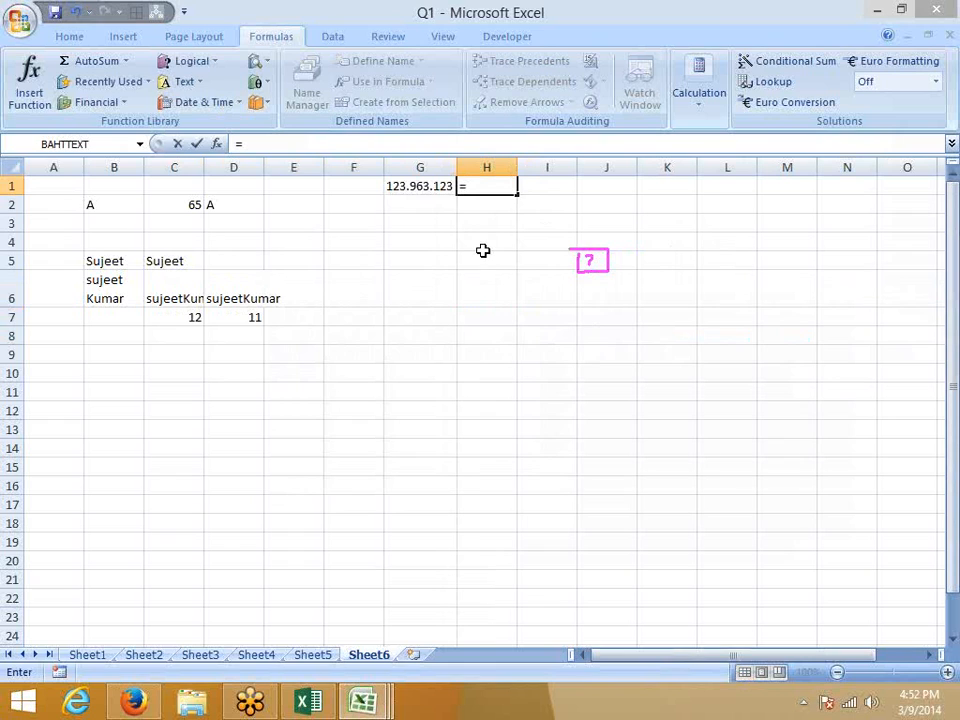
type("sub")
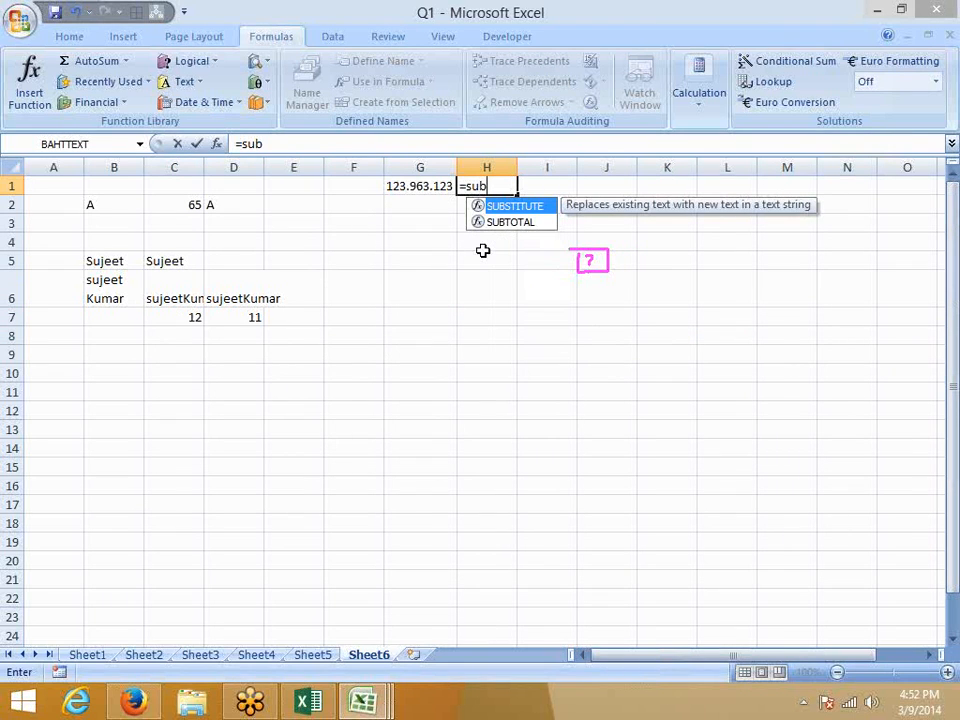
key("Tab")
type("G1,\"")
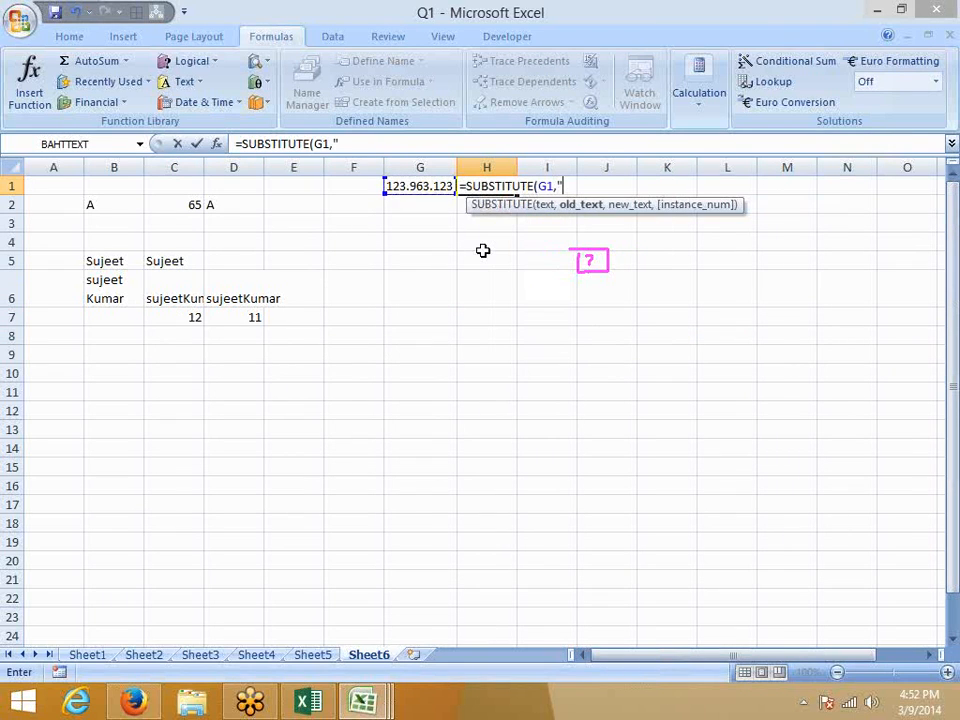
type(".\",\"")
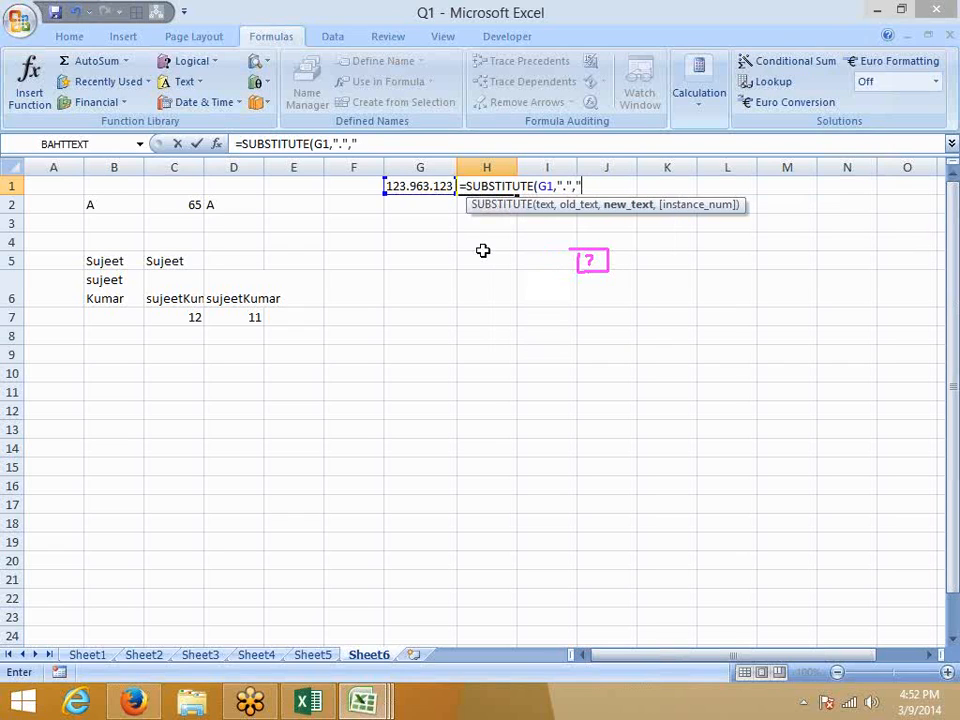
type("-\"")
key("ctrl+Return")
Add instance number 1 to the H1 SUBSTITUTE formula so only the first dot becomes a dash.
left_click(443, 150)
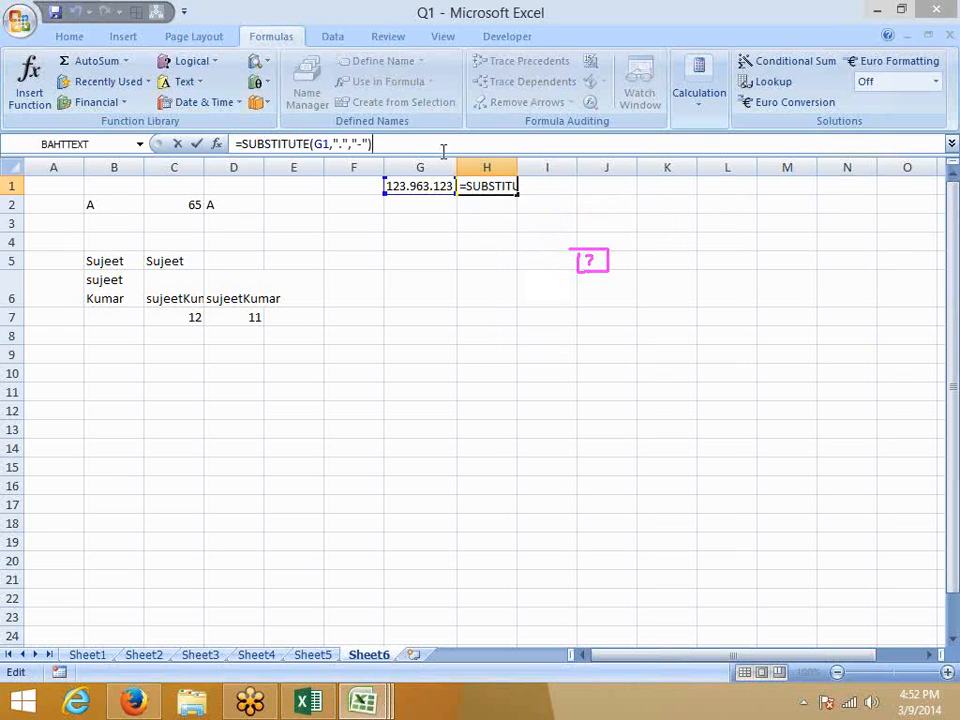
key("BackSpace")
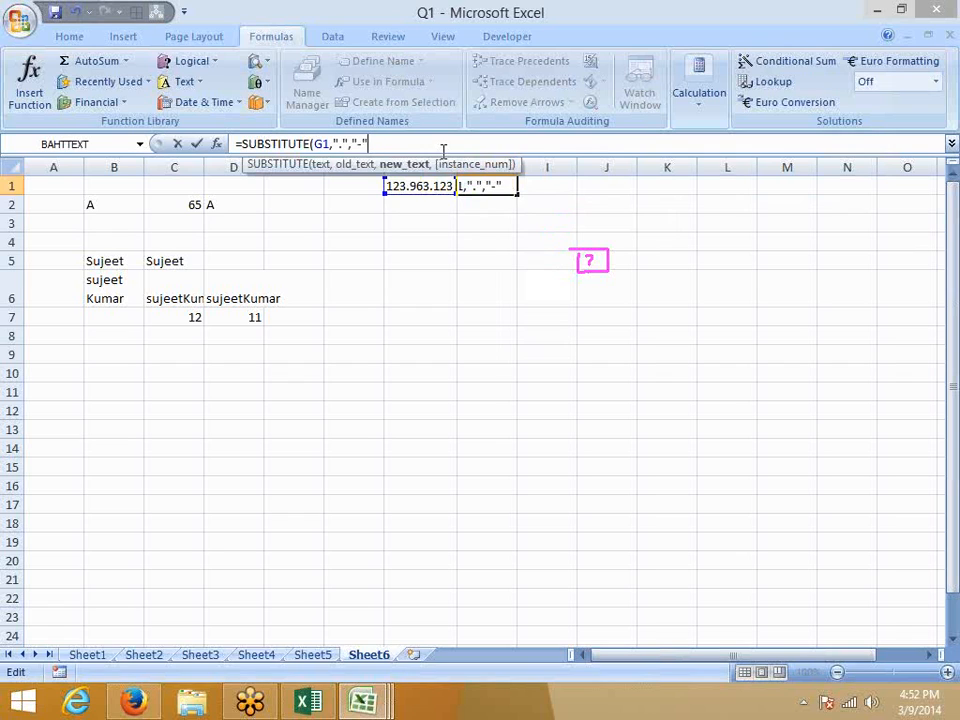
type(",")
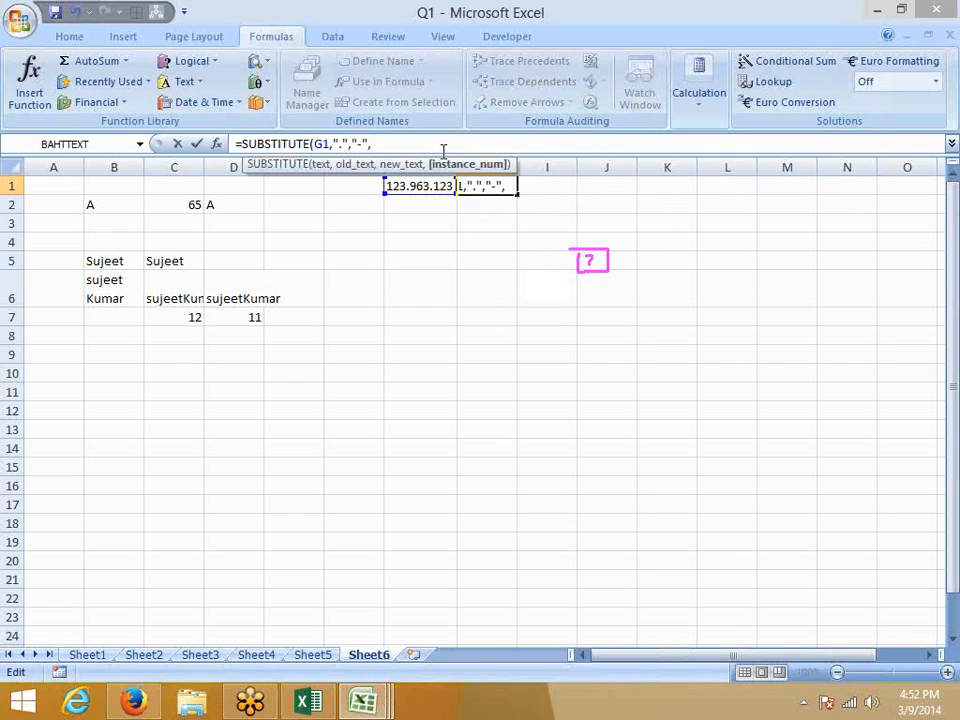
type("1")
key("Return")
Change the H1 instance number to 2, giving =SUBSTITUTE(G1,".","-",2) and 123.963-123.
key("Up")
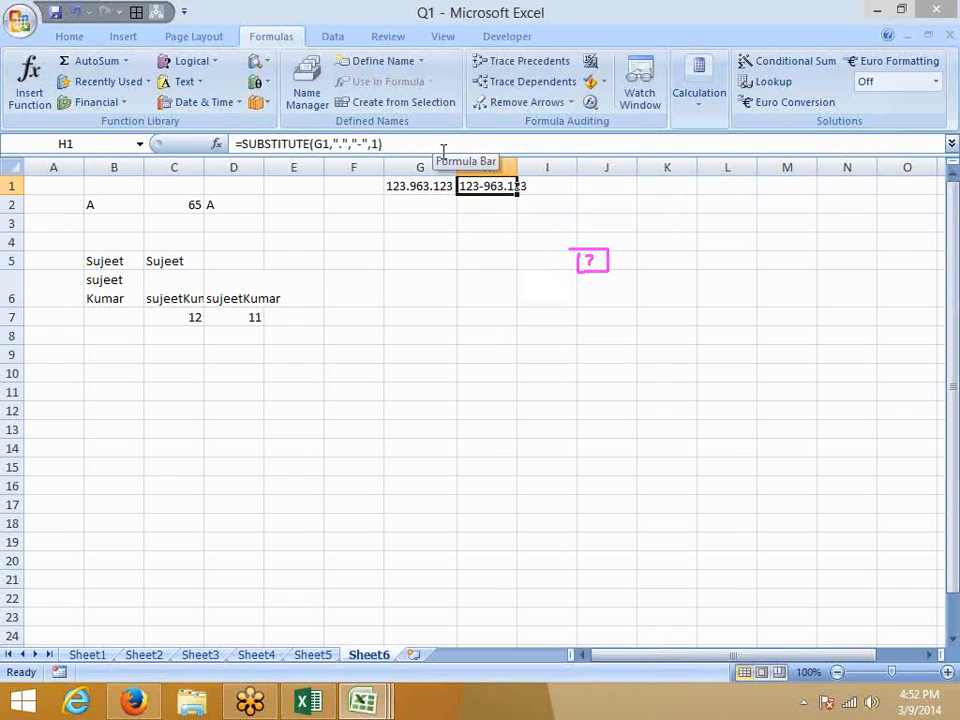
left_click(425, 312)
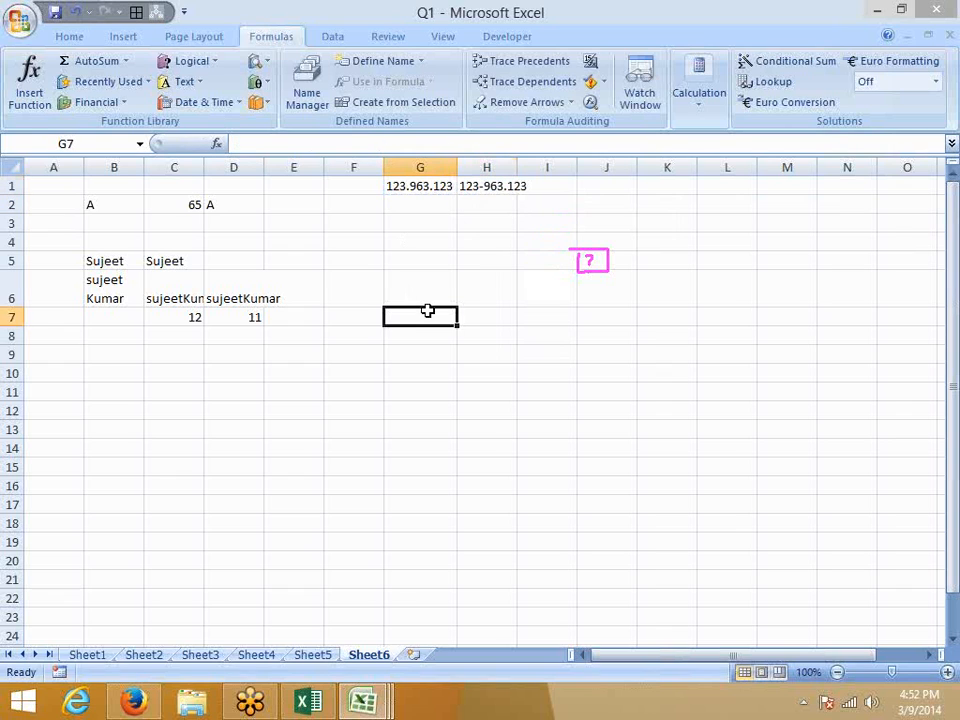
left_click(495, 185)
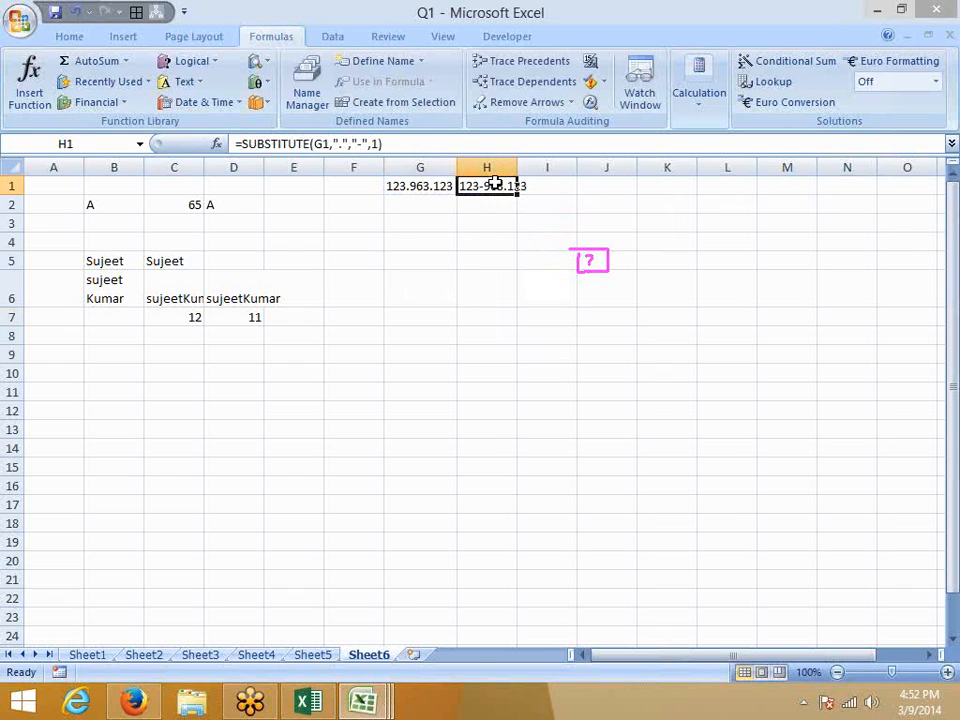
left_click(373, 142)
key("BackSpace")
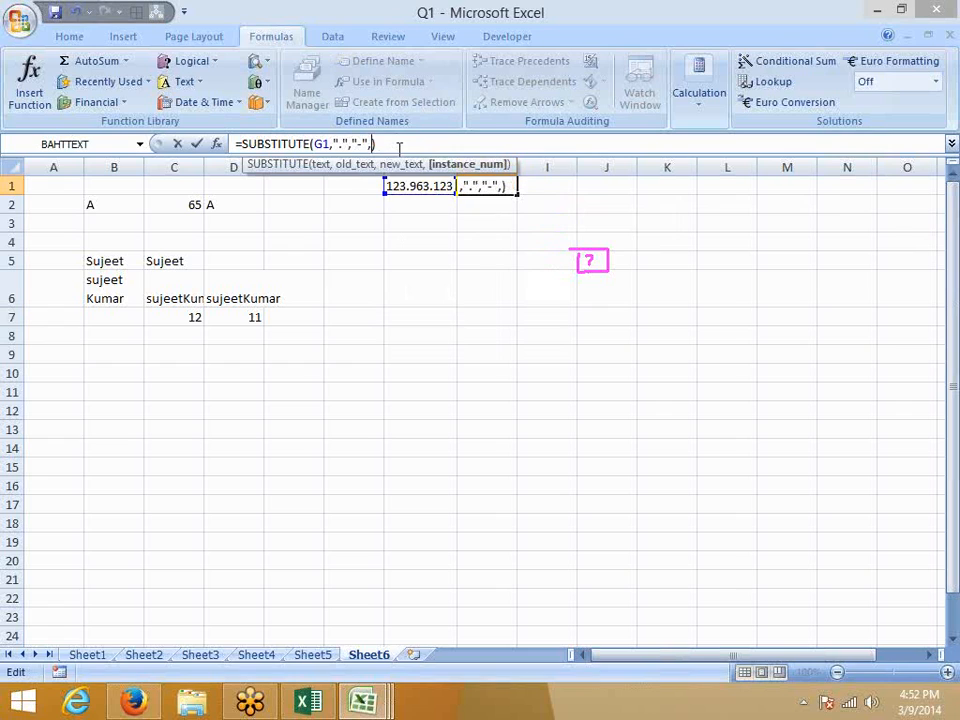
type("2")
key("Return")
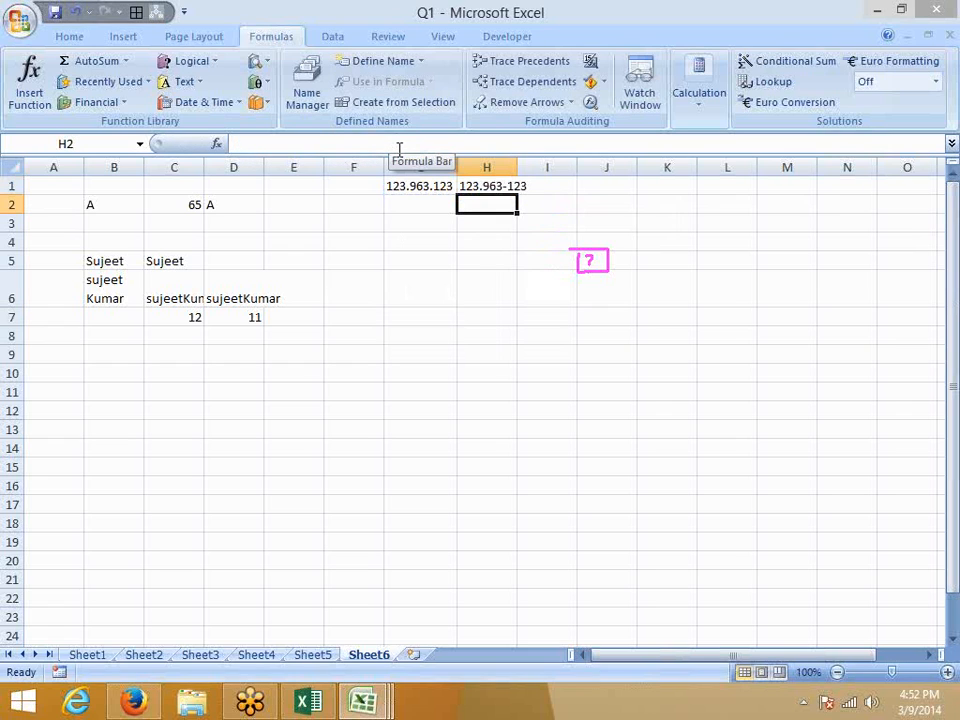
key("Up")
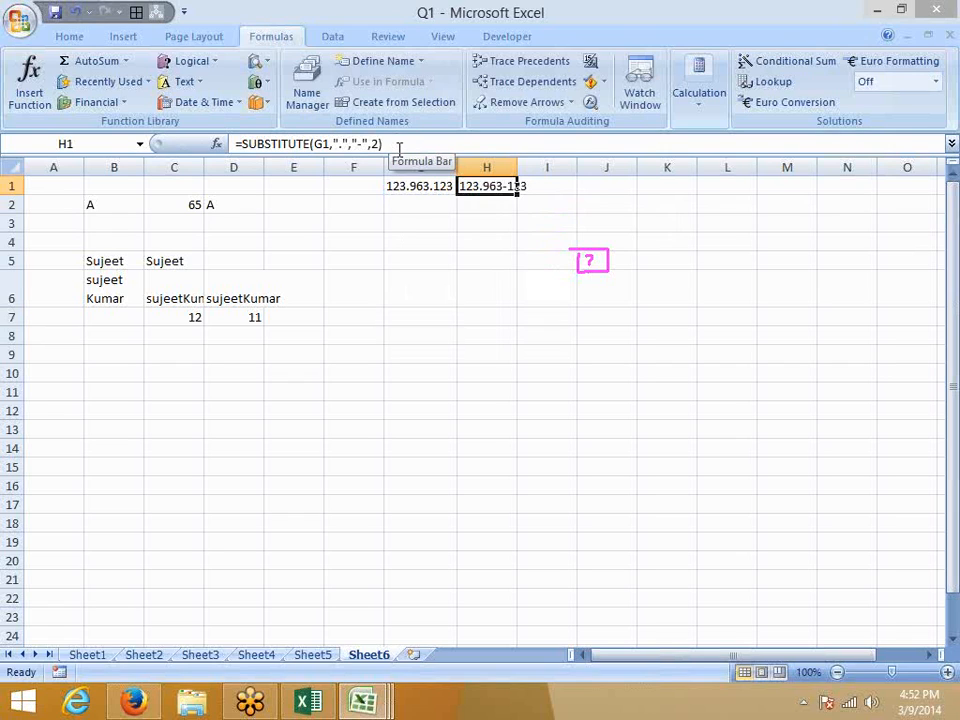
key("Down")
key("Left")
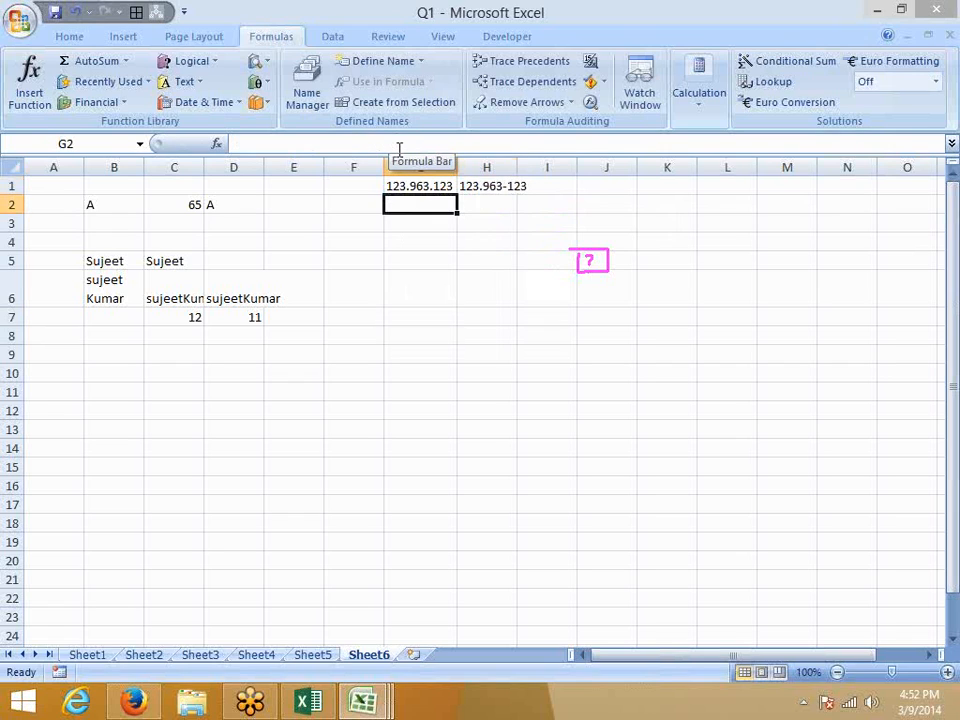
Enter 123.963.123 in G2, then begin =REPLACE(G2, in H2.
type("123.963.123")
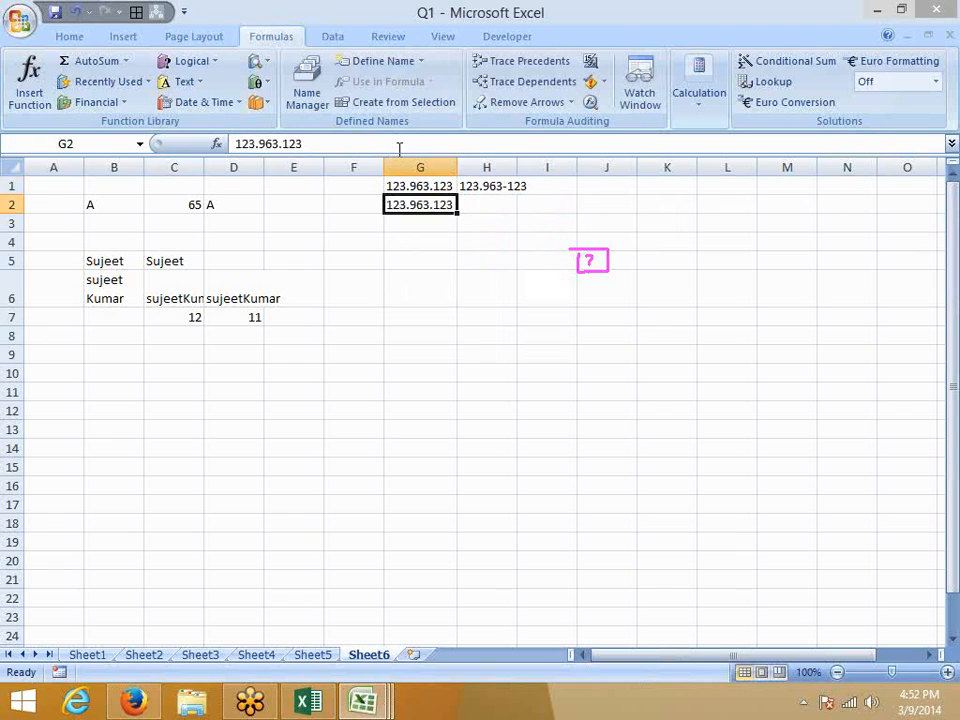
key("Tab")
type("=re")
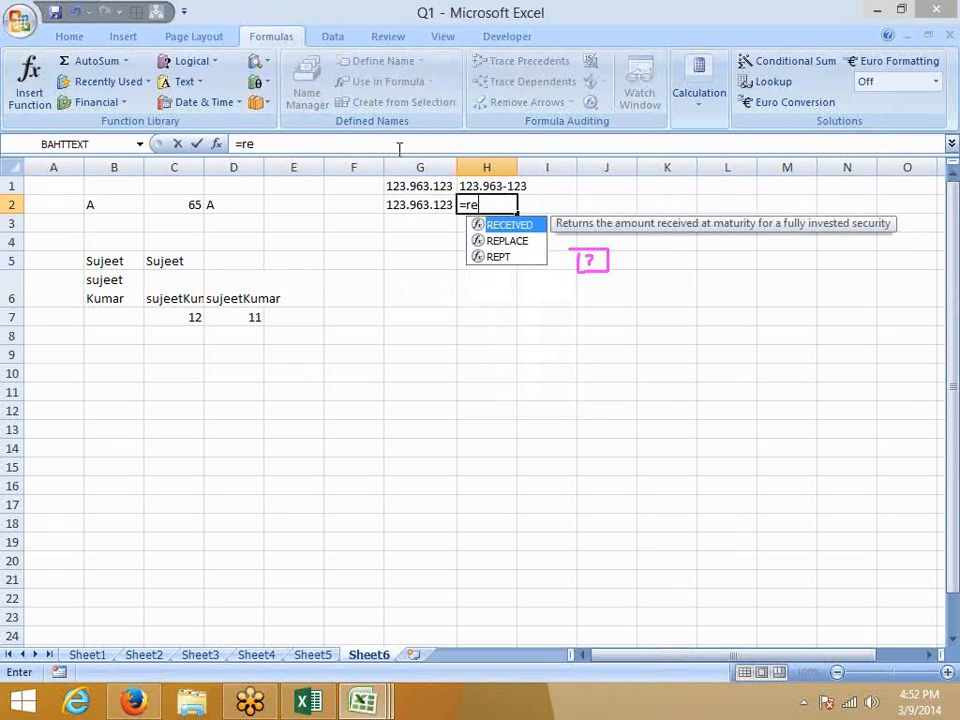
key("Down")
key("Tab")
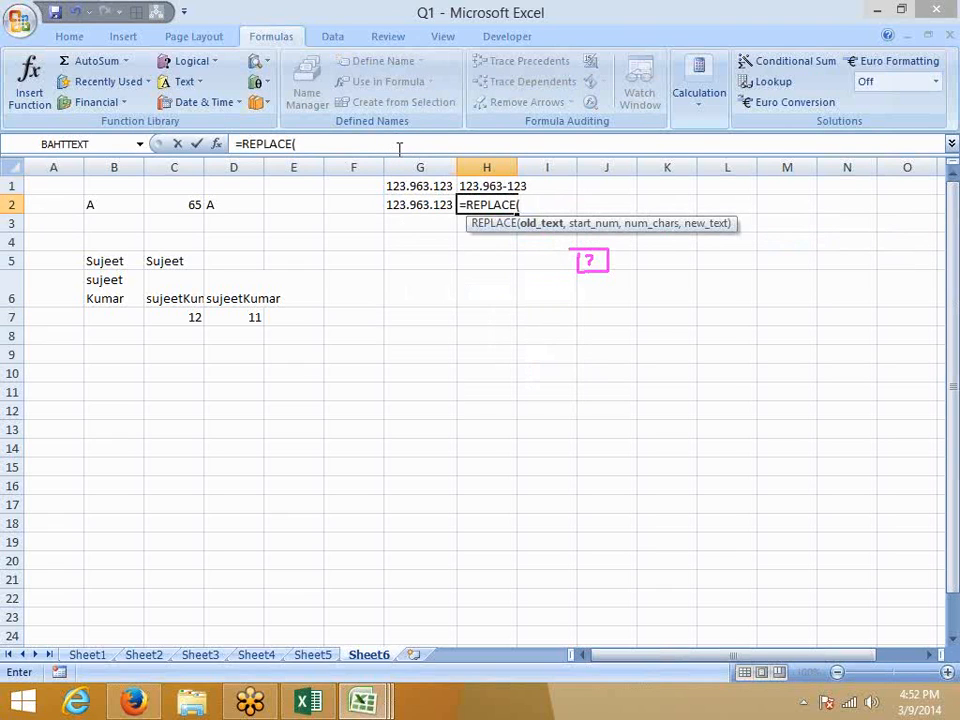
key("Left")
type(",")
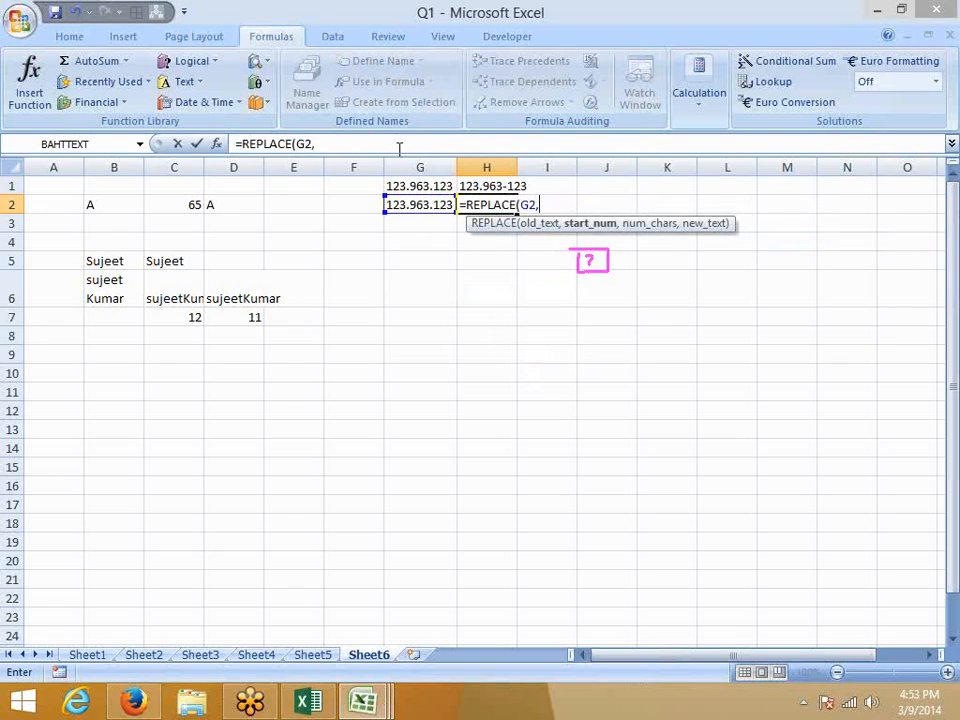